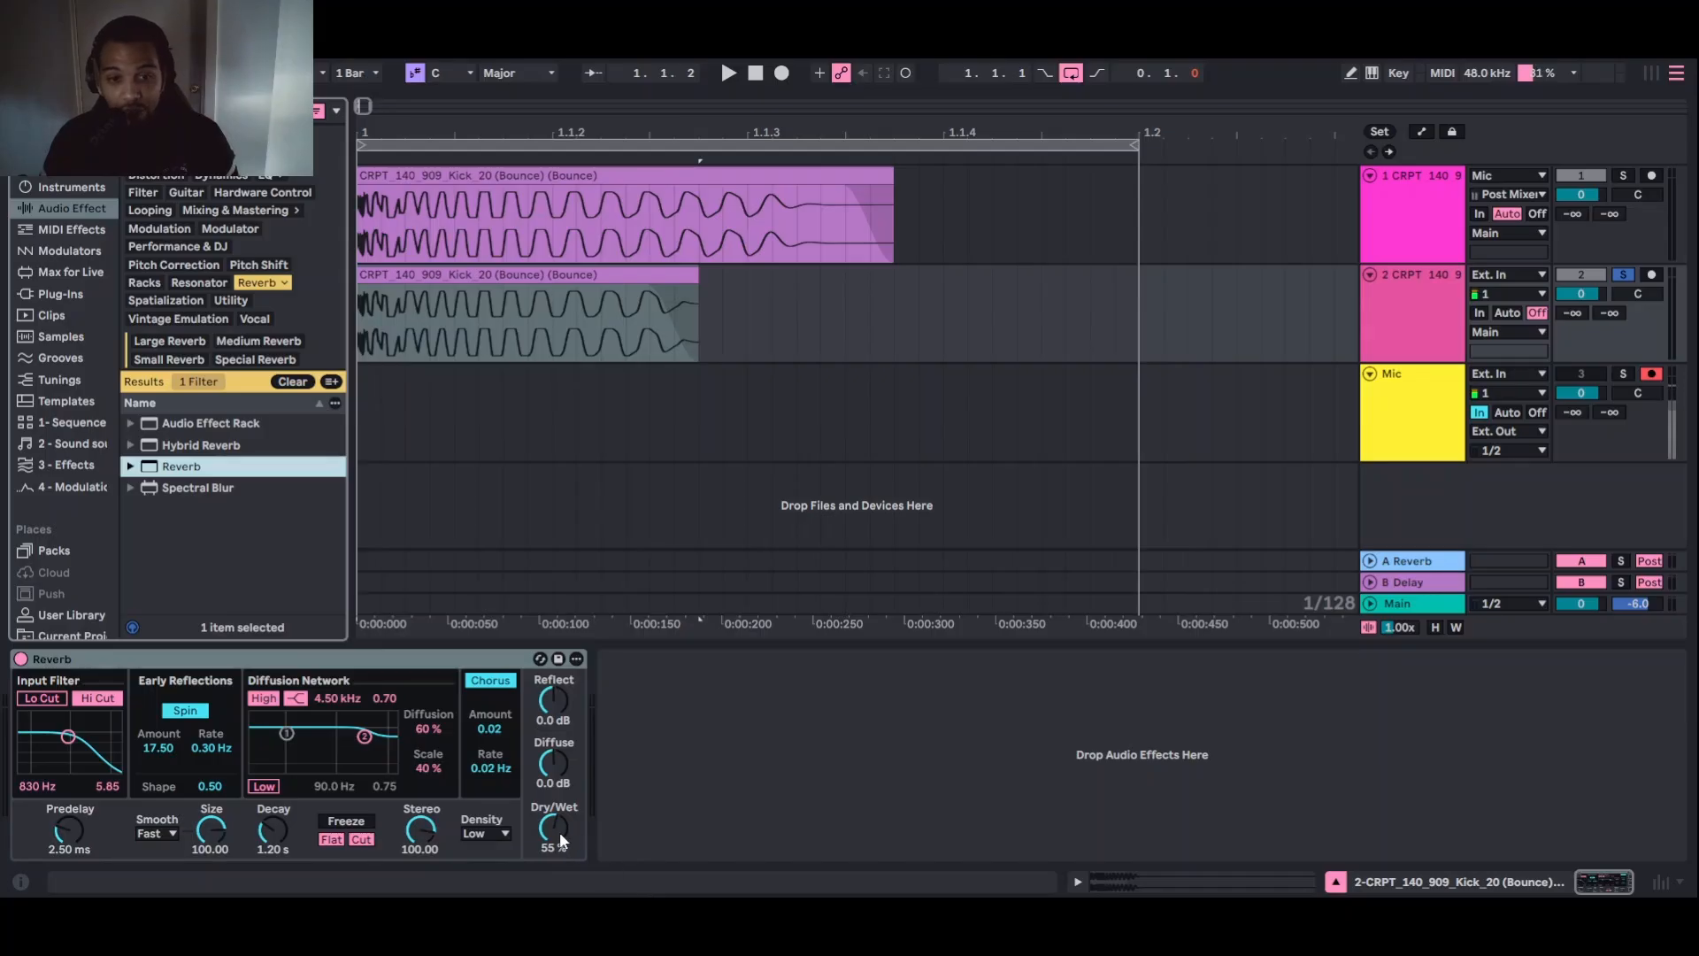
Set the Reverb's Dry/Wet to 100% and add a fade-in to the start of the track 2 kick clip during playback
{"action": "left_click_drag", "start_coordinate": [559, 832], "coordinate": [559, 817]}
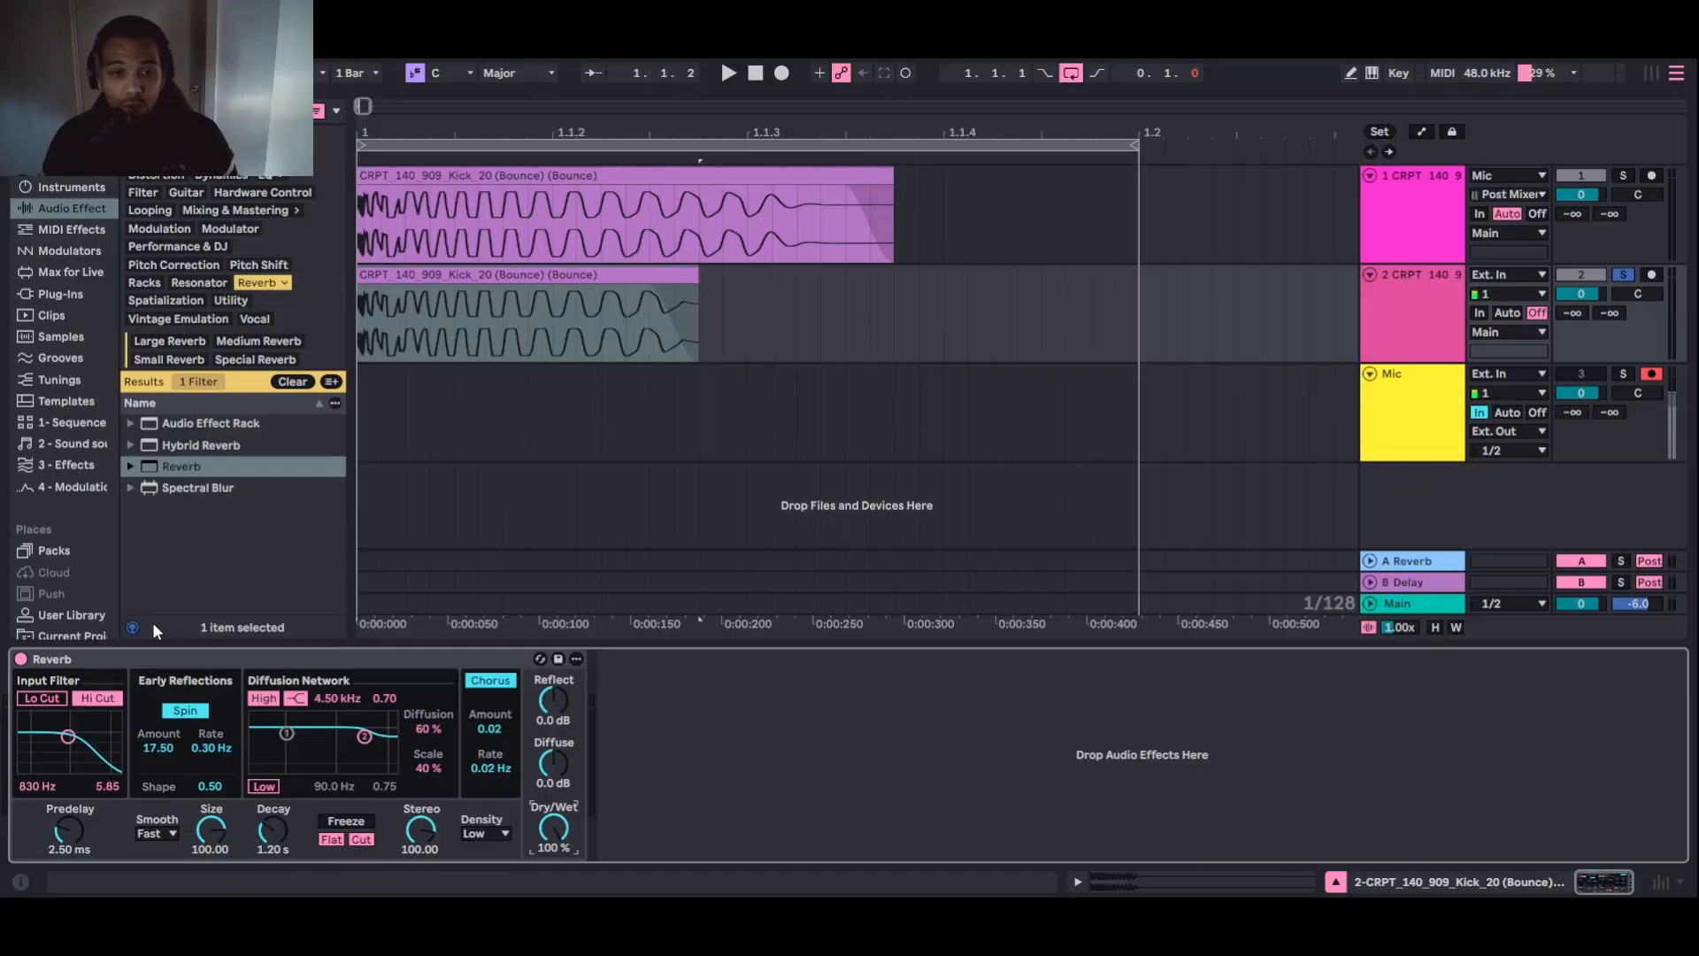
{"action": "key", "text": "space"}
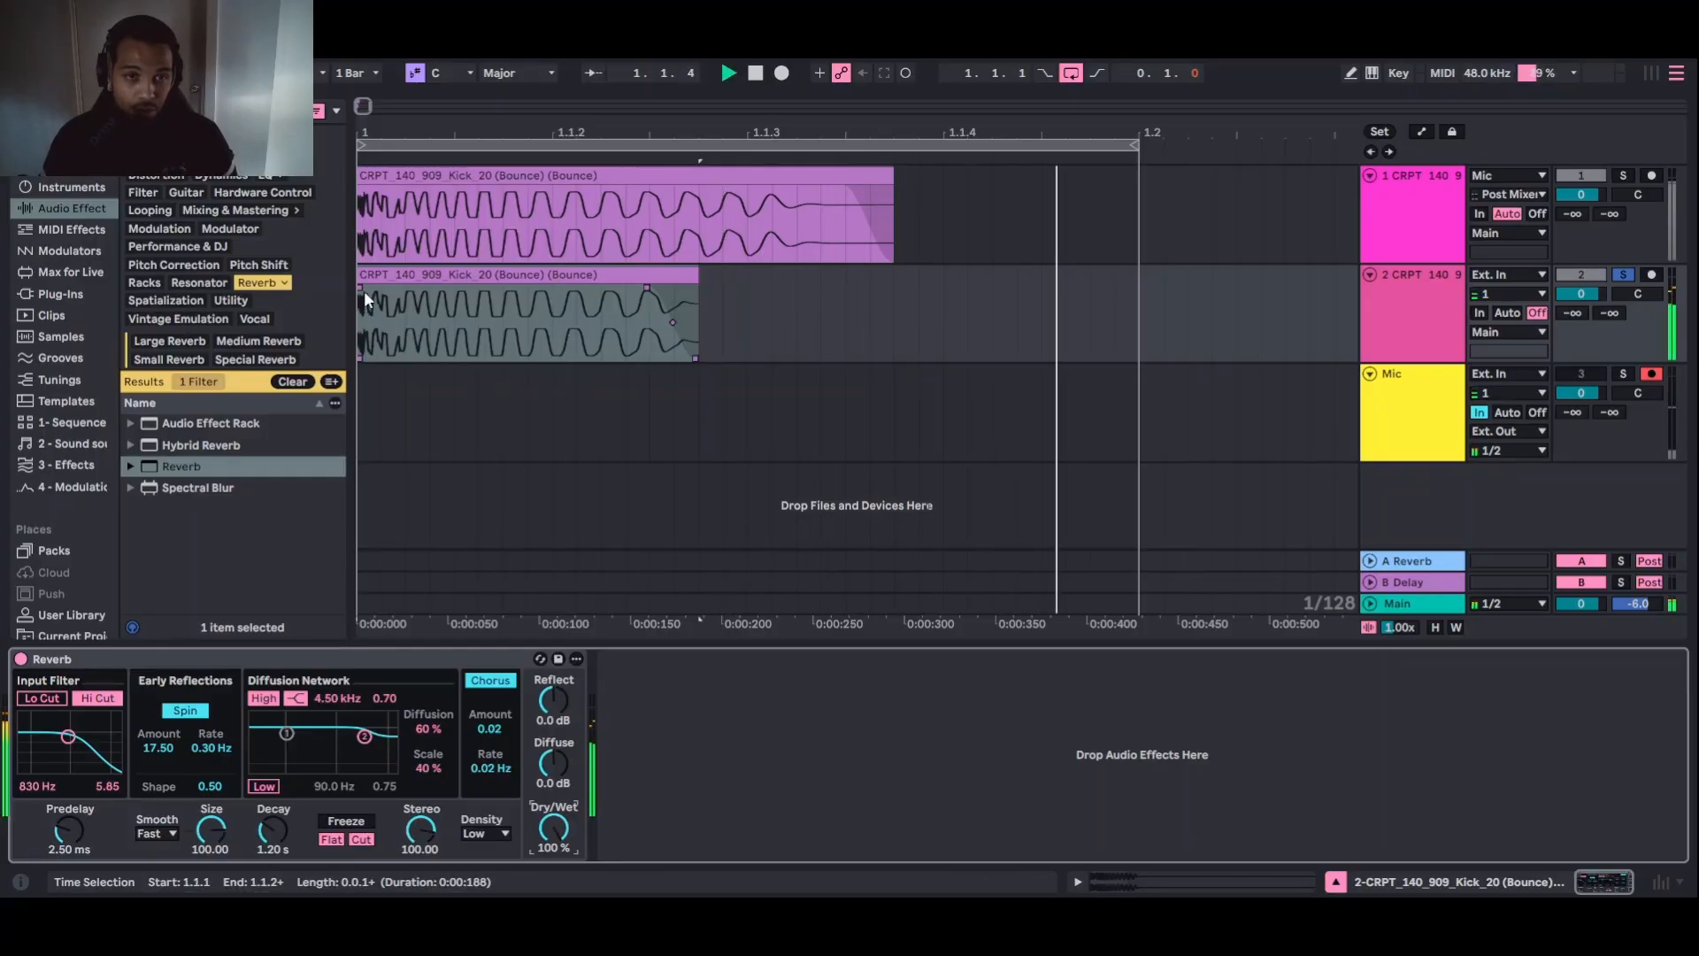
{"action": "mouse_move", "coordinate": [364, 290]}
{"action": "left_mouse_down"}
{"action": "mouse_move", "coordinate": [447, 289]}
{"action": "mouse_move", "coordinate": [432, 290]}
{"action": "left_mouse_up"}
Set the Reverb's Decay to 3.97 s and its Diffusion Network High filter to 1.79 kHz with a value of 0.20
{"action": "mouse_move", "coordinate": [273, 827]}
{"action": "left_mouse_down"}
{"action": "mouse_move", "coordinate": [273, 796]}
{"action": "mouse_move", "coordinate": [277, 852]}
{"action": "mouse_move", "coordinate": [277, 807]}
{"action": "left_mouse_up"}
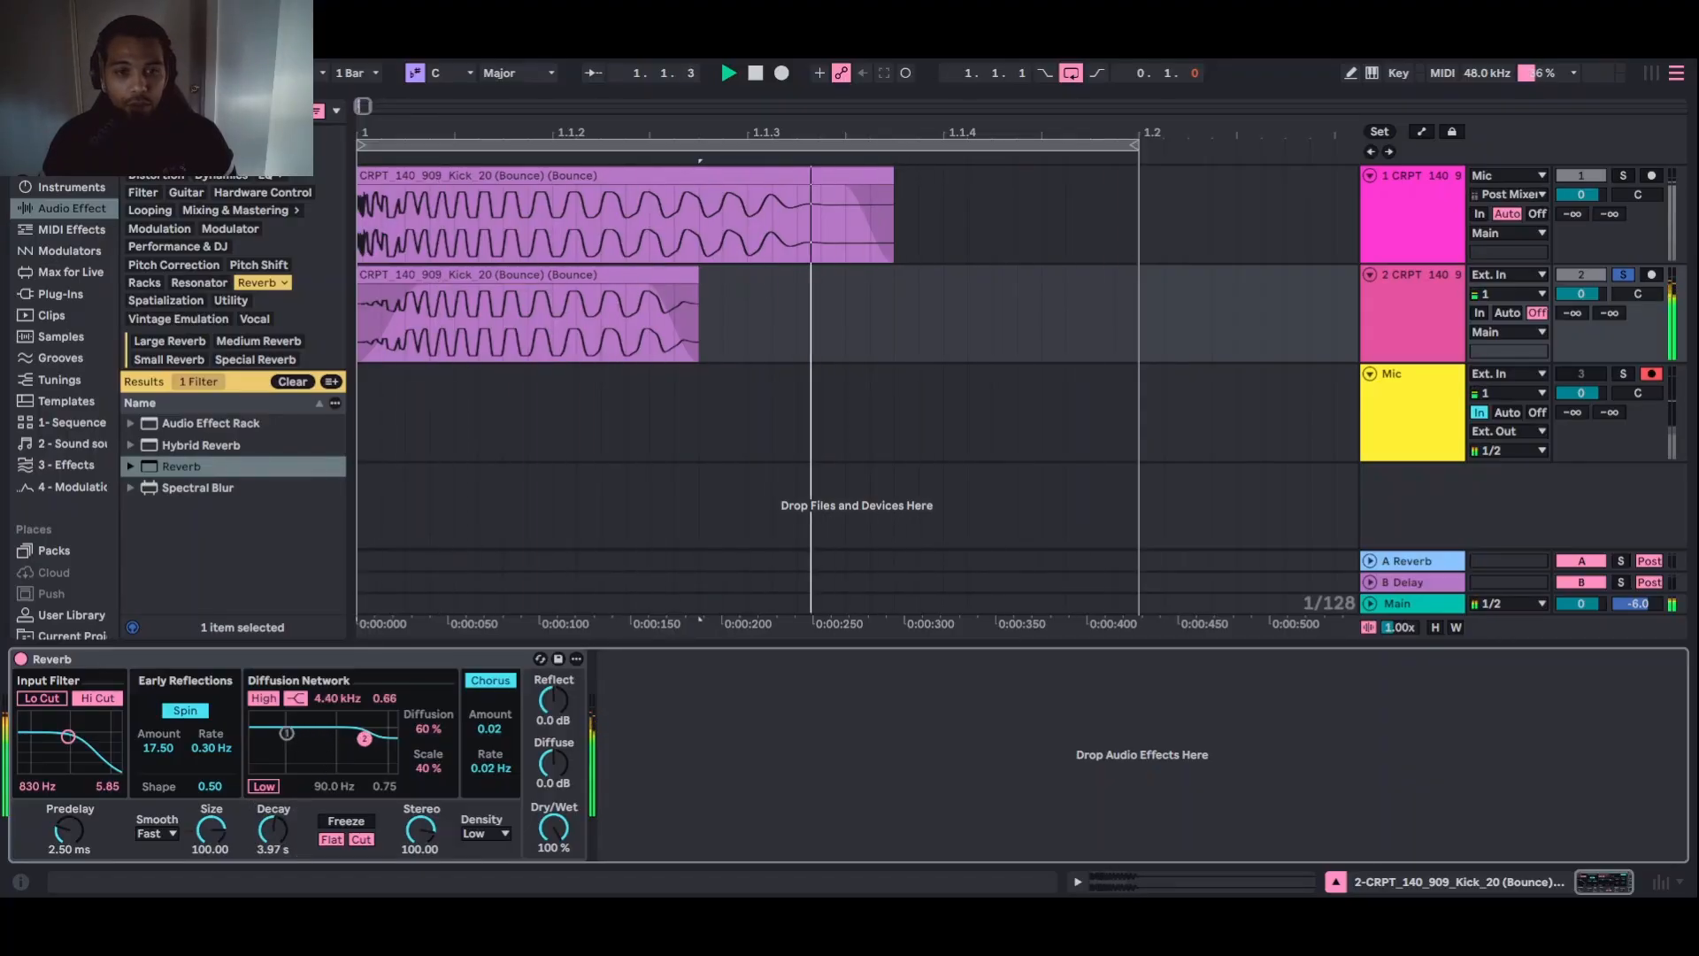
{"action": "left_click_drag", "start_coordinate": [364, 739], "coordinate": [346, 764]}
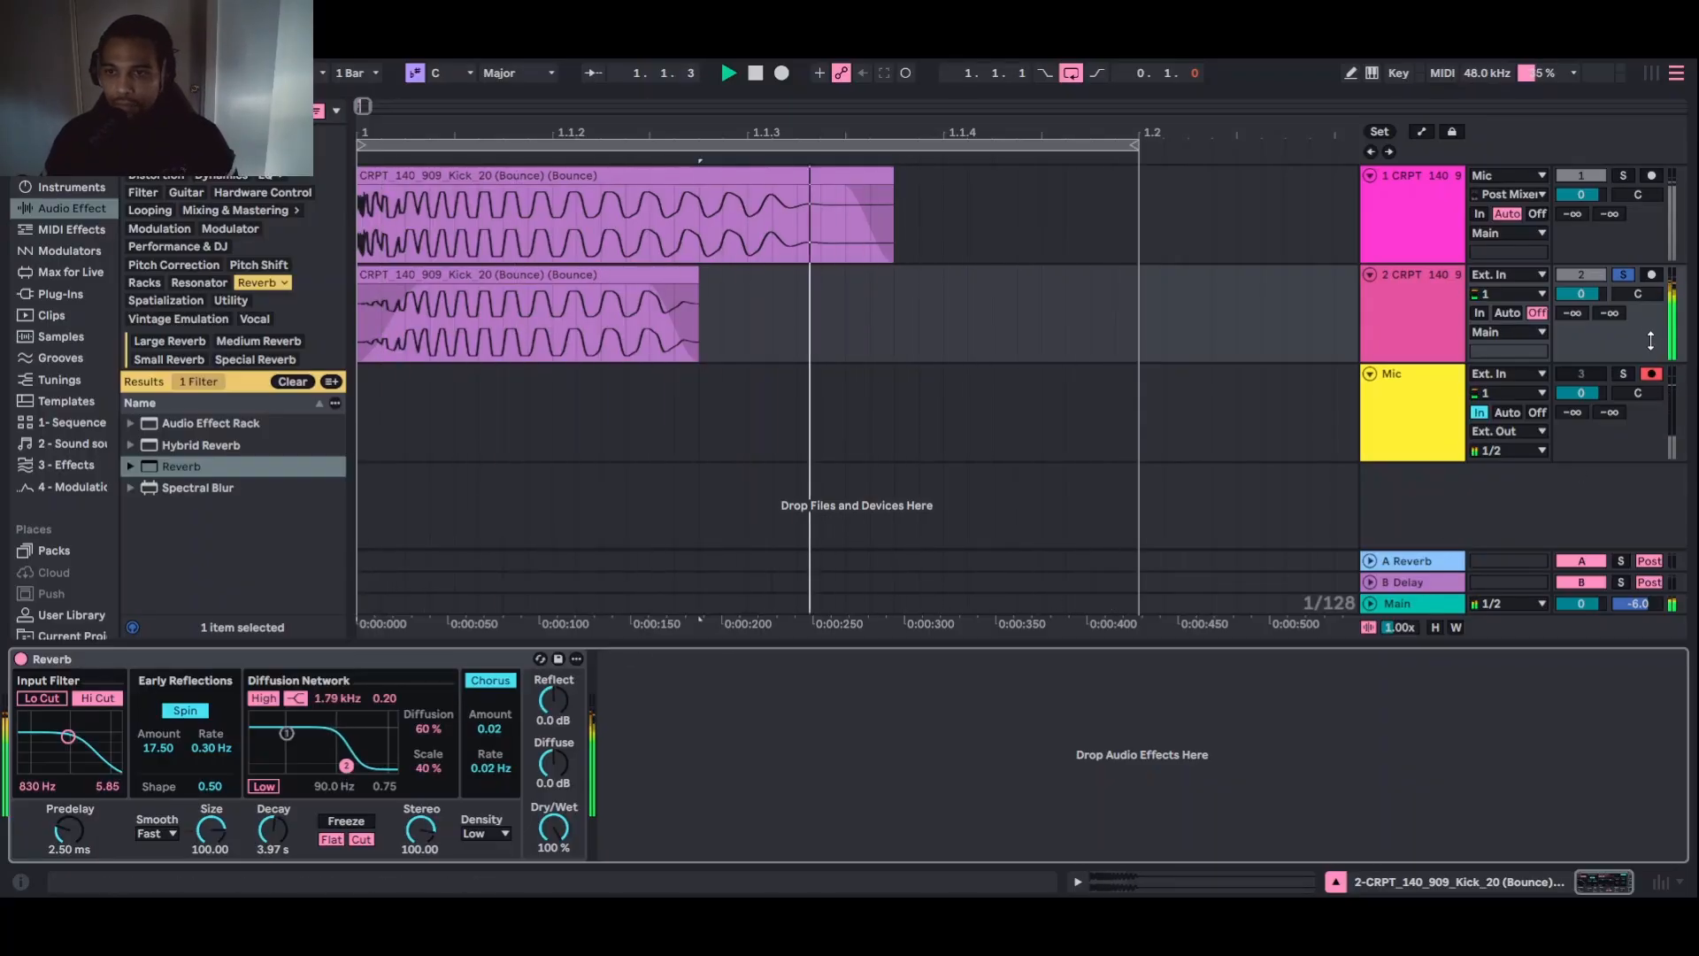
{"action": "key", "text": "space"}
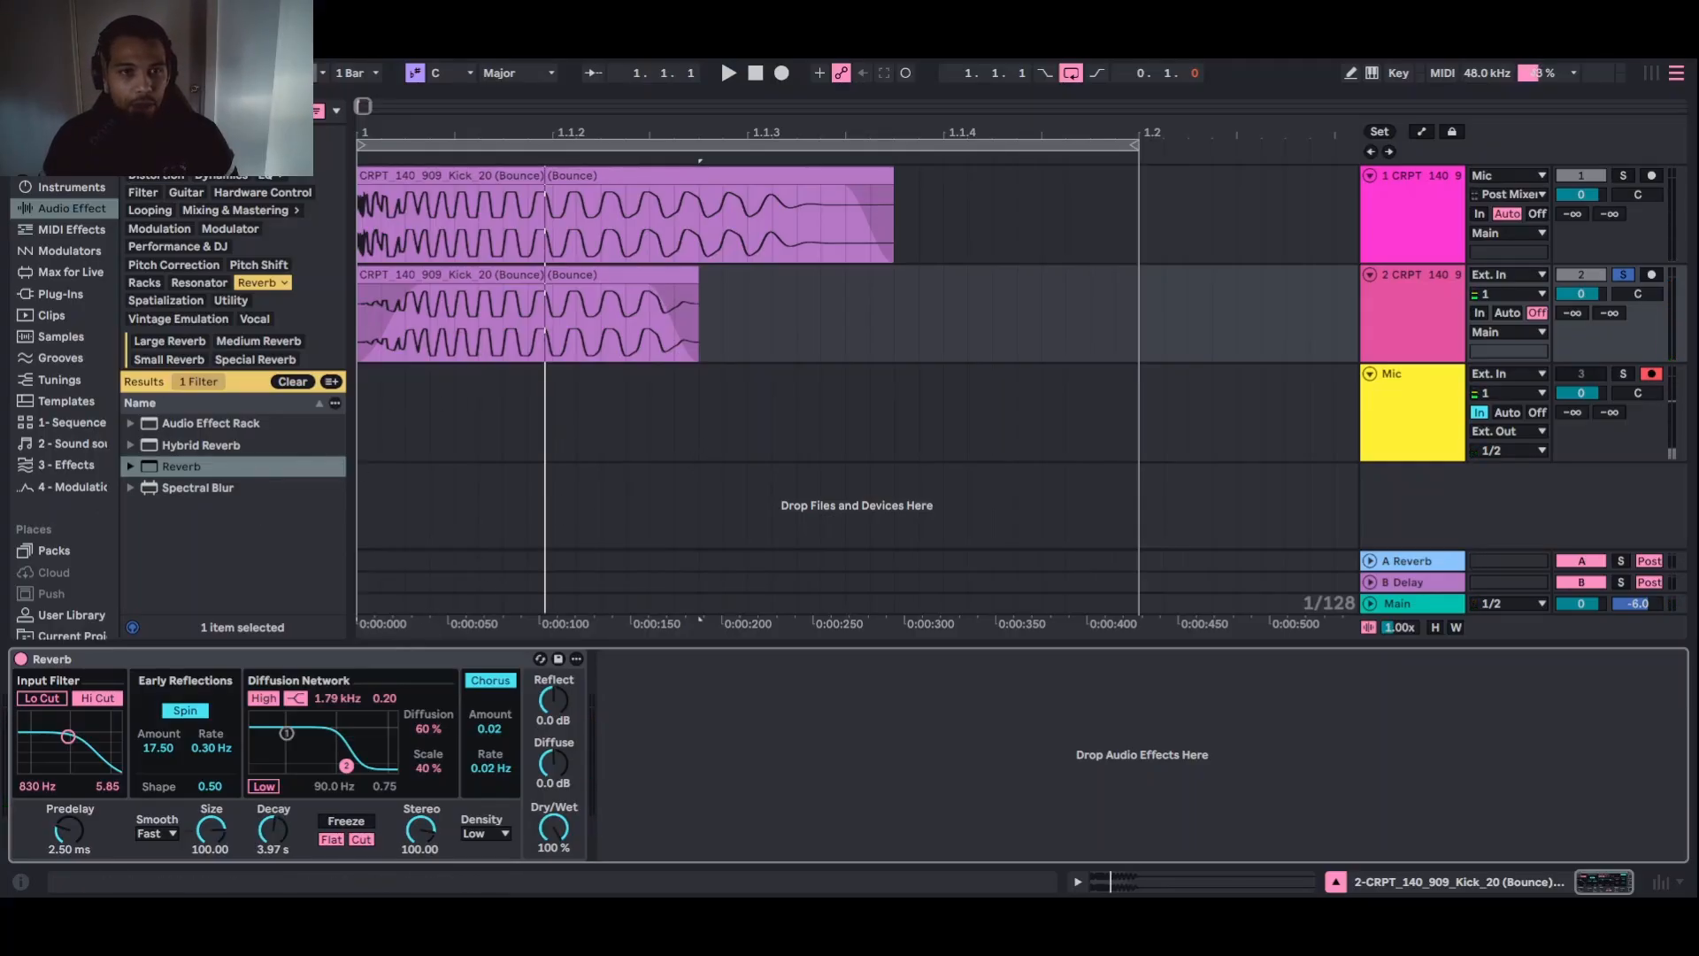
Search the audio effects for "eq" without the Reverb filter and add EQ Eight after the Reverb on track 2
{"action": "key", "text": "ctrl+f"}
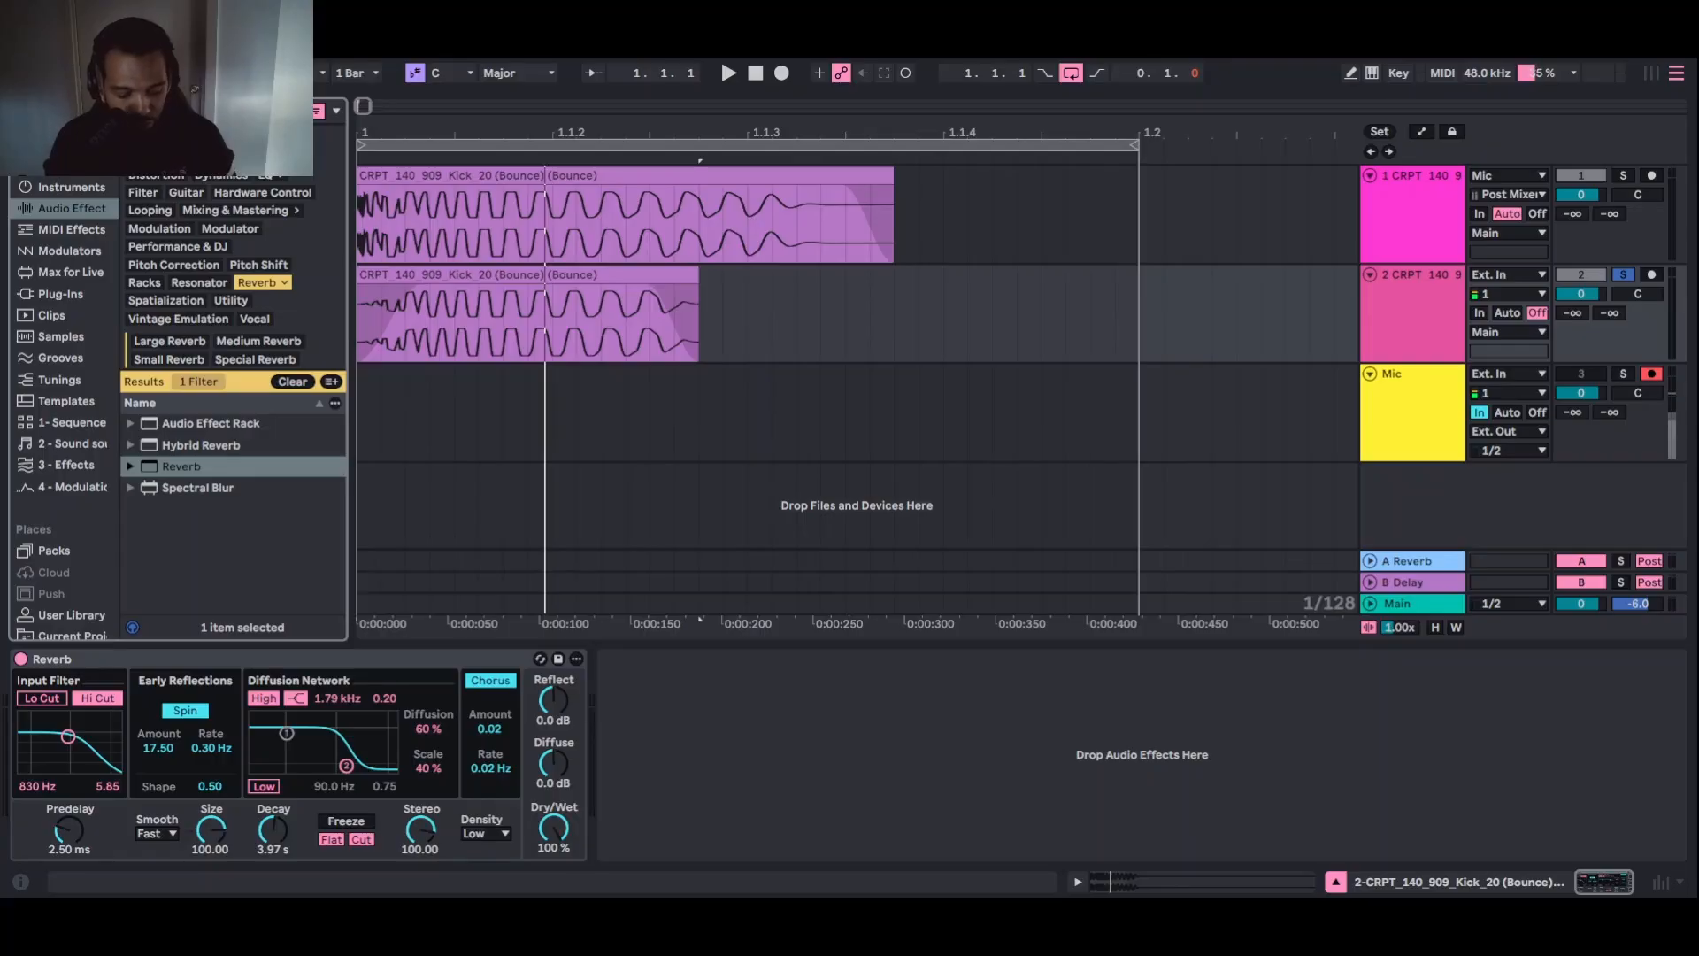
{"action": "key", "text": "Right"}
{"action": "key", "text": "Left"}
{"action": "type", "text": "eq"}
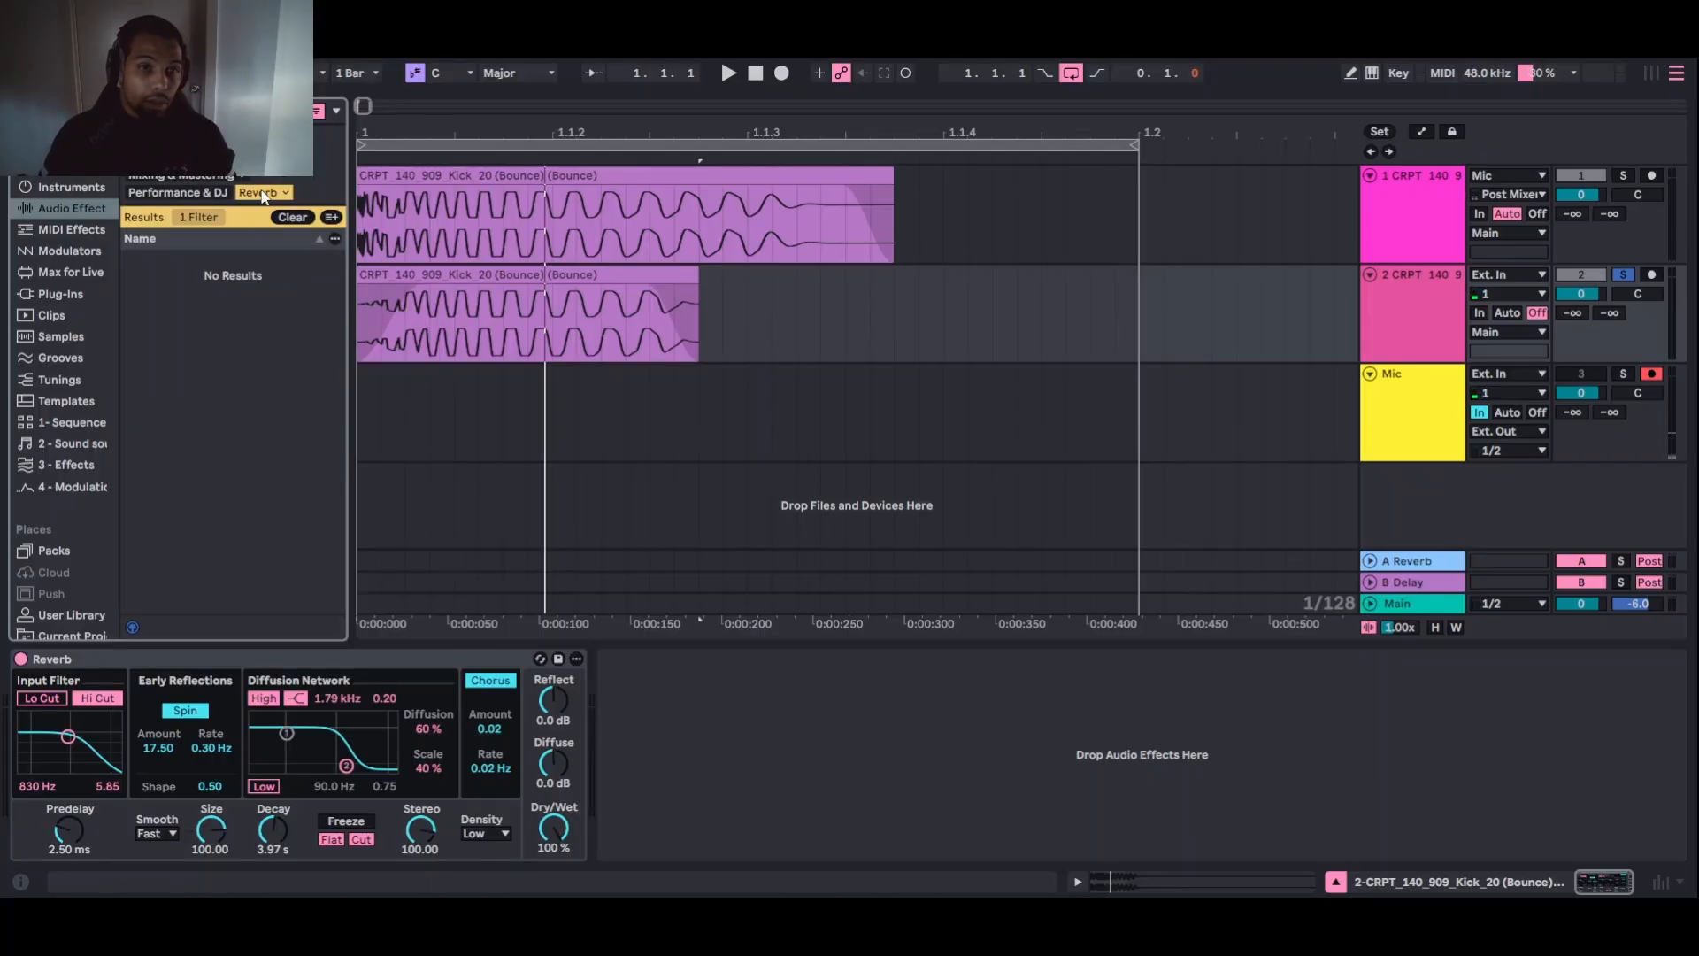
{"action": "left_click", "coordinate": [261, 192]}
{"action": "double_click", "coordinate": [196, 280]}
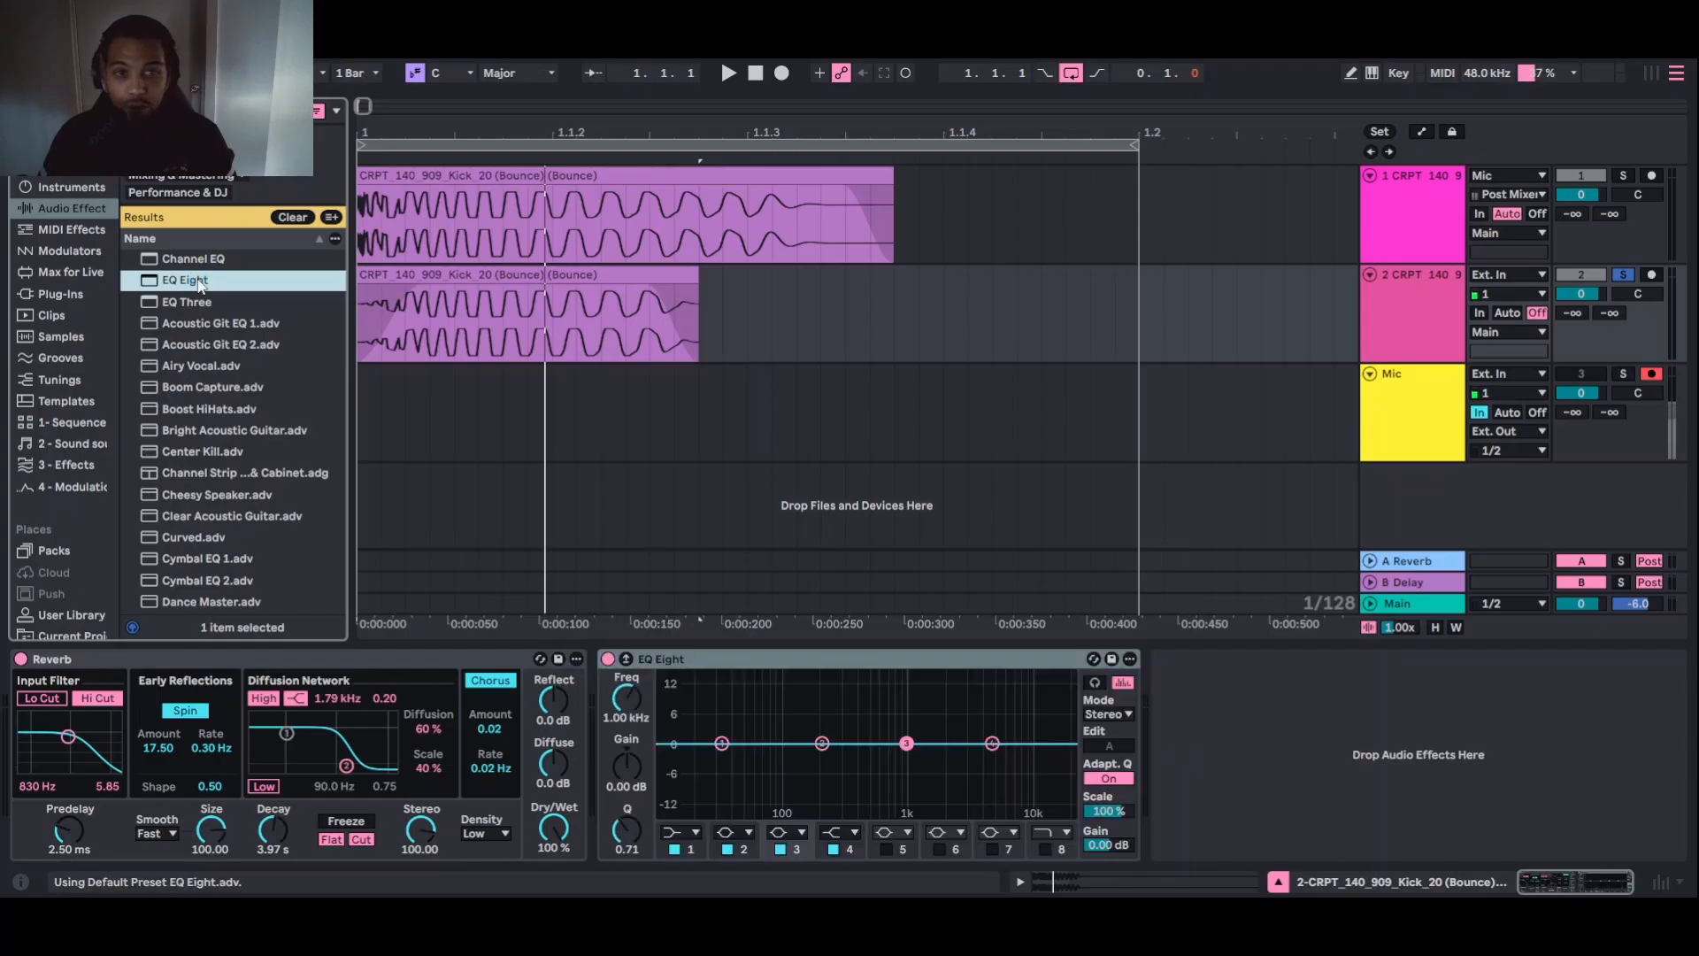
Enable EQ Eight's band 8 as a low-pass filter at 255 Hz
{"action": "left_click", "coordinate": [1047, 849]}
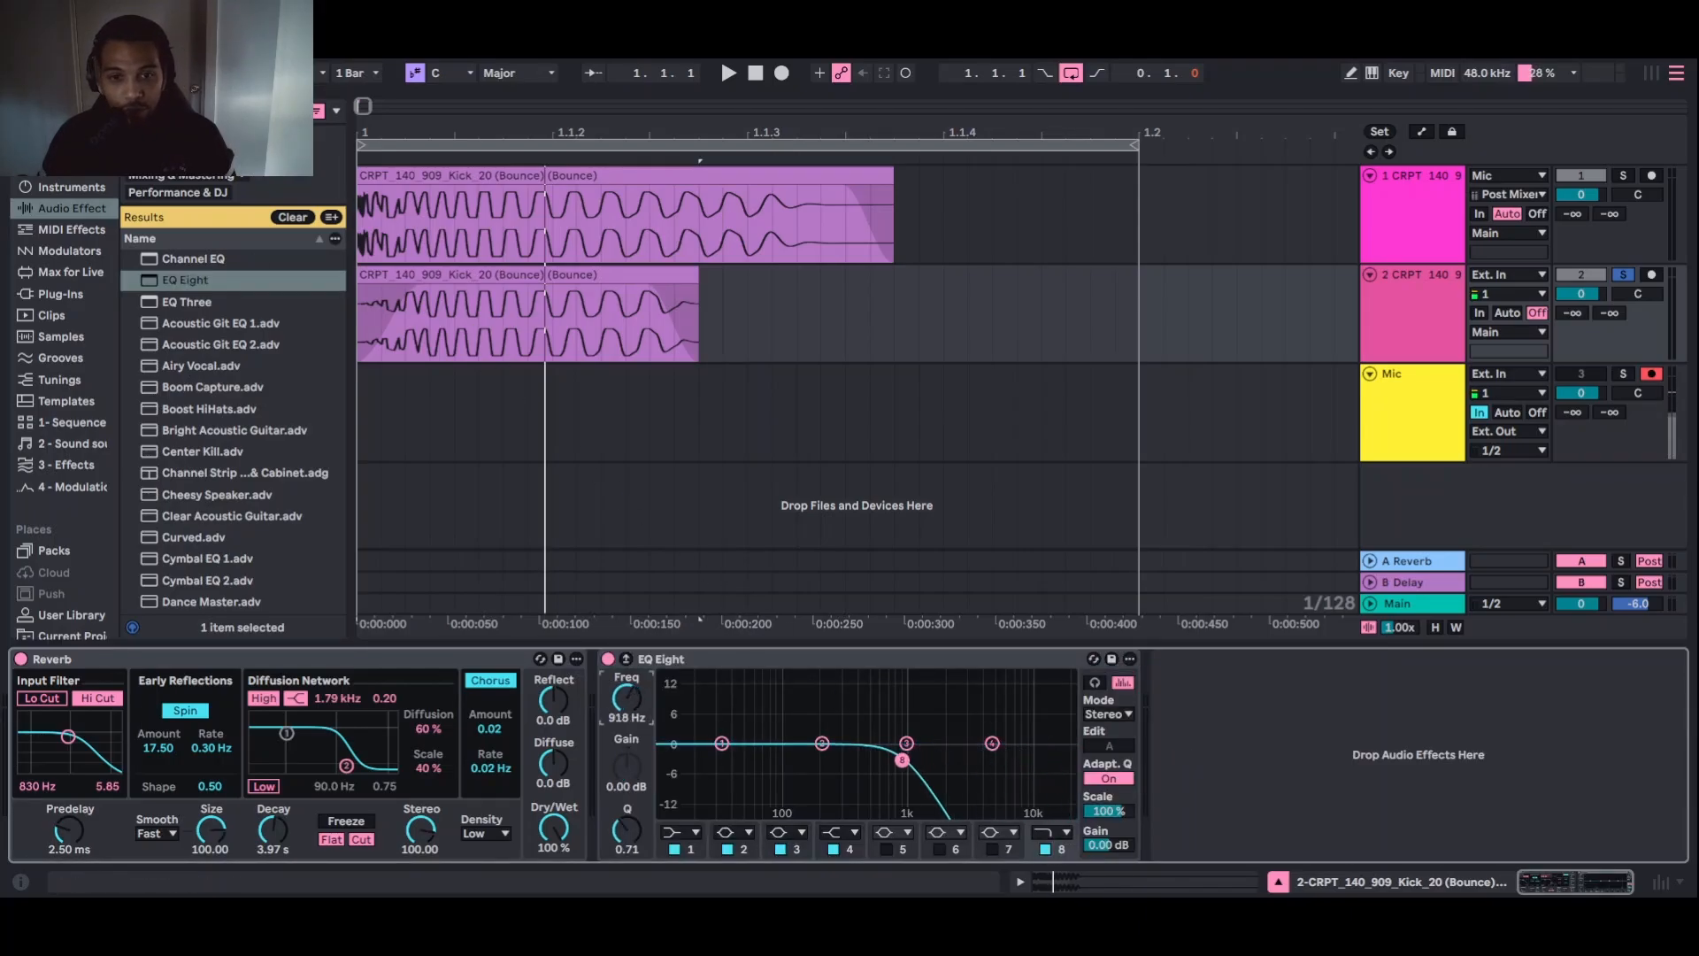
{"action": "left_click_drag", "start_coordinate": [635, 698], "coordinate": [634, 740]}
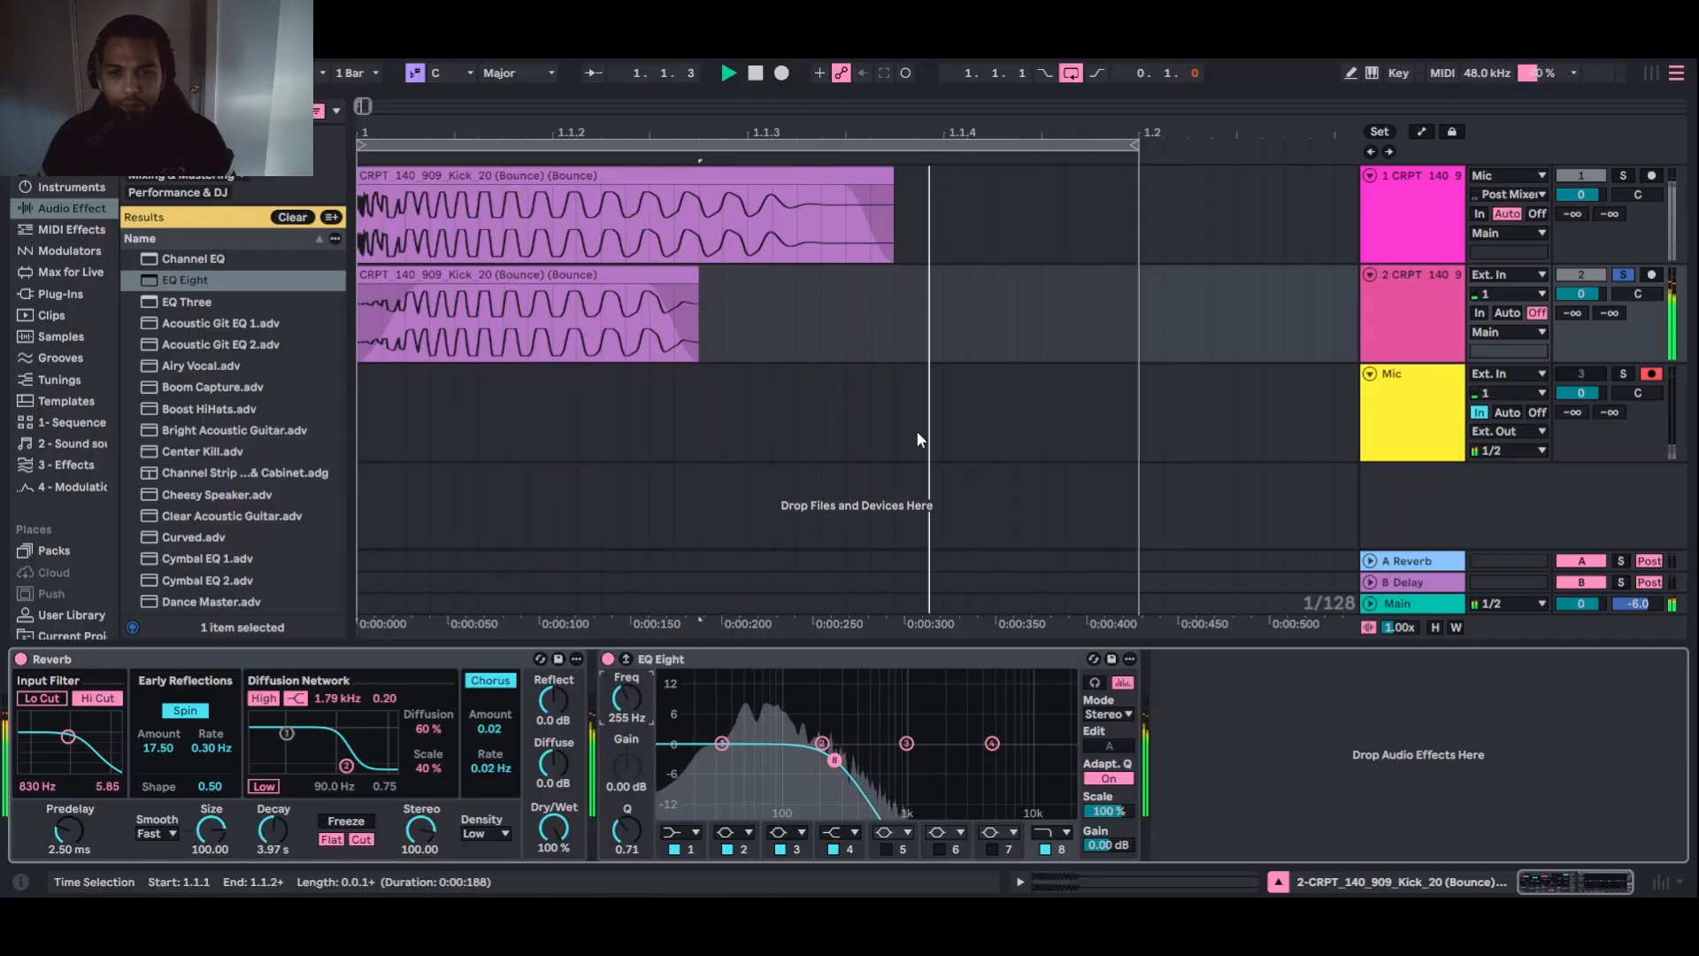
Unsolo track 2 and trim the end of its kick clip to about 174 ms while both tracks play
{"action": "left_click", "coordinate": [1624, 274]}
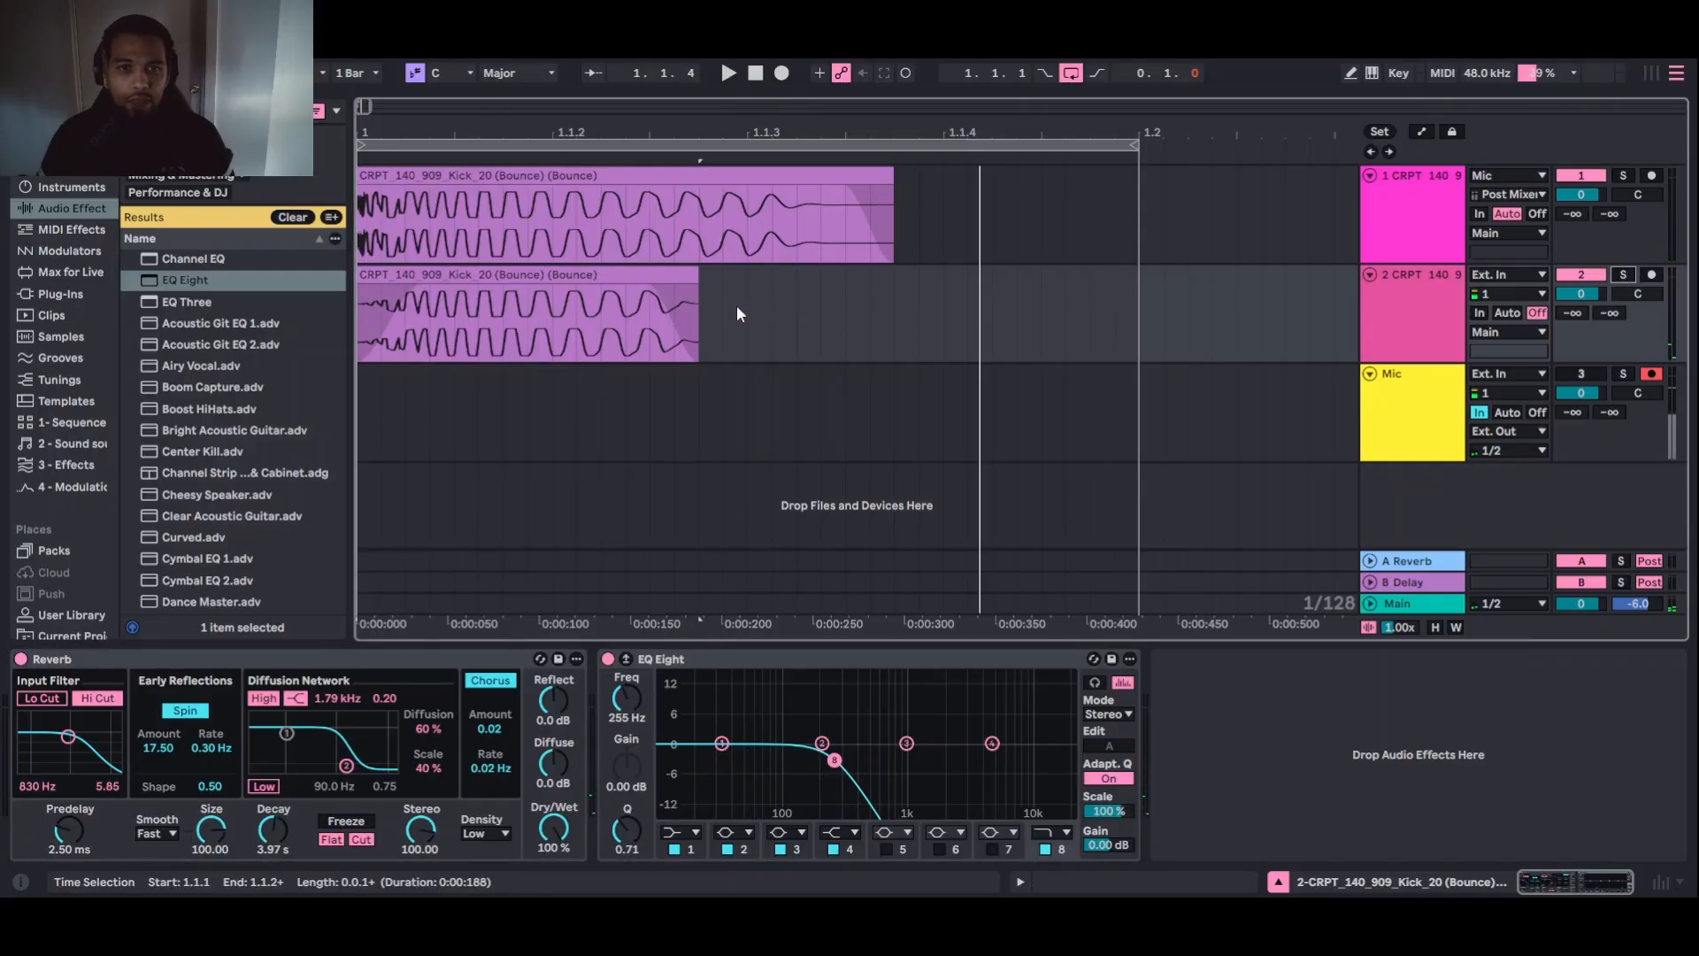
{"action": "key", "text": "space"}
{"action": "left_click", "coordinate": [701, 281]}
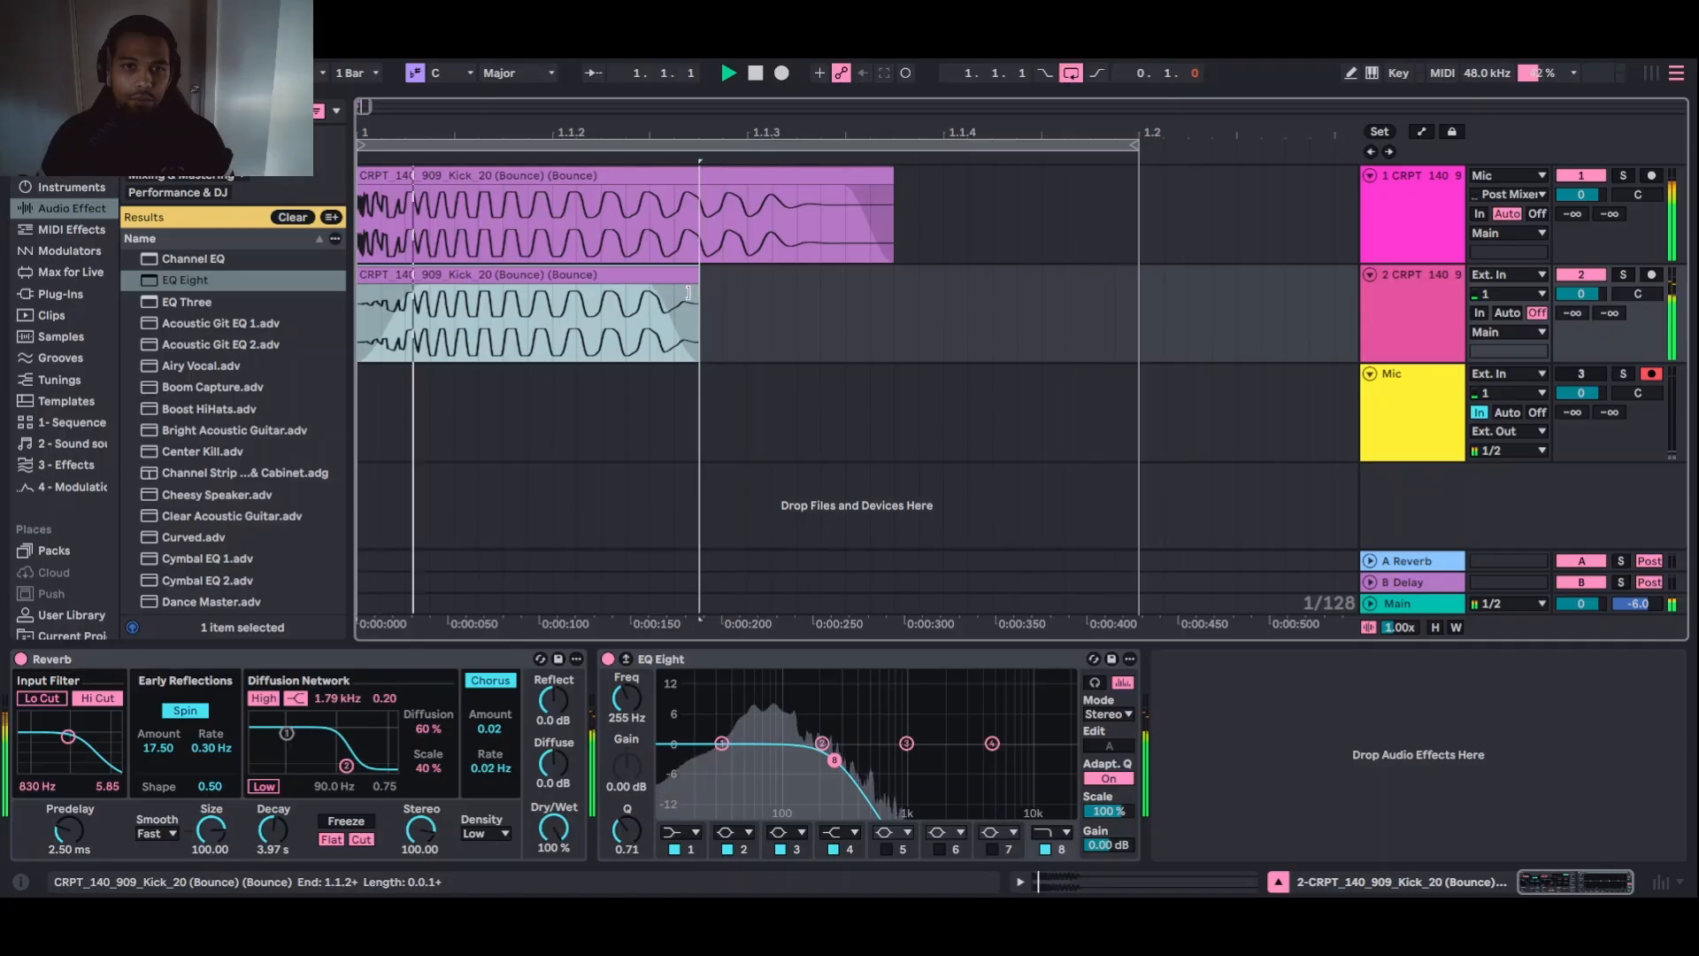
{"action": "left_click_drag", "start_coordinate": [689, 292], "coordinate": [662, 313]}
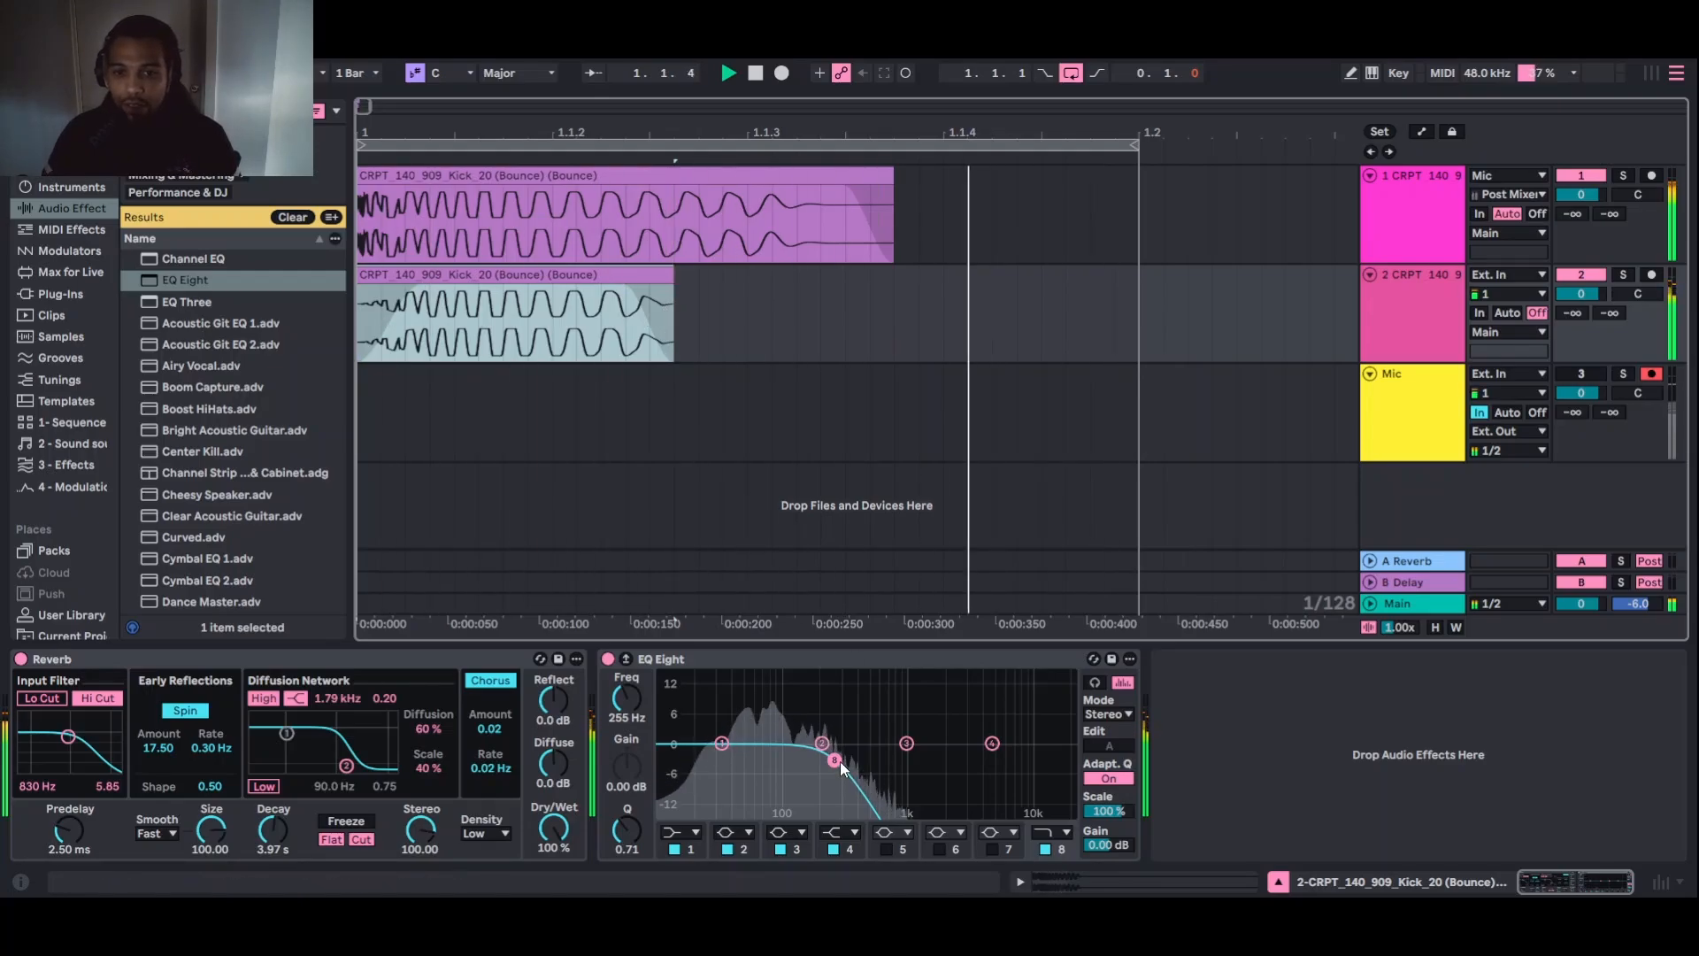
Lower EQ Eight's band 8 low-pass to 95.8 Hz with a Q of 0.85
{"action": "left_click_drag", "start_coordinate": [841, 765], "coordinate": [787, 751]}
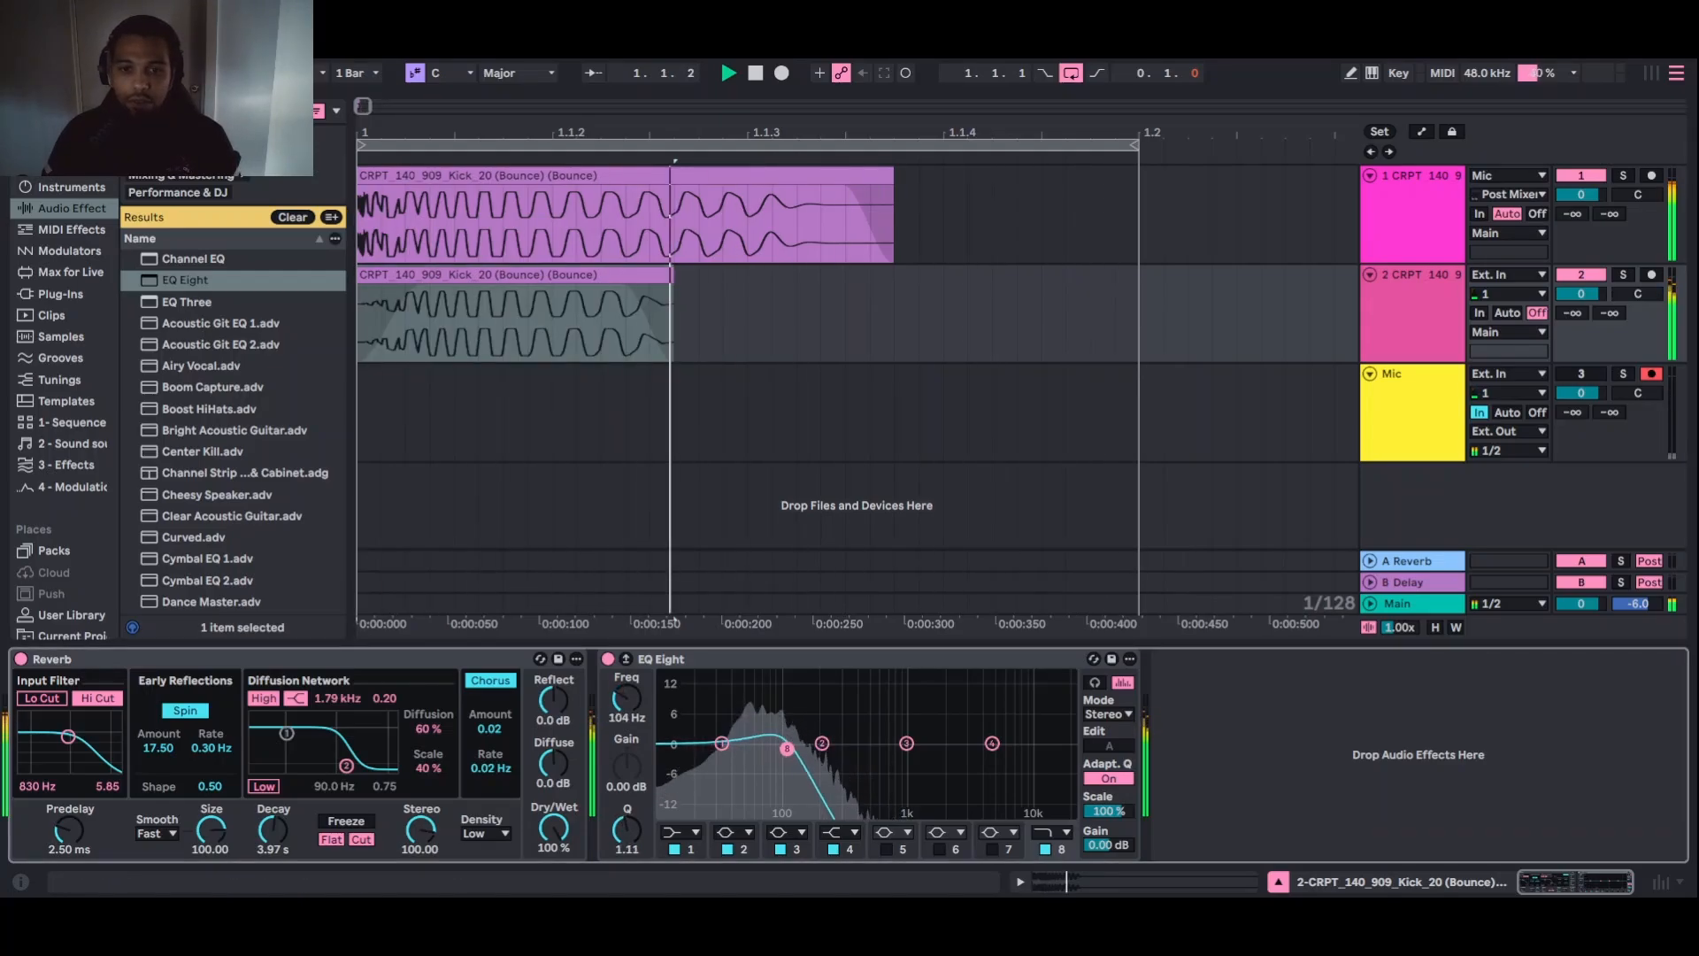
{"action": "mouse_move", "coordinate": [787, 748]}
{"action": "left_mouse_down"}
{"action": "mouse_move", "coordinate": [772, 759]}
{"action": "mouse_move", "coordinate": [1029, 753]}
{"action": "mouse_move", "coordinate": [782, 755]}
{"action": "left_mouse_up"}
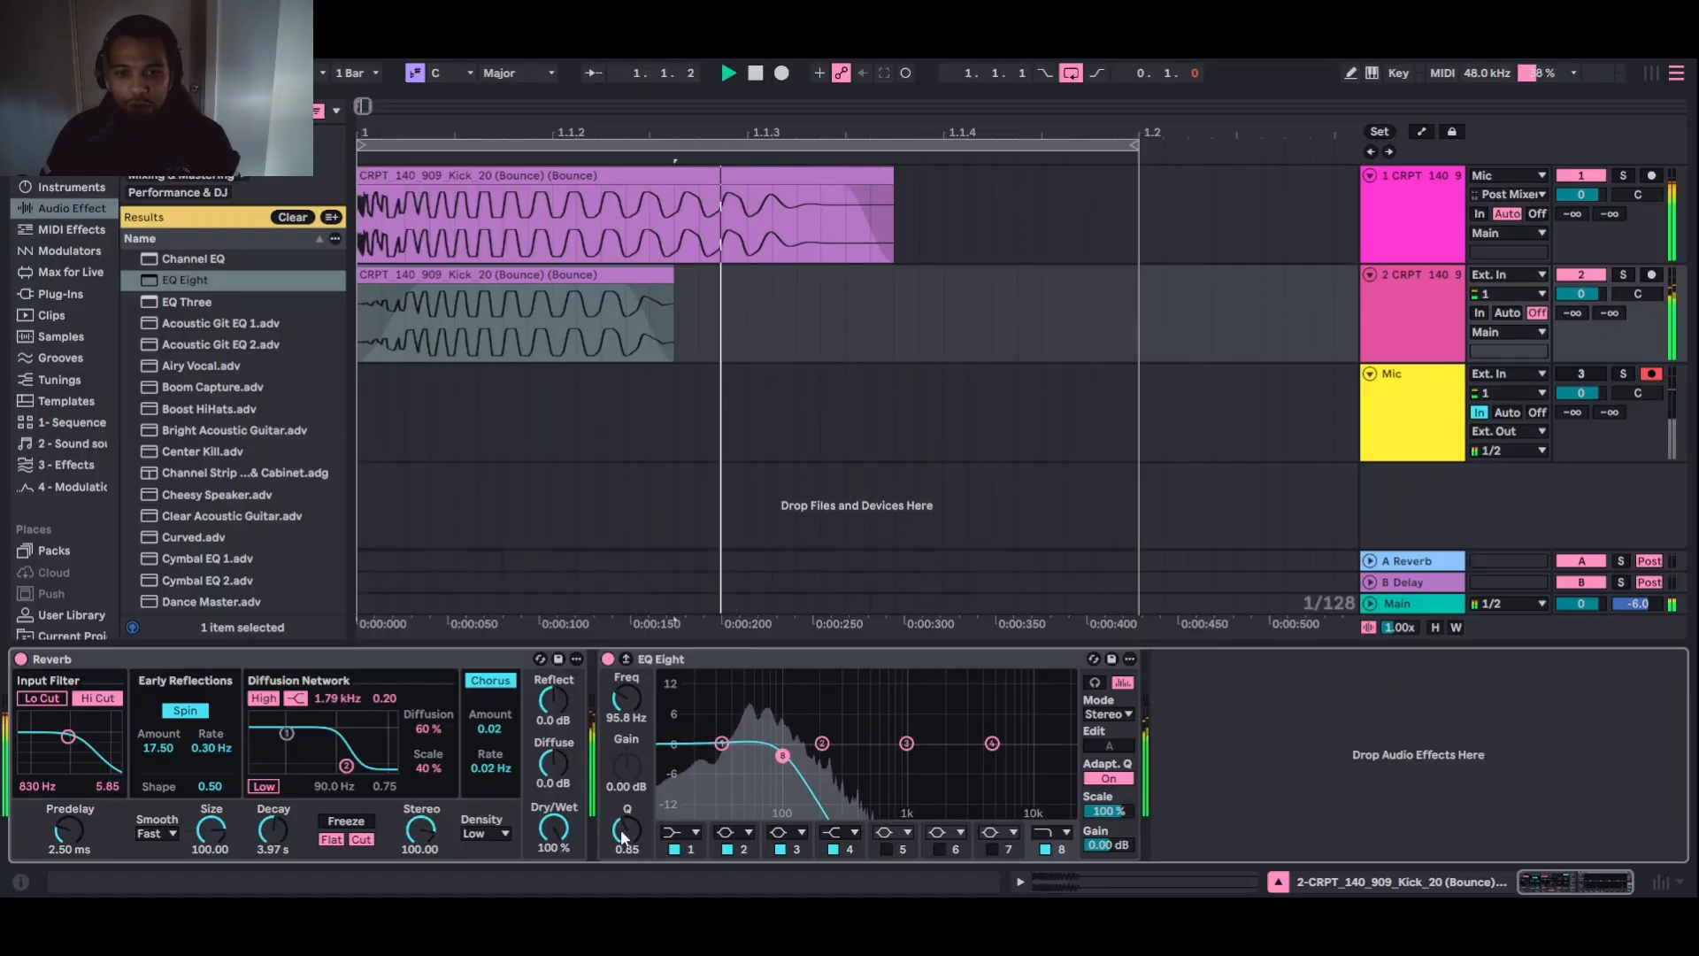
{"action": "left_click_drag", "start_coordinate": [623, 833], "coordinate": [623, 834]}
Switch band 8 to the steeper low-pass shape and set its frequency to 166 Hz with a Q of 0.50
{"action": "left_click", "coordinate": [1053, 831]}
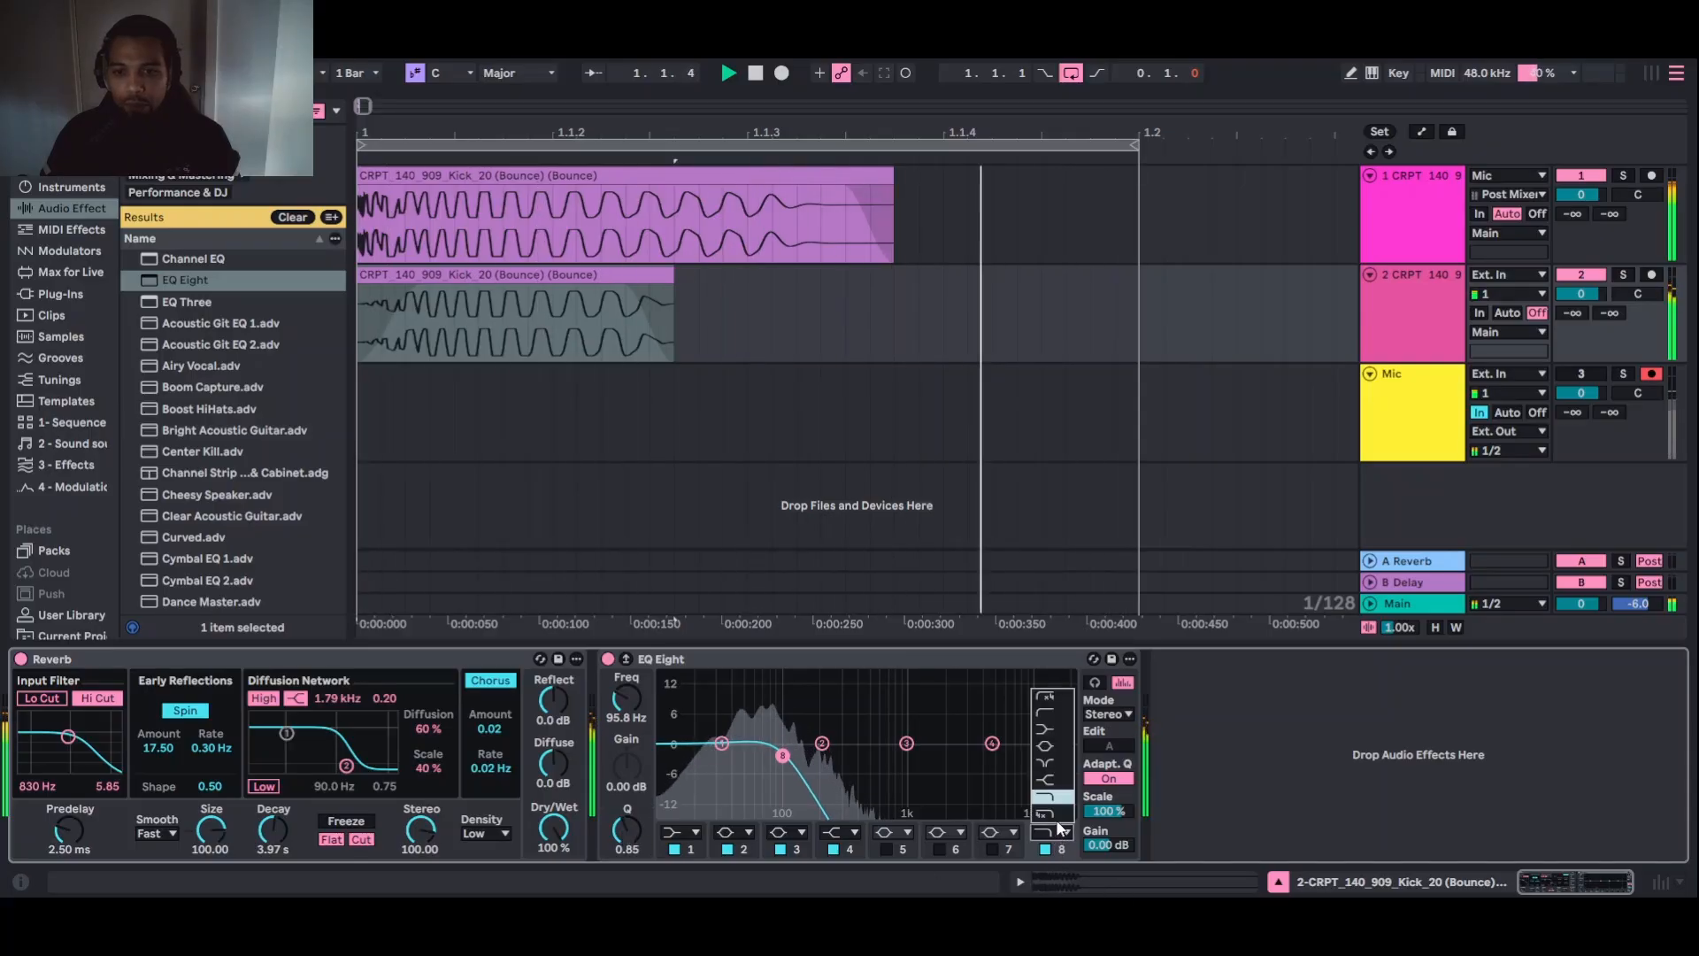
{"action": "left_click", "coordinate": [1050, 812]}
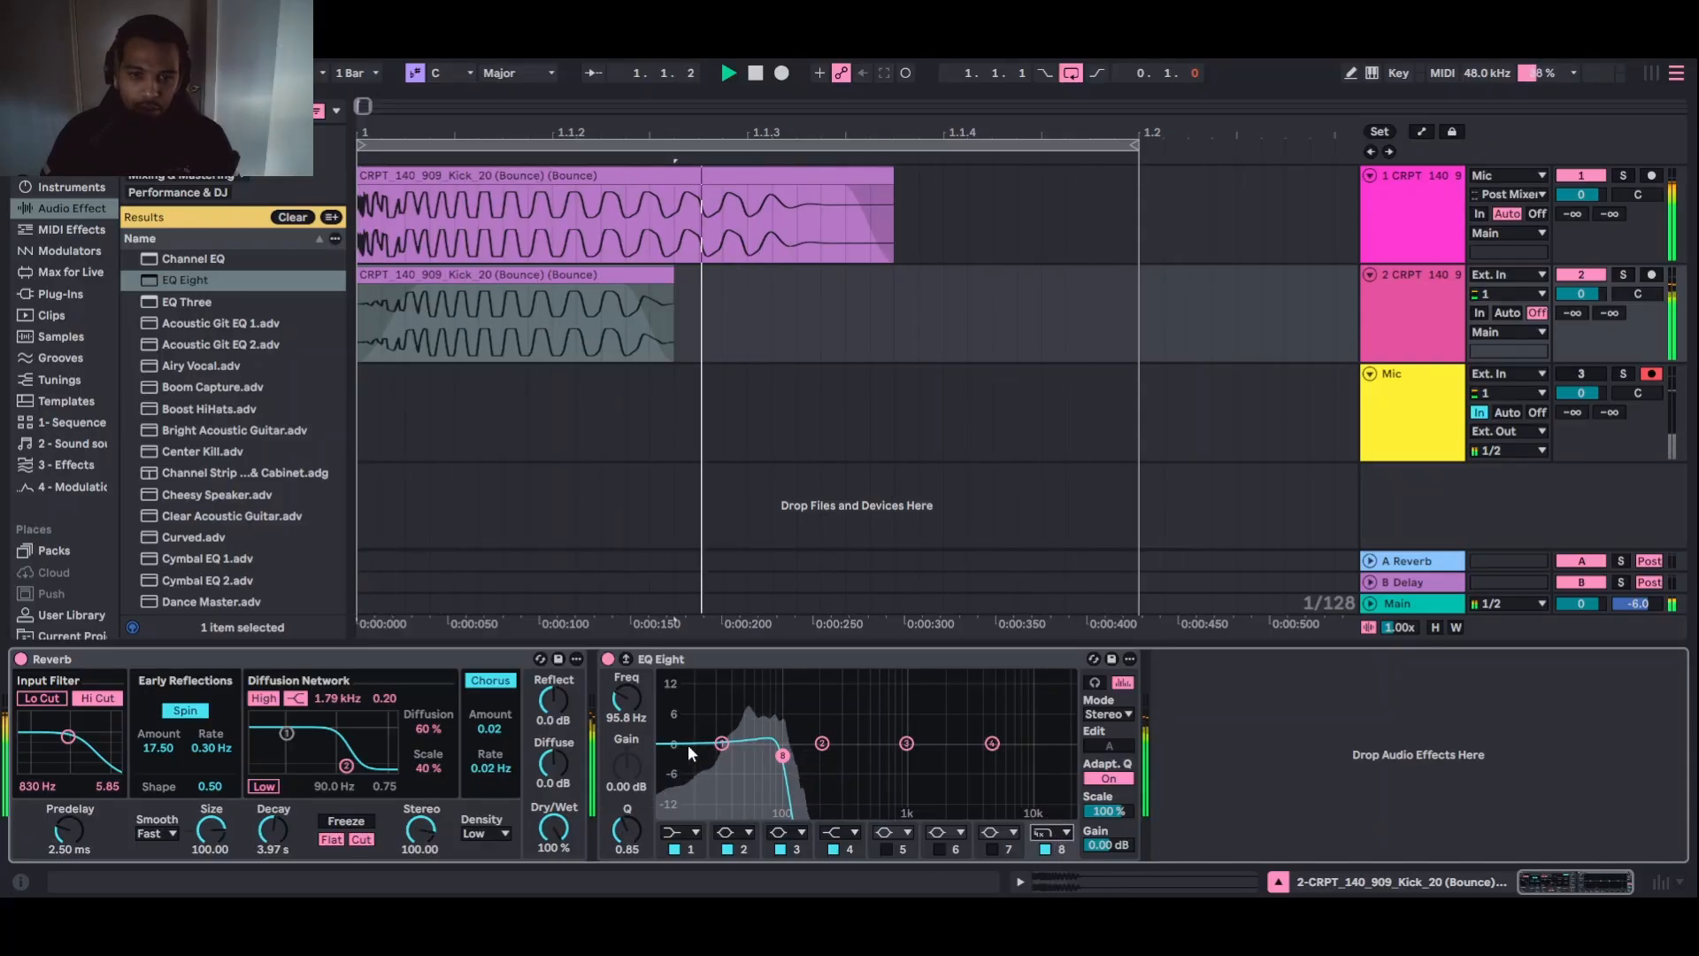
{"action": "left_click", "coordinate": [625, 699]}
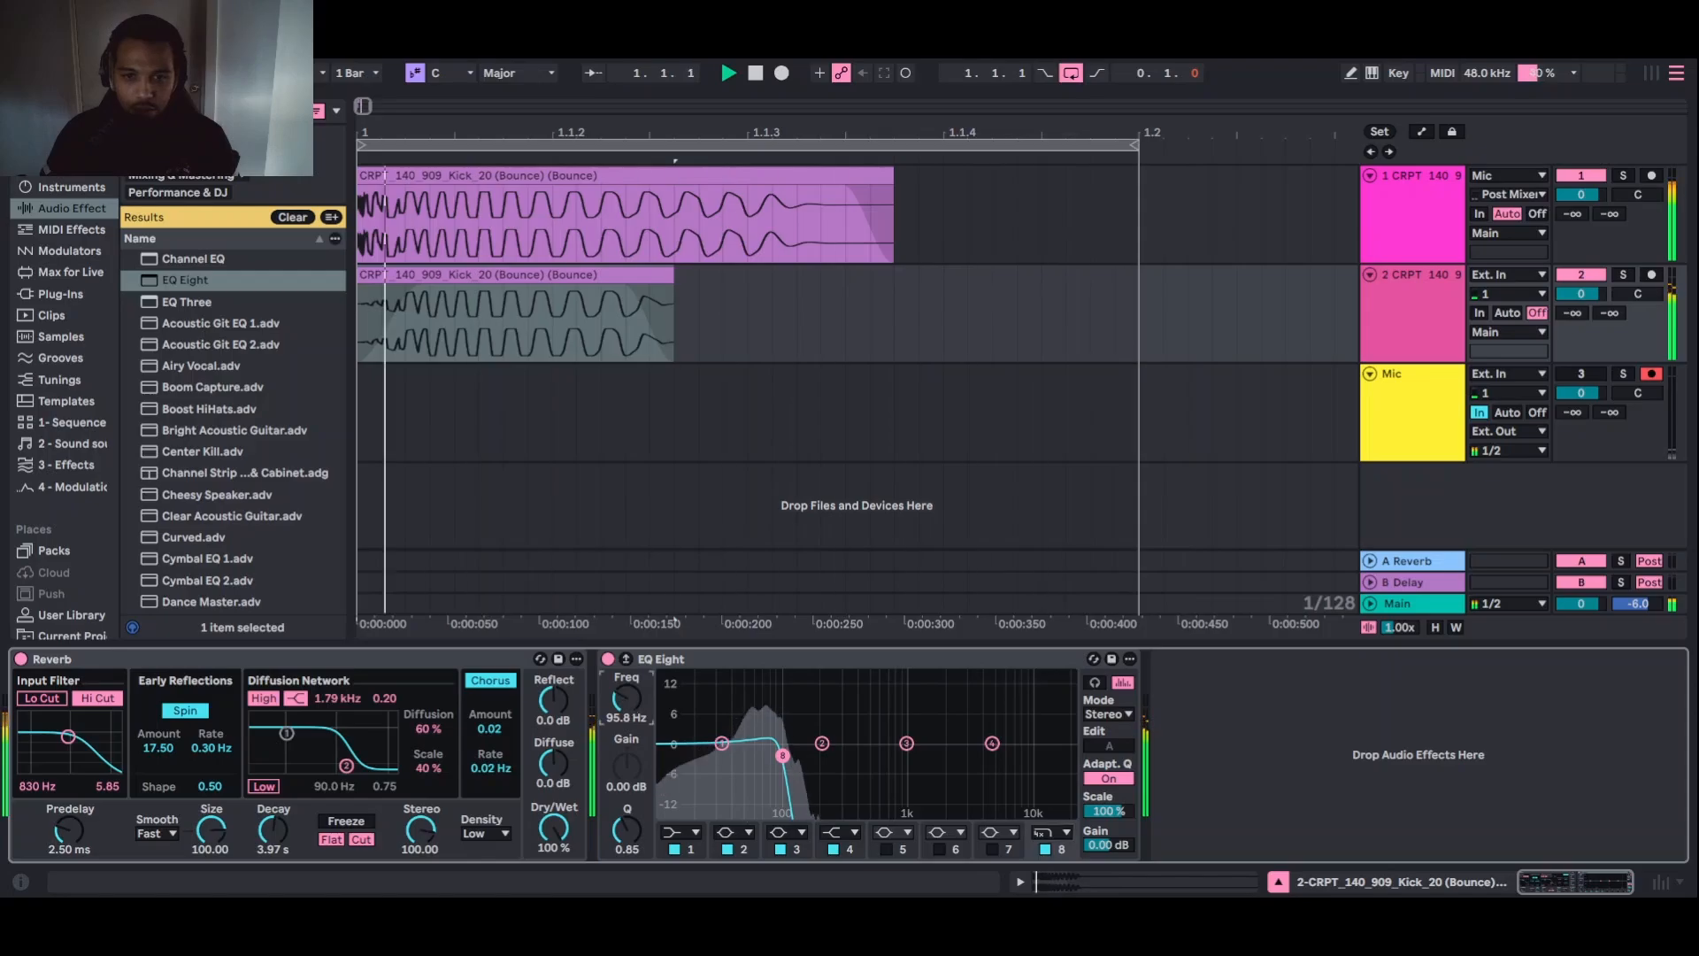
{"action": "left_click_drag", "start_coordinate": [625, 699], "coordinate": [625, 691]}
{"action": "left_click_drag", "start_coordinate": [621, 826], "coordinate": [622, 846]}
{"action": "left_click_drag", "start_coordinate": [629, 700], "coordinate": [629, 691]}
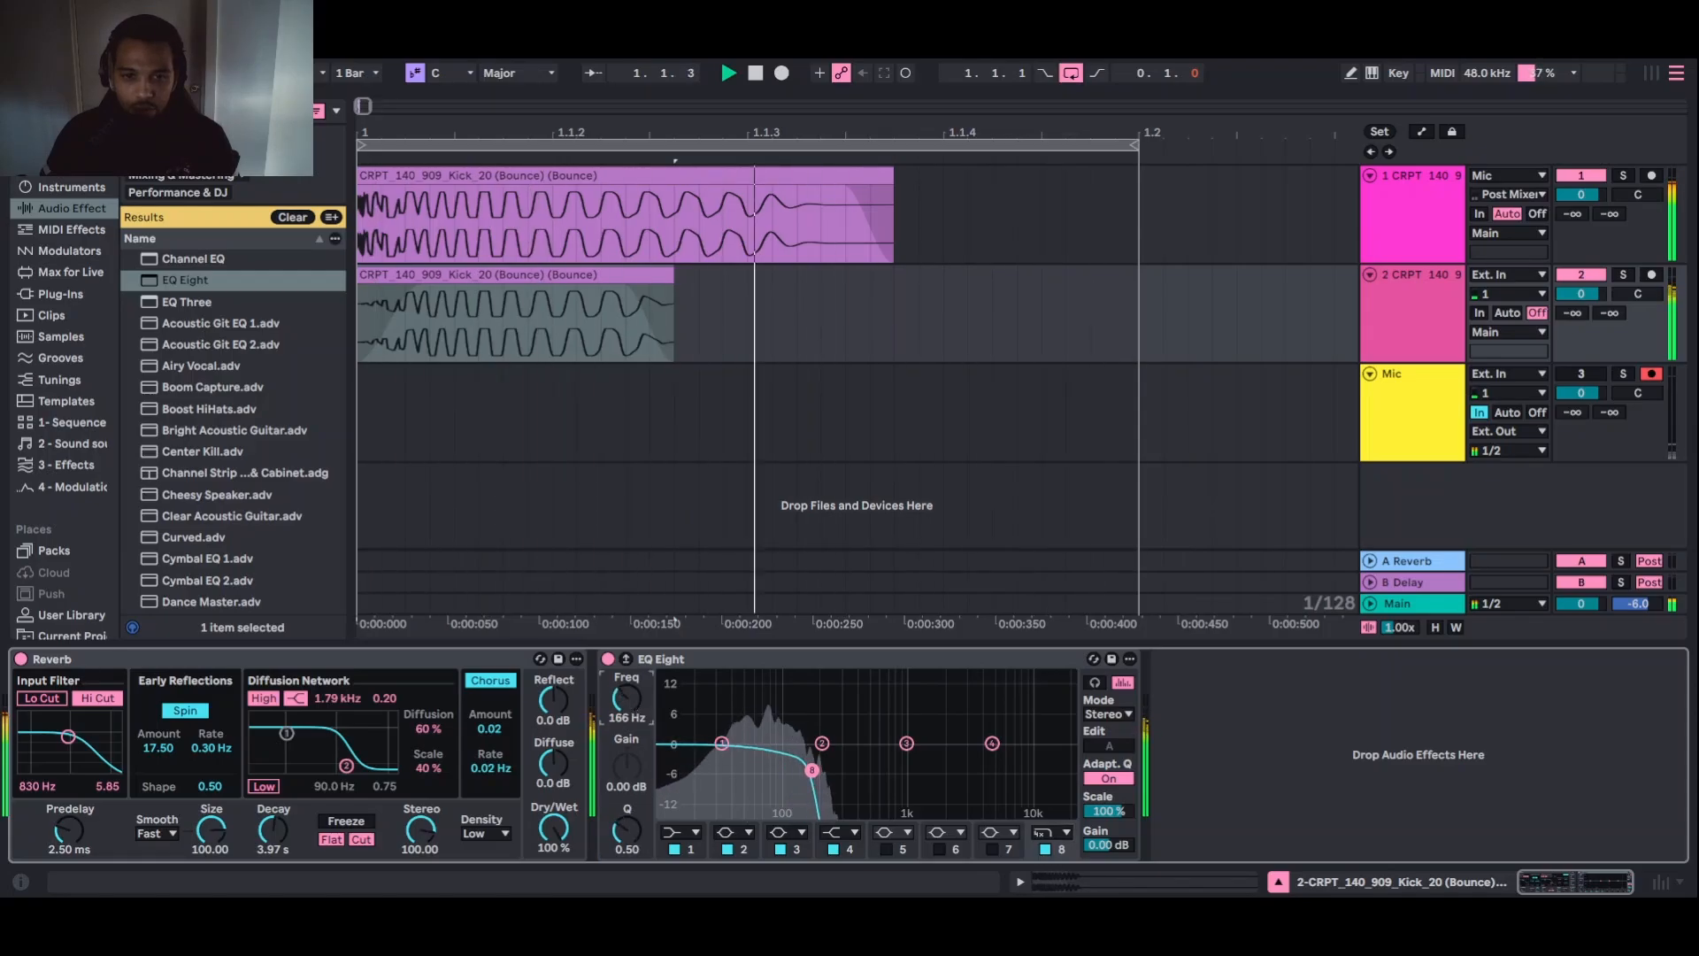
Return band 8 to the gentler low-pass shape, set its frequency to 138 Hz, and stop playback
{"action": "left_click", "coordinate": [1060, 832]}
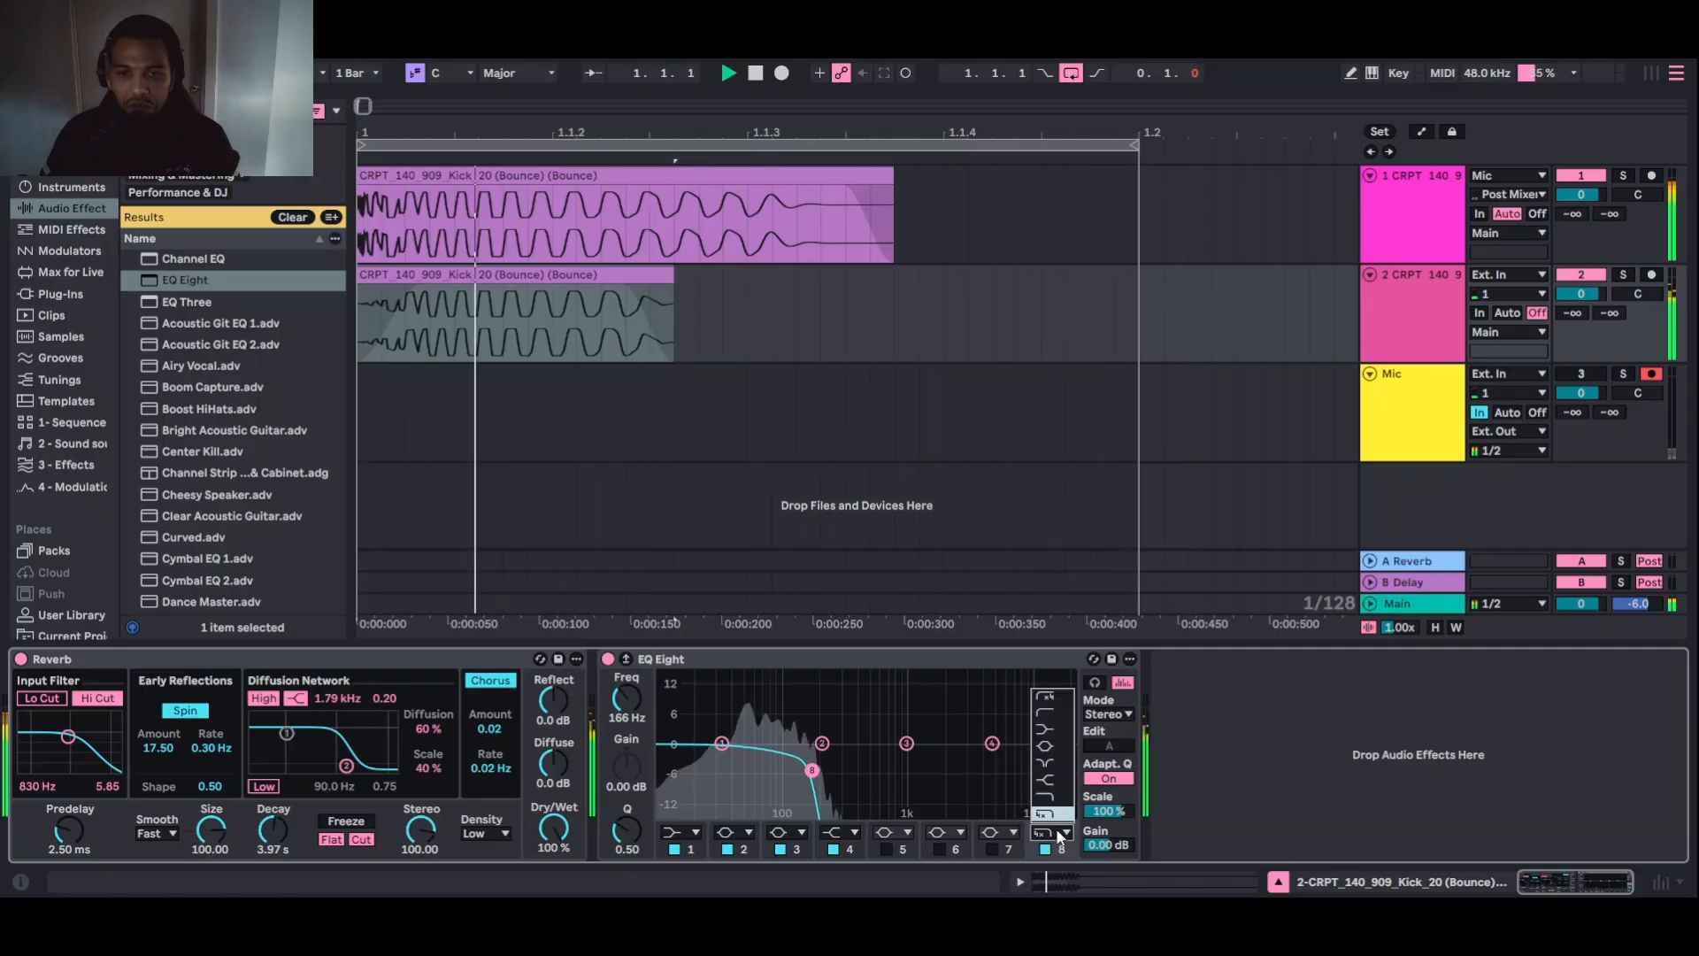
{"action": "left_click", "coordinate": [1049, 797]}
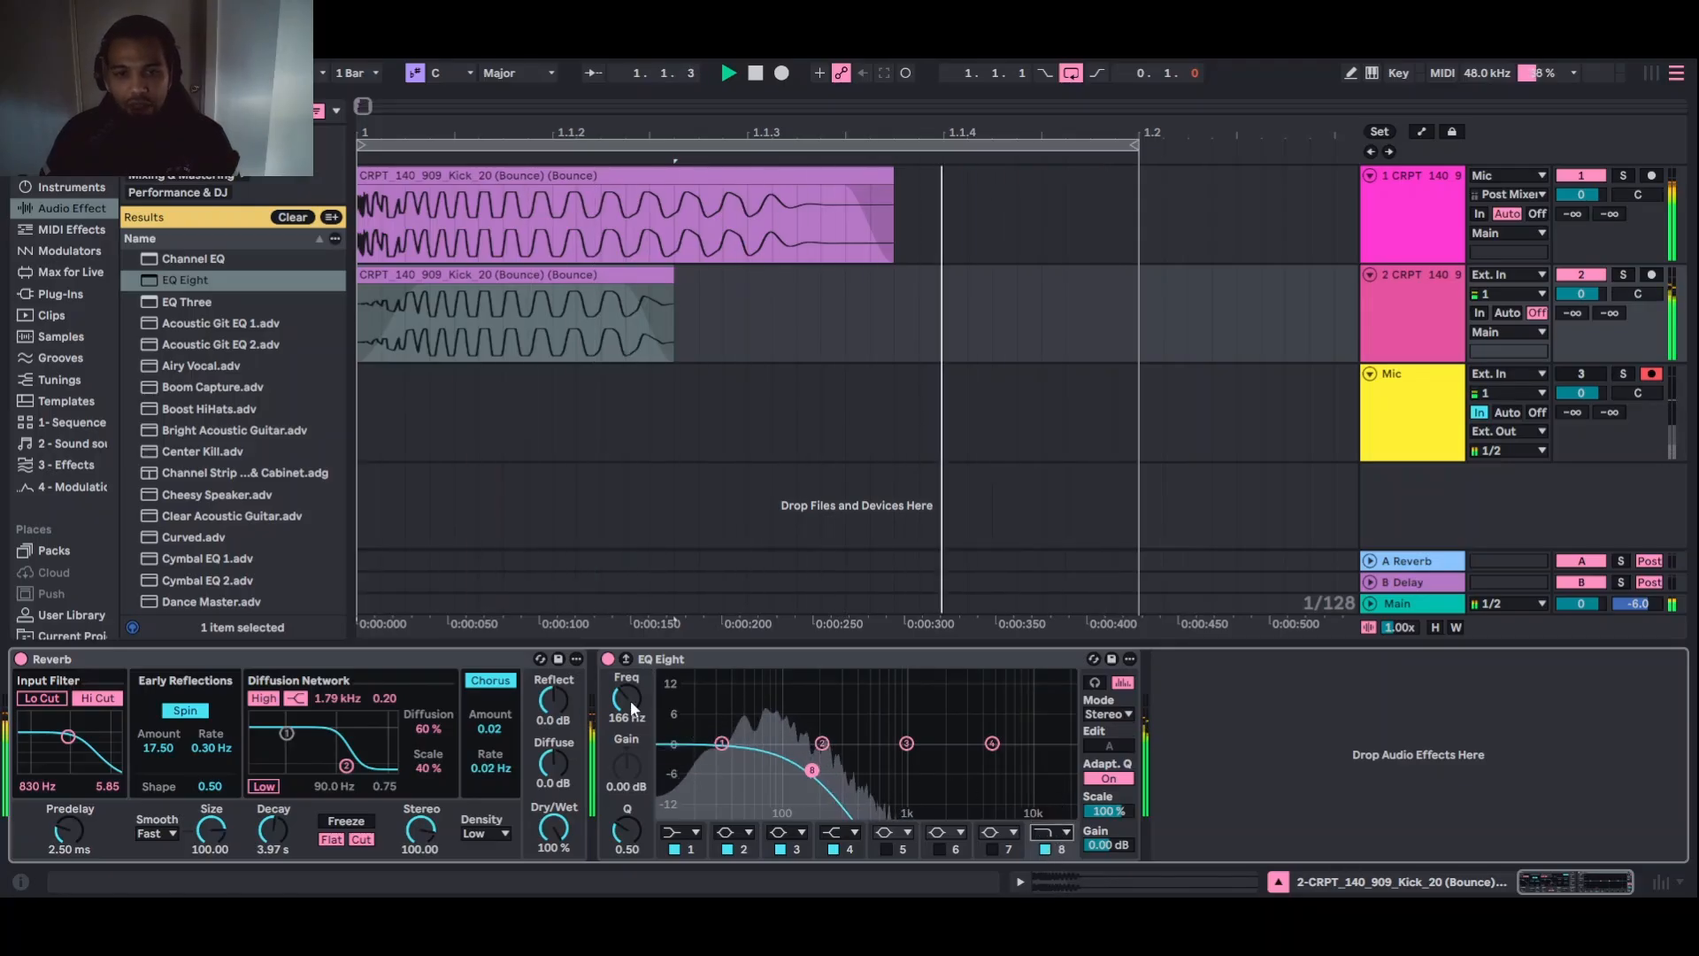
{"action": "left_click_drag", "start_coordinate": [630, 700], "coordinate": [630, 706]}
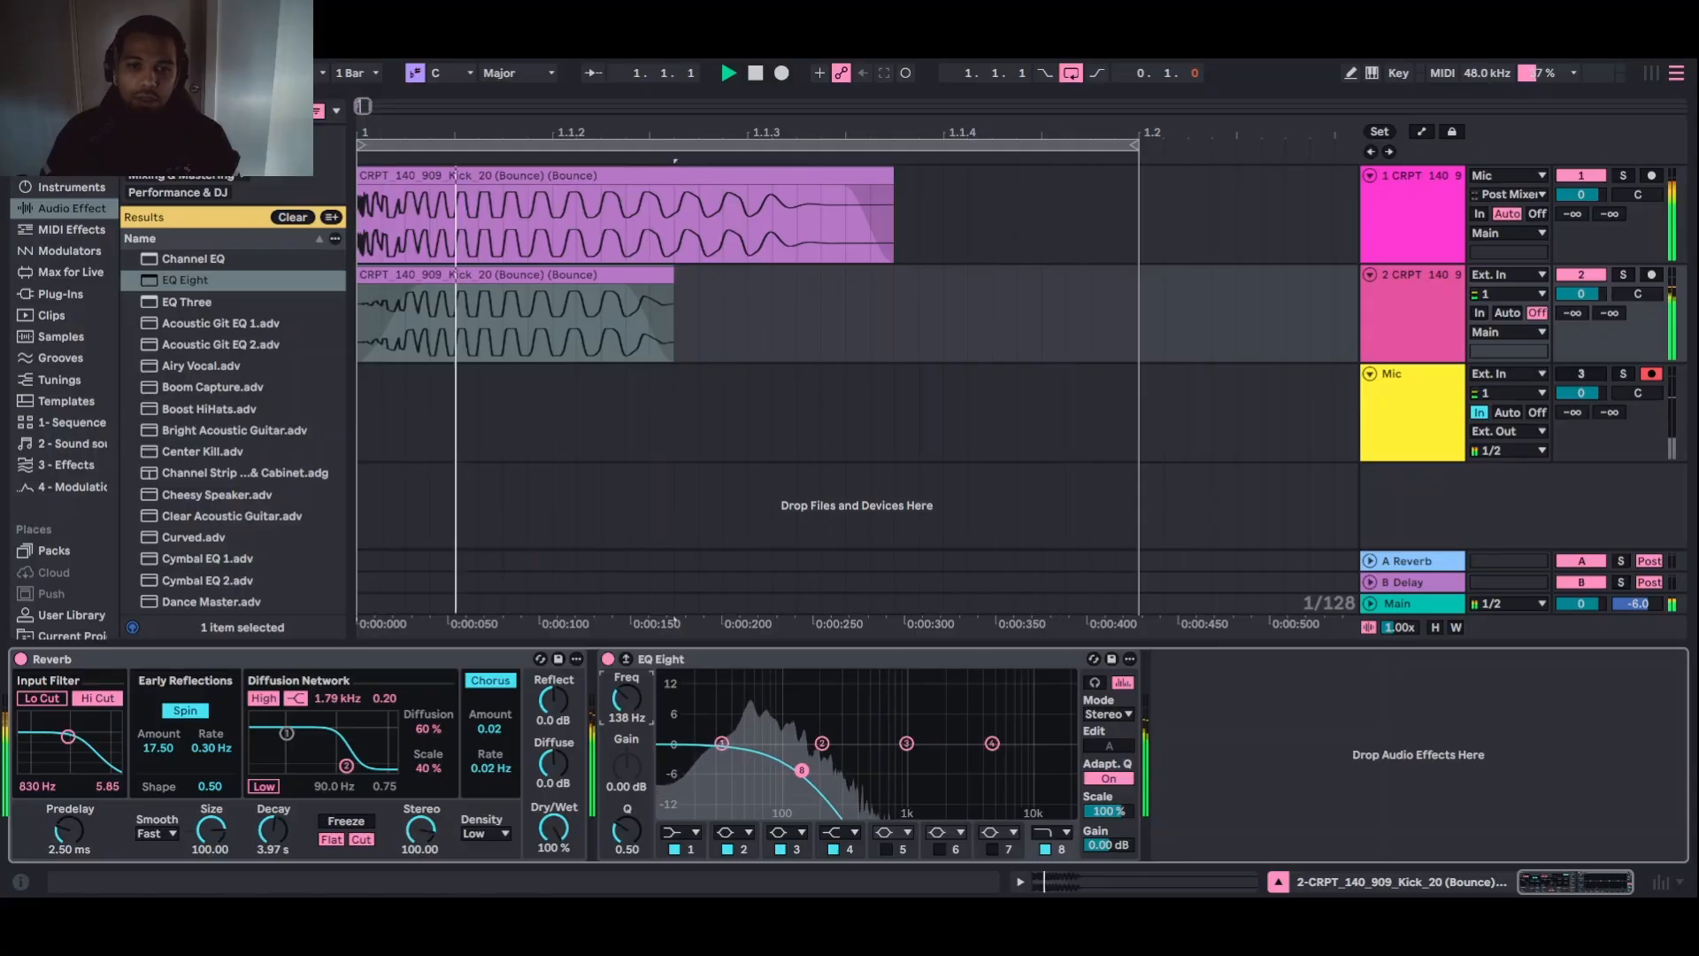
{"action": "key", "text": "space"}
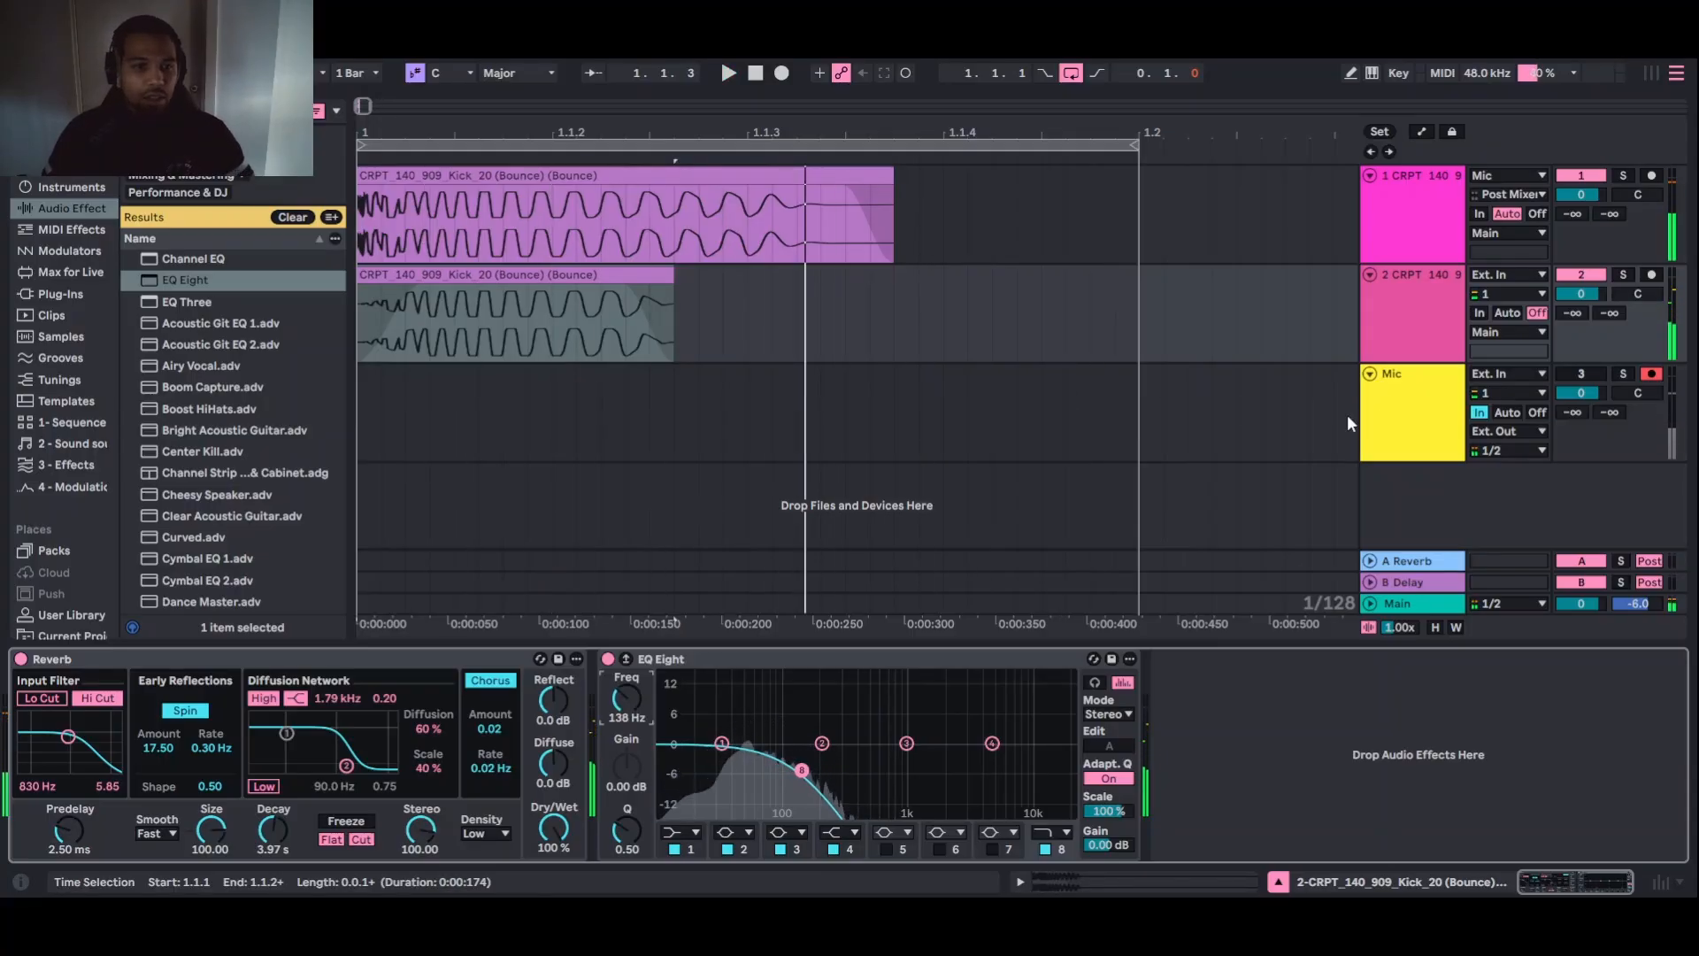
Bounce track 2 in place to render its Reverb and EQ Eight into audio
{"action": "right_click", "coordinate": [1441, 306]}
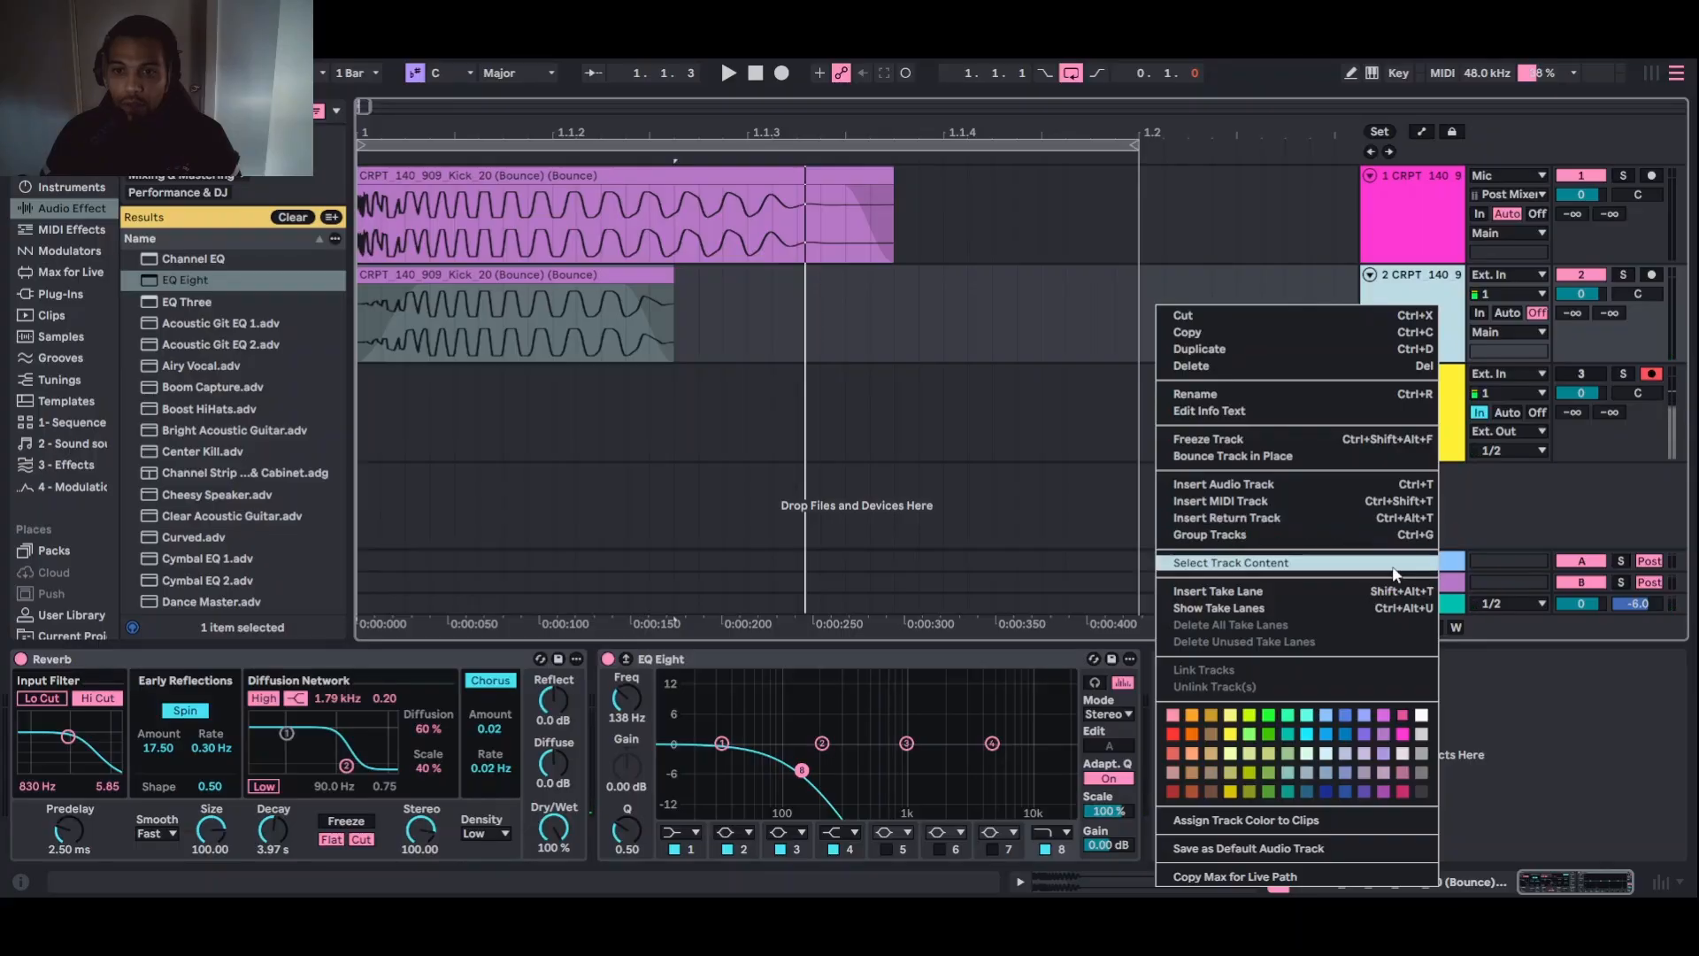
{"action": "left_click", "coordinate": [1251, 458]}
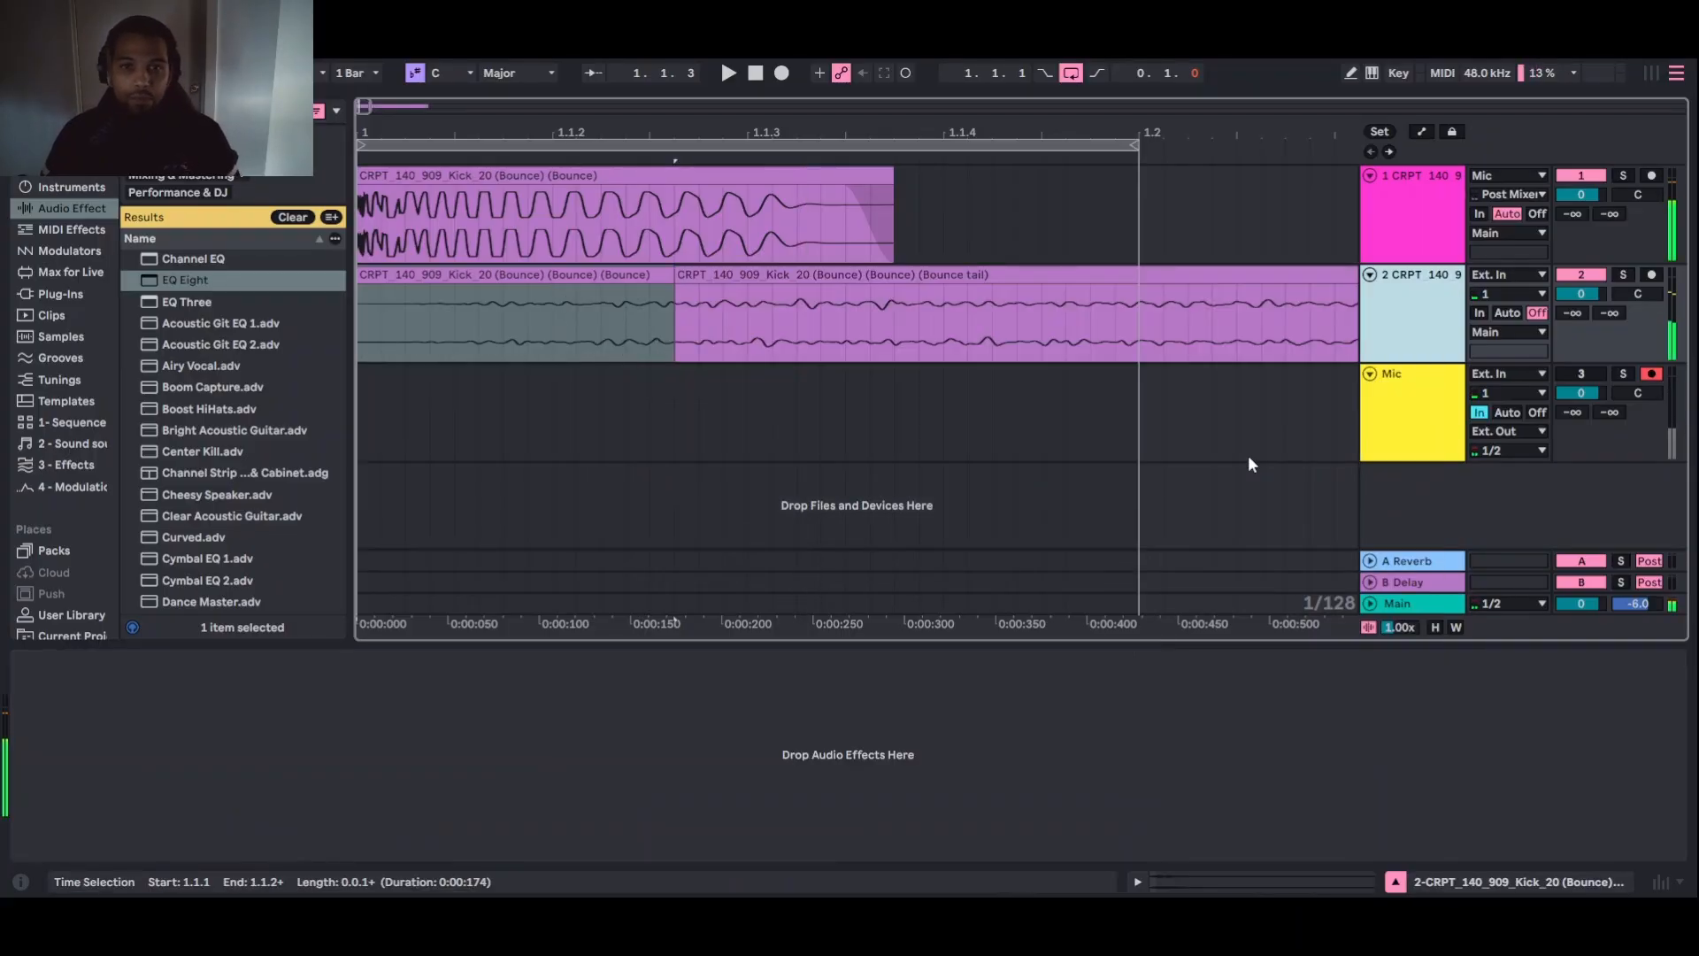
Extend the bounced kick reverb clip to the loop end at 1.2 and delete the remaining bounce tail
{"action": "left_click", "coordinate": [949, 275]}
{"action": "left_click_drag", "start_coordinate": [1043, 137], "coordinate": [1043, 96]}
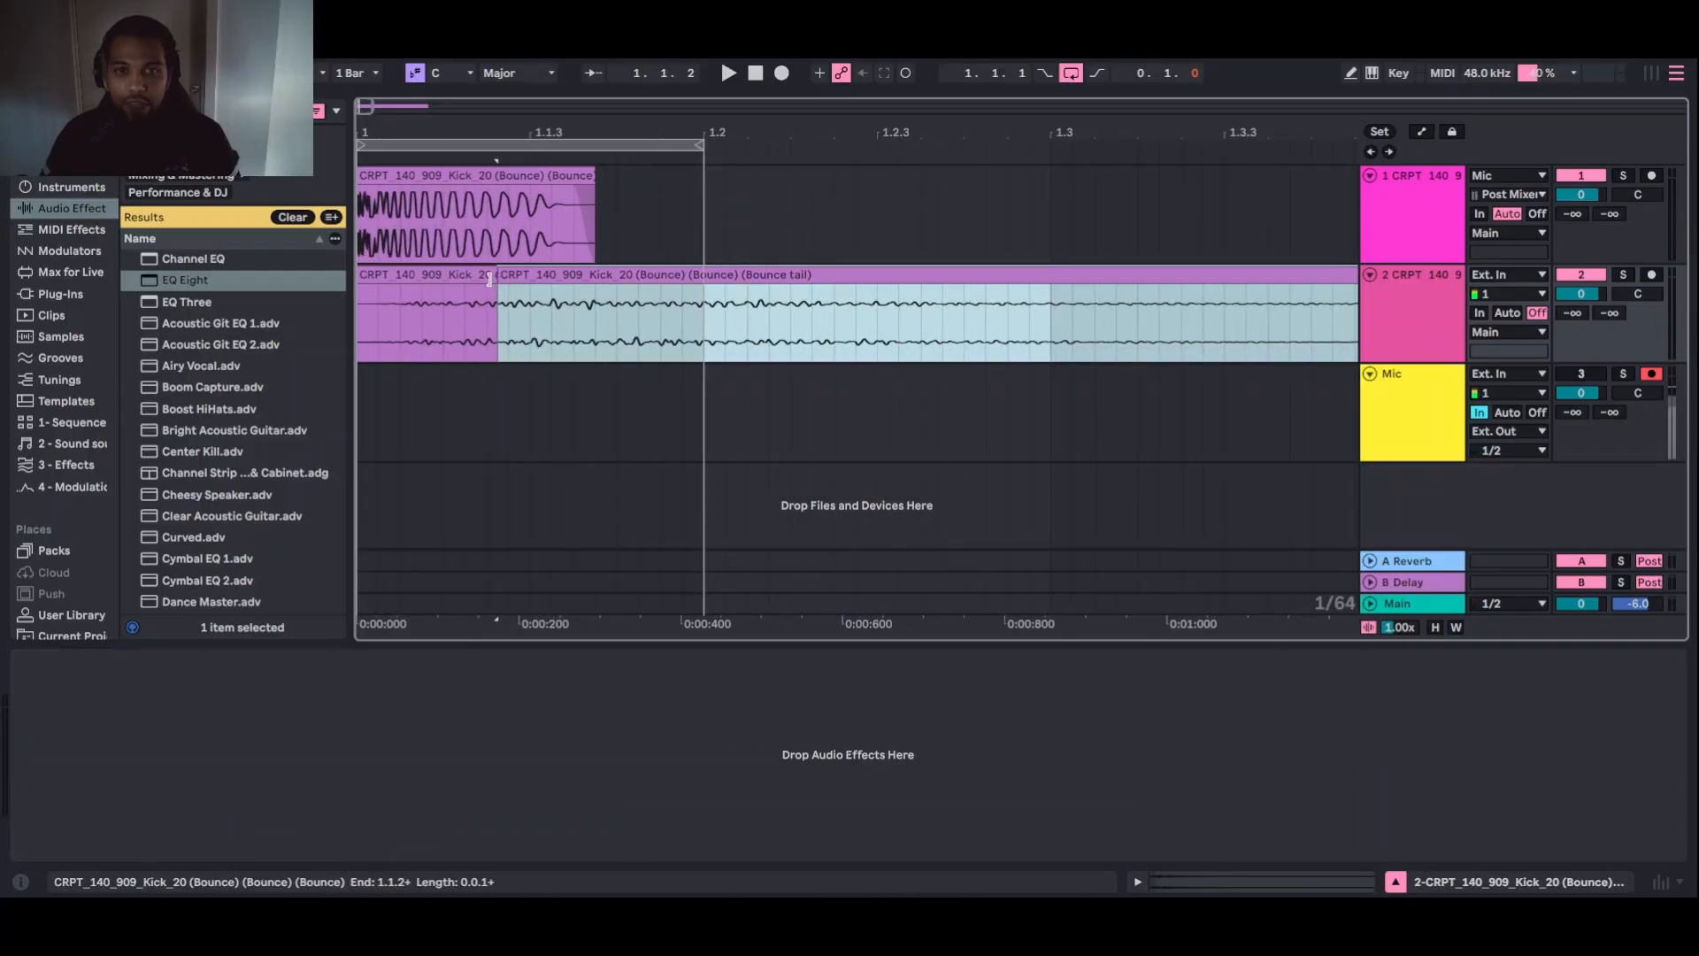
{"action": "left_click_drag", "start_coordinate": [489, 280], "coordinate": [704, 279]}
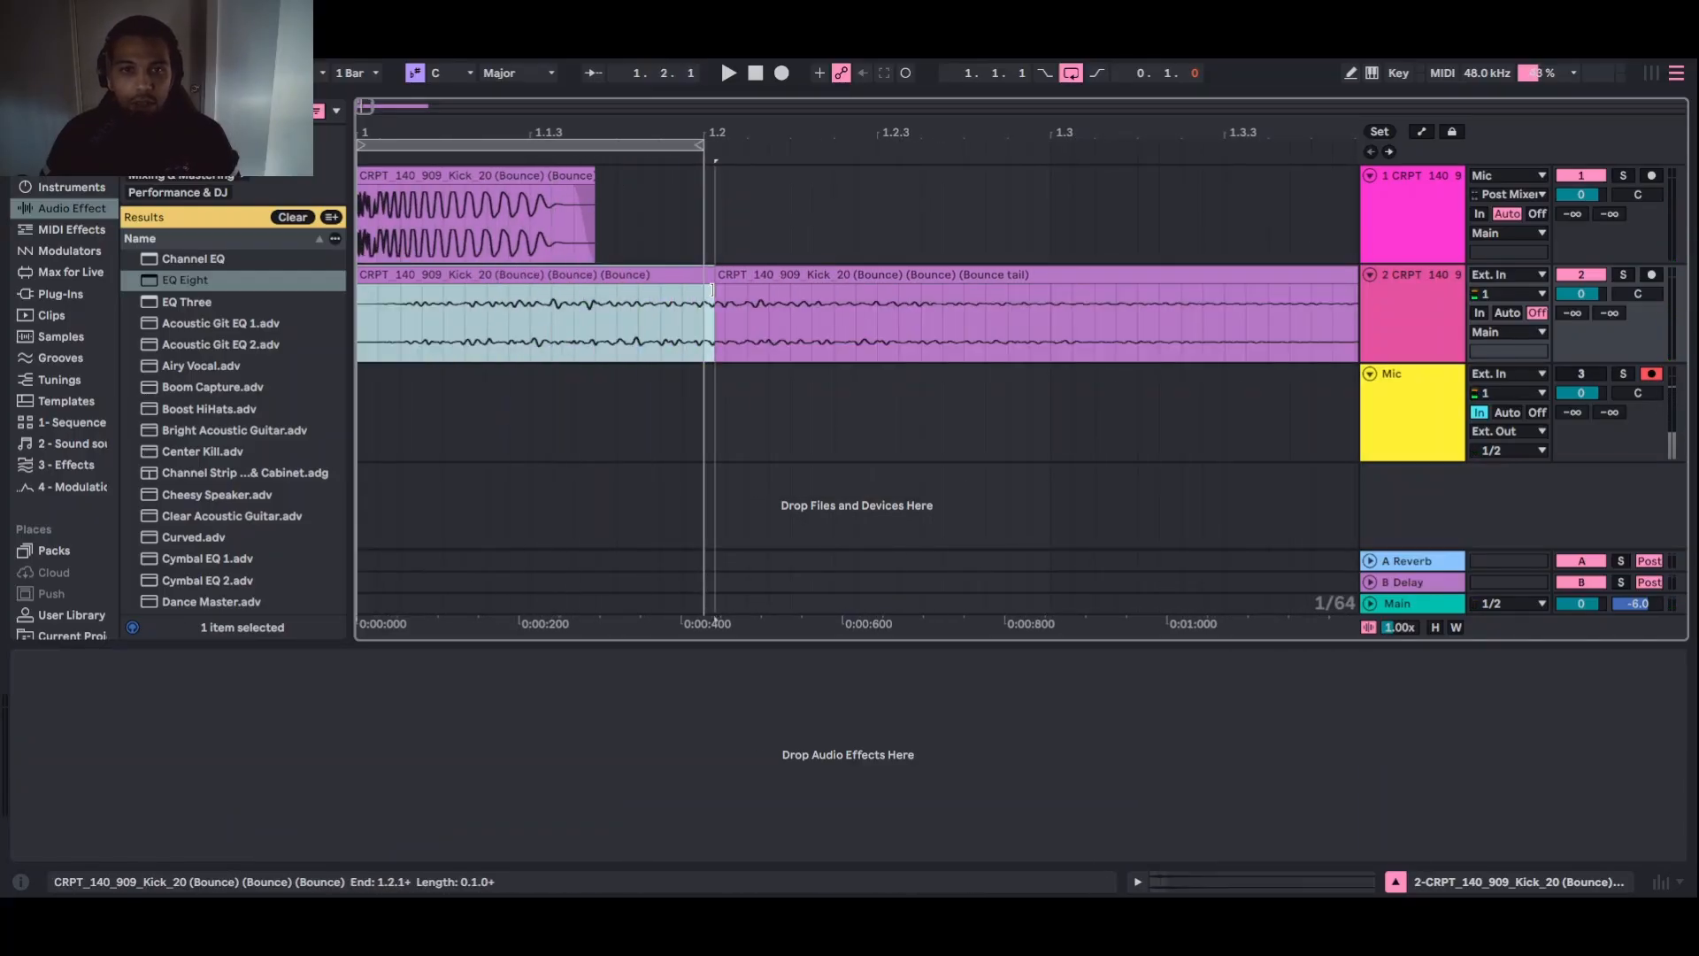
{"action": "left_click", "coordinate": [759, 276]}
{"action": "key", "text": "Delete"}
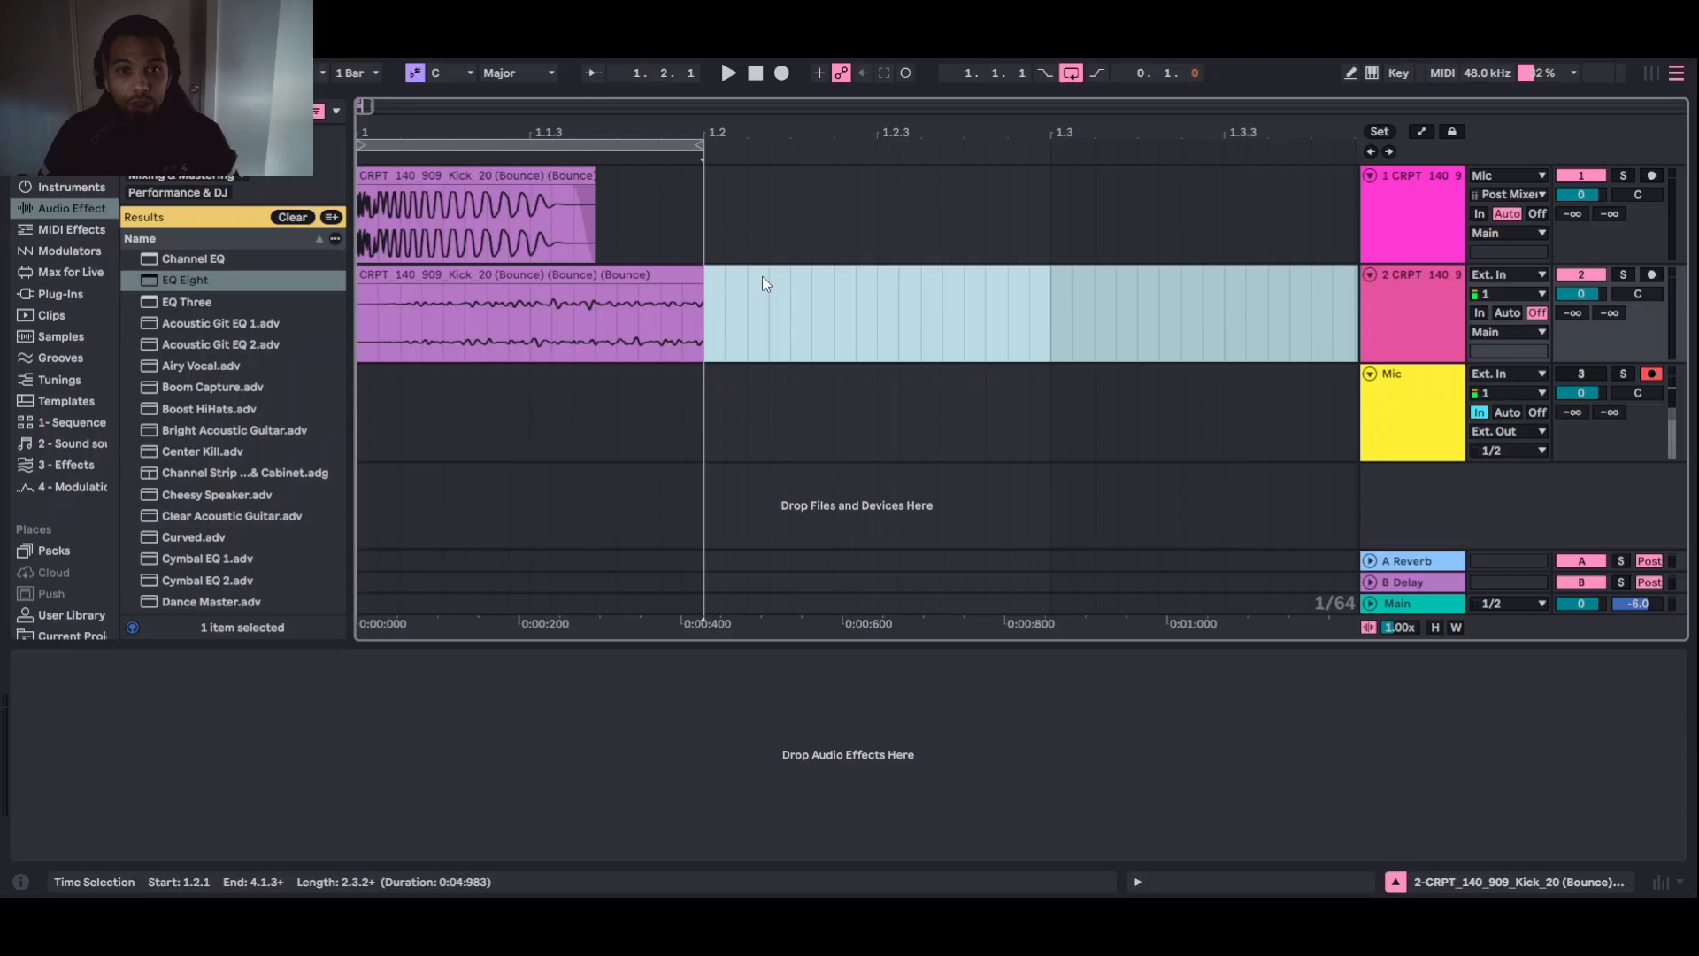
Add a fade-out to the end of the bounced clip and shorten it to roughly the clip's last fifth
{"action": "left_click", "coordinate": [699, 286]}
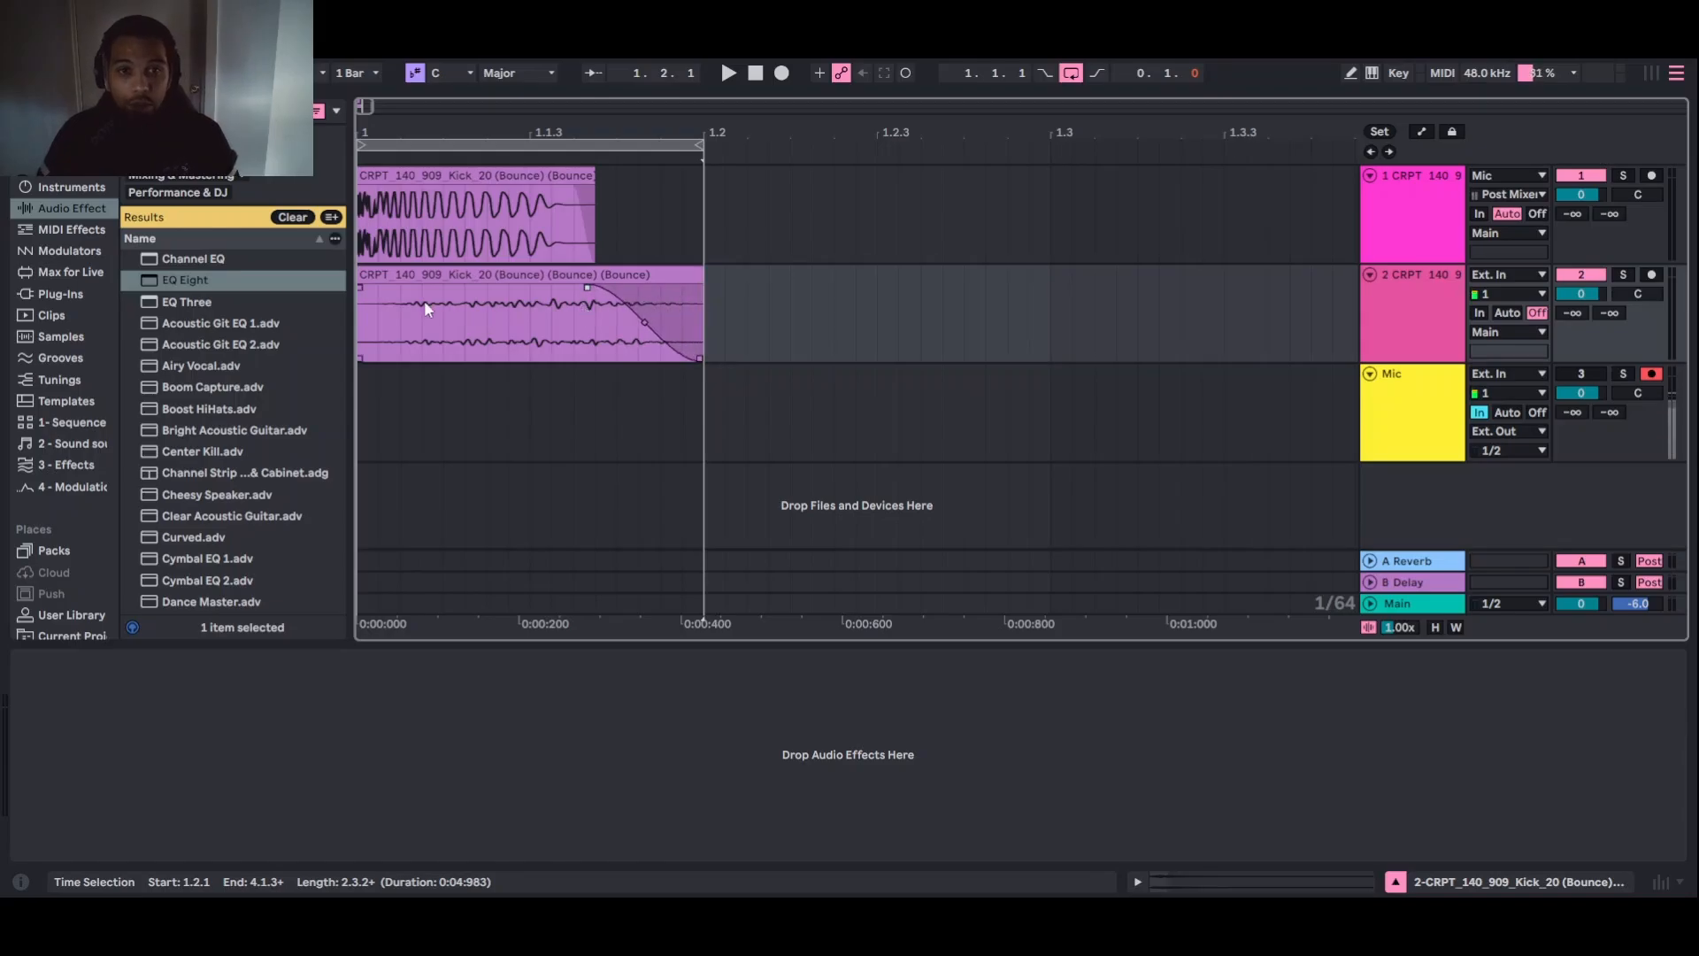
{"action": "left_click_drag", "start_coordinate": [587, 288], "coordinate": [614, 285]}
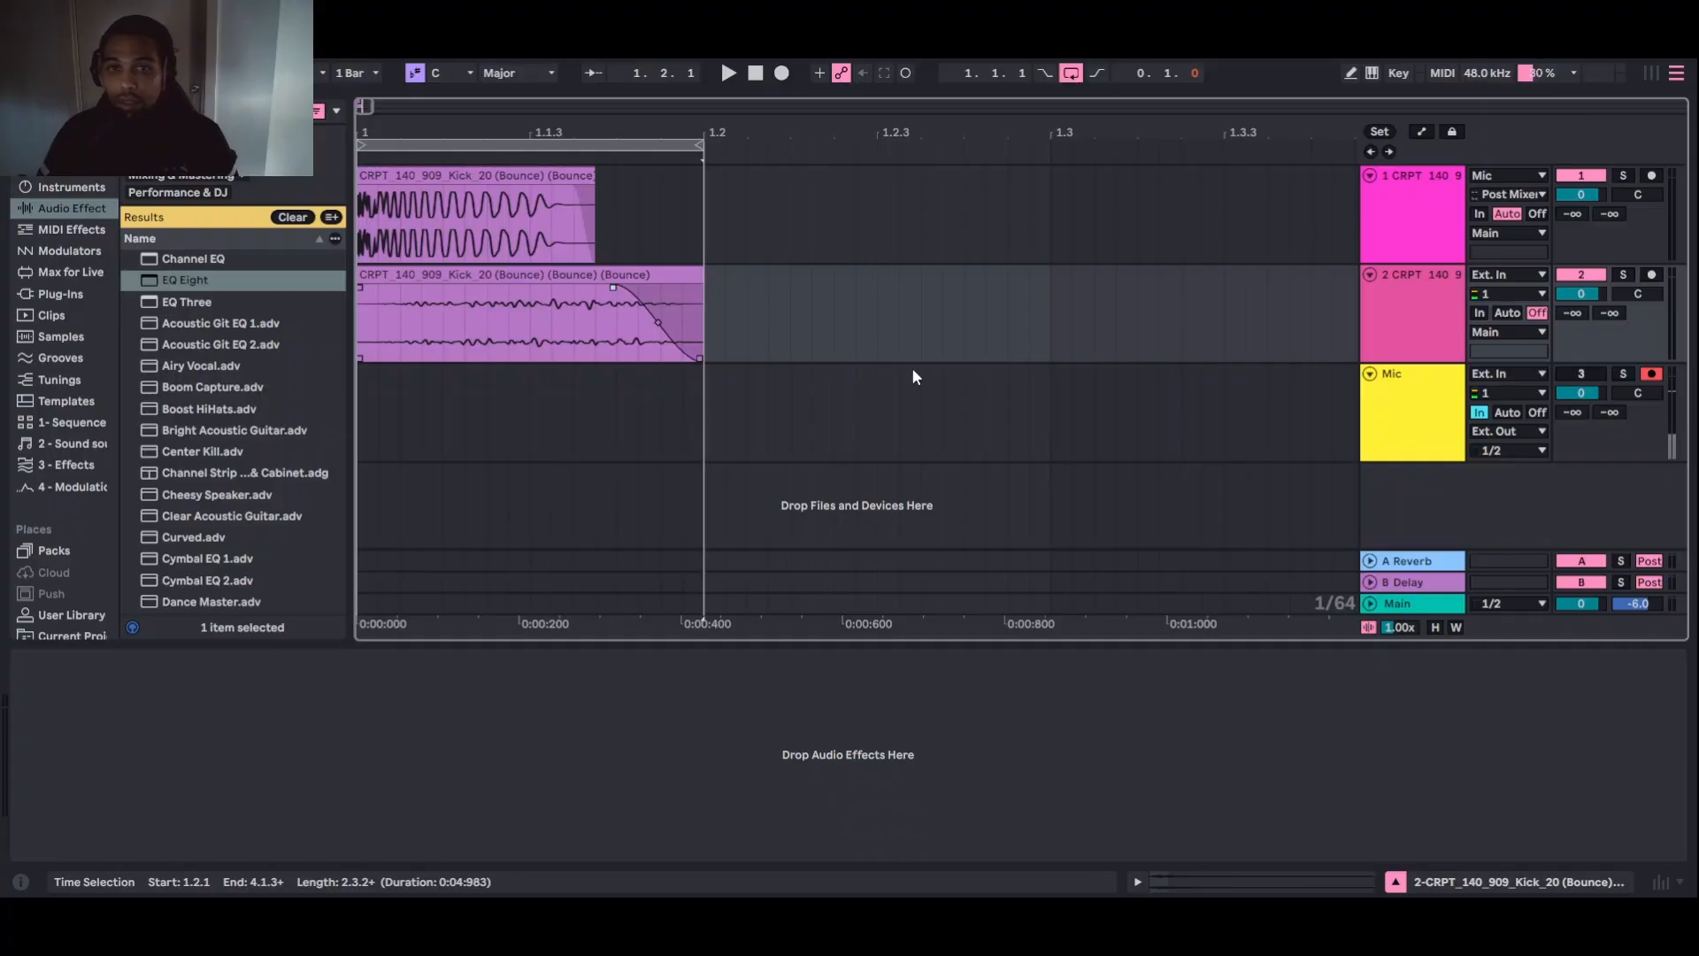
{"action": "key", "text": "space"}
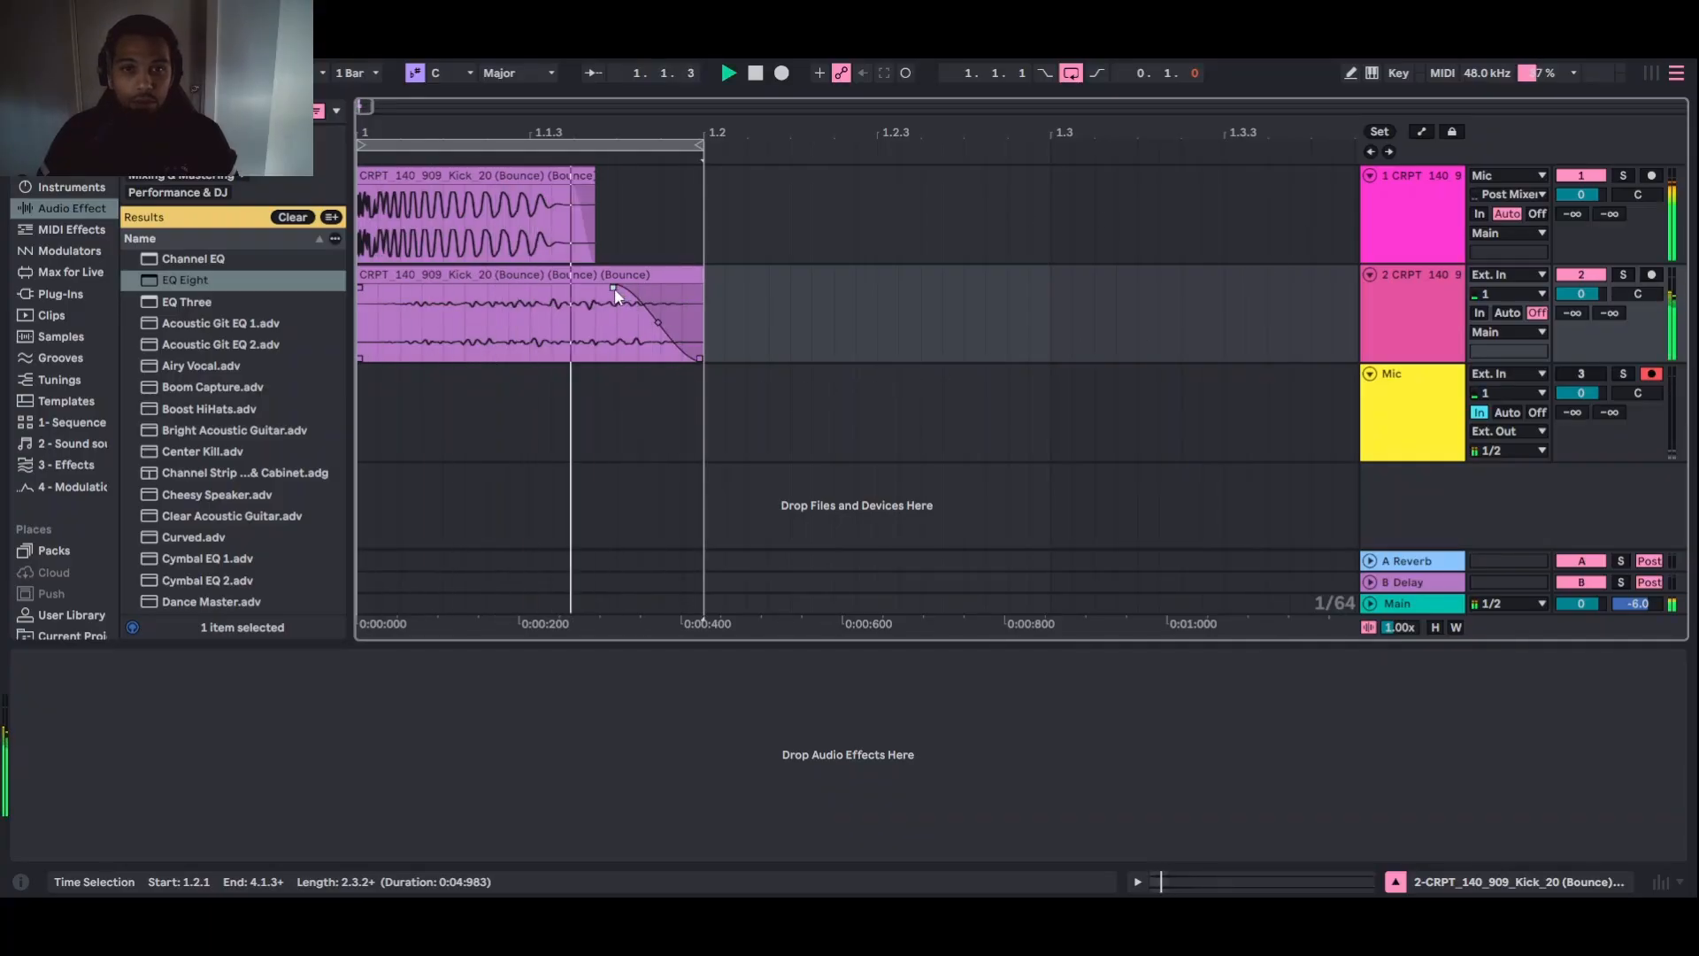
{"action": "left_click_drag", "start_coordinate": [615, 288], "coordinate": [634, 289]}
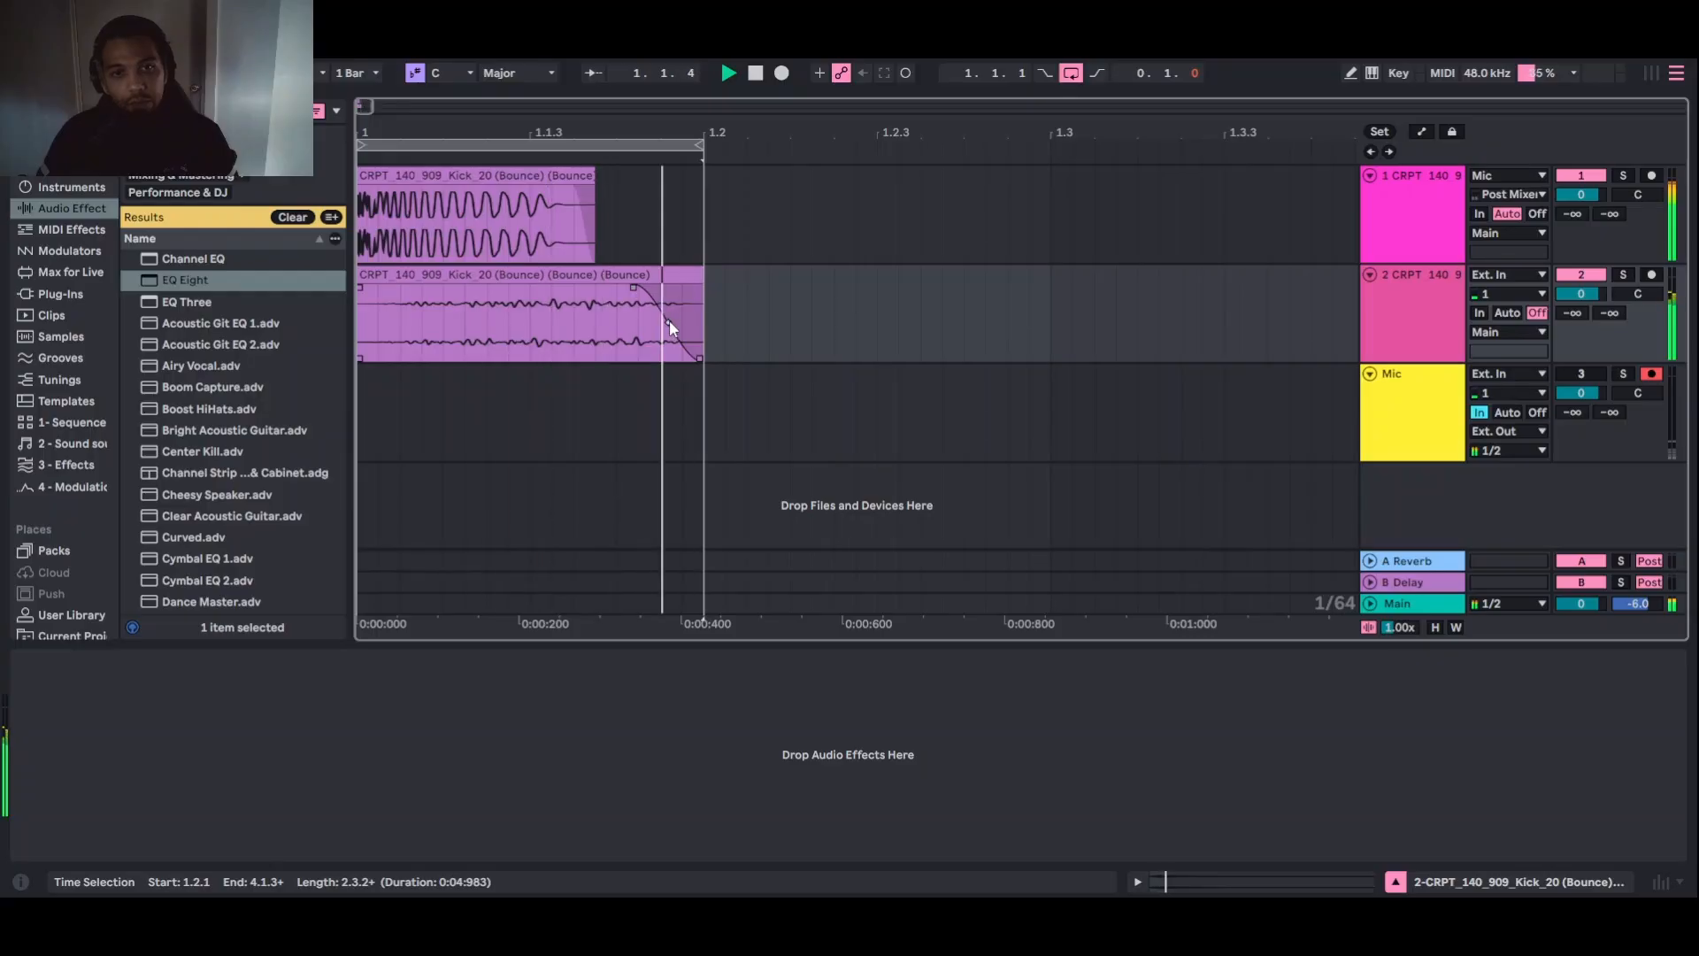
Bend the fade-out curve outward and lengthen the fade to begin about a third of the way through the bounced clip
{"action": "left_click_drag", "start_coordinate": [670, 320], "coordinate": [566, 296]}
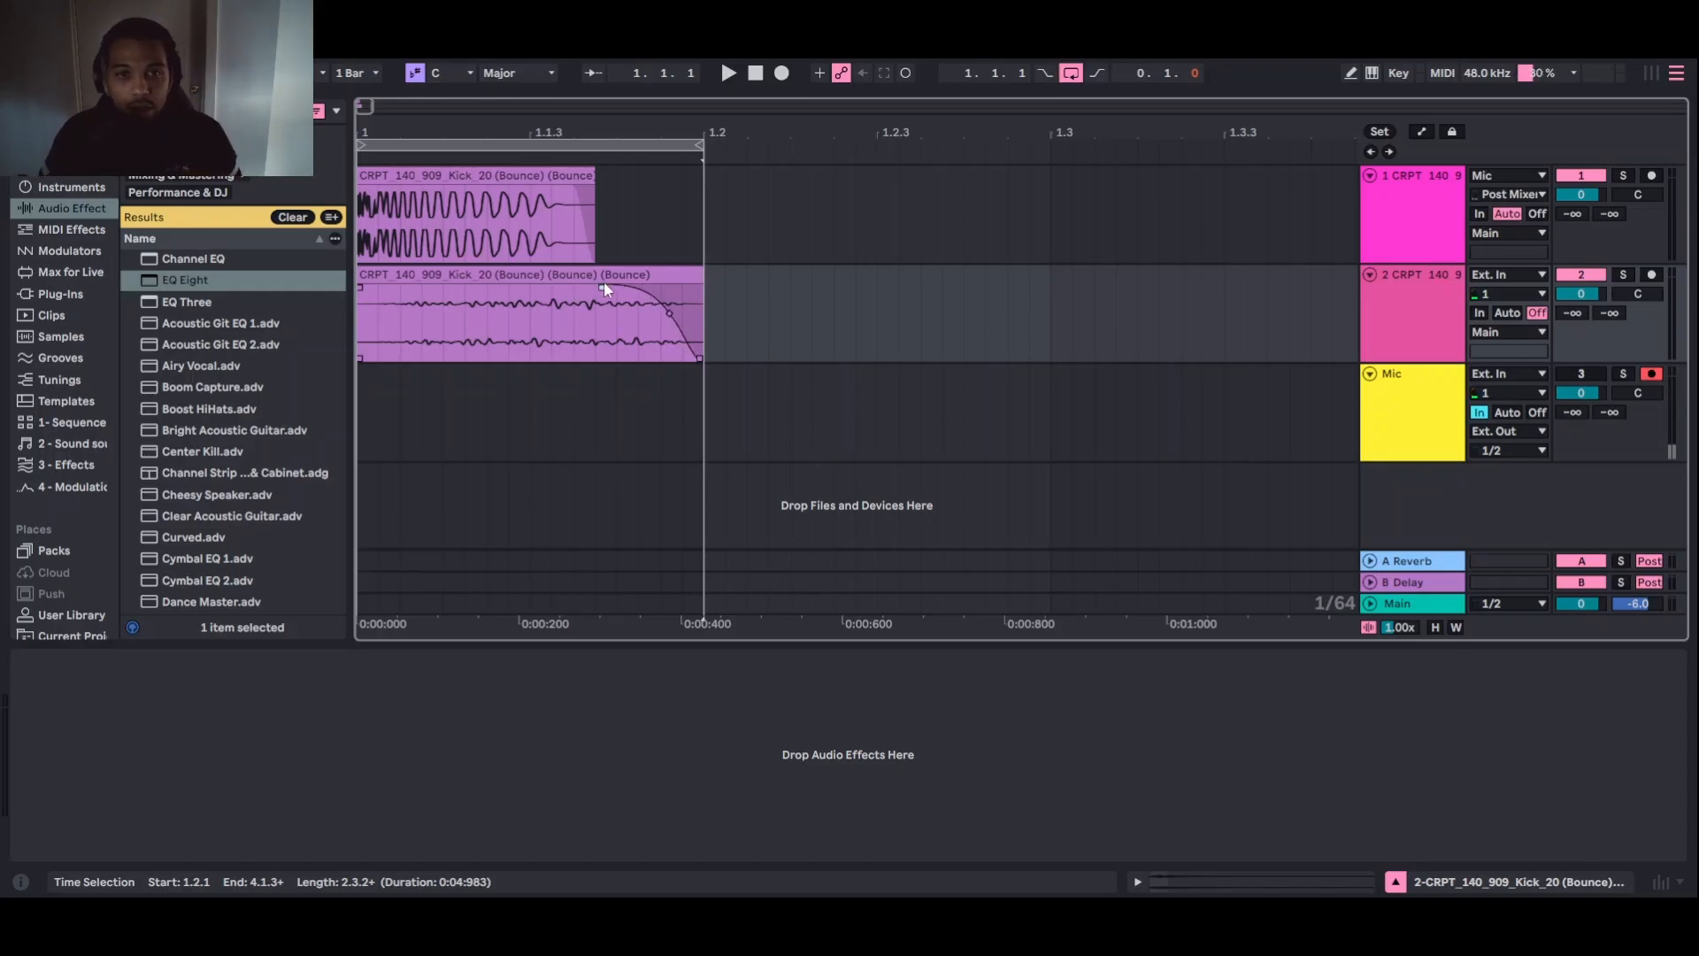
{"action": "key", "text": "space"}
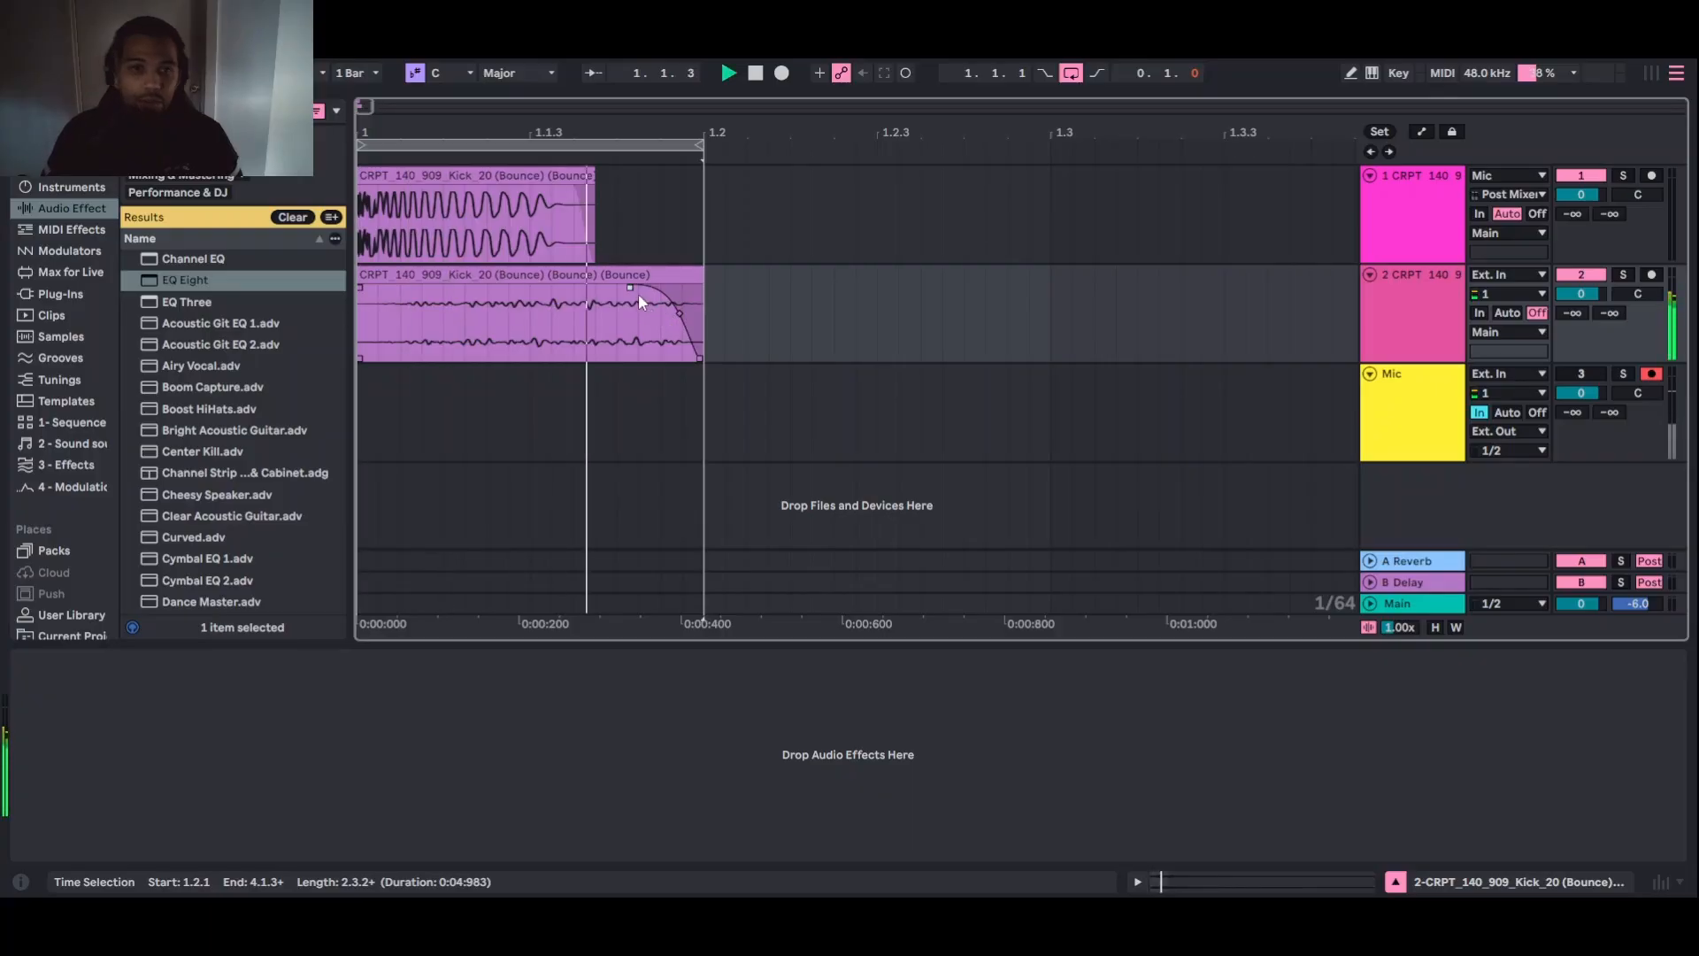
{"action": "left_click_drag", "start_coordinate": [630, 282], "coordinate": [481, 297]}
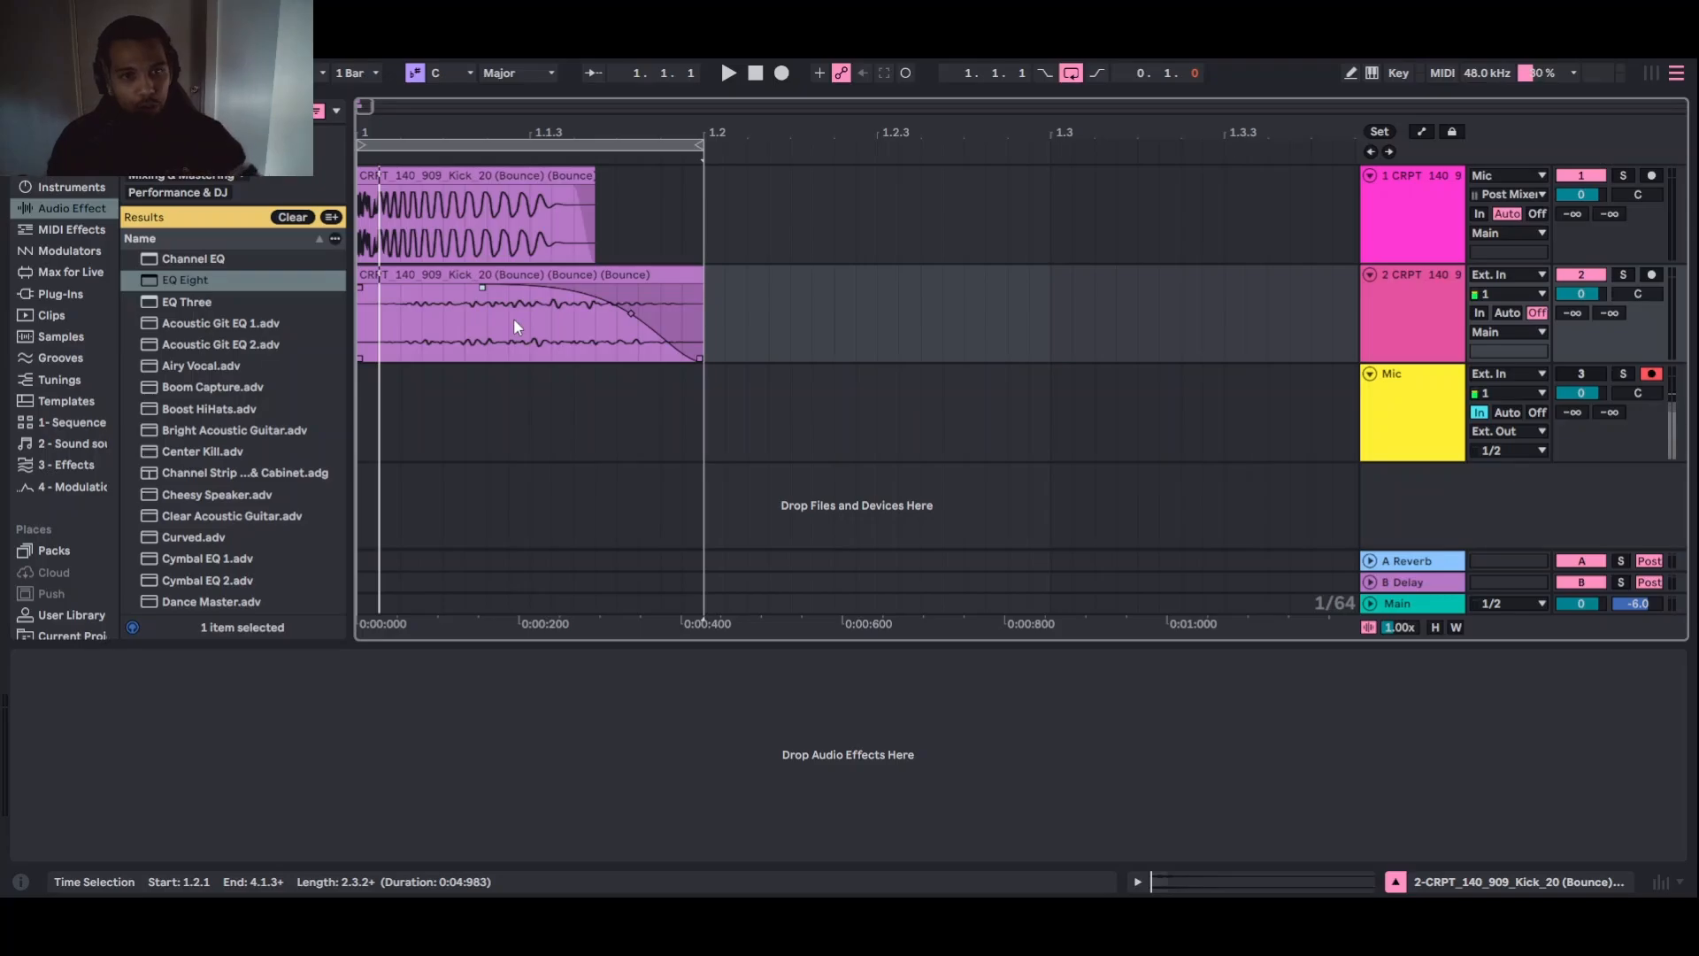
Insert a new audio track directly below track 2
{"action": "left_click", "coordinate": [1390, 227]}
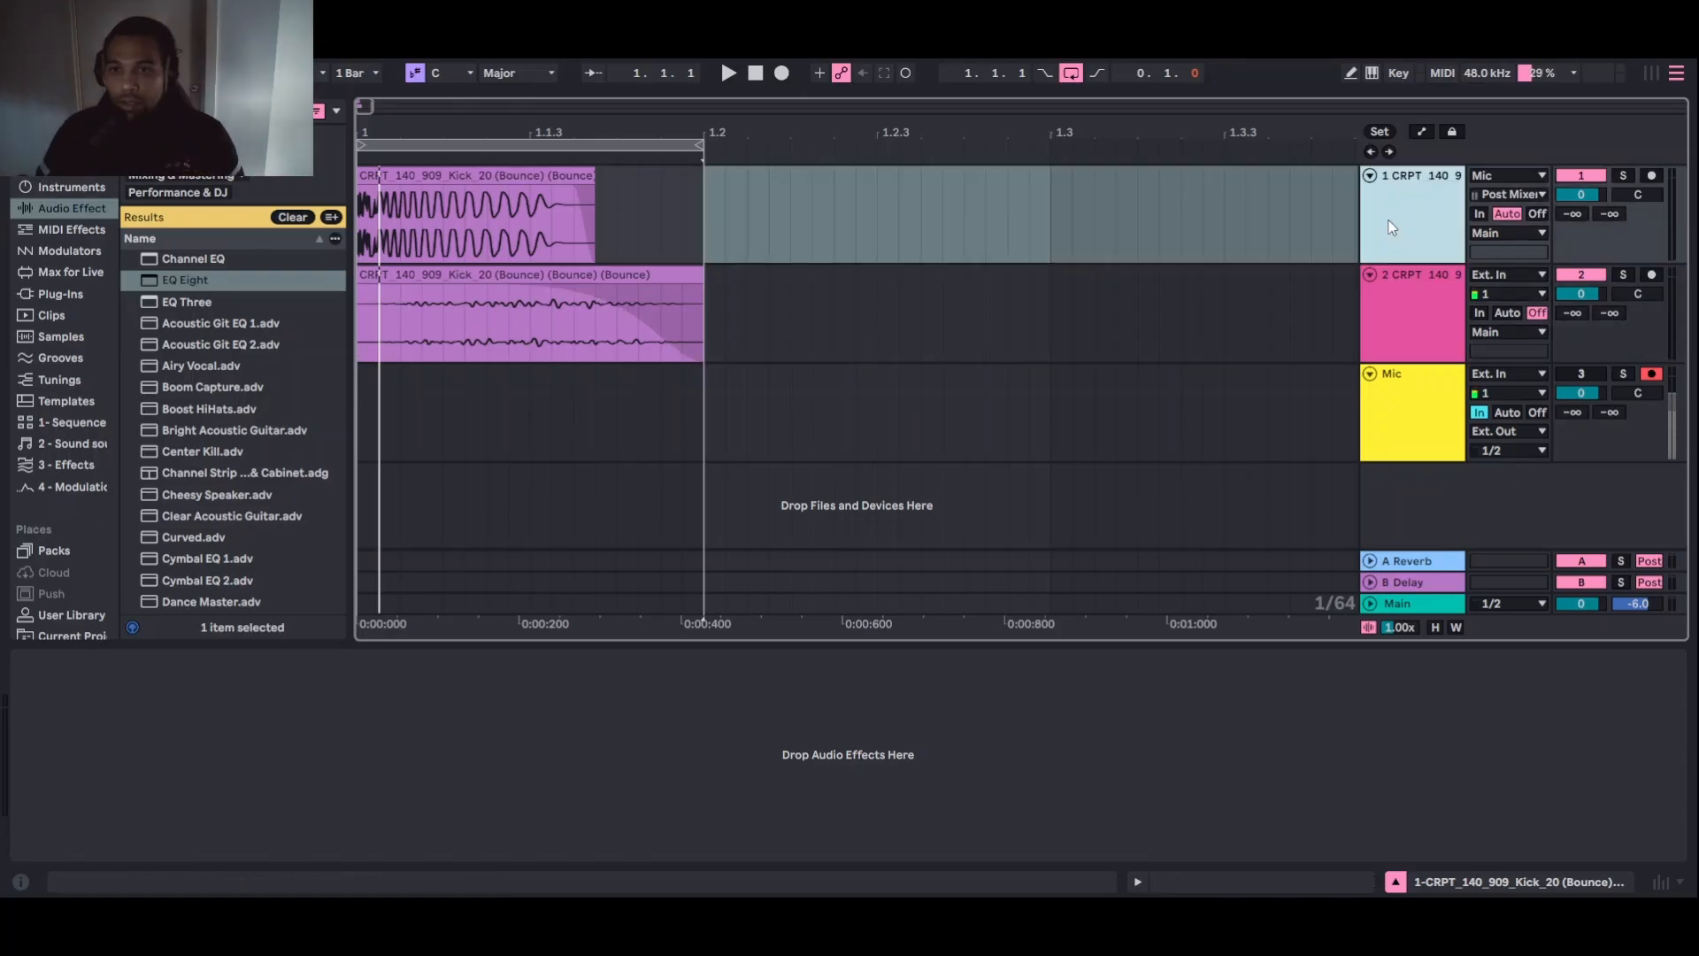
{"action": "left_click", "coordinate": [395, 176]}
{"action": "left_click", "coordinate": [1401, 328]}
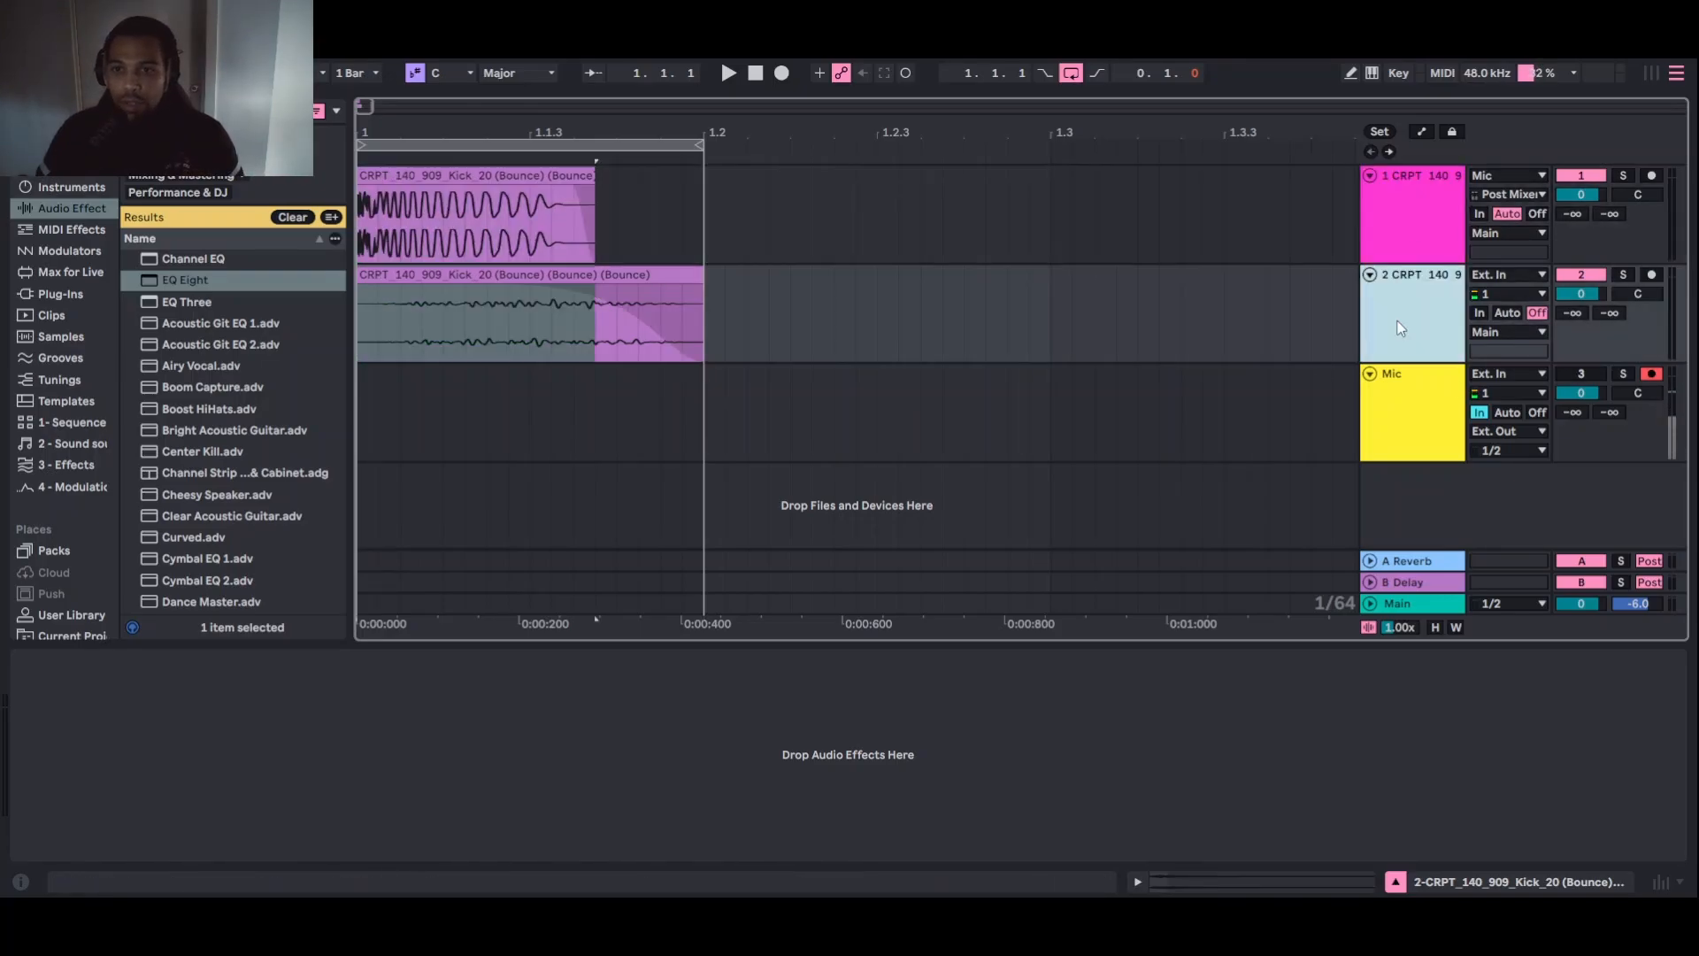
{"action": "key", "text": "ctrl+t"}
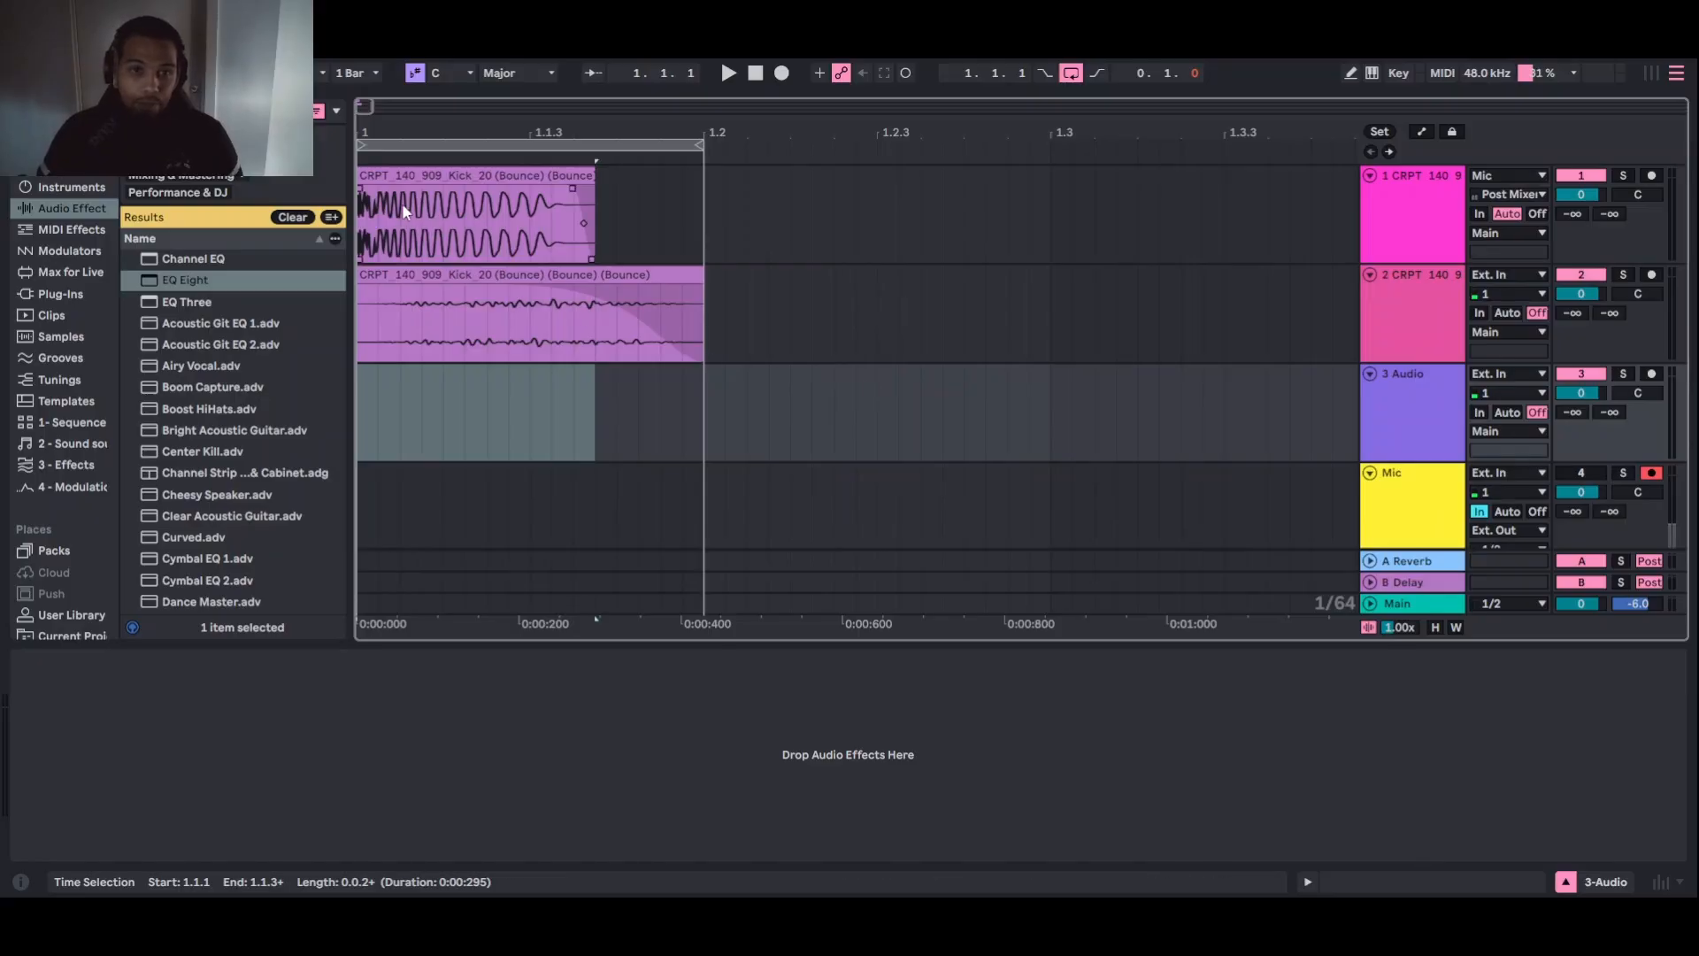
Copy the kick's later portion onto track 3, fade it in across its first half and move it to end at 1.2
{"action": "left_click", "coordinate": [436, 178]}
{"action": "left_click_drag", "start_coordinate": [434, 180], "coordinate": [401, 381]}
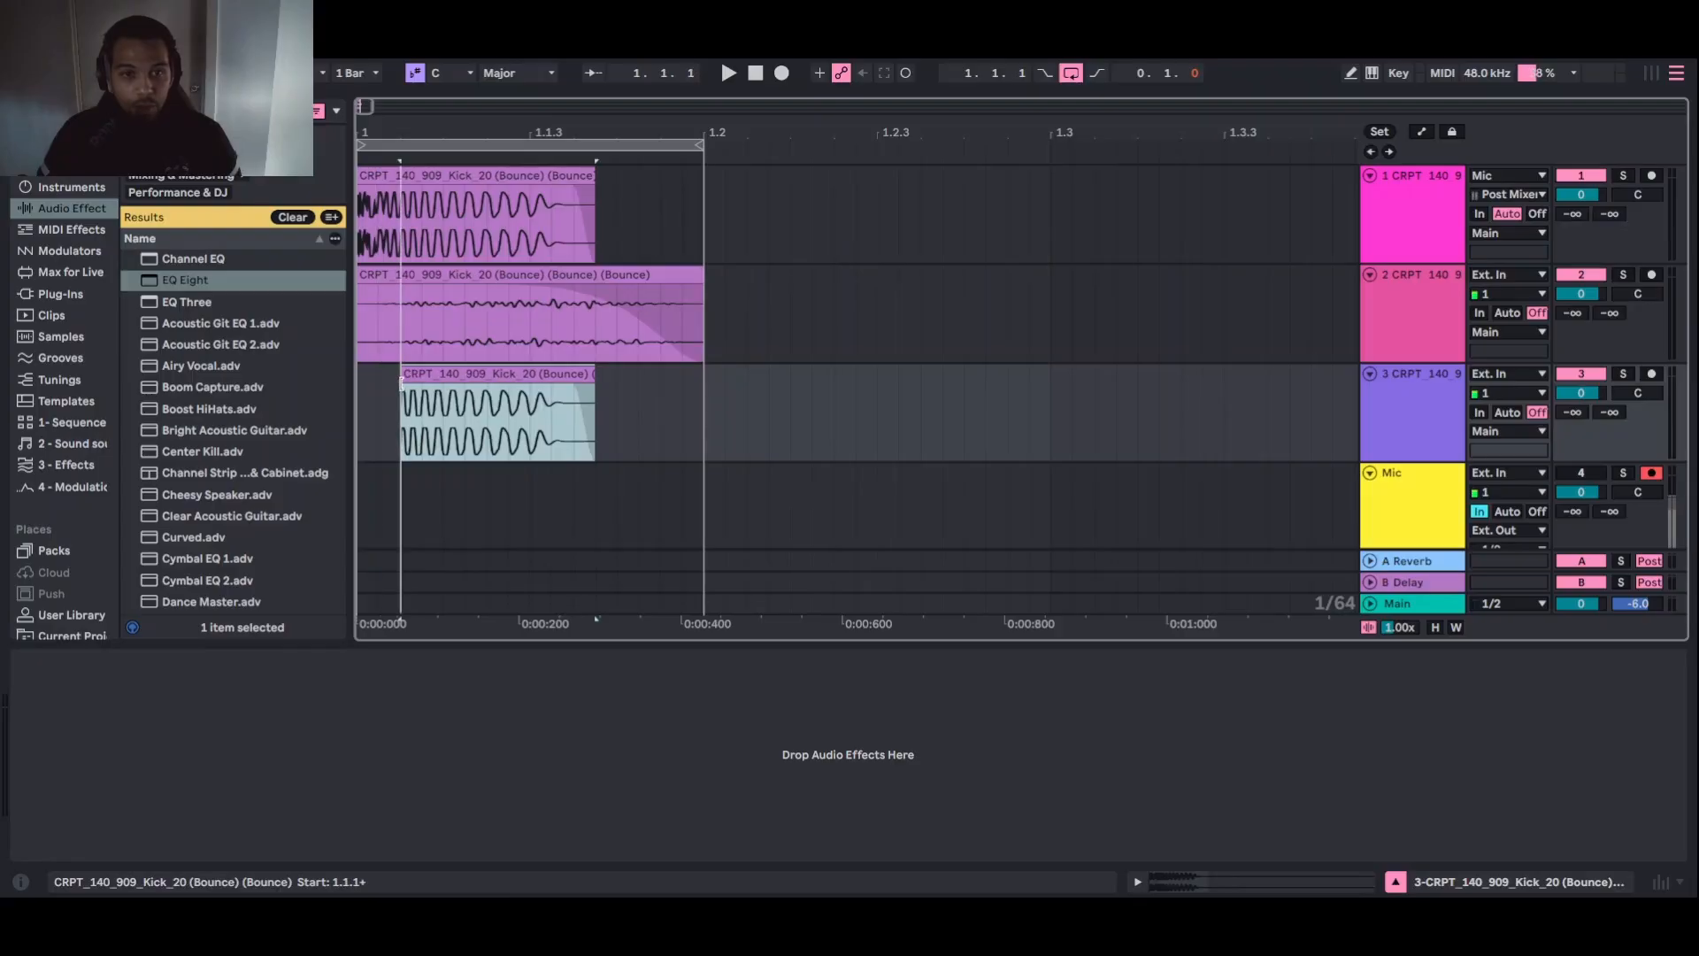
{"action": "left_click", "coordinate": [404, 384]}
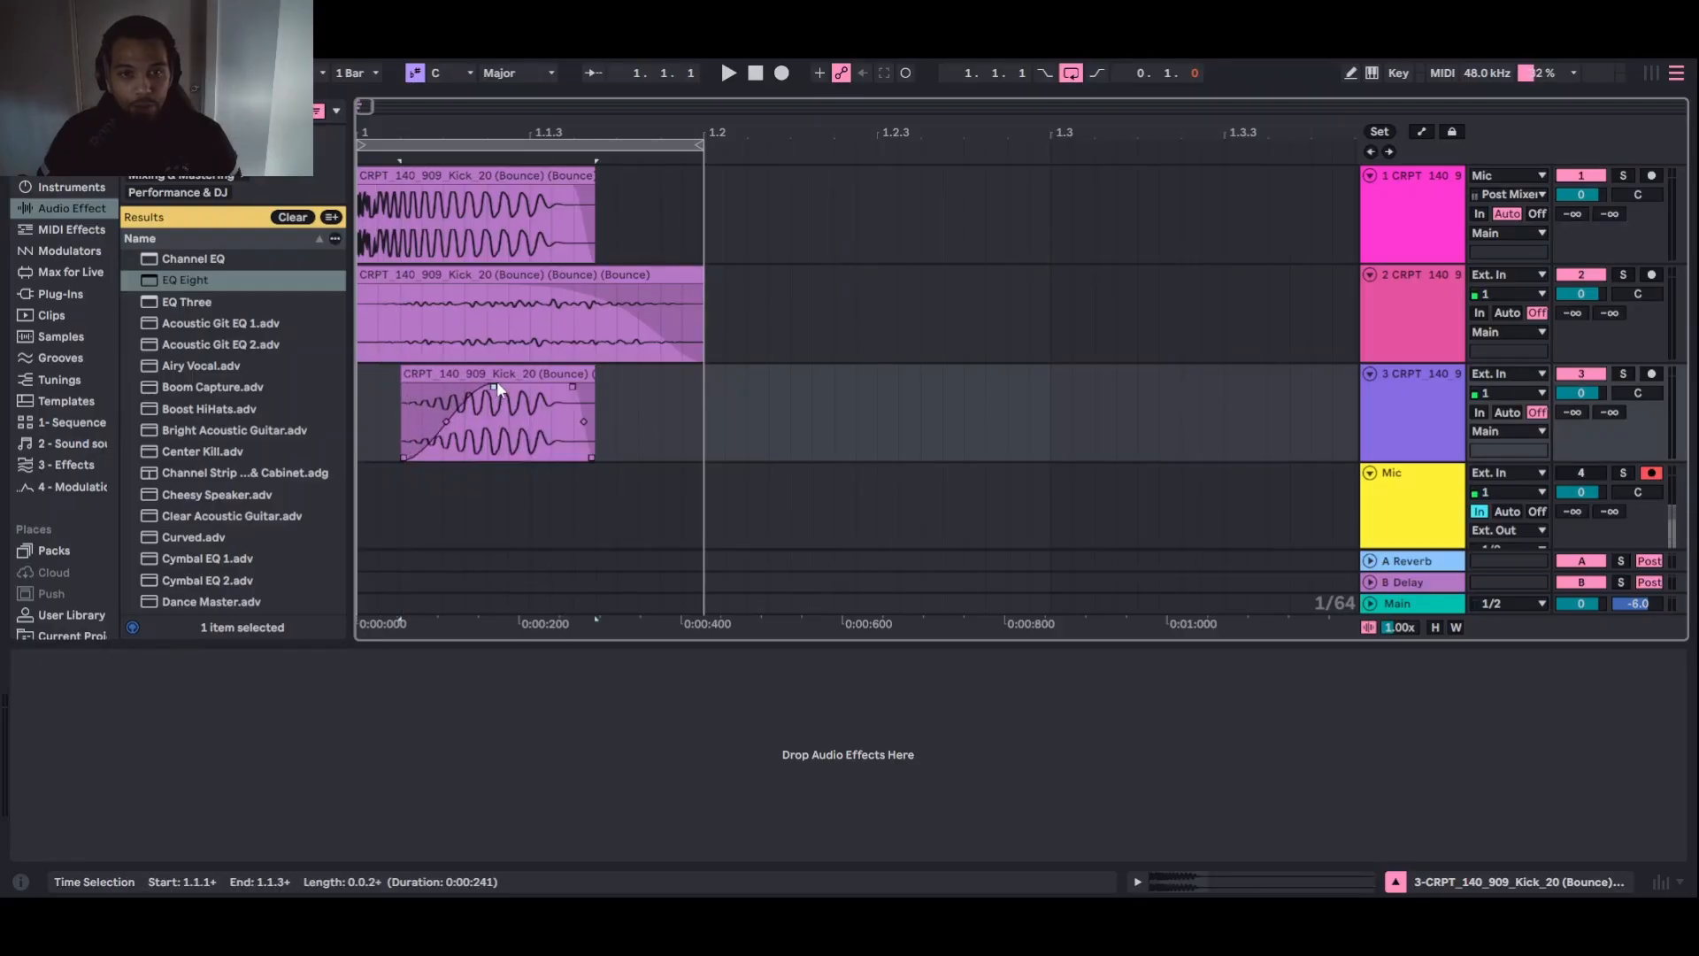
{"action": "left_click_drag", "start_coordinate": [501, 373], "coordinate": [638, 375]}
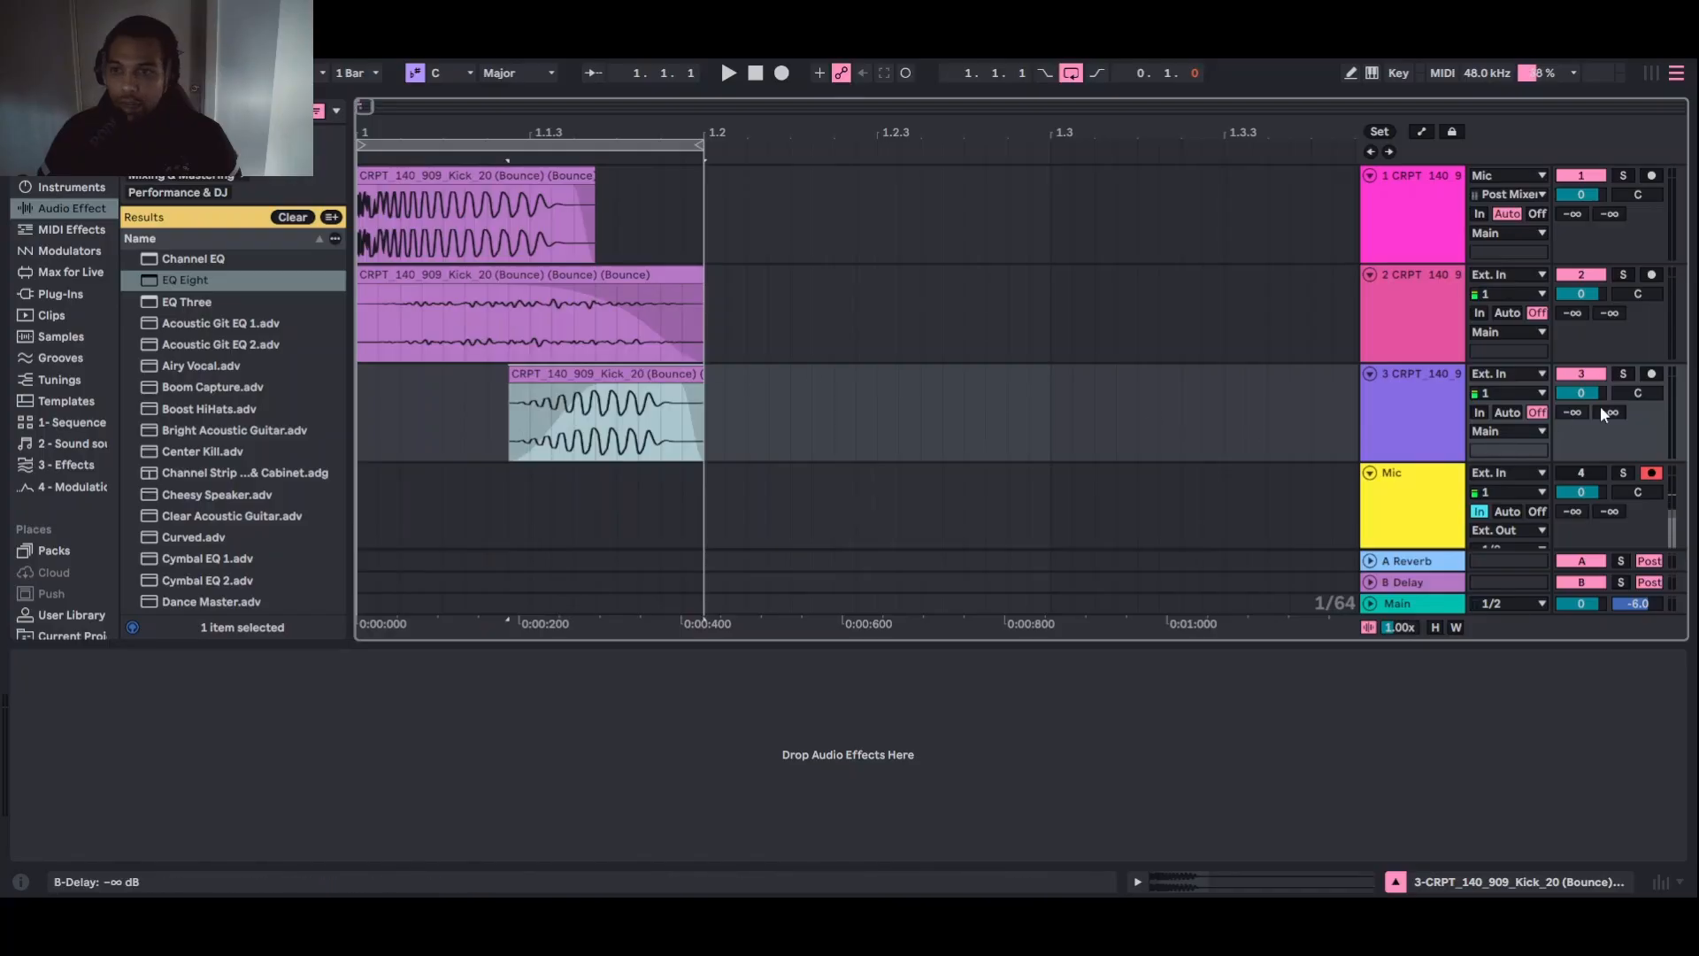
Balance the layers during loop playback, setting track 2's volume to -1.0 dB and track 3's to -2.9 dB
{"action": "key", "text": "space"}
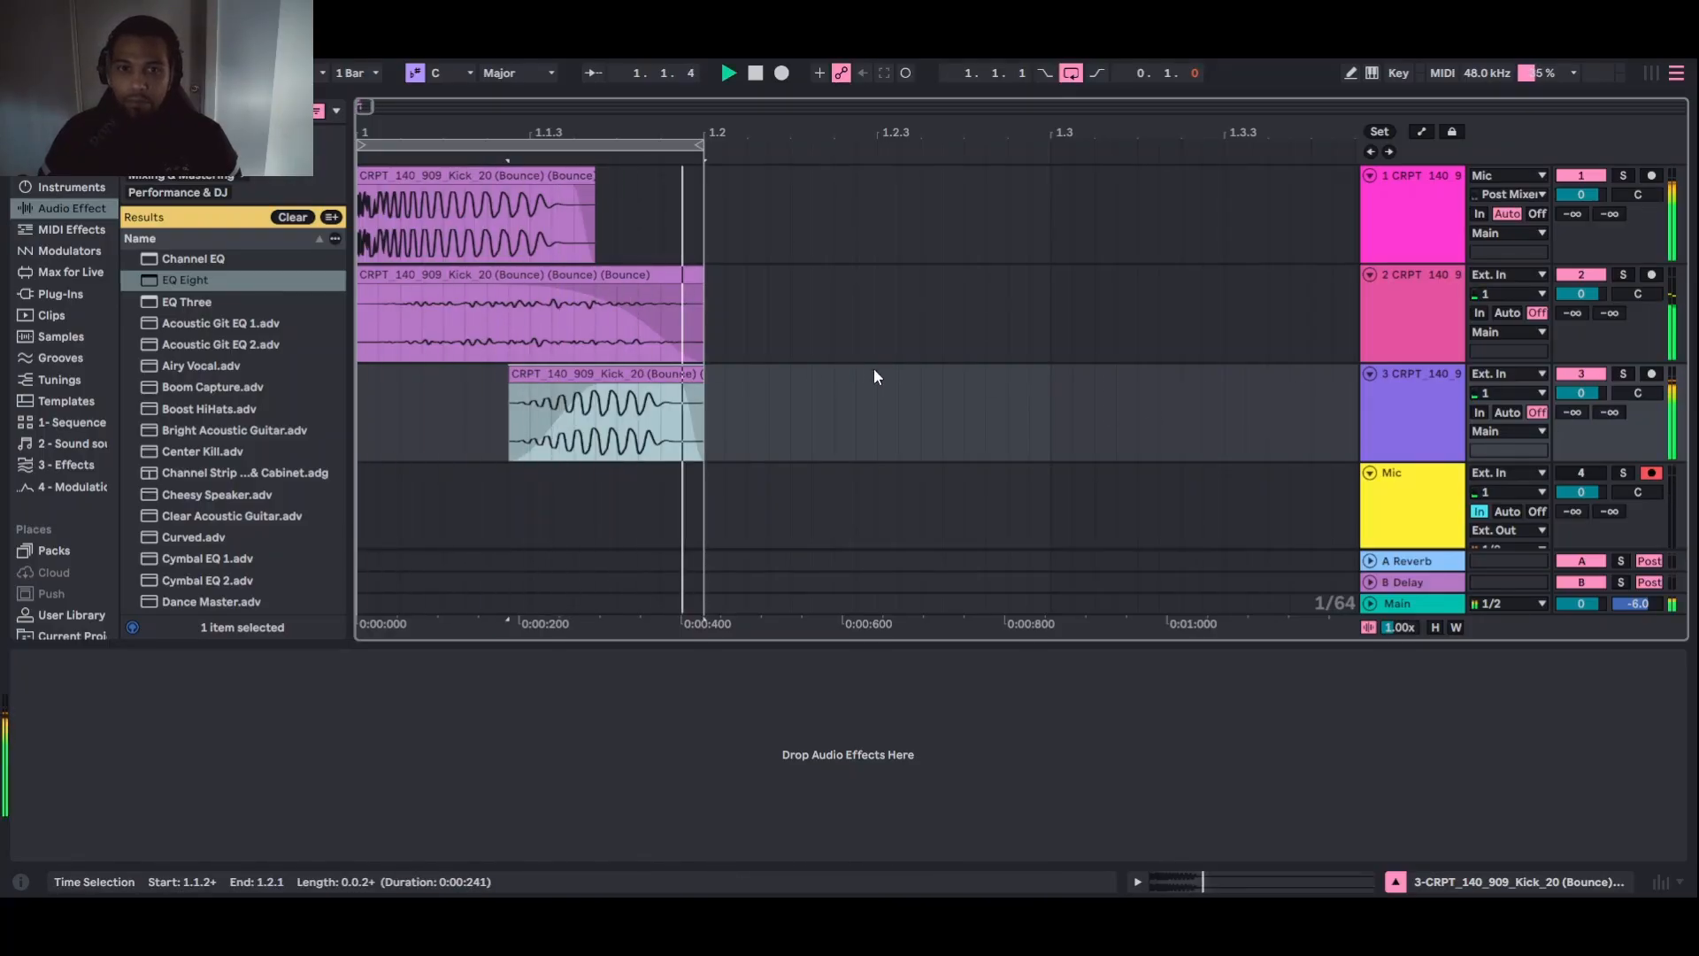
{"action": "left_click_drag", "start_coordinate": [1591, 394], "coordinate": [1592, 415]}
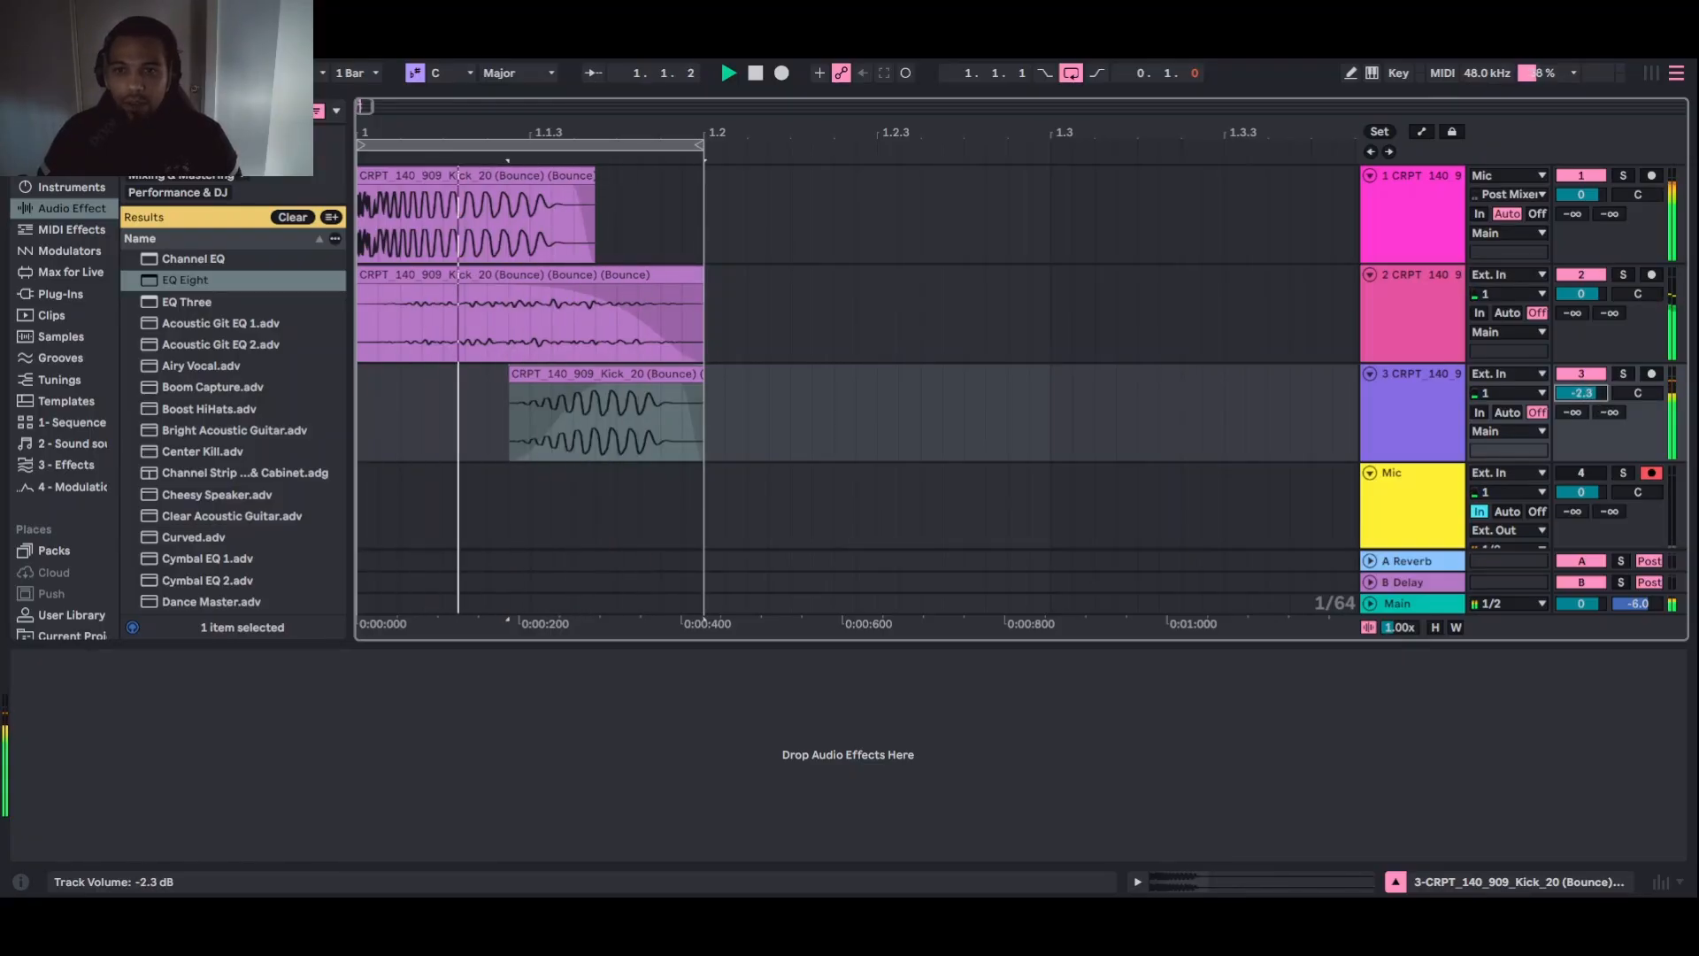
{"action": "left_click_drag", "start_coordinate": [1581, 393], "coordinate": [1581, 401]}
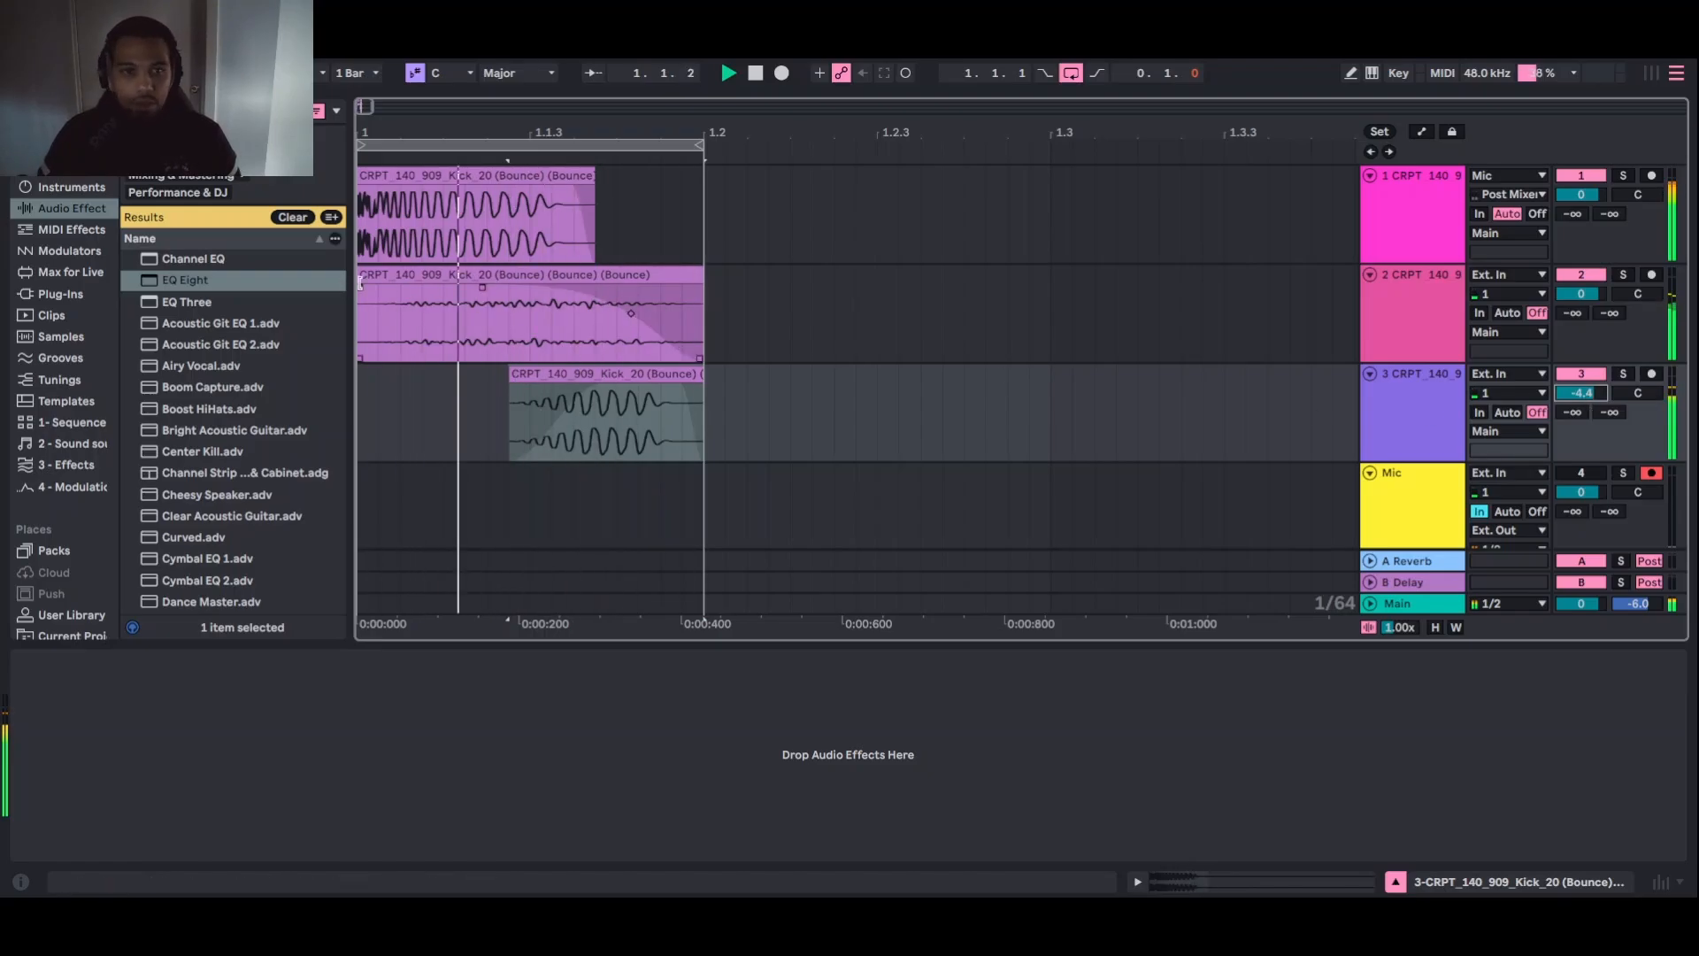
{"action": "left_click_drag", "start_coordinate": [1580, 393], "coordinate": [1581, 401]}
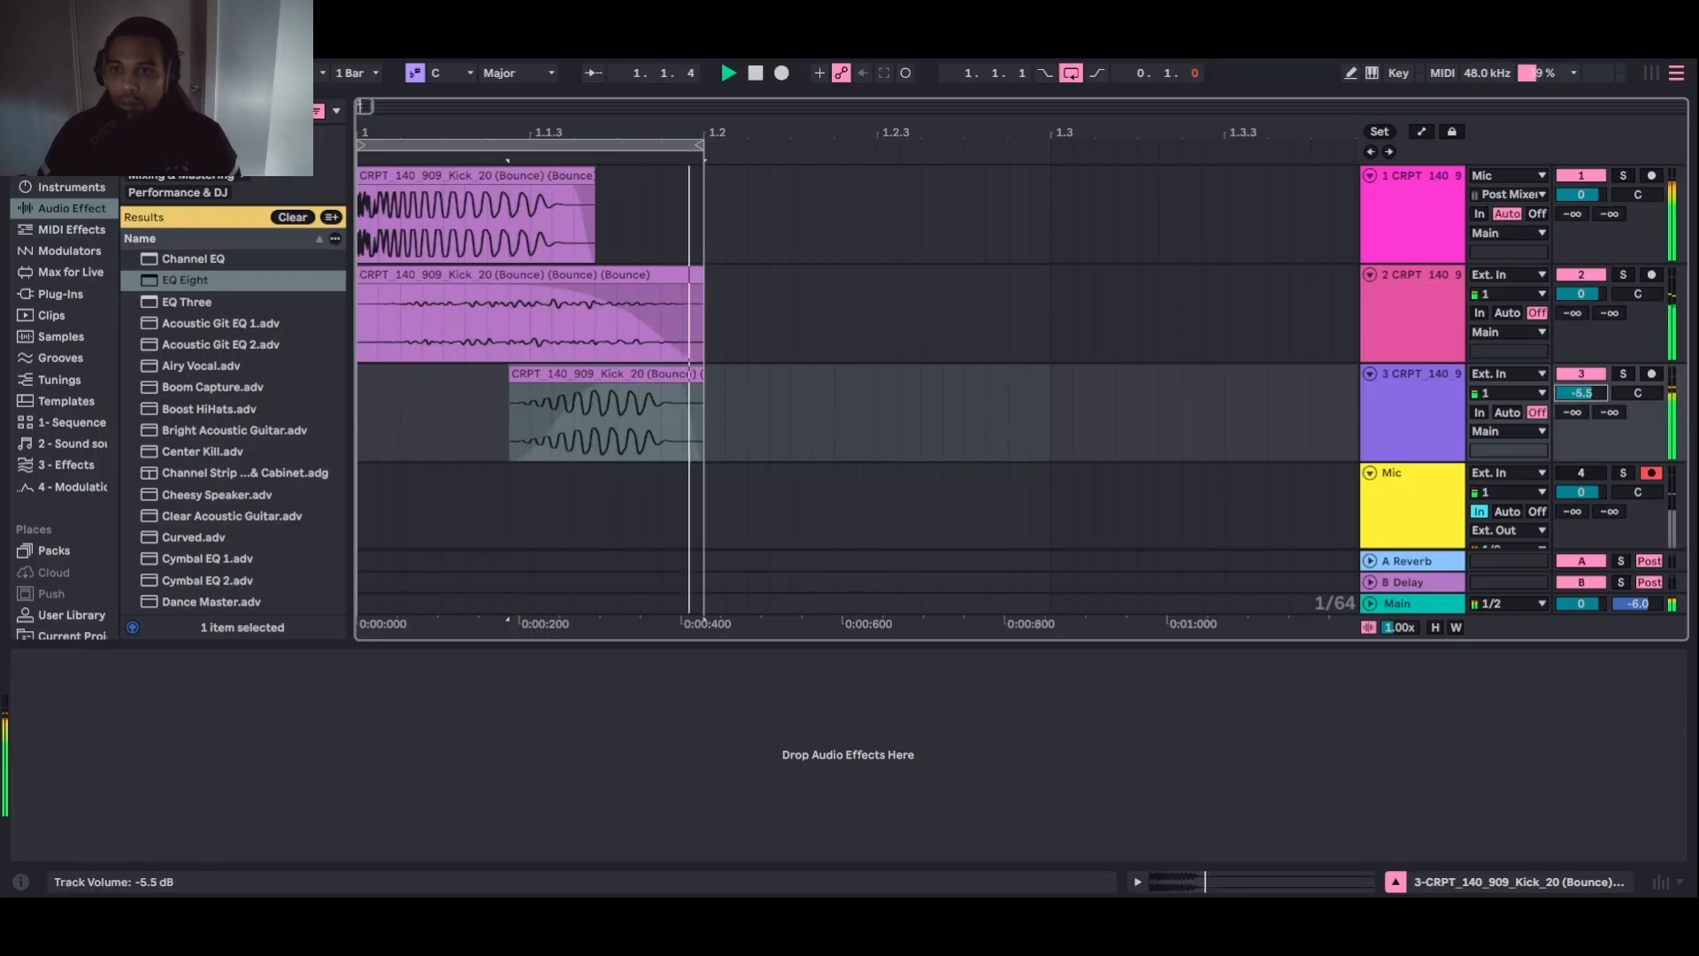
{"action": "left_click_drag", "start_coordinate": [1596, 288], "coordinate": [1595, 297]}
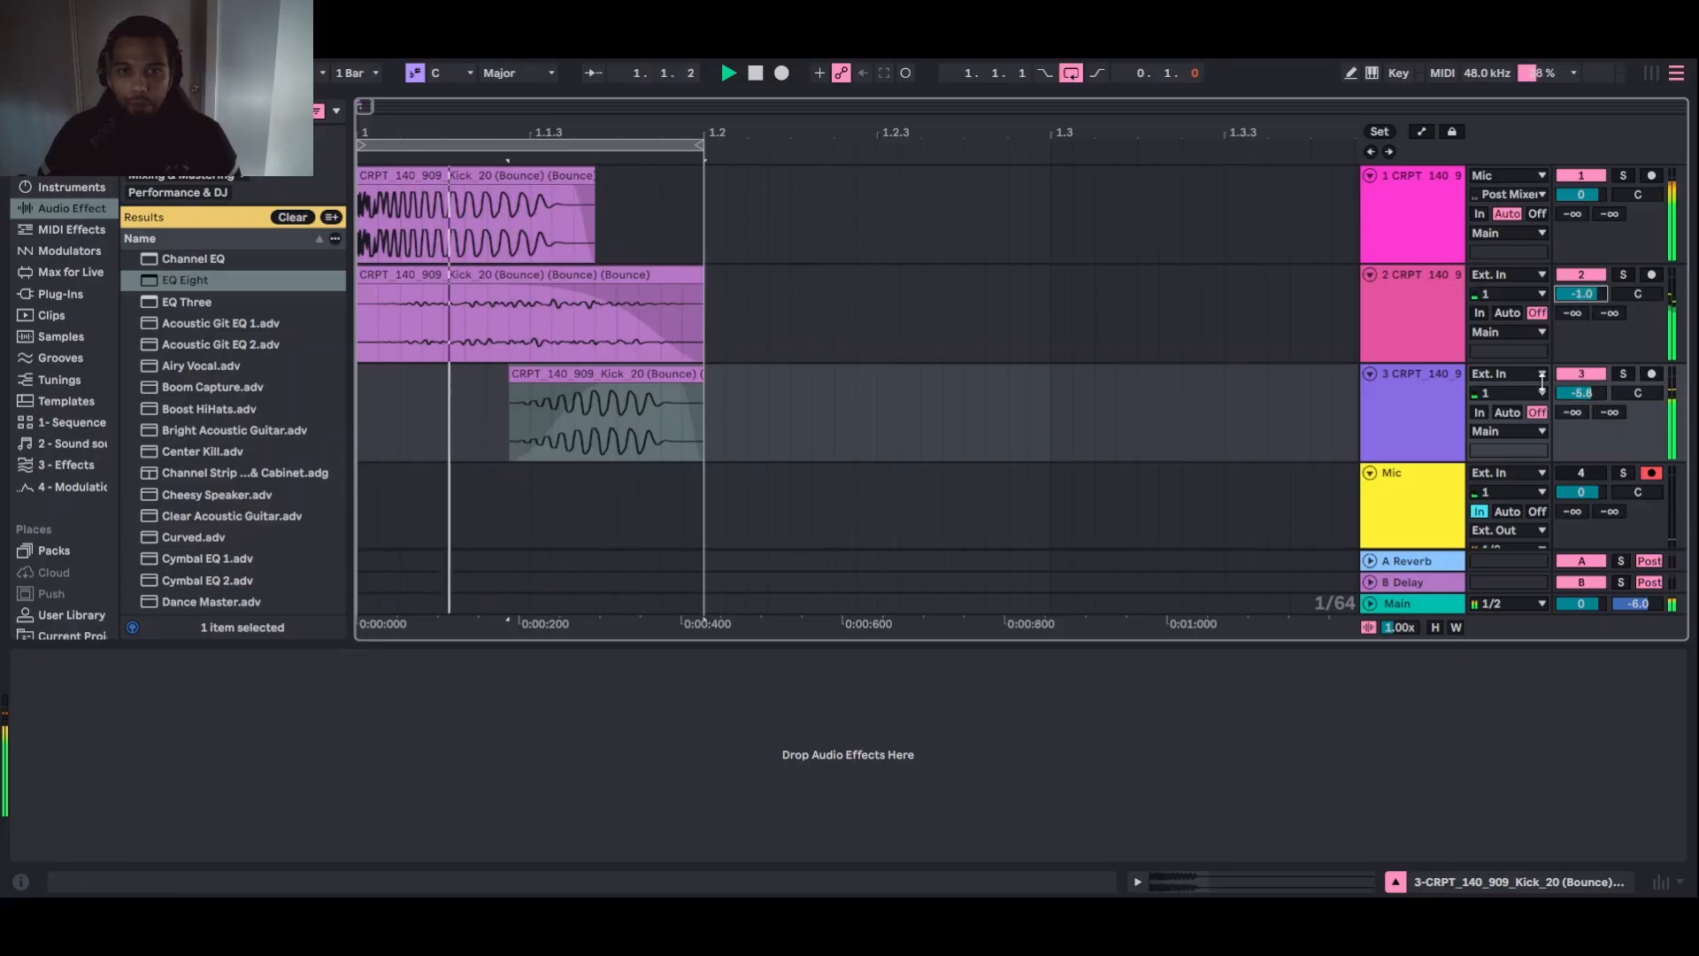
{"action": "left_click_drag", "start_coordinate": [1581, 393], "coordinate": [1581, 354]}
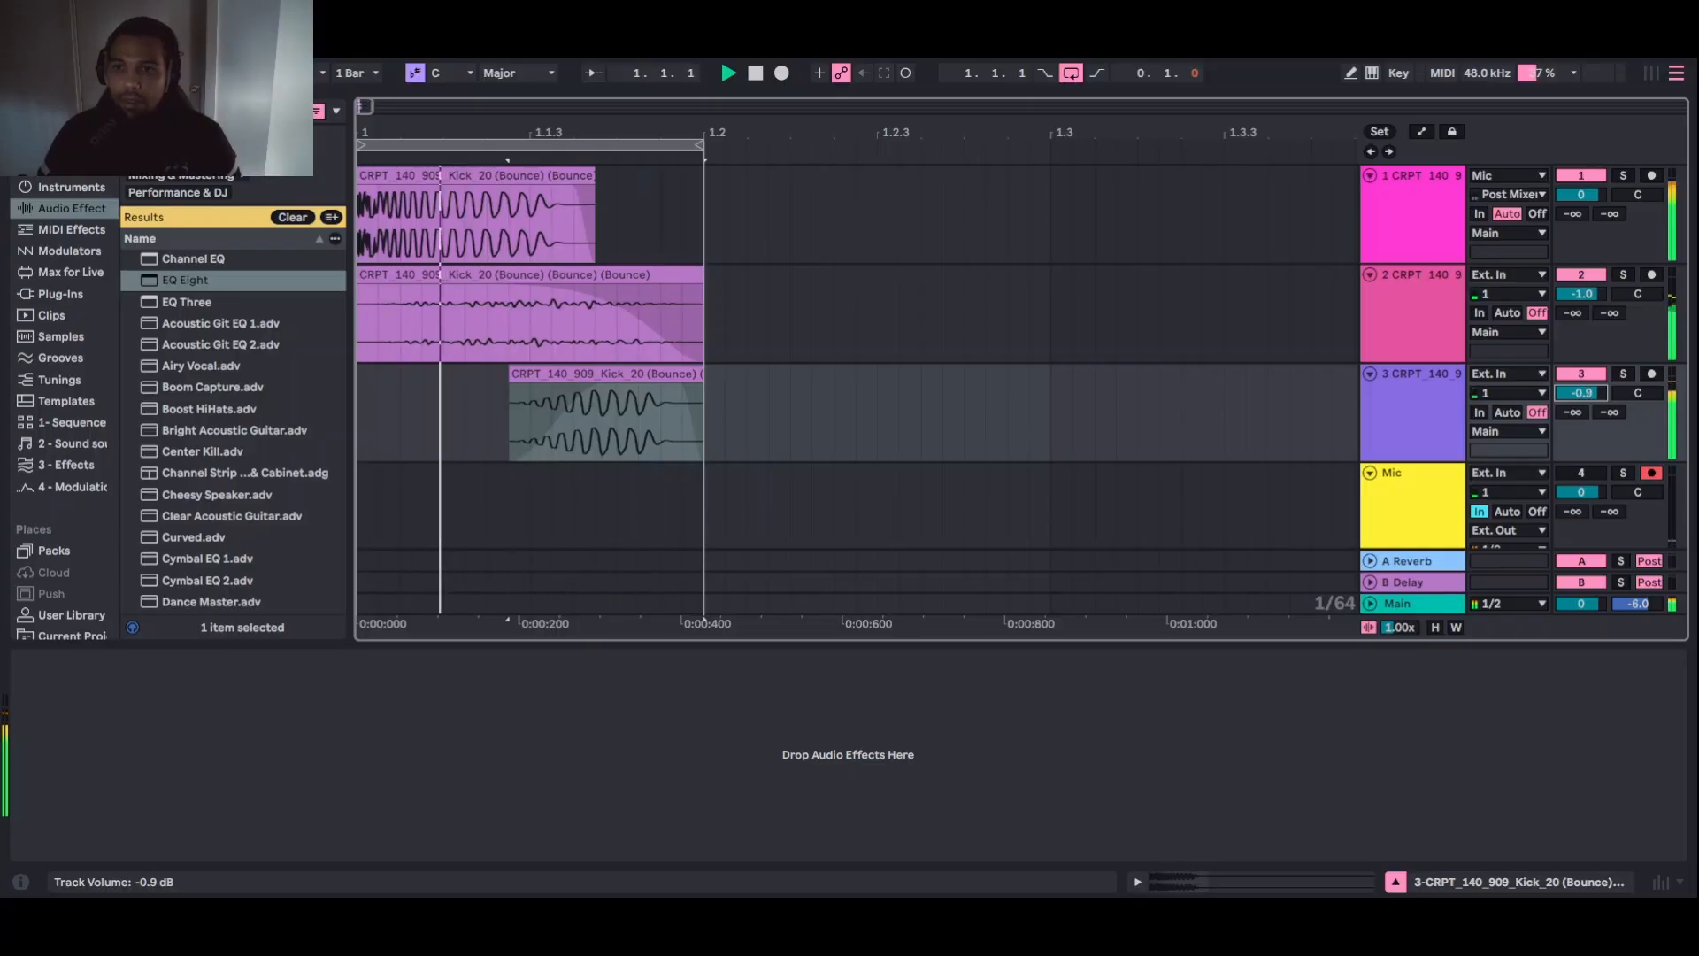
{"action": "left_click_drag", "start_coordinate": [1582, 393], "coordinate": [1582, 411]}
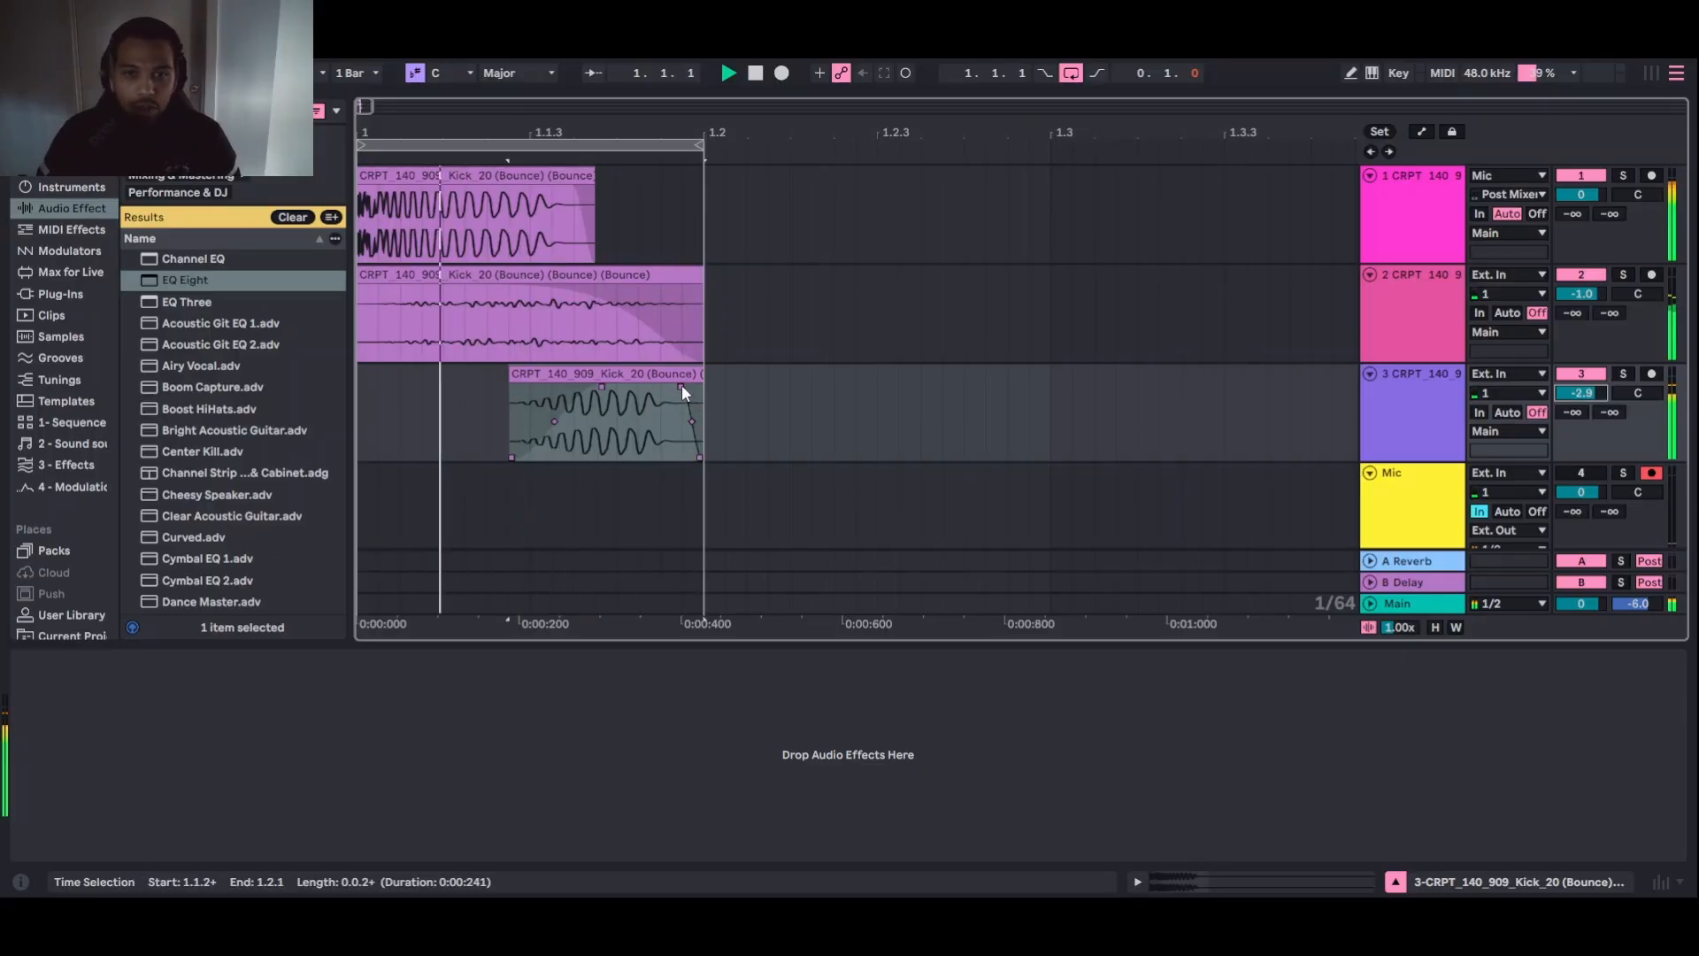
Lengthen the track 3 clip's fade-out to begin near the clip's middle and set the track's volume to -5.0 dB
{"action": "left_click", "coordinate": [609, 393]}
{"action": "mouse_move", "coordinate": [609, 393]}
{"action": "left_mouse_down"}
{"action": "mouse_move", "coordinate": [531, 398]}
{"action": "mouse_move", "coordinate": [595, 385]}
{"action": "left_mouse_up"}
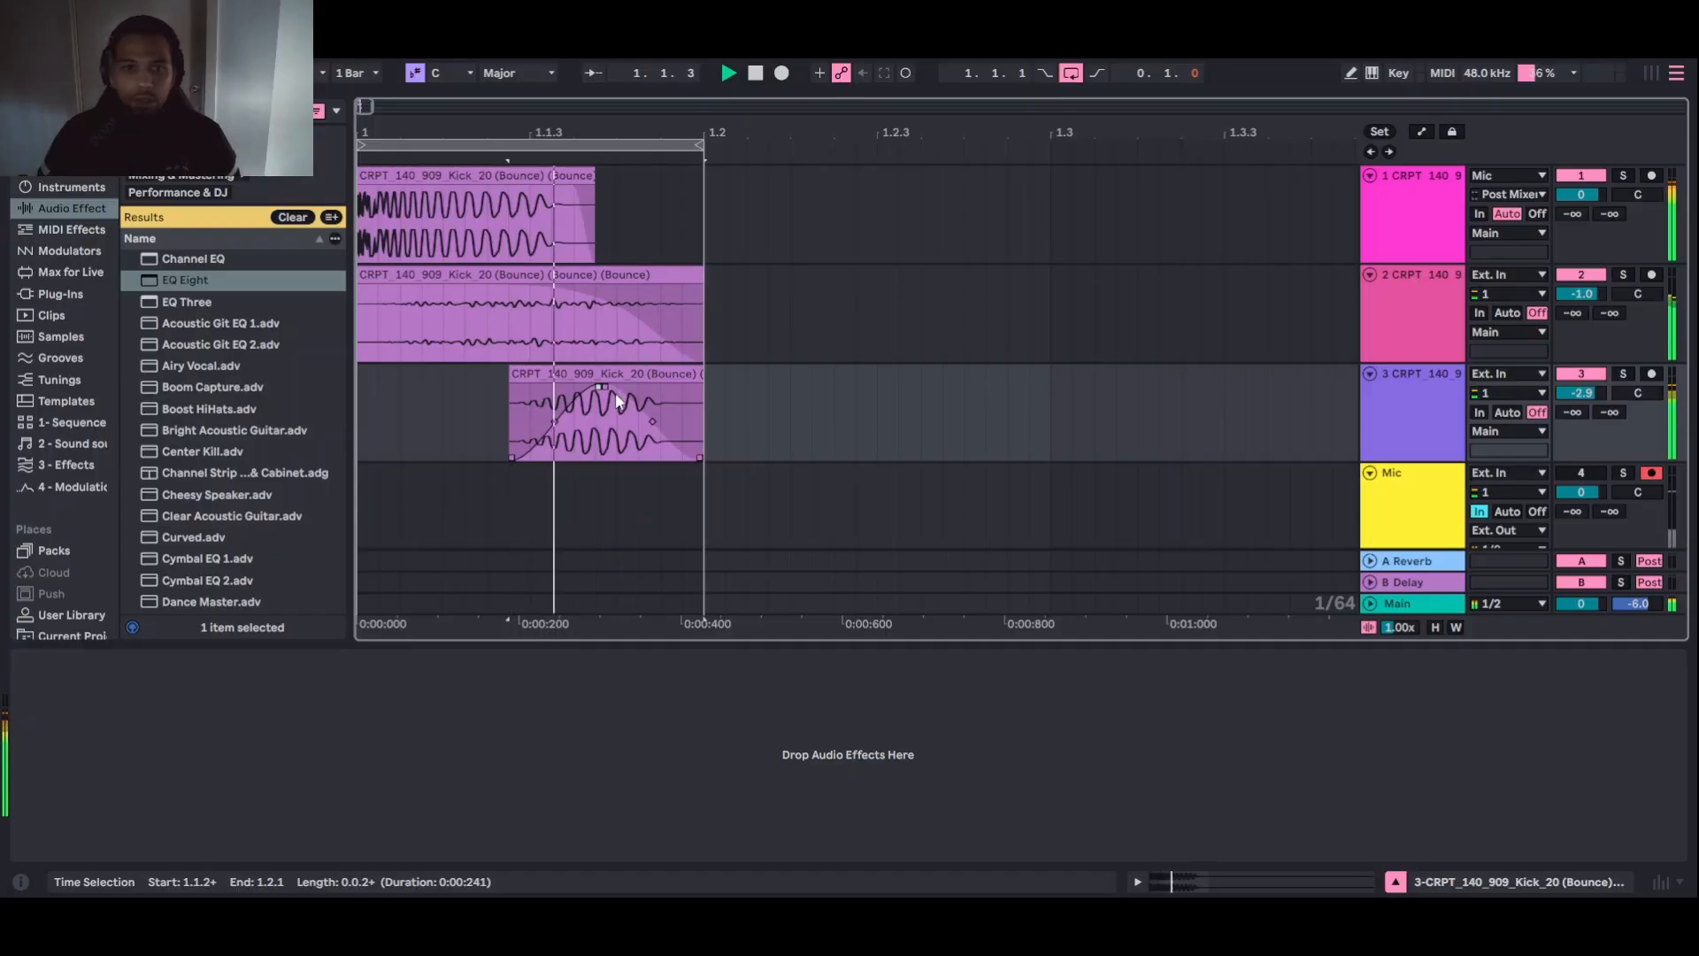
{"action": "left_click_drag", "start_coordinate": [1574, 391], "coordinate": [1574, 403]}
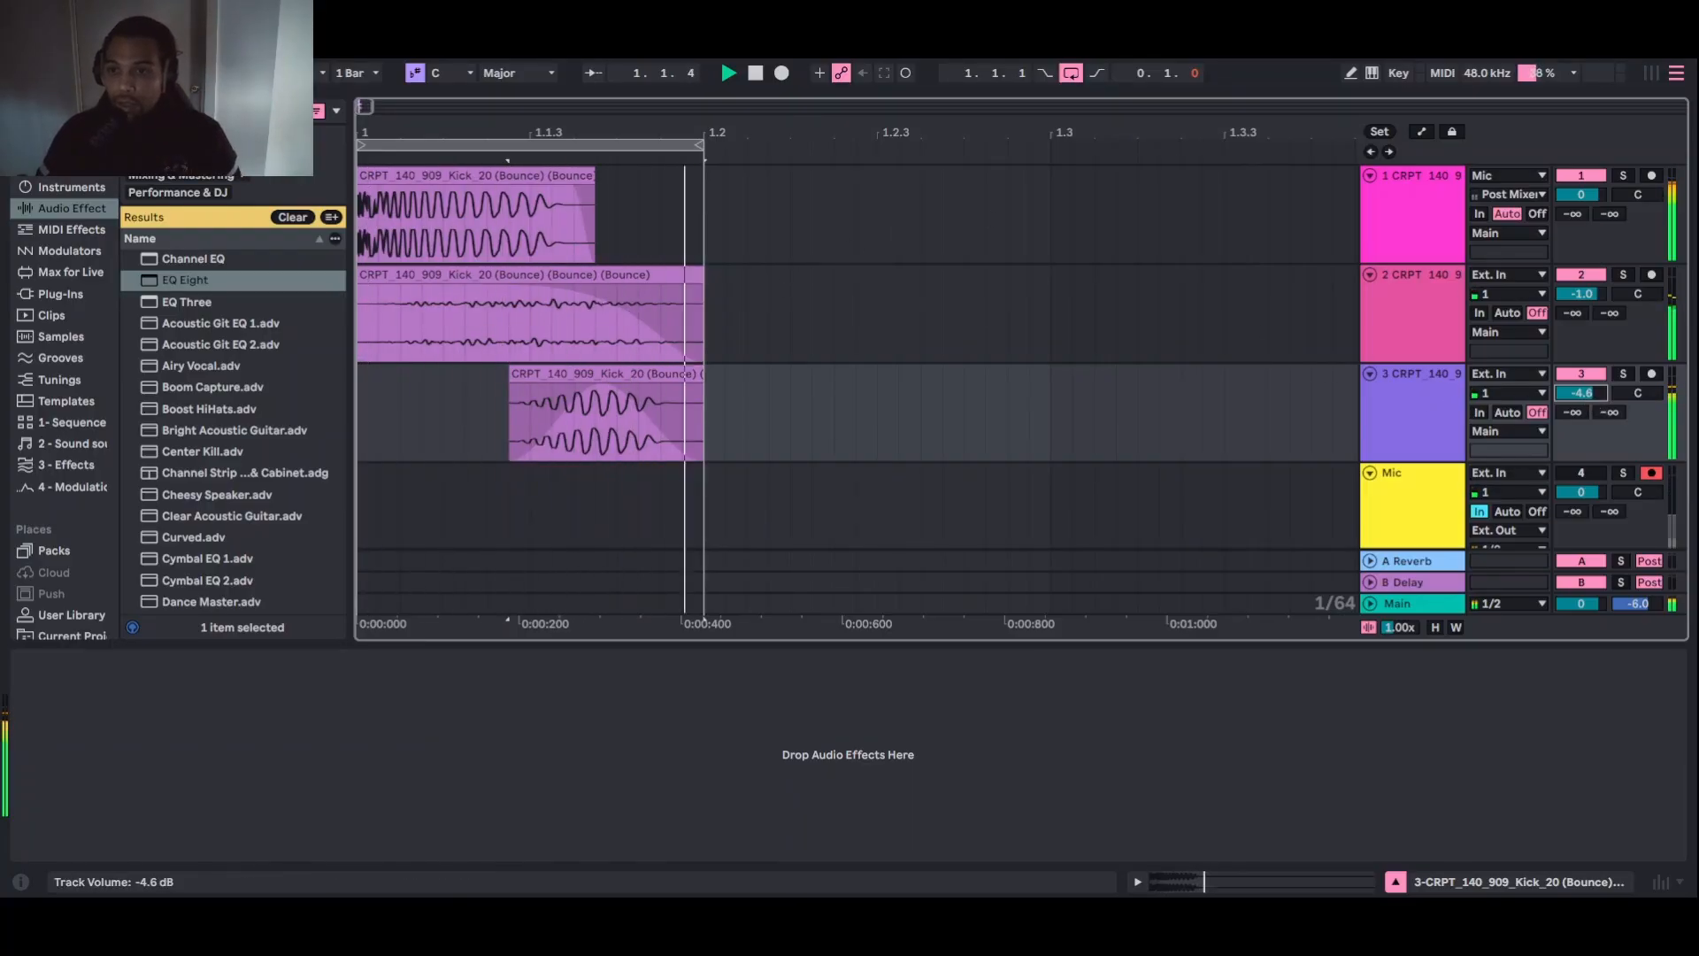
{"action": "left_click_drag", "start_coordinate": [1580, 393], "coordinate": [1581, 397]}
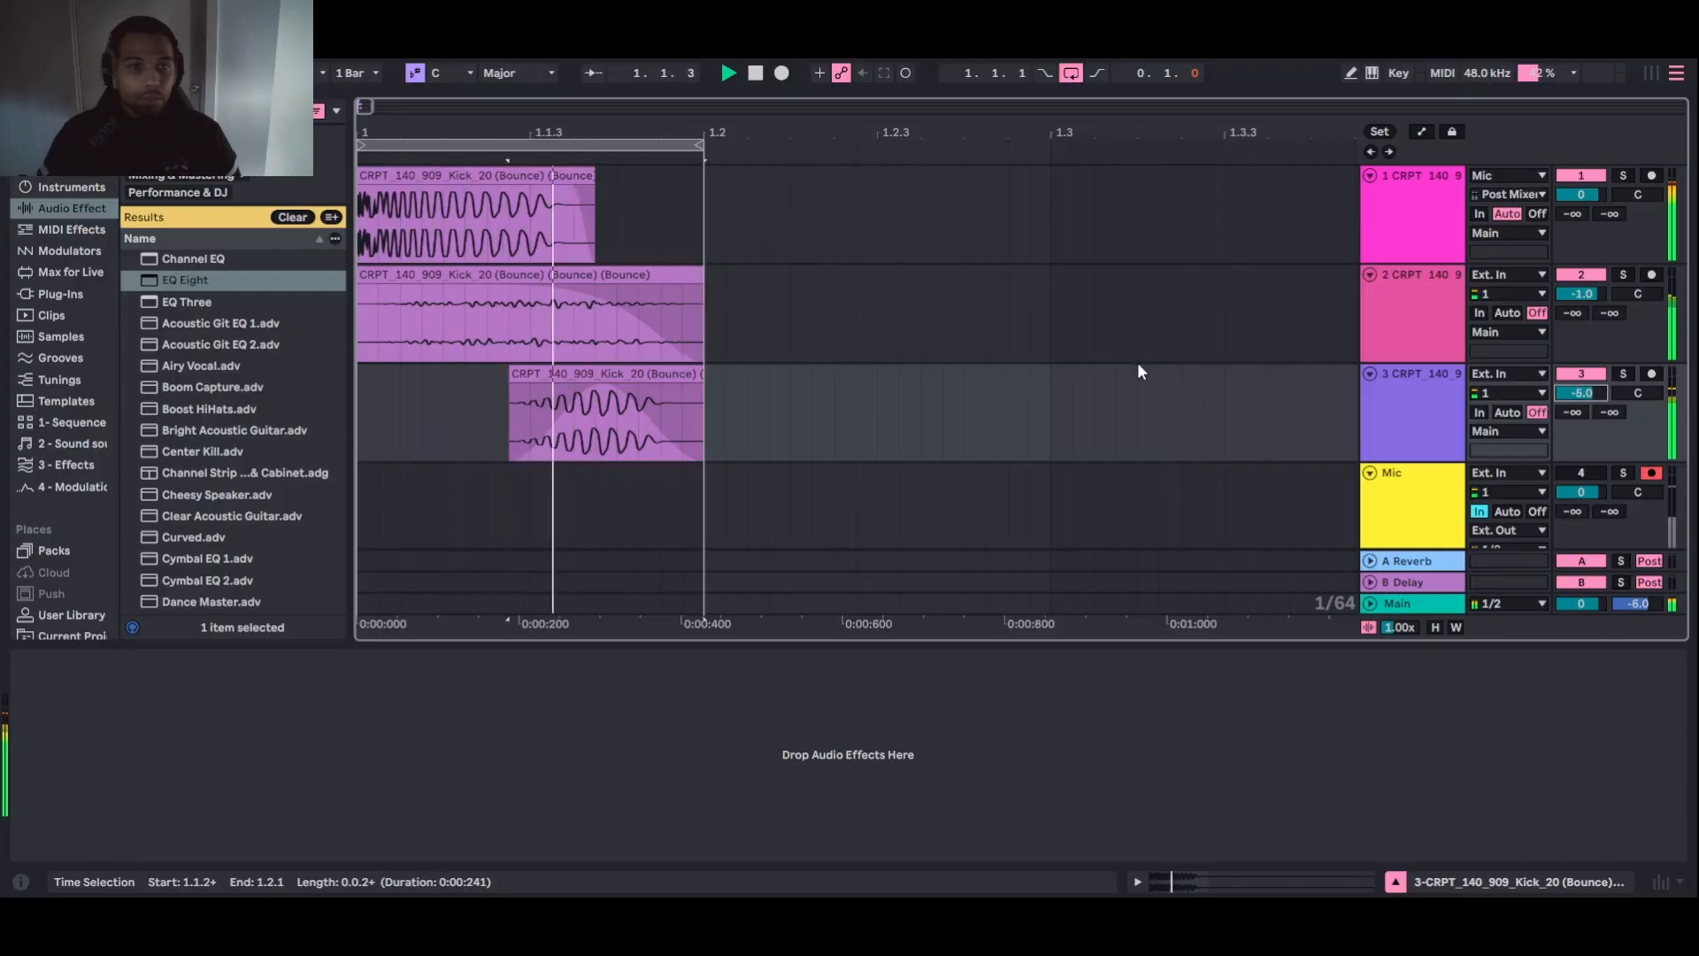
Insert a new audio track below track 3 and collapse tracks 2 and 3
{"action": "scroll", "coordinate": [1484, 407], "scroll_direction": "down", "scroll_amount": 2}
{"action": "left_click", "coordinate": [1420, 377]}
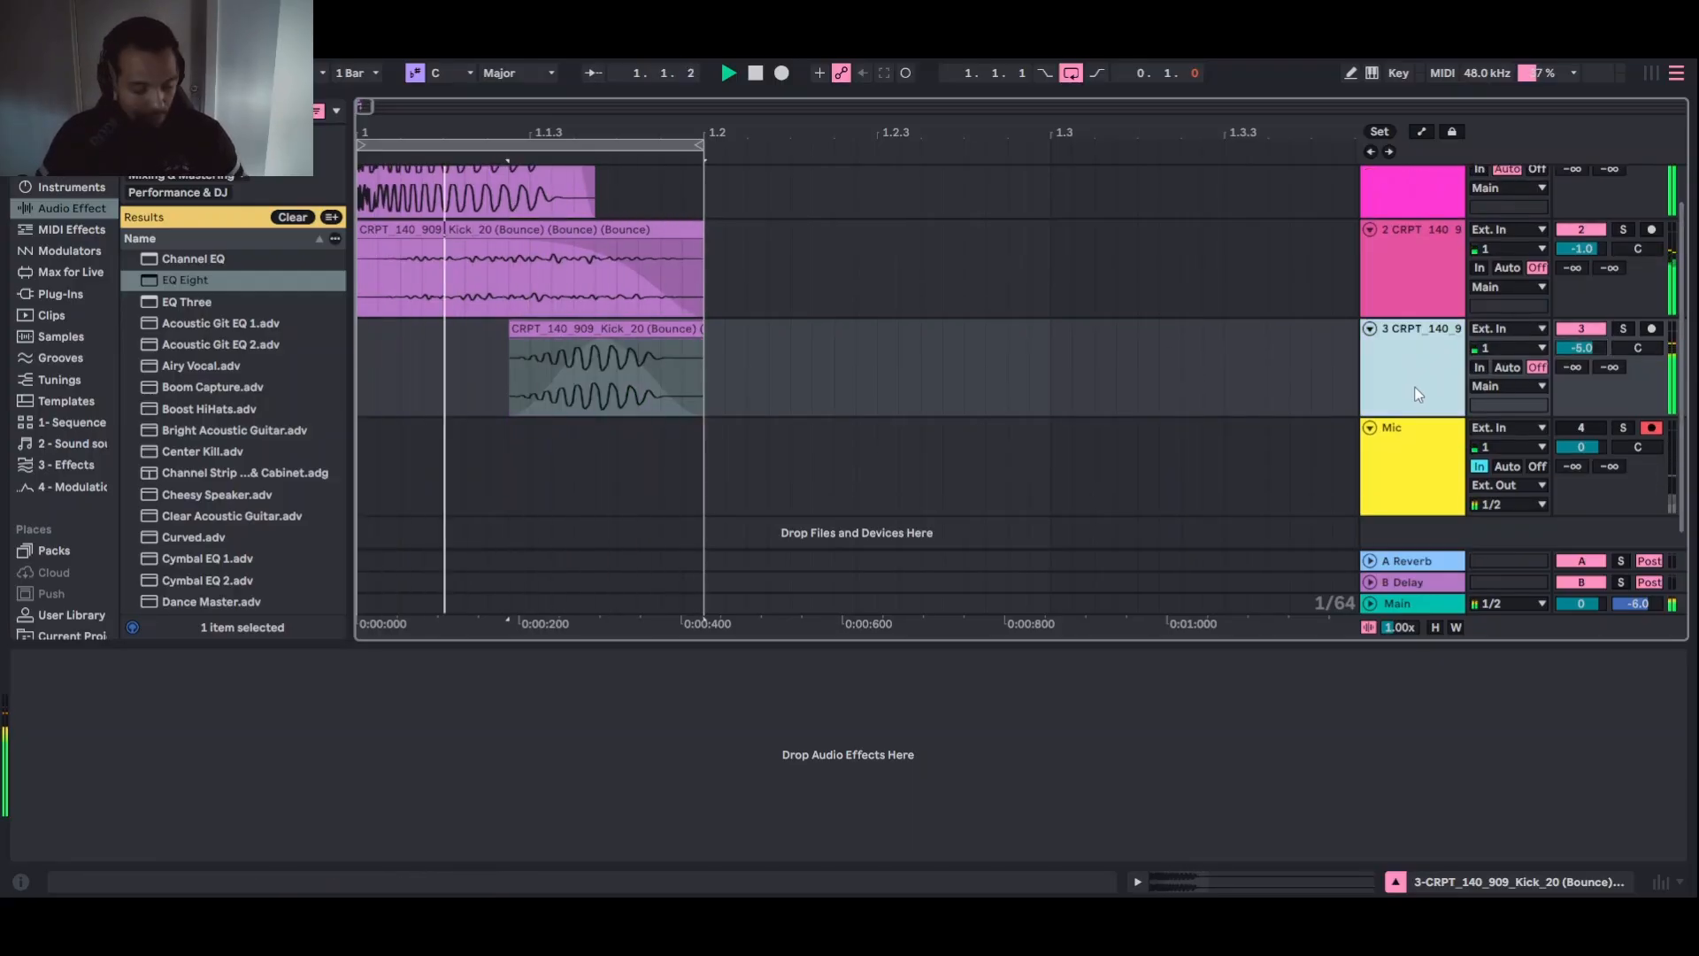
{"action": "key", "text": "ctrl+t"}
{"action": "scroll", "coordinate": [959, 354], "scroll_direction": "up", "scroll_amount": 2}
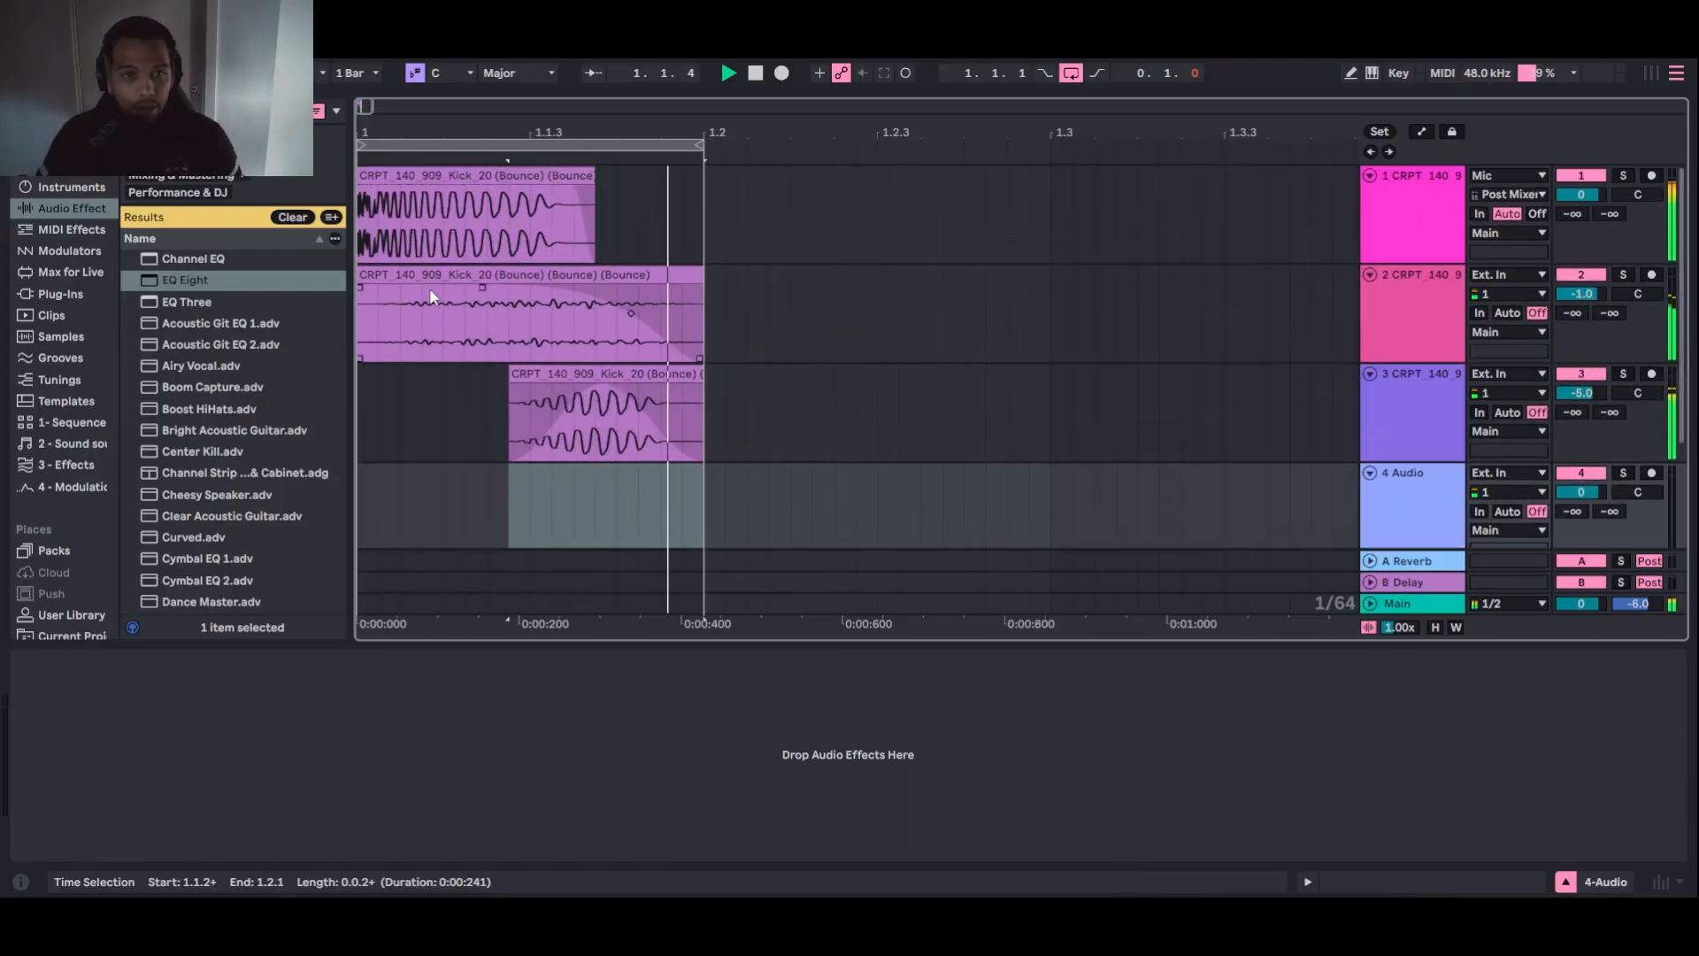
{"action": "left_click", "coordinate": [1370, 373]}
{"action": "left_click", "coordinate": [1371, 275]}
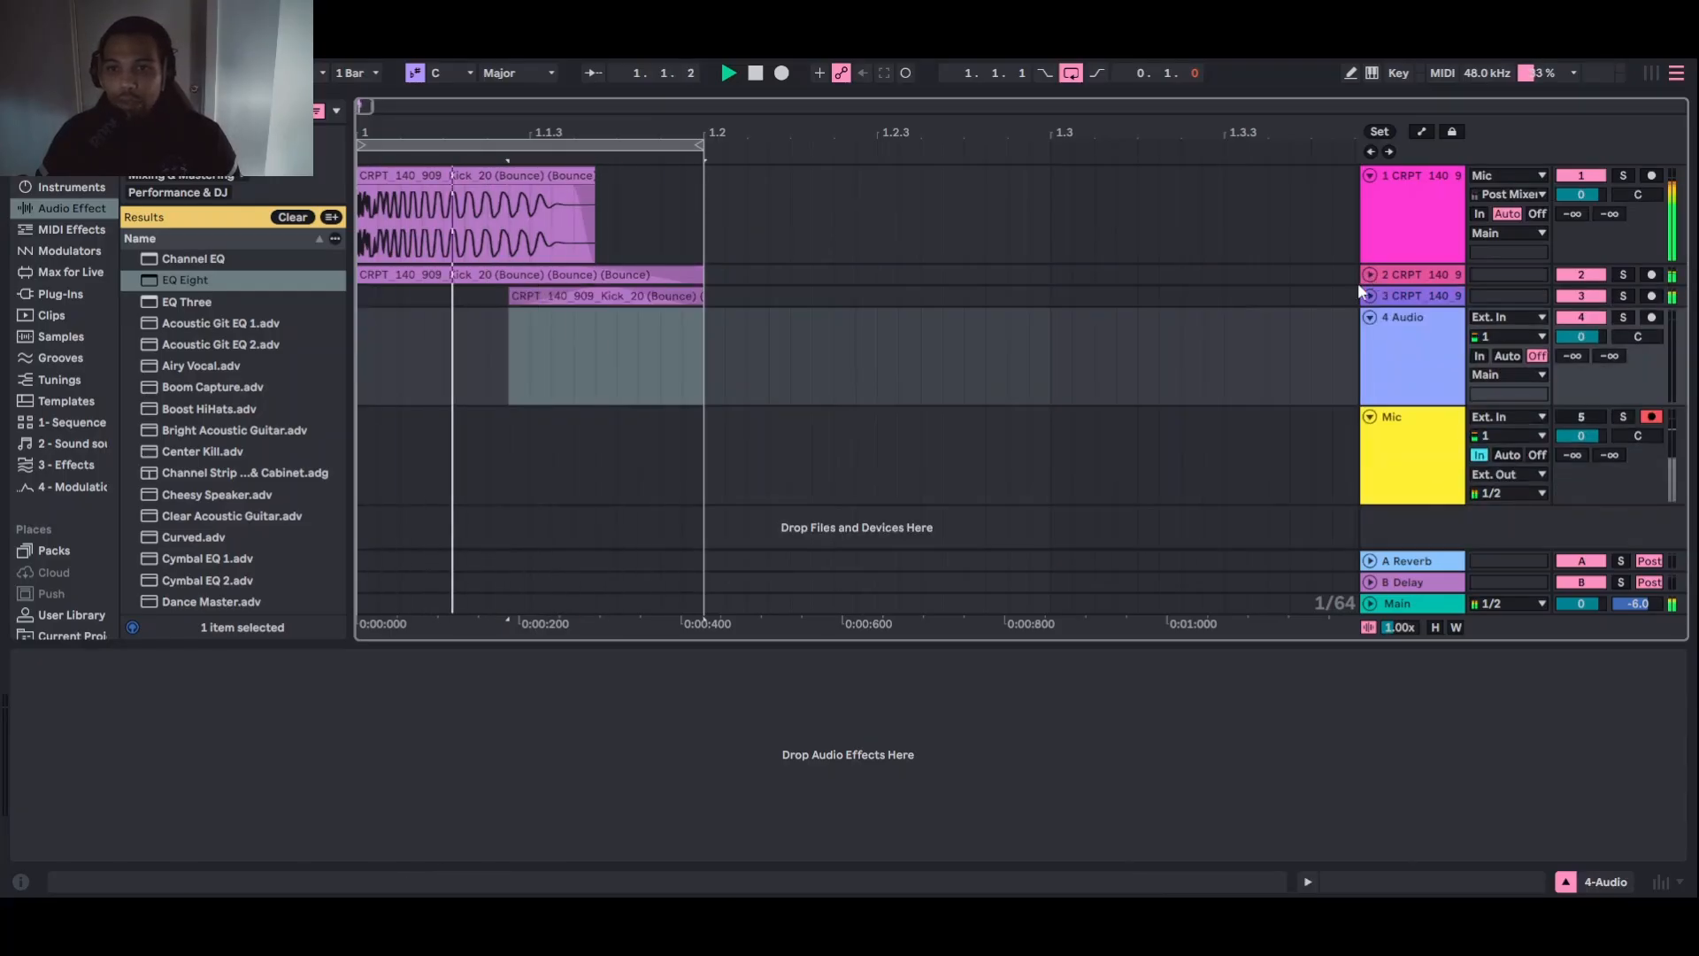
Copy a short slice from the kick's start onto track 4 at 1.1.3 and 1.1.4, with the track volume at -6.2 dB
{"action": "left_click_drag", "start_coordinate": [421, 218], "coordinate": [510, 351]}
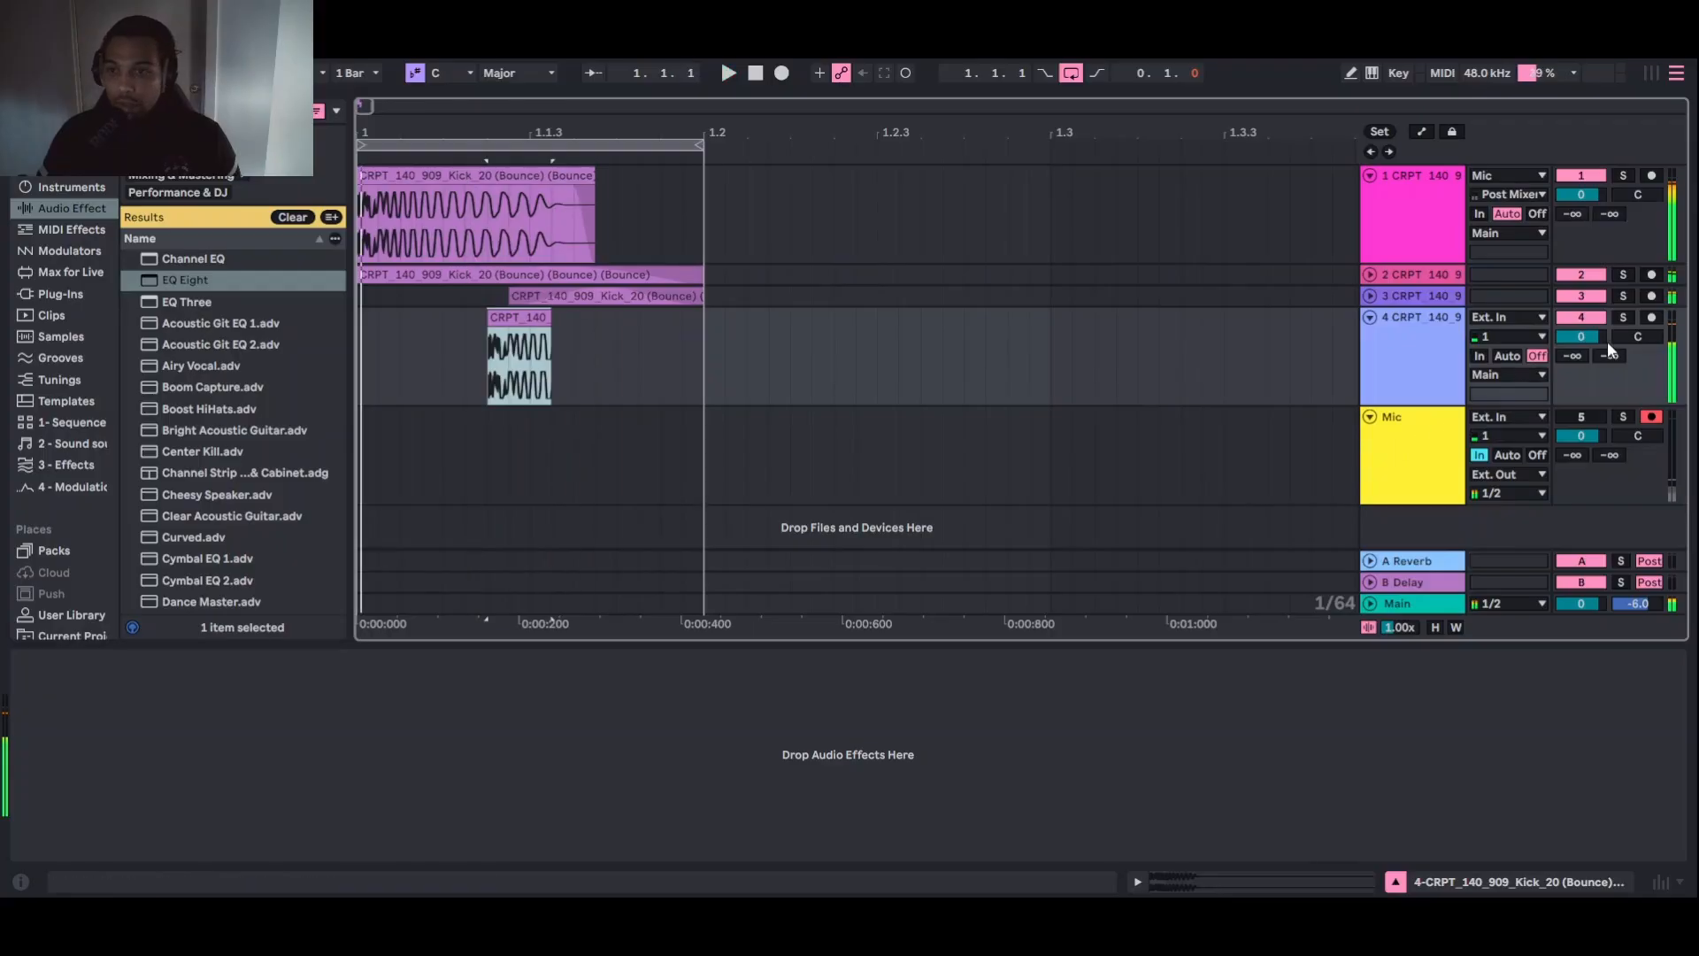
{"action": "left_click_drag", "start_coordinate": [520, 320], "coordinate": [644, 331]}
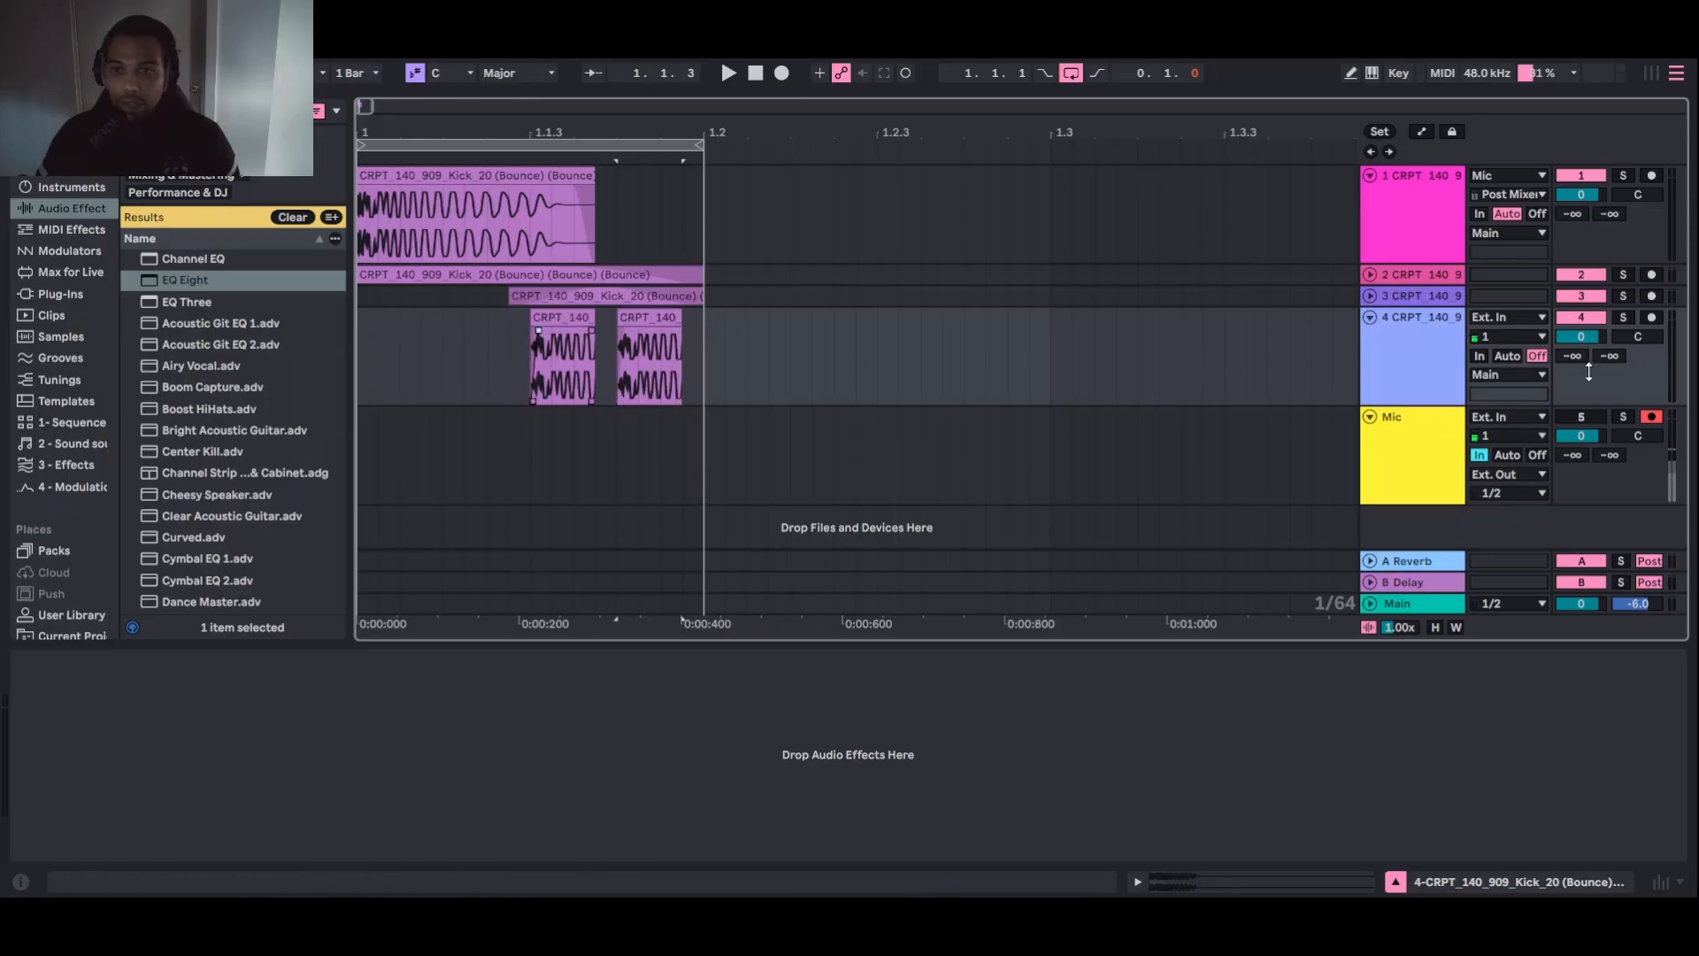
{"action": "left_click_drag", "start_coordinate": [1589, 334], "coordinate": [1590, 343]}
{"action": "key", "text": "space"}
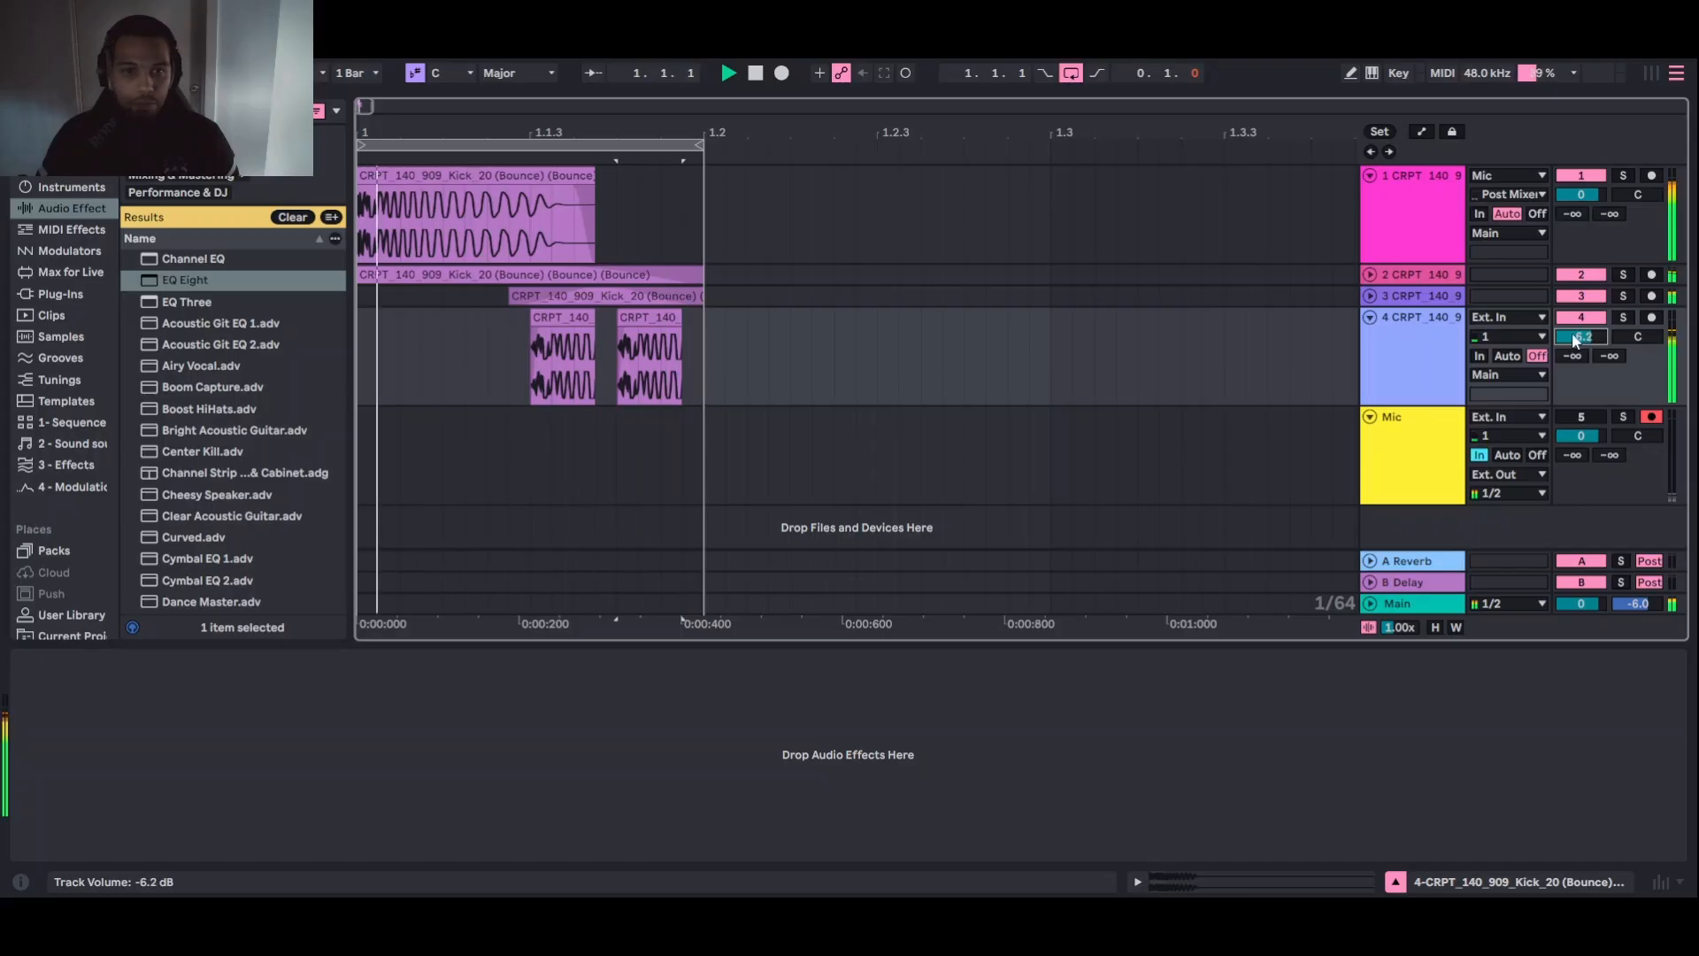
Add a third kick slice on track 4 at 1.1.2 and shift all three earlier so the first starts just after 1.1.1
{"action": "left_click", "coordinate": [591, 338]}
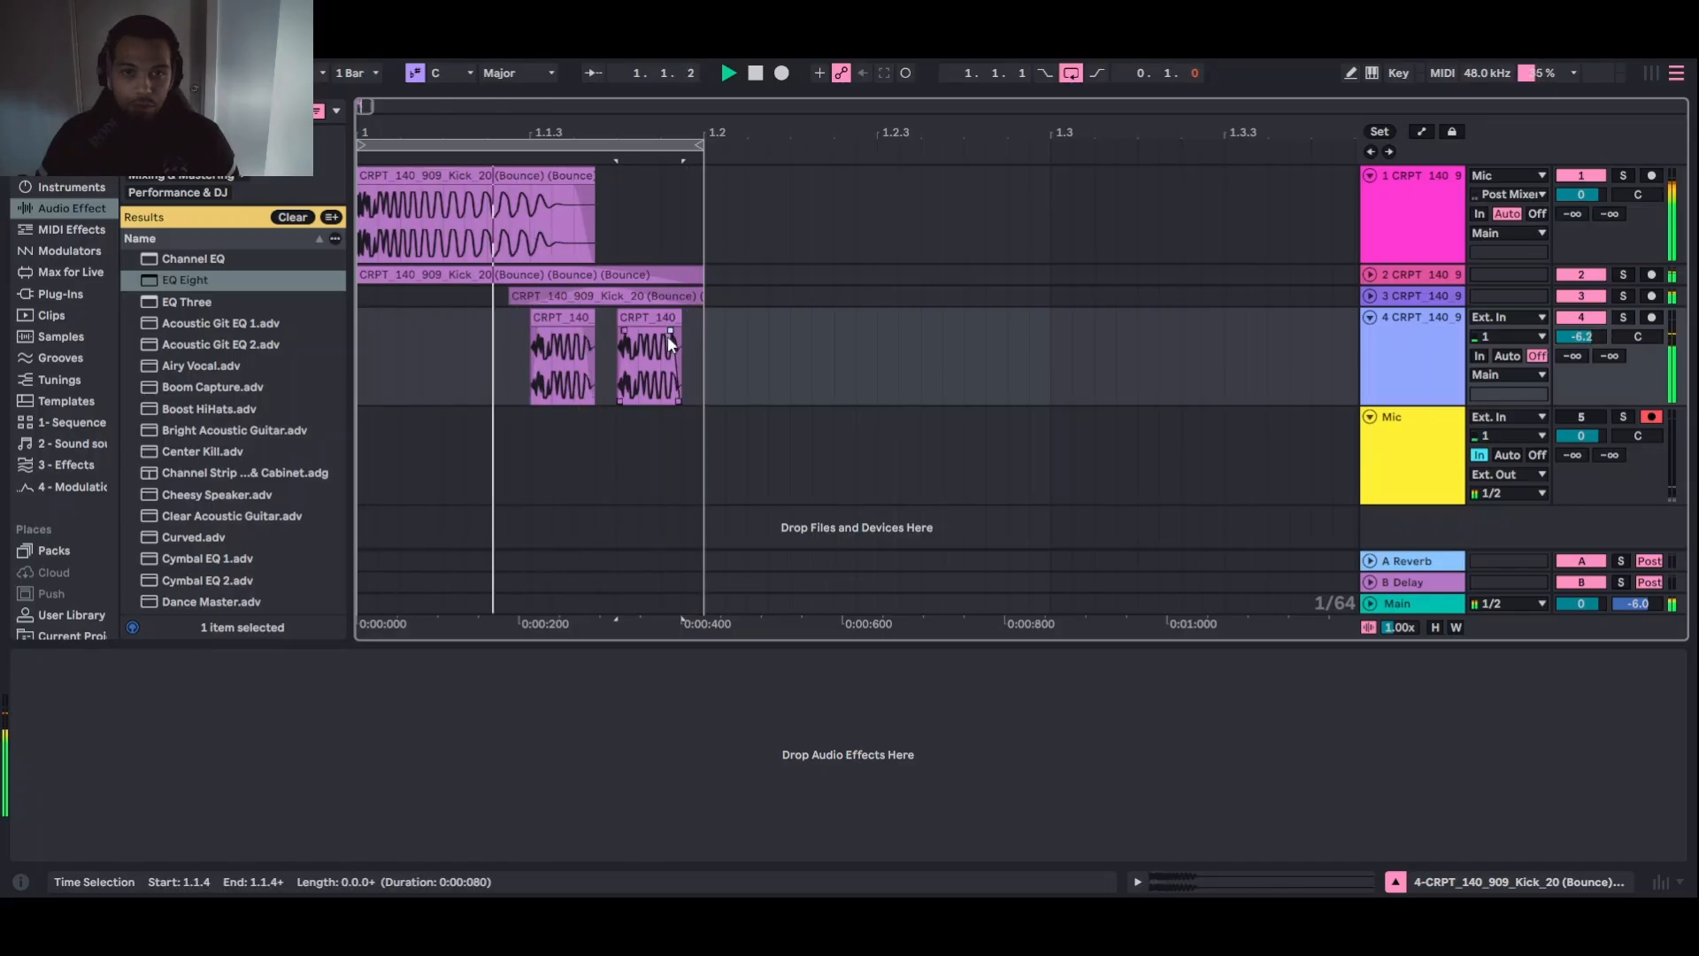
{"action": "left_click_drag", "start_coordinate": [667, 336], "coordinate": [474, 322]}
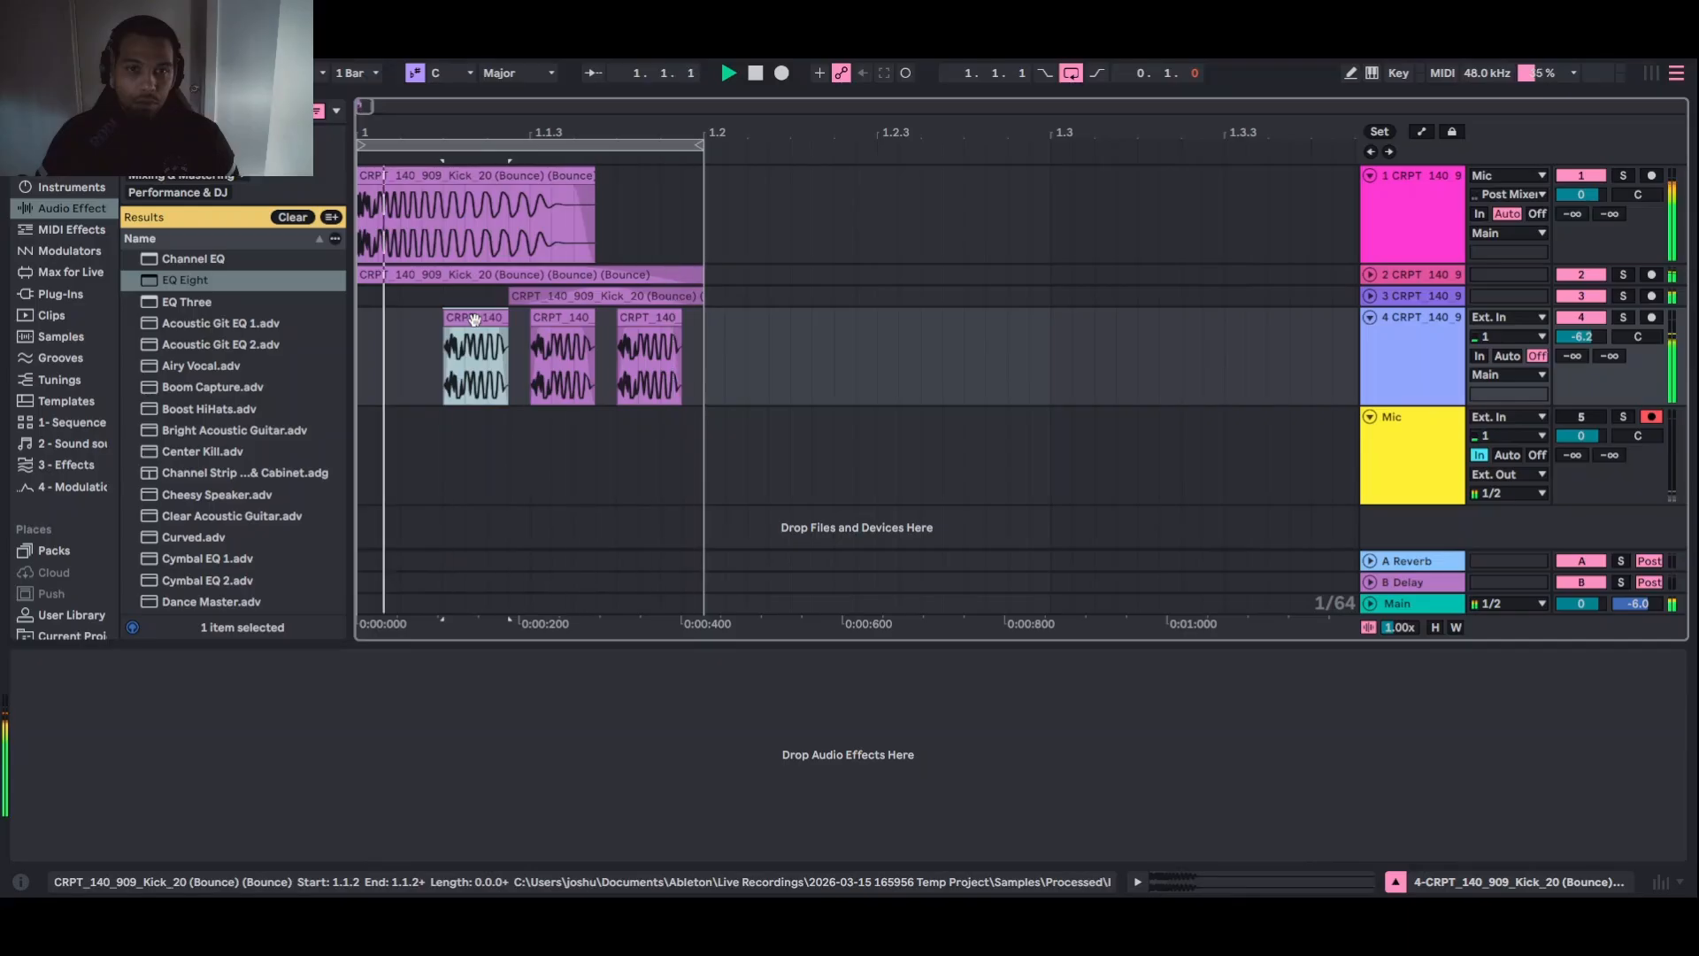
{"action": "left_click", "coordinate": [698, 348]}
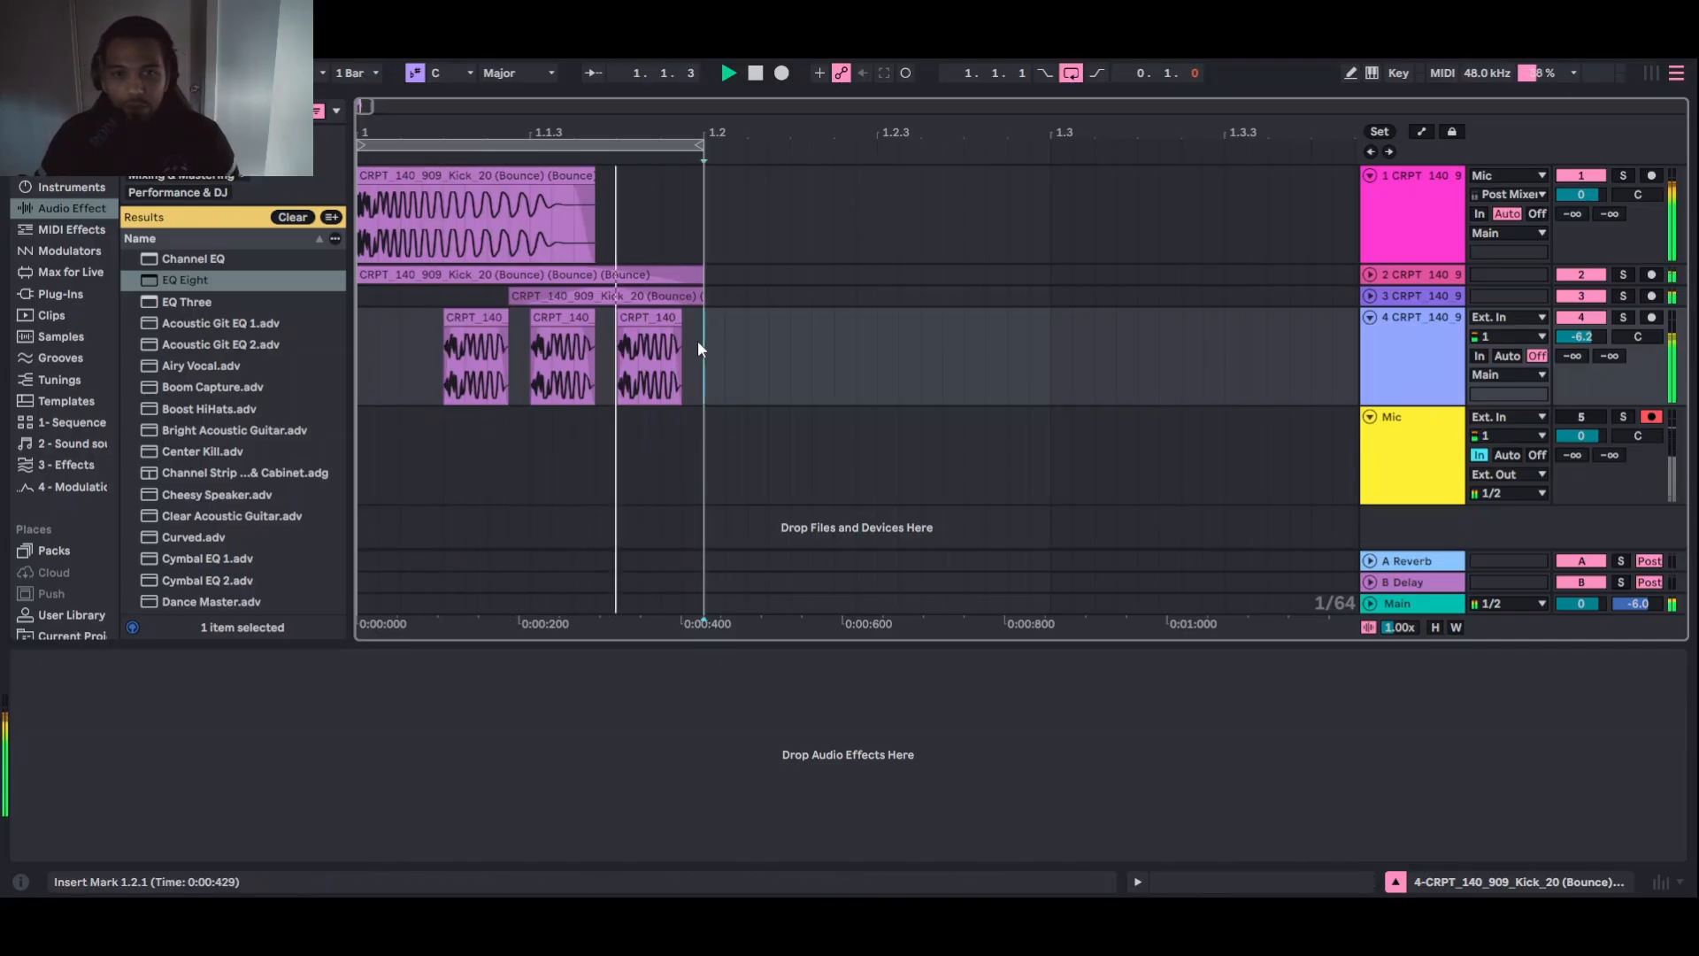
{"action": "left_click_drag", "start_coordinate": [699, 348], "coordinate": [415, 317]}
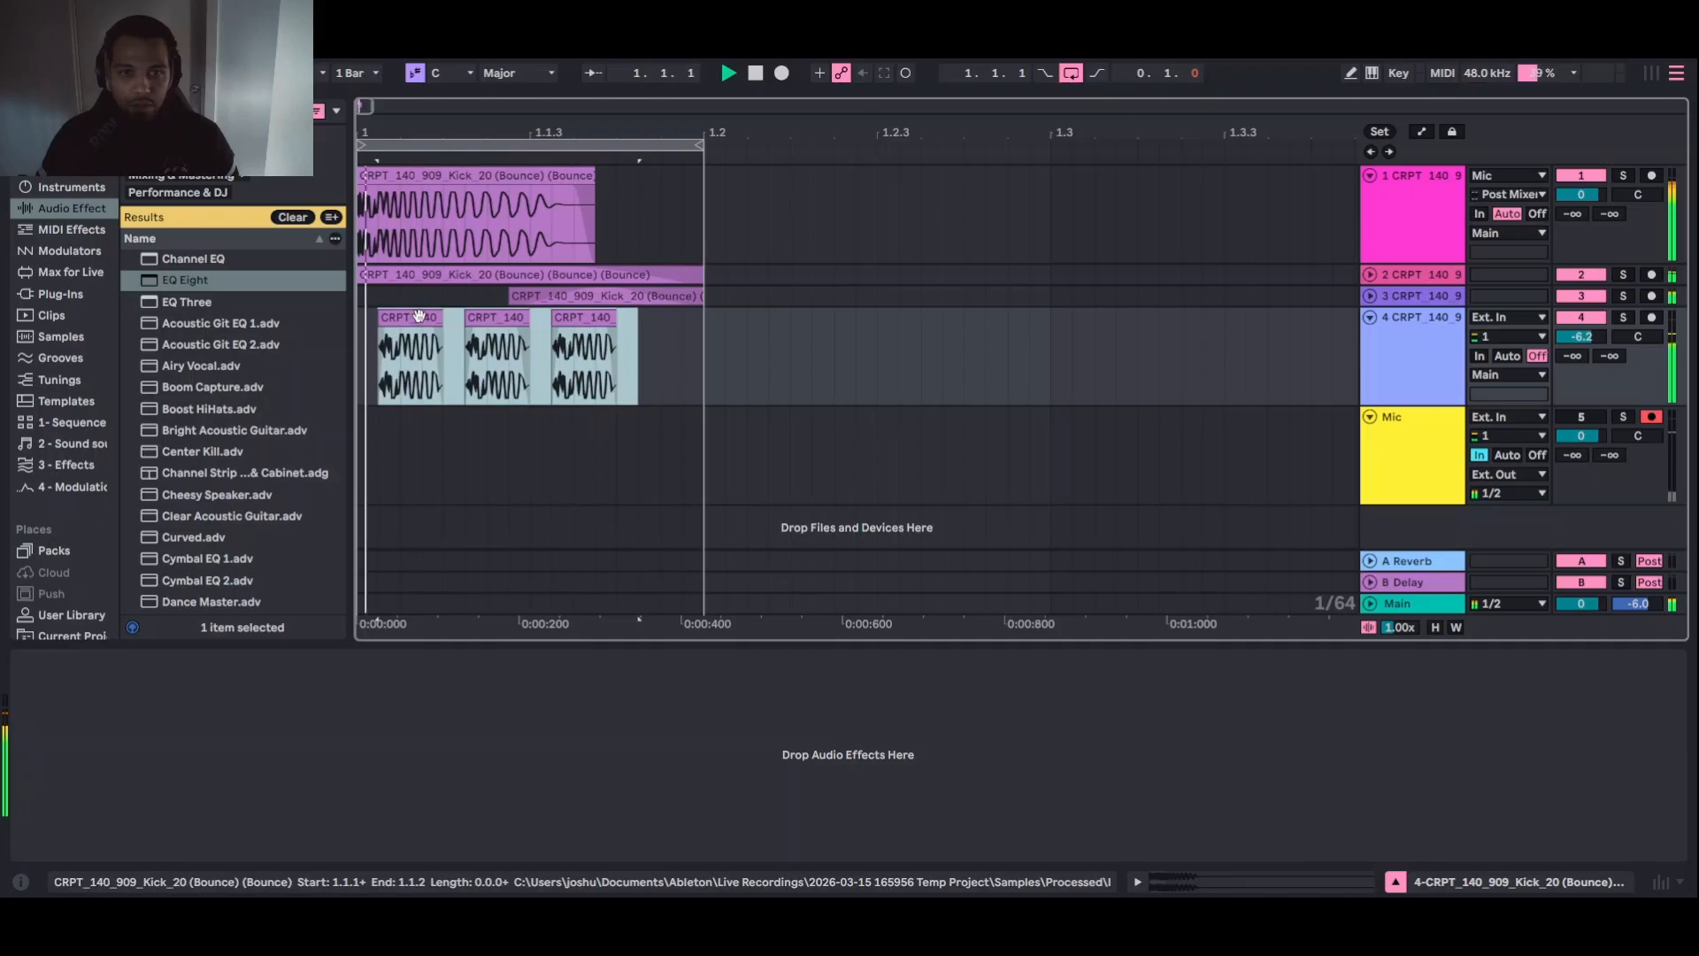
Set track 4's volume to -20.1 dB and add an EQ Eight to the track
{"action": "left_click_drag", "start_coordinate": [1581, 336], "coordinate": [1581, 353]}
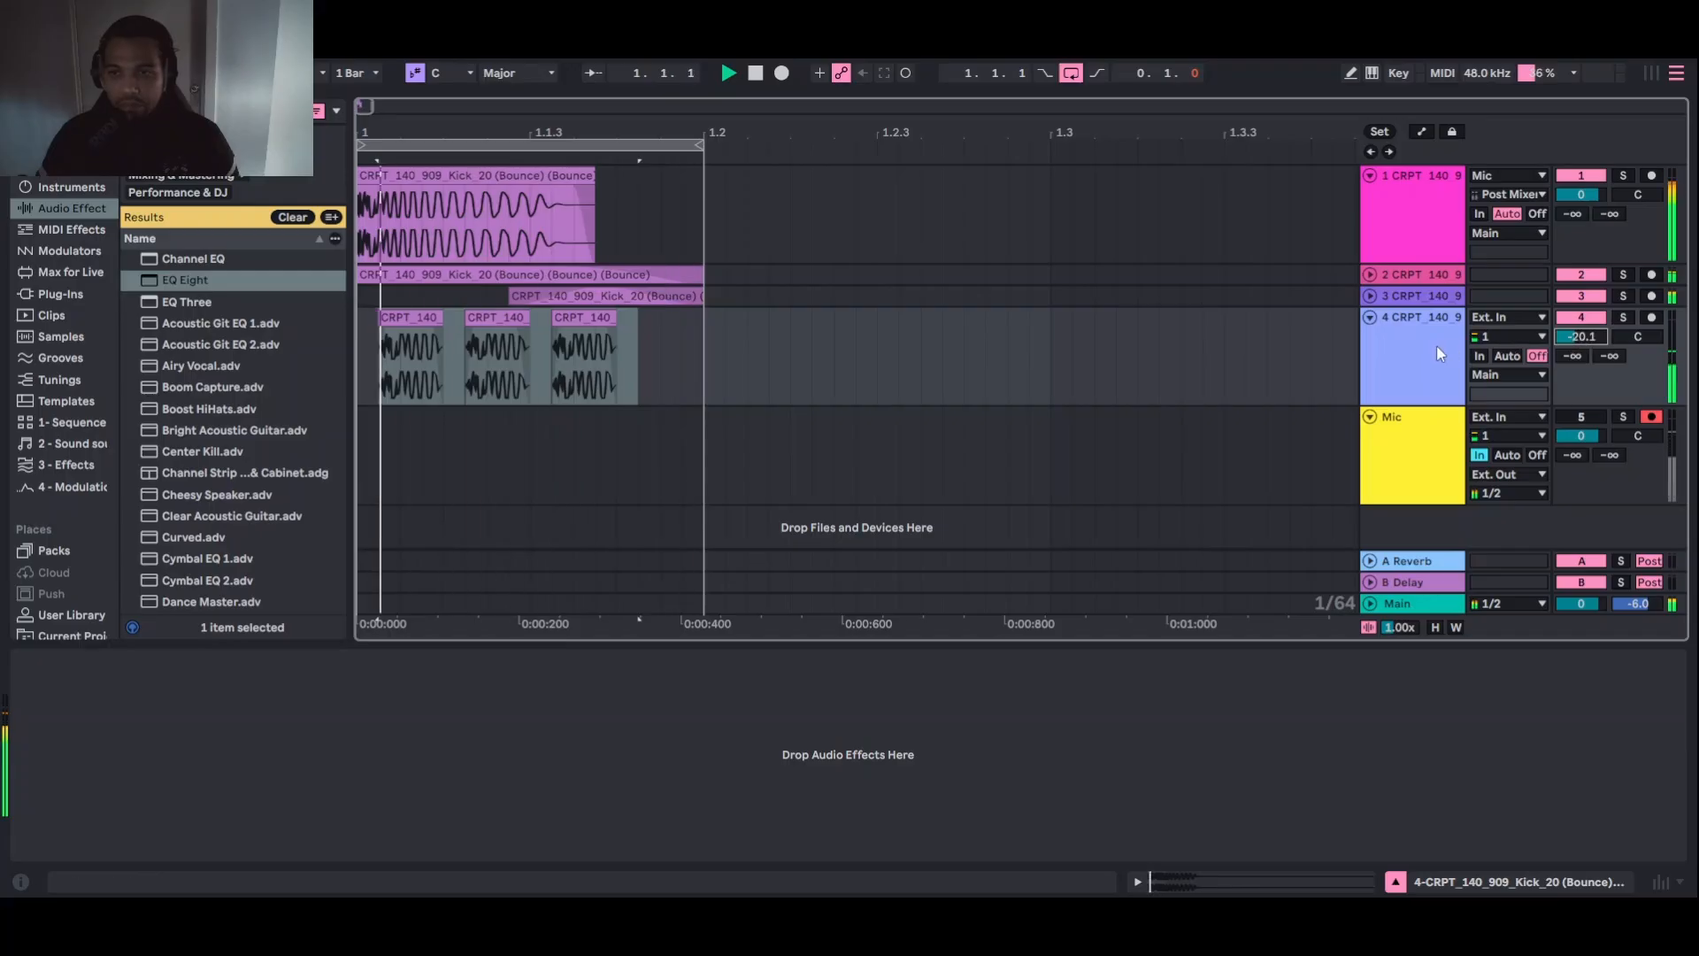
{"action": "left_click", "coordinate": [453, 305]}
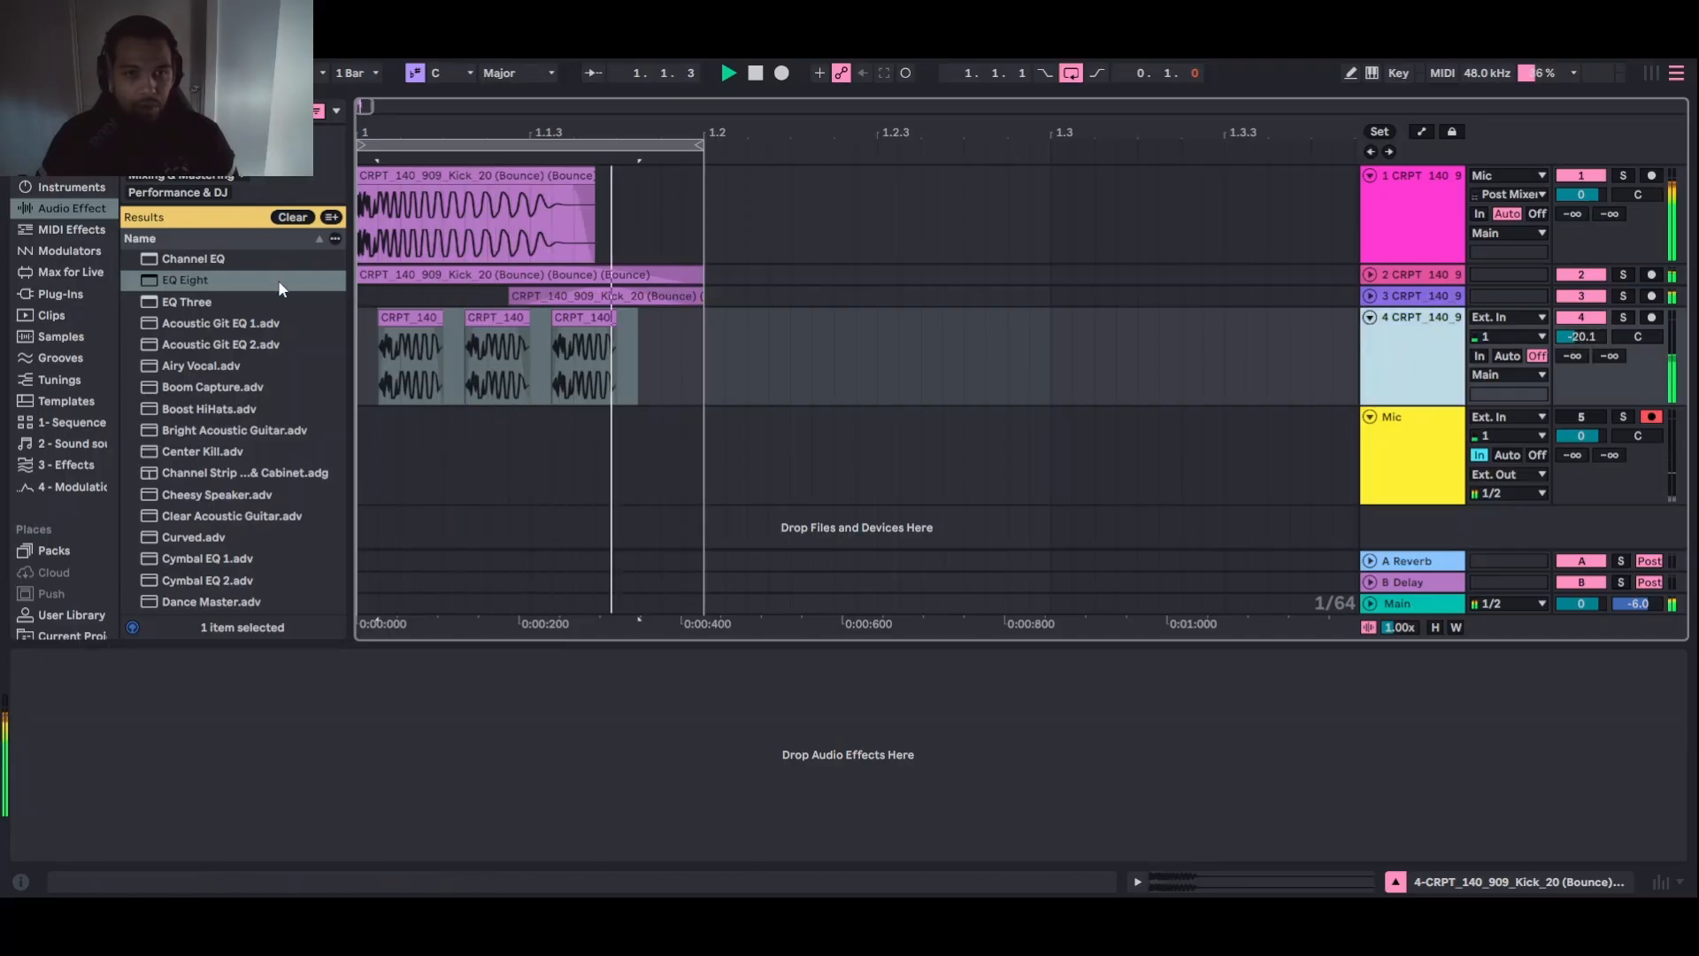
{"action": "double_click", "coordinate": [278, 279]}
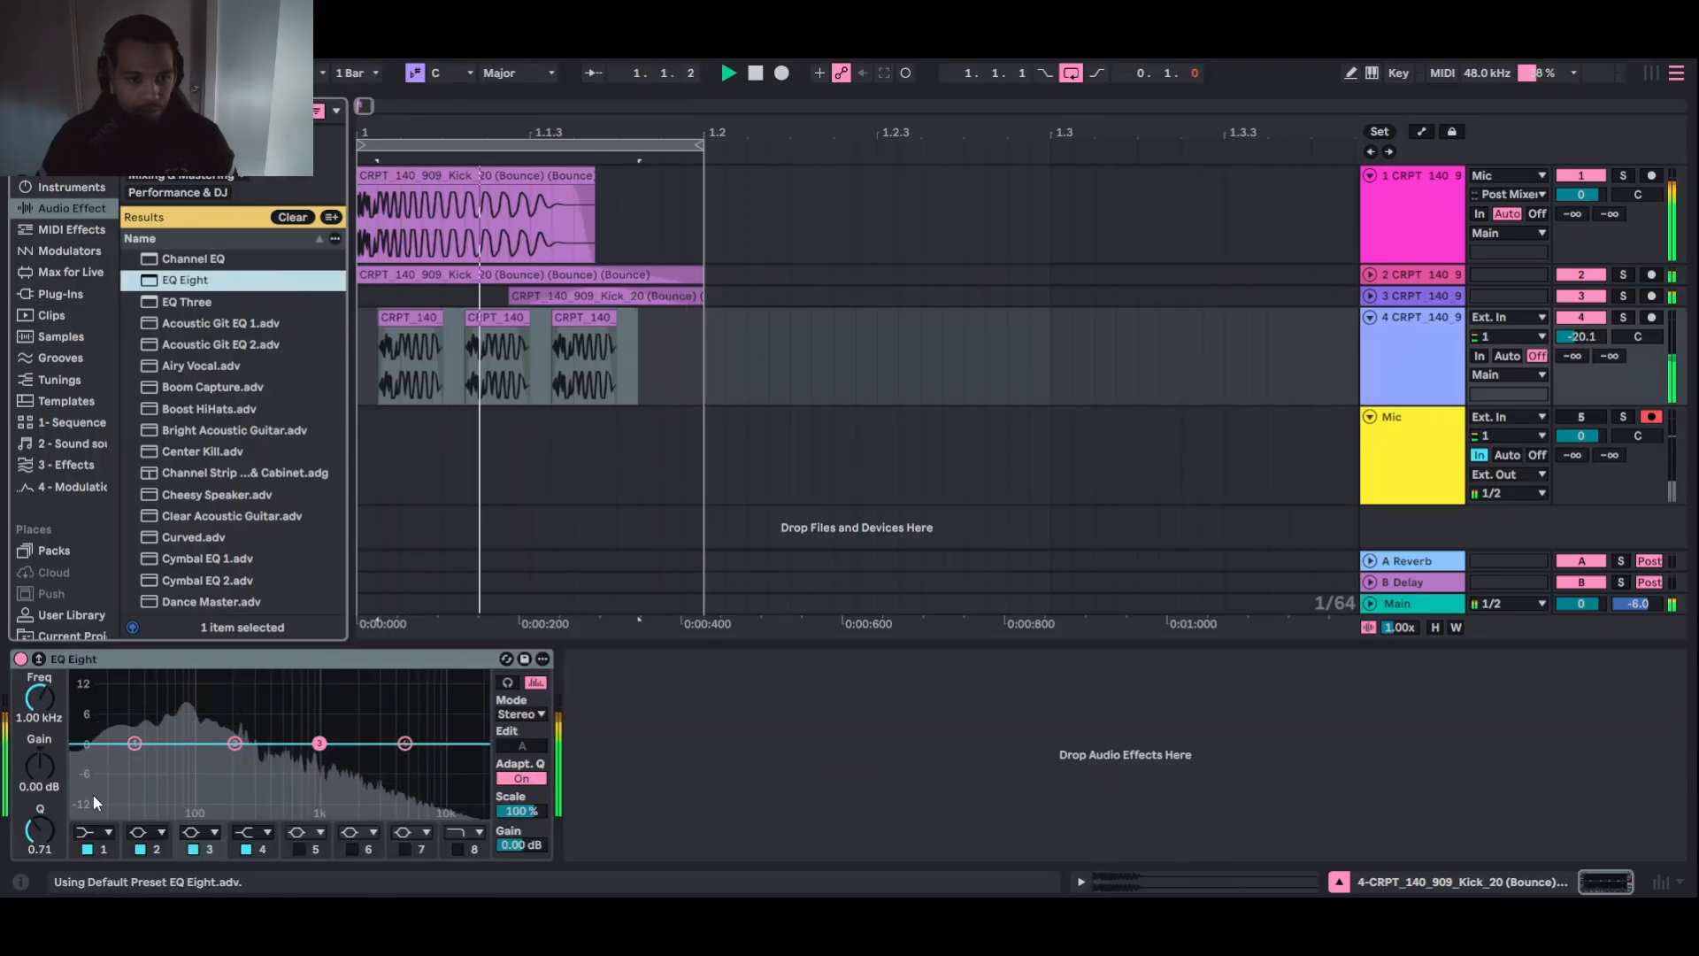
Turn EQ Eight's band 1 into the steep low-cut filter at 1.59 kHz with a Q of 0.64
{"action": "left_click", "coordinate": [97, 833]}
{"action": "left_click", "coordinate": [82, 717]}
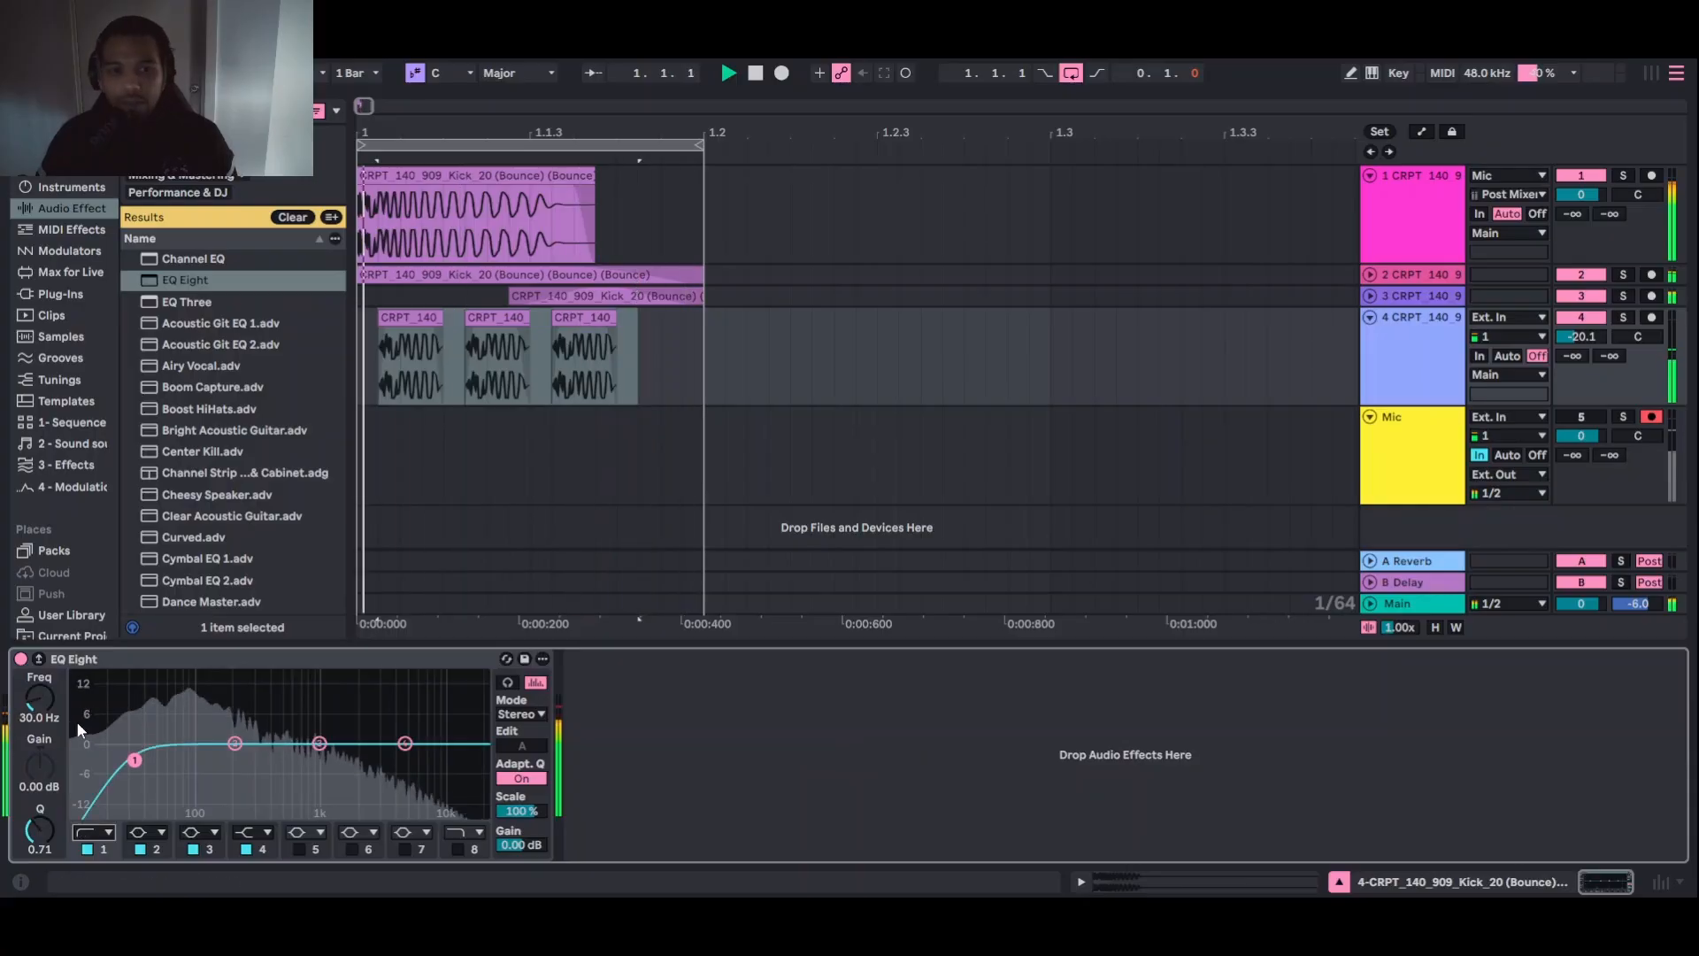
{"action": "left_click_drag", "start_coordinate": [135, 759], "coordinate": [340, 760]}
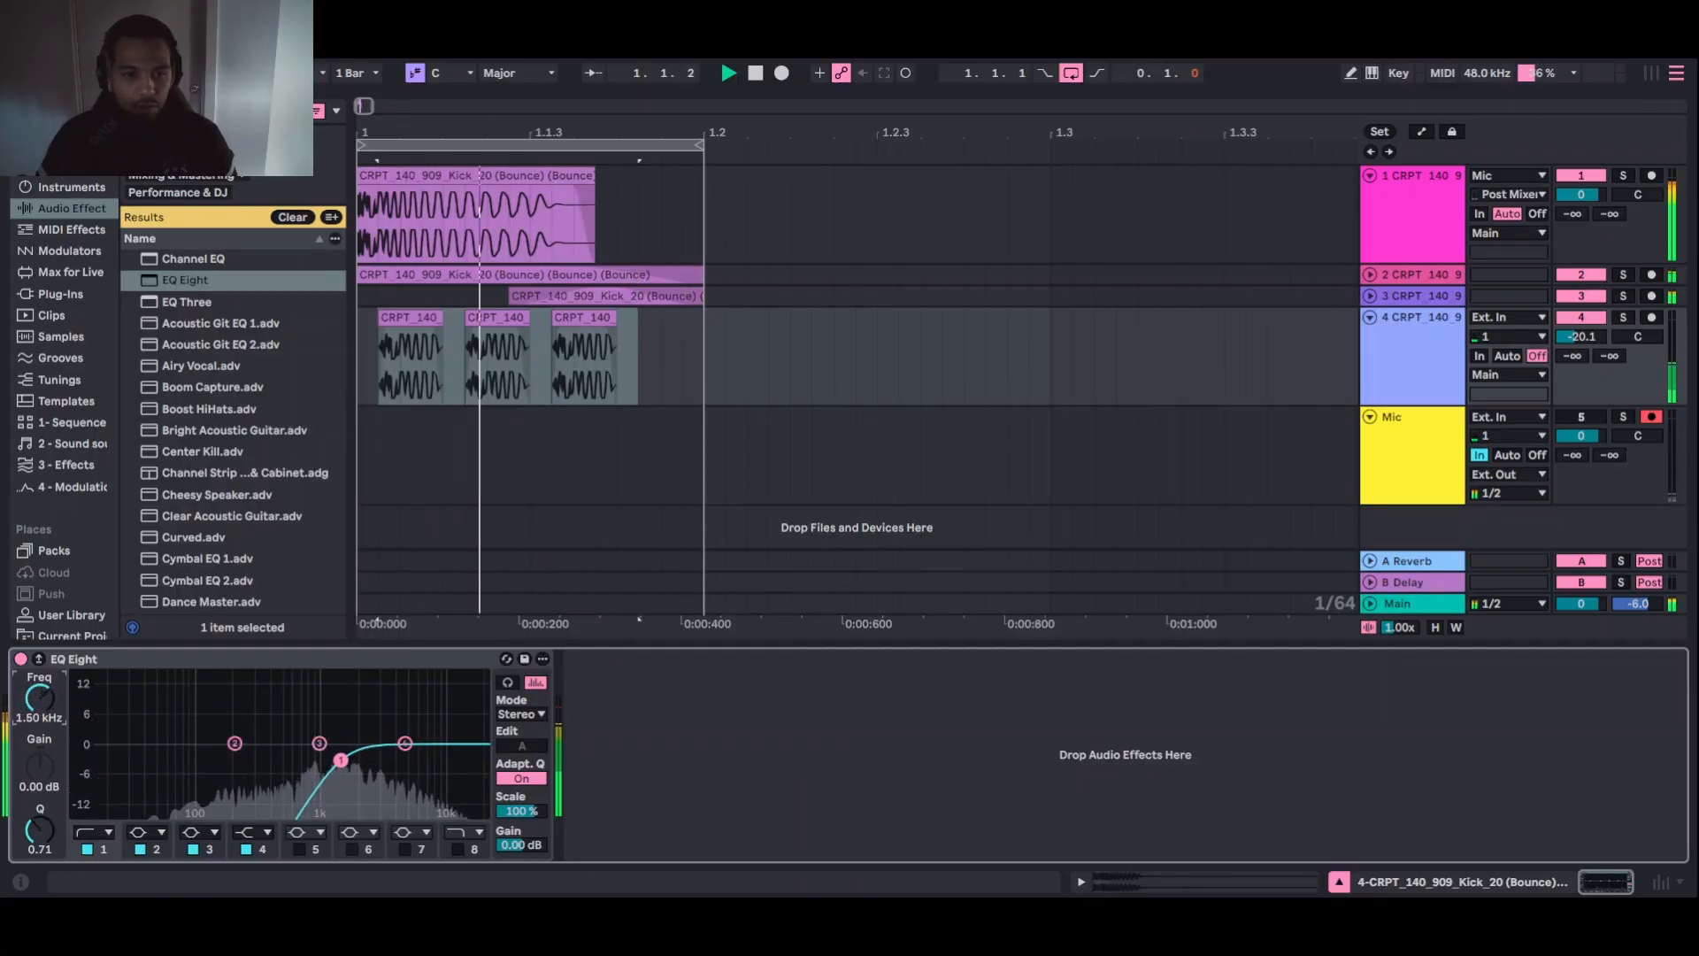
{"action": "mouse_move", "coordinate": [40, 830]}
{"action": "left_mouse_down"}
{"action": "mouse_move", "coordinate": [39, 810]}
{"action": "mouse_move", "coordinate": [40, 839]}
{"action": "left_mouse_up"}
{"action": "left_click", "coordinate": [95, 832]}
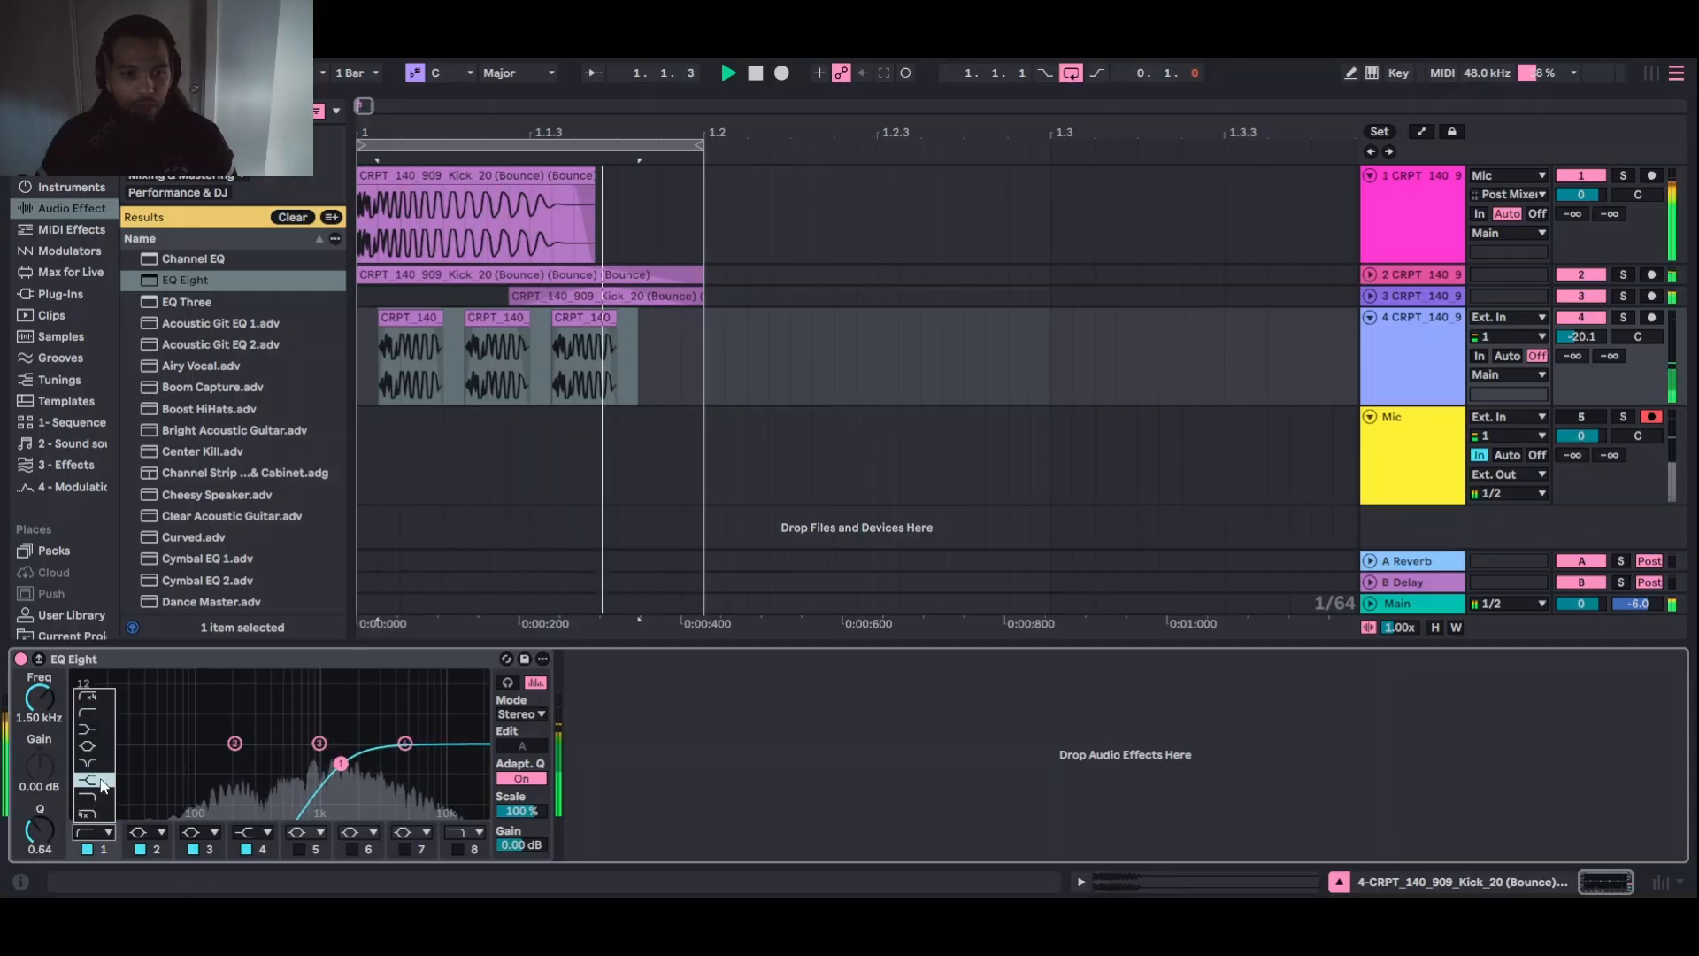
{"action": "left_click", "coordinate": [88, 696]}
{"action": "mouse_move", "coordinate": [39, 699]}
{"action": "left_mouse_down"}
{"action": "mouse_move", "coordinate": [40, 681]}
{"action": "mouse_move", "coordinate": [40, 697]}
{"action": "left_mouse_up"}
Solo track 4 and add a Grain Delay after its EQ Eight
{"action": "left_click", "coordinate": [1624, 319]}
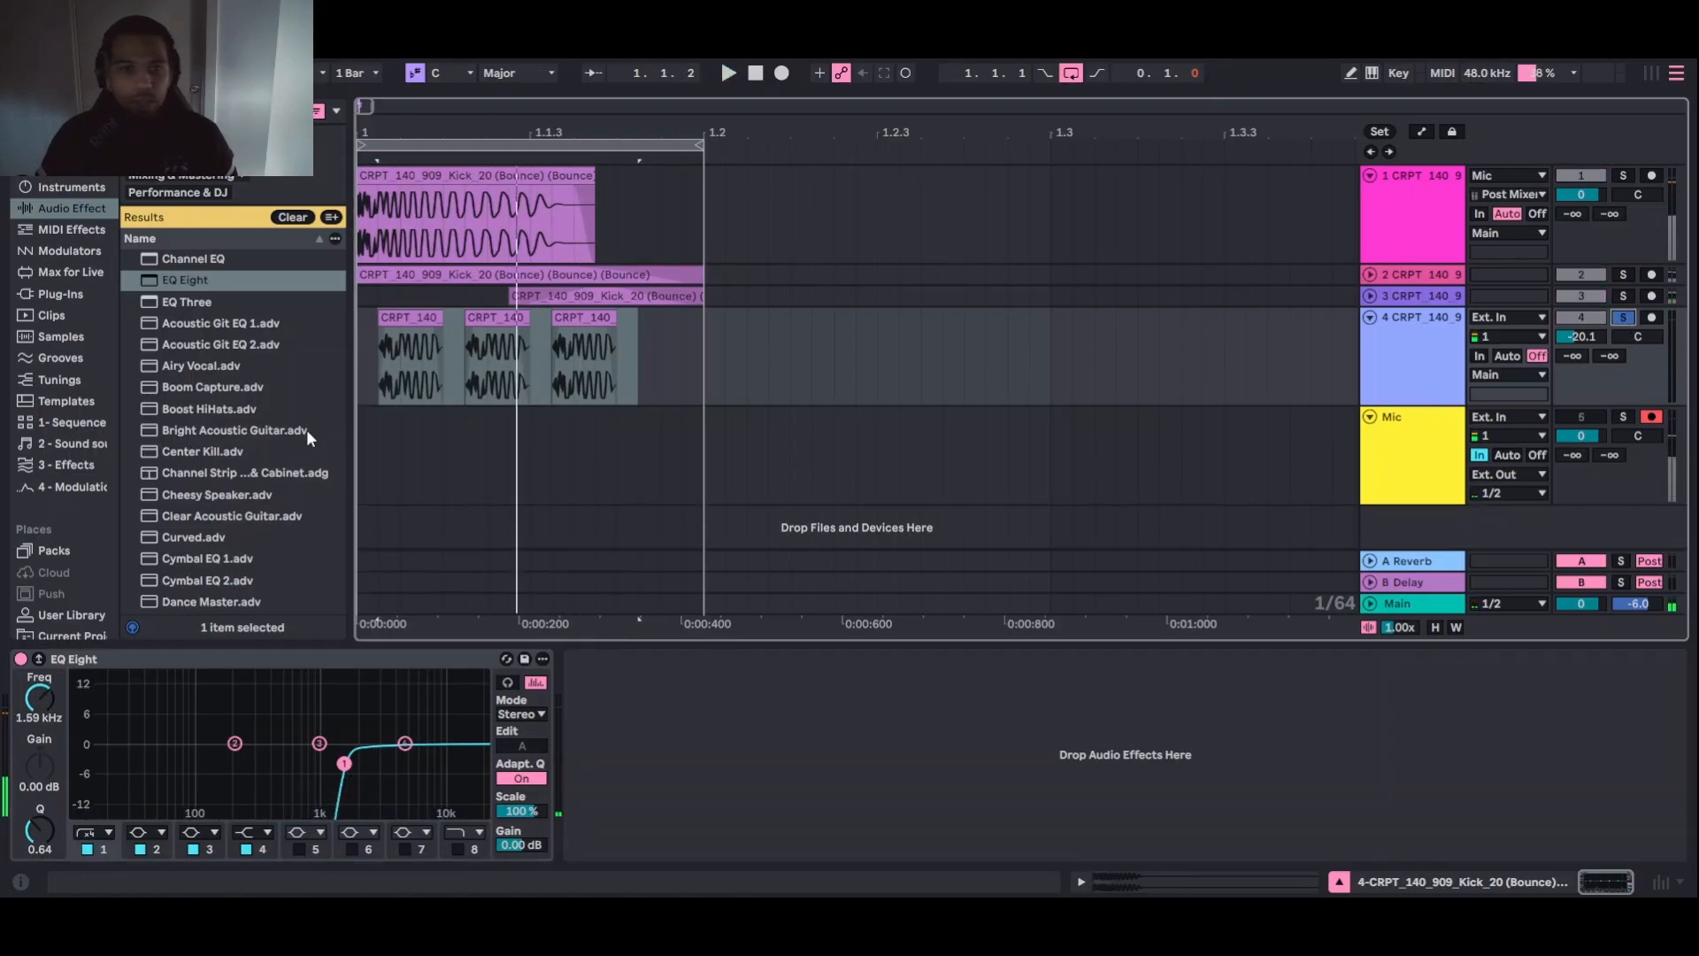
{"action": "left_click", "coordinate": [1392, 358]}
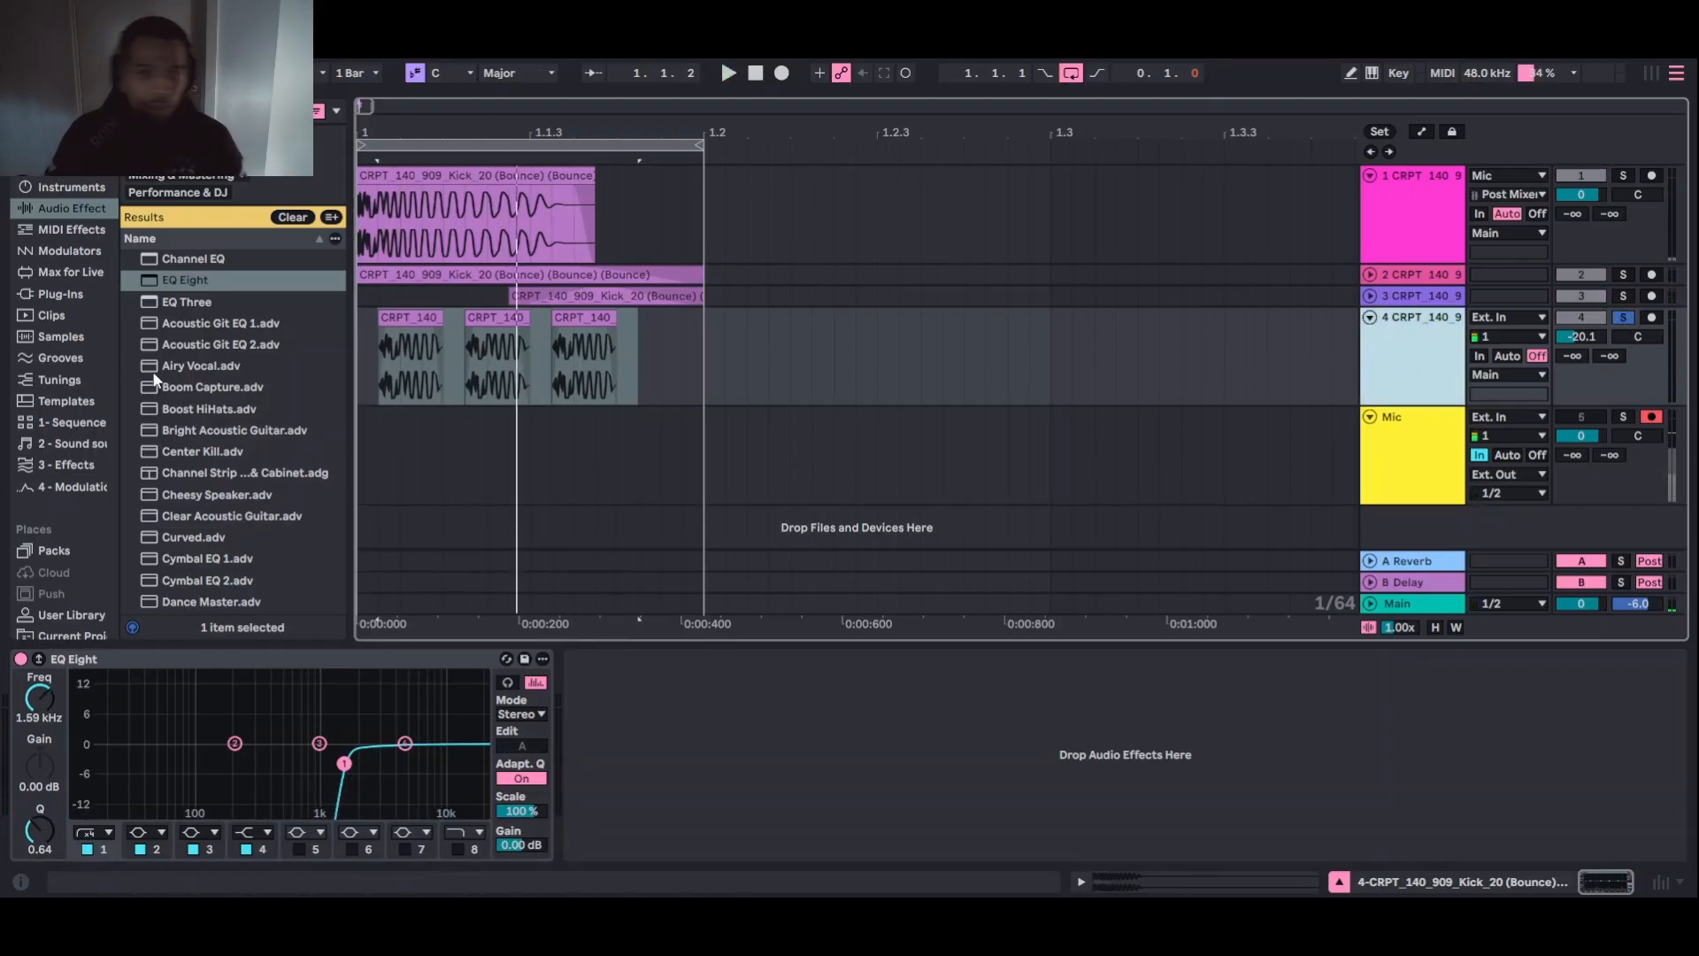
{"action": "left_click", "coordinate": [221, 111]}
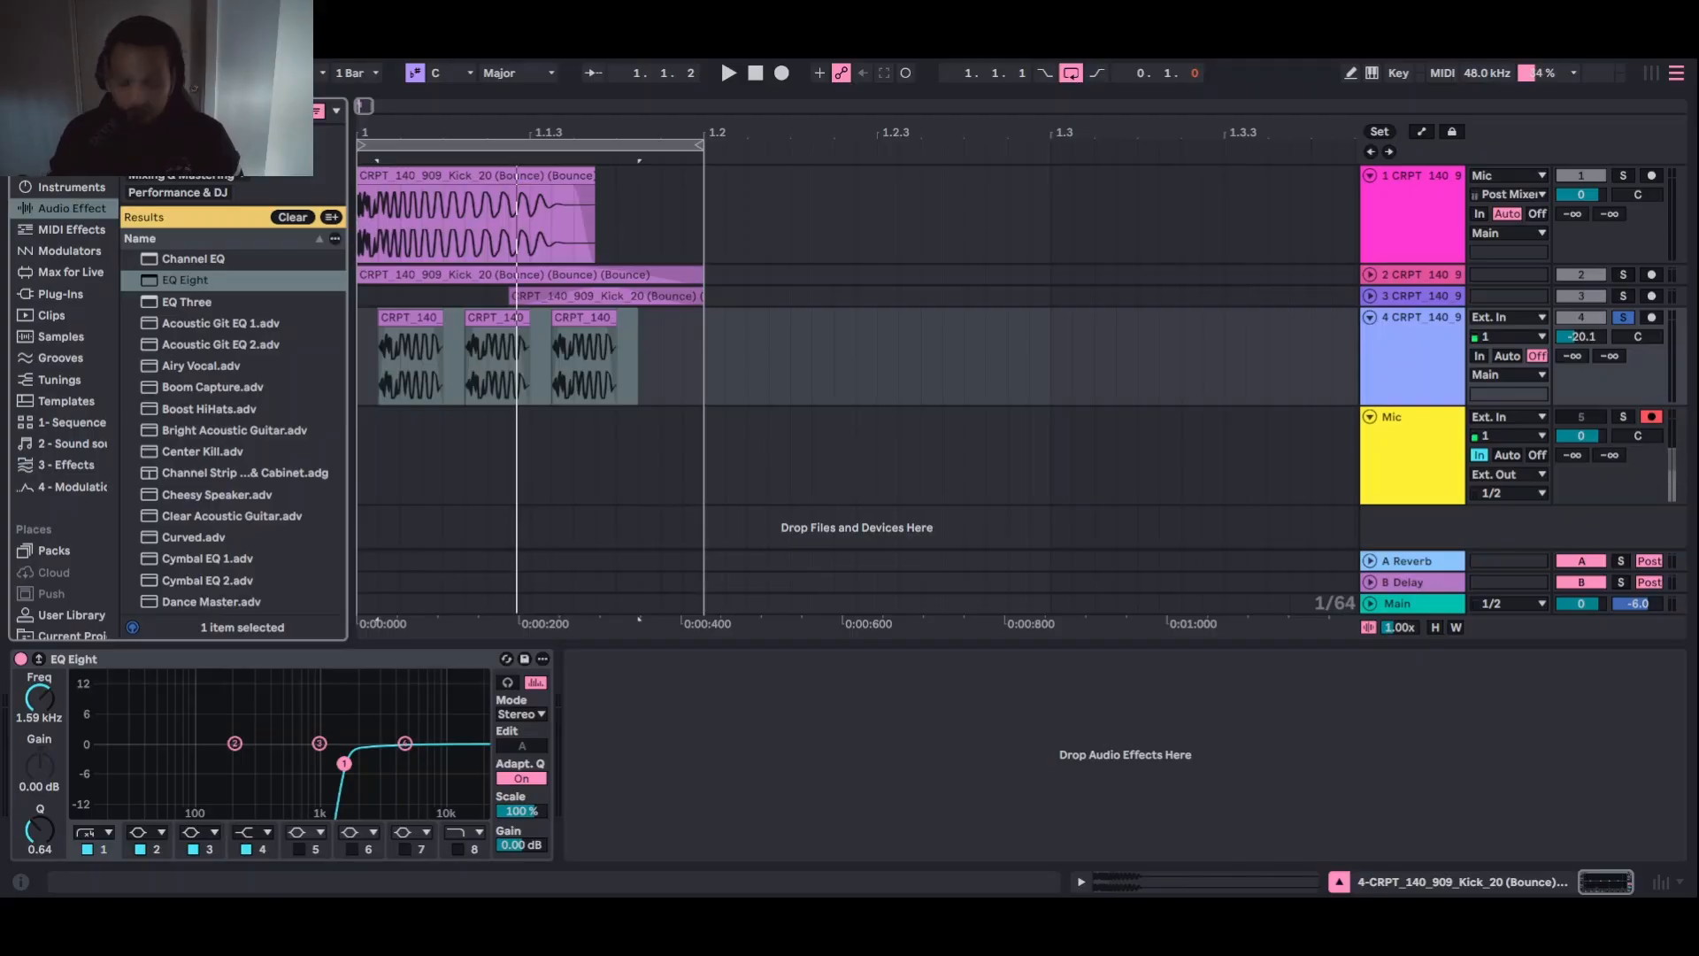
{"action": "key", "text": "BackSpace"}
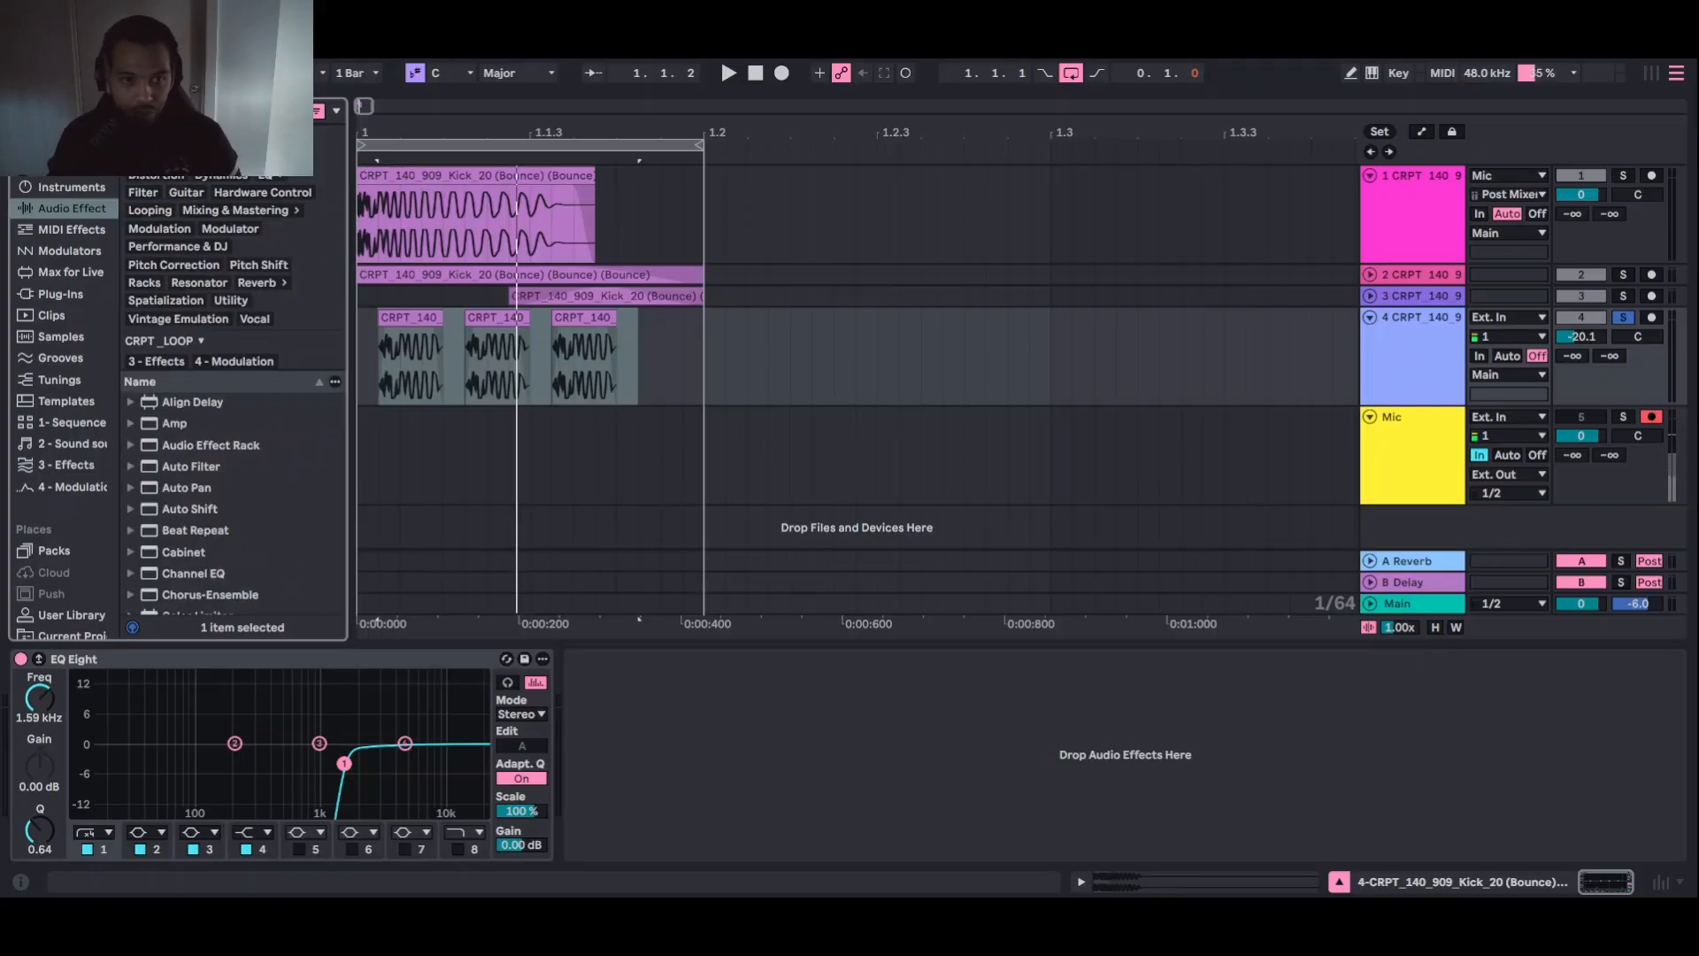
{"action": "type", "text": "delay"}
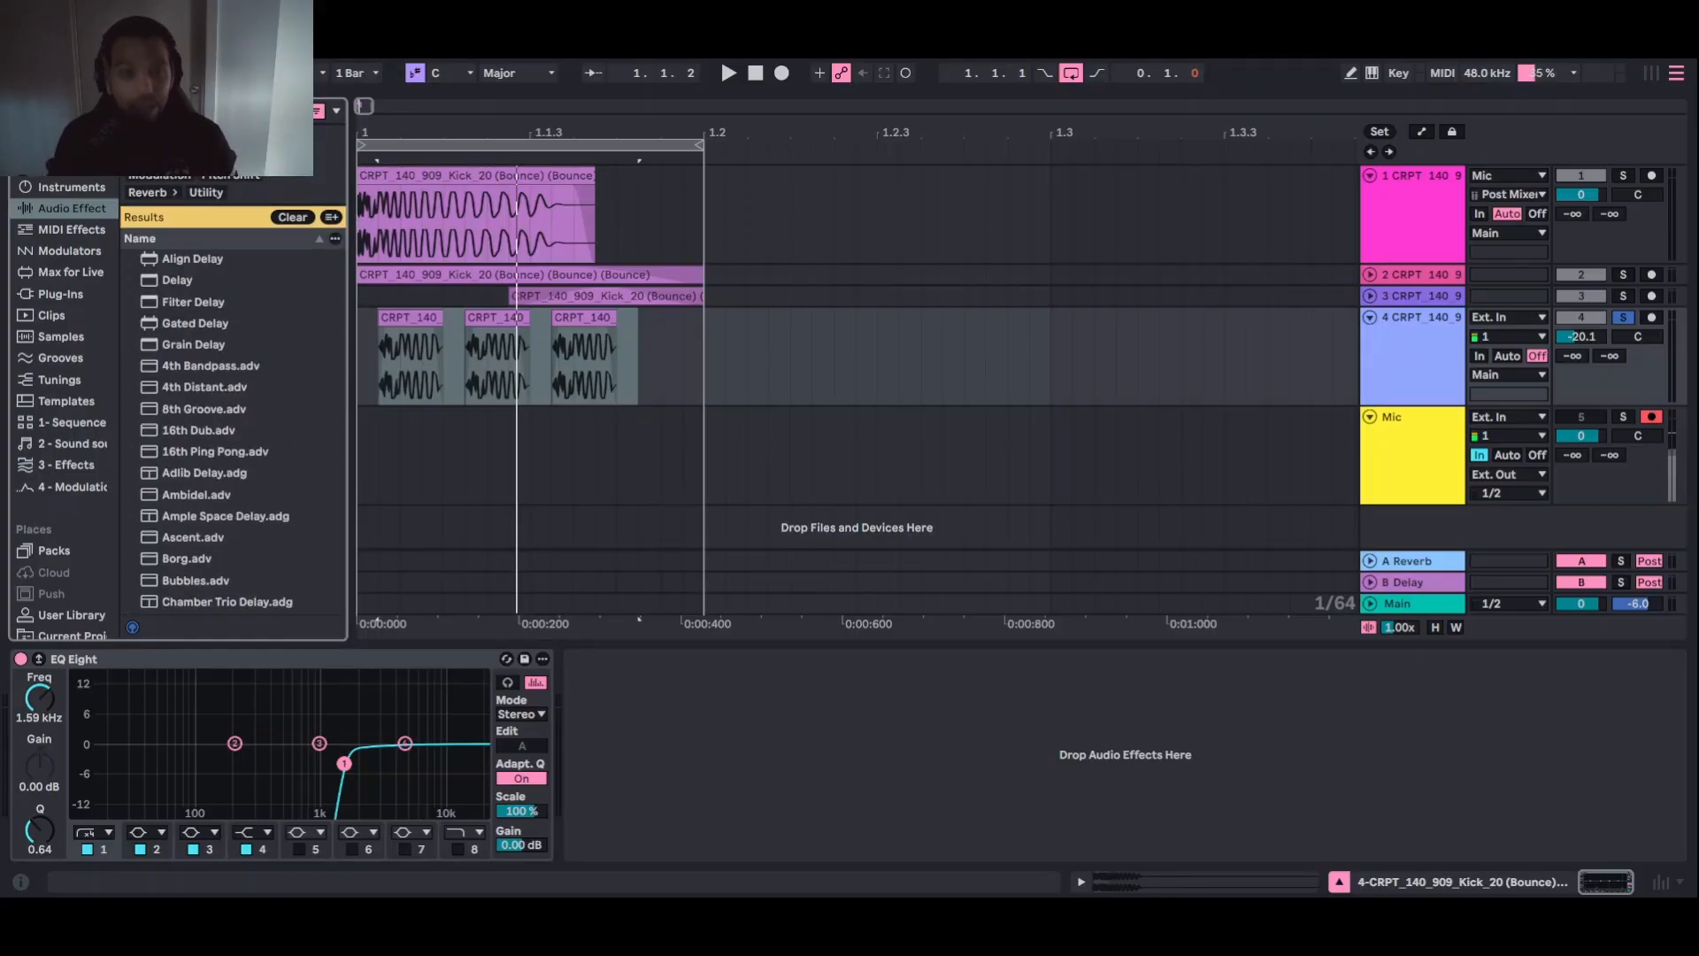
{"action": "double_click", "coordinate": [221, 342]}
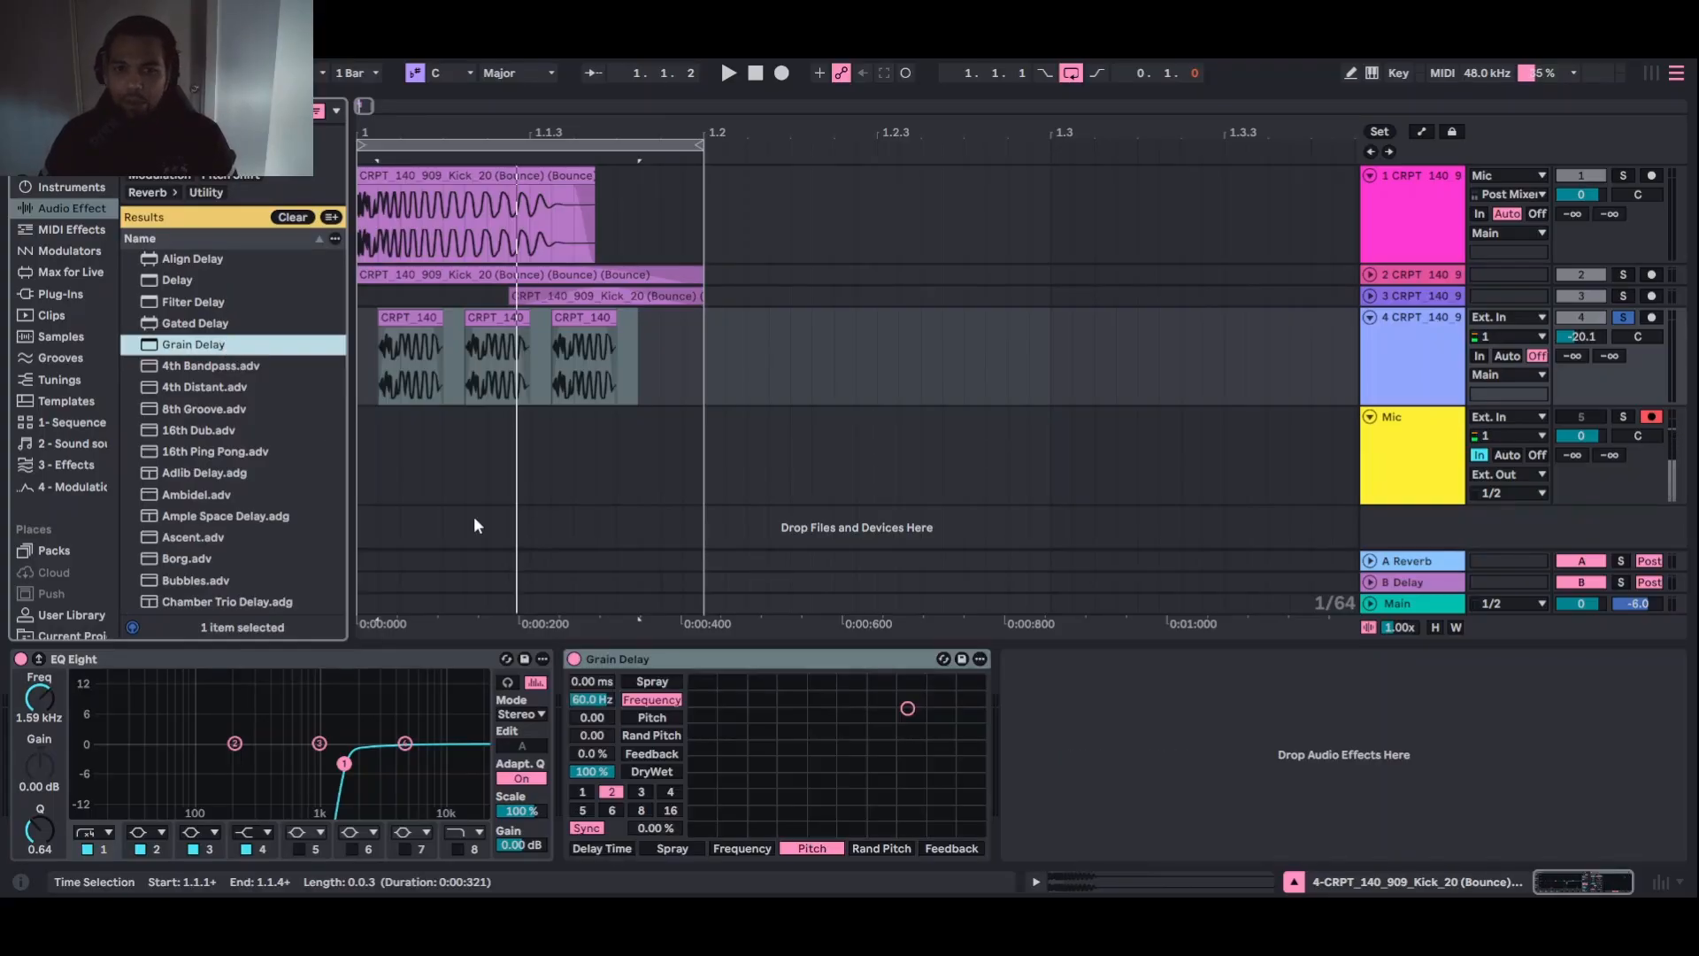
Set Grain Delay during playback to 61.8 ms spray, 44.5 Hz frequency, 3.43 pitch, 9.46 random pitch and 39% feedback
{"action": "key", "text": "space"}
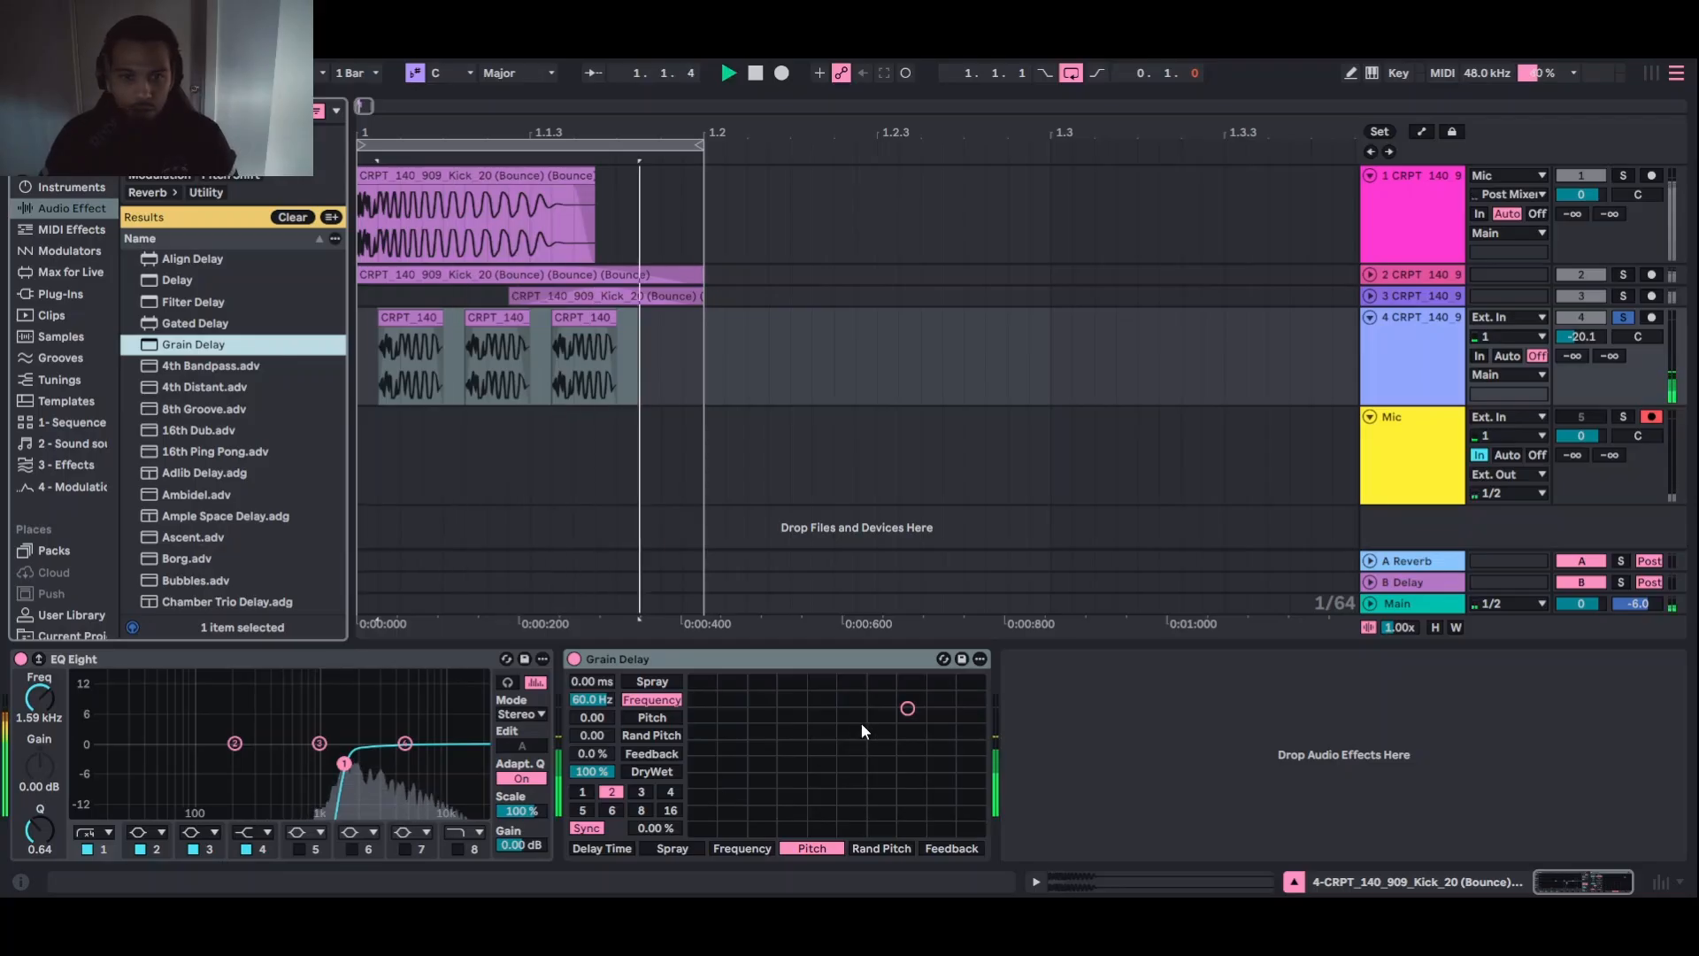
{"action": "left_click_drag", "start_coordinate": [910, 712], "coordinate": [960, 702]}
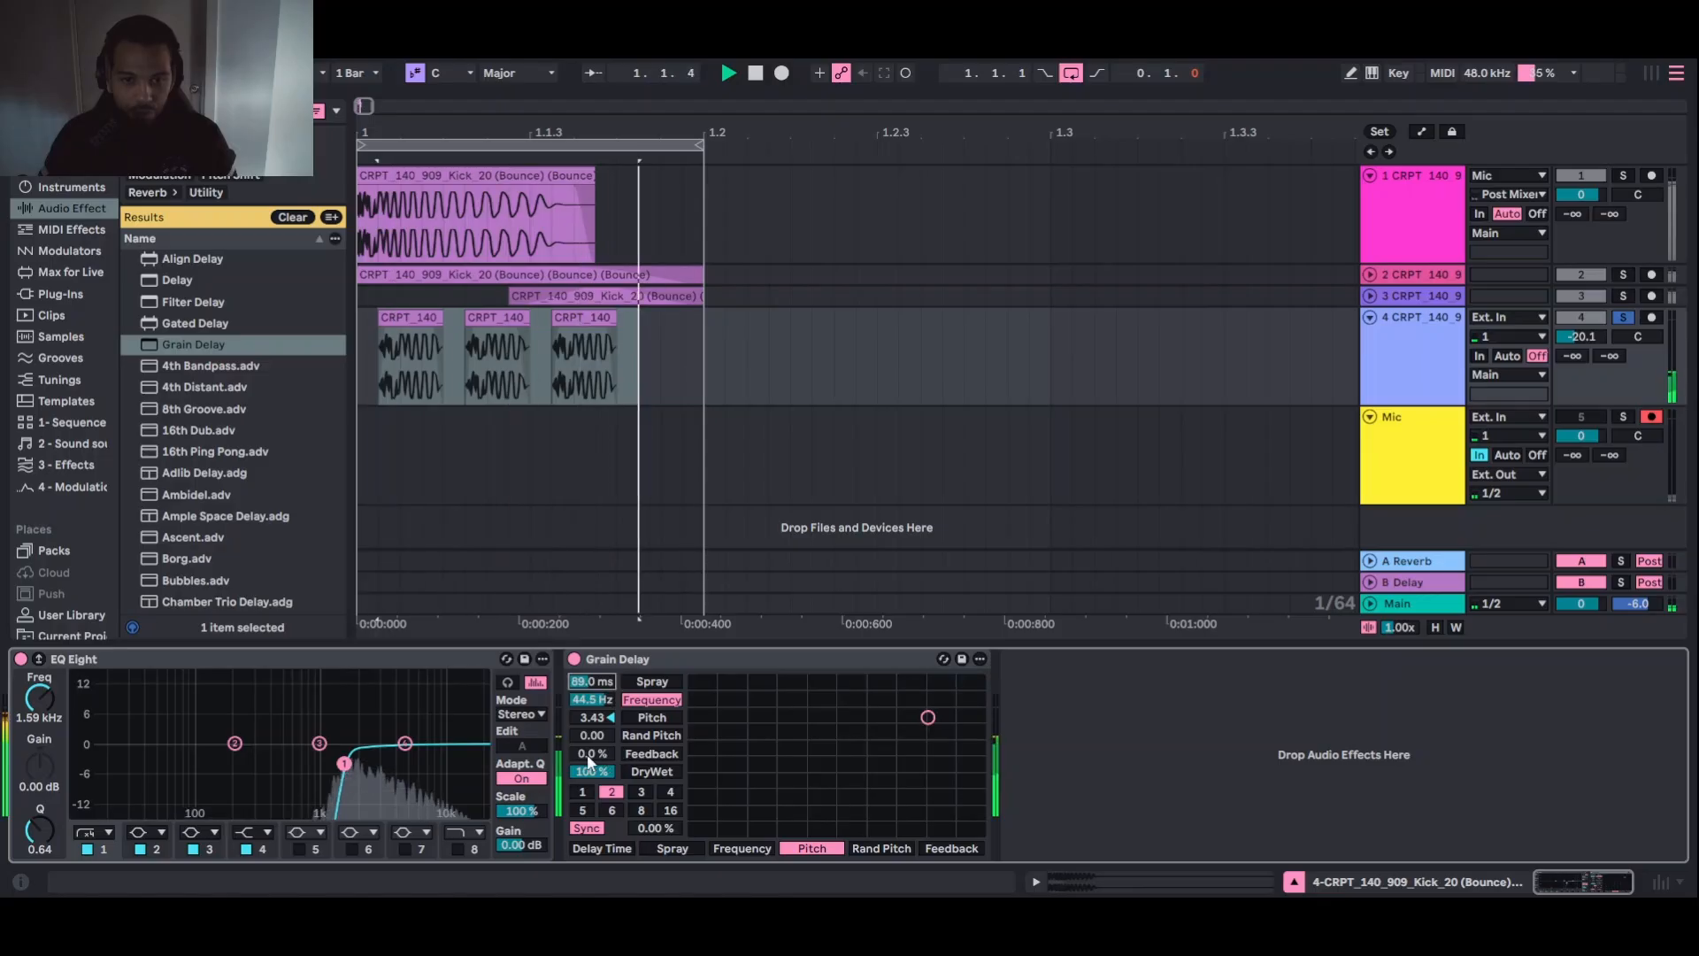
{"action": "left_click_drag", "start_coordinate": [592, 738], "coordinate": [582, 696]}
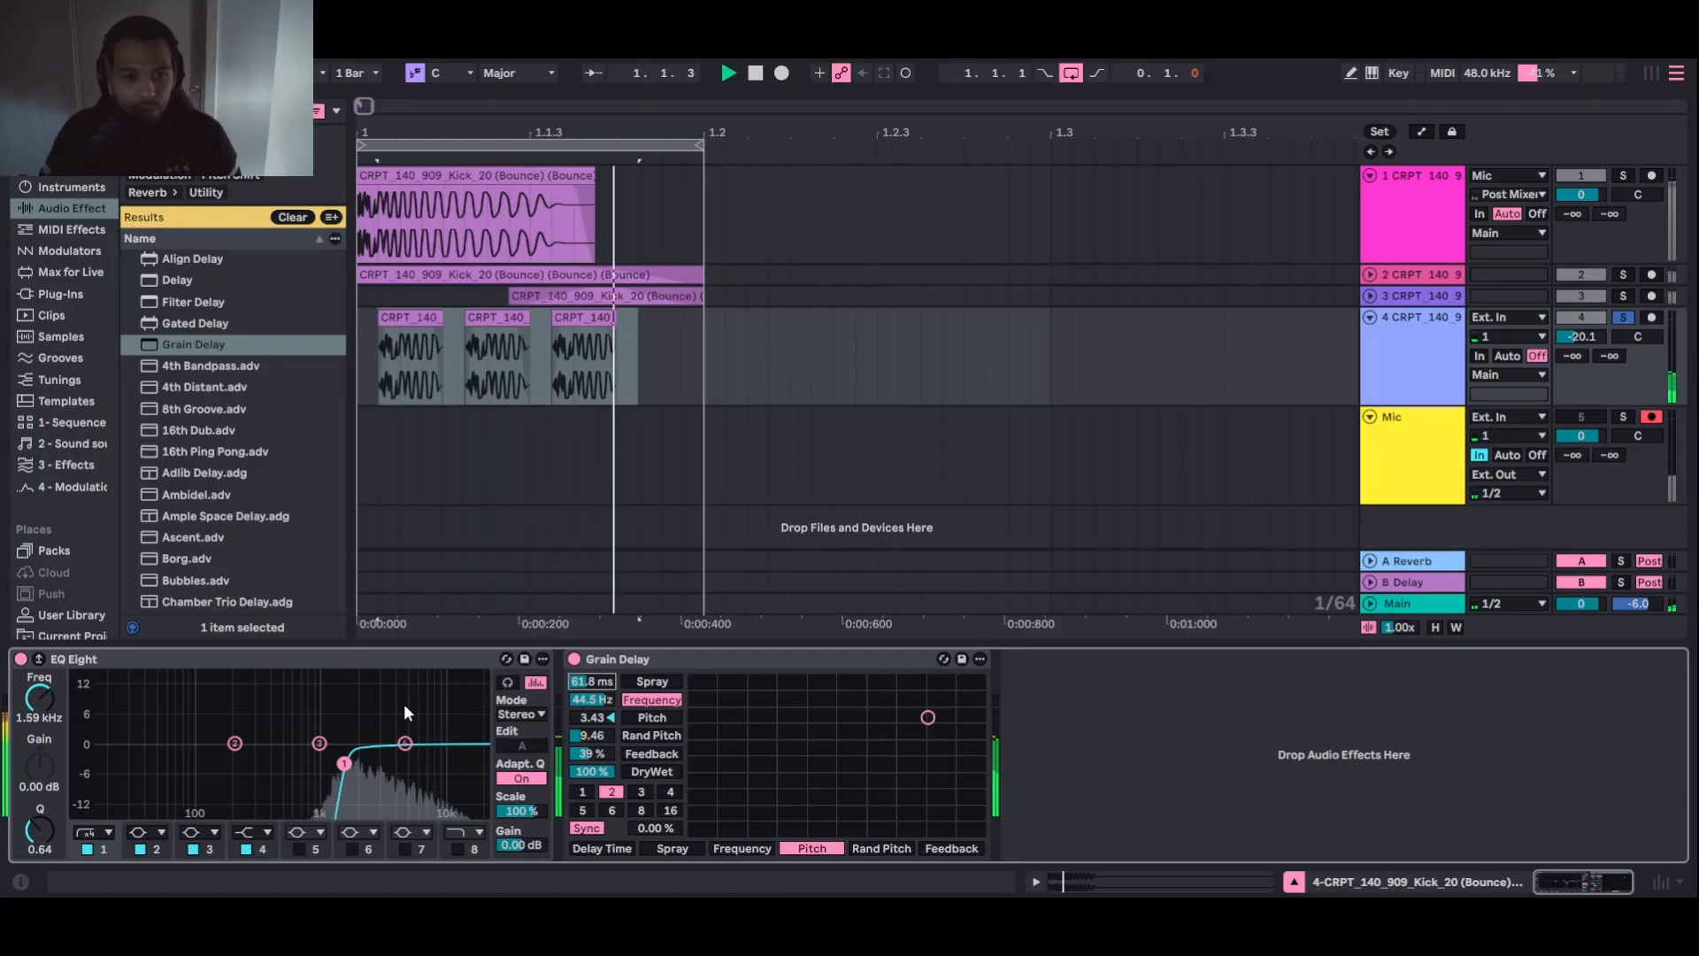
Lower EQ Eight's low cut to 711 Hz with a Q of 0.63, and unsolo track 4 with its volume at -16.7 dB
{"action": "left_click_drag", "start_coordinate": [344, 763], "coordinate": [301, 763]}
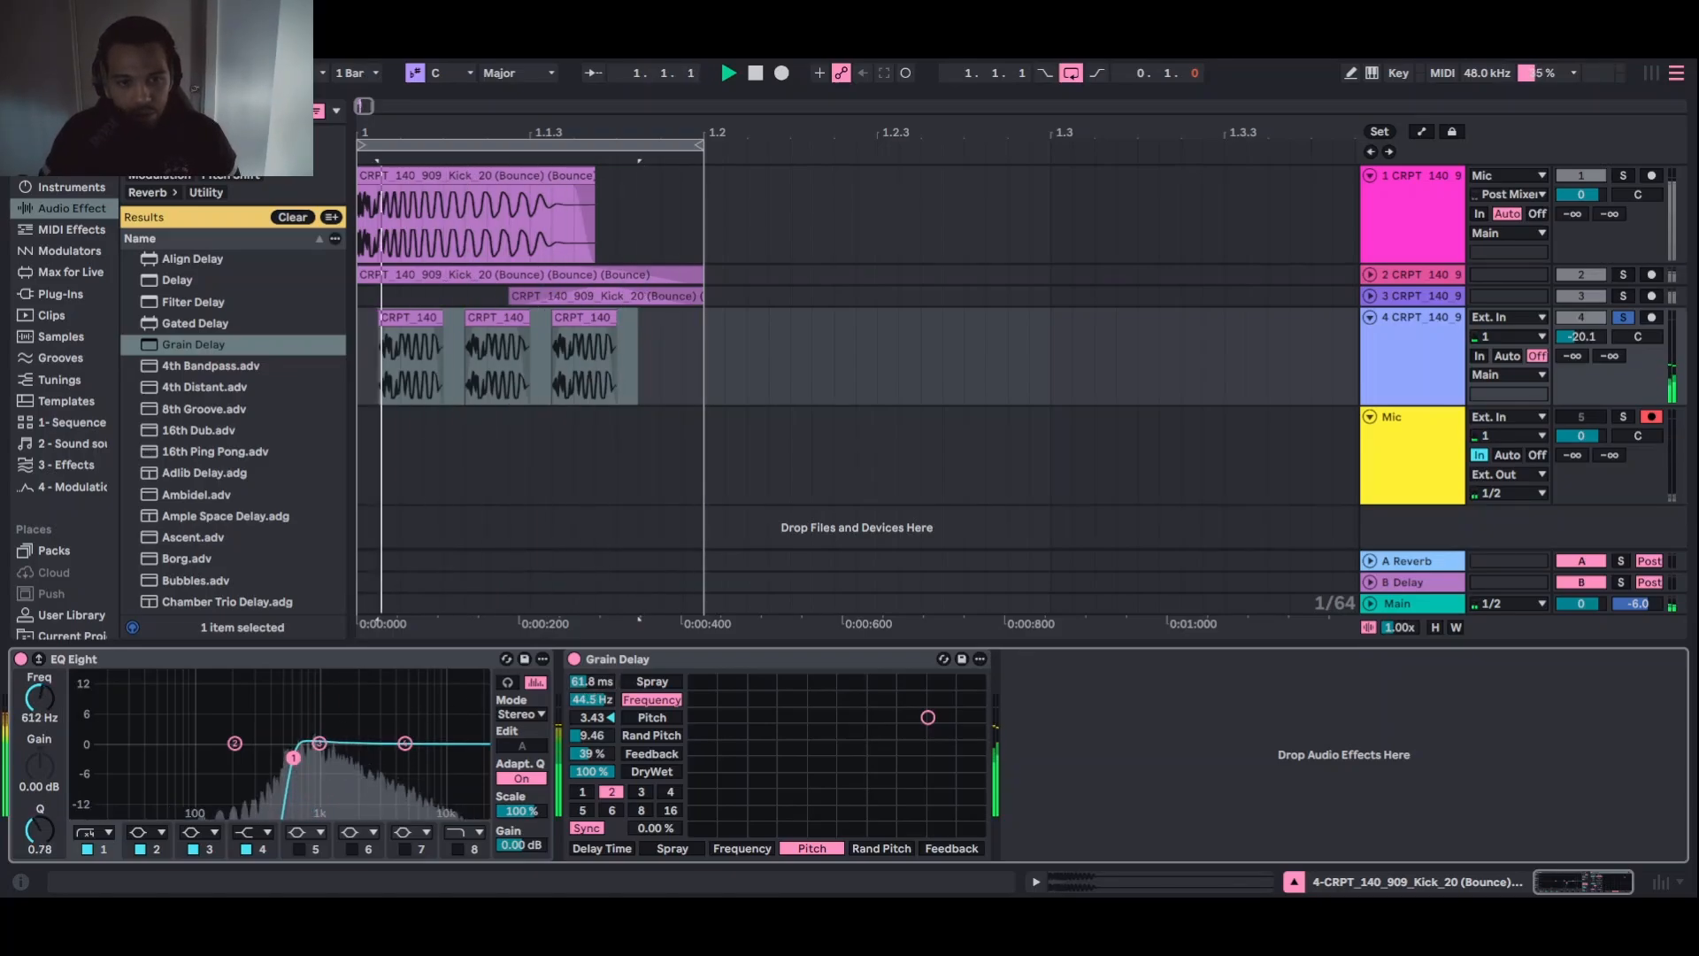
{"action": "left_click", "coordinate": [1629, 316]}
{"action": "left_click_drag", "start_coordinate": [1581, 337], "coordinate": [1581, 322]}
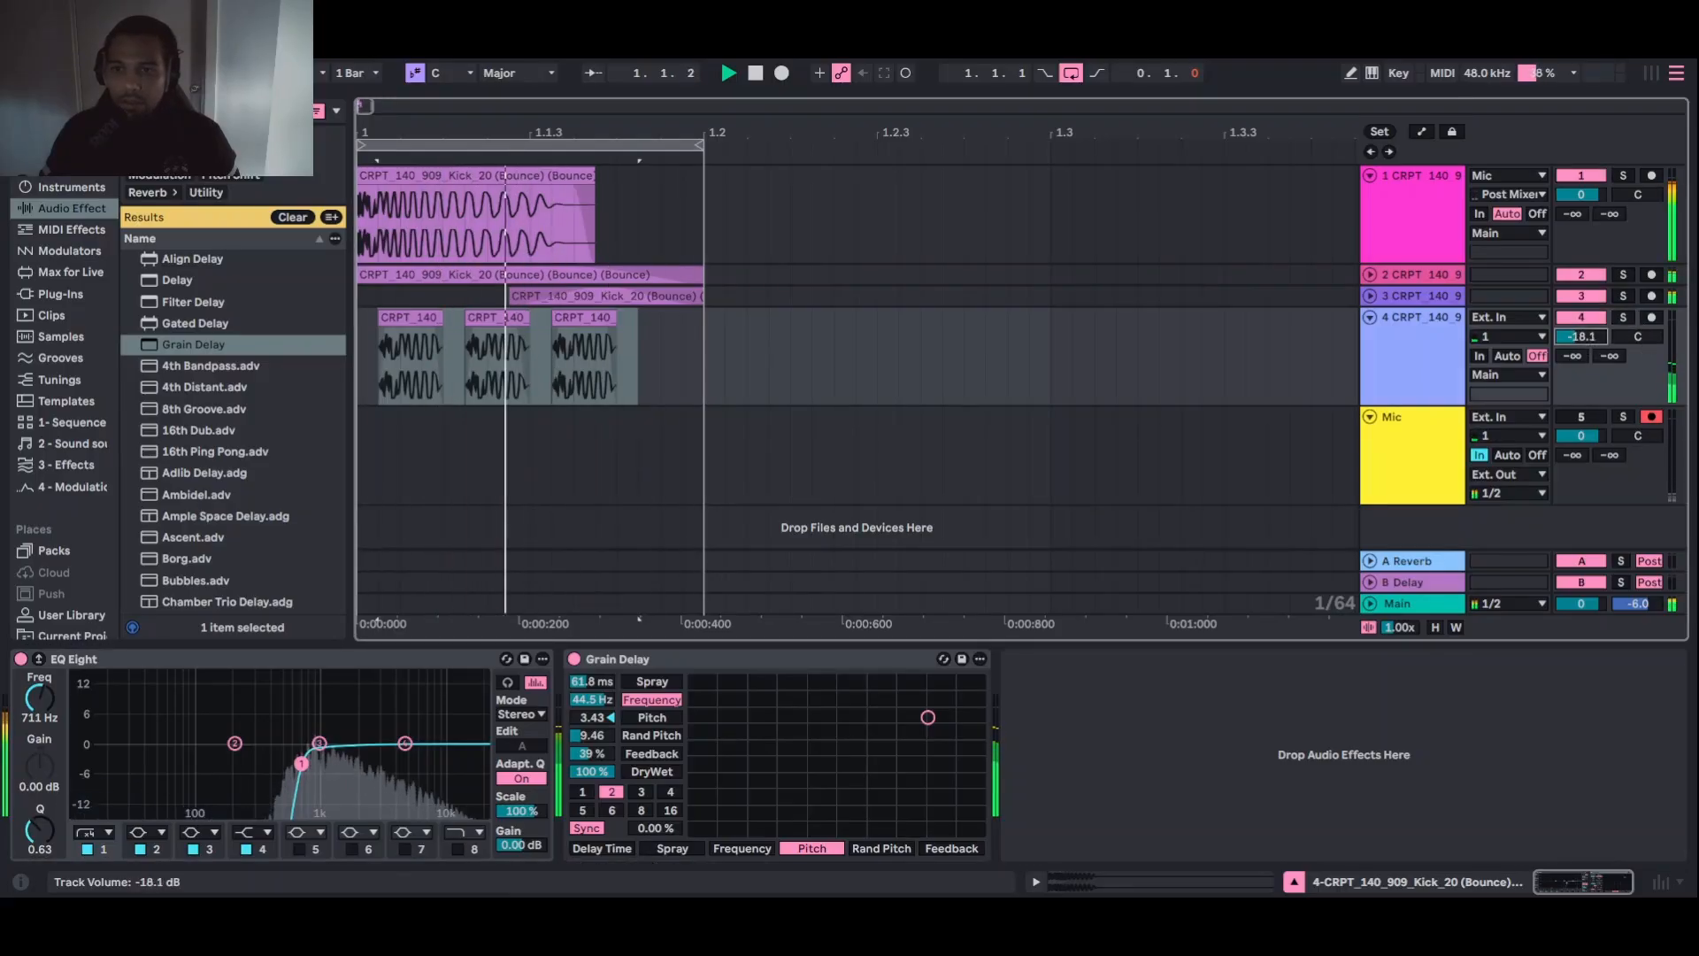
Bypass Grain Delay and shift the three kick slices on track 4 later so the first starts at 1.1.2
{"action": "left_click_drag", "start_coordinate": [406, 318], "coordinate": [431, 329]}
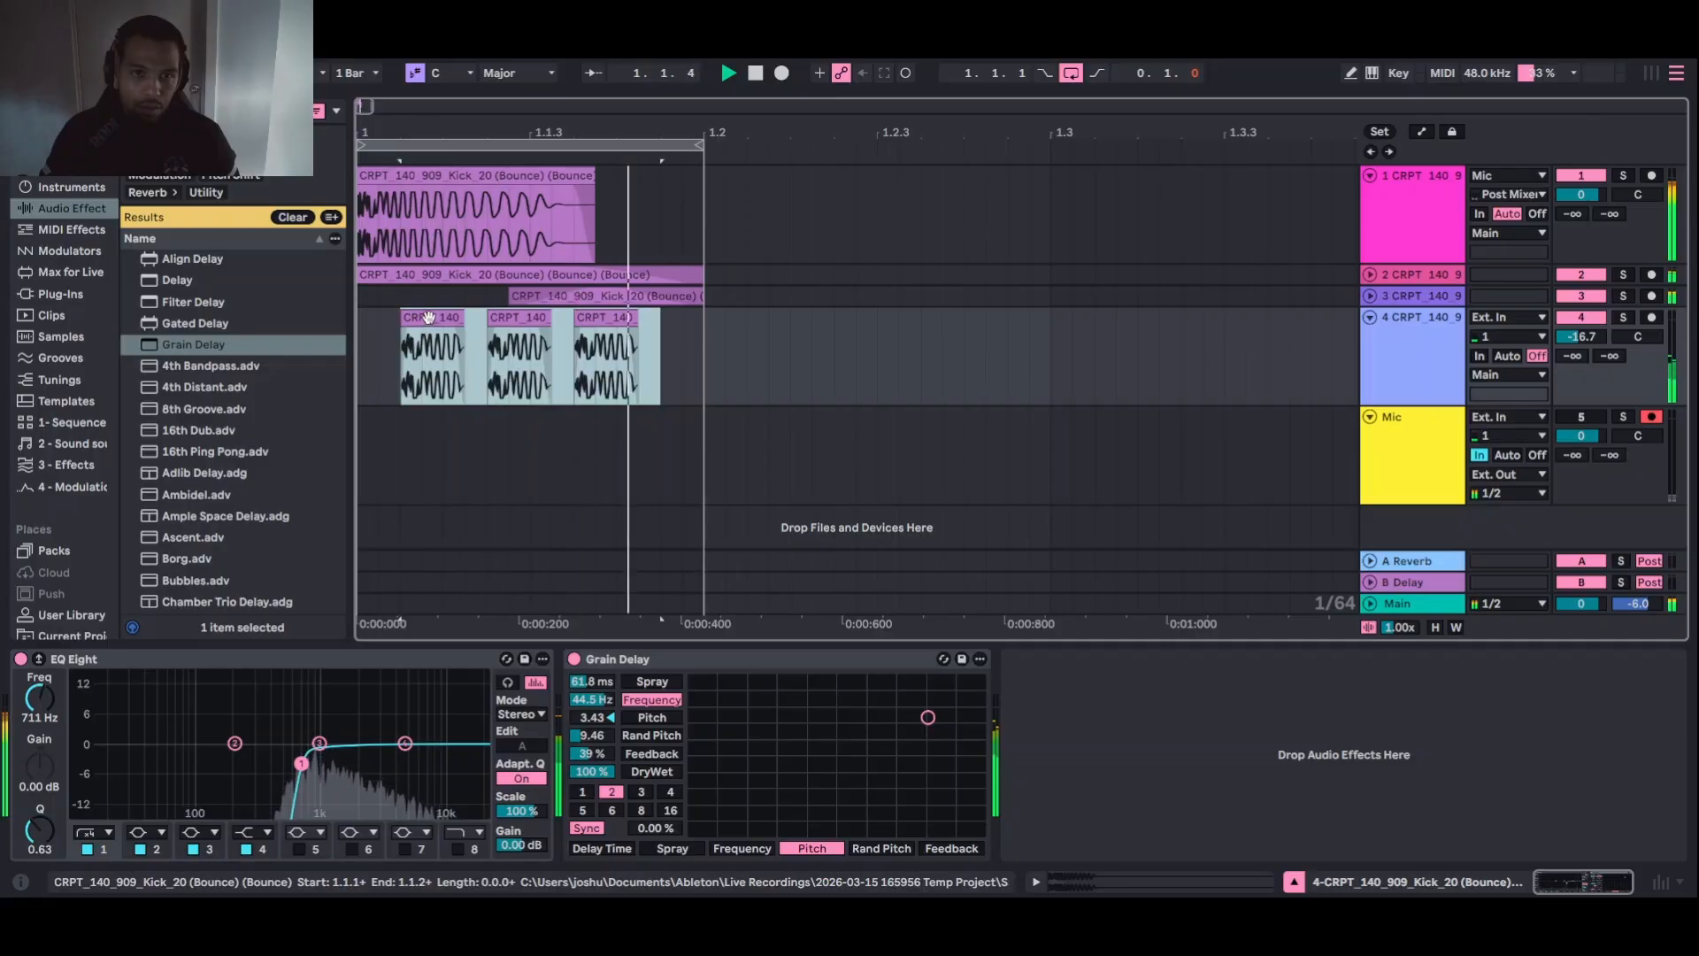
{"action": "left_click", "coordinate": [572, 660]}
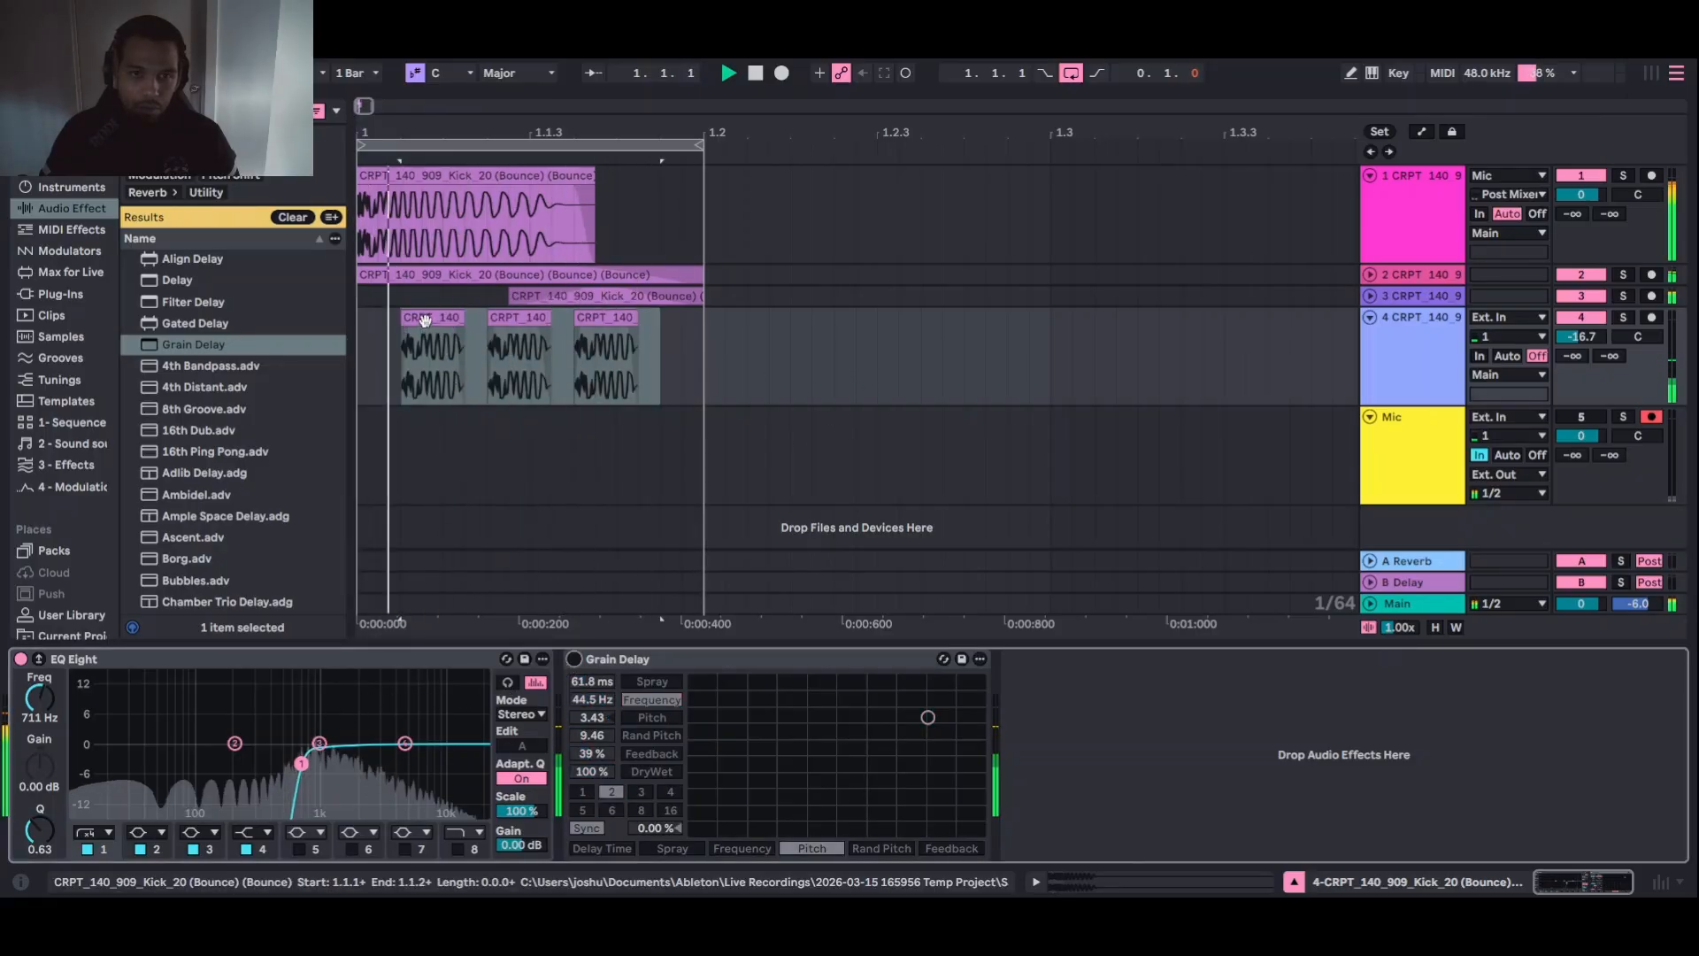
{"action": "left_click_drag", "start_coordinate": [428, 325], "coordinate": [447, 318]}
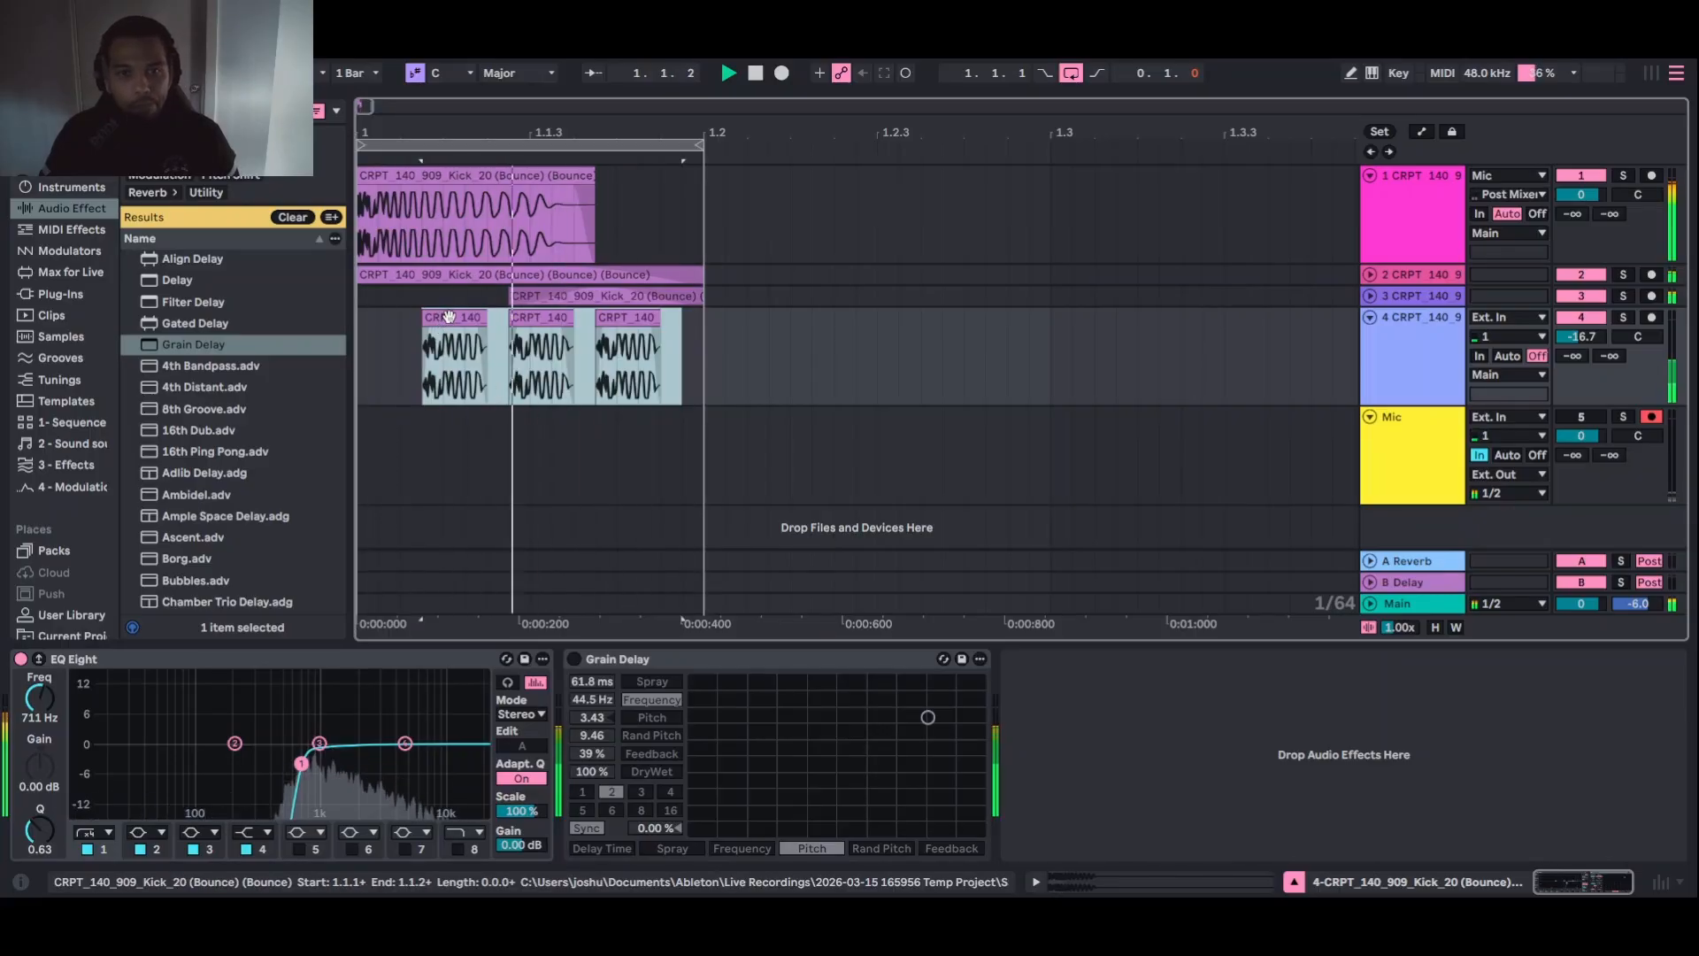
{"action": "left_click_drag", "start_coordinate": [454, 323], "coordinate": [476, 324]}
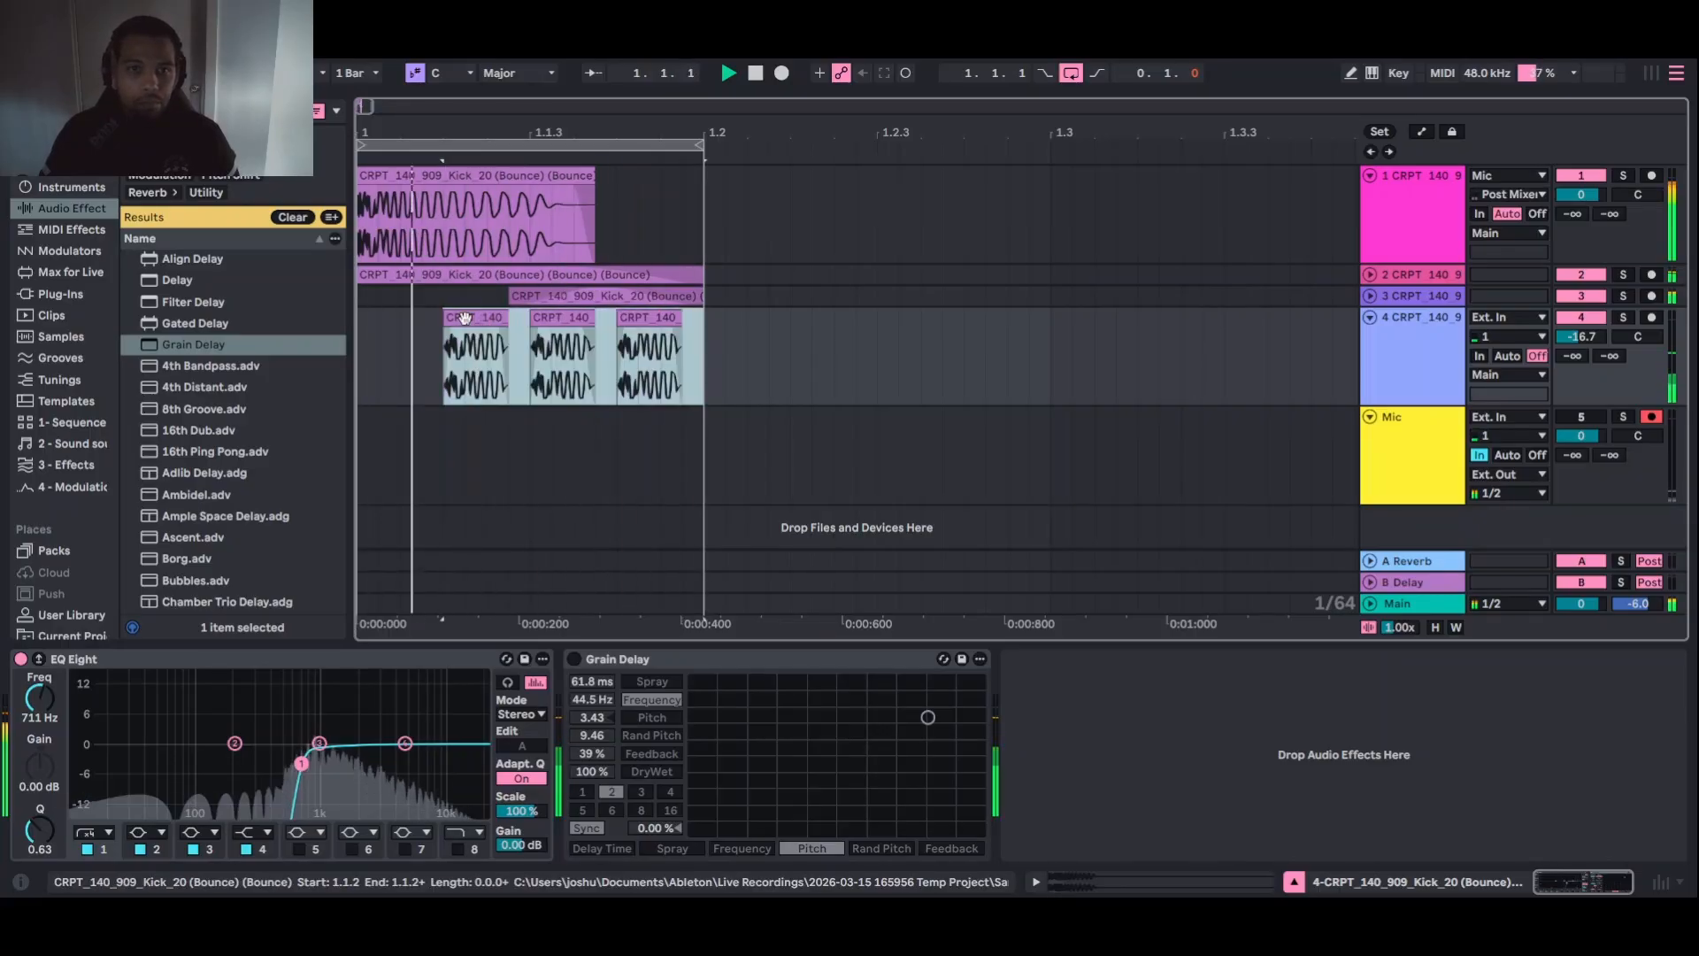
Try Grain Delay again at 43% dry/wet, 0.04 random pitch, 26.8 Hz frequency and 363 ms spray, and remove it from track 4
{"action": "left_click", "coordinate": [574, 659]}
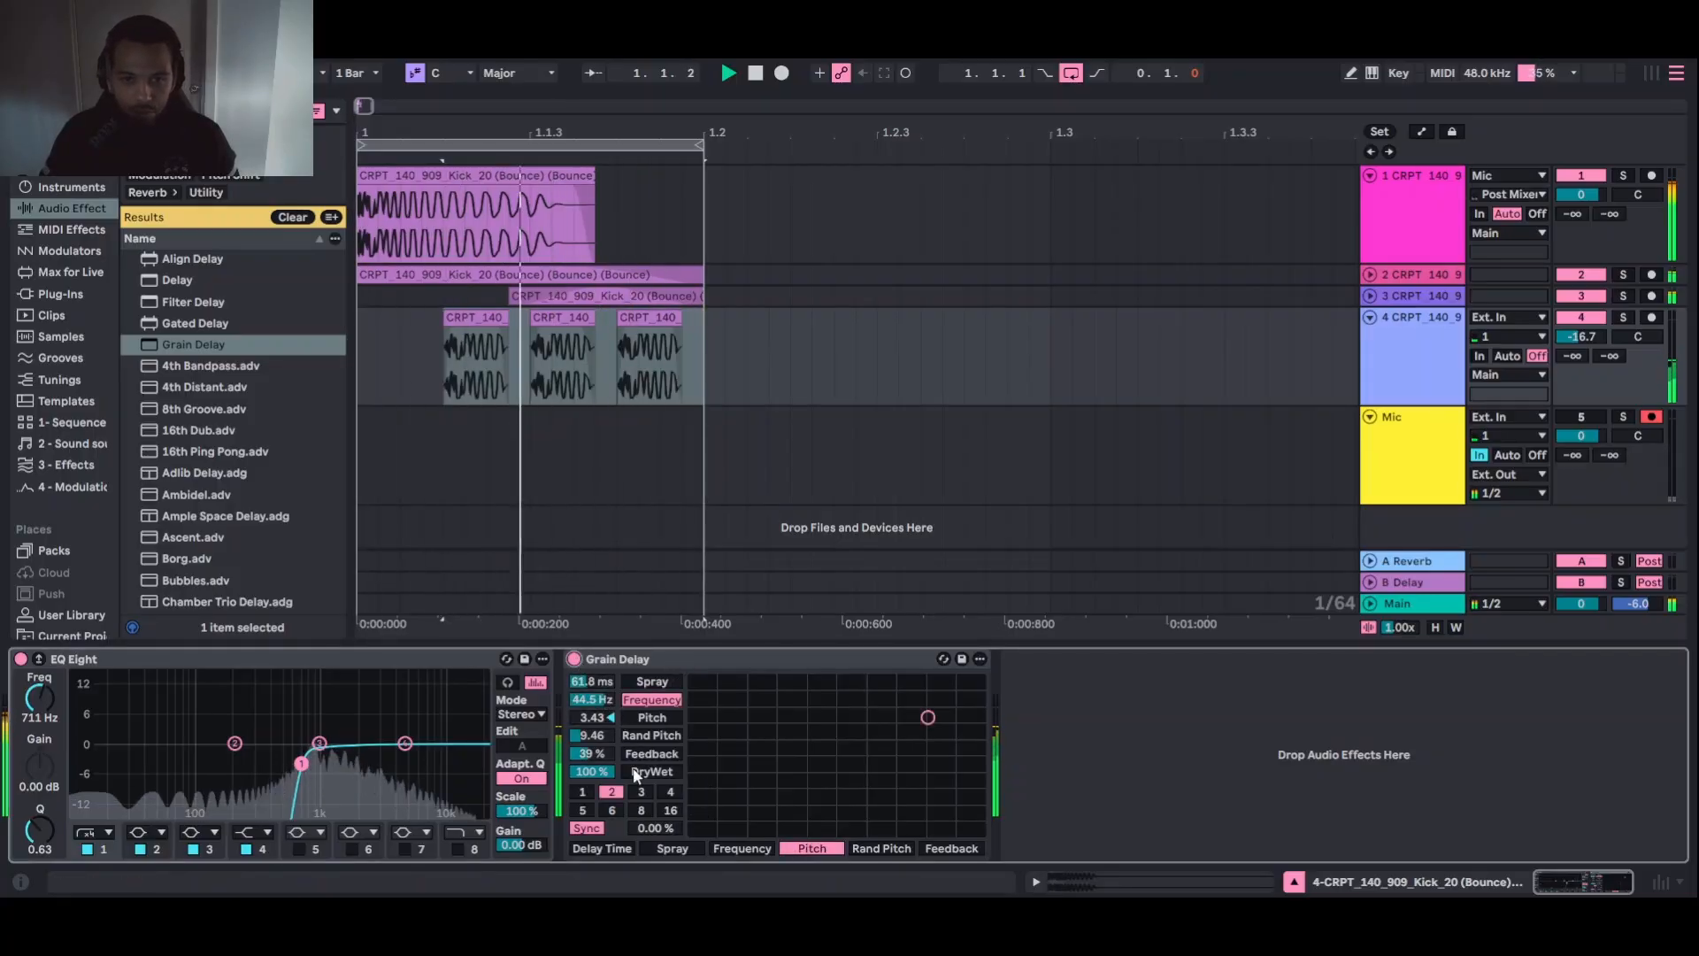
{"action": "left_click_drag", "start_coordinate": [598, 776], "coordinate": [598, 827]}
{"action": "left_click_drag", "start_coordinate": [605, 736], "coordinate": [605, 770]}
{"action": "left_click_drag", "start_coordinate": [606, 701], "coordinate": [599, 651]}
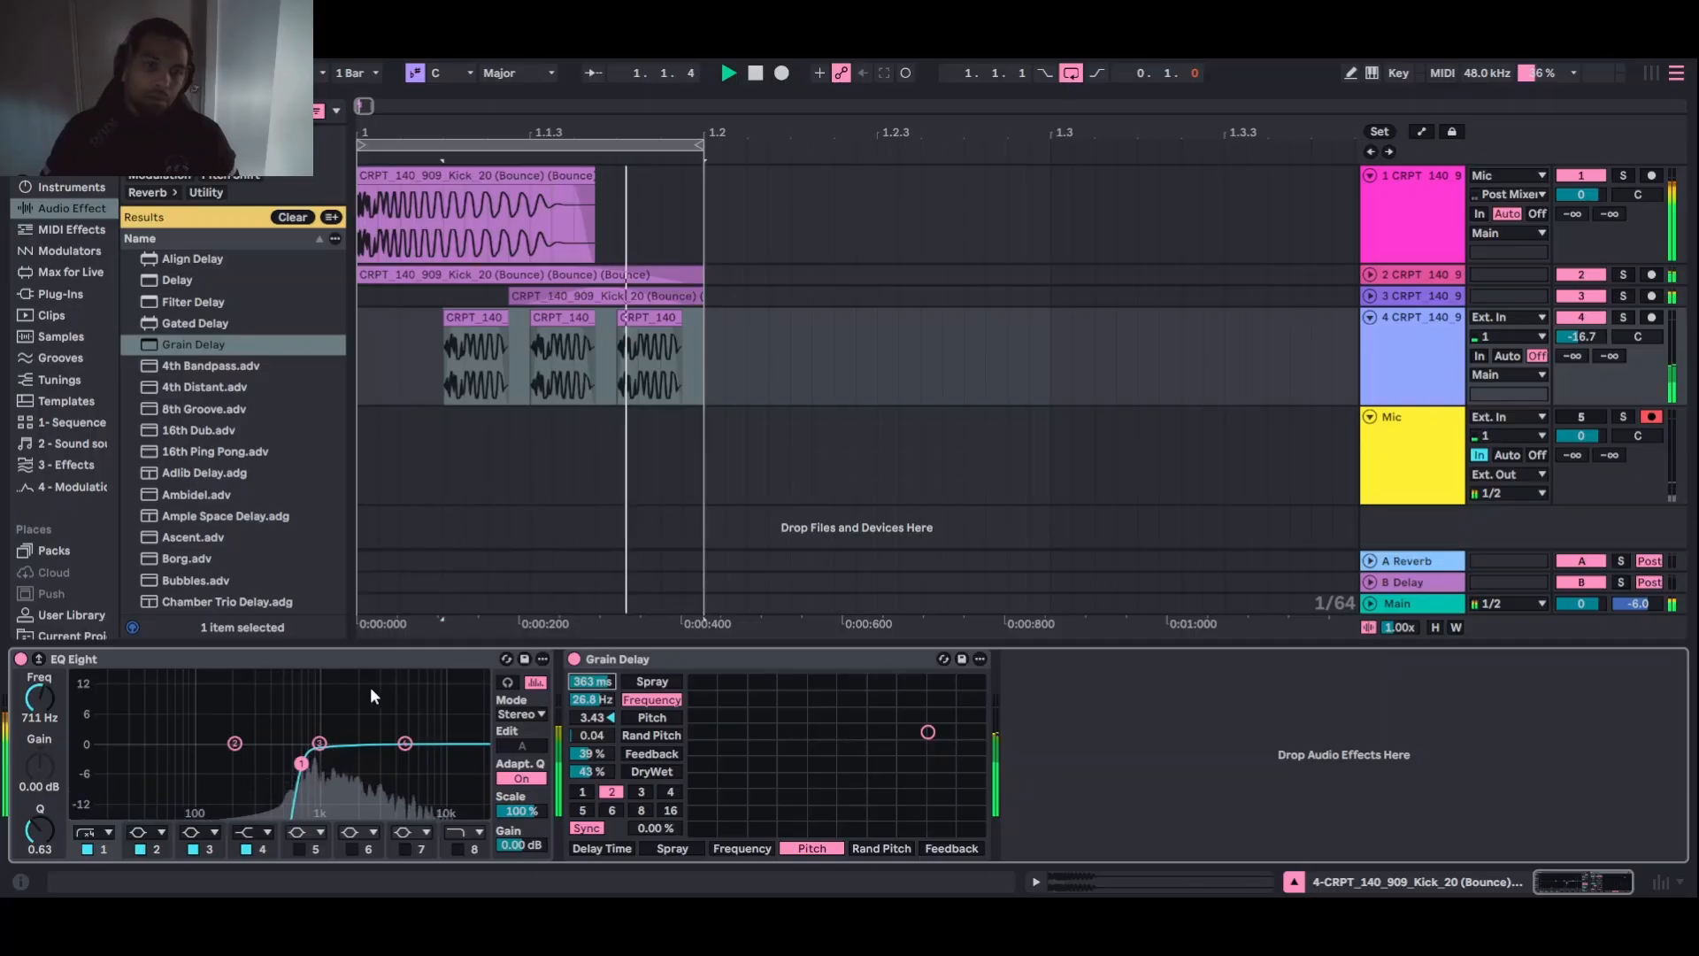
{"action": "left_click", "coordinate": [818, 670]}
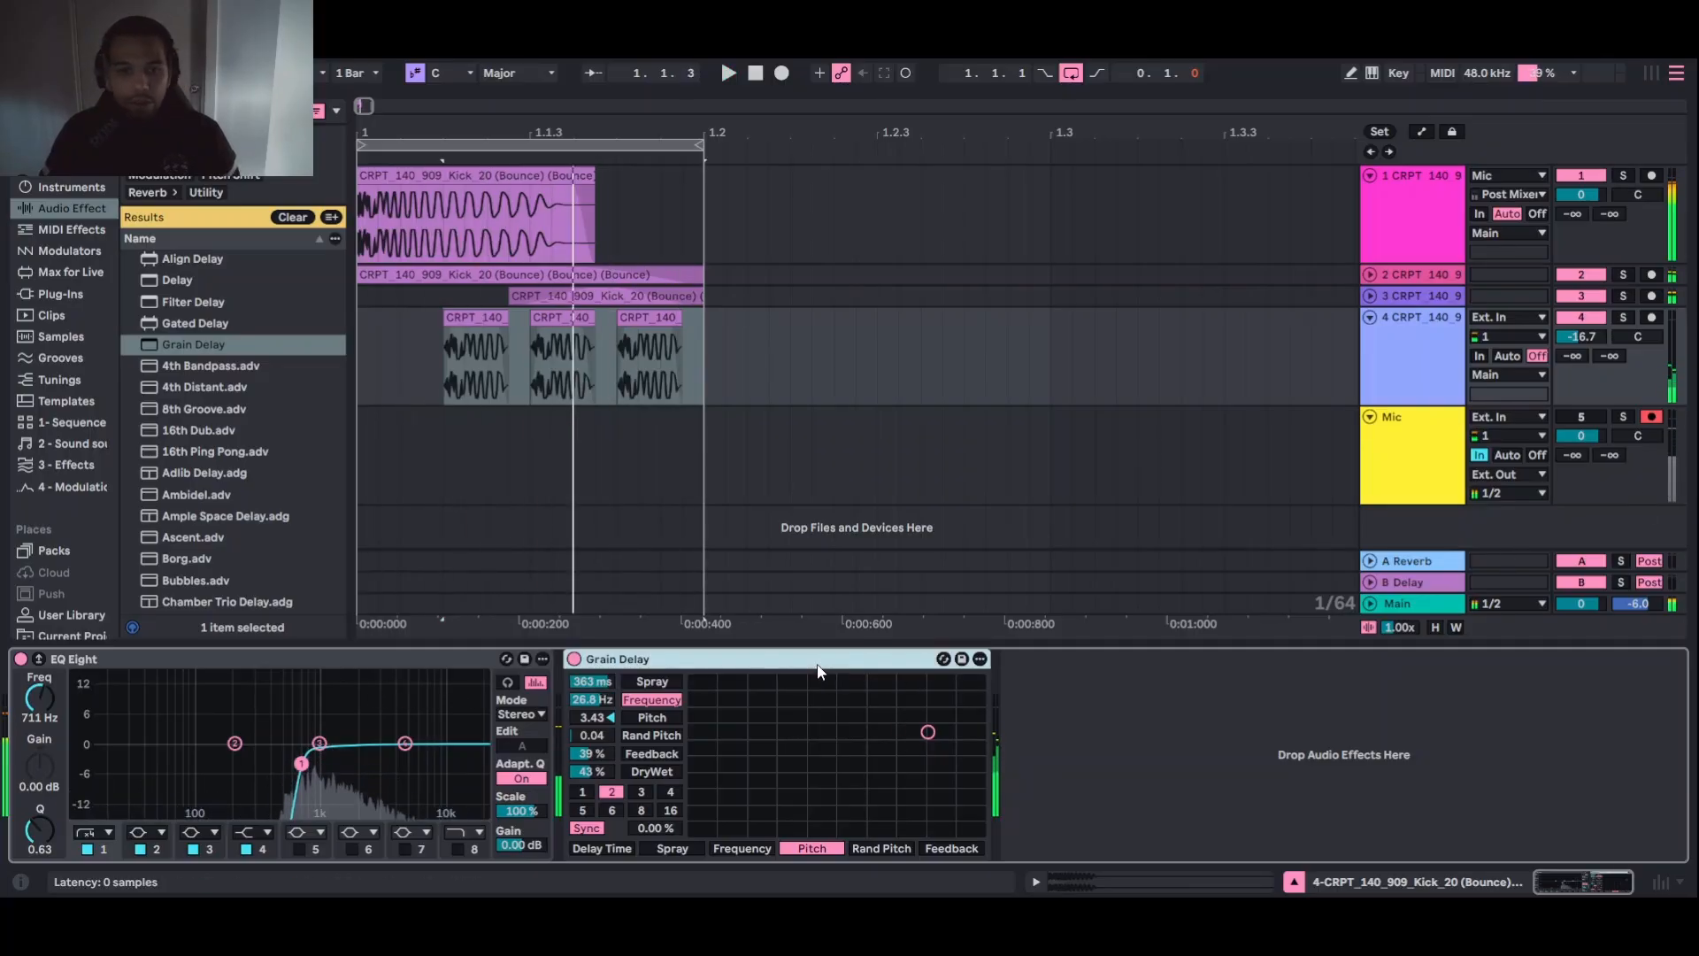
{"action": "key", "text": "Delete"}
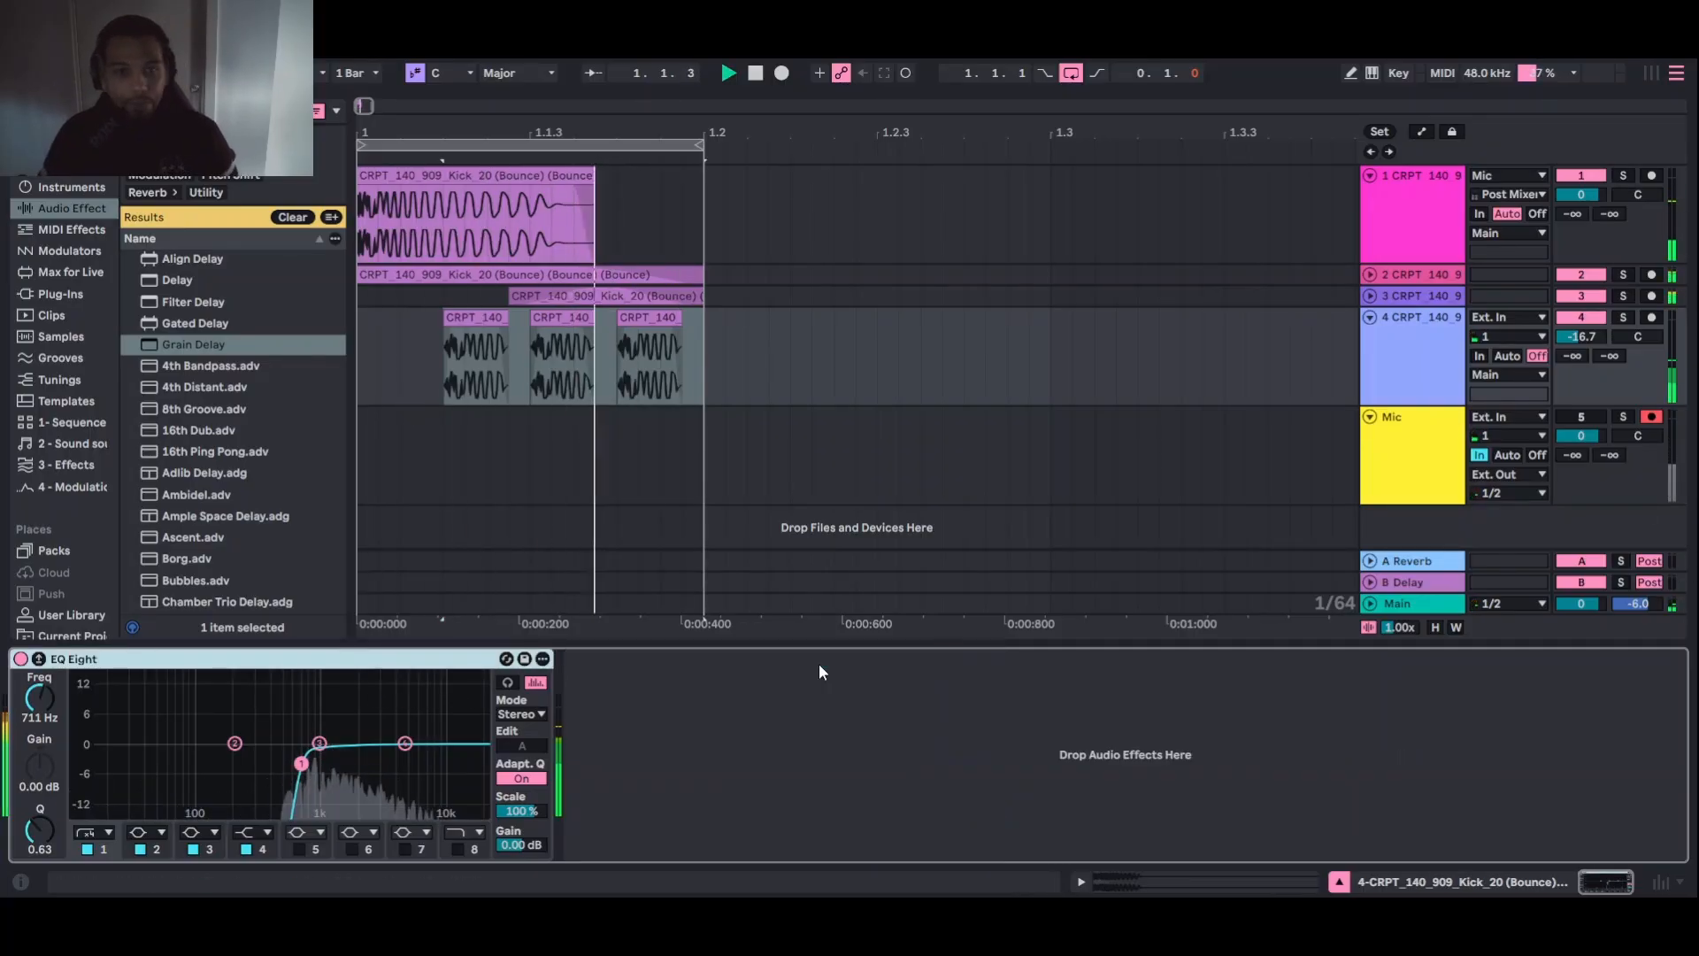
Lower EQ Eight's low cut to 27.8 Hz and enable band 8 as a high cut at 199 Hz
{"action": "left_click_drag", "start_coordinate": [302, 763], "coordinate": [129, 759]}
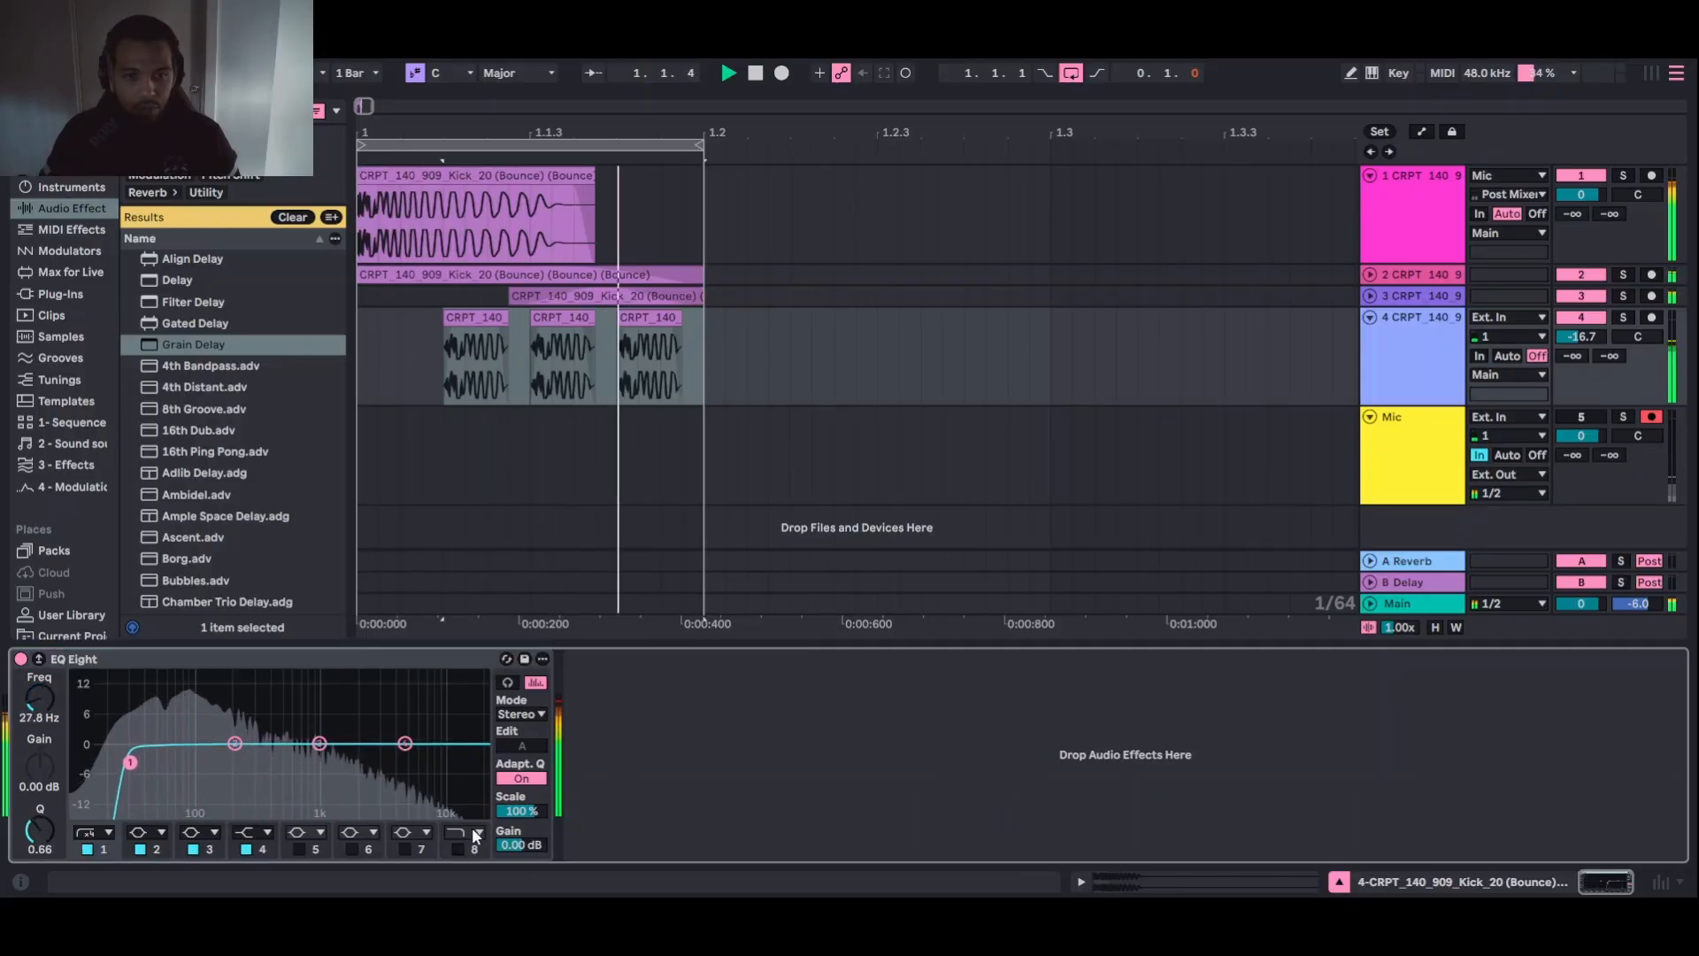
{"action": "left_click", "coordinate": [458, 850]}
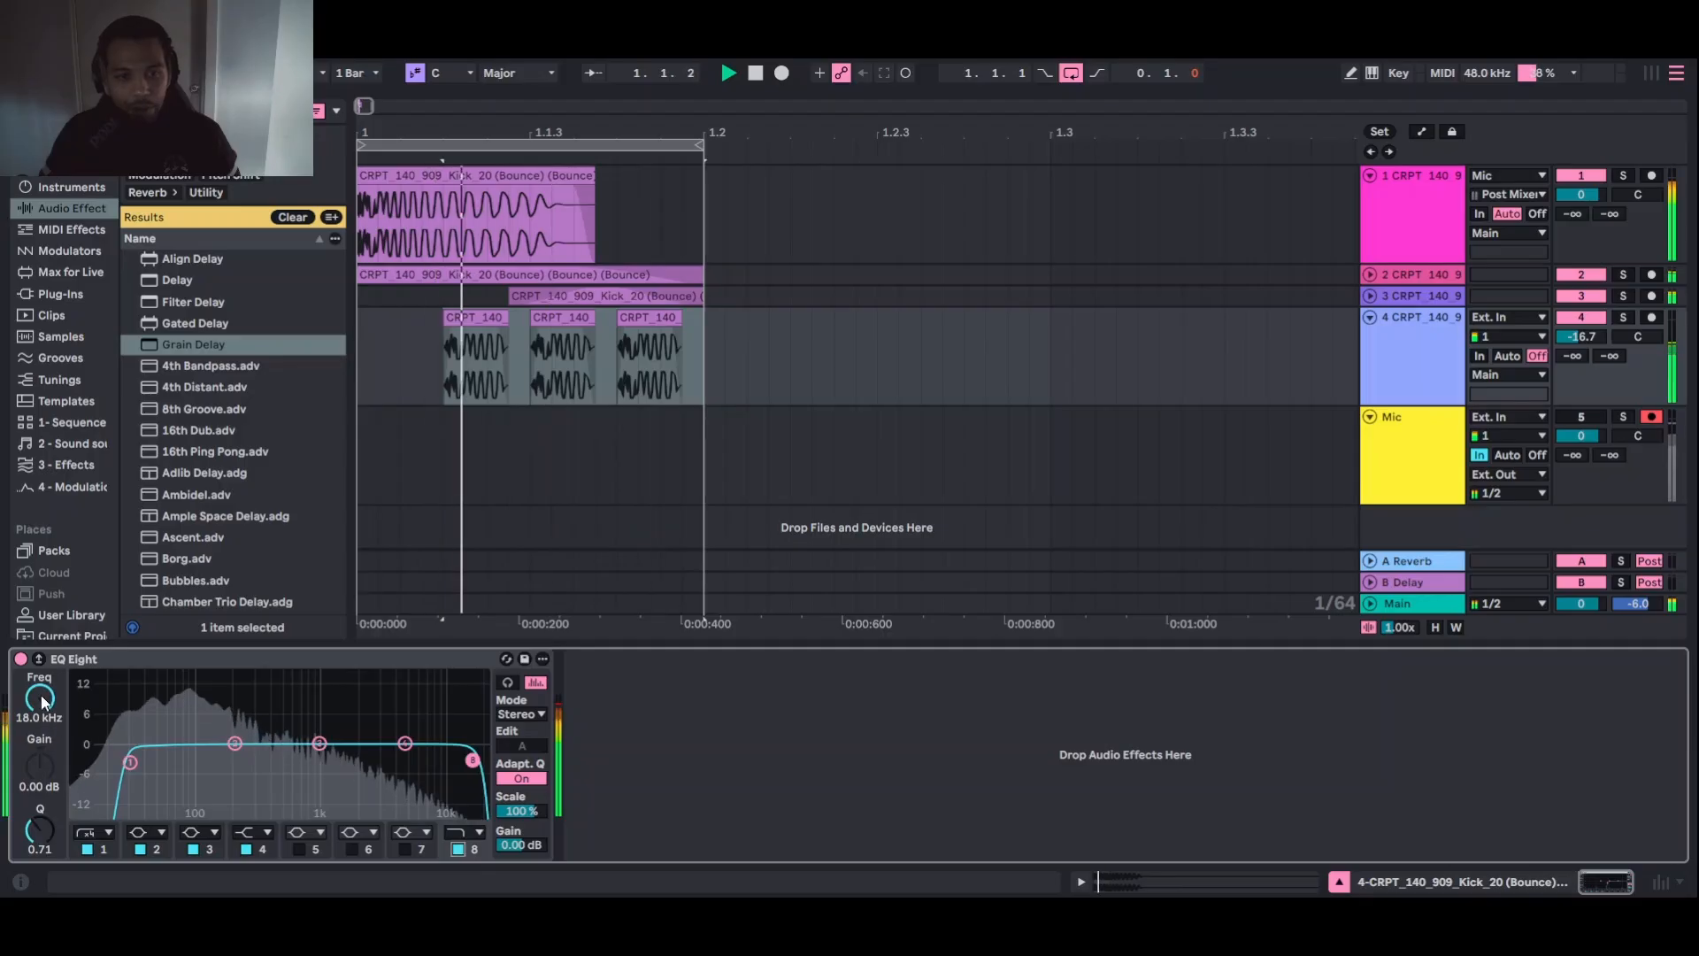
{"action": "left_click_drag", "start_coordinate": [43, 702], "coordinate": [92, 784]}
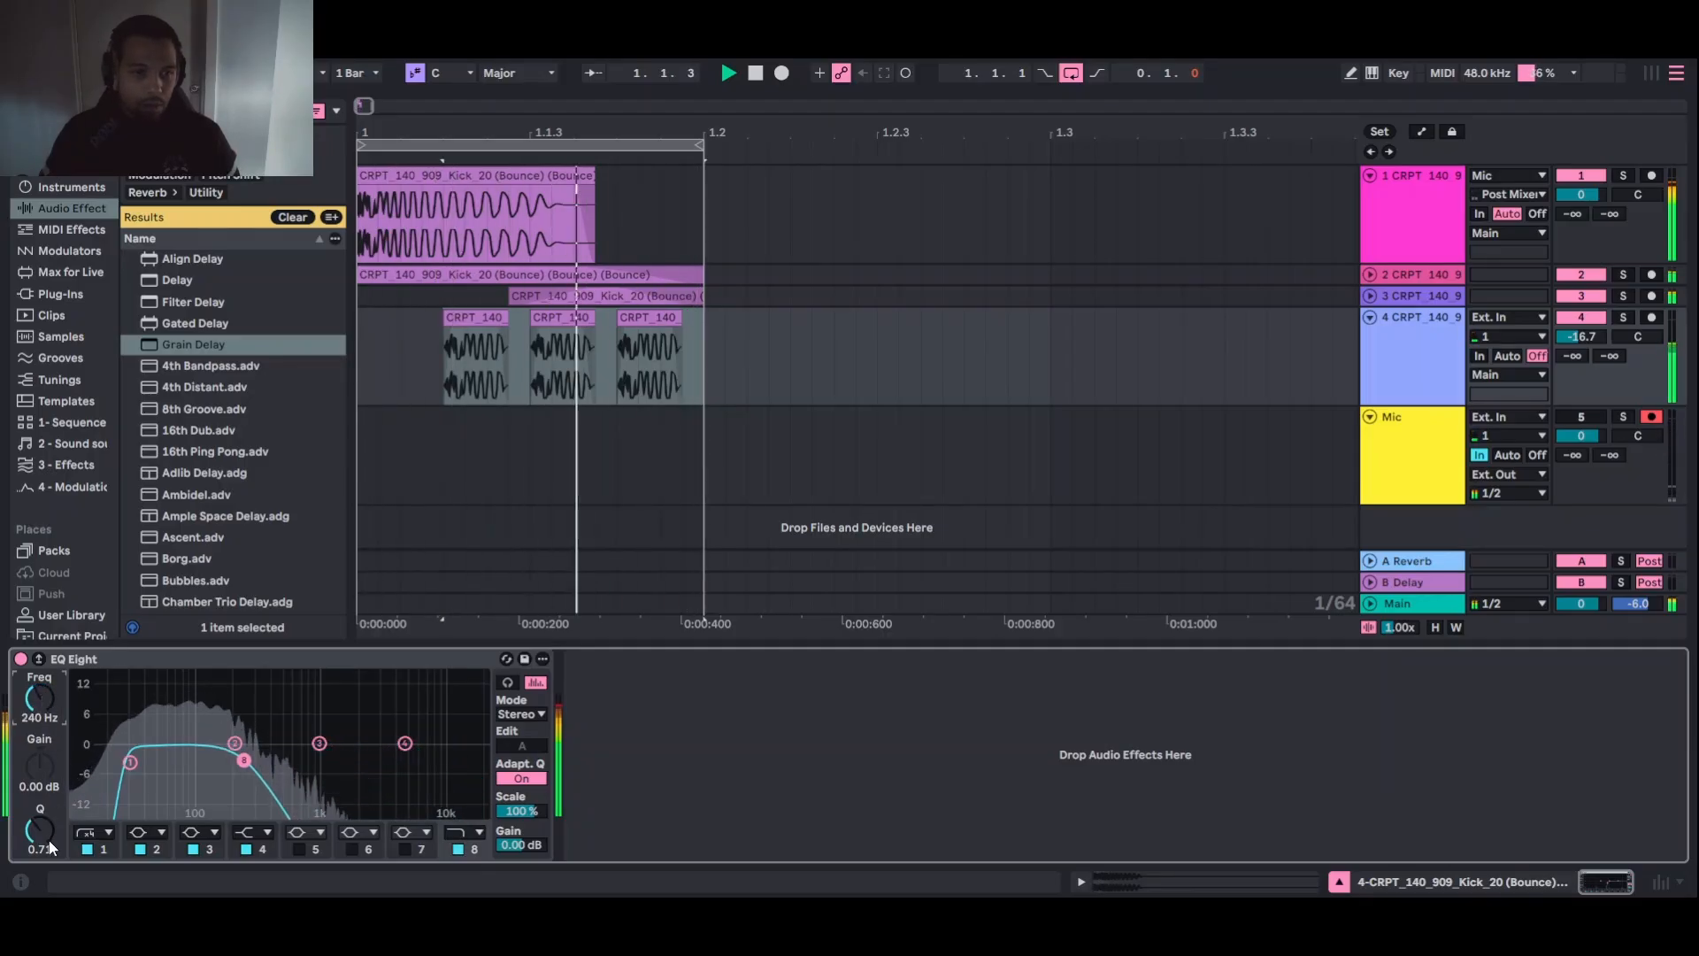
{"action": "left_click_drag", "start_coordinate": [39, 703], "coordinate": [39, 741]}
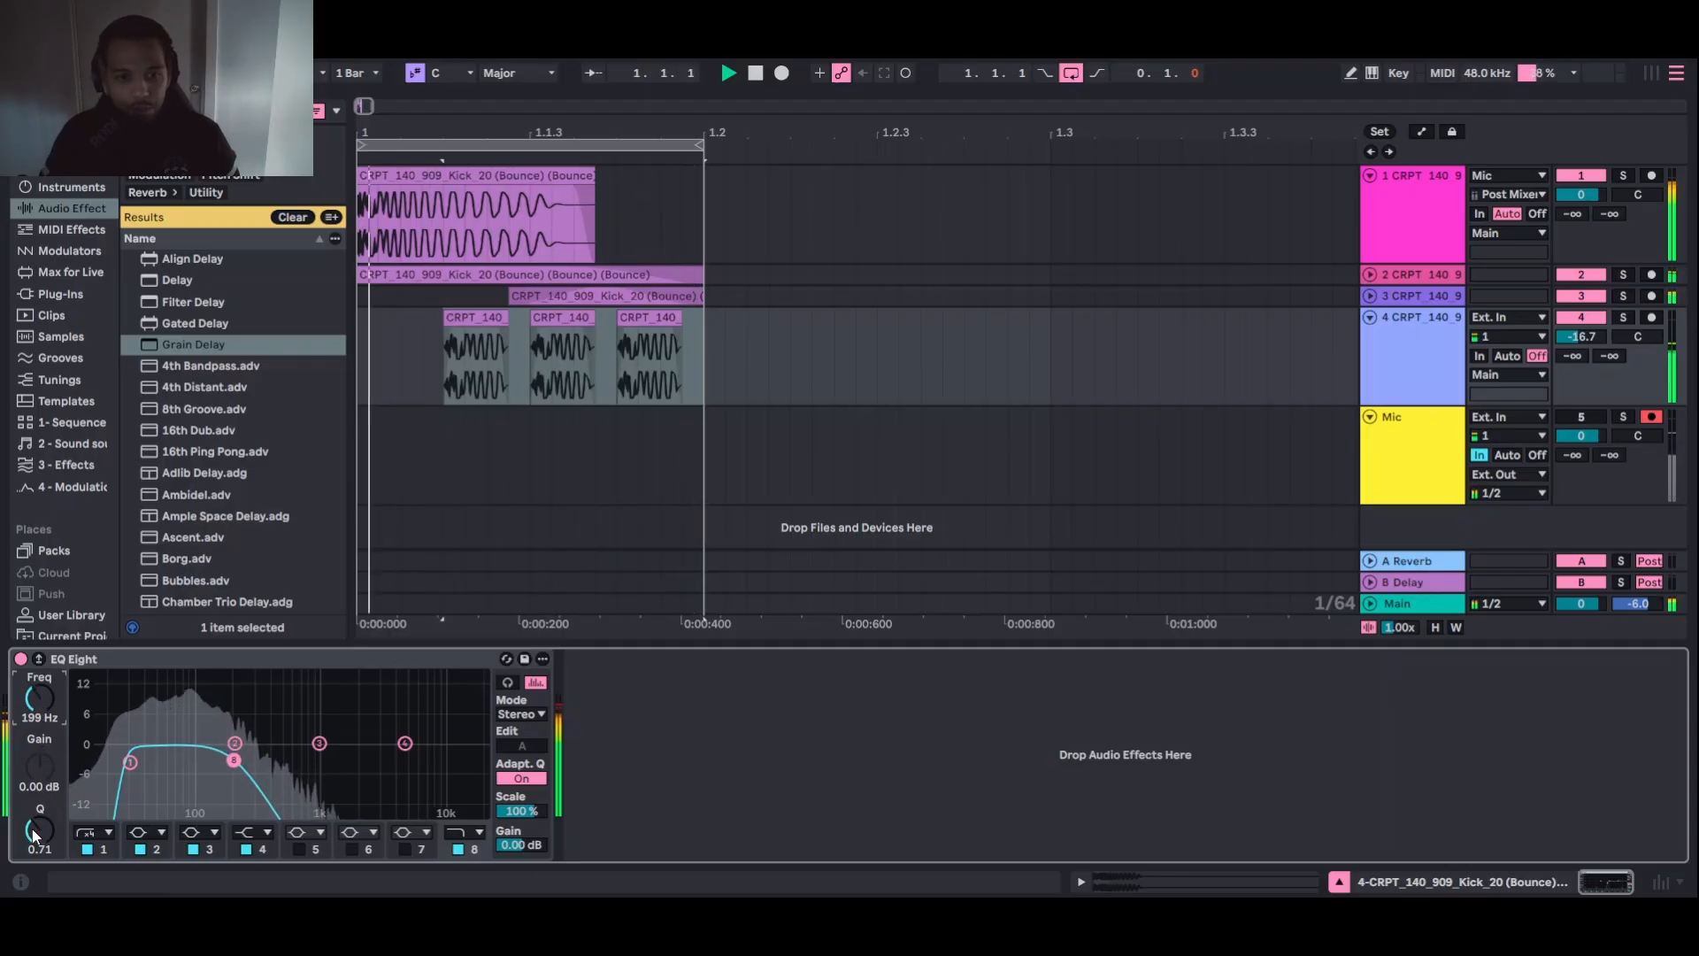
Raise EQ Eight's low cut to just below 100 Hz and set the high cut to 261 Hz with a Q of 0.61
{"action": "left_click", "coordinate": [104, 849]}
{"action": "left_click_drag", "start_coordinate": [45, 831], "coordinate": [45, 848]}
{"action": "left_click_drag", "start_coordinate": [44, 703], "coordinate": [44, 681]}
{"action": "left_click_drag", "start_coordinate": [232, 764], "coordinate": [249, 764]}
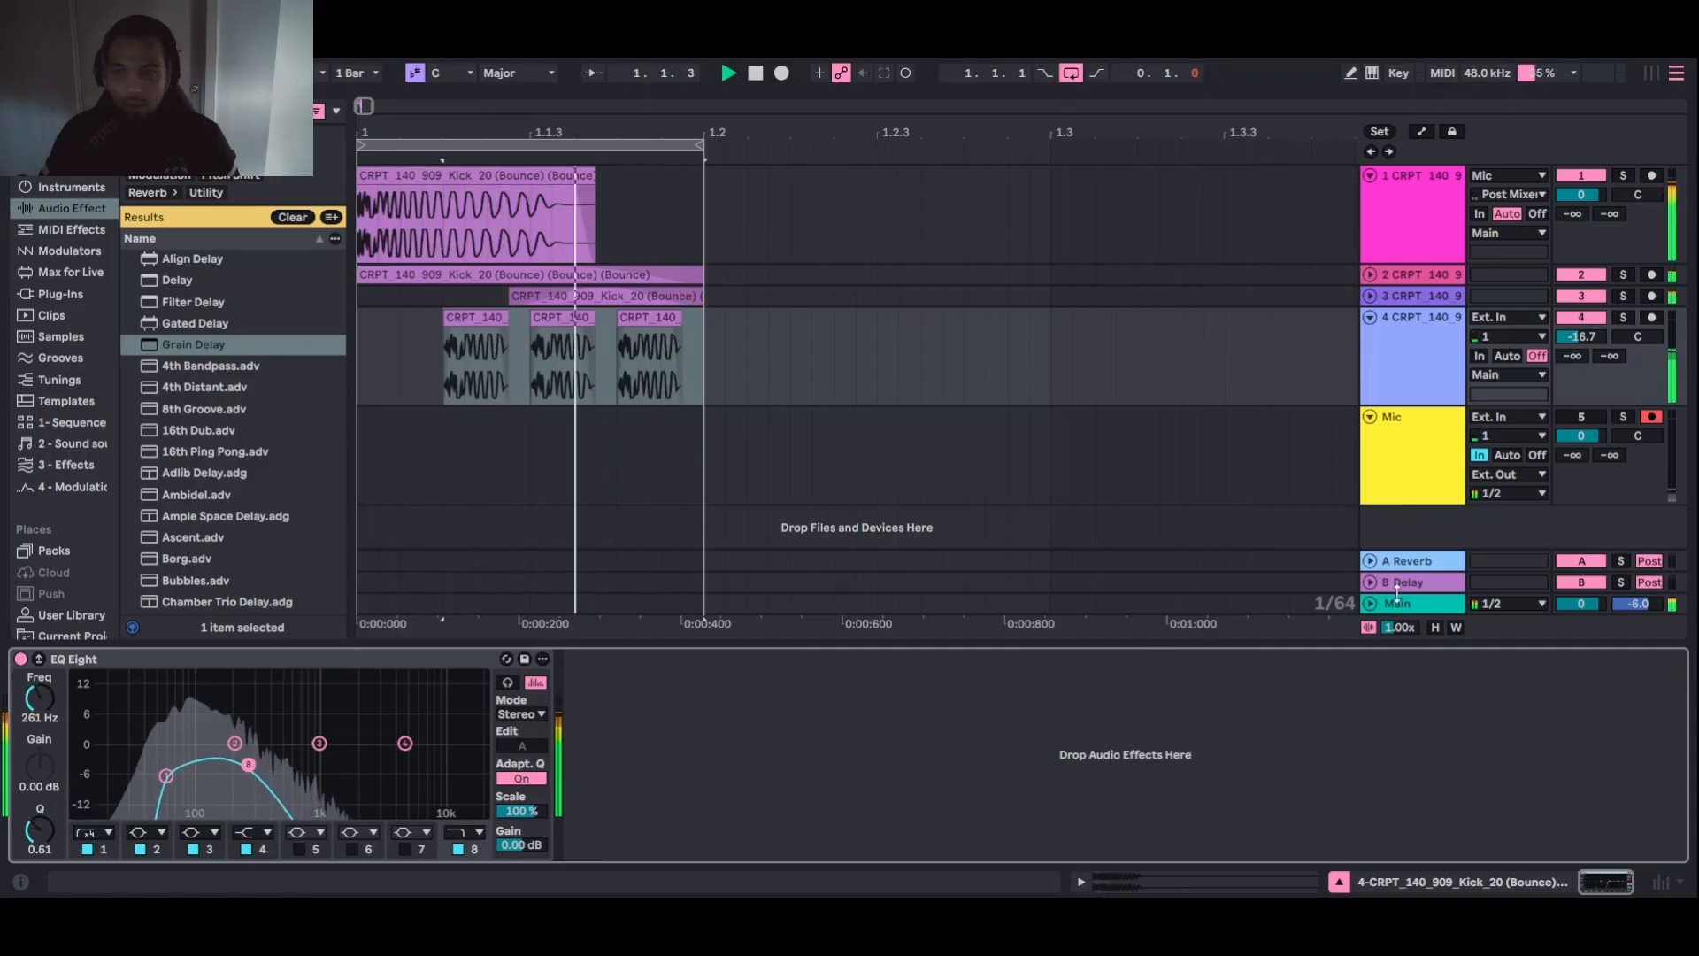
Solo track 4 to set the high cut to 206 Hz with a Q of 0.56, and compare it within the full mix
{"action": "left_click", "coordinate": [1623, 317]}
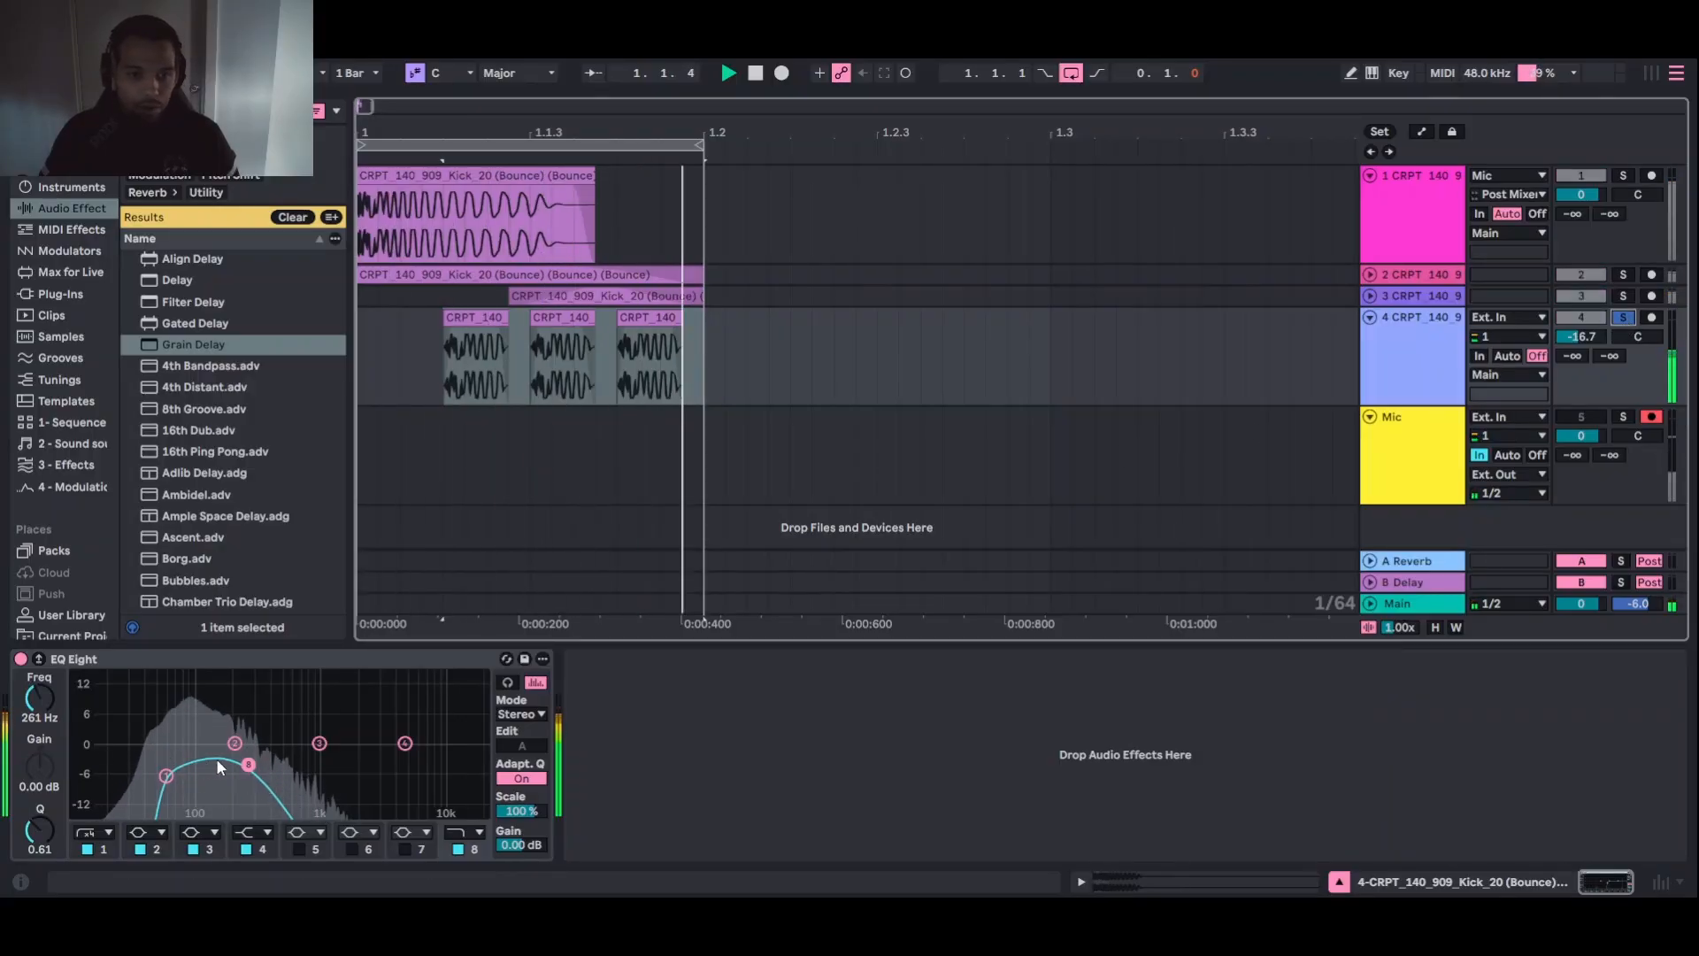
{"action": "left_click_drag", "start_coordinate": [249, 764], "coordinate": [235, 766]}
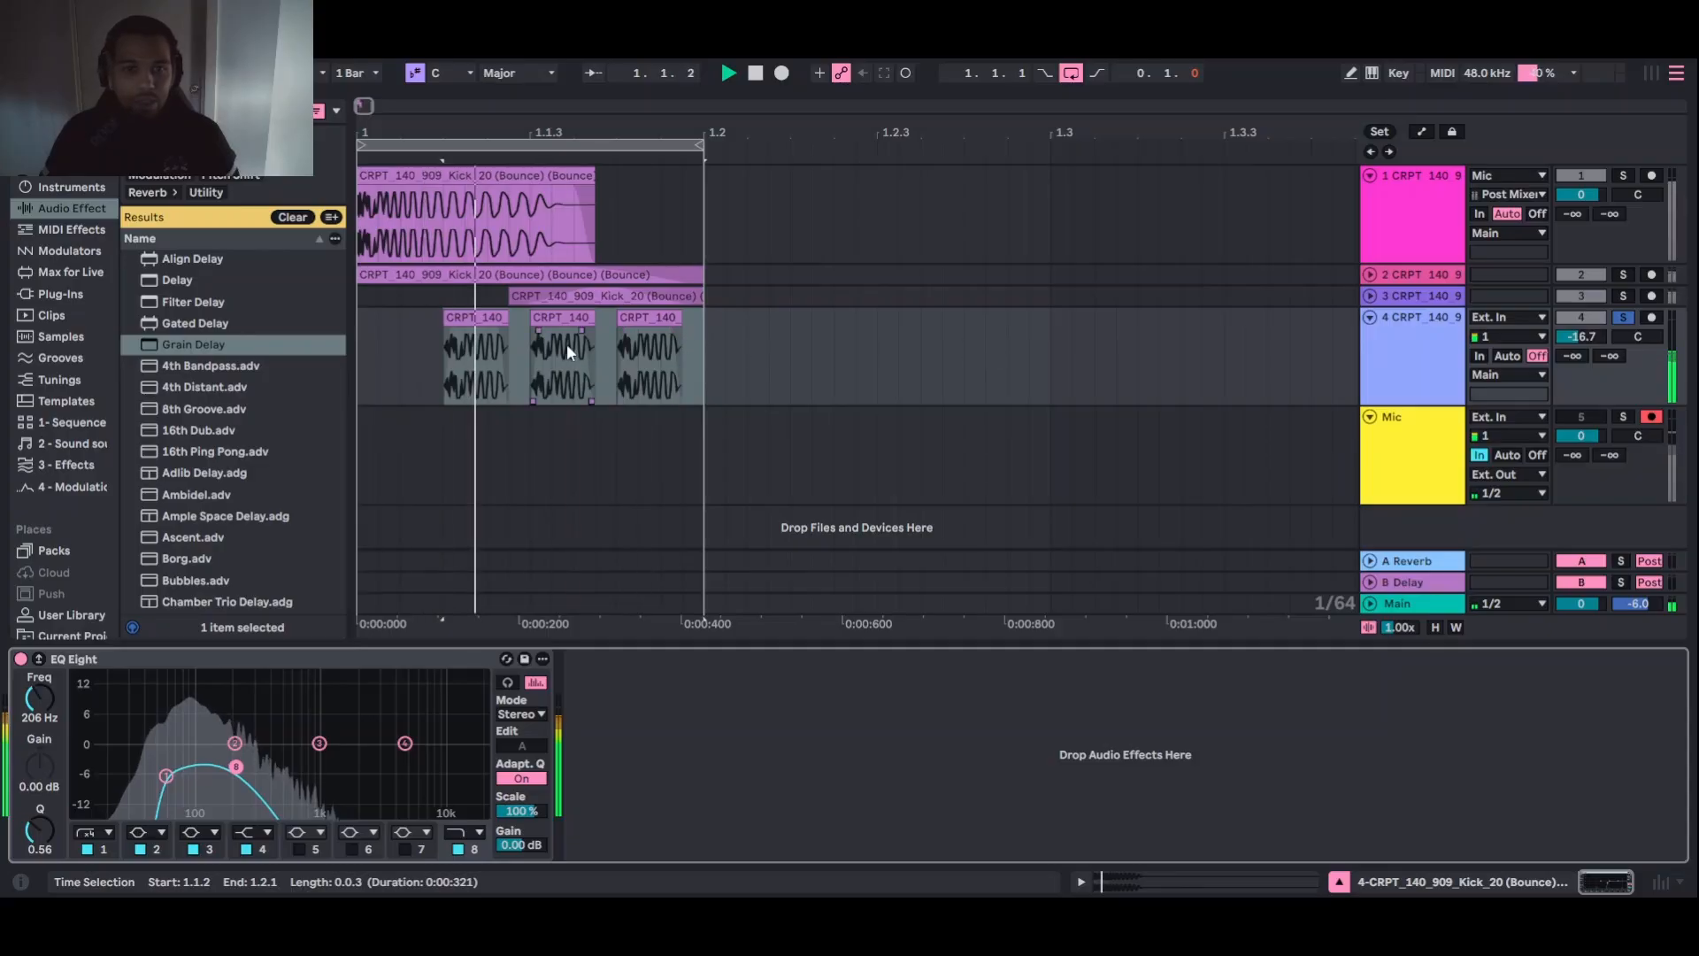
{"action": "left_click", "coordinate": [1623, 316]}
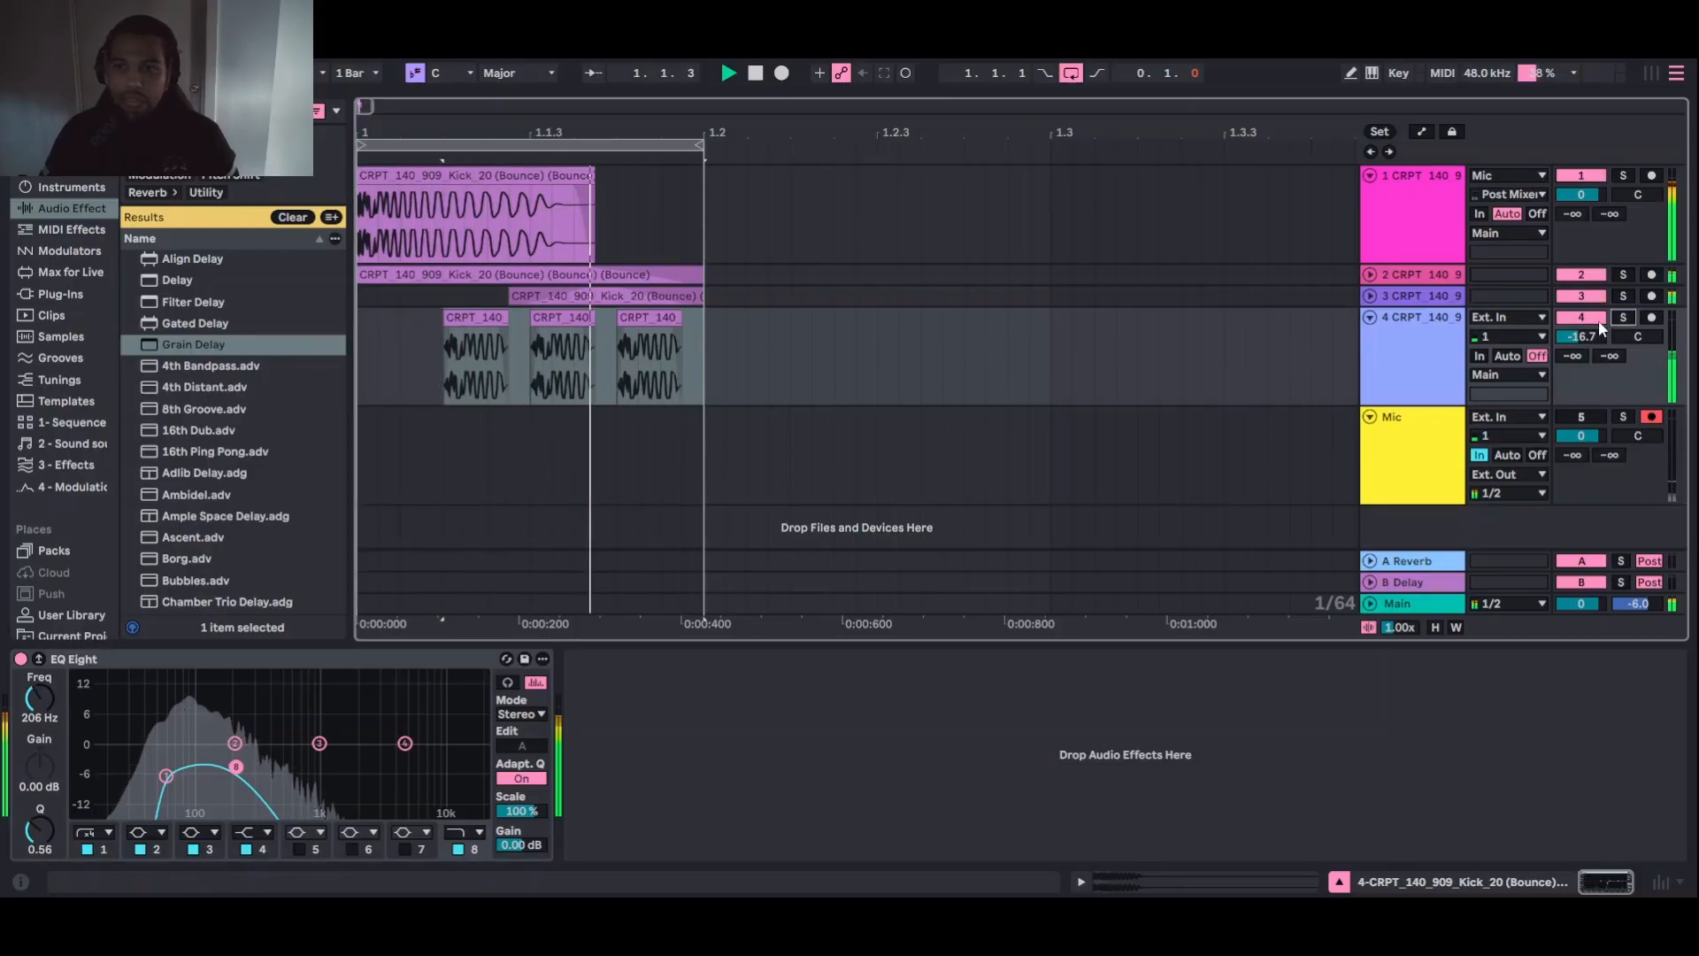
{"action": "left_click", "coordinate": [1597, 317]}
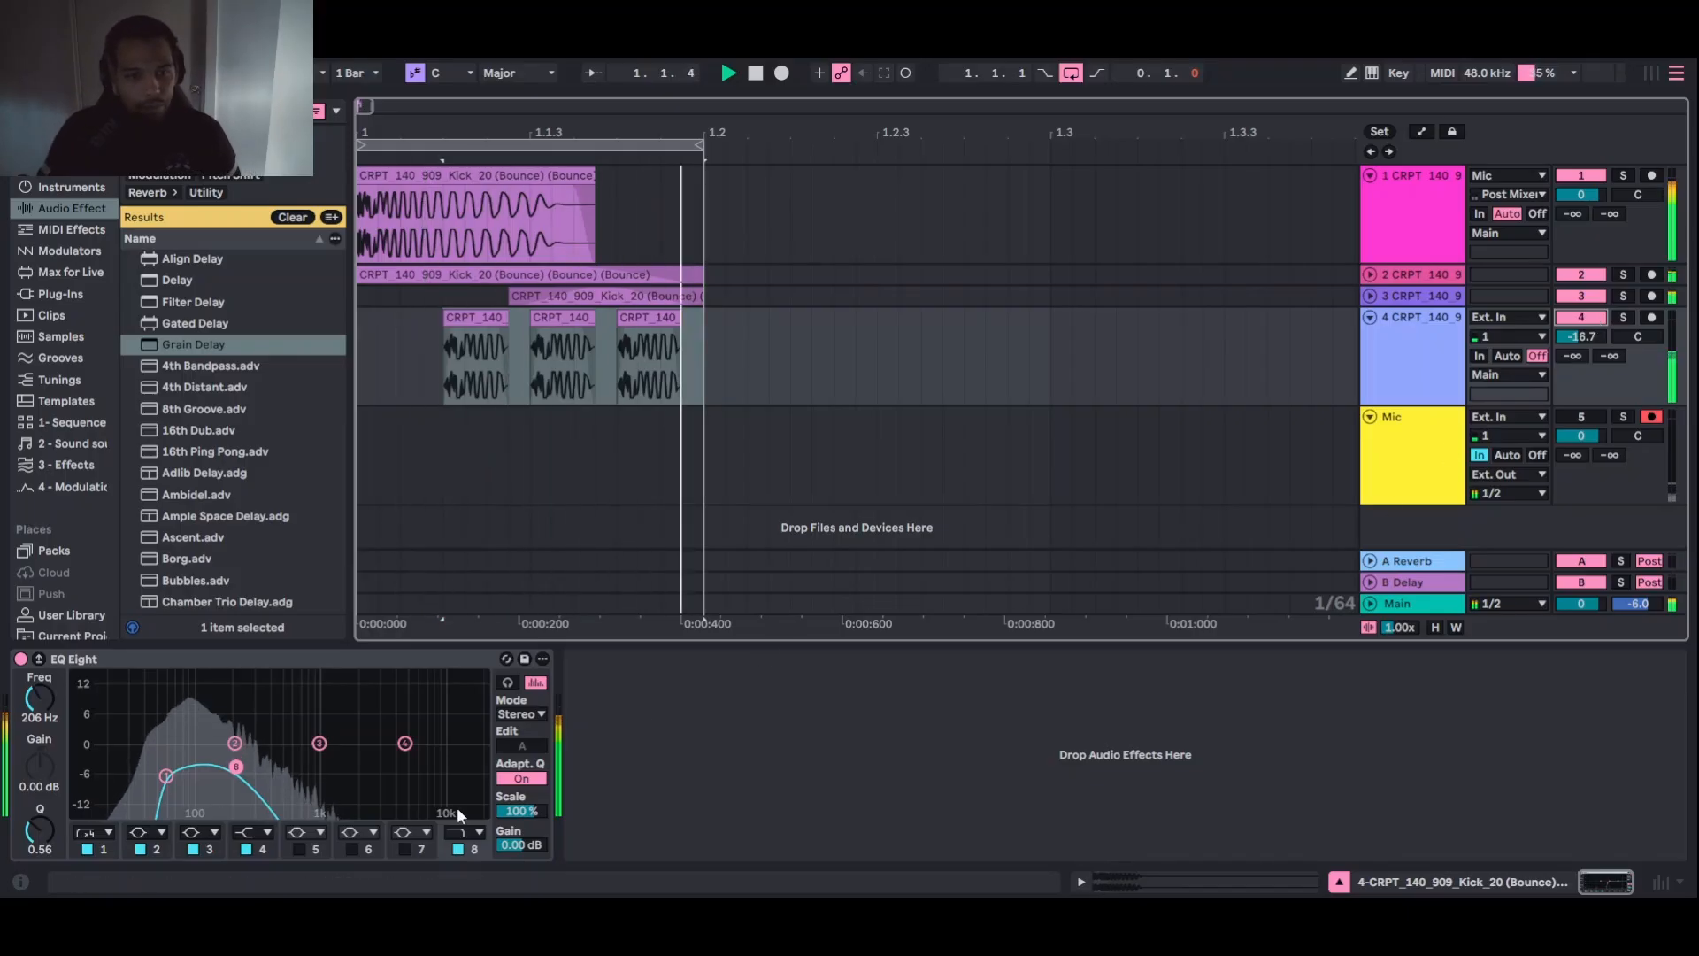
Set EQ Eight's high cut to 1.16 kHz with a Q of 0.63, raise the low cut to just below band 2, and set track 4's volume to -21.6 dB
{"action": "left_click_drag", "start_coordinate": [235, 766], "coordinate": [321, 764]}
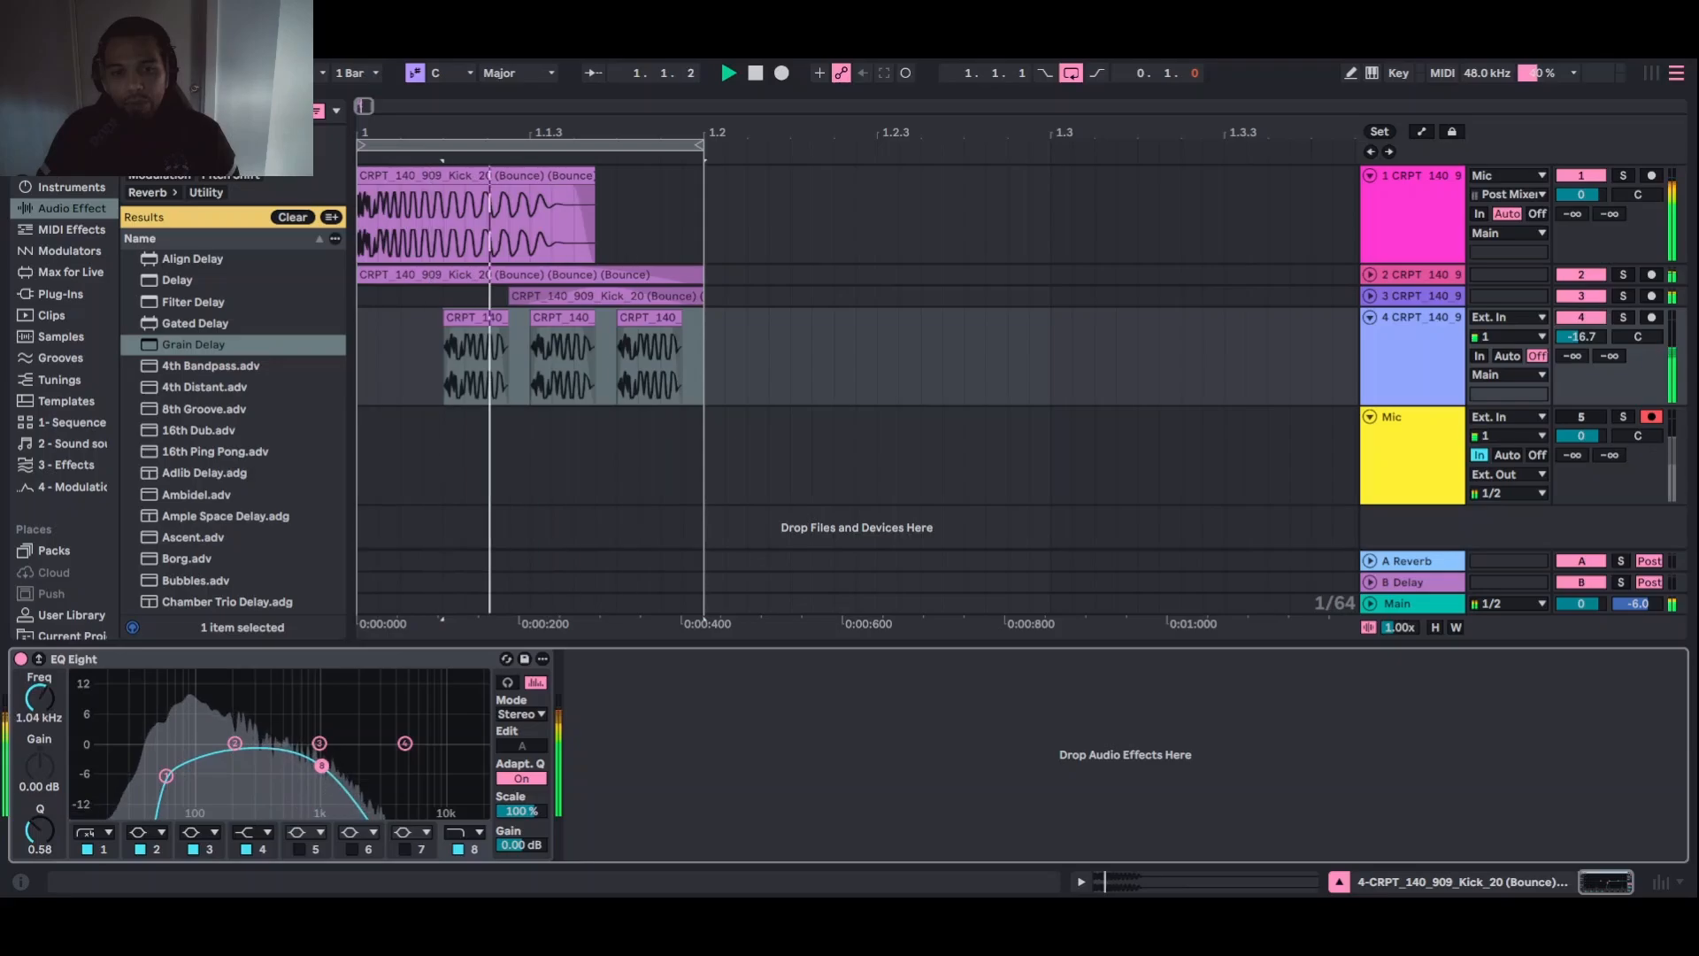
{"action": "left_click_drag", "start_coordinate": [171, 776], "coordinate": [328, 763]}
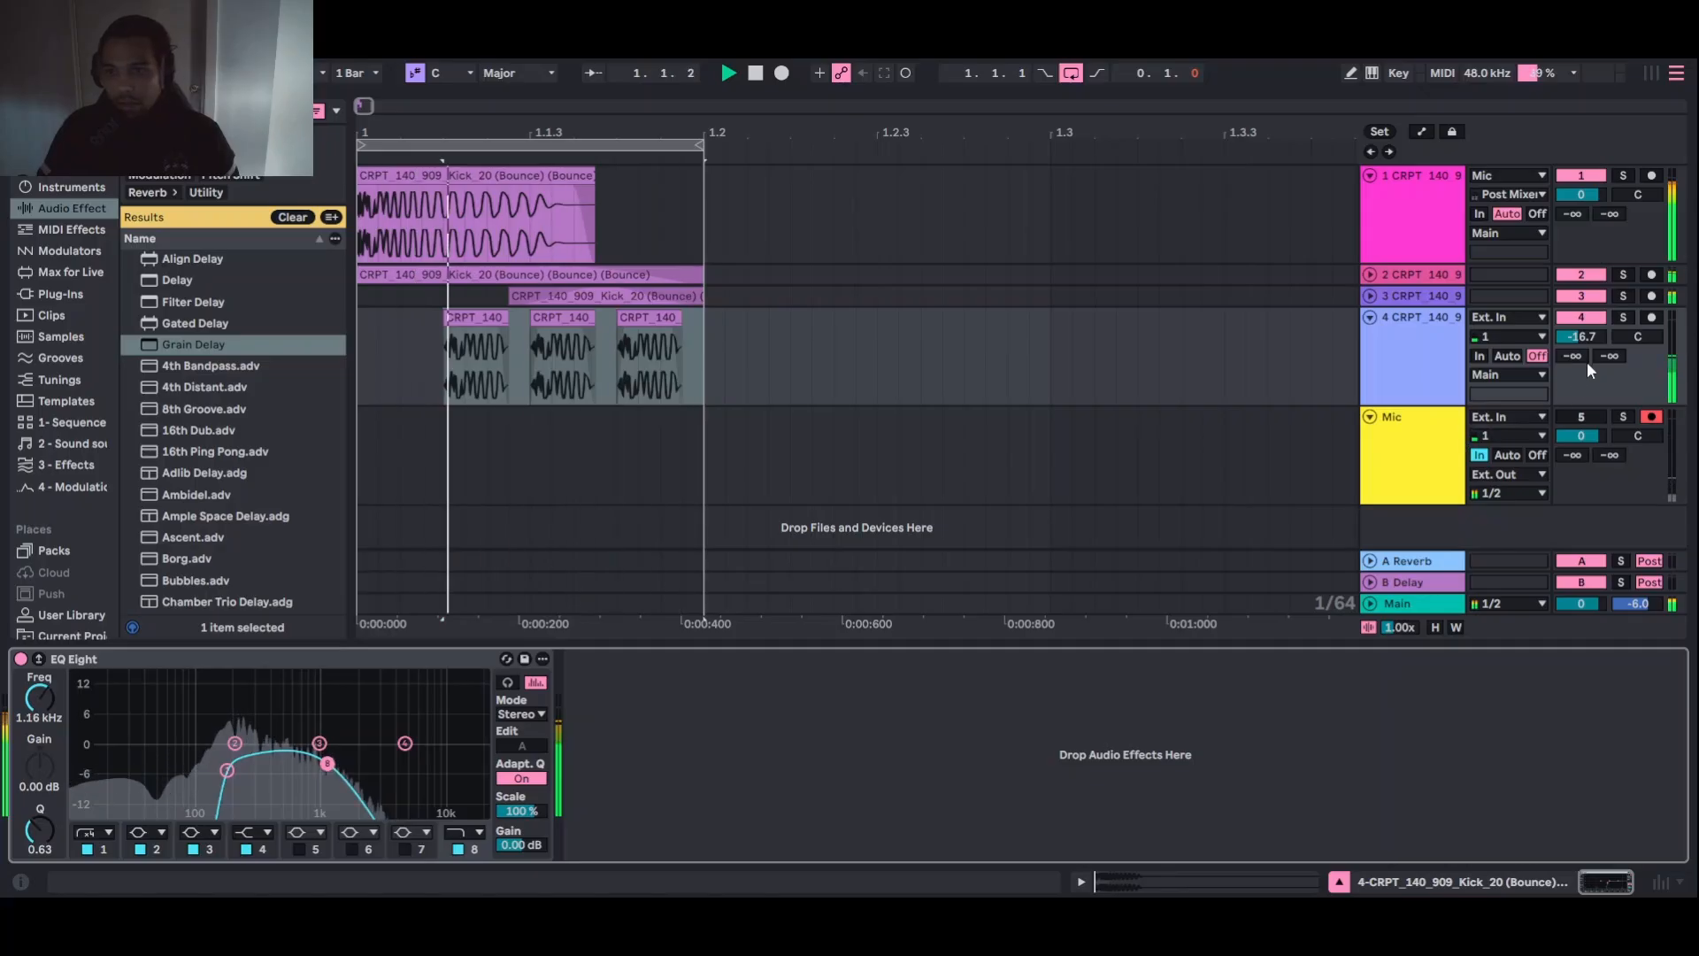
{"action": "left_click_drag", "start_coordinate": [1582, 336], "coordinate": [1582, 349]}
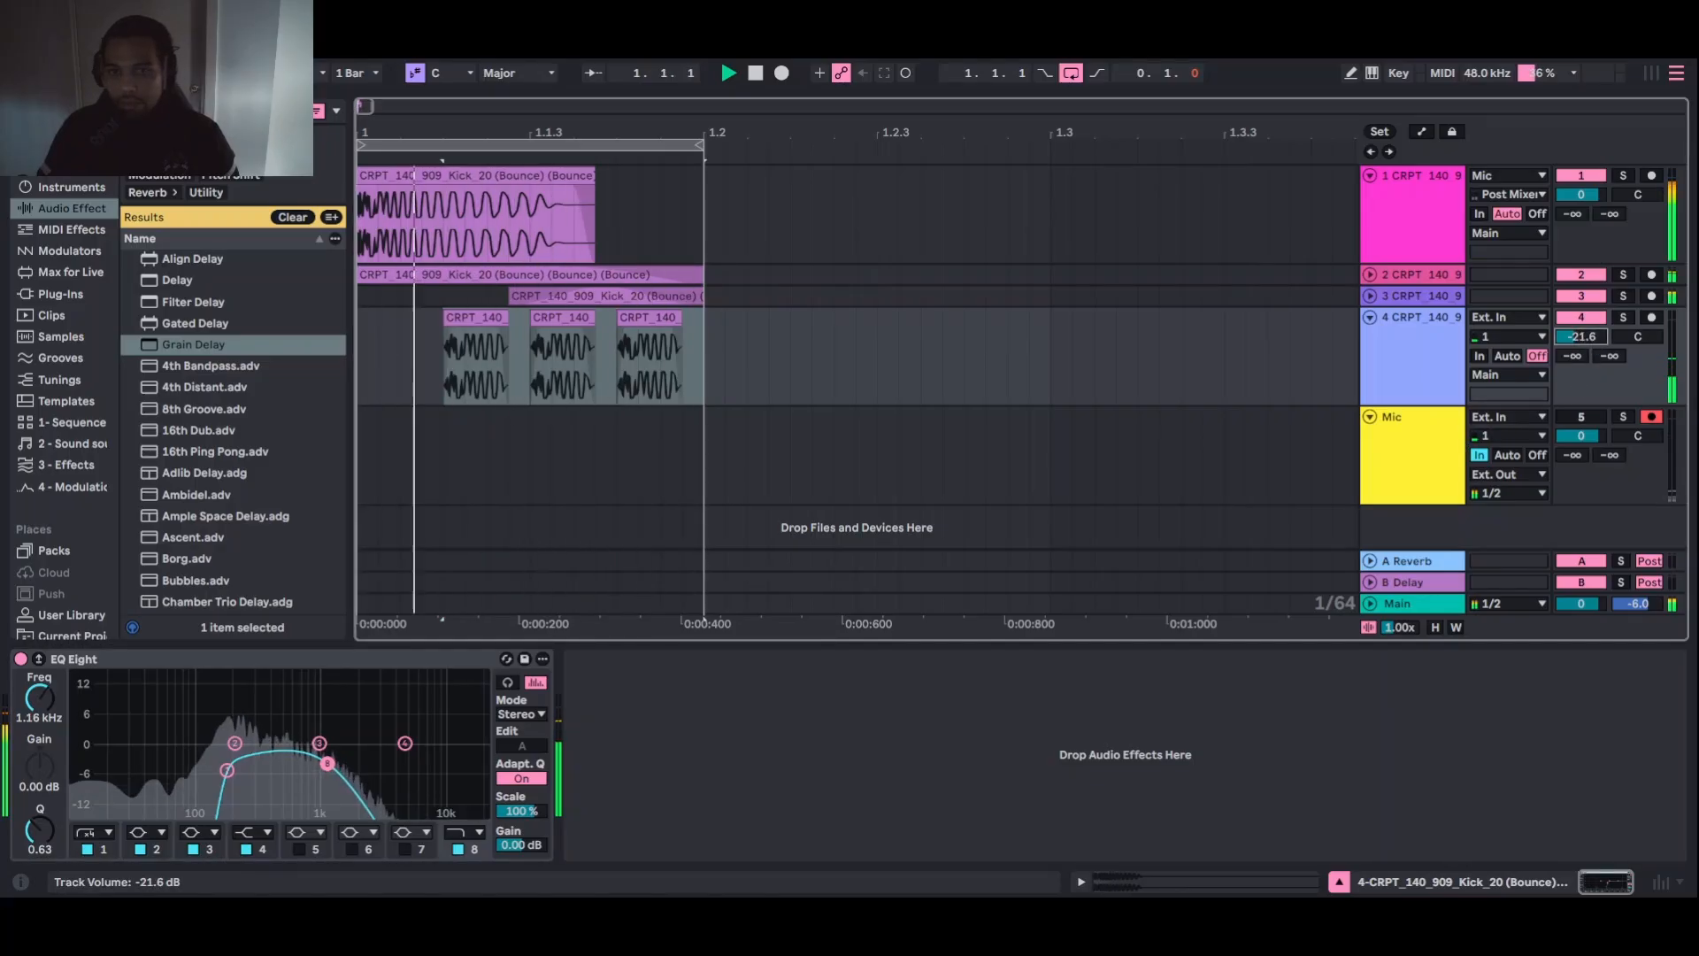
Fold track 4, stop playback and group the four kick and rumble tracks
{"action": "left_click", "coordinate": [1370, 316]}
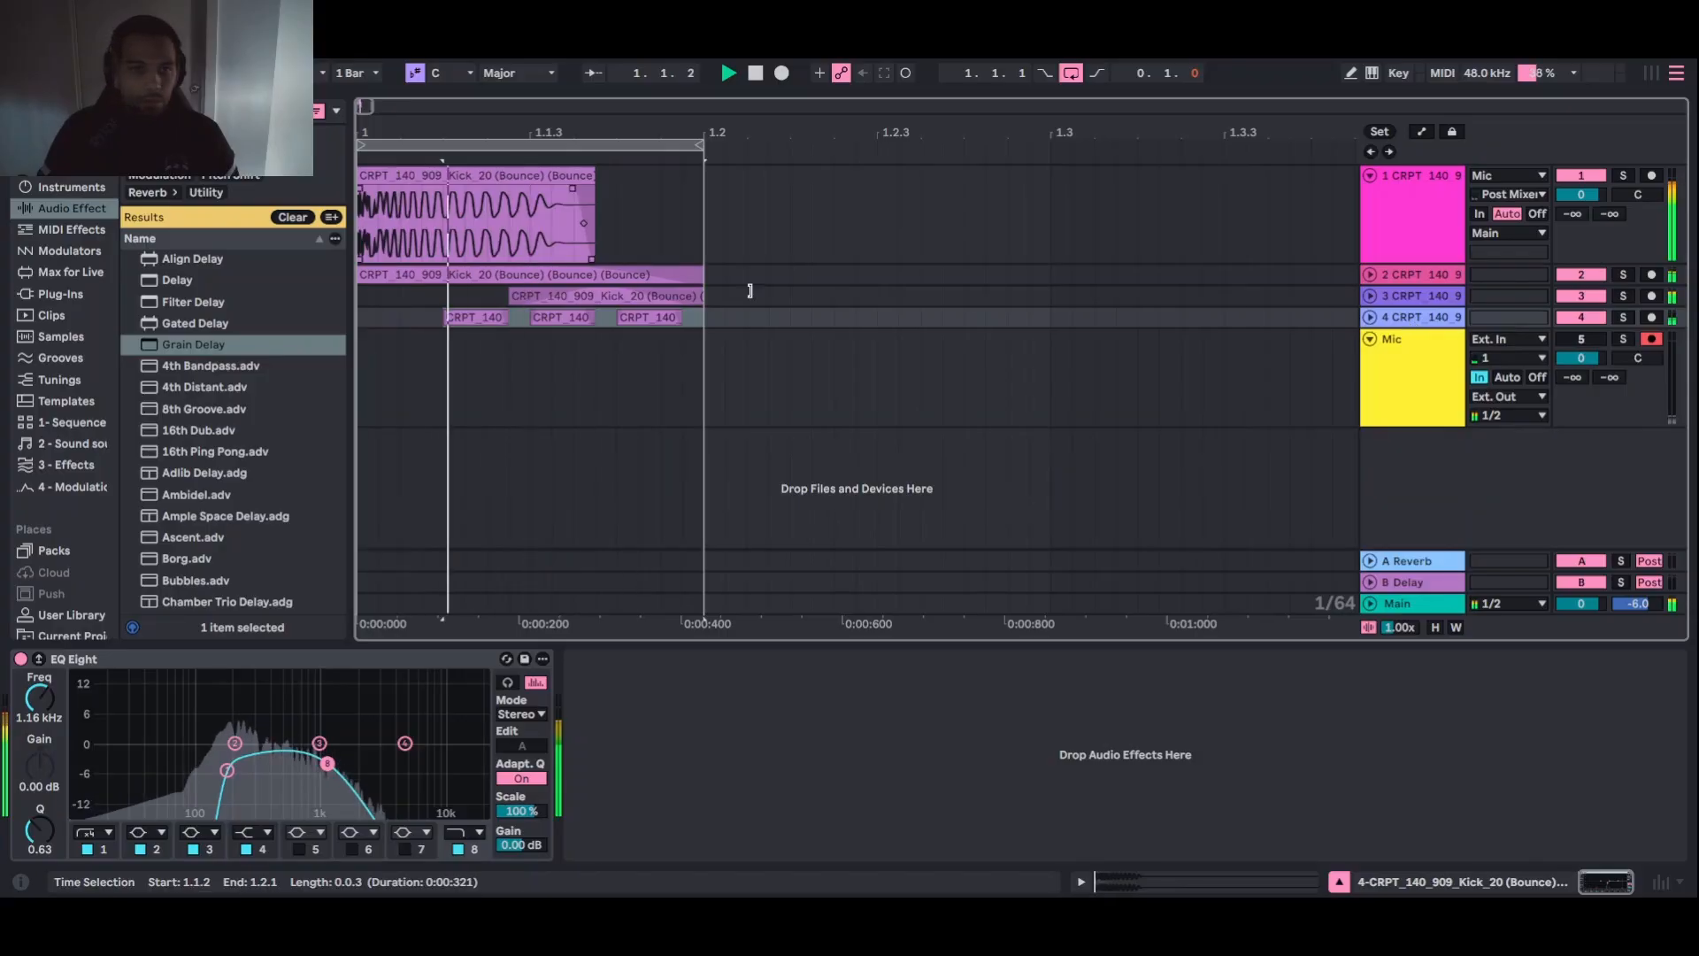
{"action": "key", "text": "space"}
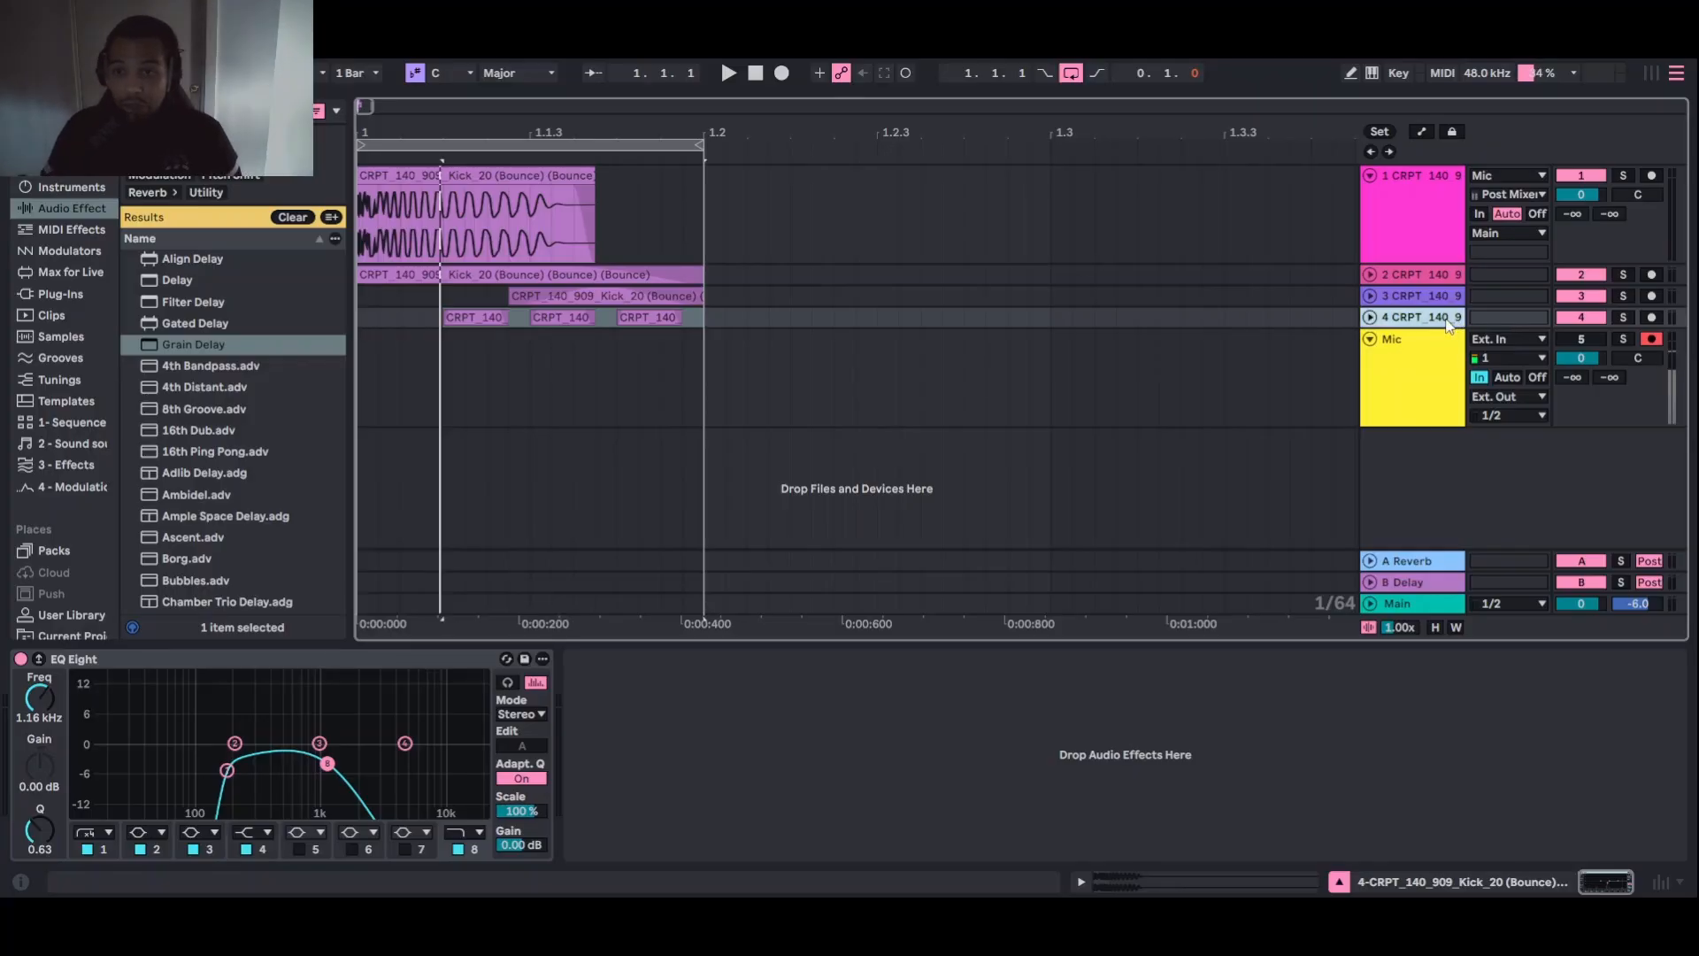
{"action": "left_click", "coordinate": [1426, 227], "text": "shift"}
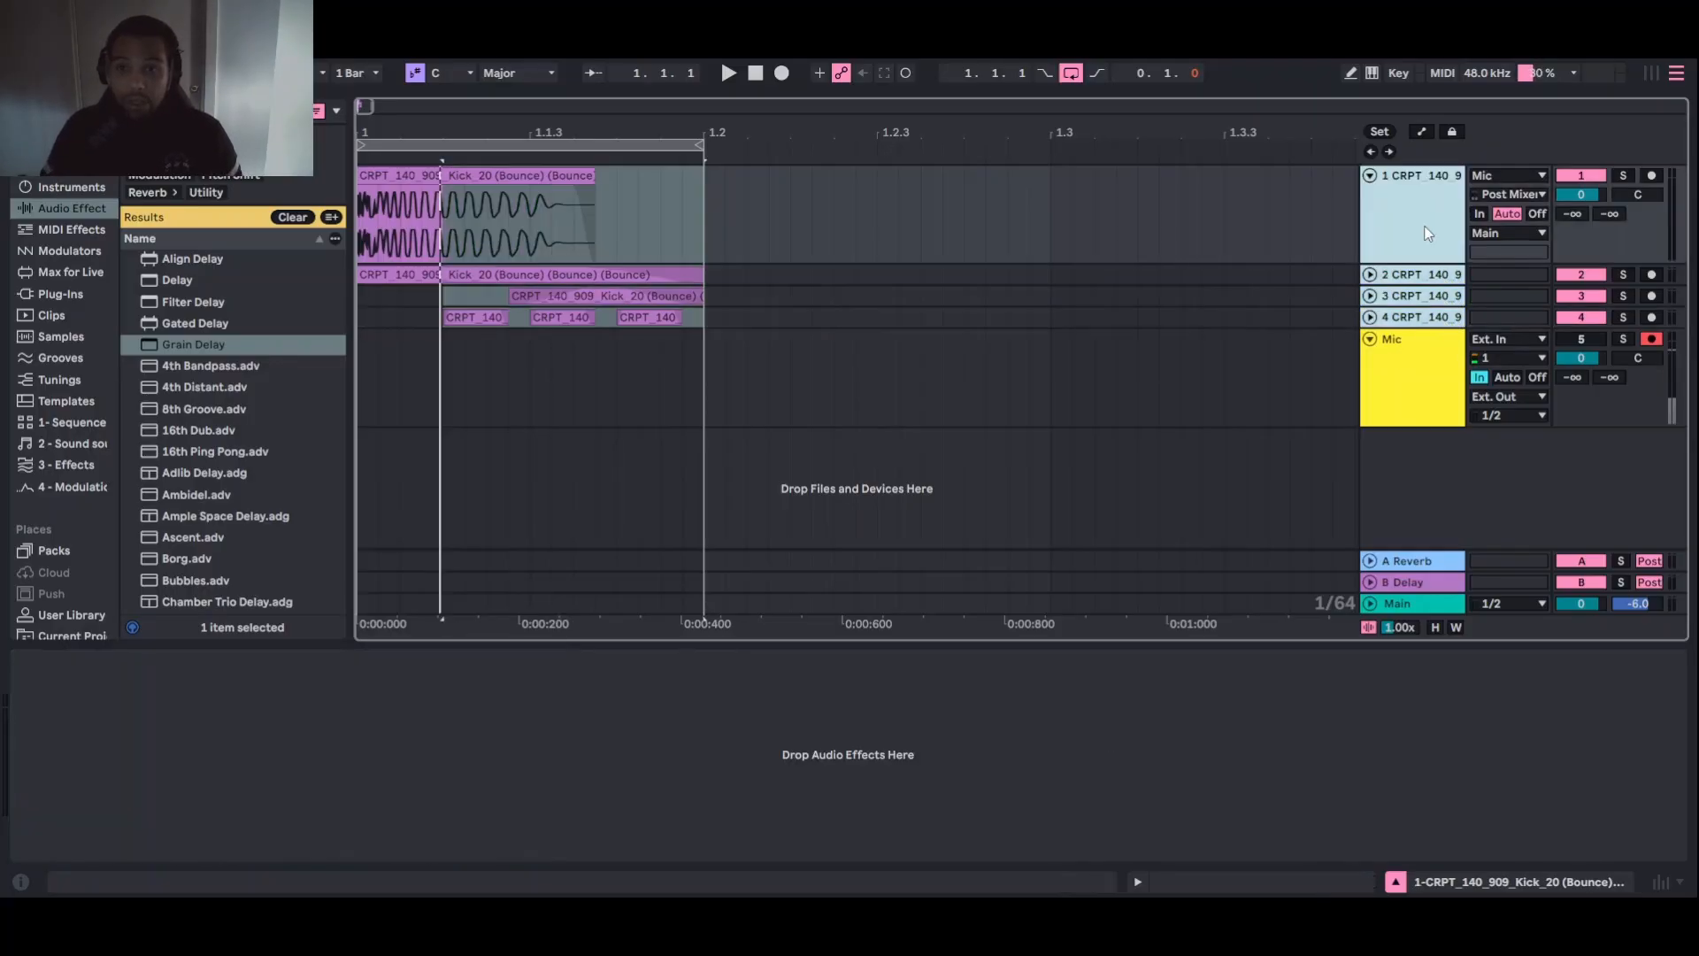
{"action": "key", "text": "ctrl+g"}
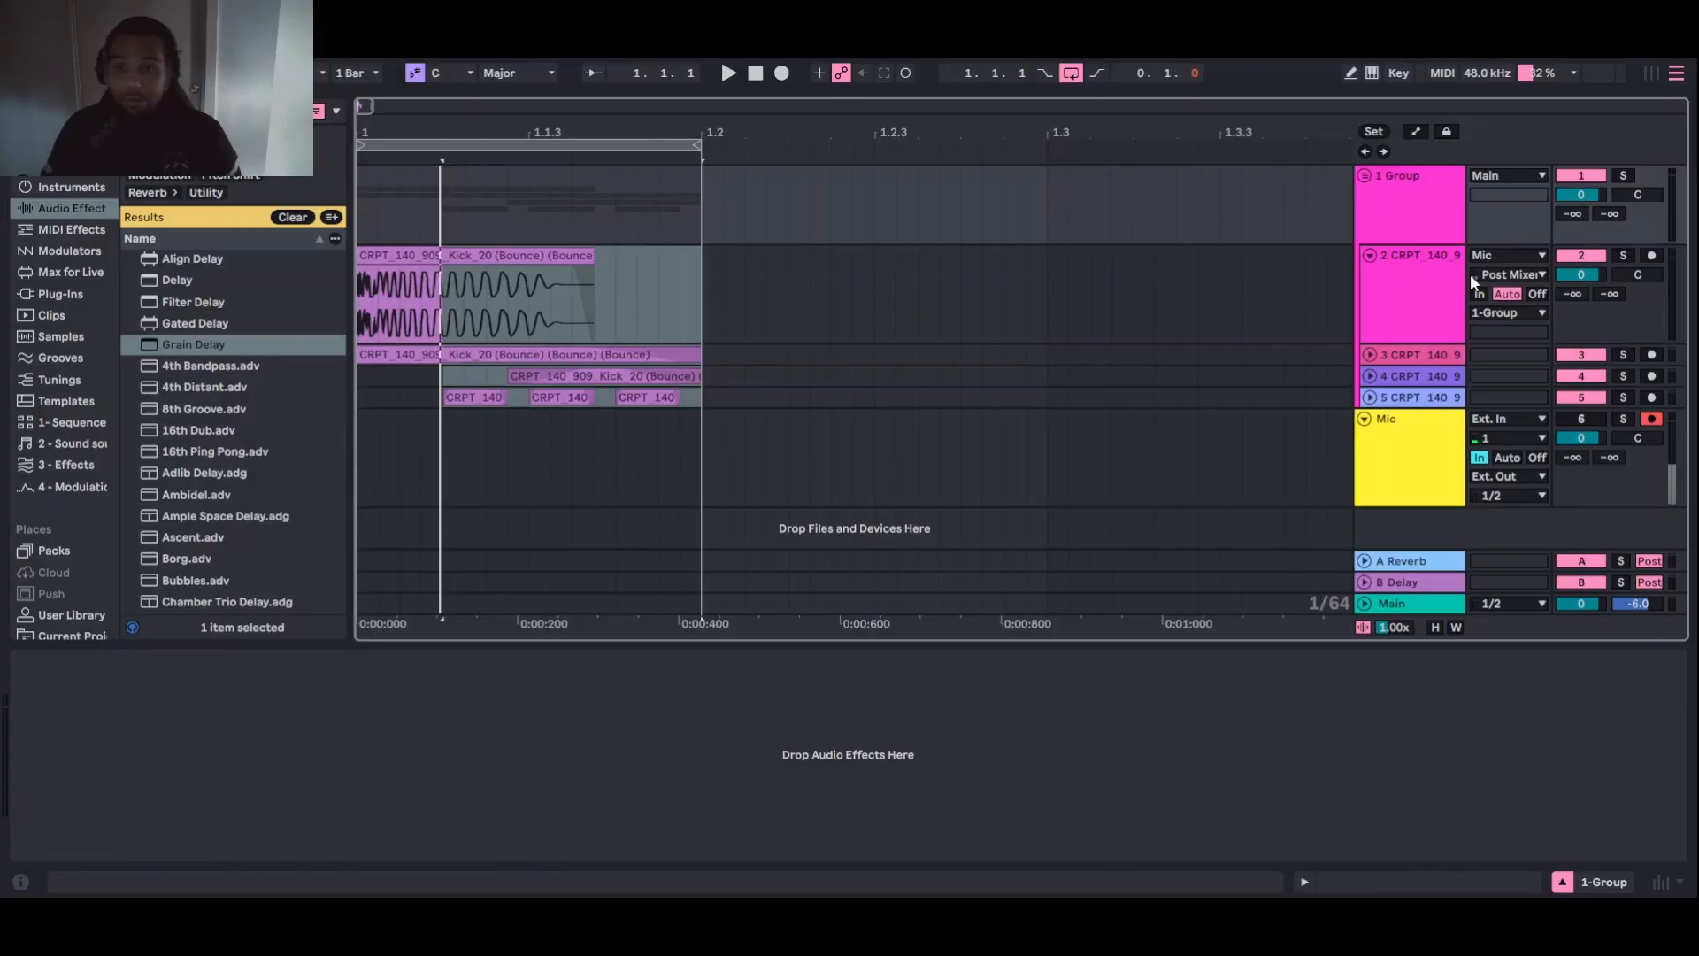
Open the CRPT_LOOP_Sounds sample folder and widen the browser's file list so the full sample names are readable
{"action": "left_click", "coordinate": [1387, 389]}
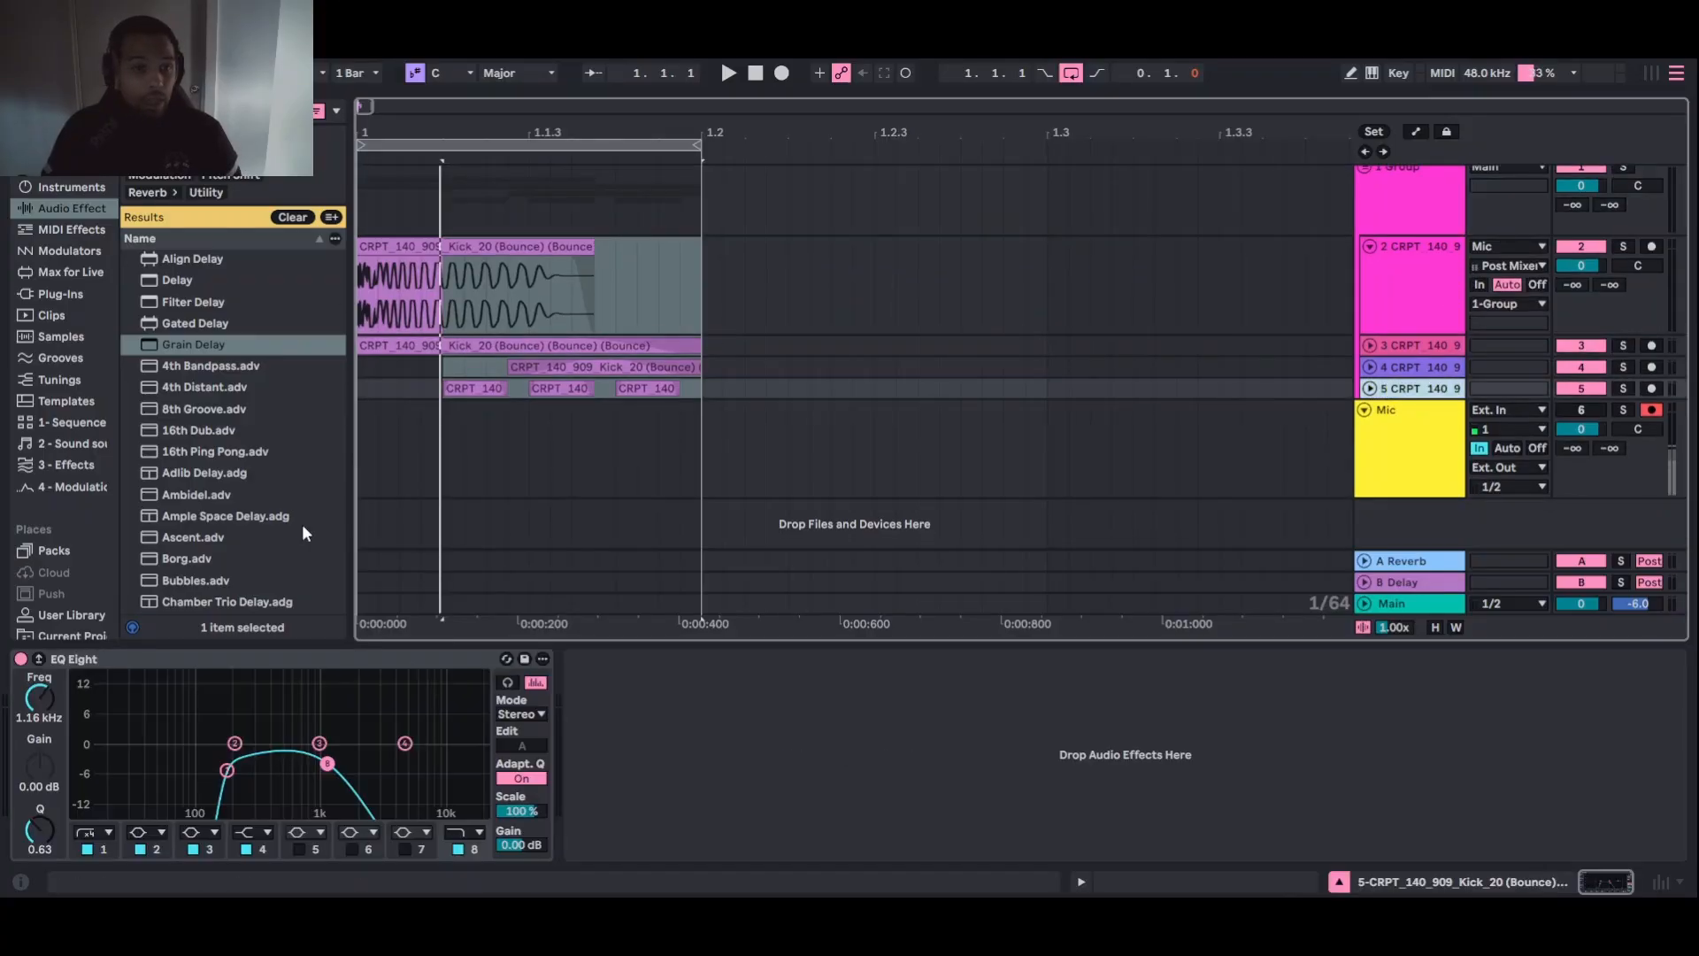
{"action": "left_click", "coordinate": [88, 210]}
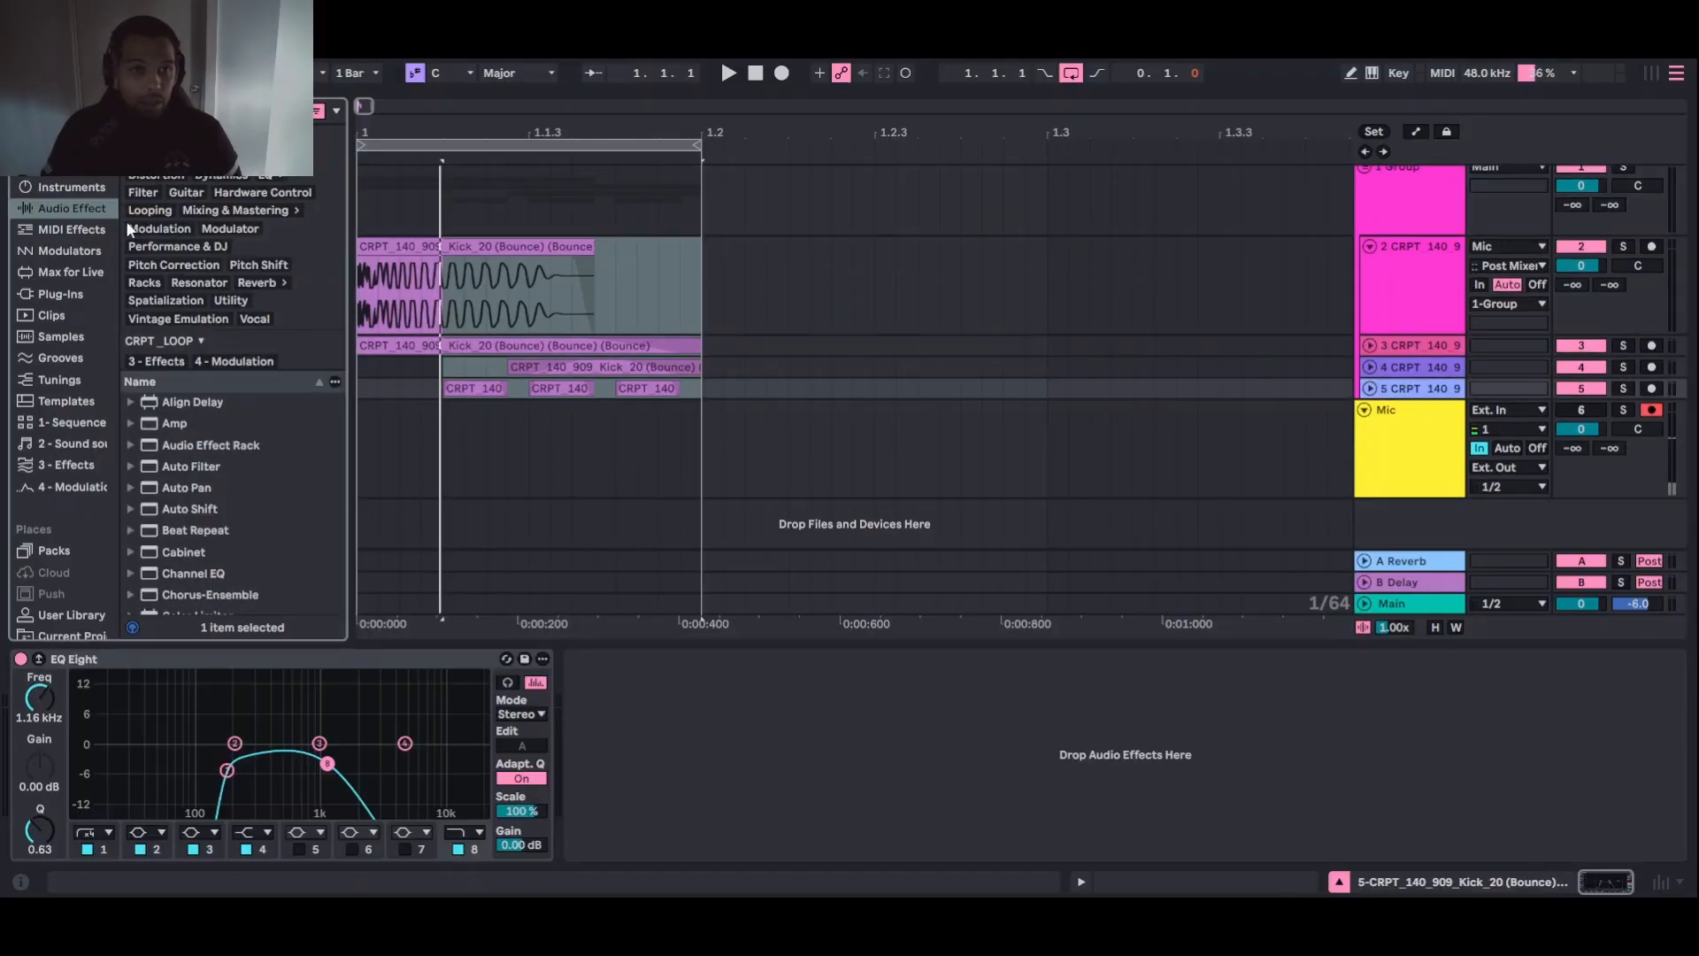
{"action": "scroll", "coordinate": [62, 417], "scroll_direction": "down", "scroll_amount": 5}
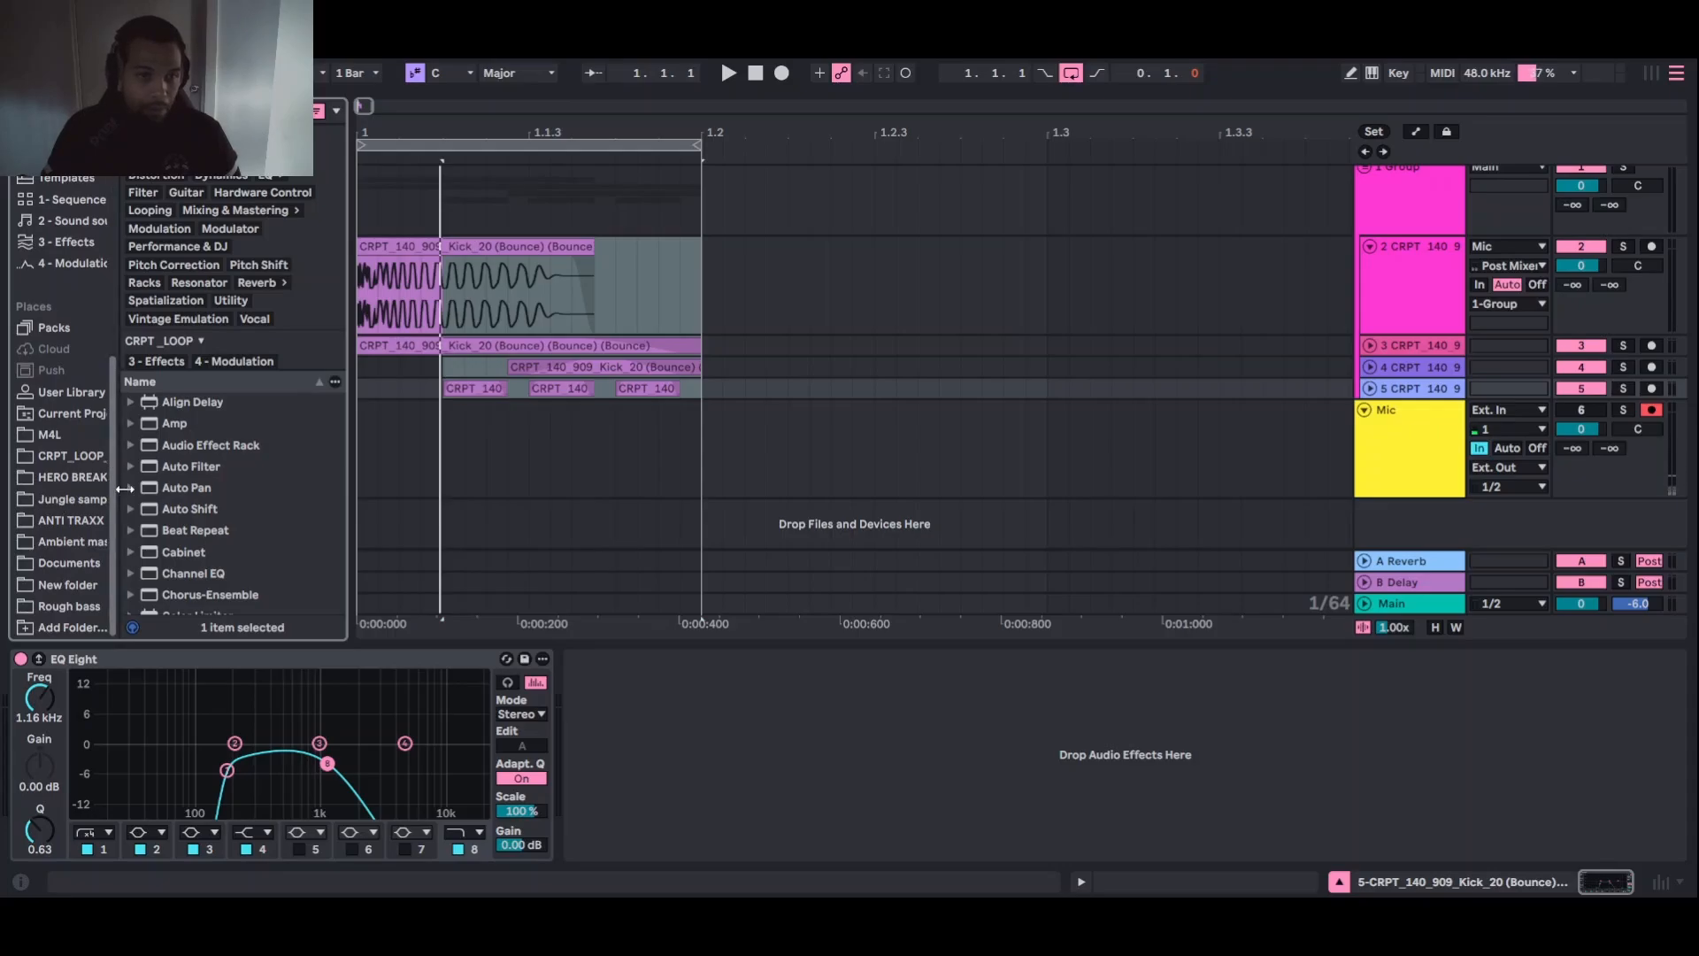
{"action": "left_click_drag", "start_coordinate": [120, 486], "coordinate": [181, 483]}
{"action": "left_click", "coordinate": [110, 455]}
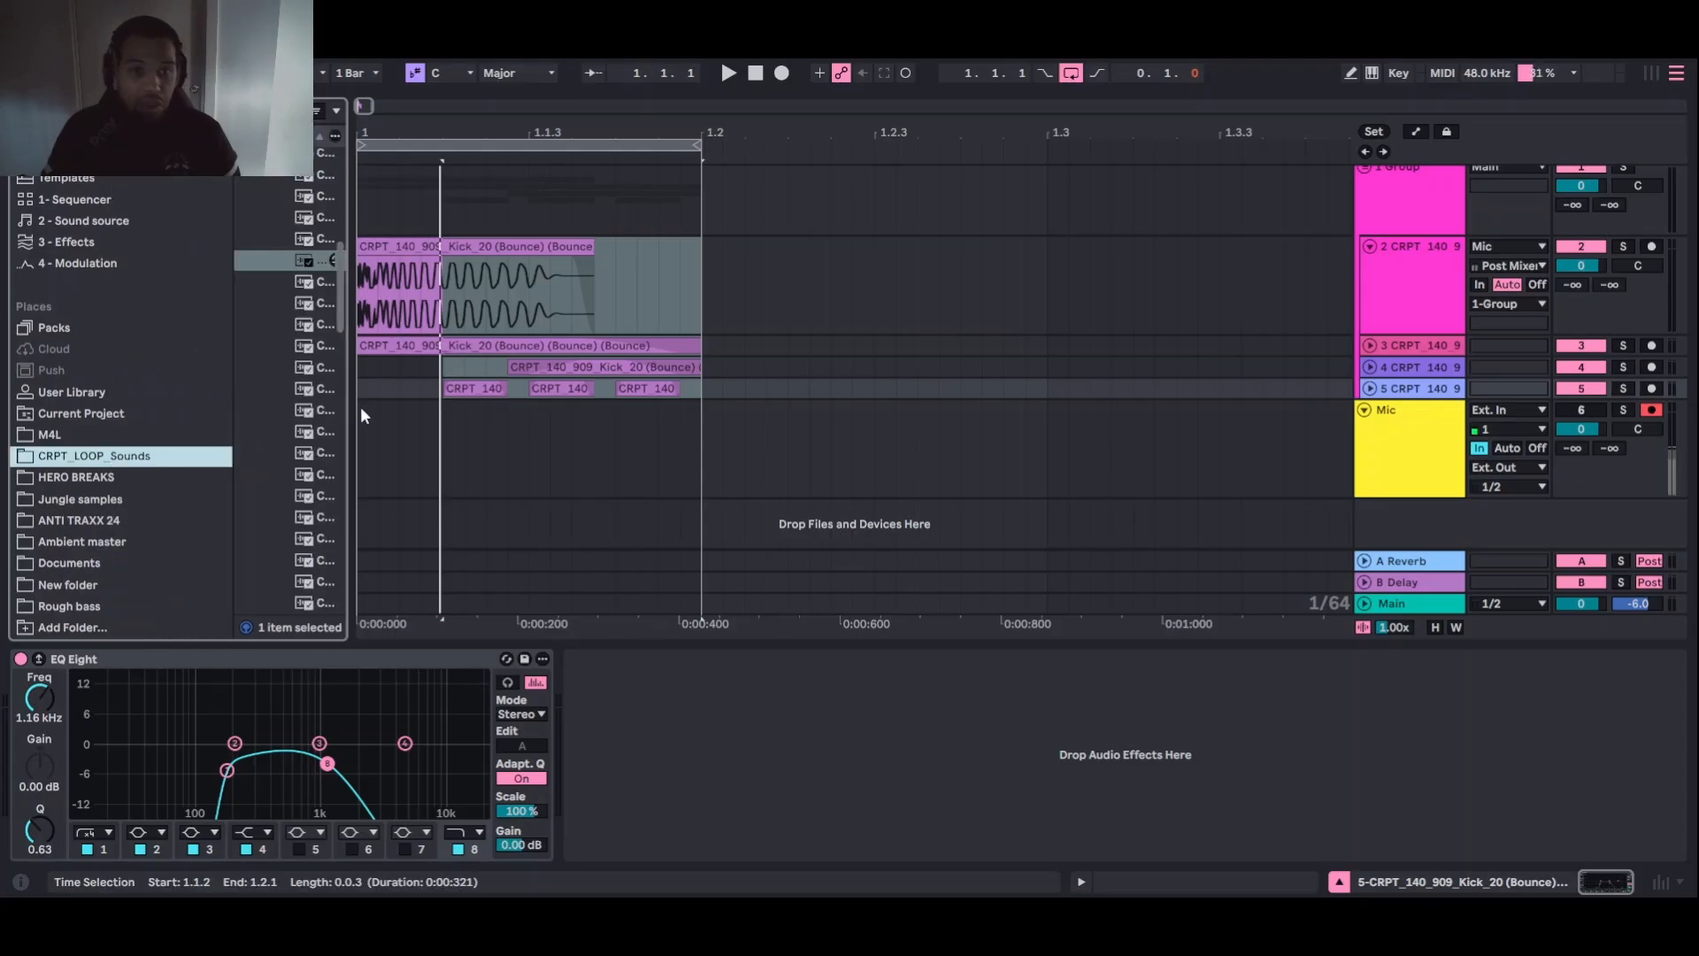
{"action": "left_click_drag", "start_coordinate": [348, 410], "coordinate": [528, 419]}
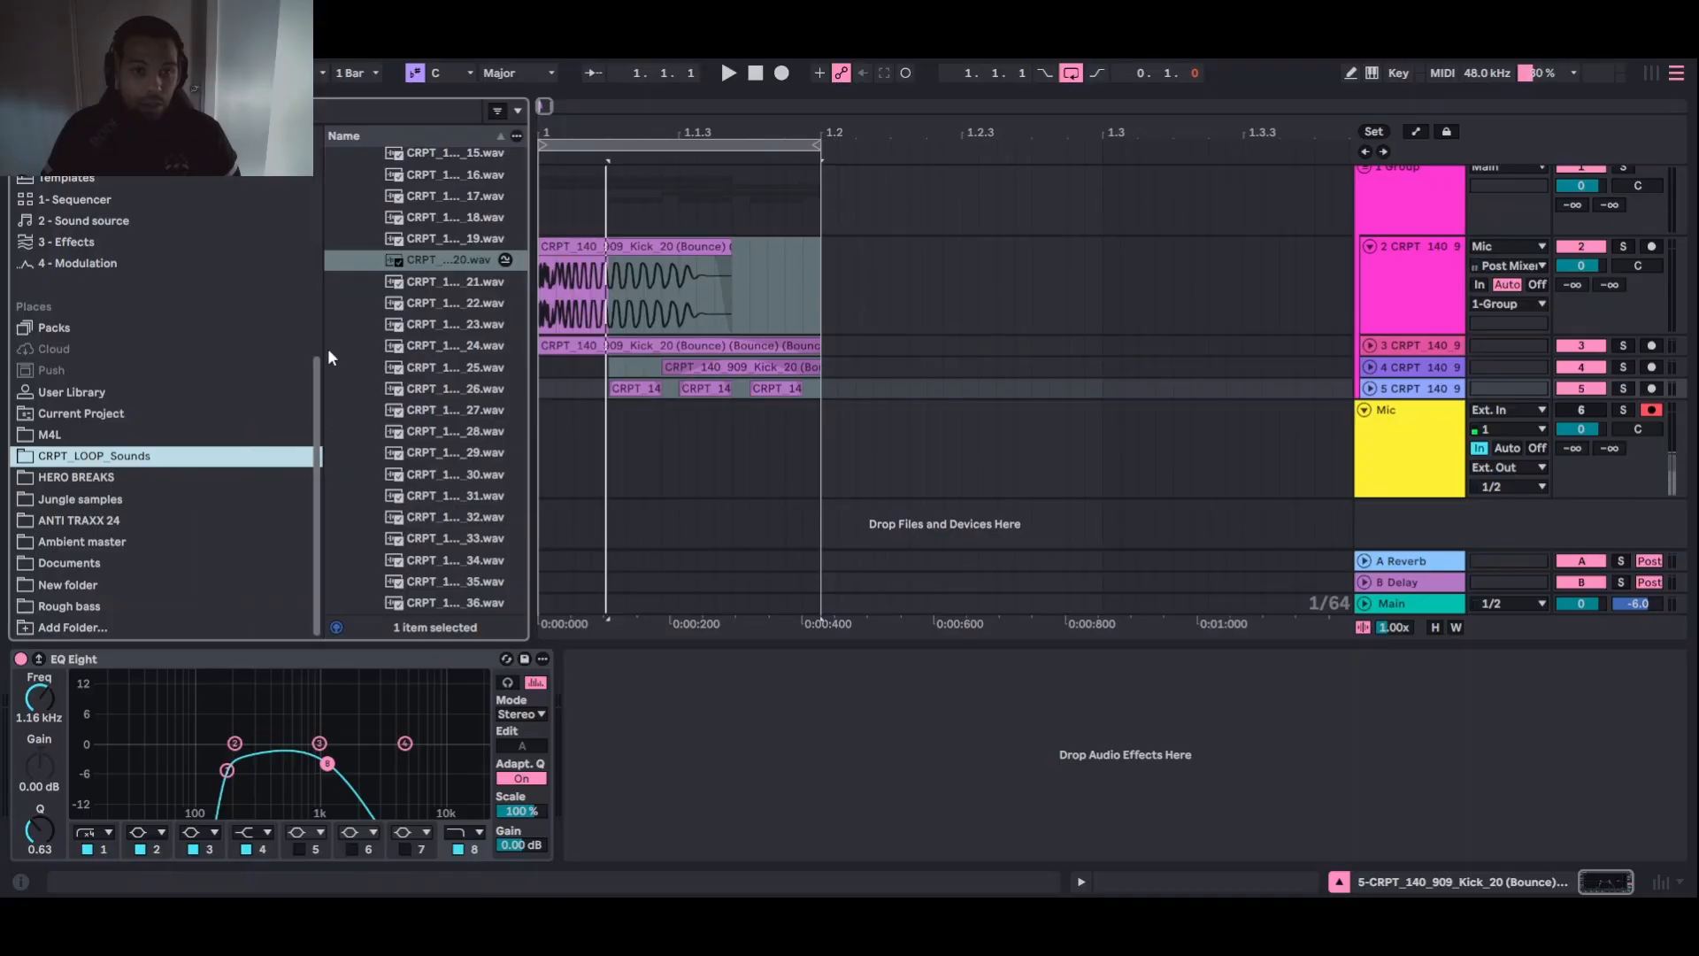
{"action": "left_click_drag", "start_coordinate": [321, 333], "coordinate": [108, 336]}
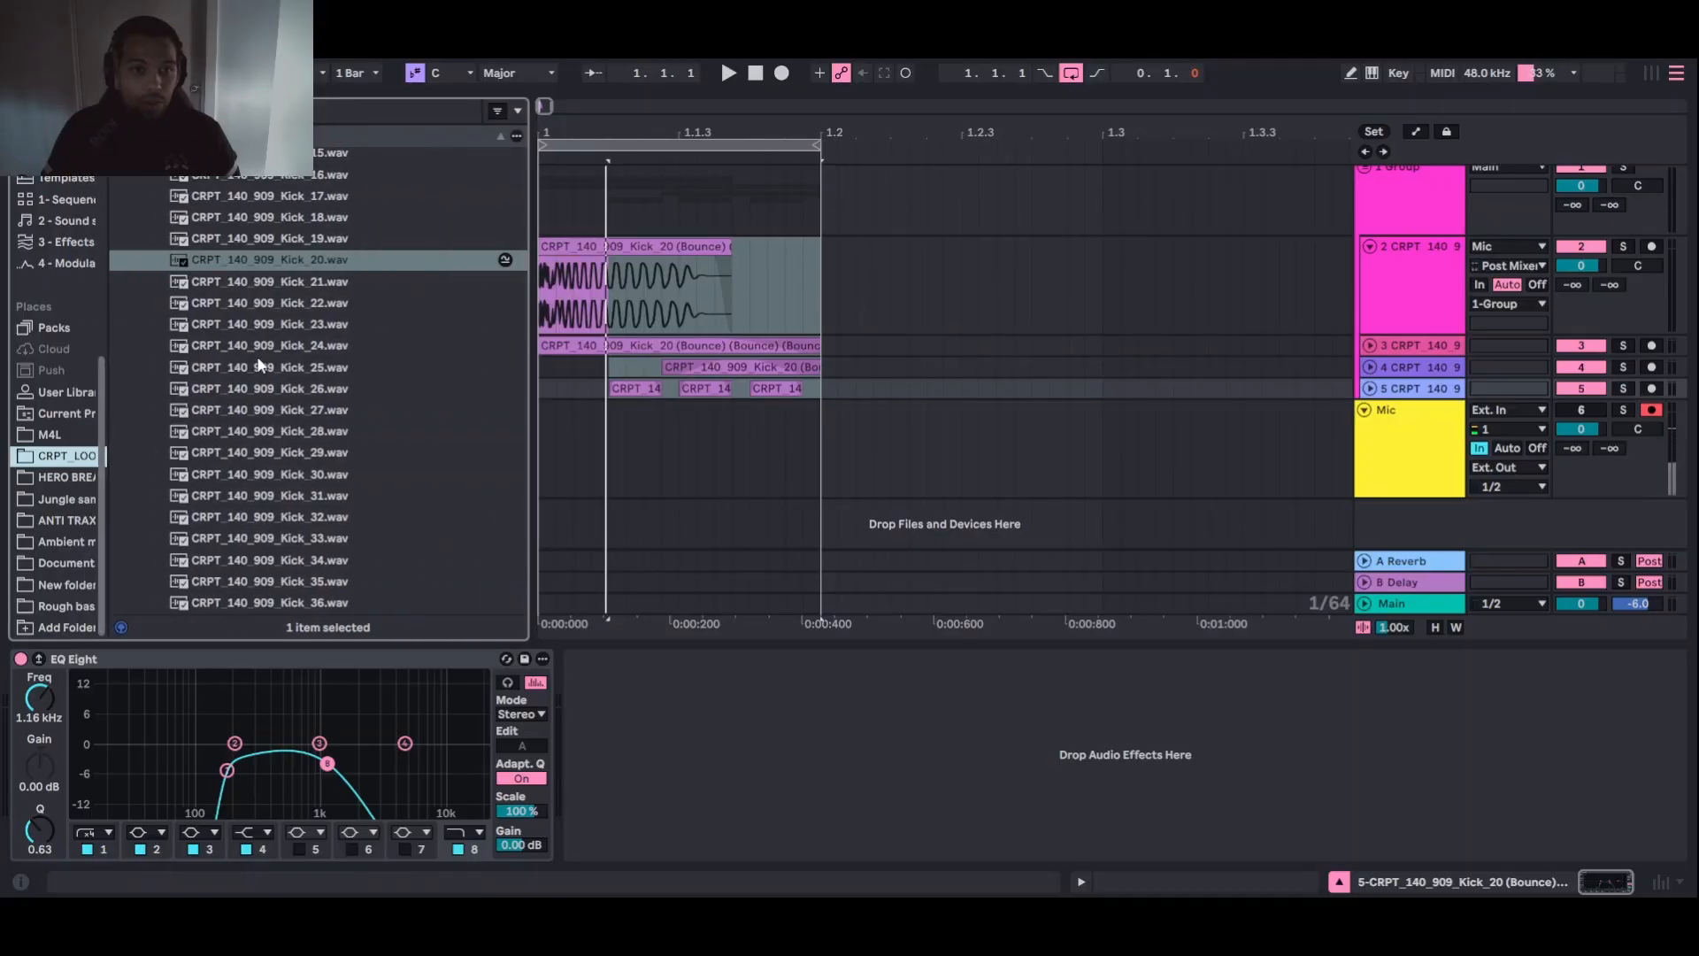
Add CRPT_140_Atmos_Broken granular 9 from the Dark granular folder as a new track in the kick group, cut to end at 1.2.1
{"action": "scroll", "coordinate": [264, 333], "scroll_direction": "up", "scroll_amount": 5}
{"action": "scroll", "coordinate": [266, 341], "scroll_direction": "up", "scroll_amount": 5}
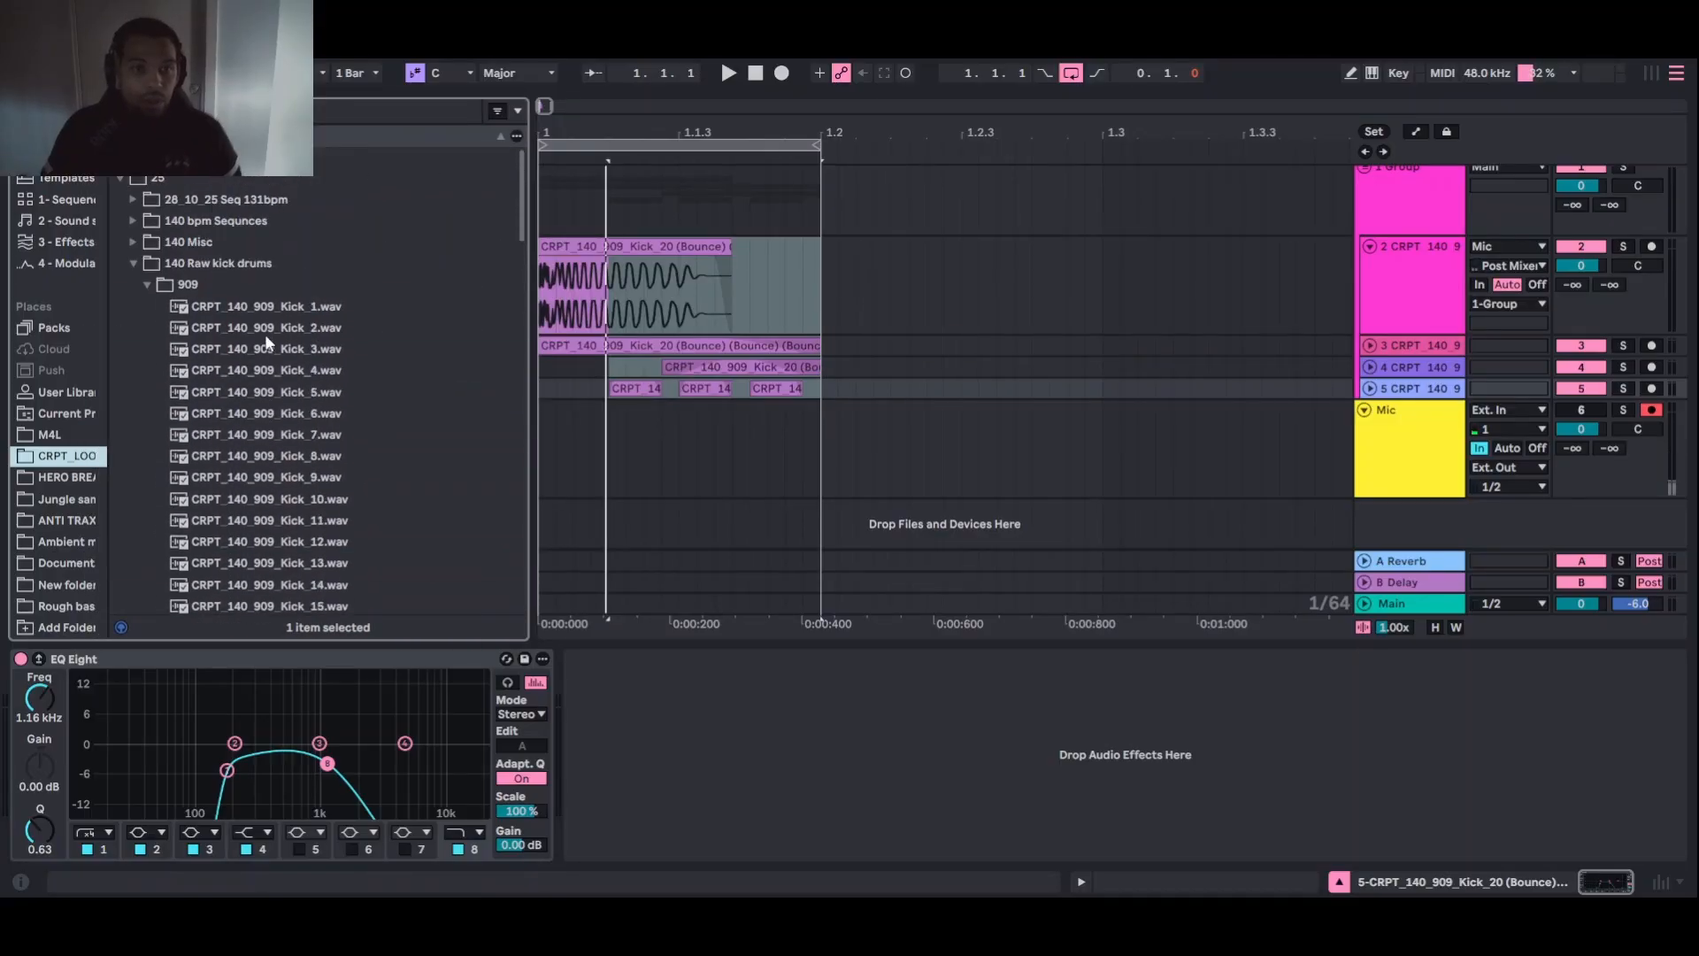
{"action": "left_click", "coordinate": [131, 266]}
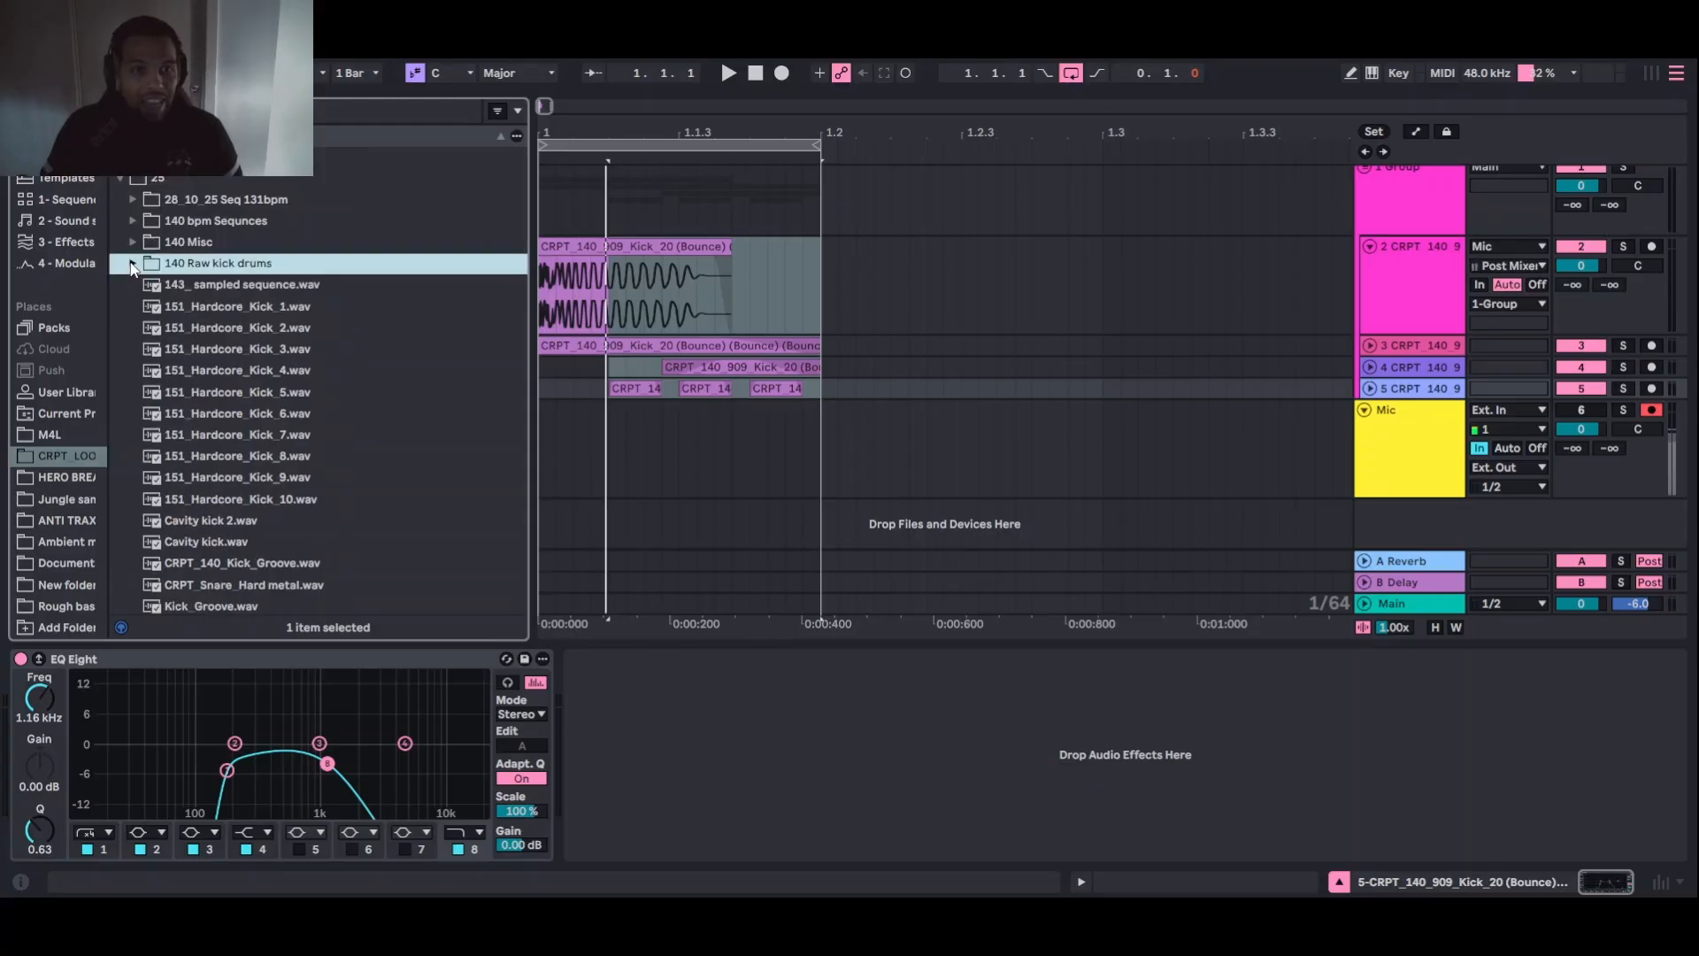
{"action": "left_click", "coordinate": [117, 177]}
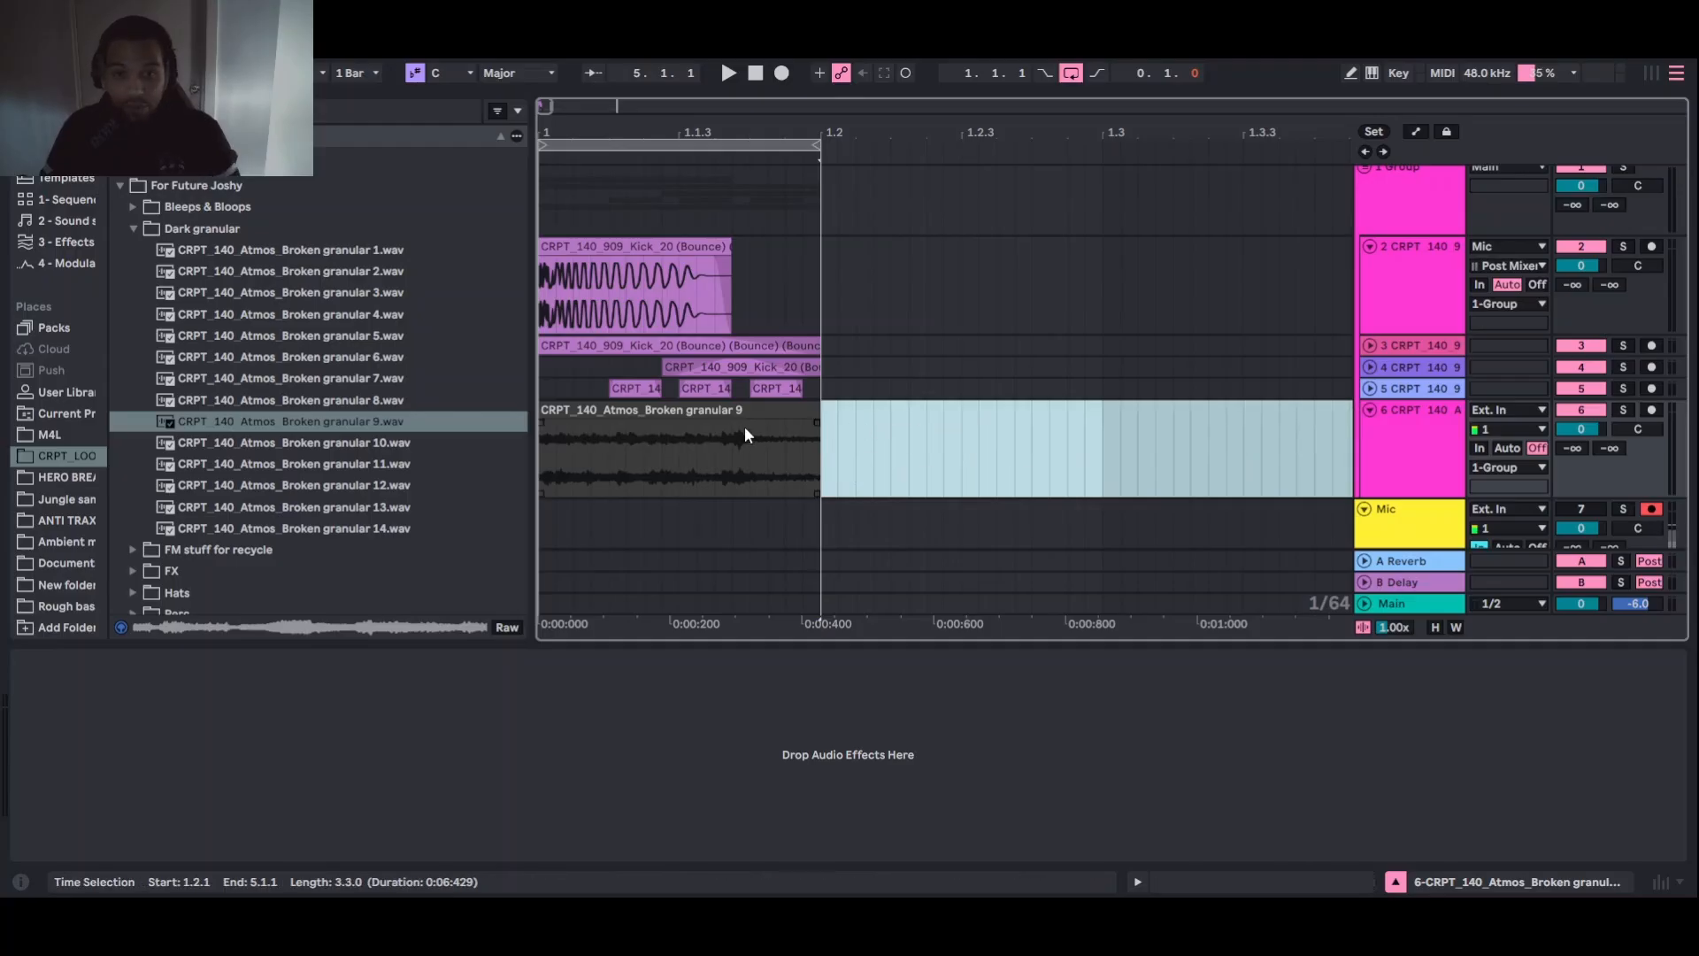
{"action": "left_click", "coordinate": [799, 487]}
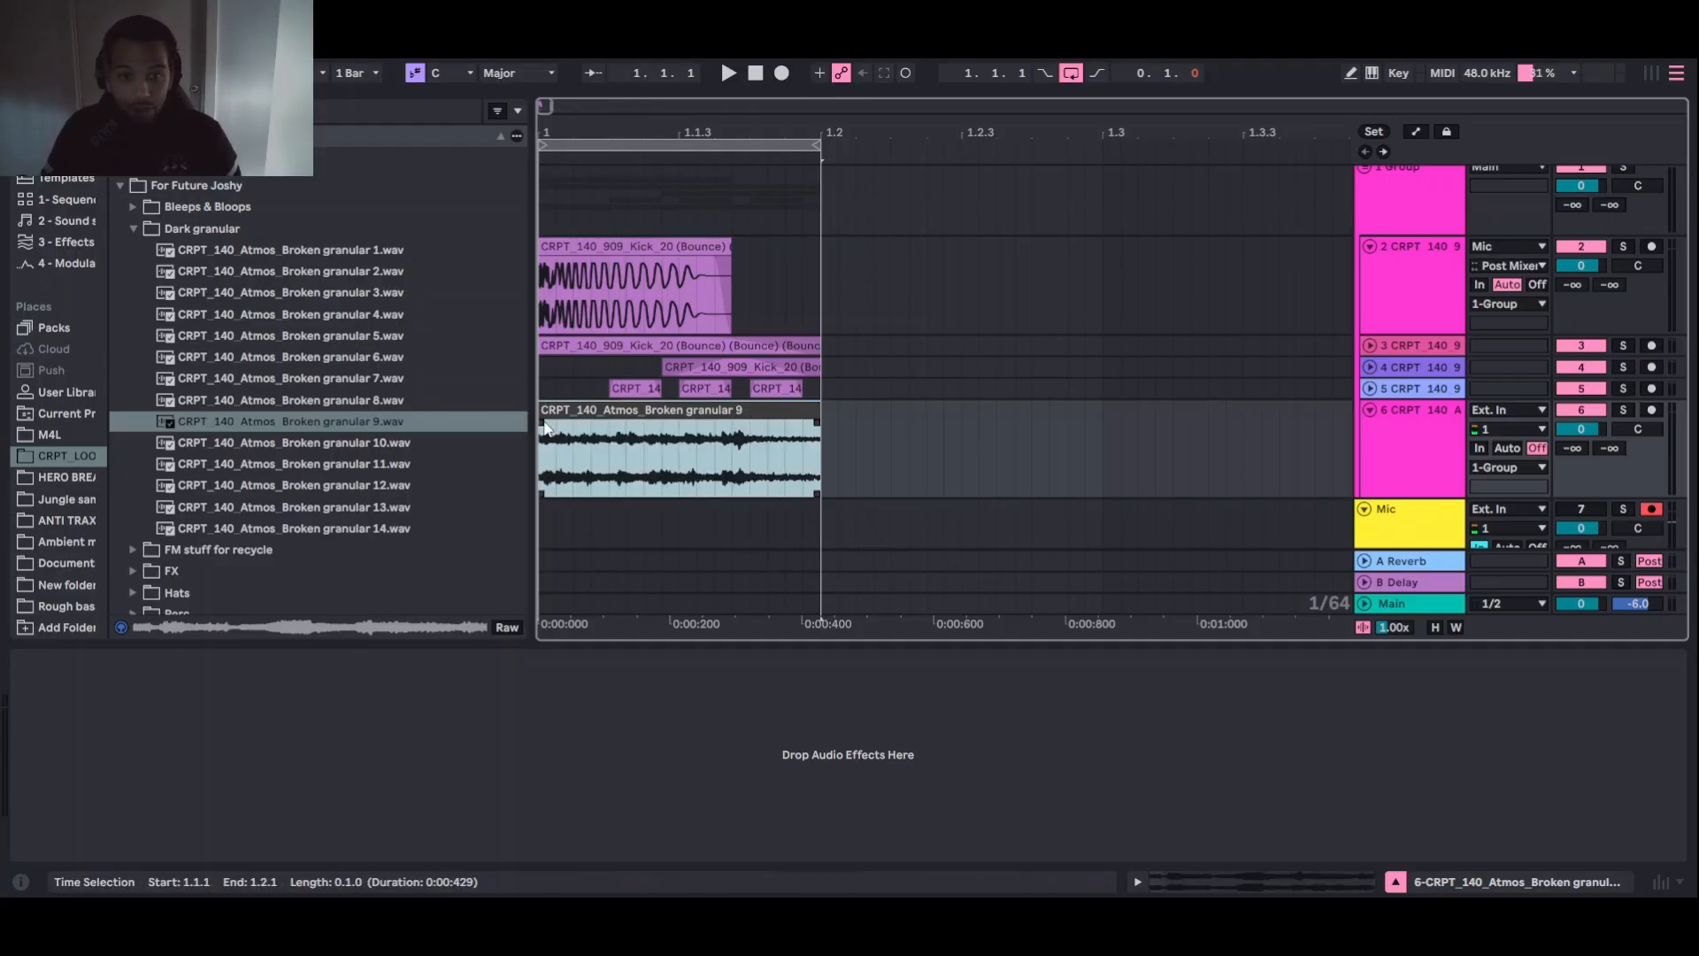
Fade in the granular 9 clip over most of its length with an early-rising curve, and set track 6's volume to -15.6 dB
{"action": "left_click_drag", "start_coordinate": [544, 422], "coordinate": [564, 423]}
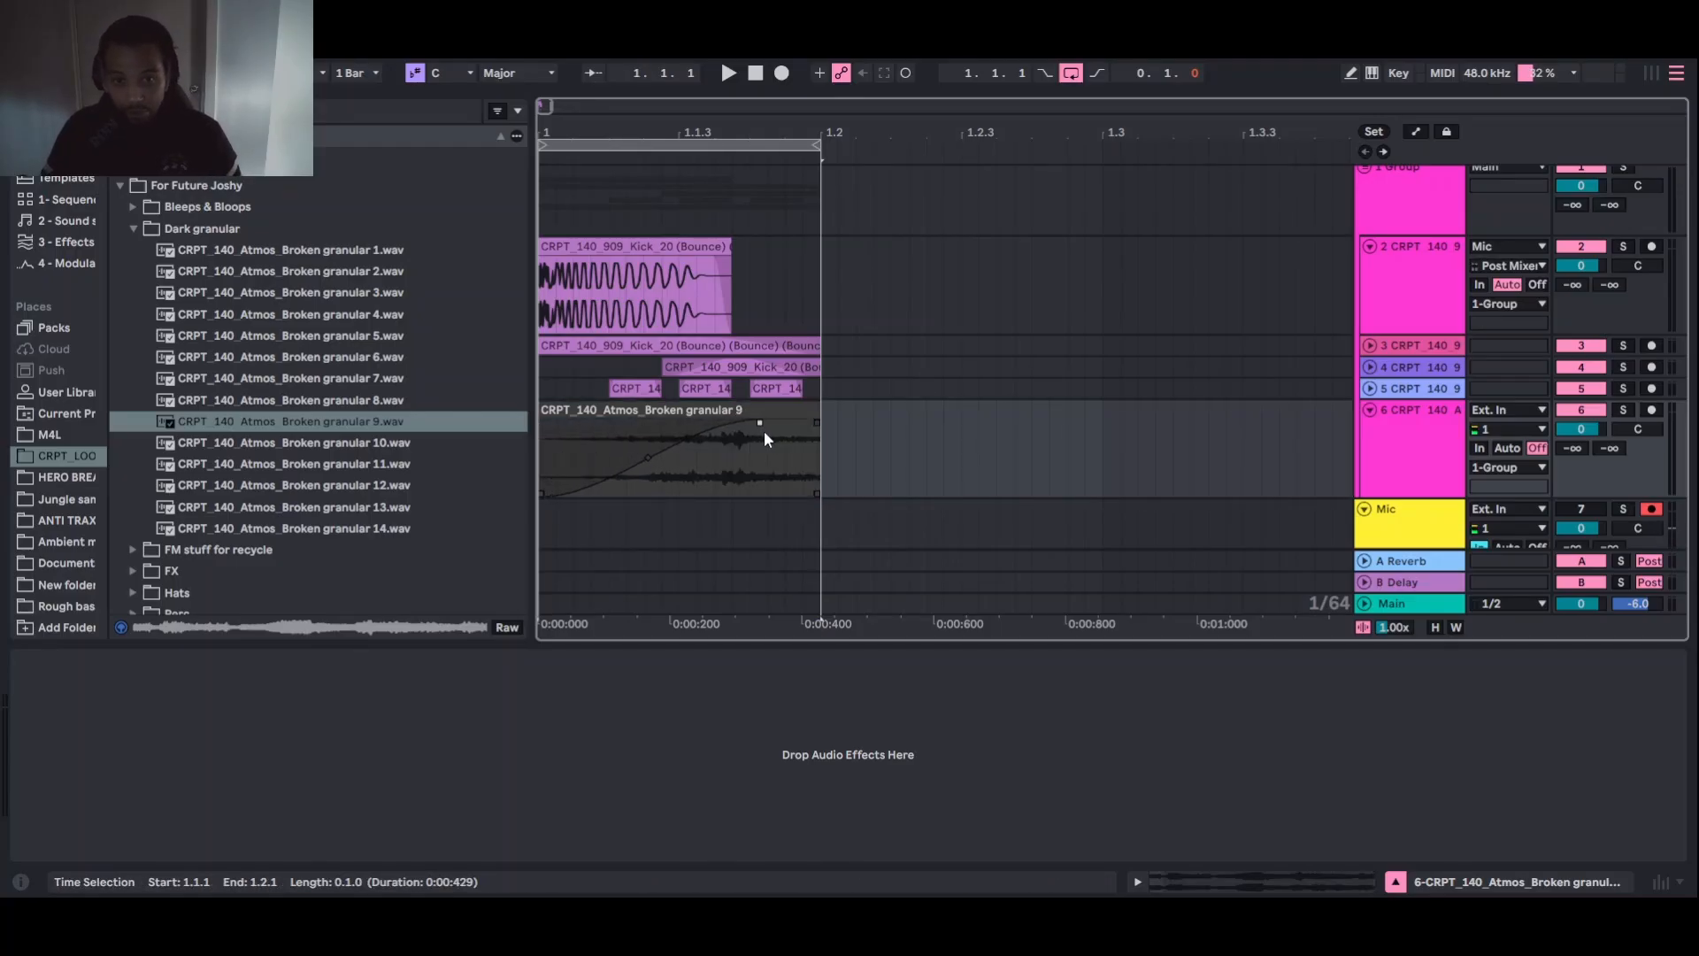
{"action": "left_click_drag", "start_coordinate": [758, 424], "coordinate": [761, 426]}
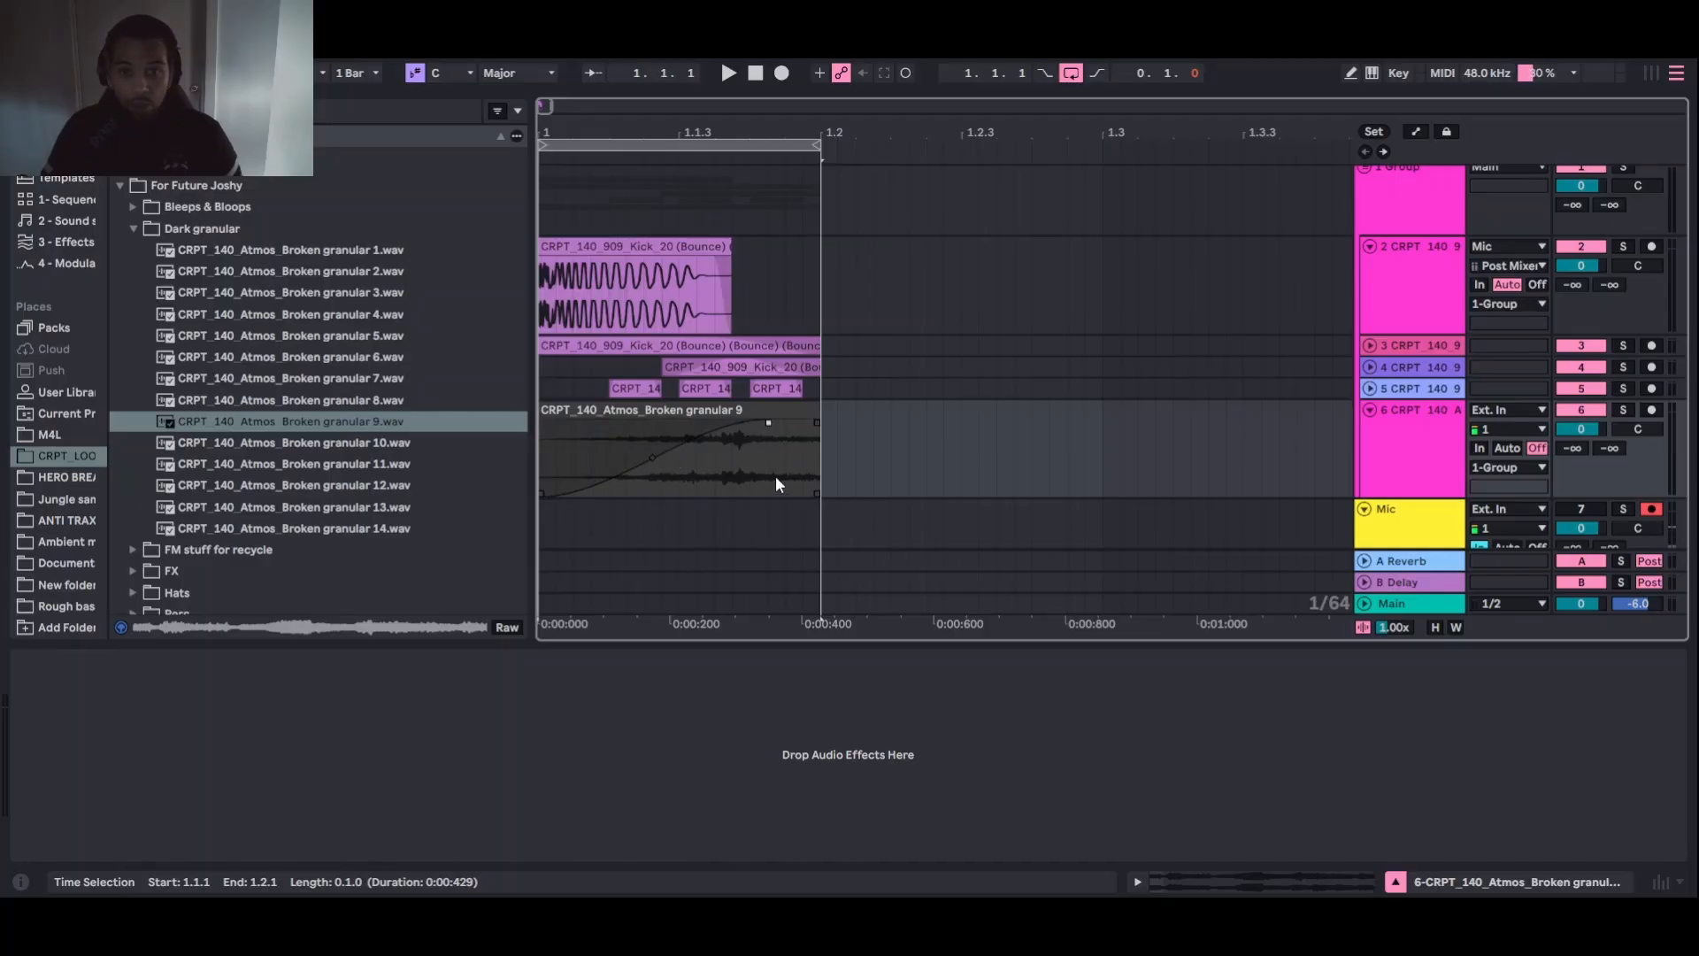
{"action": "left_click_drag", "start_coordinate": [1573, 437], "coordinate": [1574, 469]}
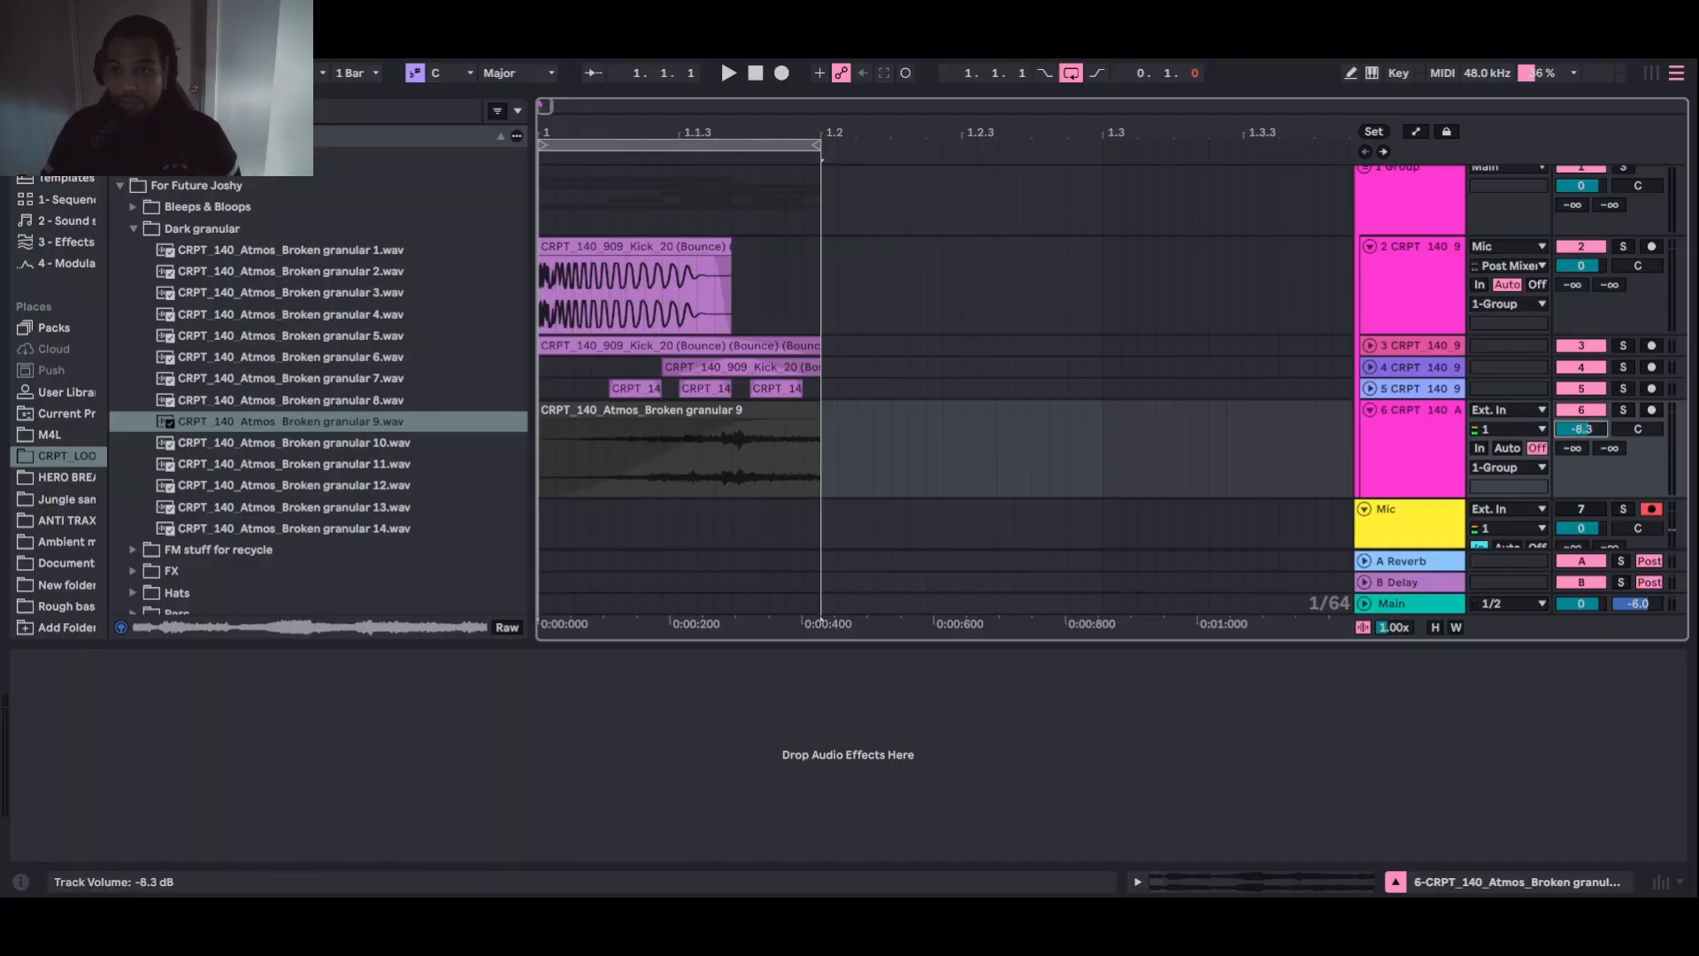
{"action": "key", "text": "space"}
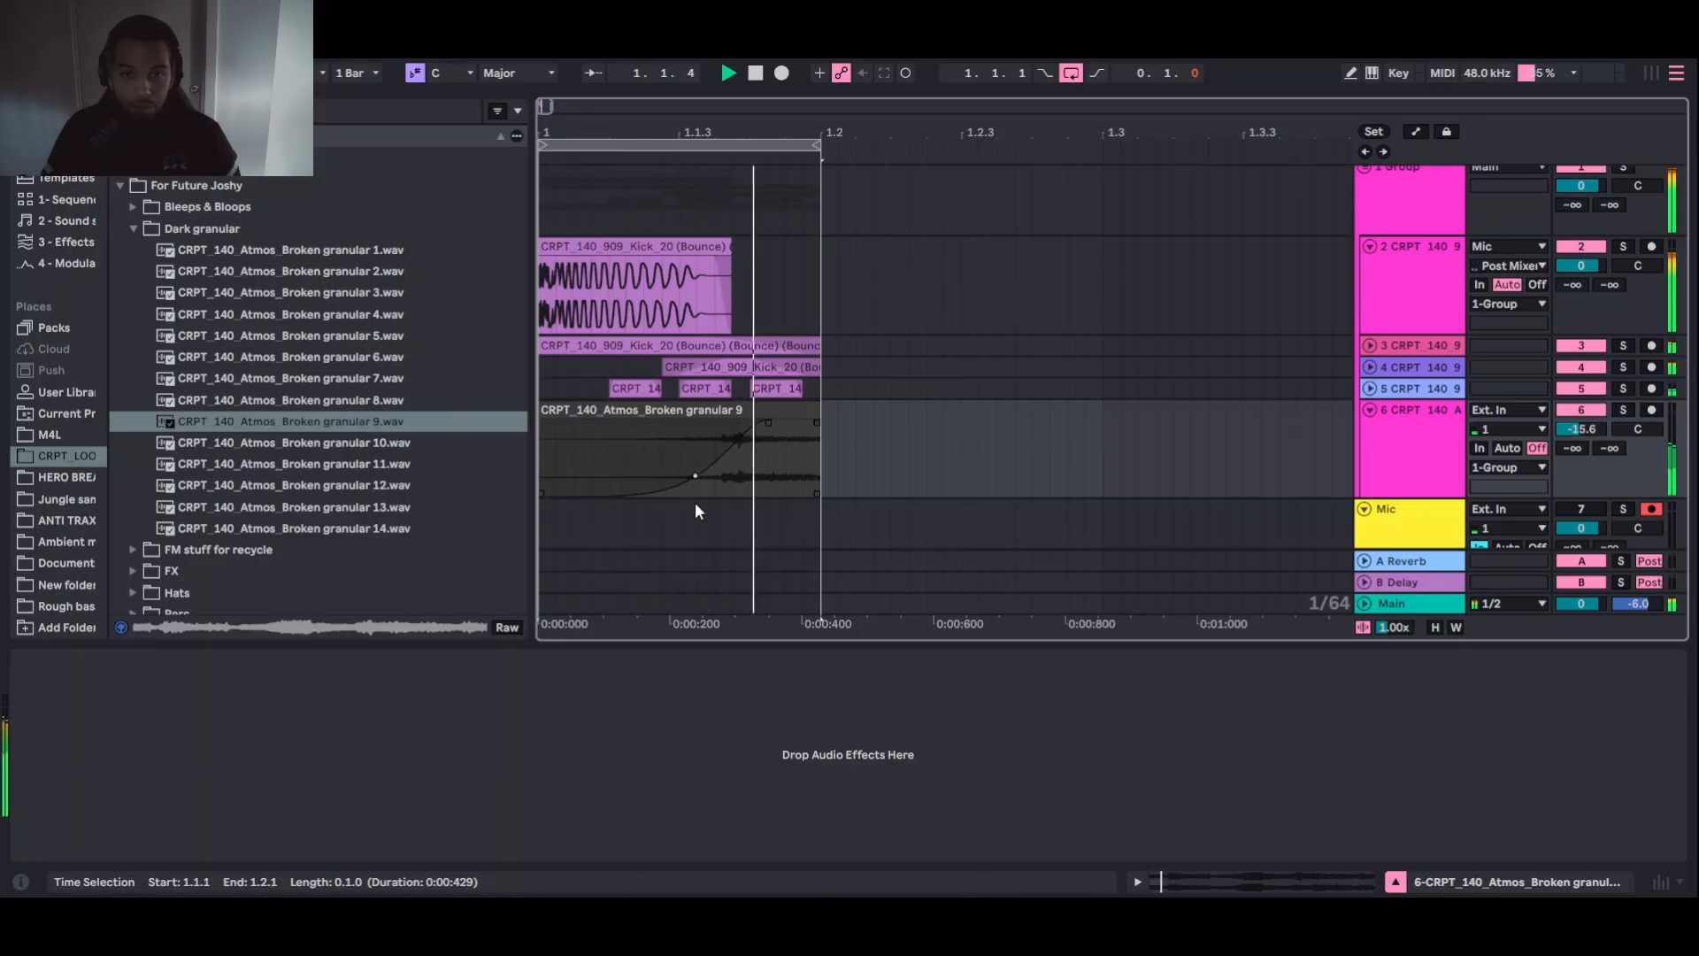
{"action": "left_click_drag", "start_coordinate": [696, 503], "coordinate": [523, 463]}
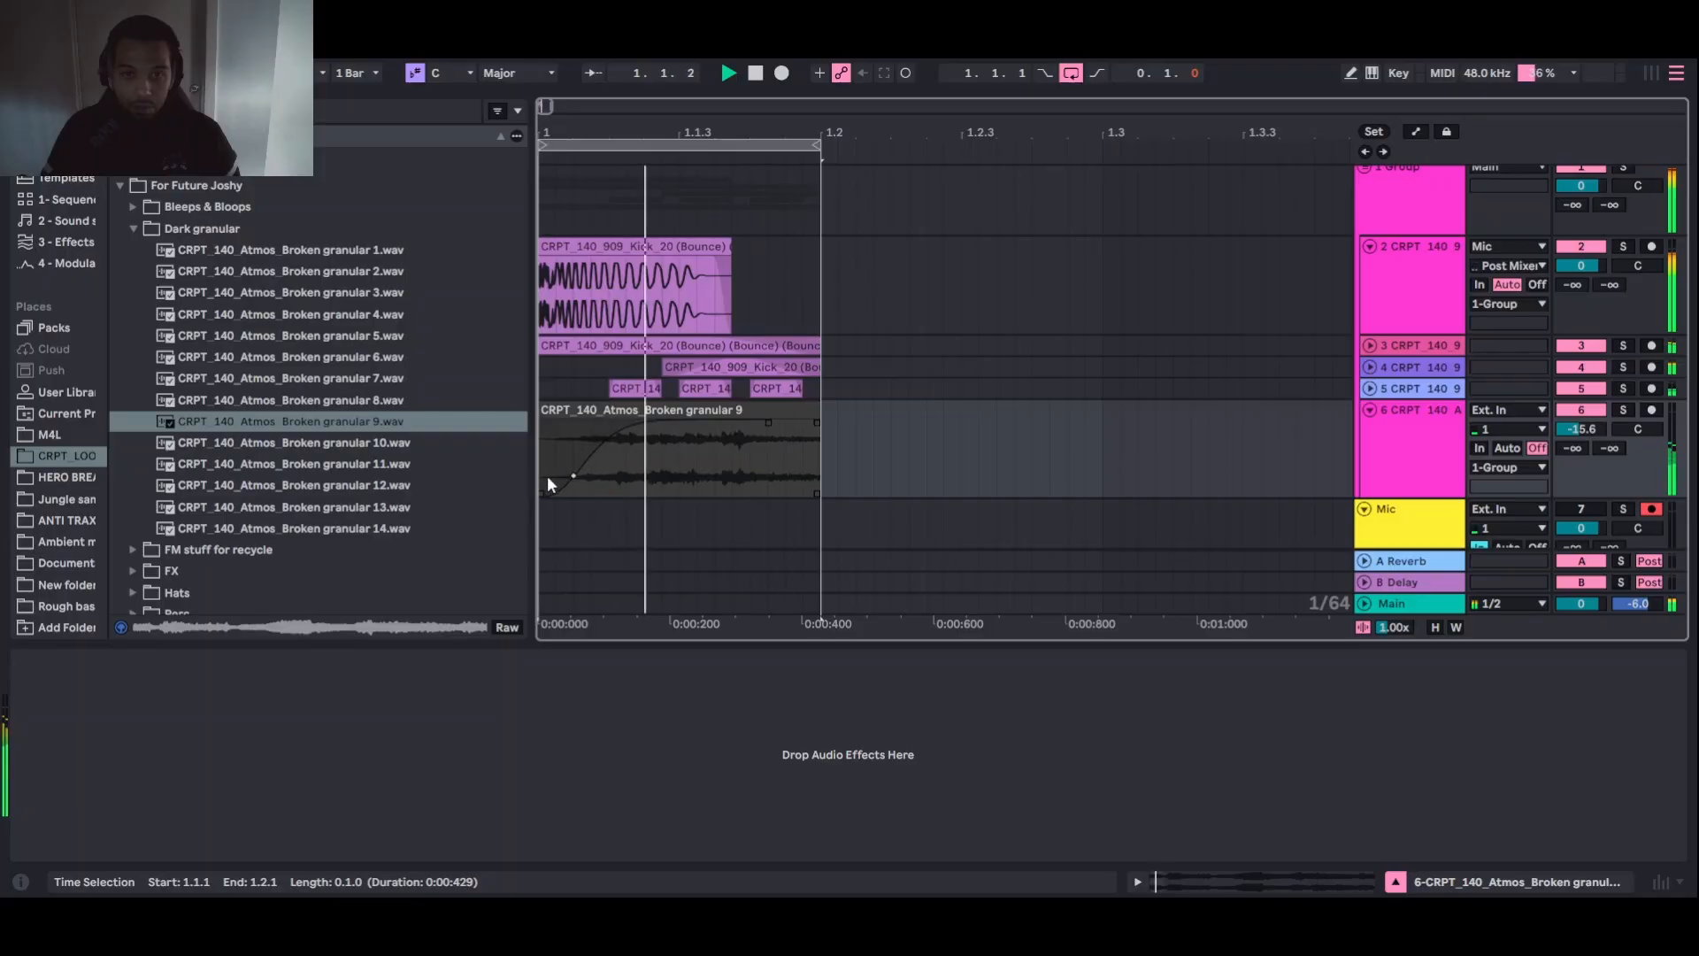
Lower track 6's volume to -27.0 dB during playback and readjust the granular 9 clip's fade-in curve
{"action": "left_click", "coordinate": [671, 458]}
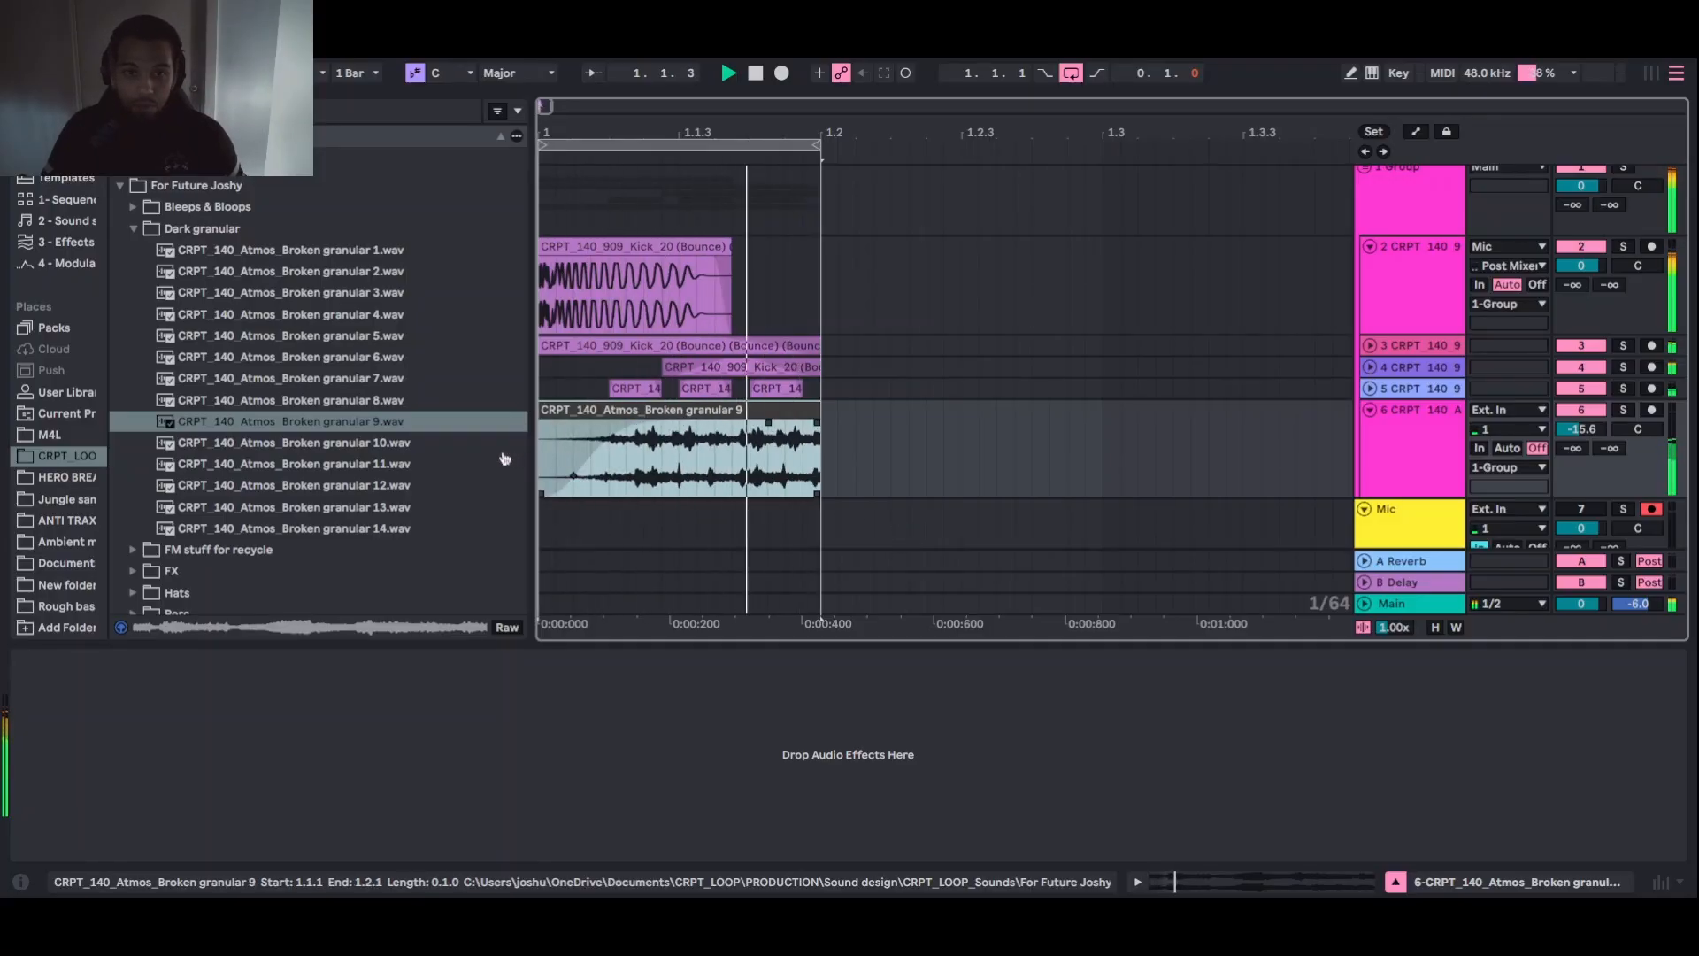
{"action": "left_click", "coordinate": [648, 438]}
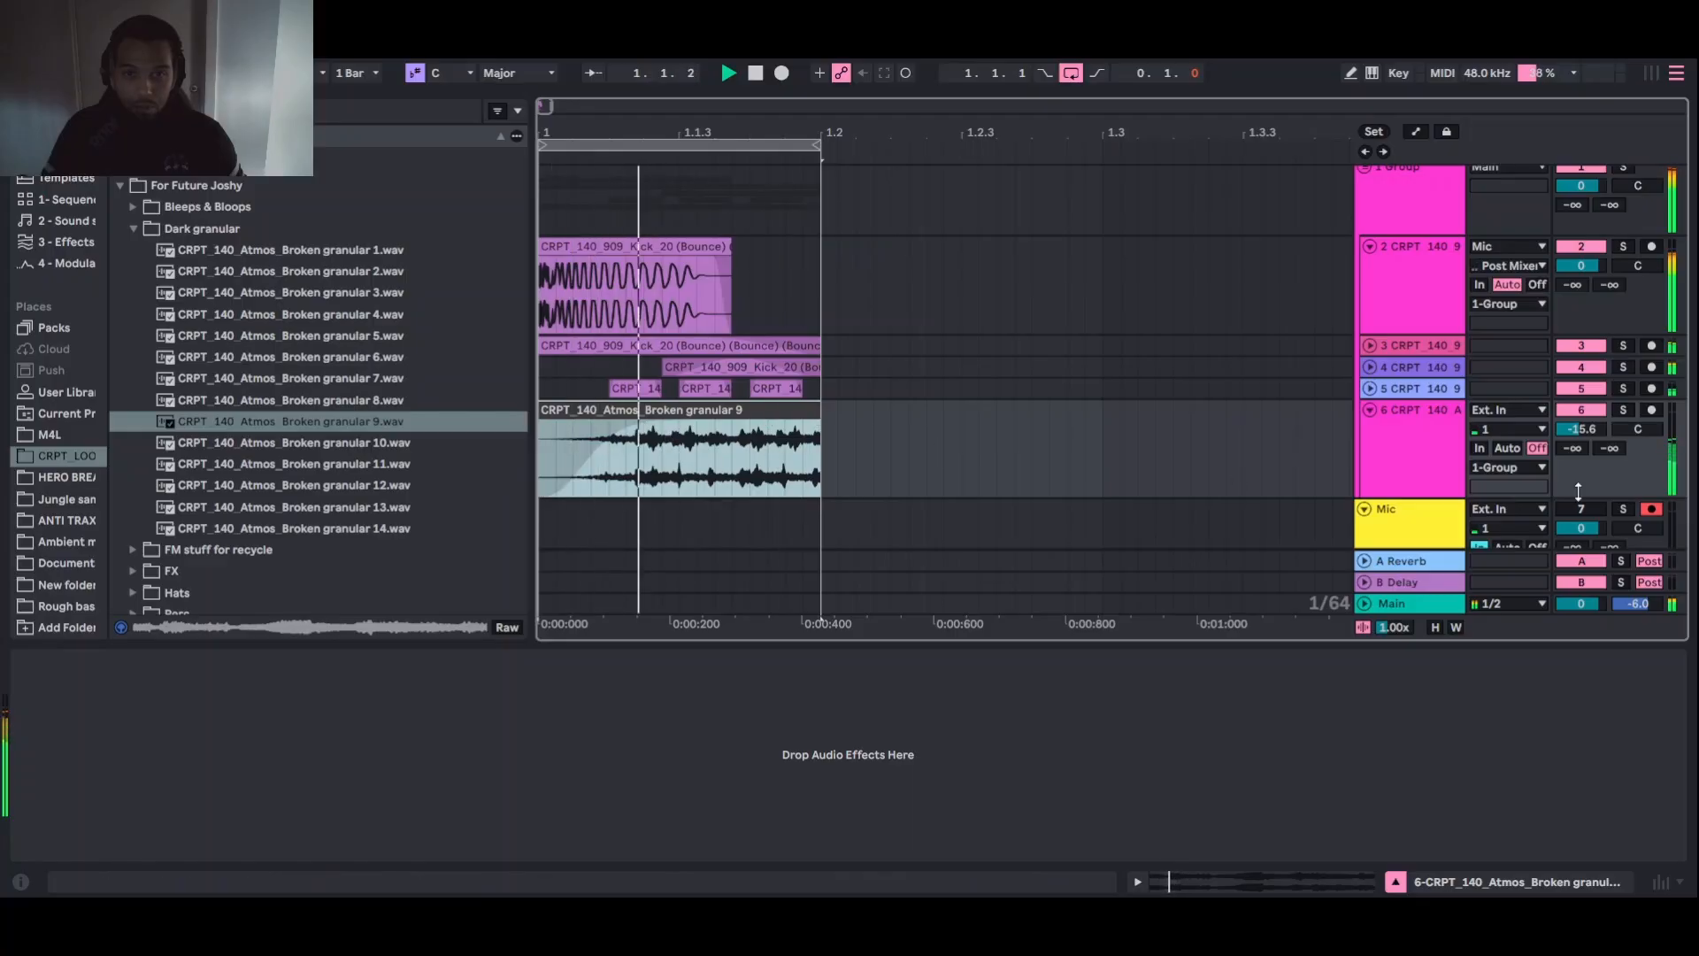
{"action": "left_click_drag", "start_coordinate": [1592, 434], "coordinate": [1591, 453]}
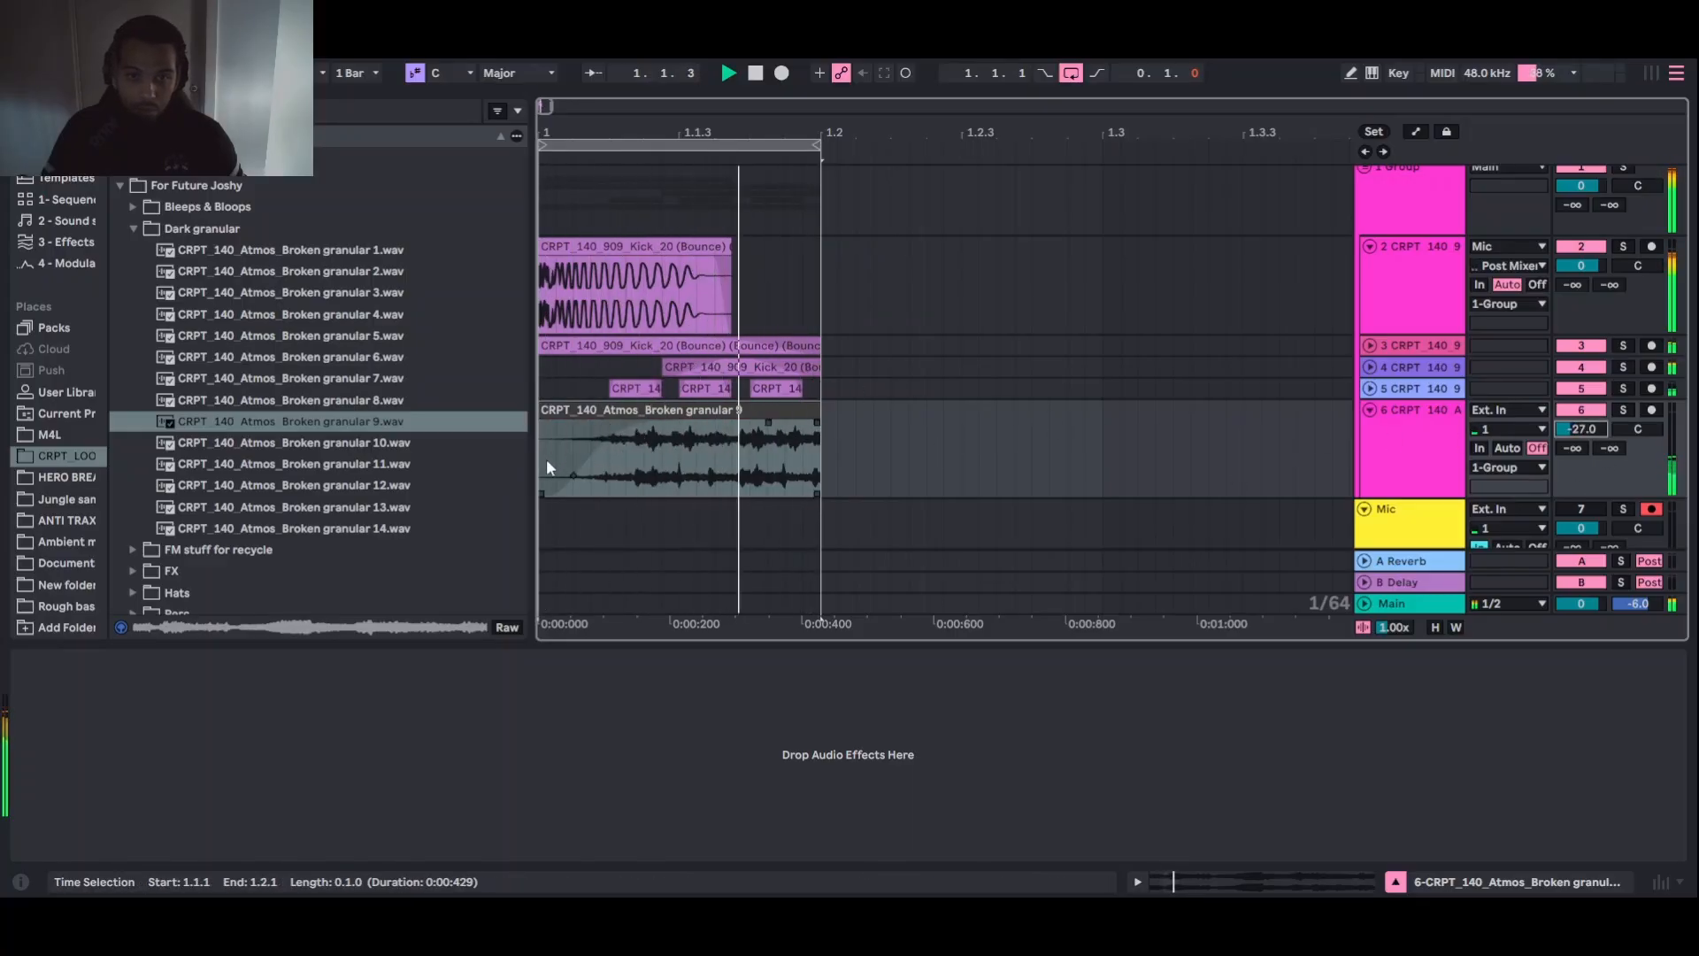
{"action": "left_click_drag", "start_coordinate": [566, 474], "coordinate": [577, 515]}
Trim the granular 9 clip's start to just past 1.1.2 and stretch its fade-in to the end of the clip
{"action": "left_click", "coordinate": [698, 464]}
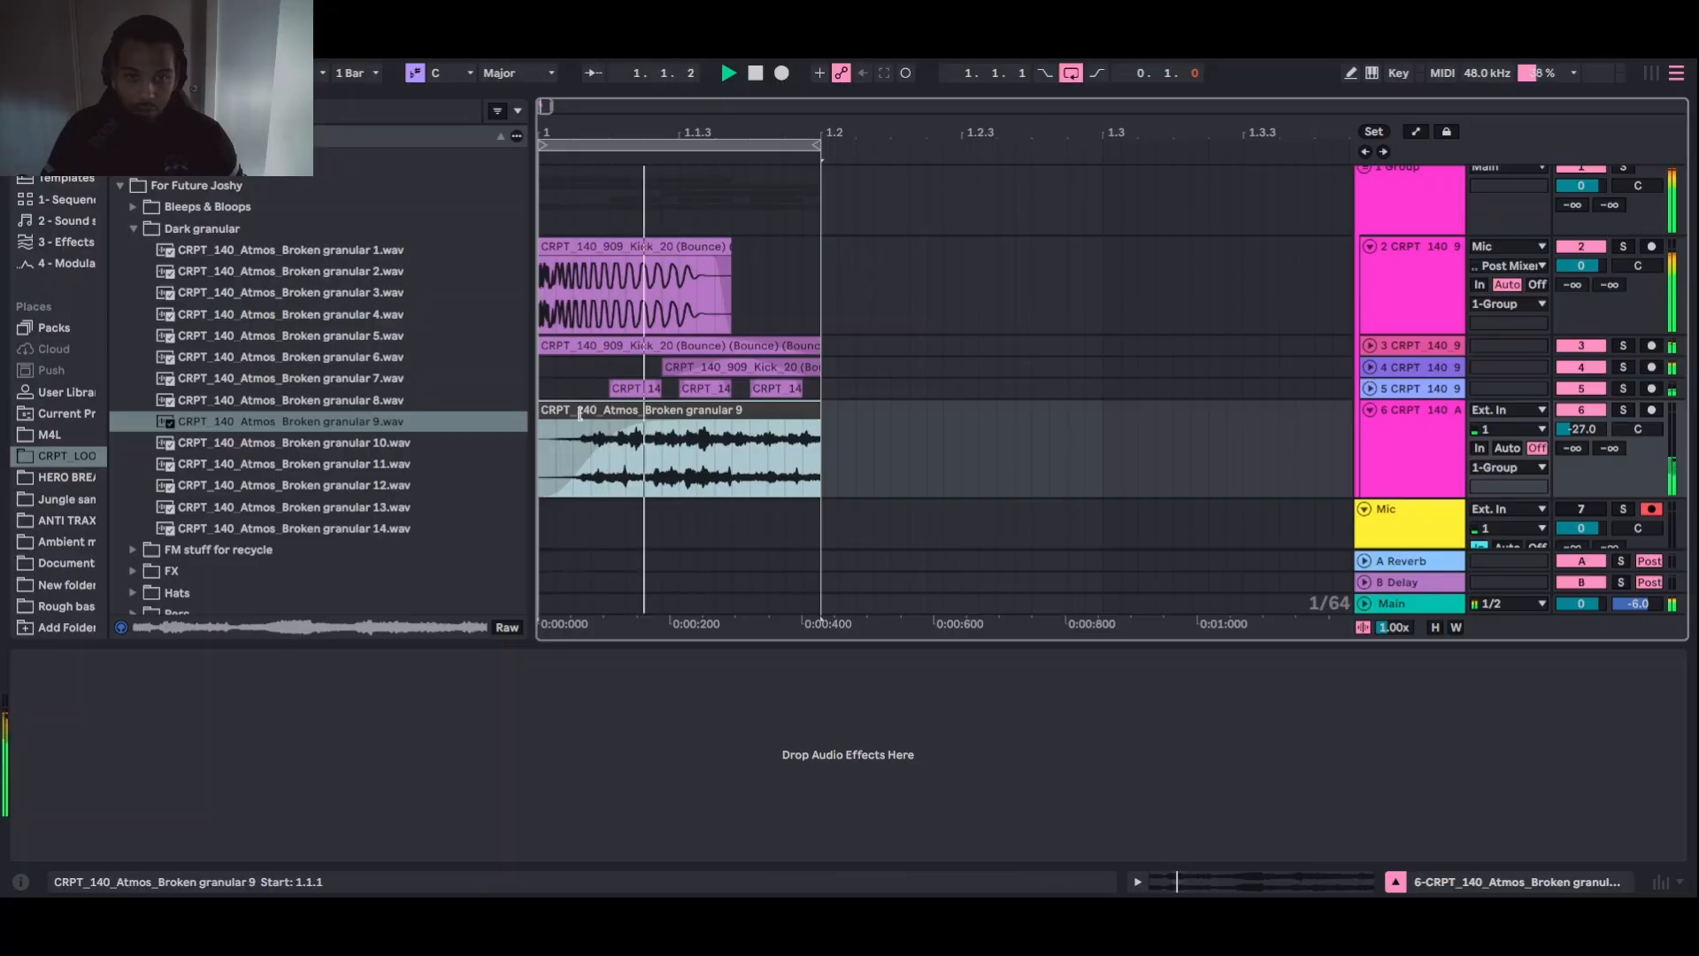
{"action": "left_click_drag", "start_coordinate": [541, 415], "coordinate": [681, 414]}
{"action": "left_click", "coordinate": [741, 456]}
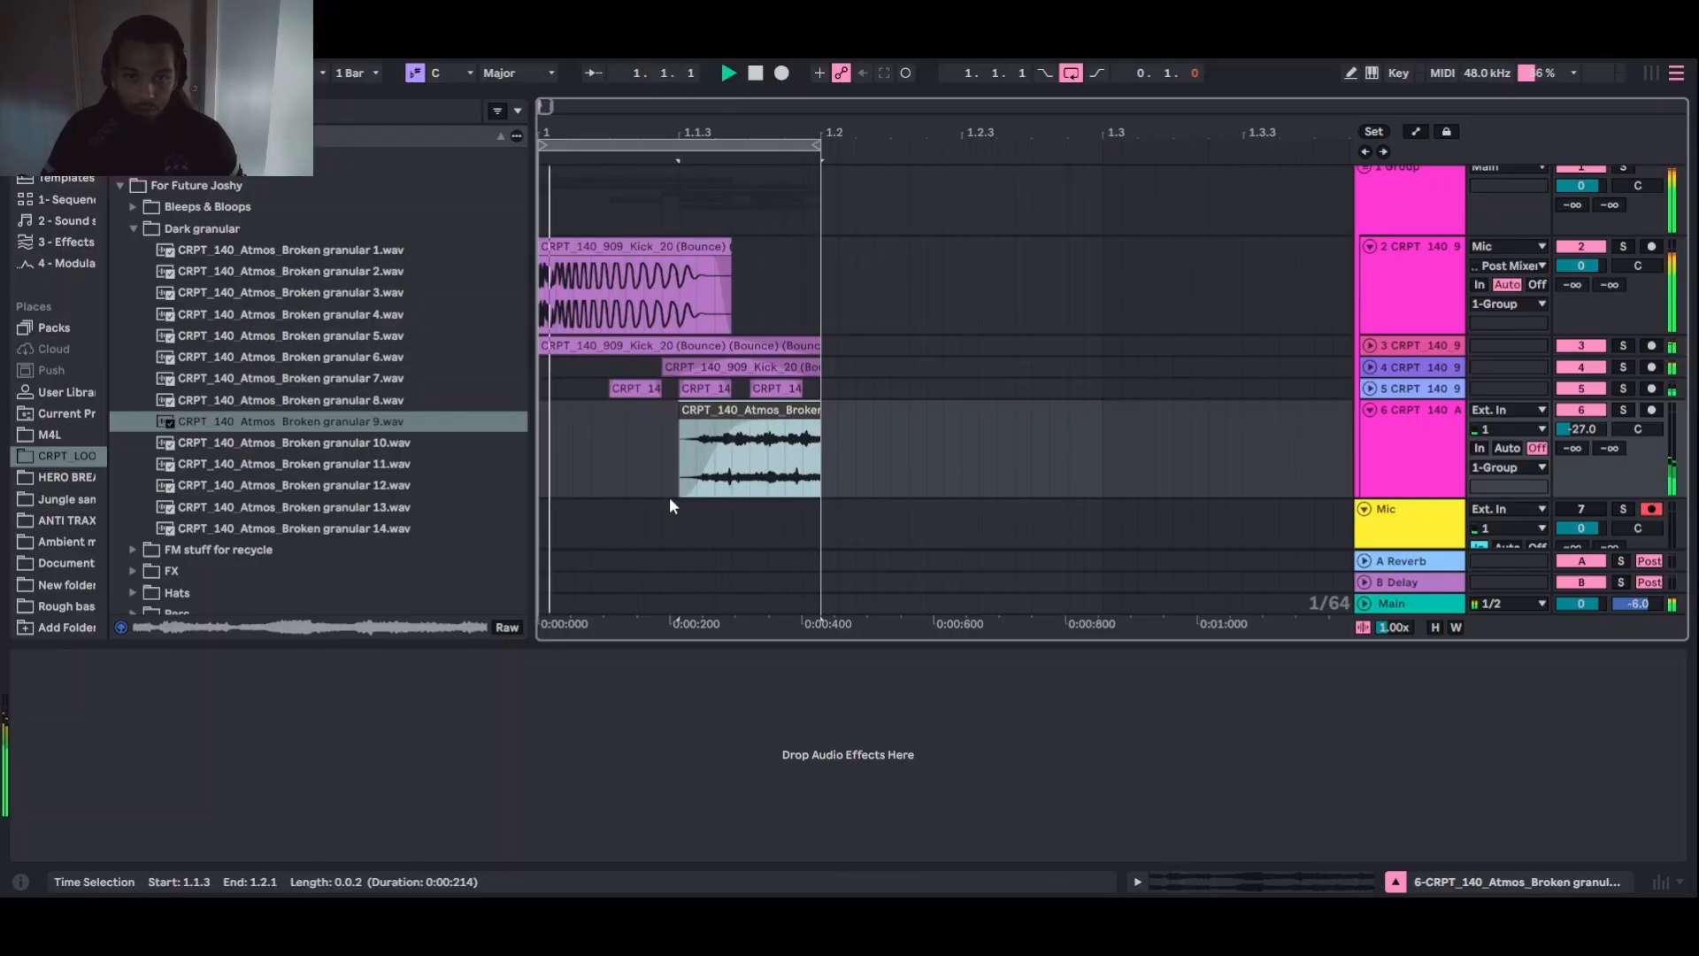
{"action": "left_click_drag", "start_coordinate": [680, 414], "coordinate": [627, 414]}
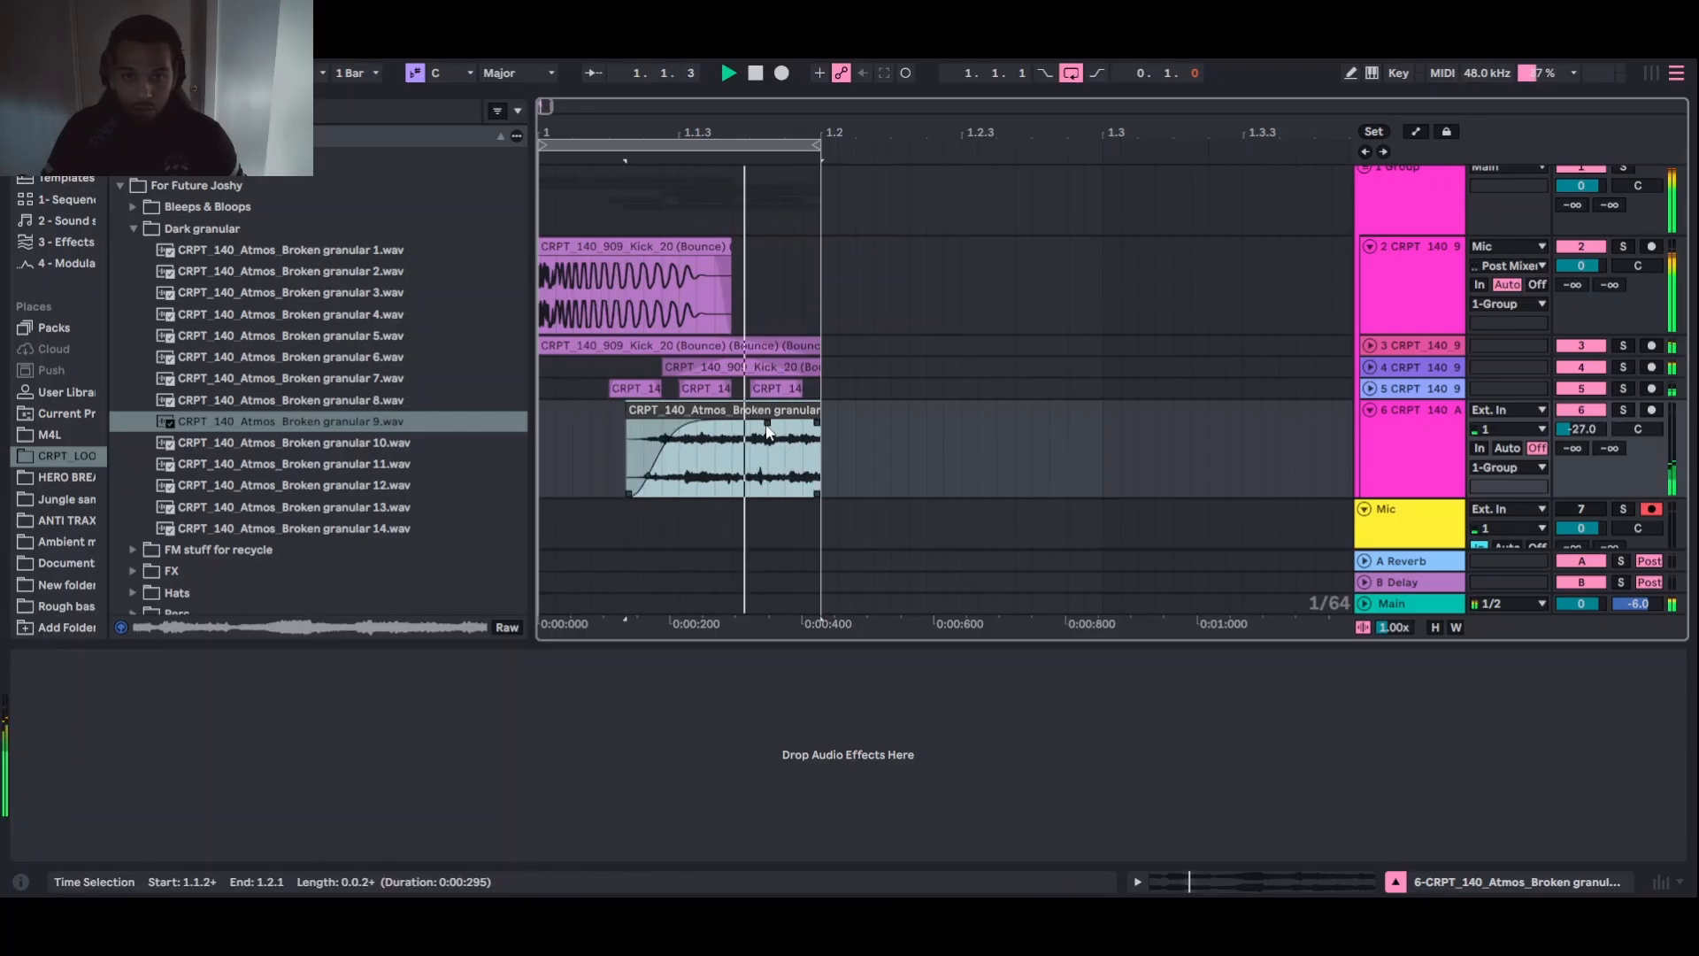
{"action": "left_click_drag", "start_coordinate": [766, 424], "coordinate": [842, 424]}
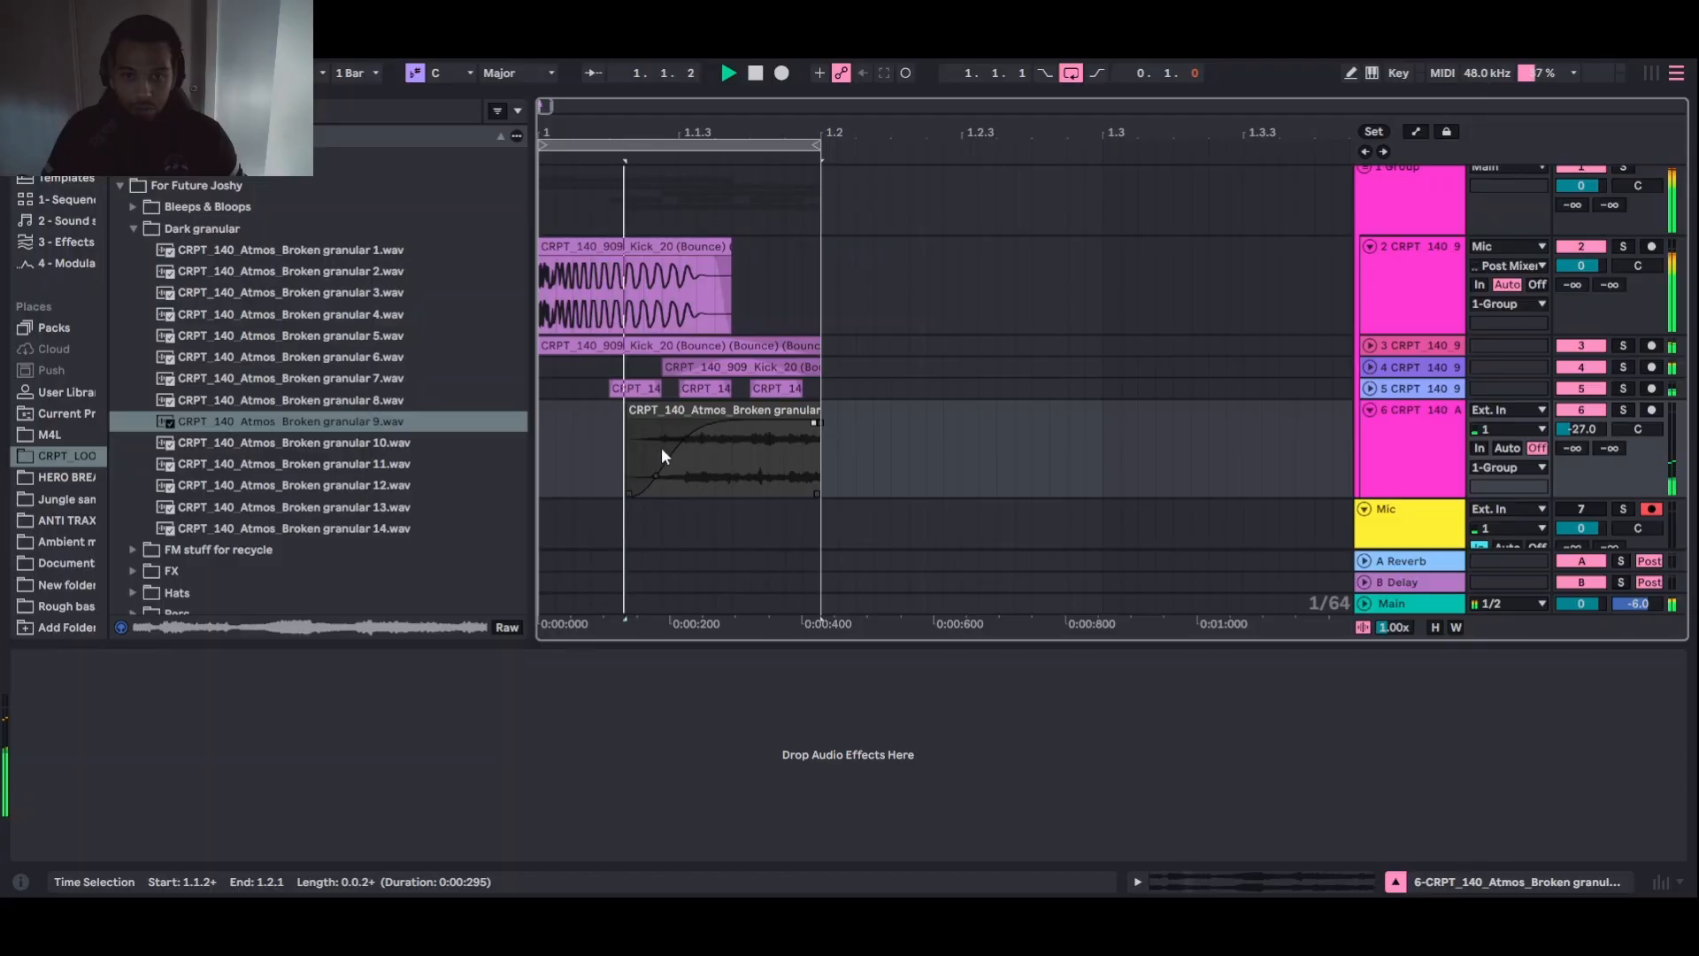
Replace the track 6 clip with CRPT_140_Atmos_Broken granular 11, trimmed to start just past 1.1.2 and end at 1.2.1
{"action": "left_click_drag", "start_coordinate": [349, 465], "coordinate": [538, 459]}
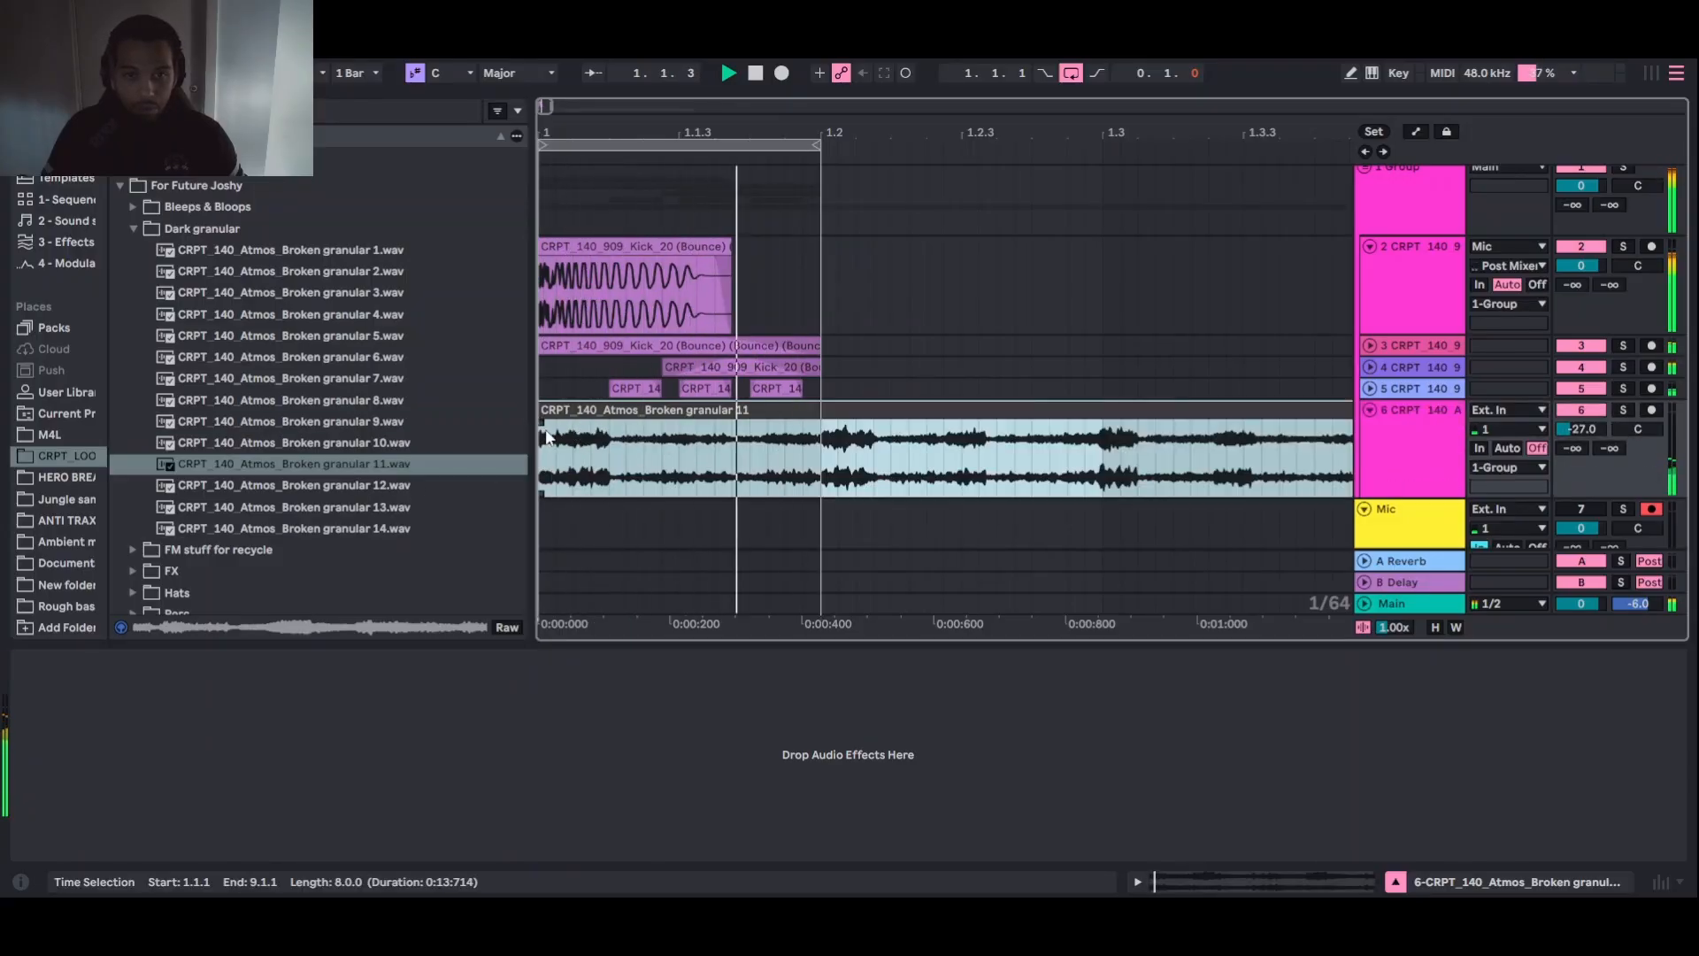
{"action": "left_click_drag", "start_coordinate": [542, 414], "coordinate": [625, 425]}
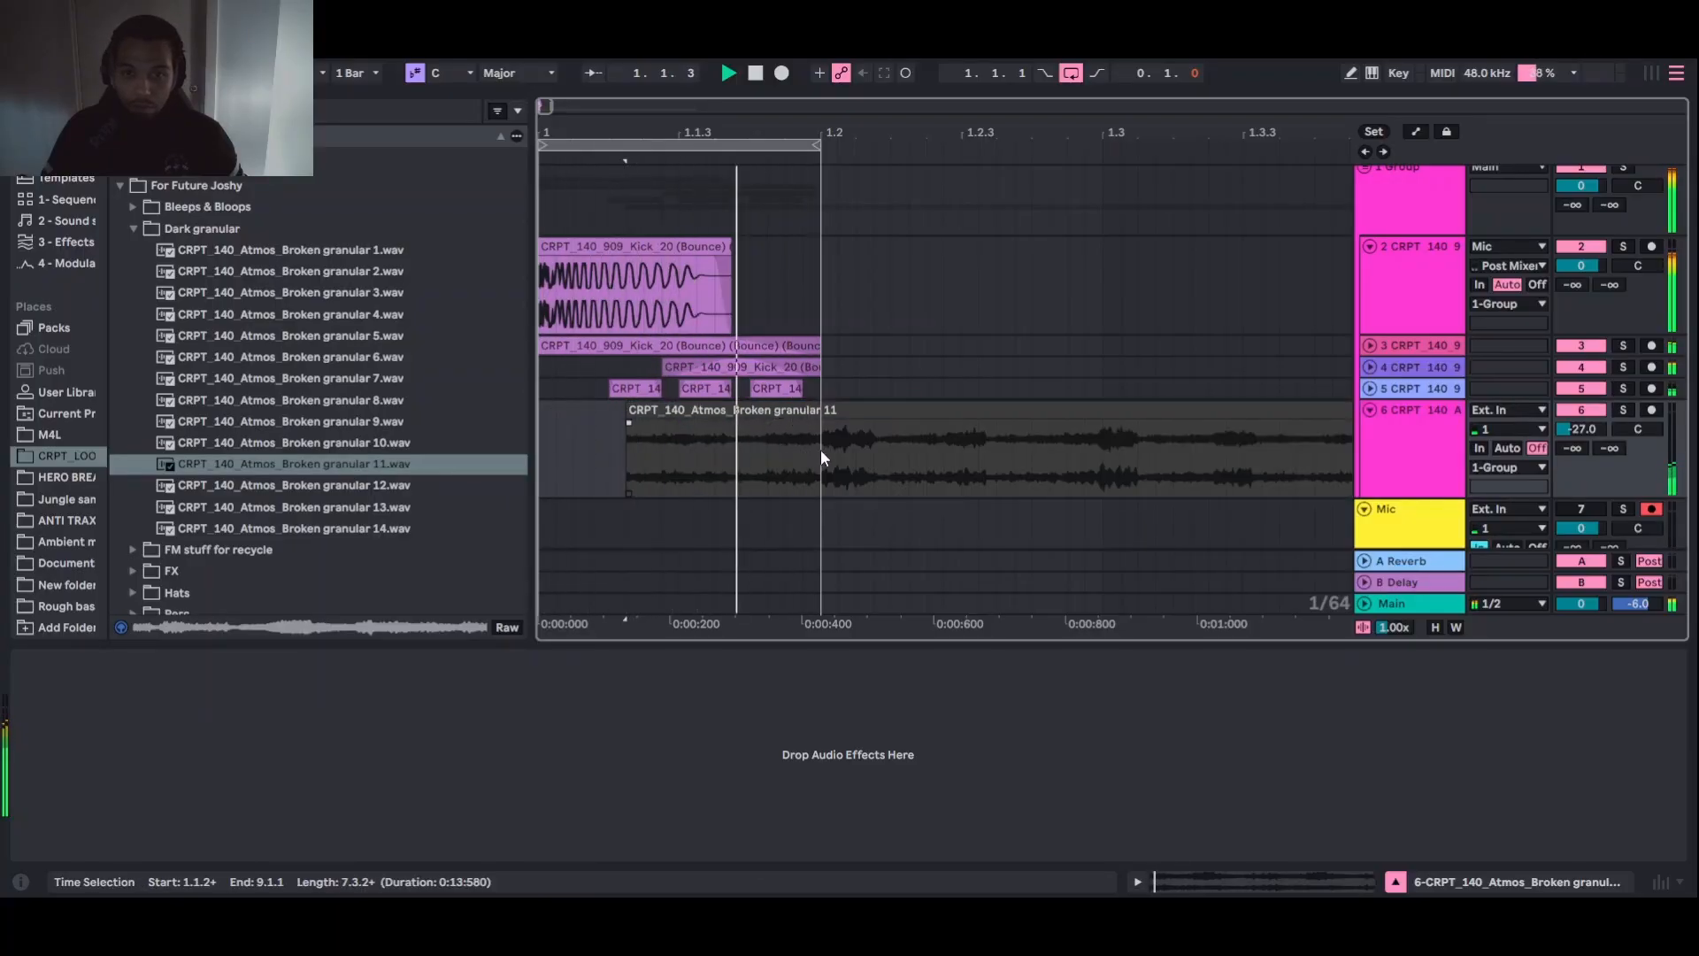
{"action": "left_click", "coordinate": [821, 450]}
{"action": "key", "text": "ctrl+e"}
{"action": "left_click", "coordinate": [918, 409]}
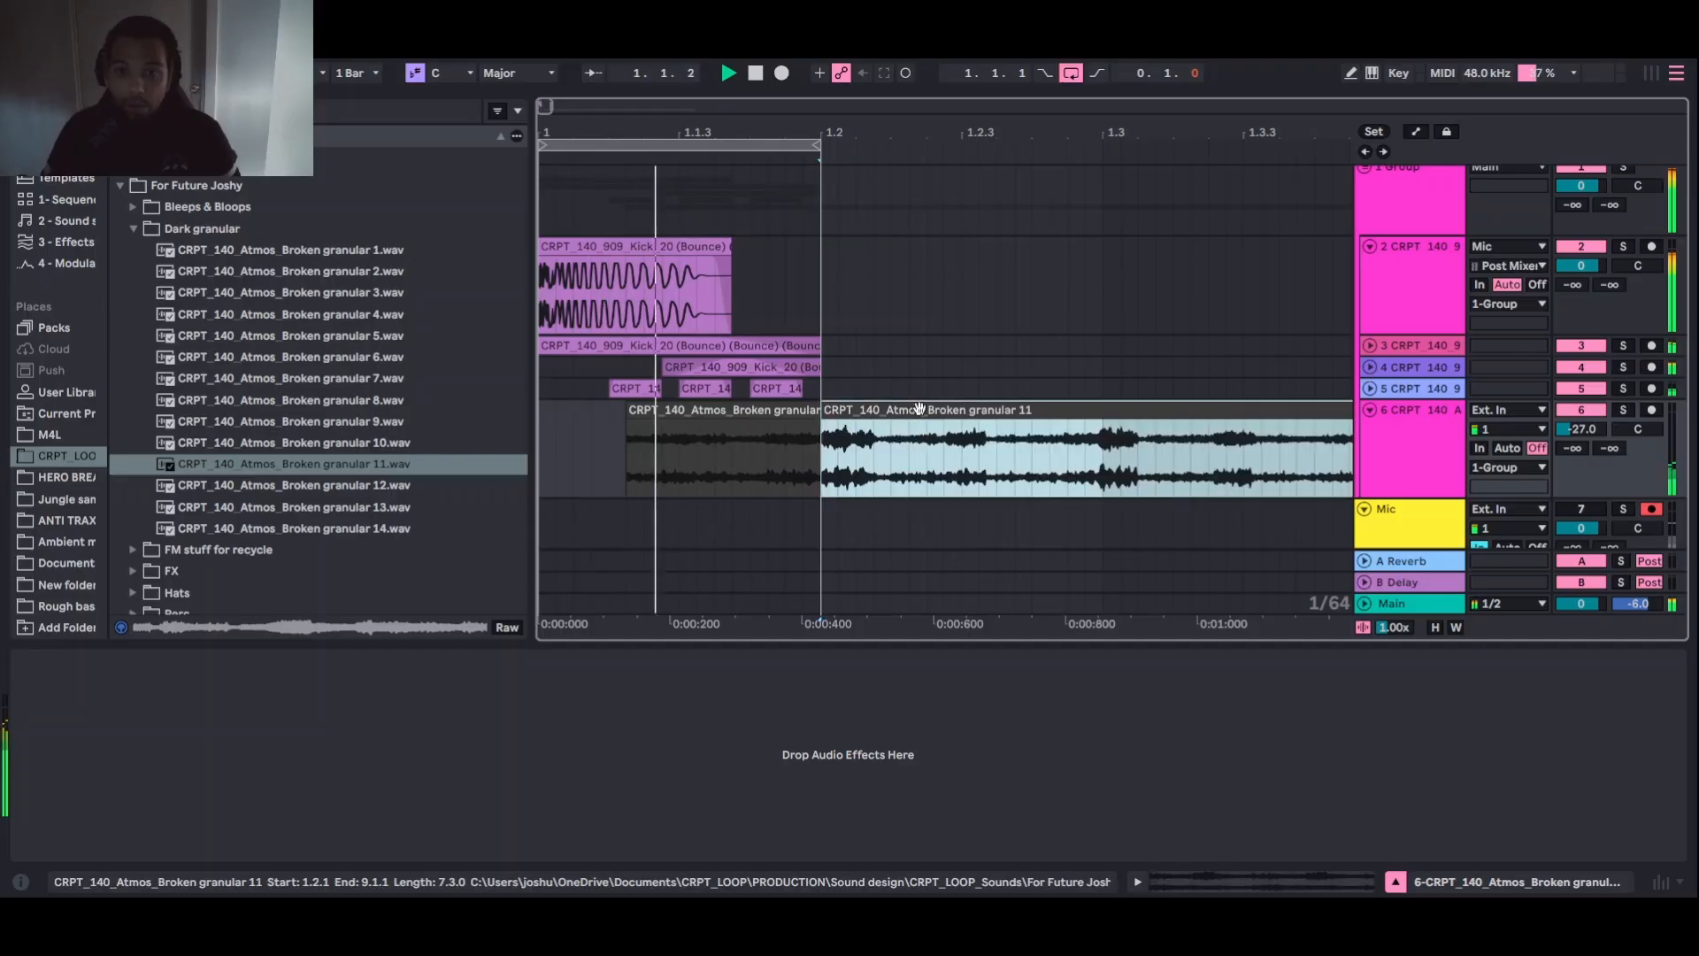
{"action": "key", "text": "Delete"}
{"action": "left_click", "coordinate": [692, 428]}
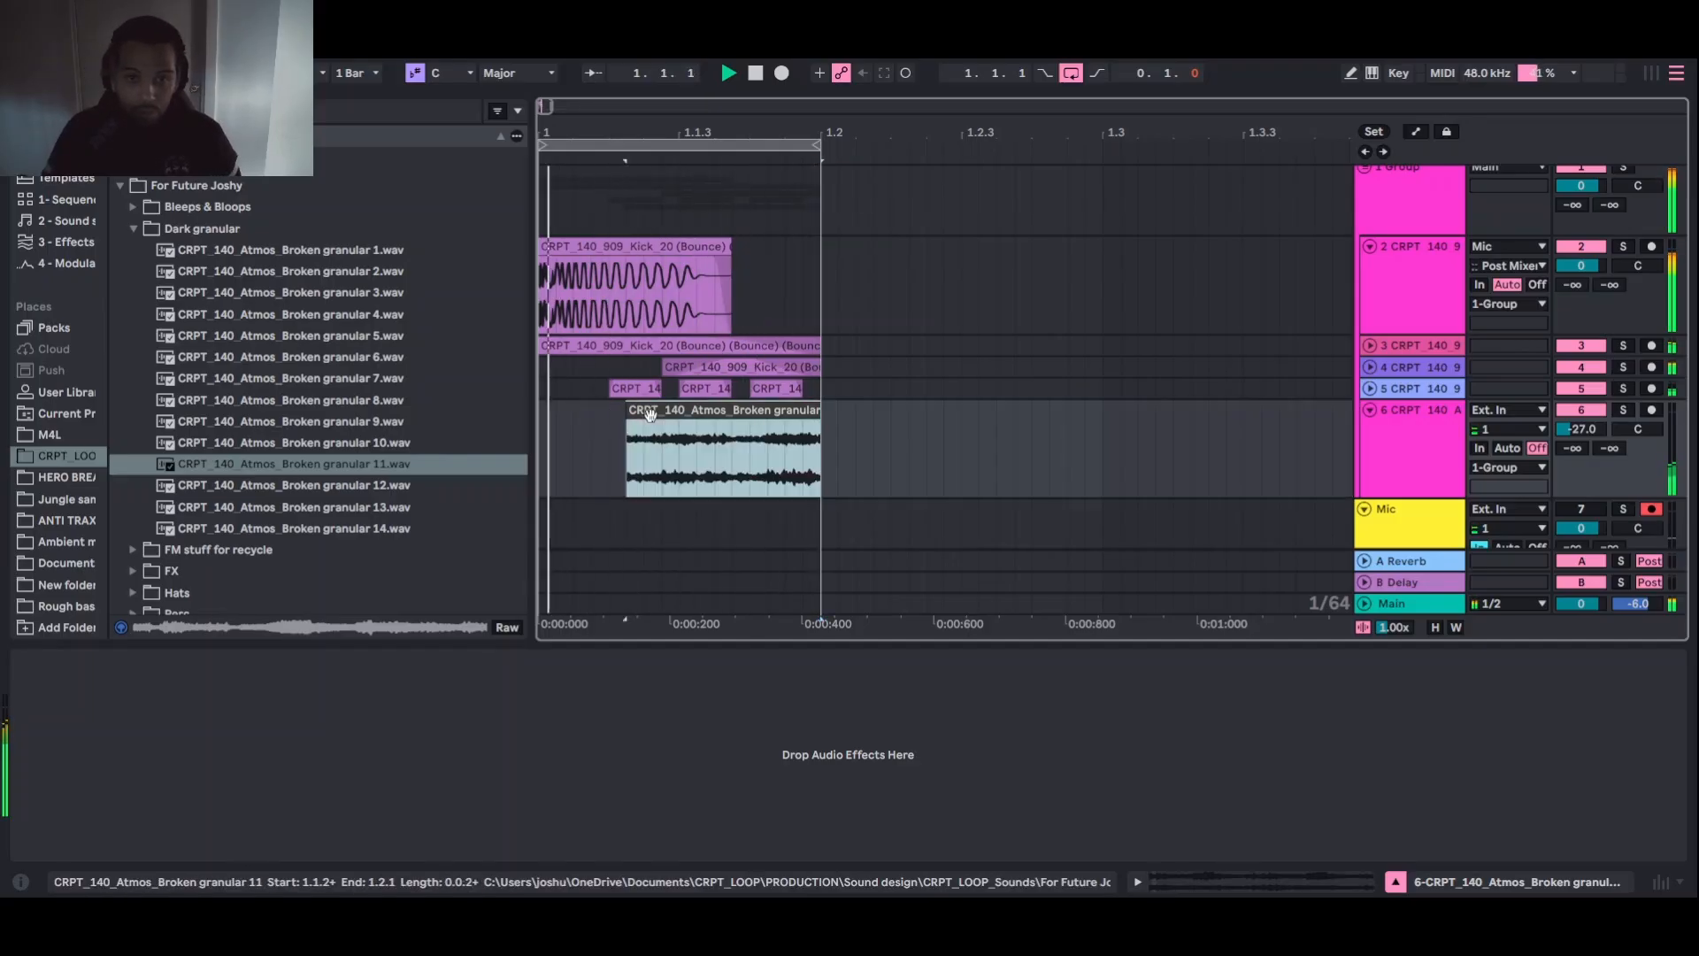
Solo track 6 to hear the granular layer alone, and return to the full mix
{"action": "left_click", "coordinate": [1623, 409]}
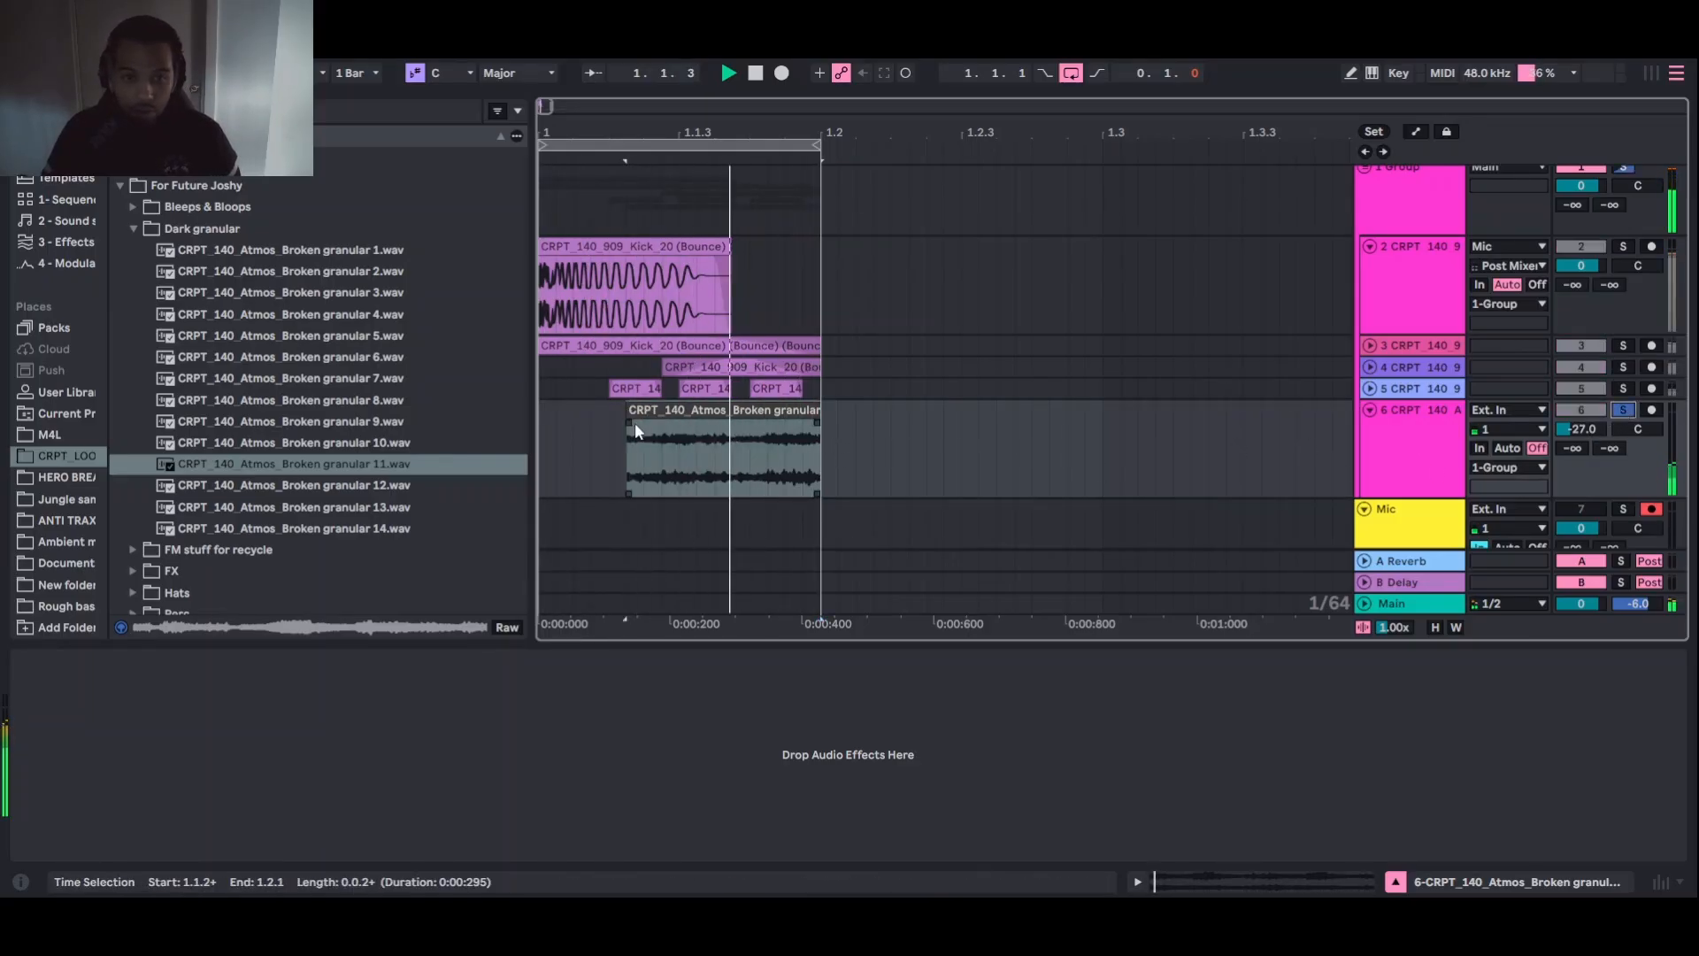
{"action": "left_click", "coordinate": [770, 409]}
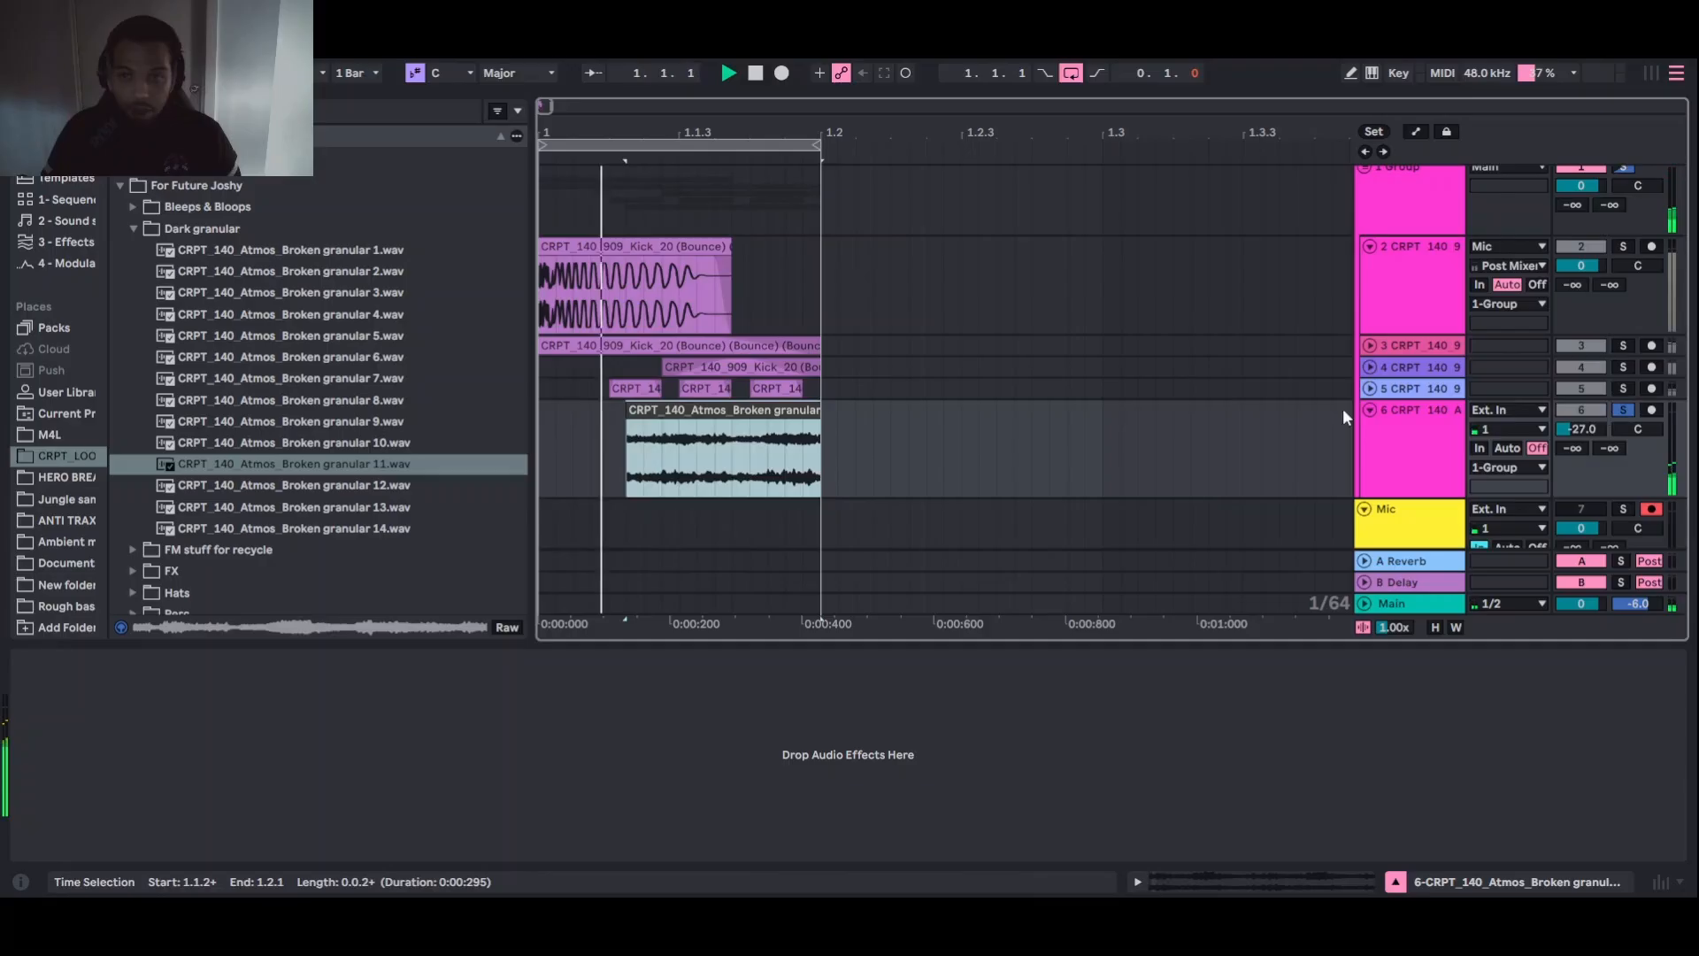
{"action": "left_click", "coordinate": [1623, 410]}
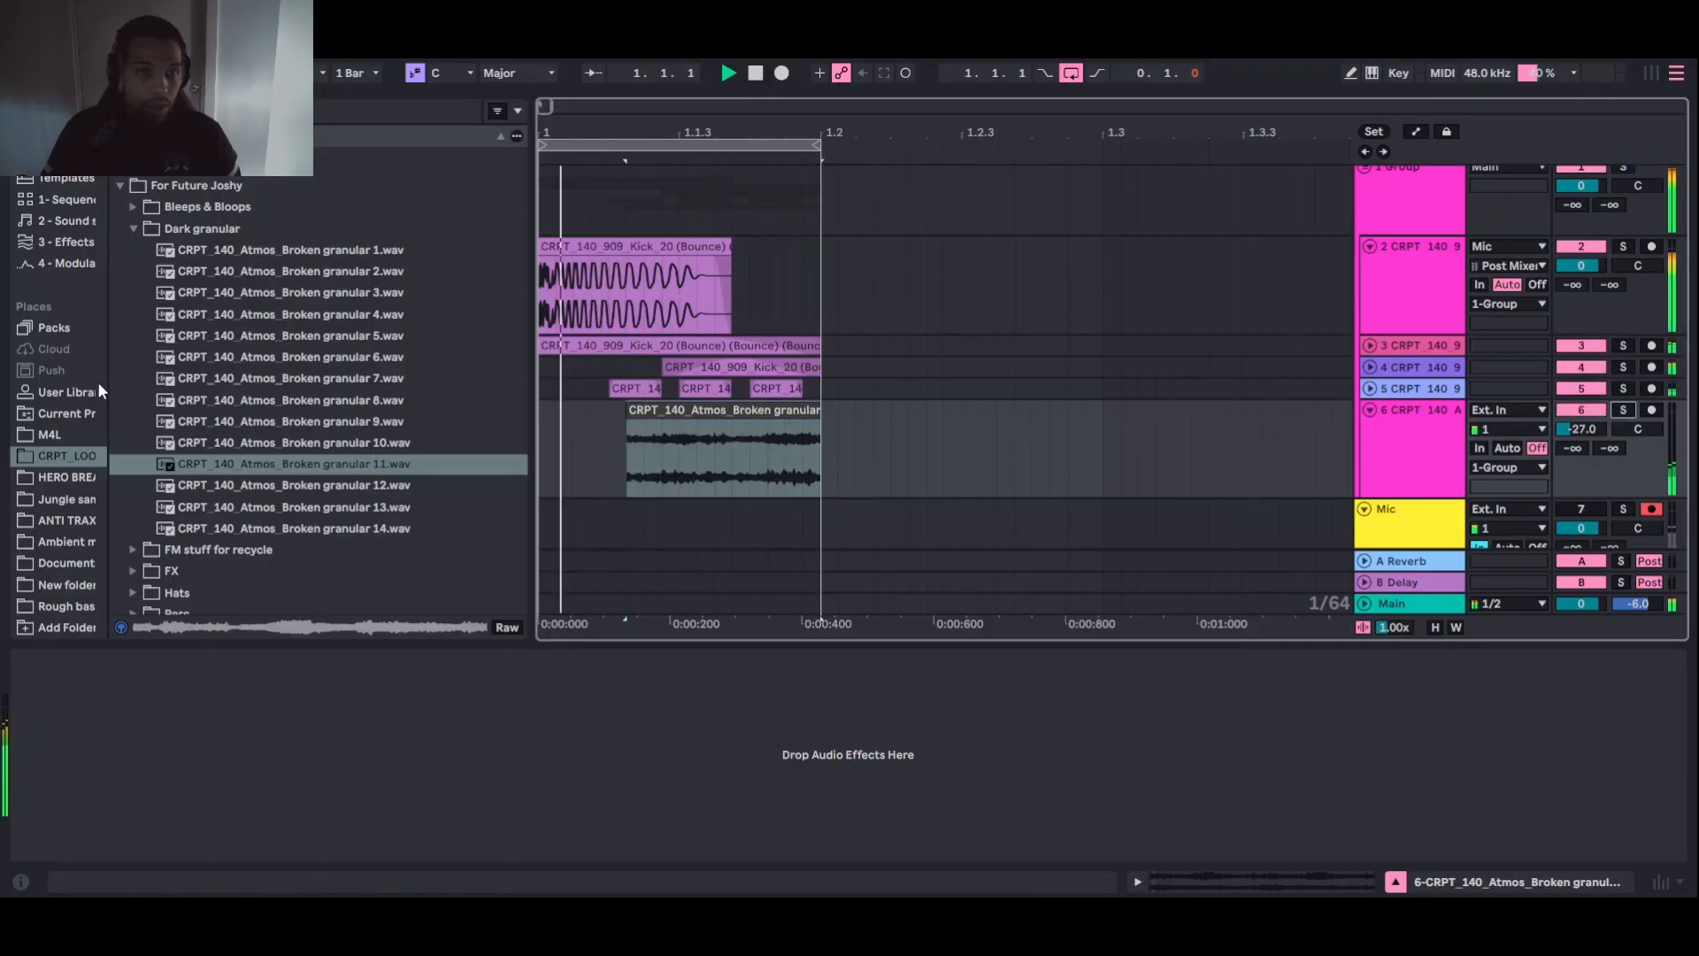
Open the granular 11 clip's settings, audition its pitch at +31 st during playback, and set the pitch to -29 st
{"action": "double_click", "coordinate": [655, 469]}
{"action": "key", "text": "space"}
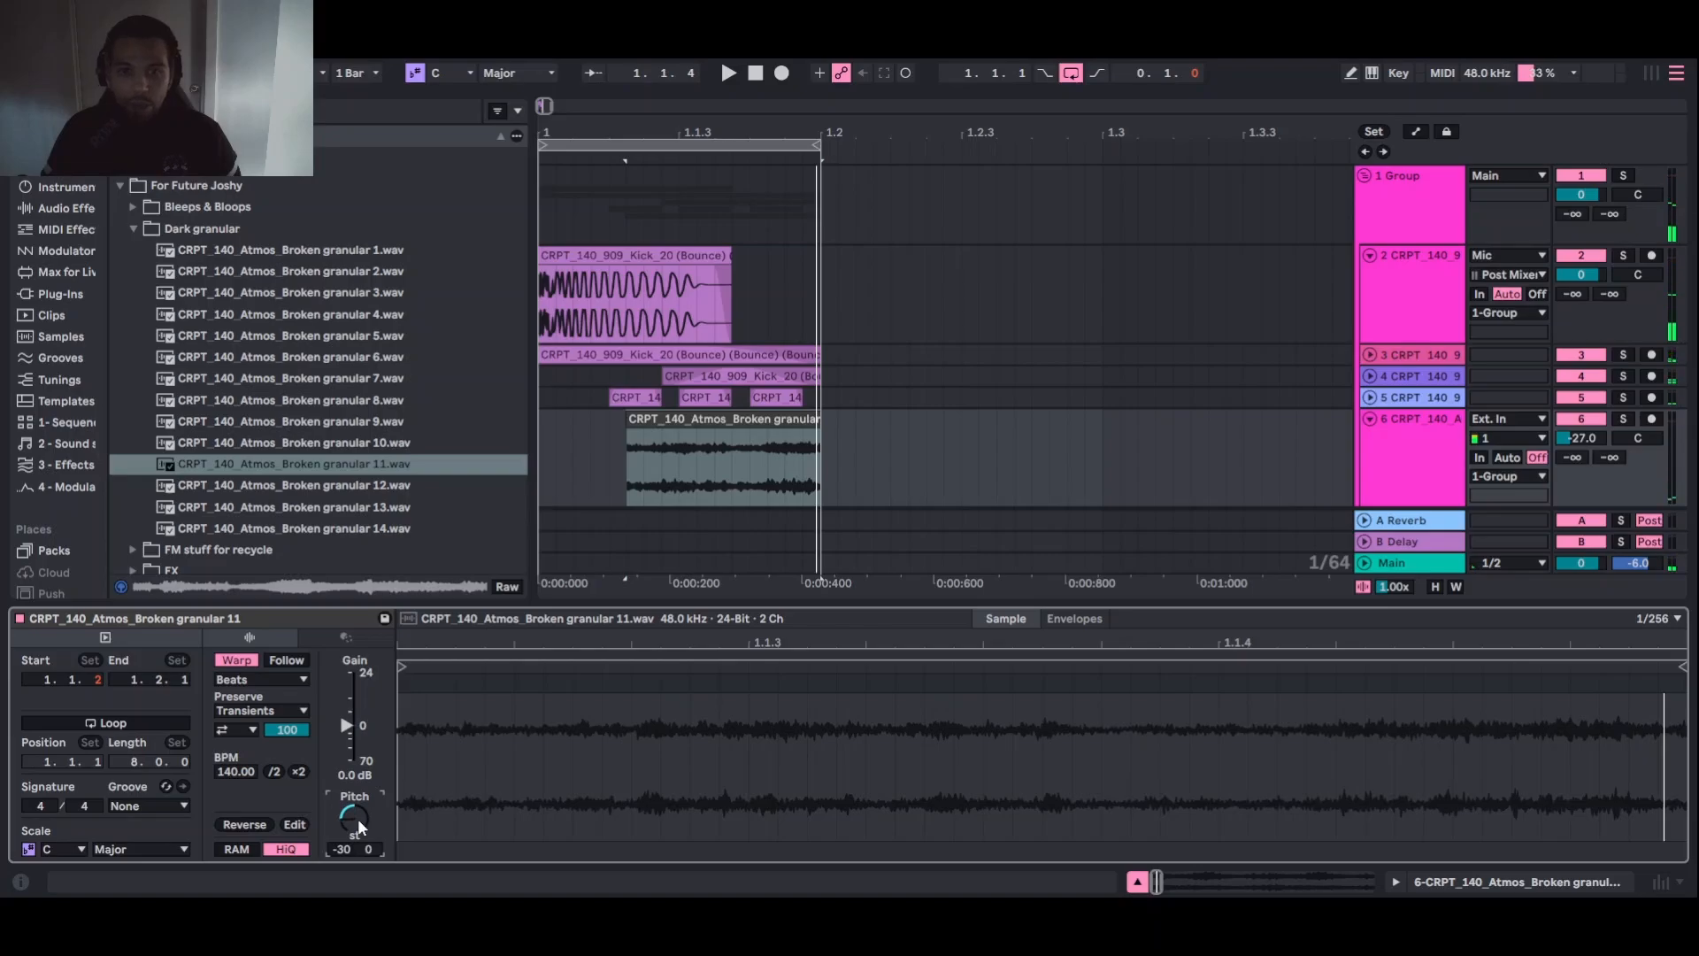
{"action": "key", "text": "space"}
{"action": "left_click_drag", "start_coordinate": [358, 819], "coordinate": [358, 762]}
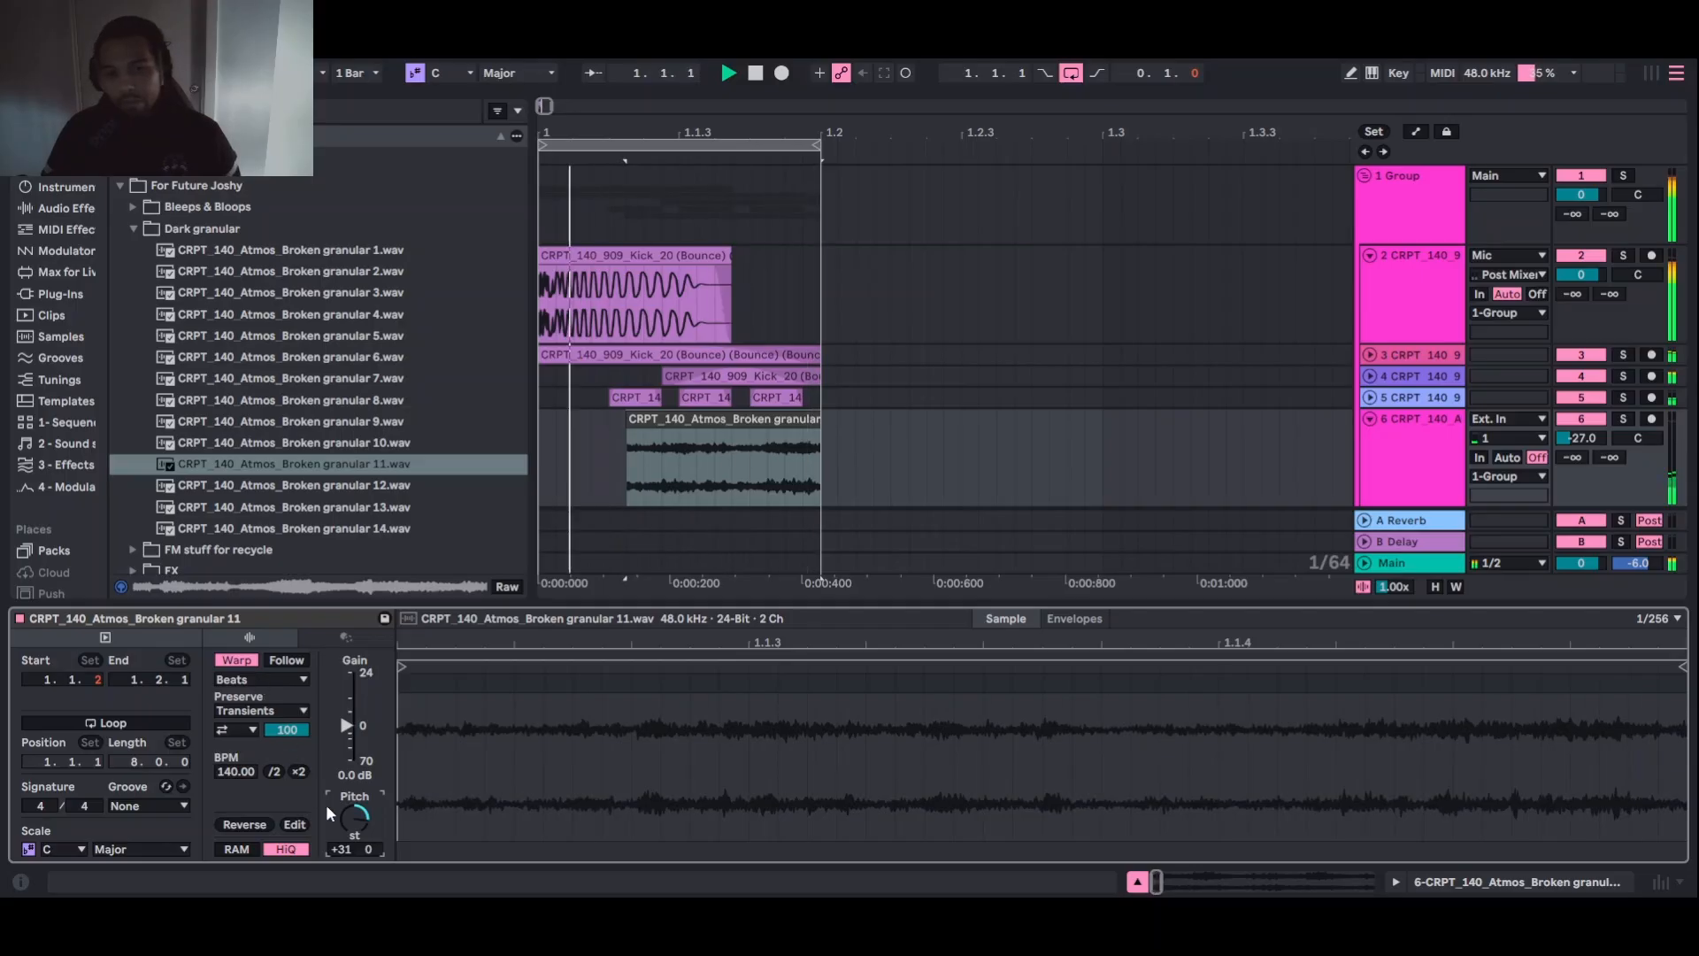
{"action": "left_click_drag", "start_coordinate": [345, 825], "coordinate": [346, 878]}
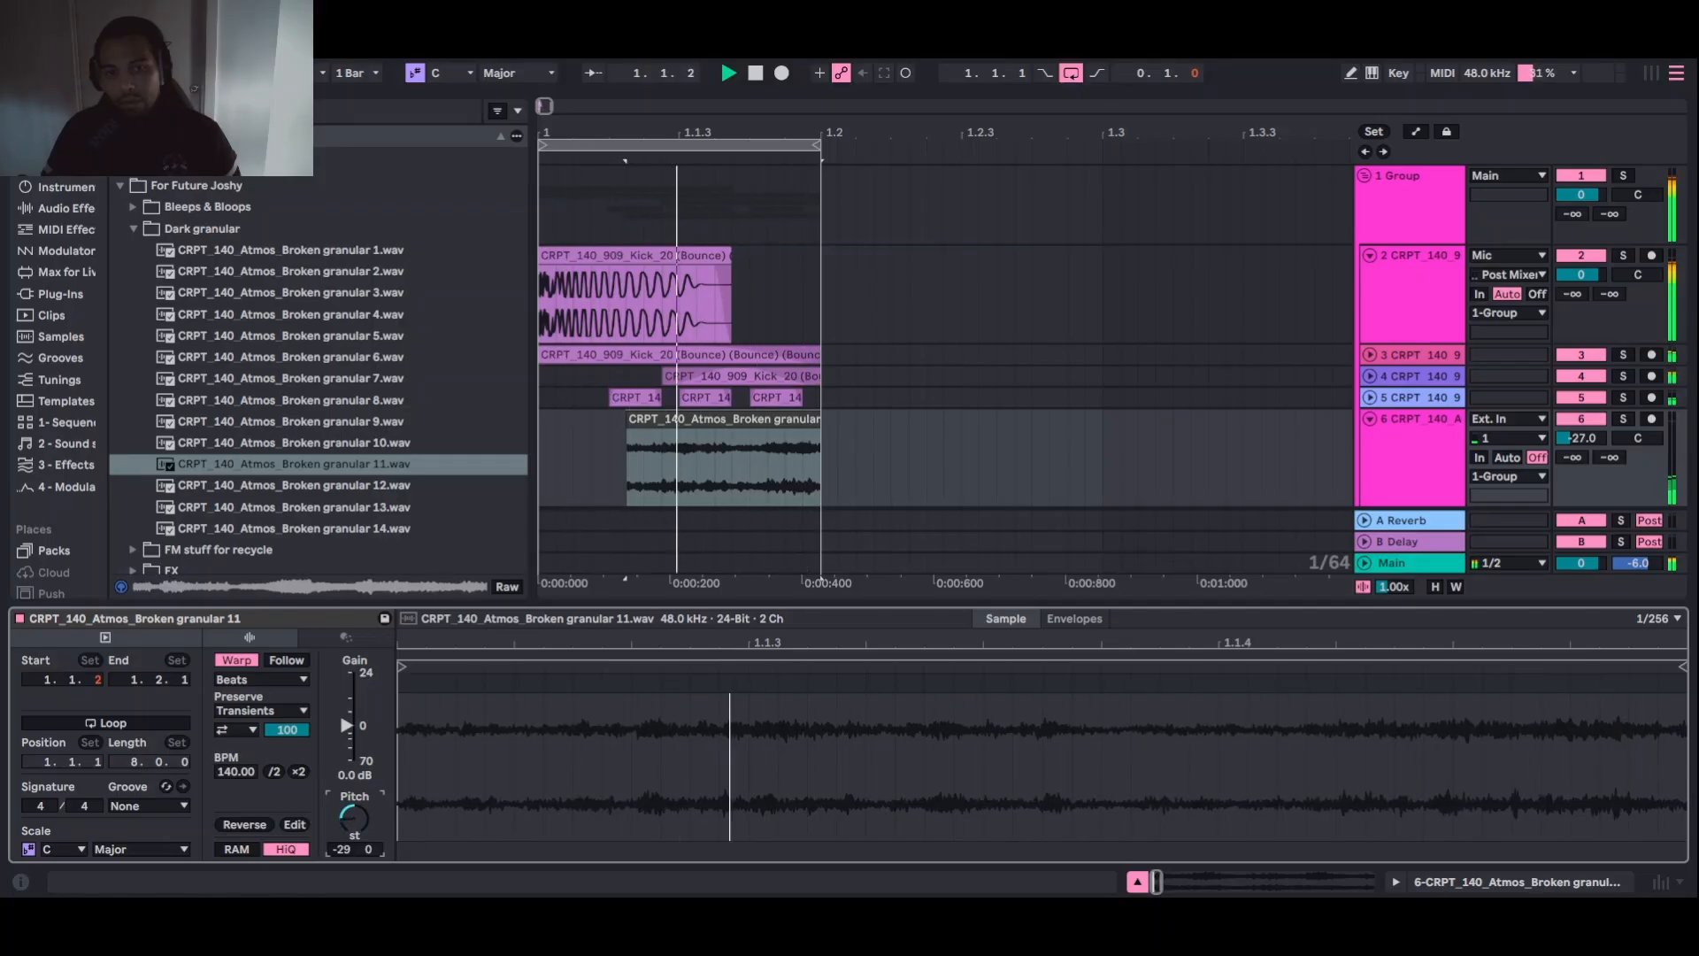
Add a fade-in to the start of the granular 11 clip and load EQ Eight onto track 6
{"action": "left_click", "coordinate": [643, 441]}
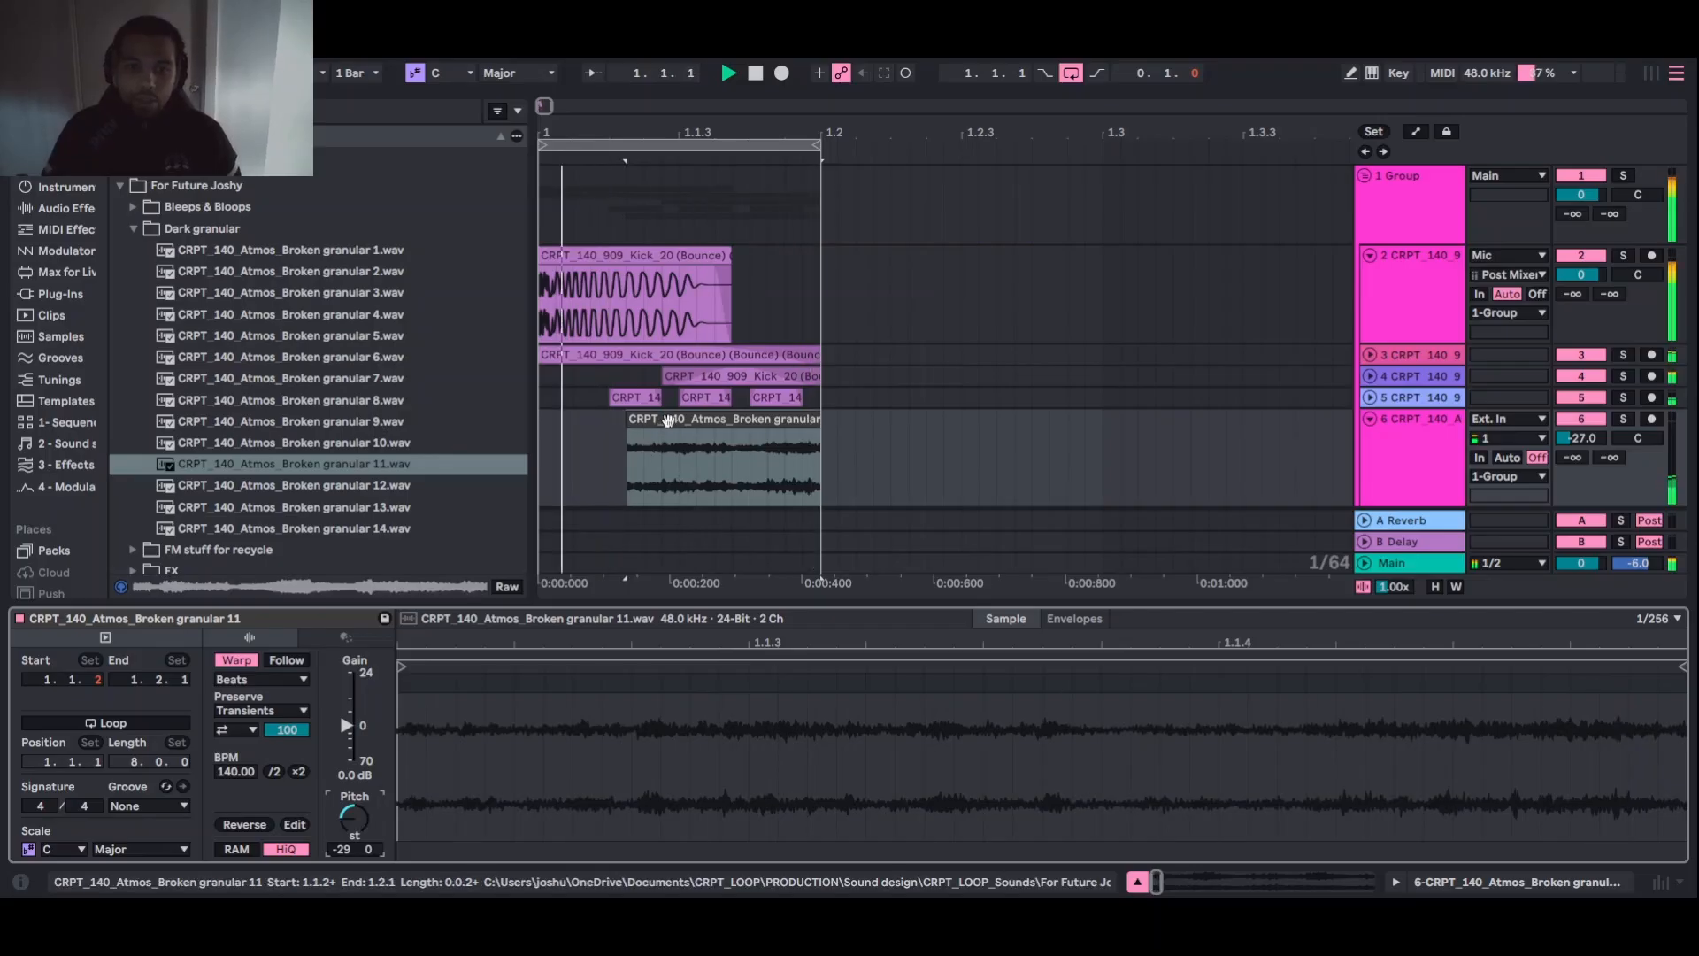
{"action": "left_click", "coordinate": [641, 443]}
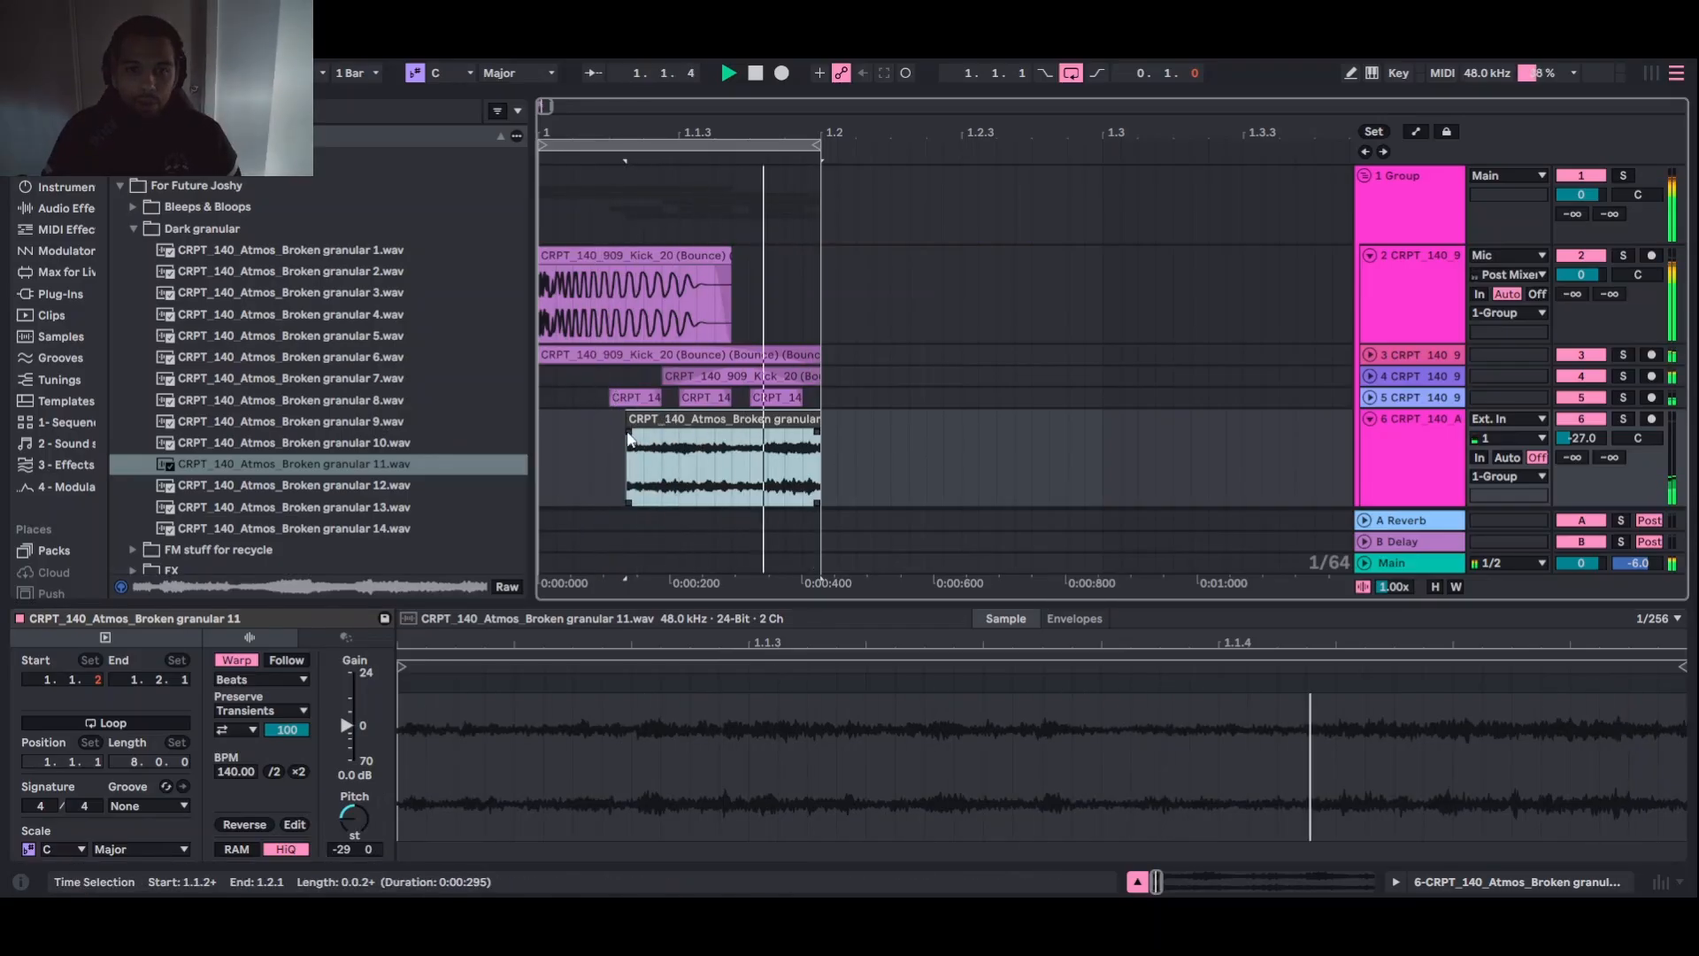
{"action": "left_click_drag", "start_coordinate": [631, 432], "coordinate": [667, 436]}
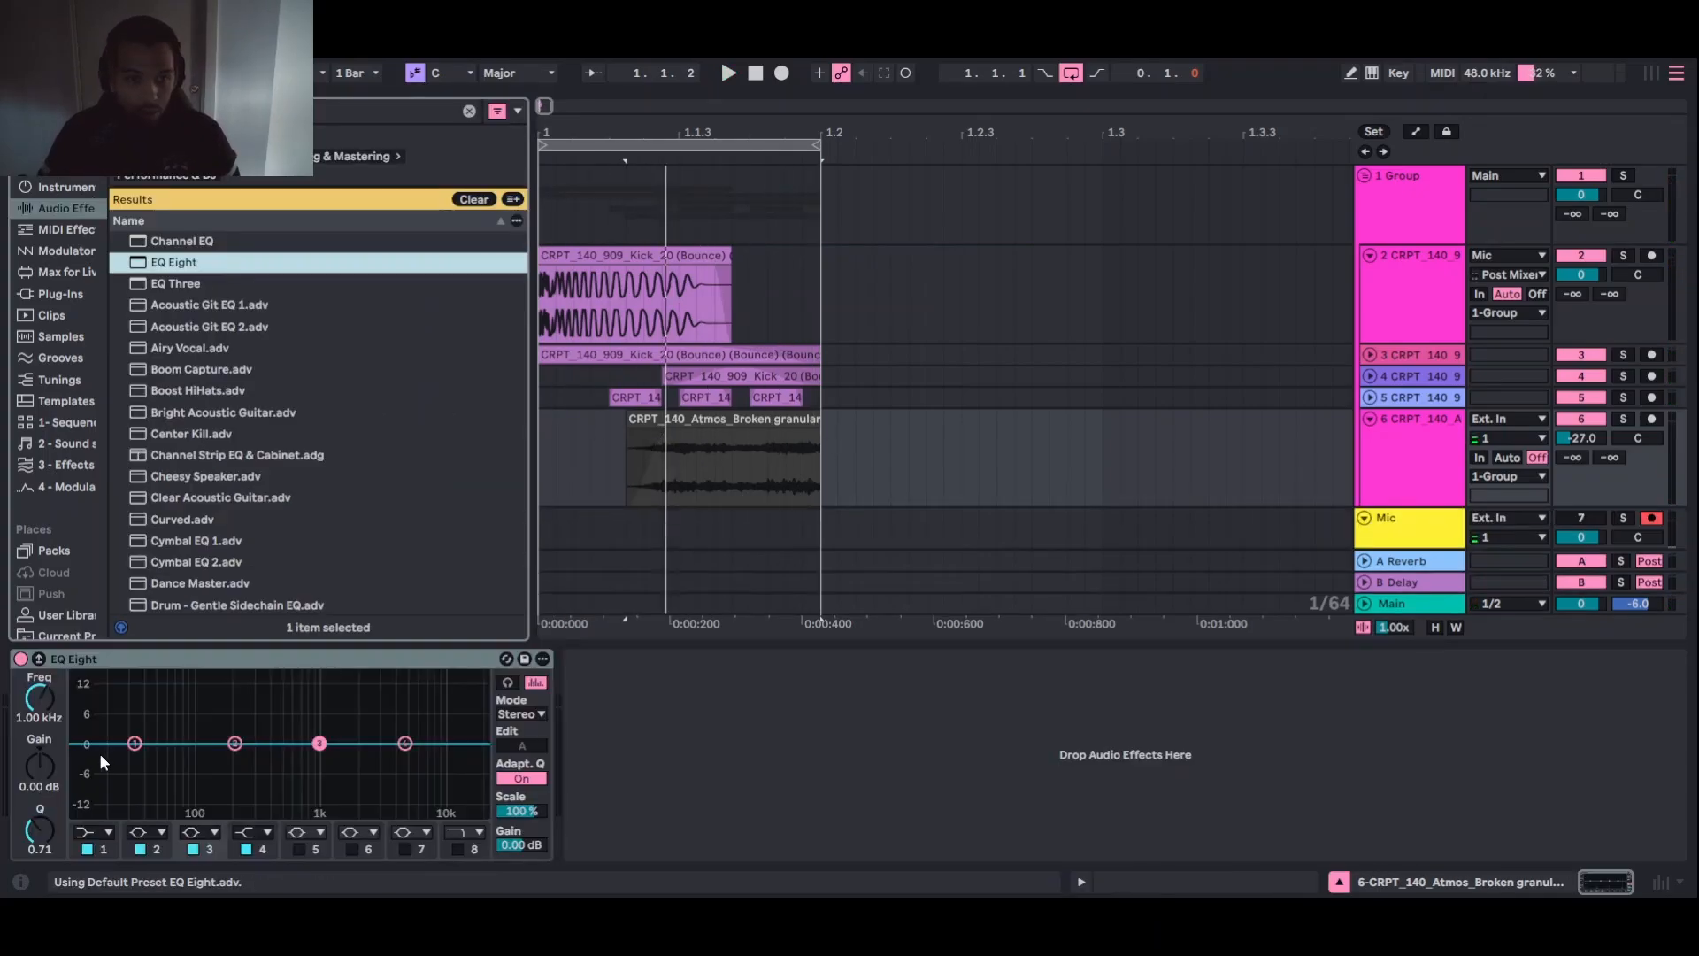
Turn band 1 of track 6's EQ Eight into a low cut and raise its frequency to 719 Hz during playback
{"action": "left_click_drag", "start_coordinate": [135, 744], "coordinate": [216, 808]}
{"action": "left_click", "coordinate": [96, 832]}
{"action": "left_click", "coordinate": [87, 712]}
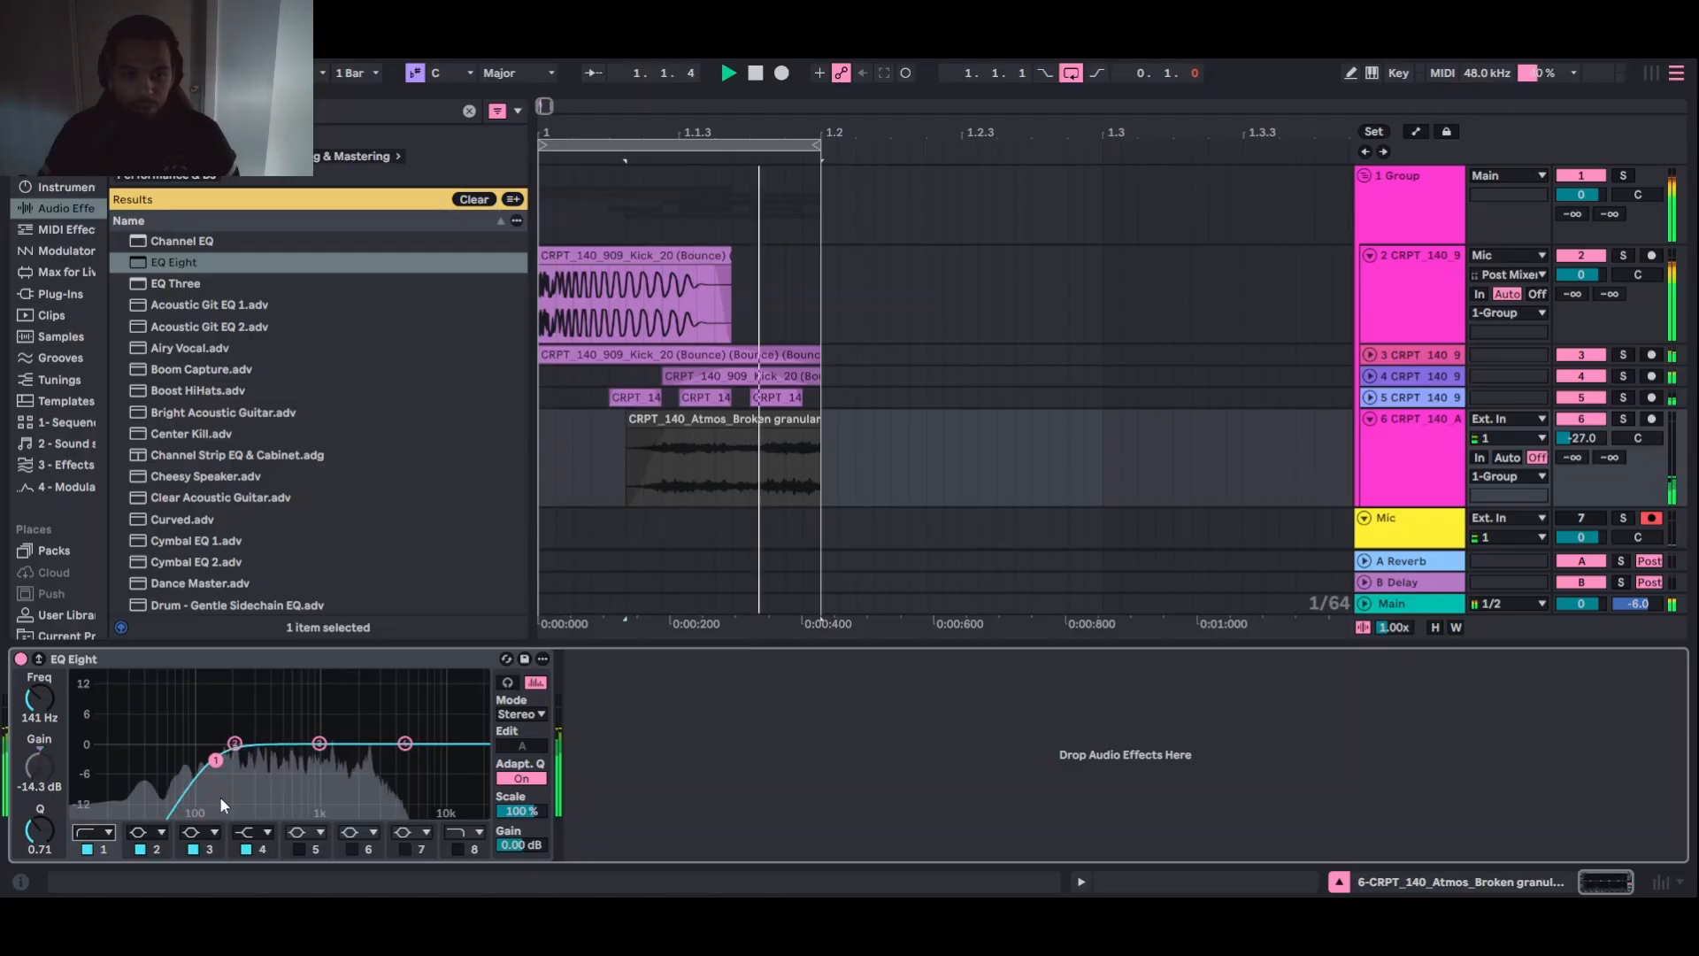
{"action": "left_click_drag", "start_coordinate": [44, 709], "coordinate": [44, 659]}
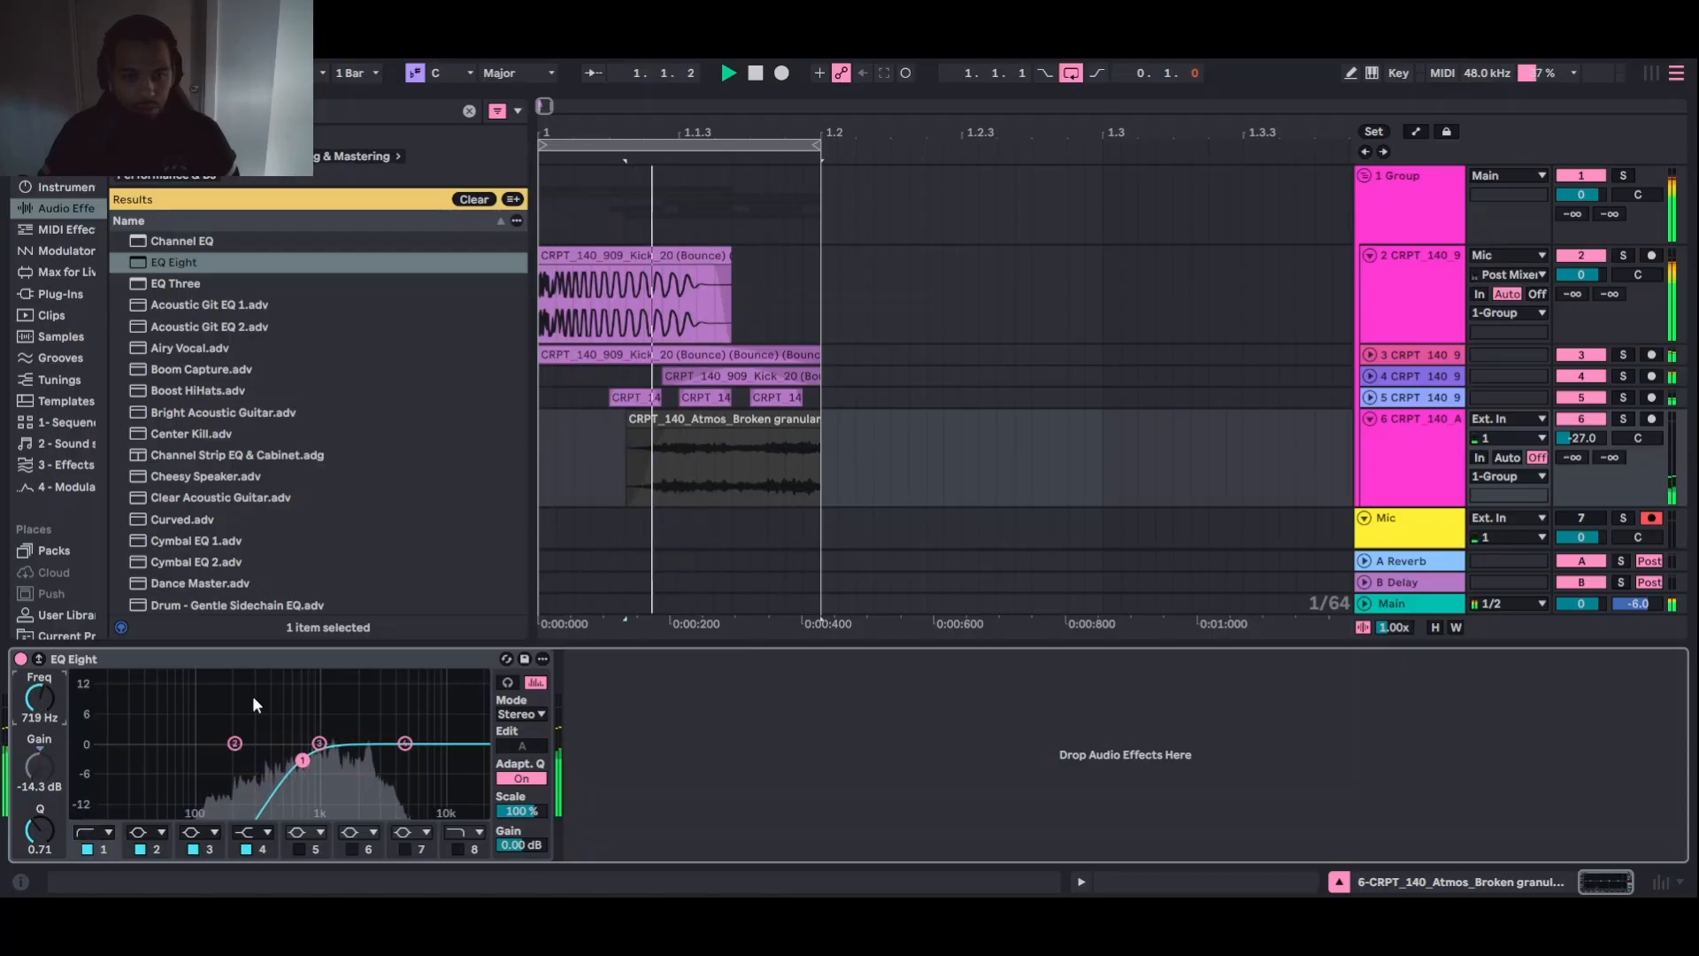
Solo track 6, move EQ Eight's band 4 high shelf to 1.60 kHz at 4.59 dB, and return to the full mix at -28.3 dB
{"action": "left_click", "coordinate": [1624, 418]}
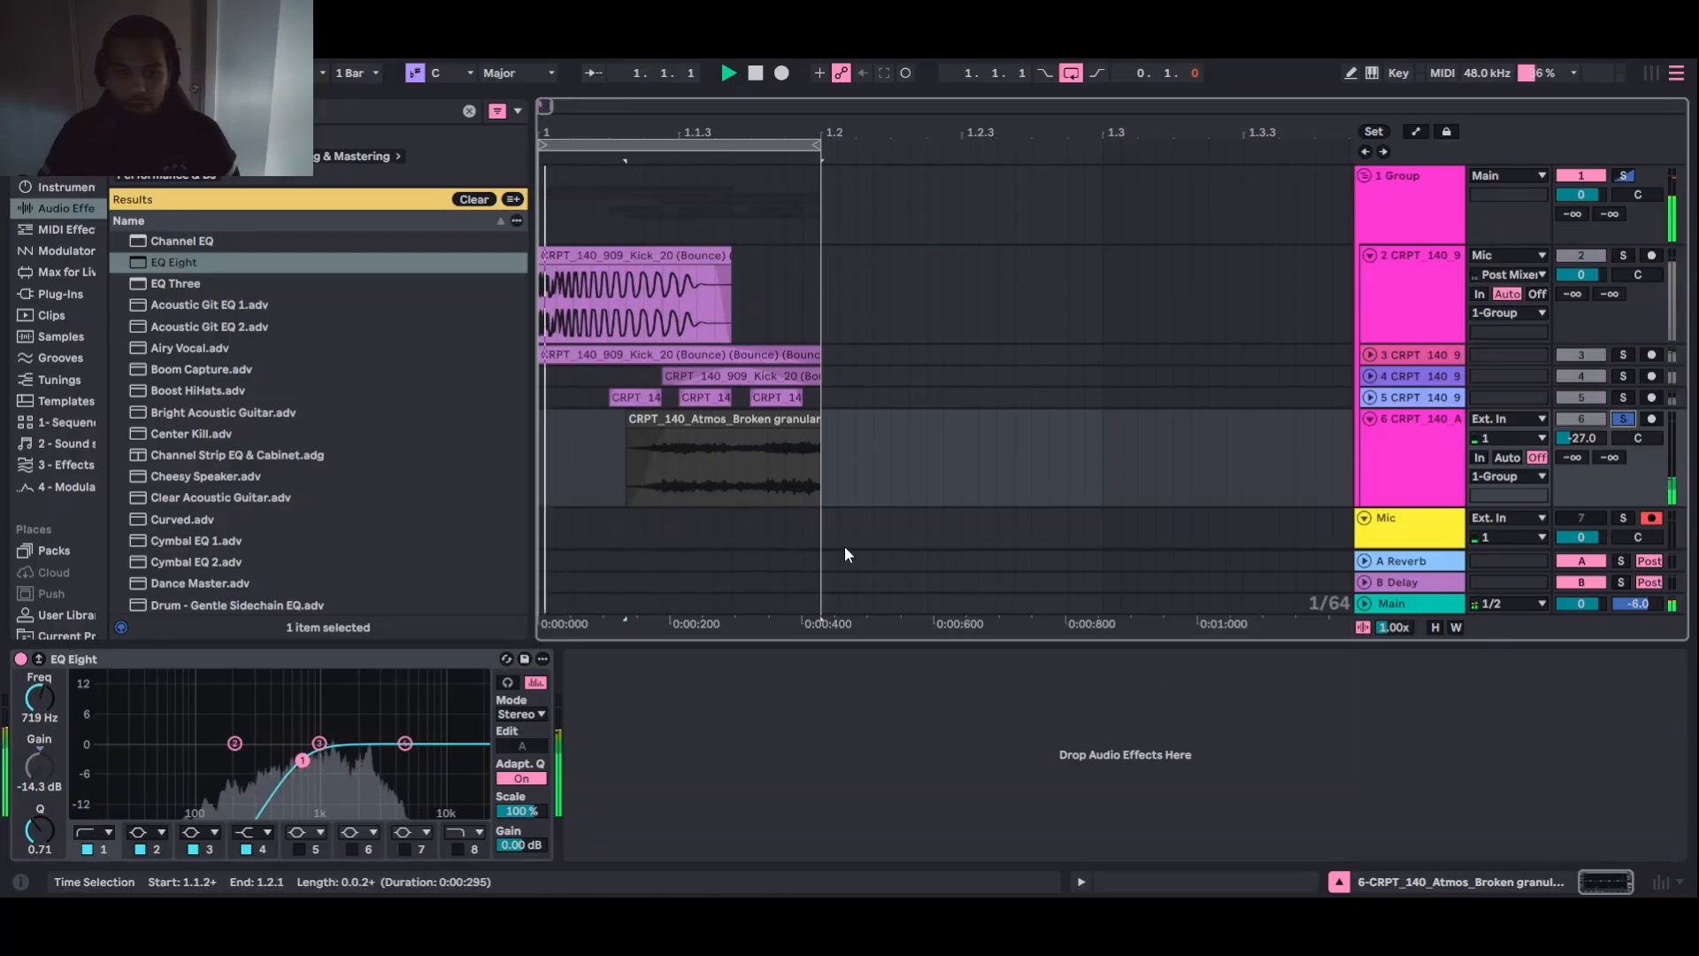
{"action": "left_click_drag", "start_coordinate": [404, 744], "coordinate": [344, 724]}
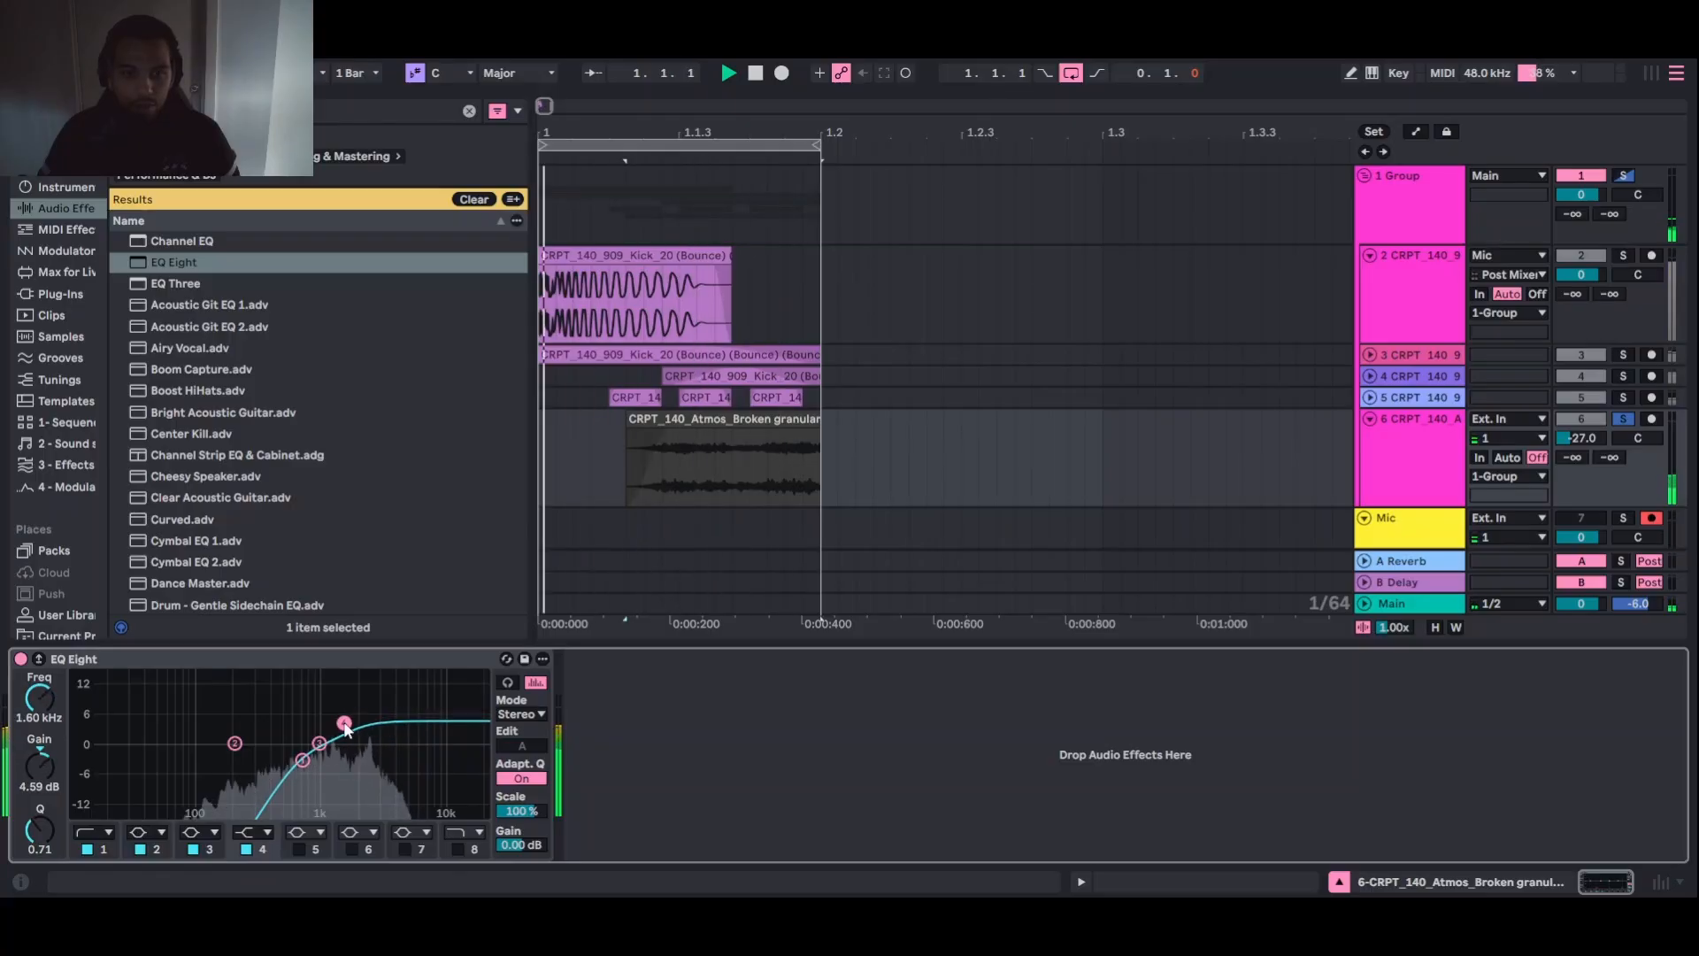
{"action": "left_click", "coordinate": [1623, 419]}
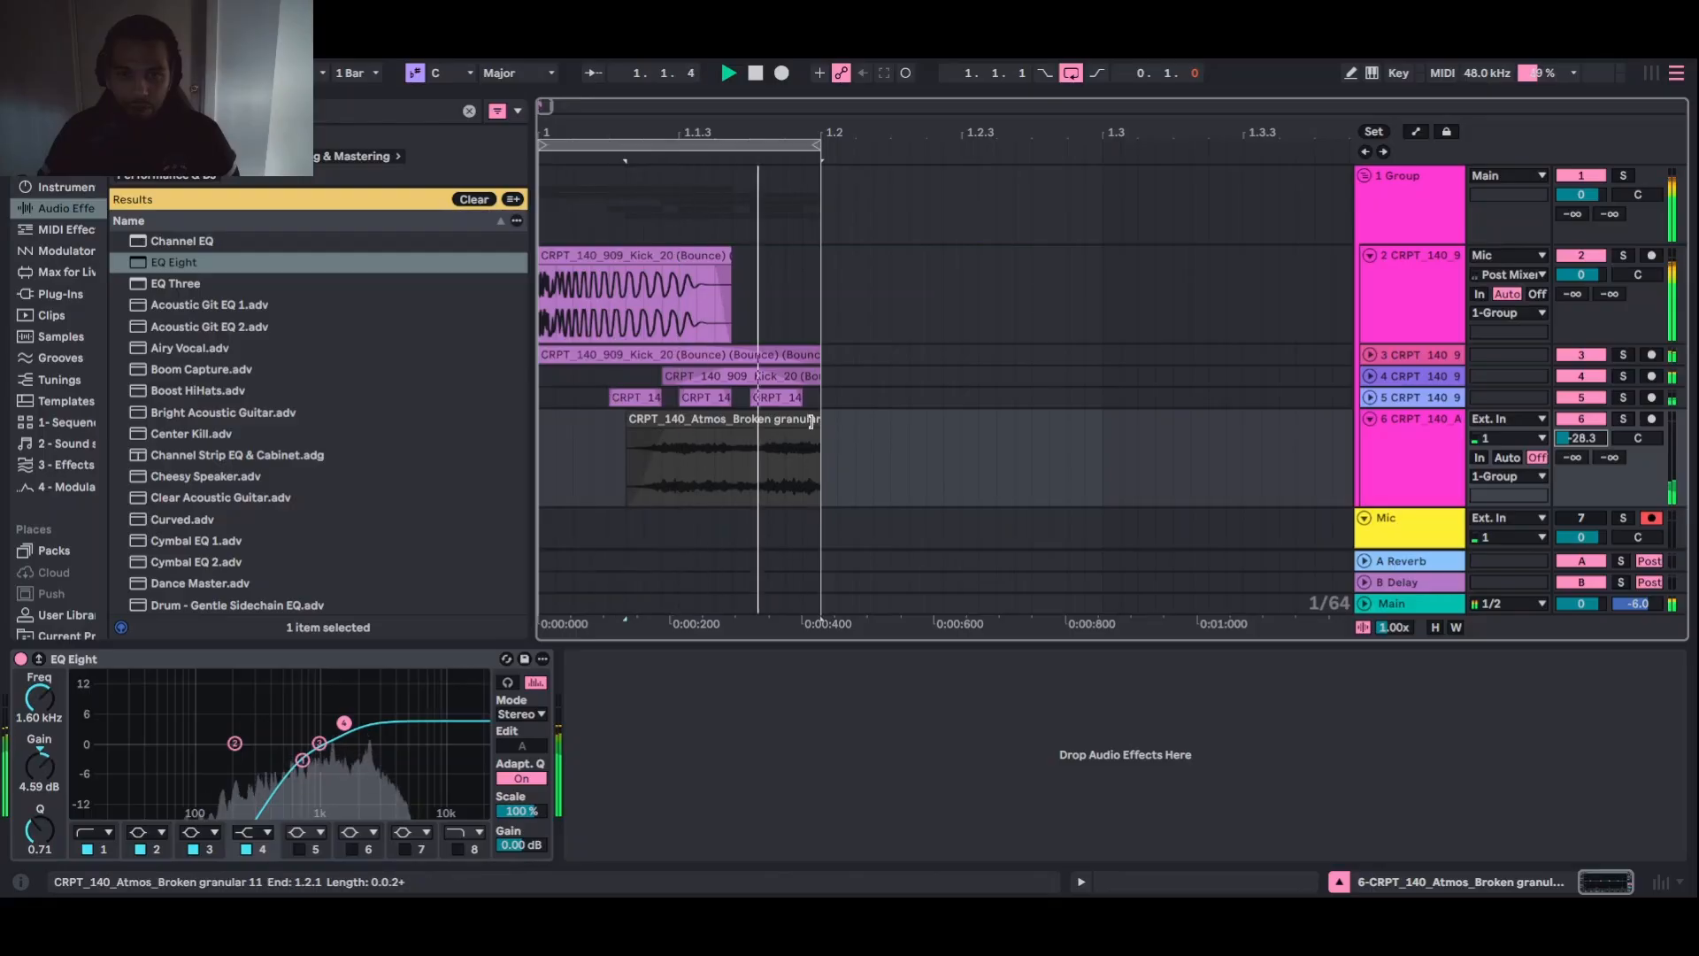
Add a fade-out to the end of the granular 11 clip on track 6
{"action": "mouse_move", "coordinate": [820, 432]}
{"action": "left_mouse_down"}
{"action": "mouse_move", "coordinate": [719, 432]}
{"action": "mouse_move", "coordinate": [819, 425]}
{"action": "left_mouse_up"}
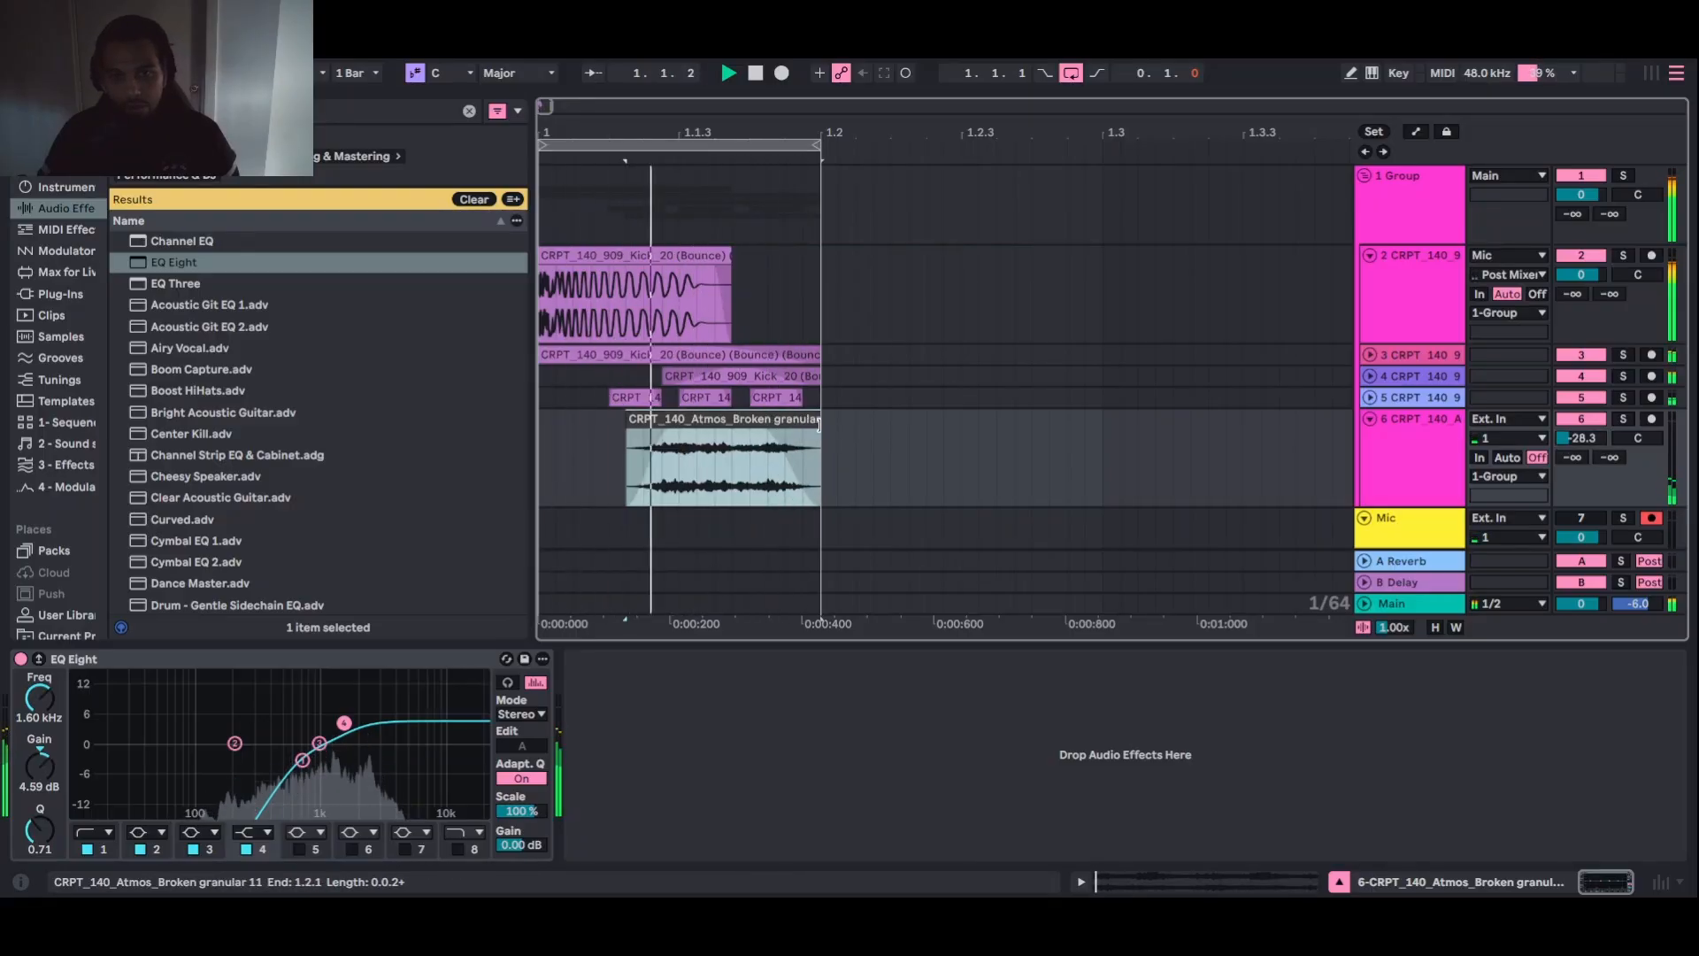
{"action": "left_click", "coordinate": [764, 432]}
{"action": "left_click", "coordinate": [746, 423]}
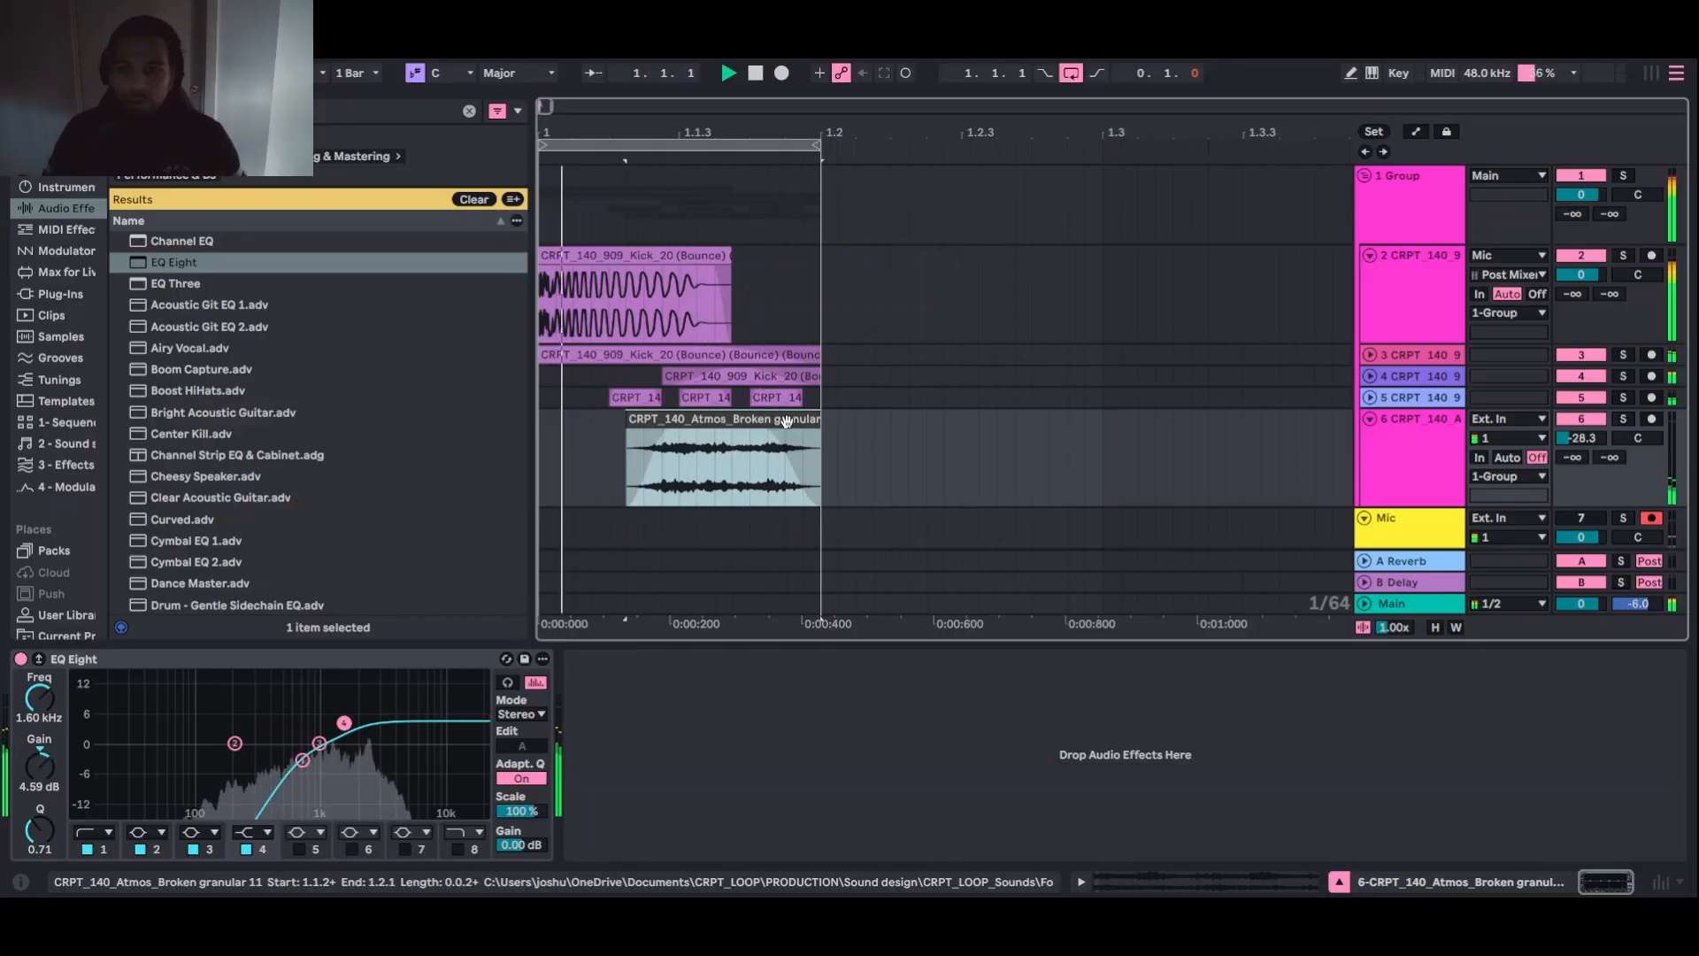
Fold tracks 6 and 2 so all layers in the group are collapsed
{"action": "left_click", "coordinate": [1369, 419]}
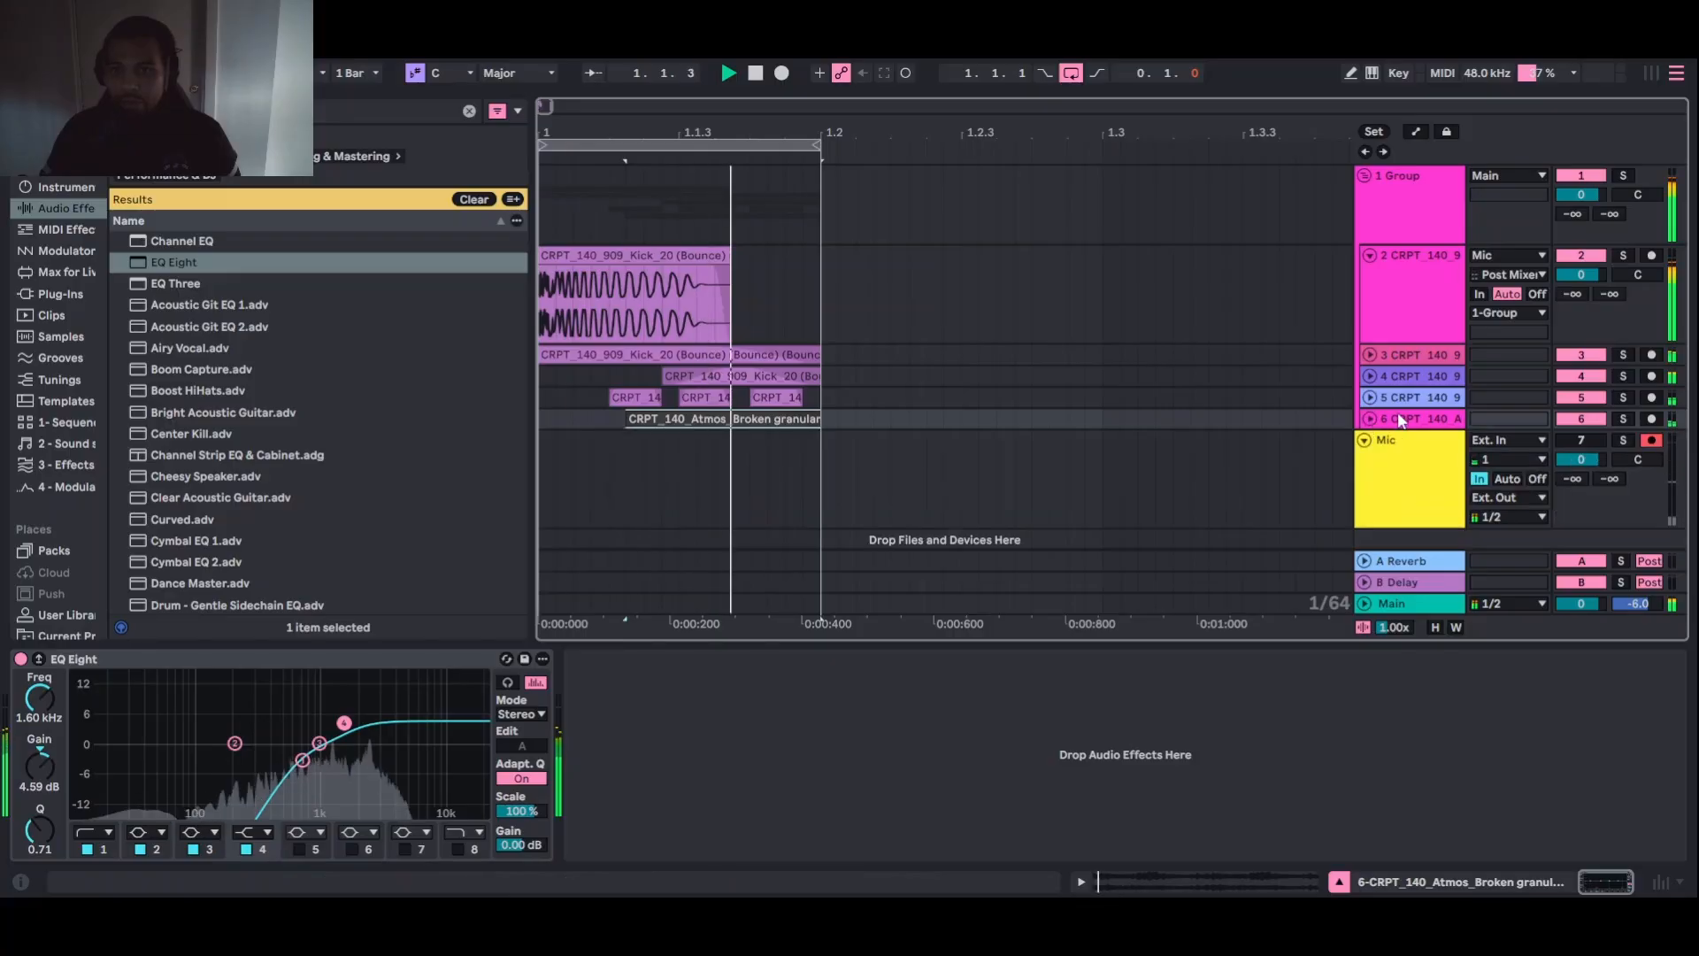
{"action": "left_click", "coordinate": [1363, 257]}
{"action": "left_click", "coordinate": [1370, 256]}
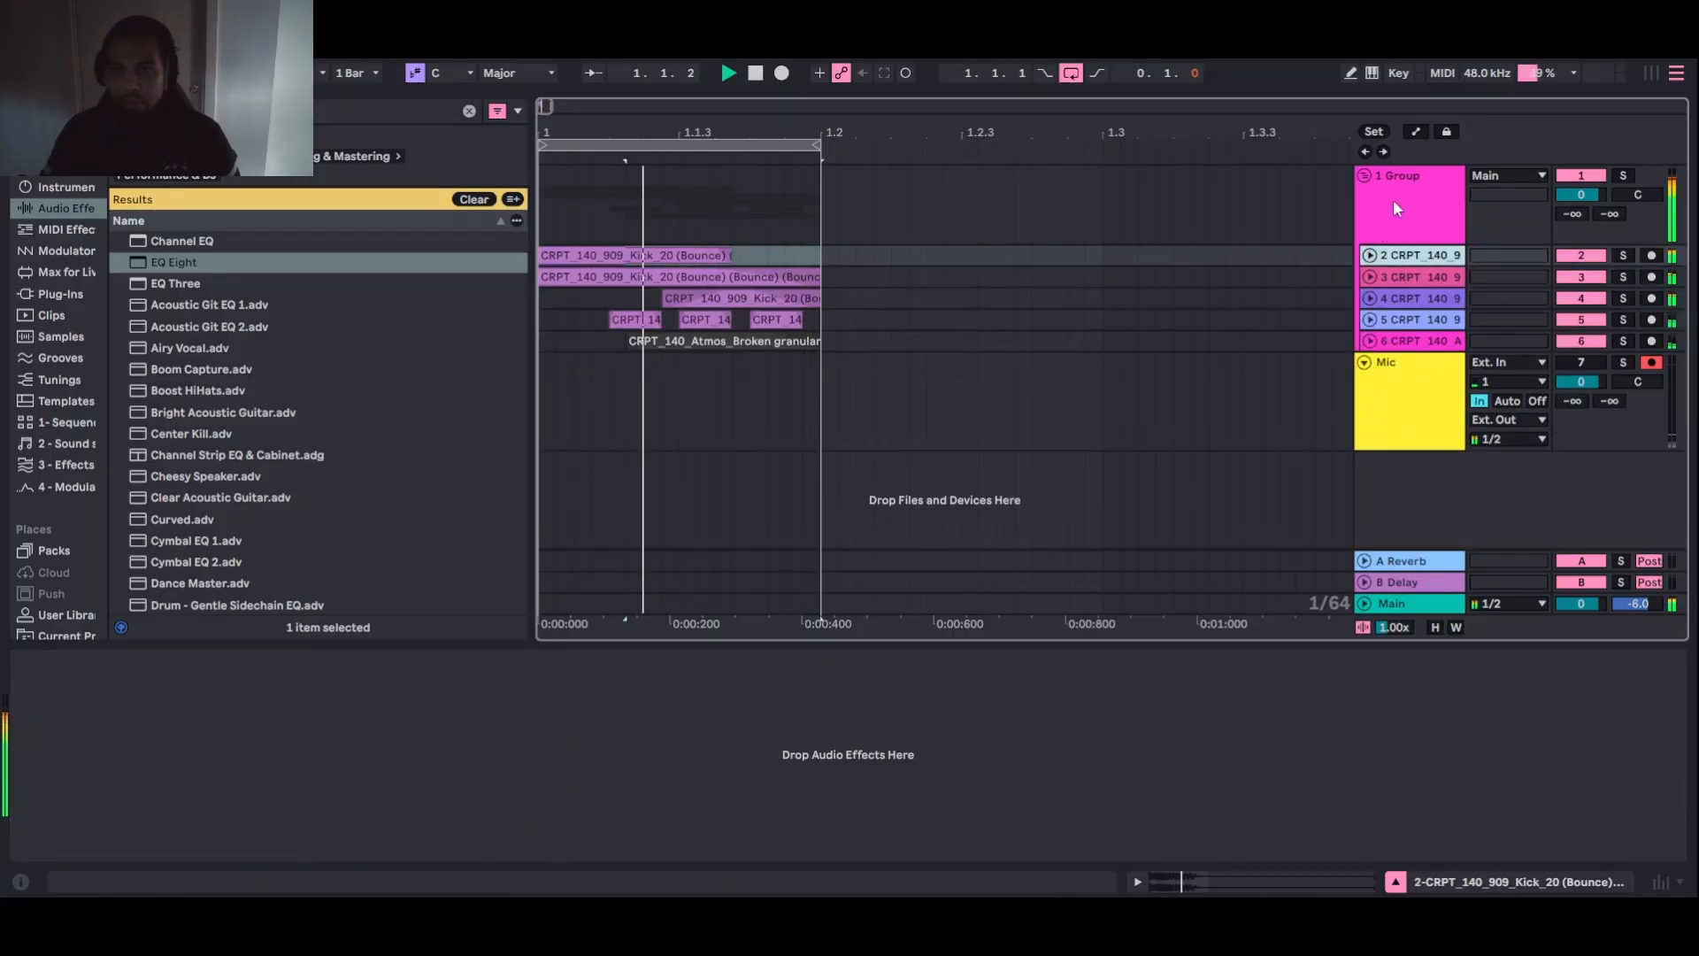
Search the plug-ins for "tube" and load Dist TUBE-CULTURE onto the group track
{"action": "left_click", "coordinate": [1393, 199]}
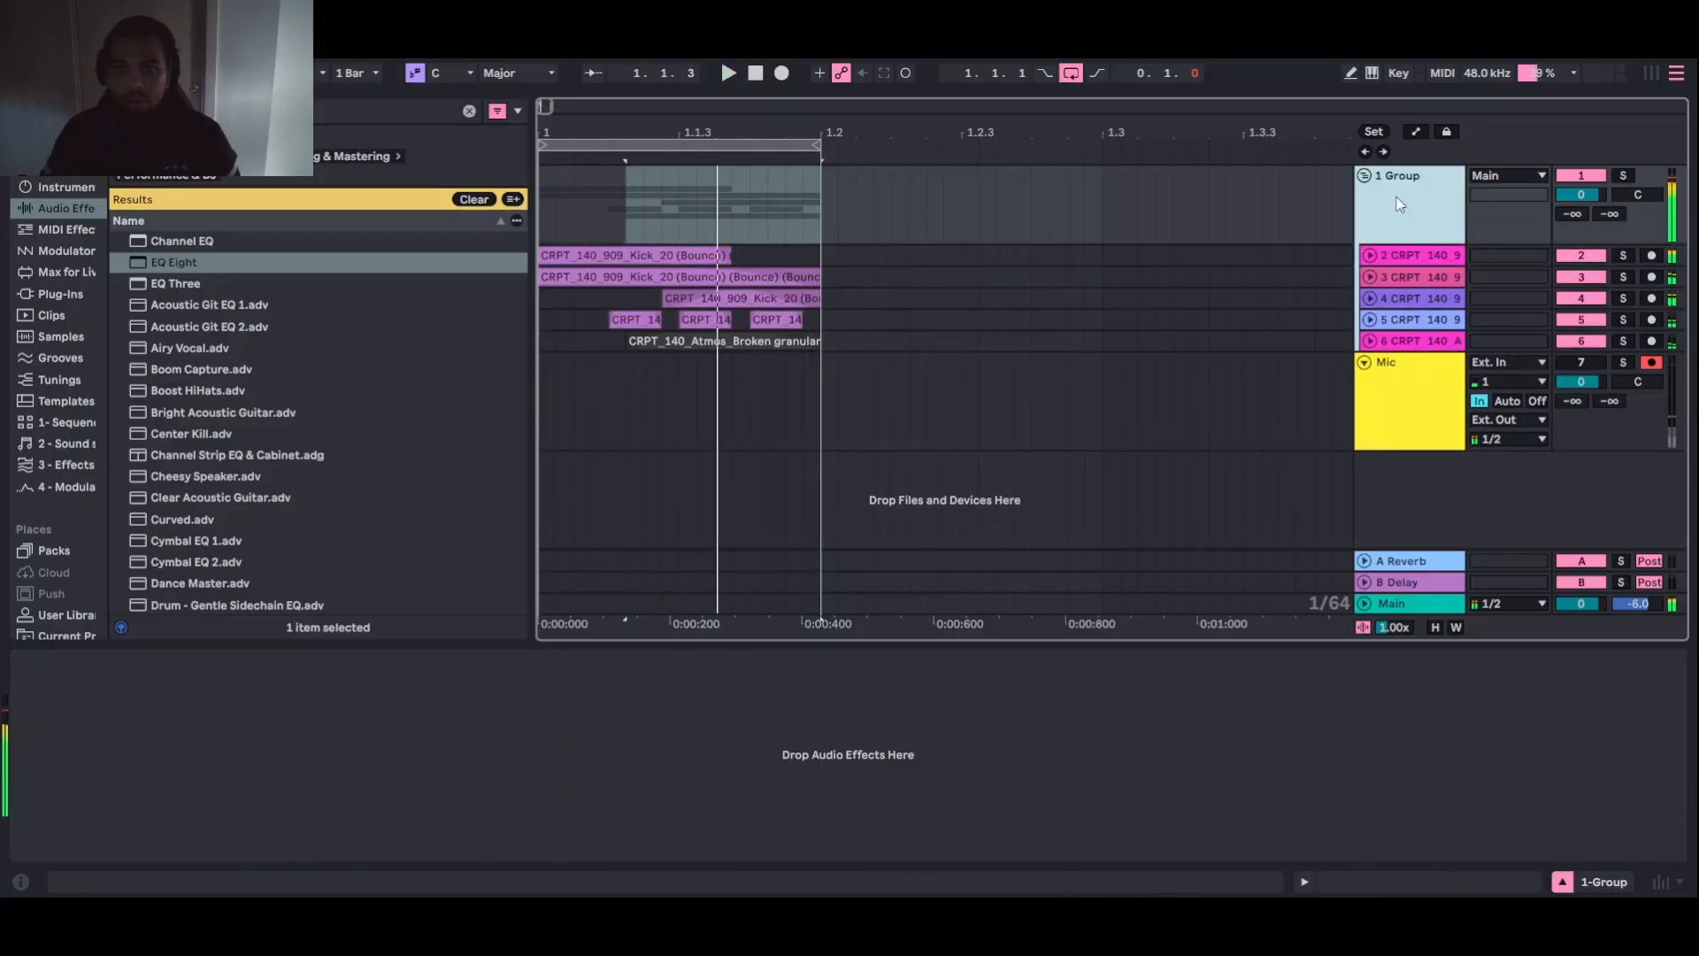
{"action": "left_click", "coordinate": [468, 112]}
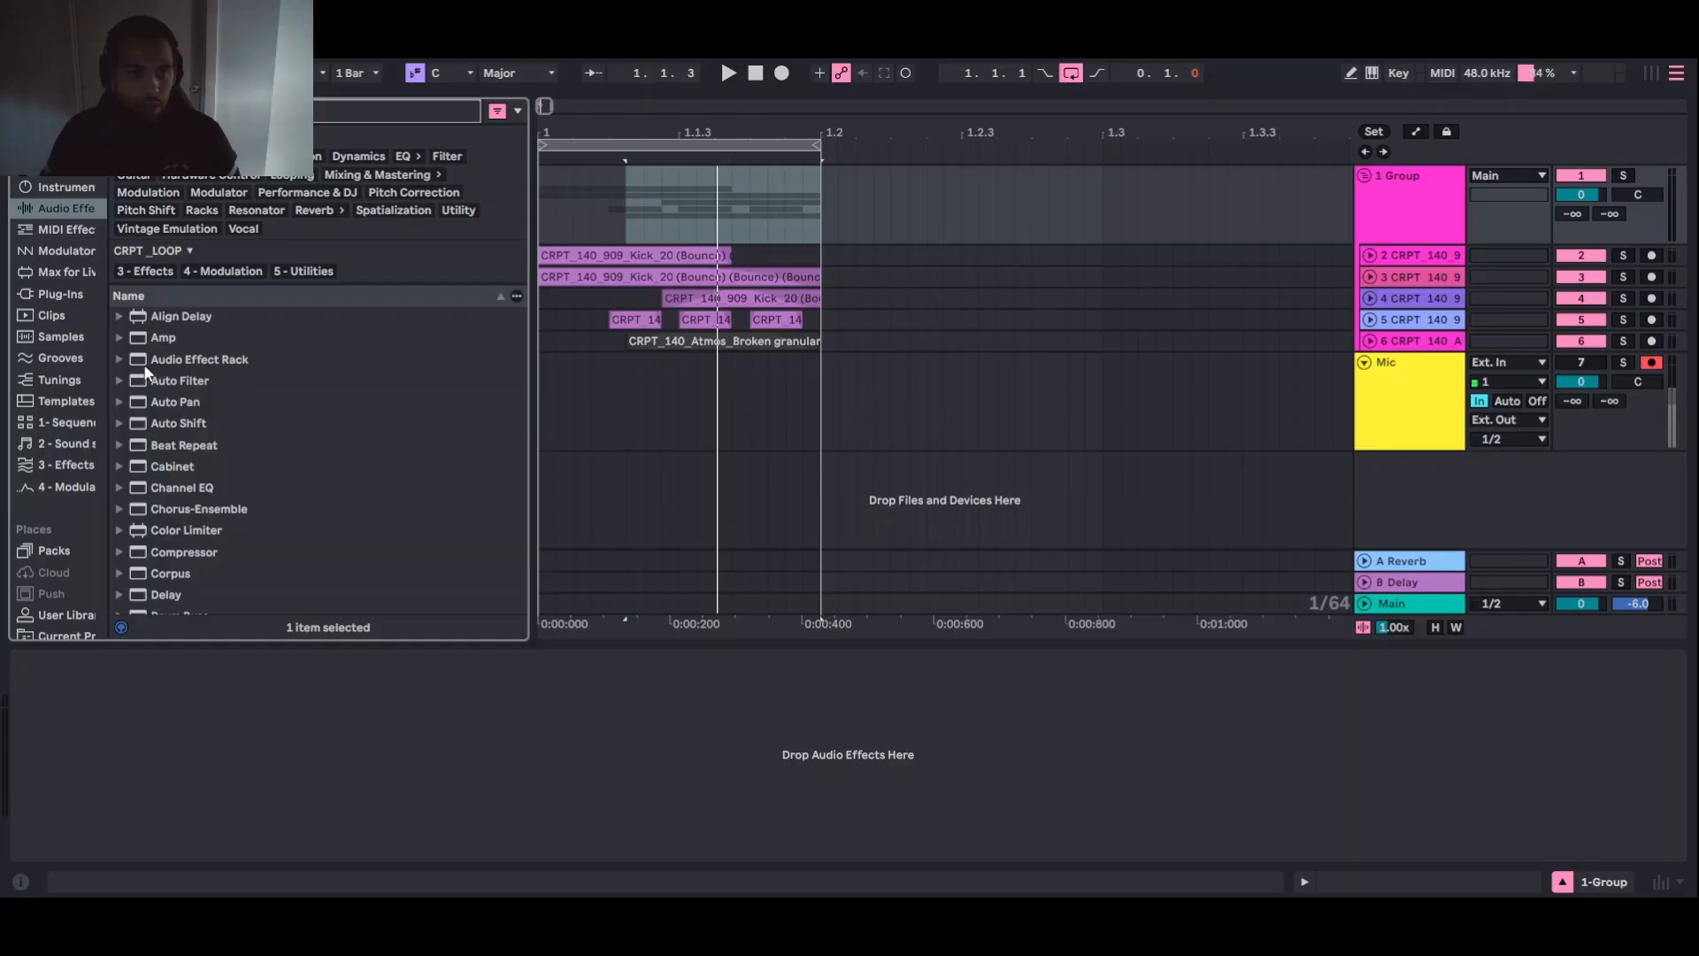
{"action": "scroll", "coordinate": [57, 365], "scroll_direction": "down", "scroll_amount": 2}
{"action": "scroll", "coordinate": [69, 391], "scroll_direction": "up", "scroll_amount": 3}
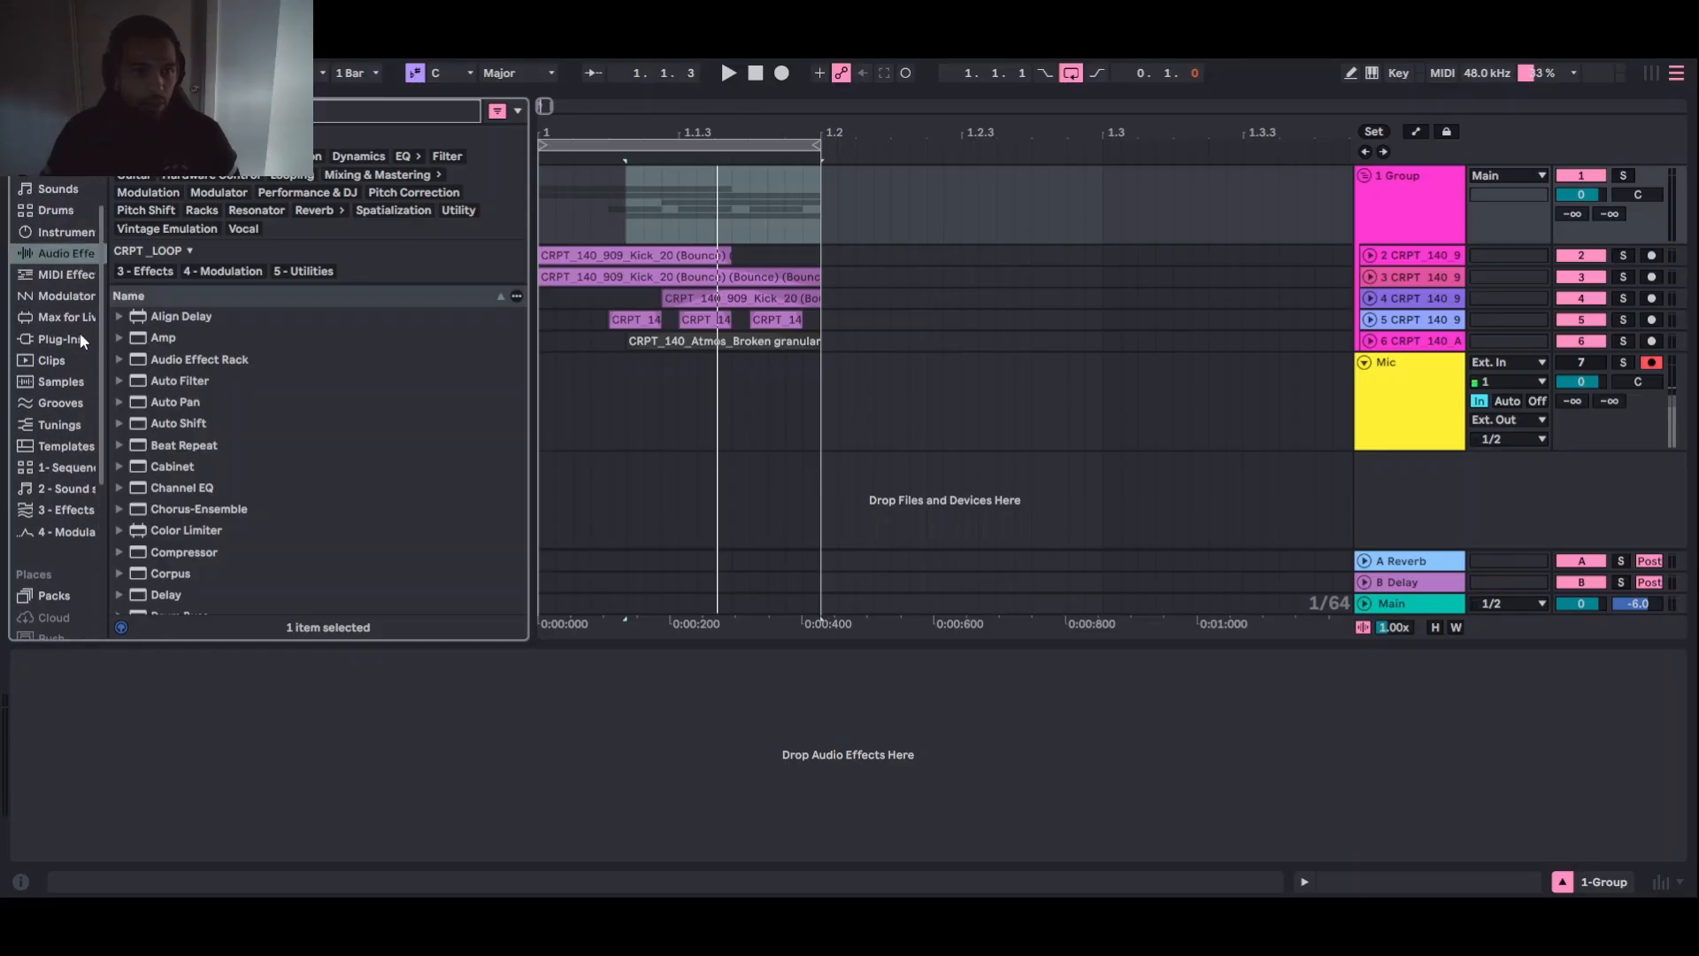
{"action": "left_click", "coordinate": [78, 341]}
{"action": "key", "text": "ctrl+f"}
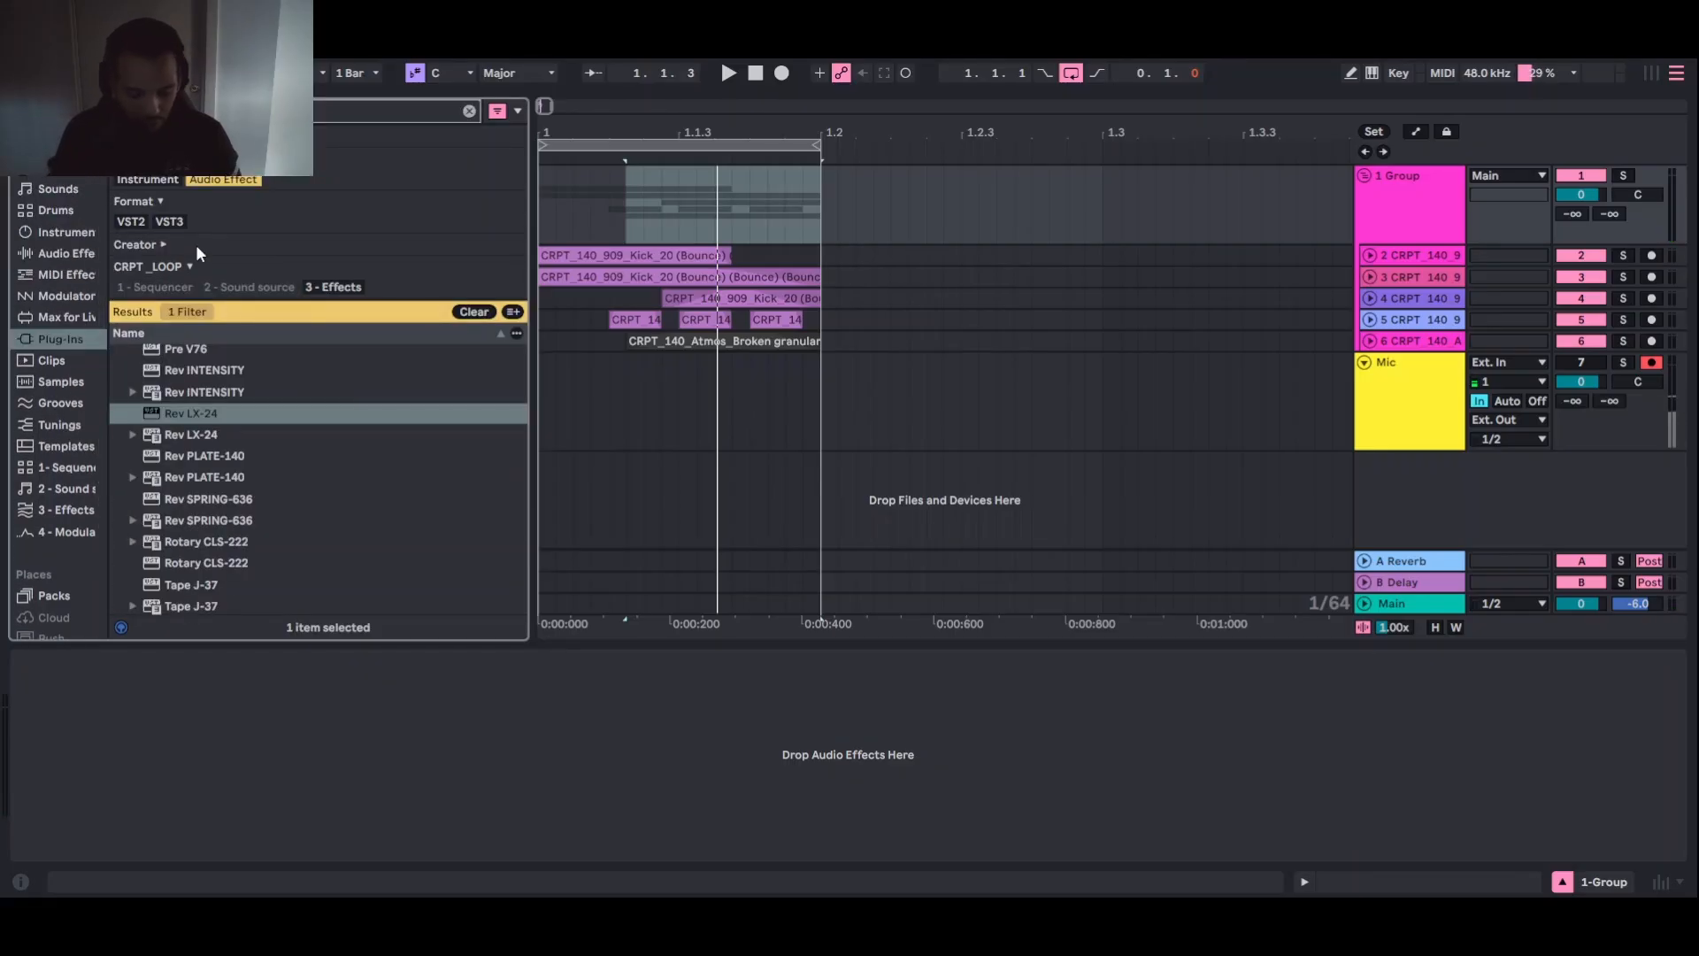
{"action": "type", "text": "tube"}
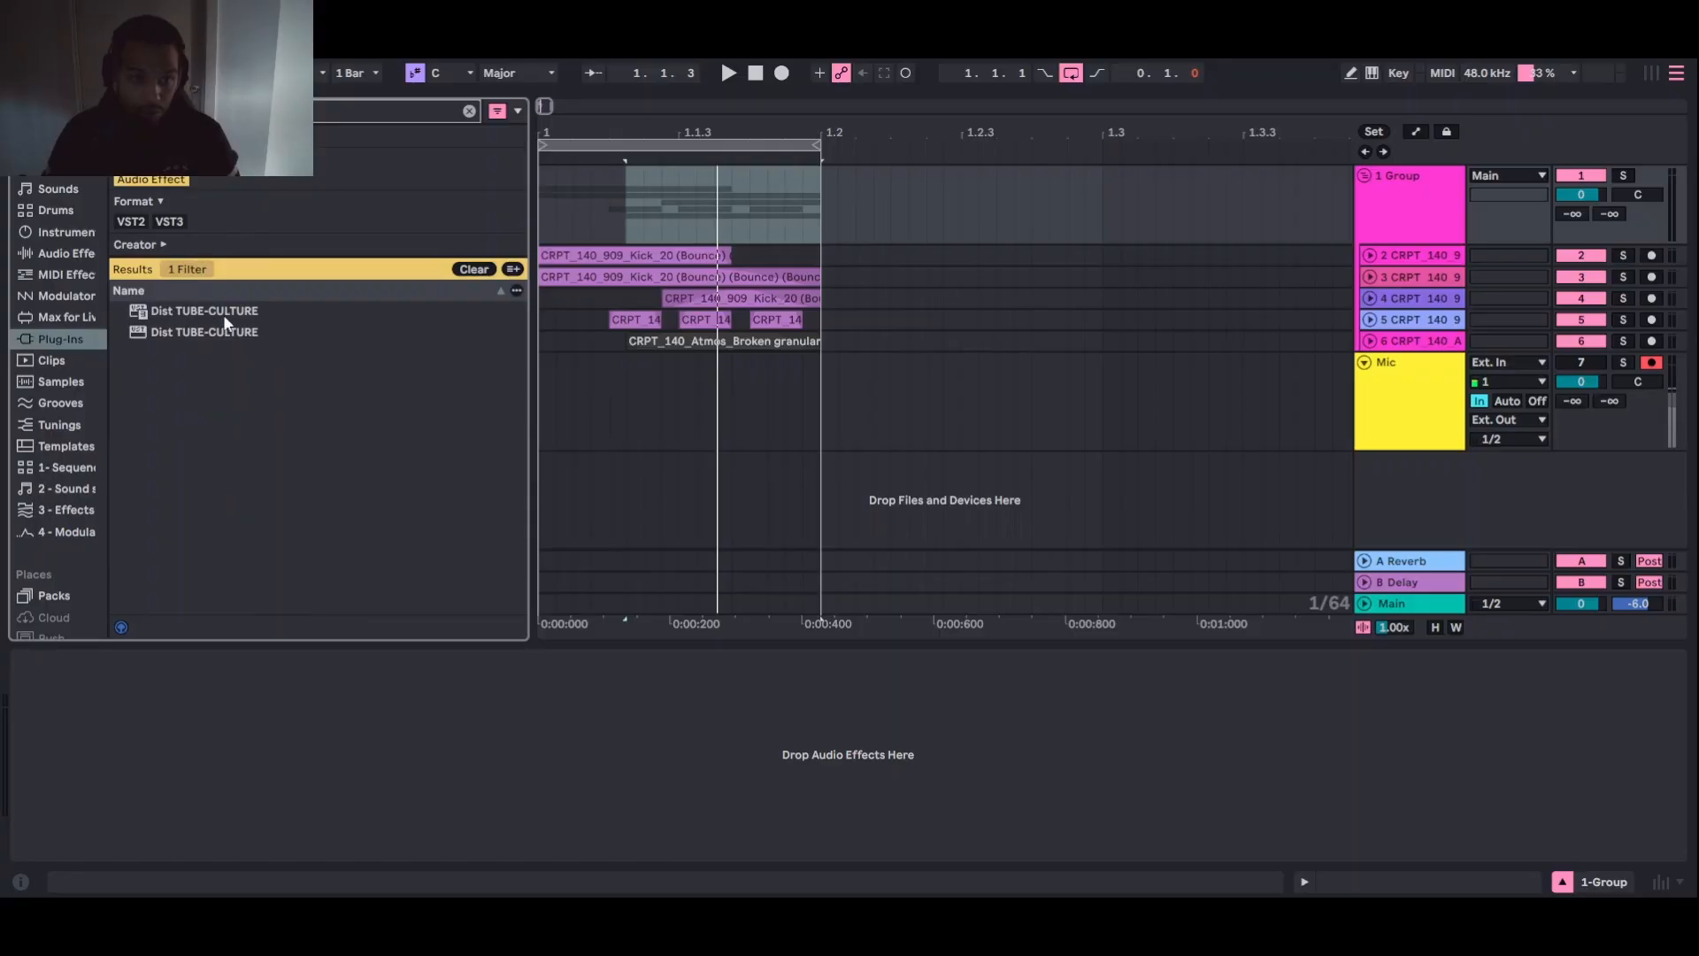
{"action": "double_click", "coordinate": [225, 317]}
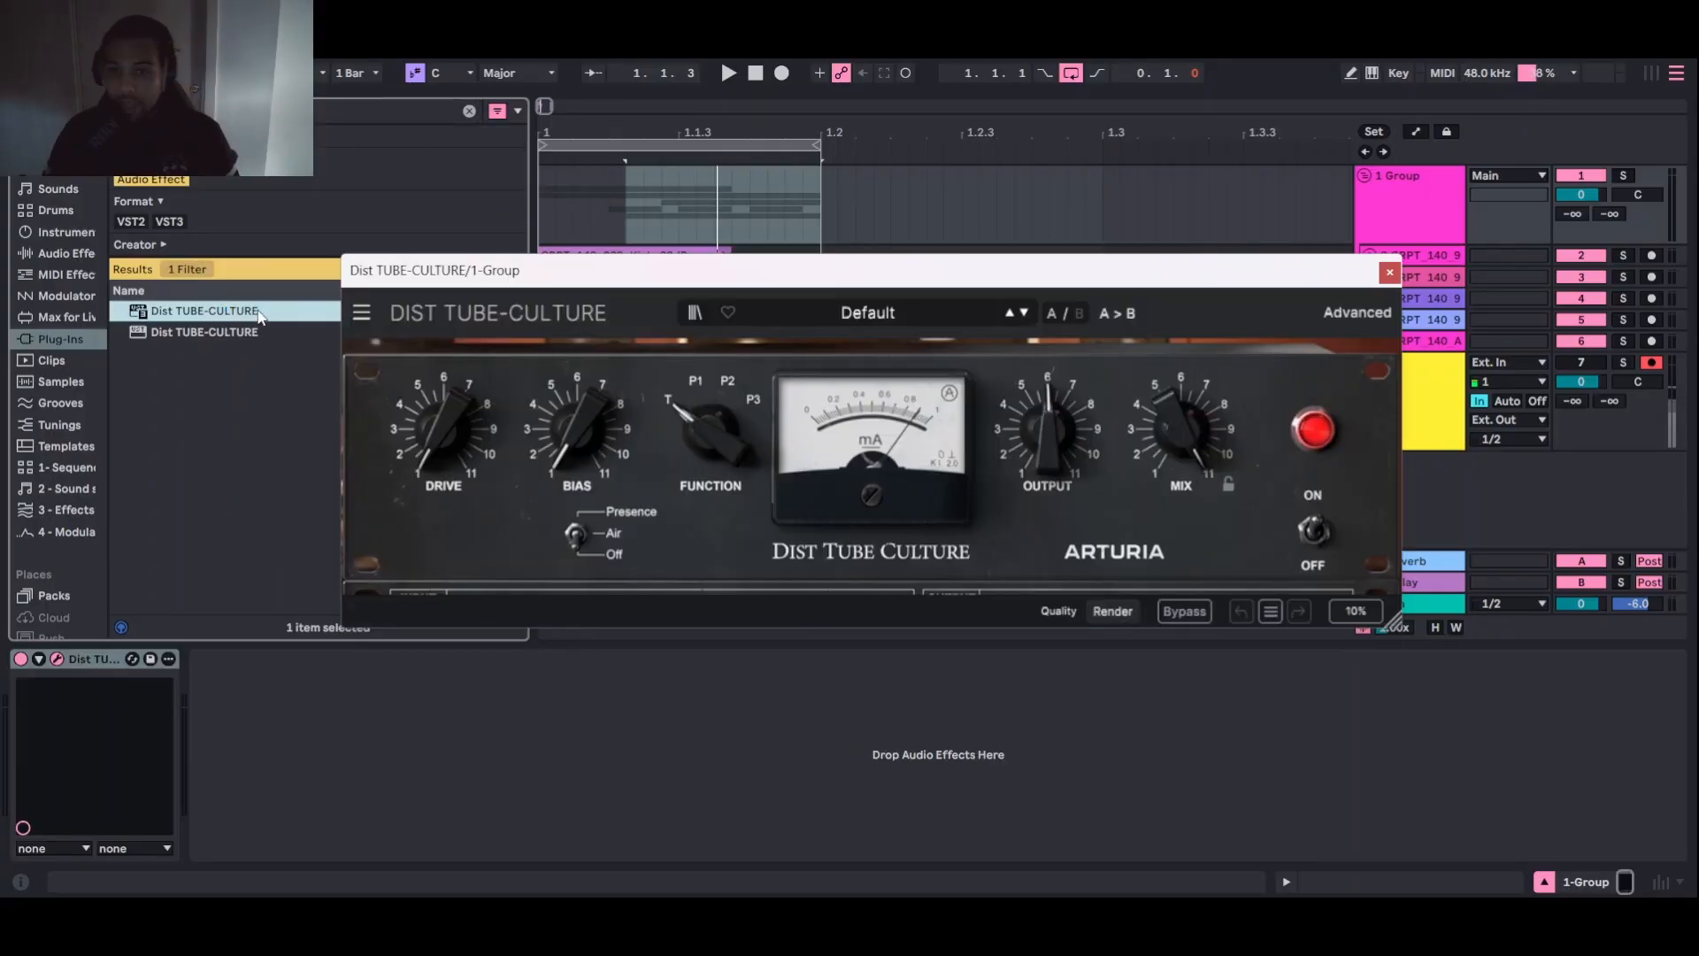
Load the Louder Drums preset from the Drums category in Dist TUBE-CULTURE and close the plug-in window
{"action": "left_click", "coordinate": [928, 307]}
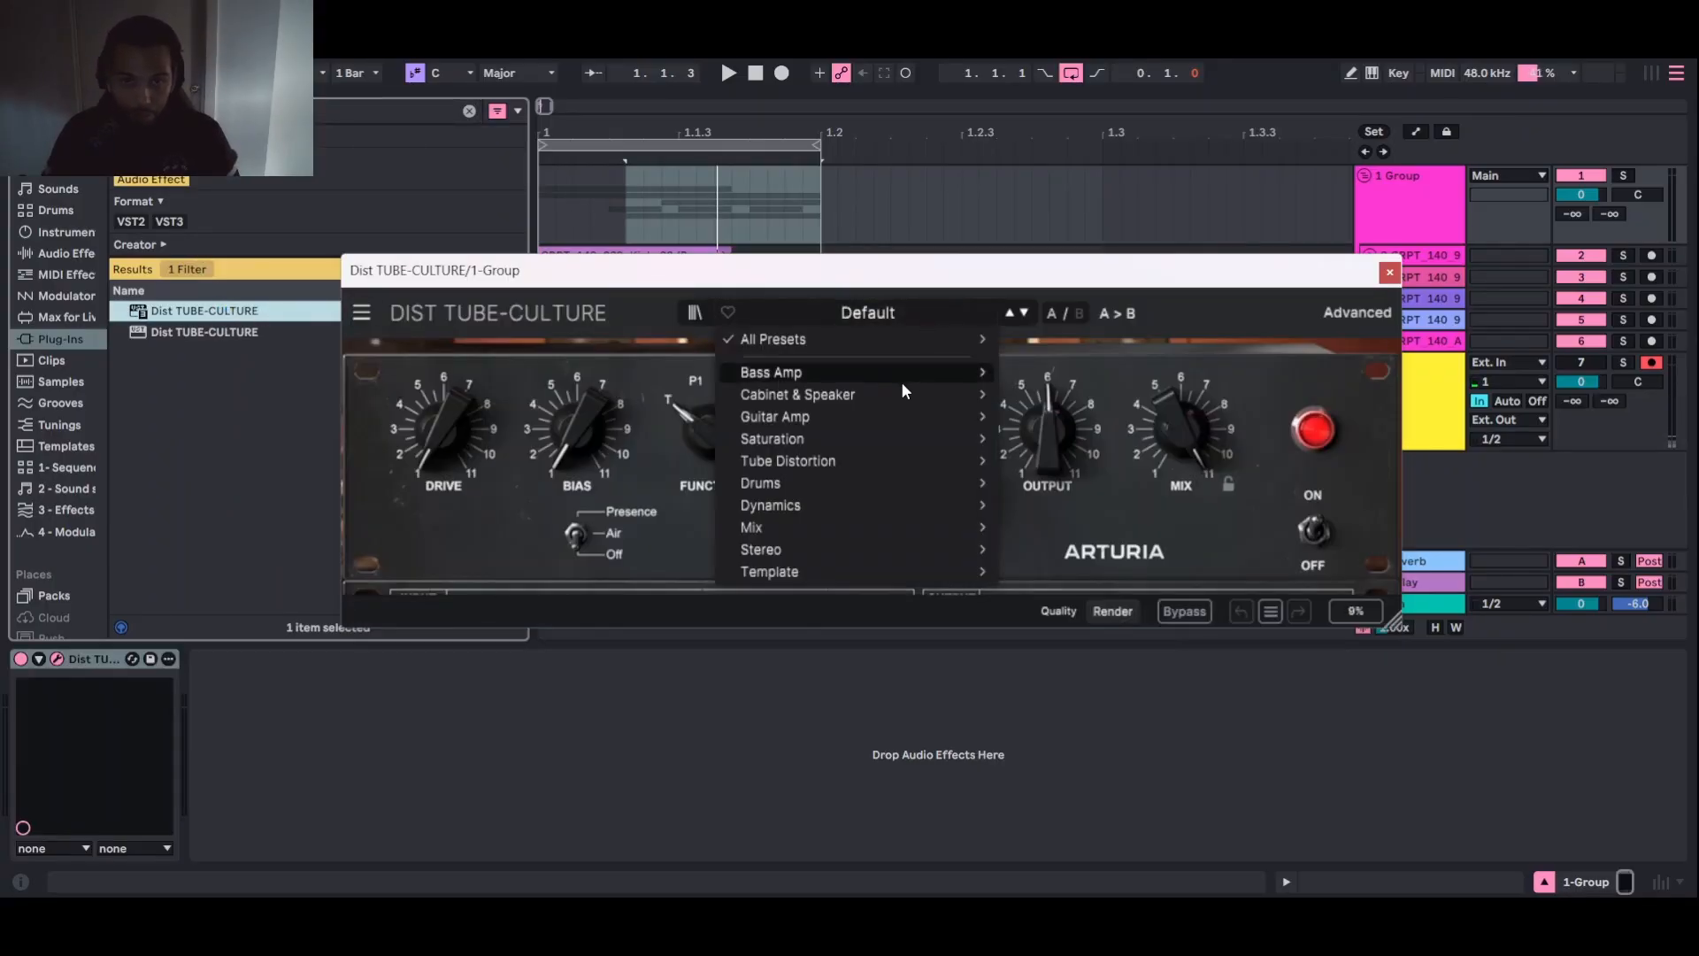
{"action": "mouse_move", "coordinate": [912, 485]}
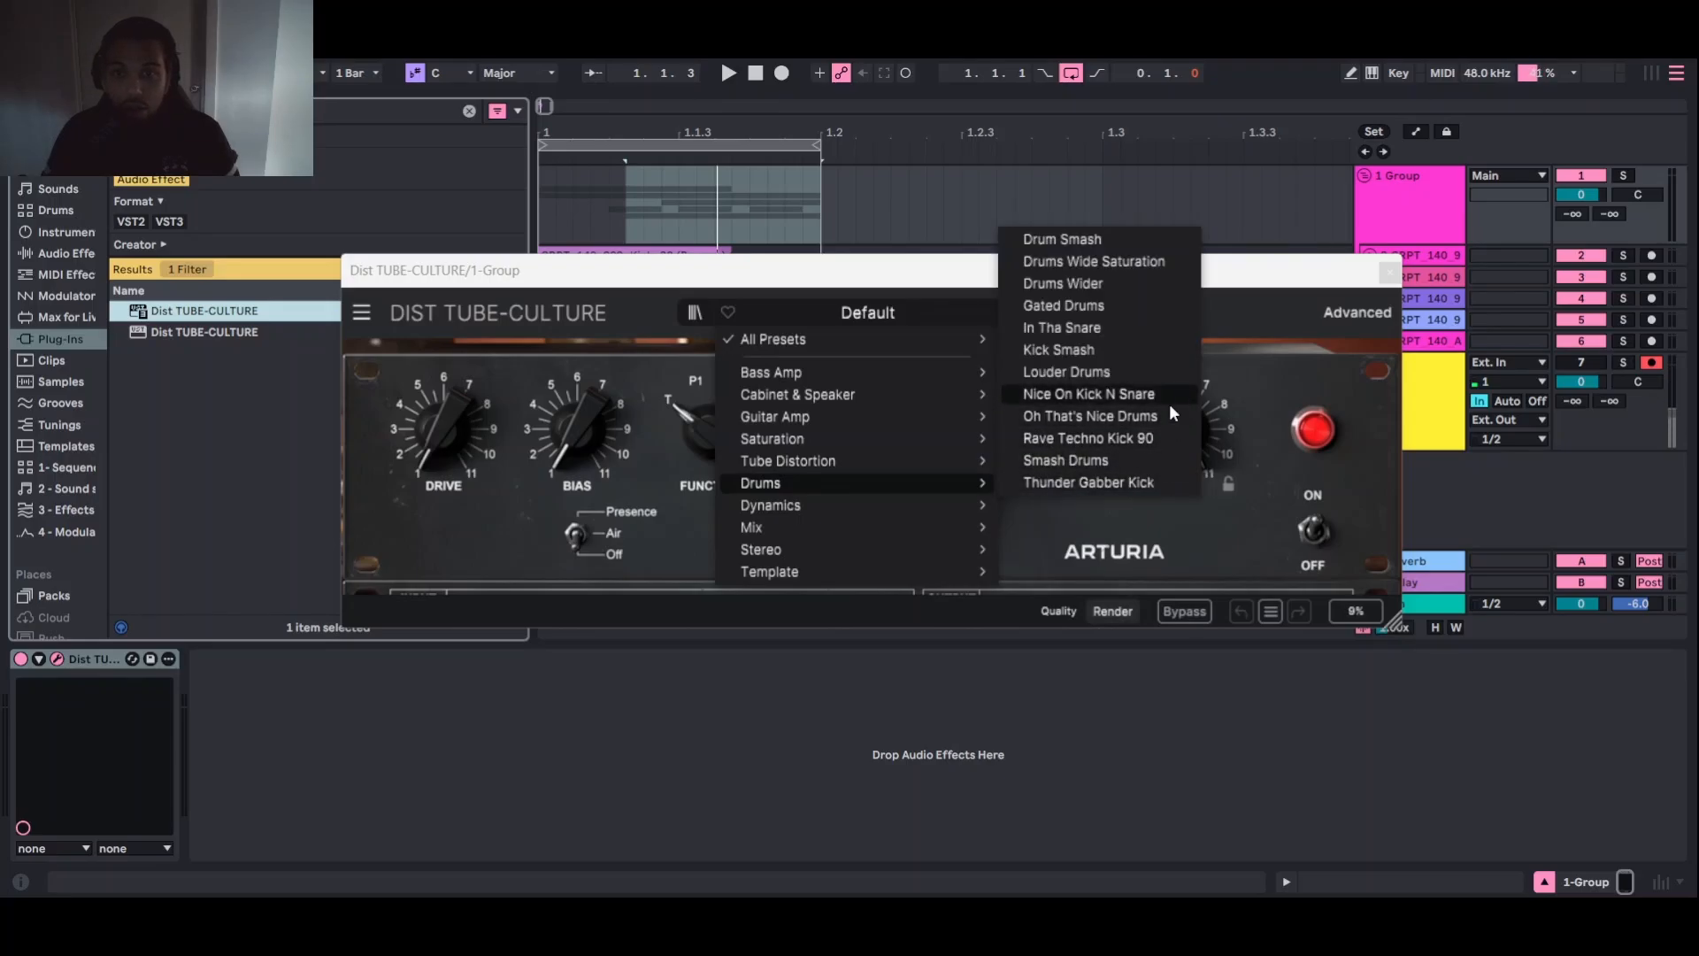
{"action": "left_click", "coordinate": [1068, 372]}
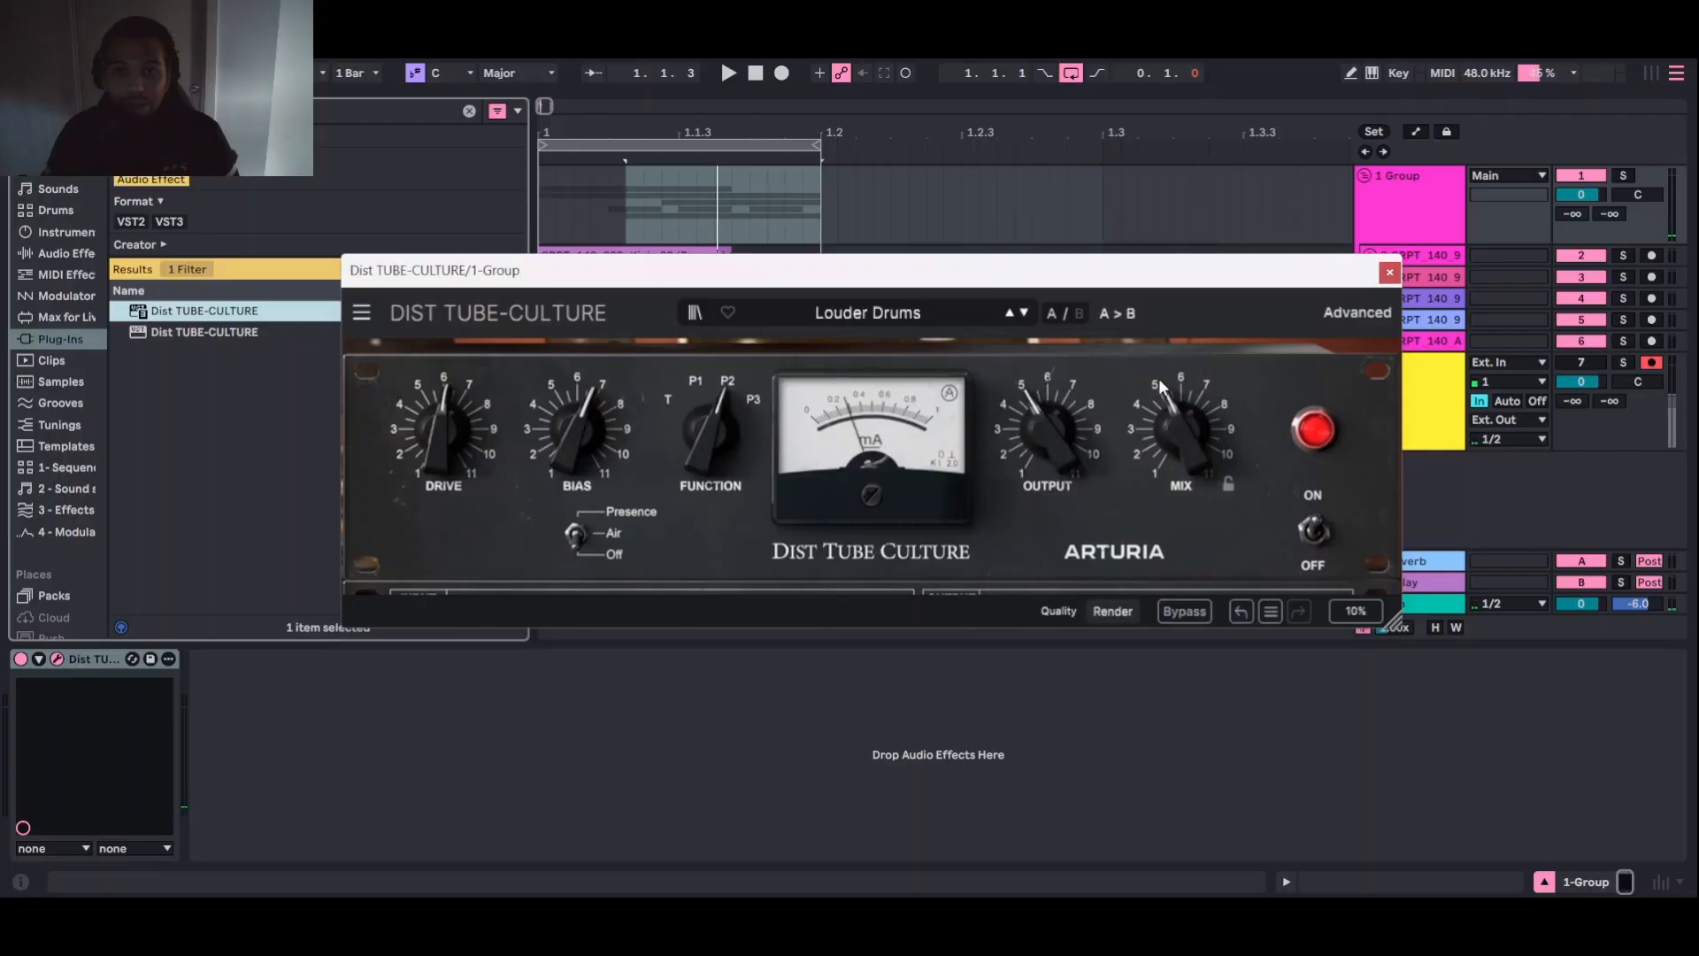
{"action": "left_click", "coordinate": [1389, 272]}
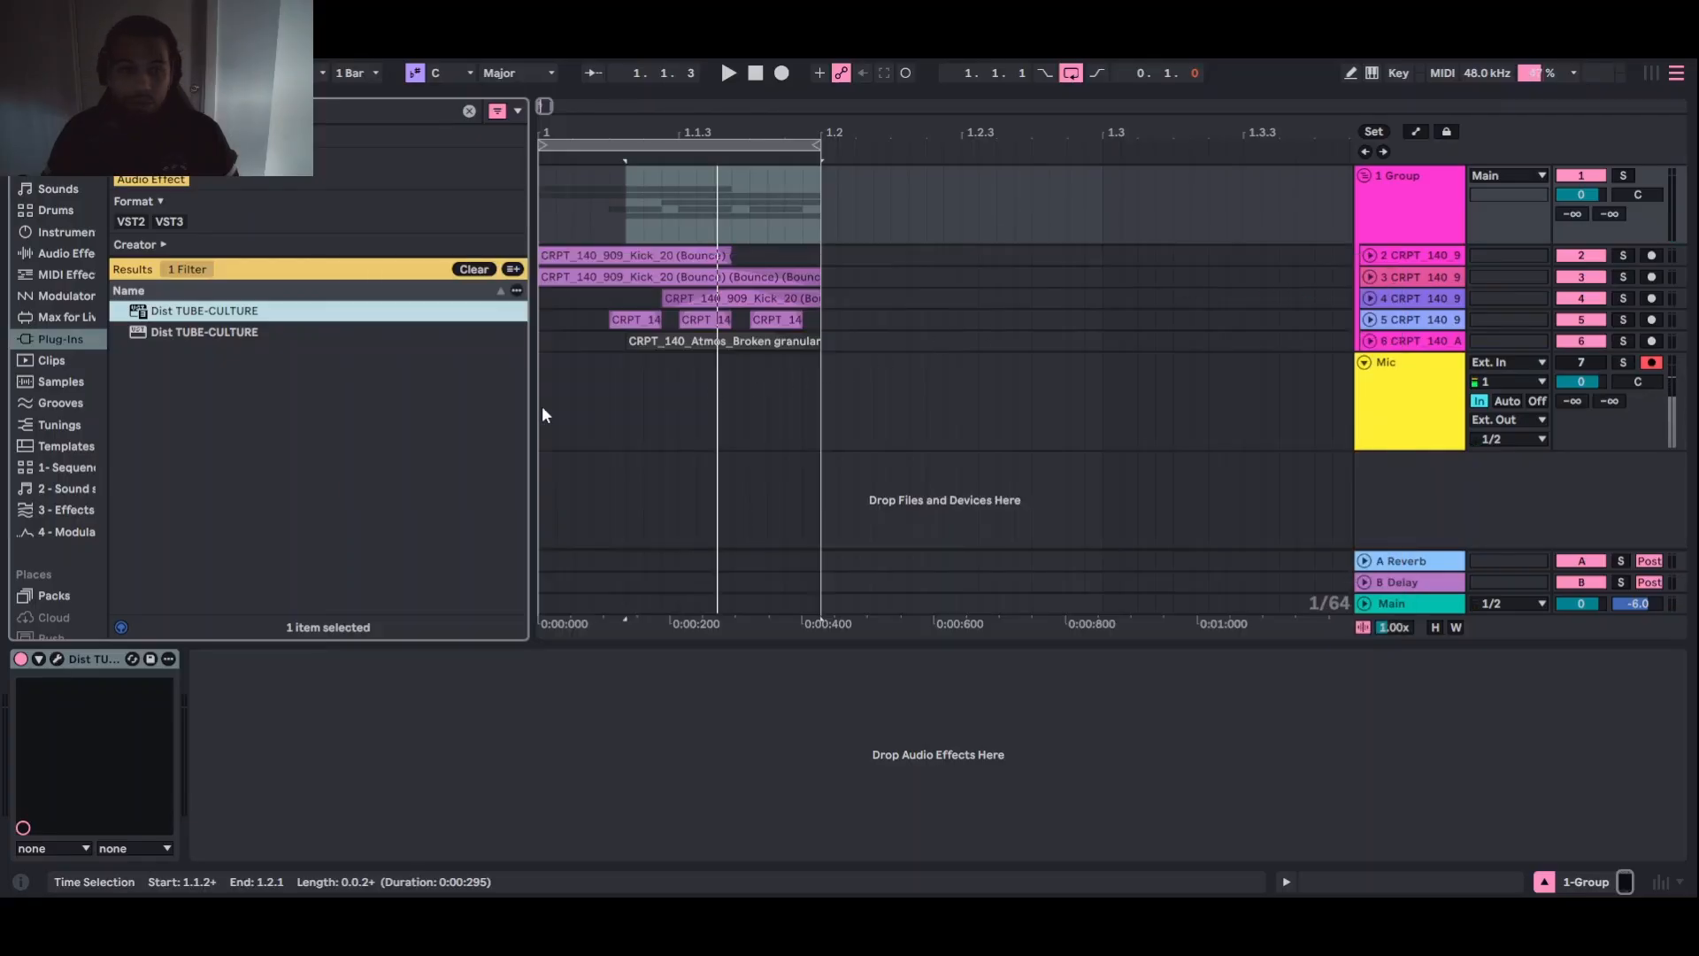
During playback, reduce Dist TUBE-CULTURE's mix to about 3, set its output to -2.30 dB, and close the plug-in window
{"action": "key", "text": "space"}
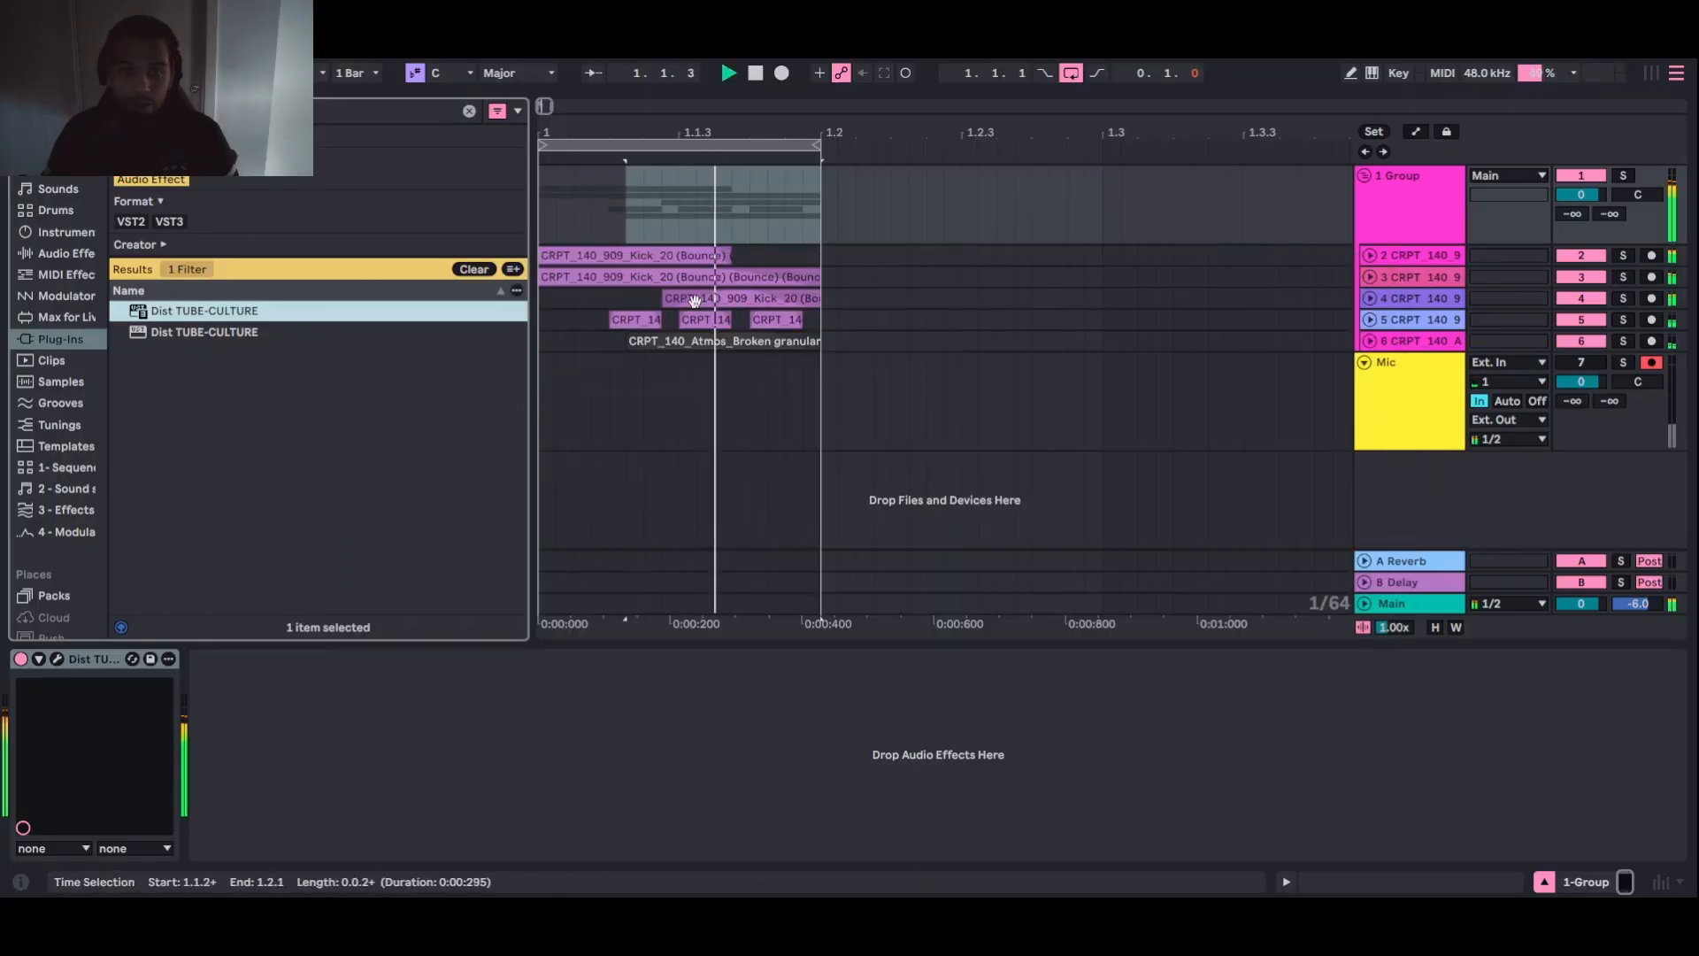
{"action": "left_click", "coordinate": [57, 658]}
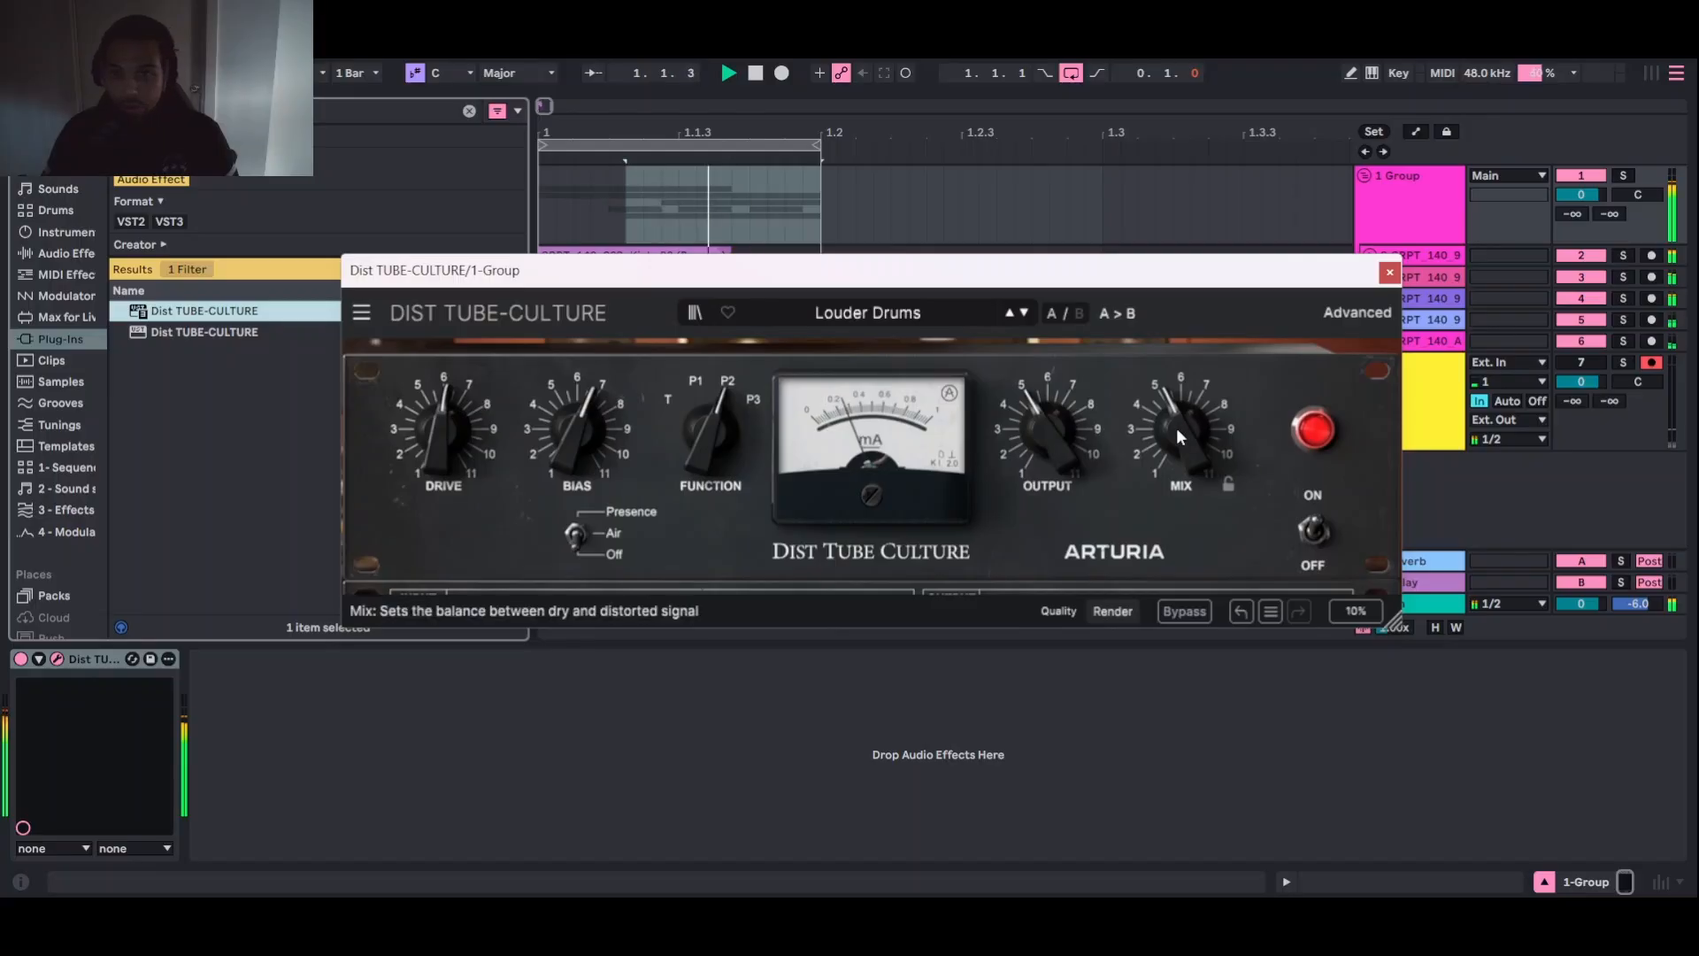
{"action": "left_click_drag", "start_coordinate": [1182, 429], "coordinate": [1183, 398]}
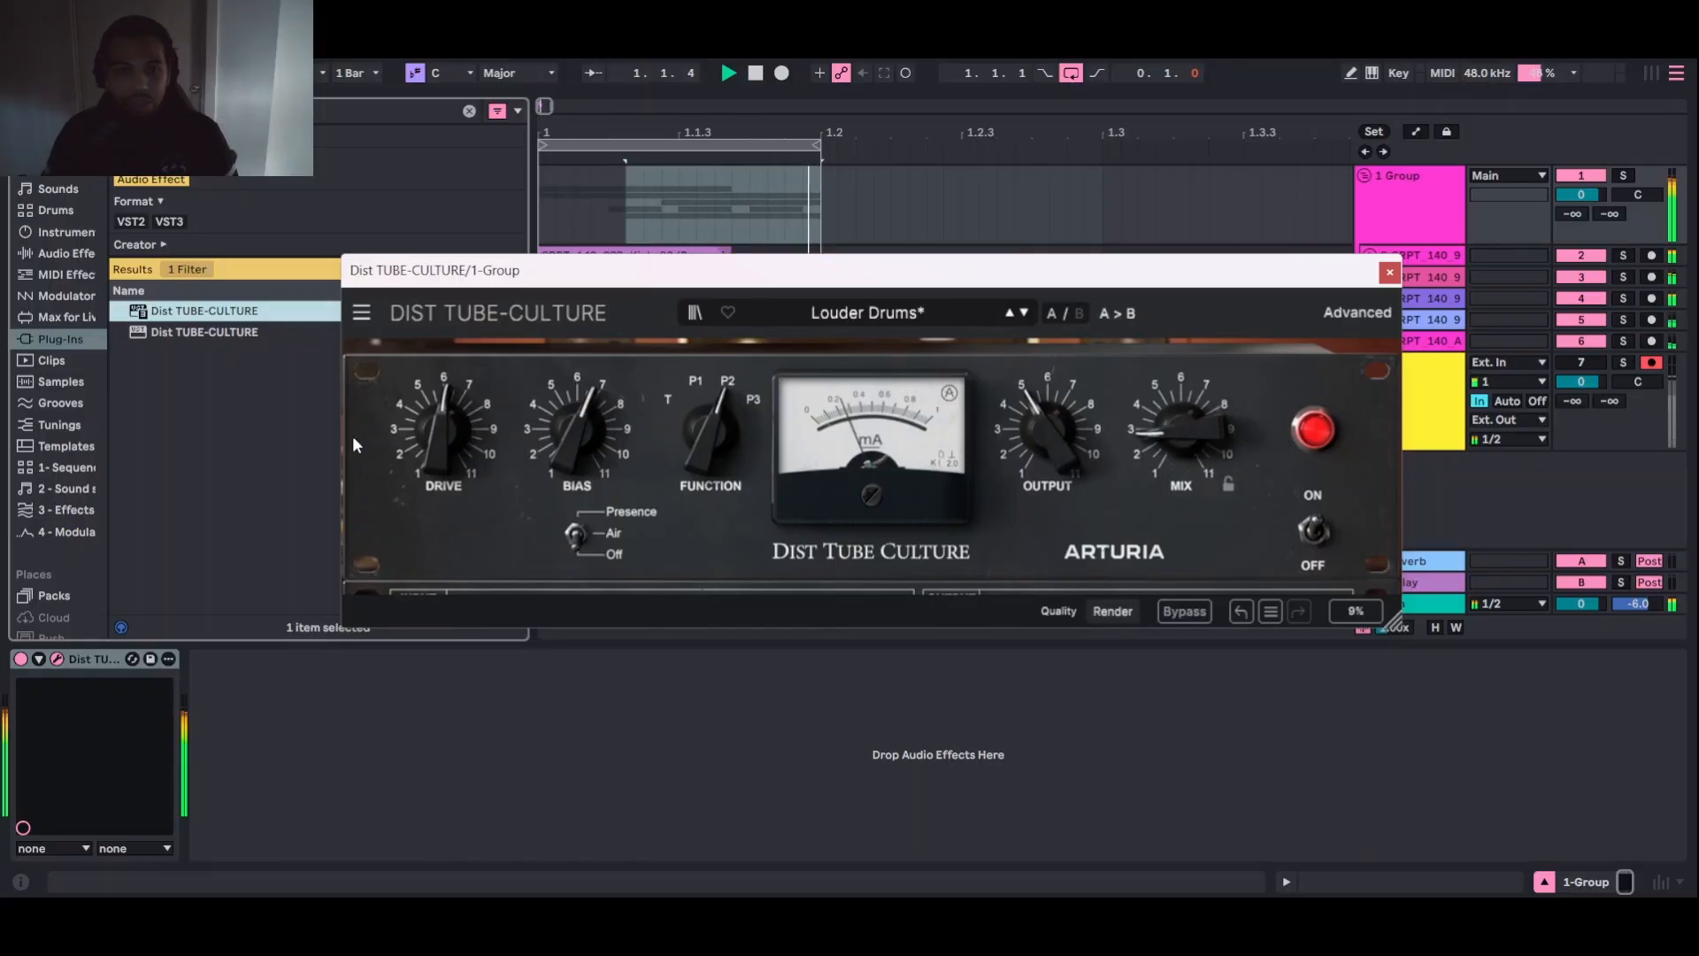
{"action": "left_click_drag", "start_coordinate": [1059, 439], "coordinate": [1059, 429]}
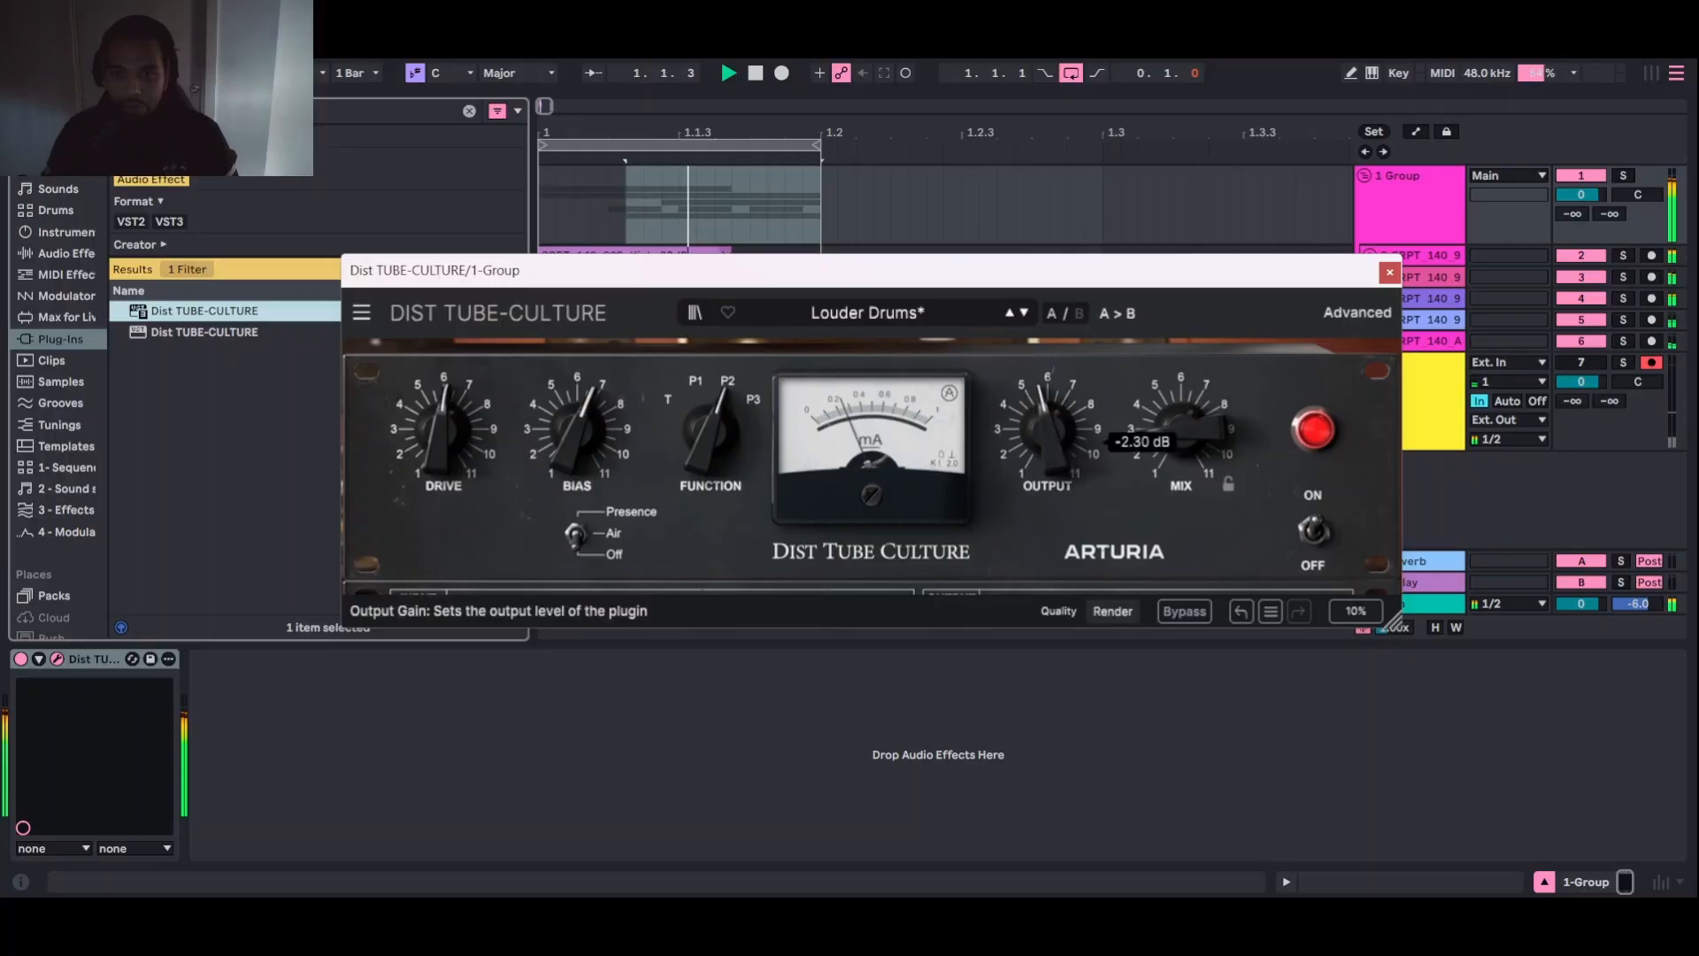
{"action": "left_click", "coordinate": [1326, 533]}
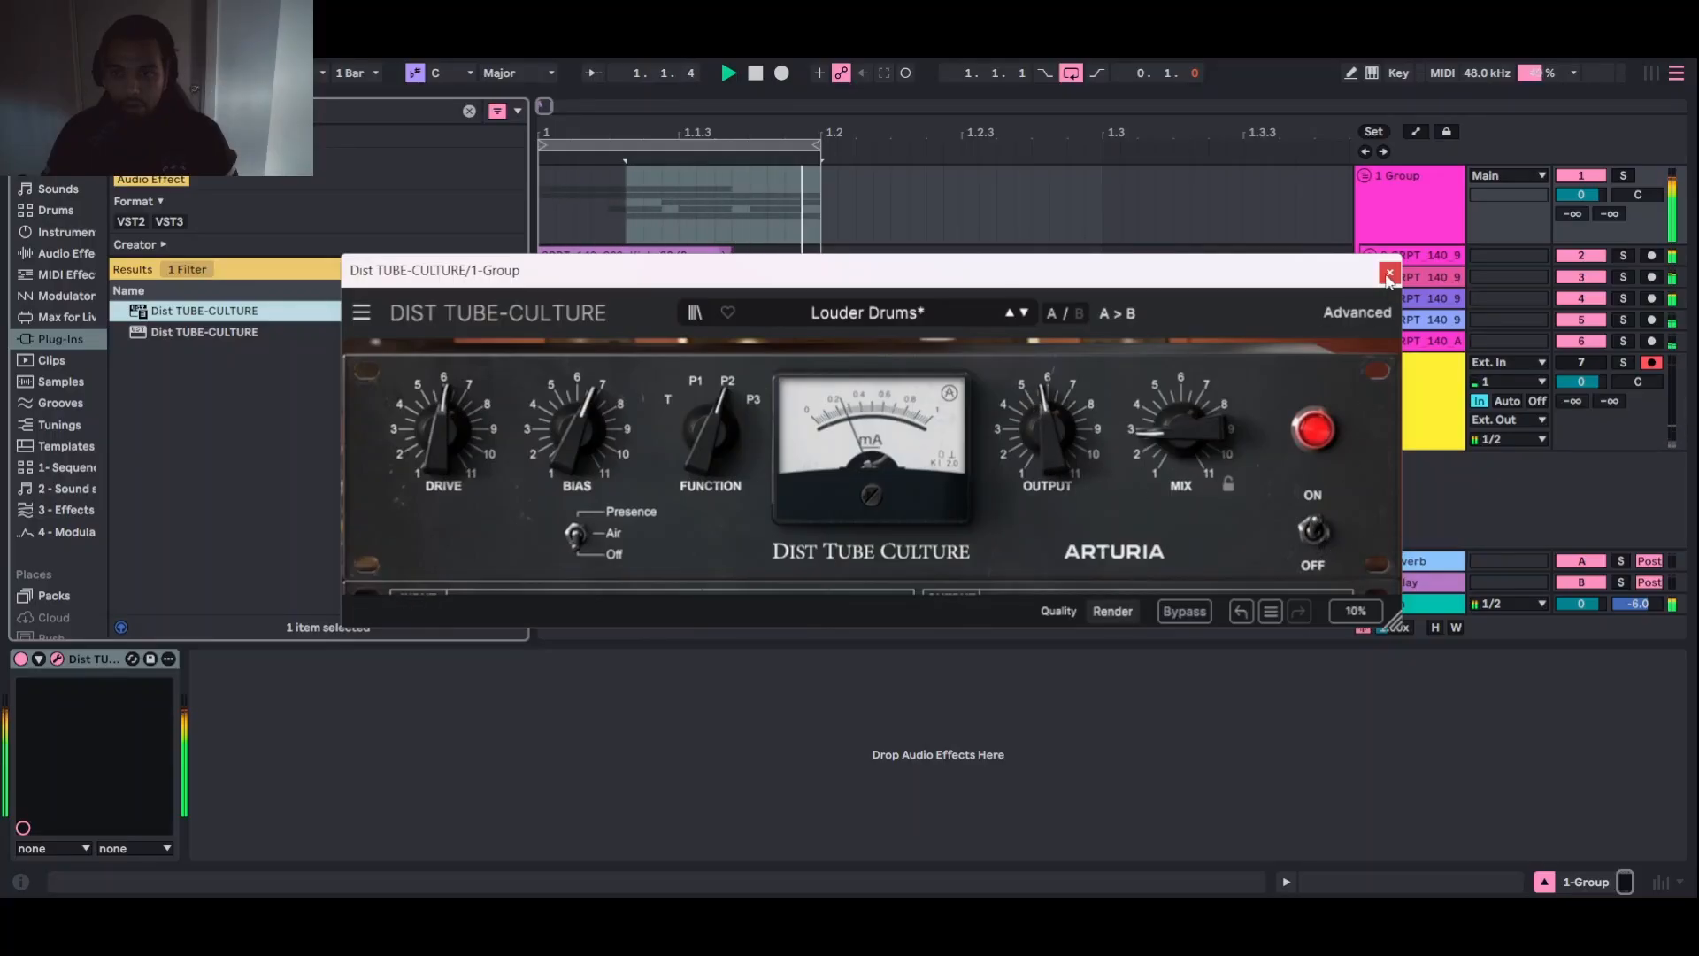
{"action": "left_click", "coordinate": [1388, 274]}
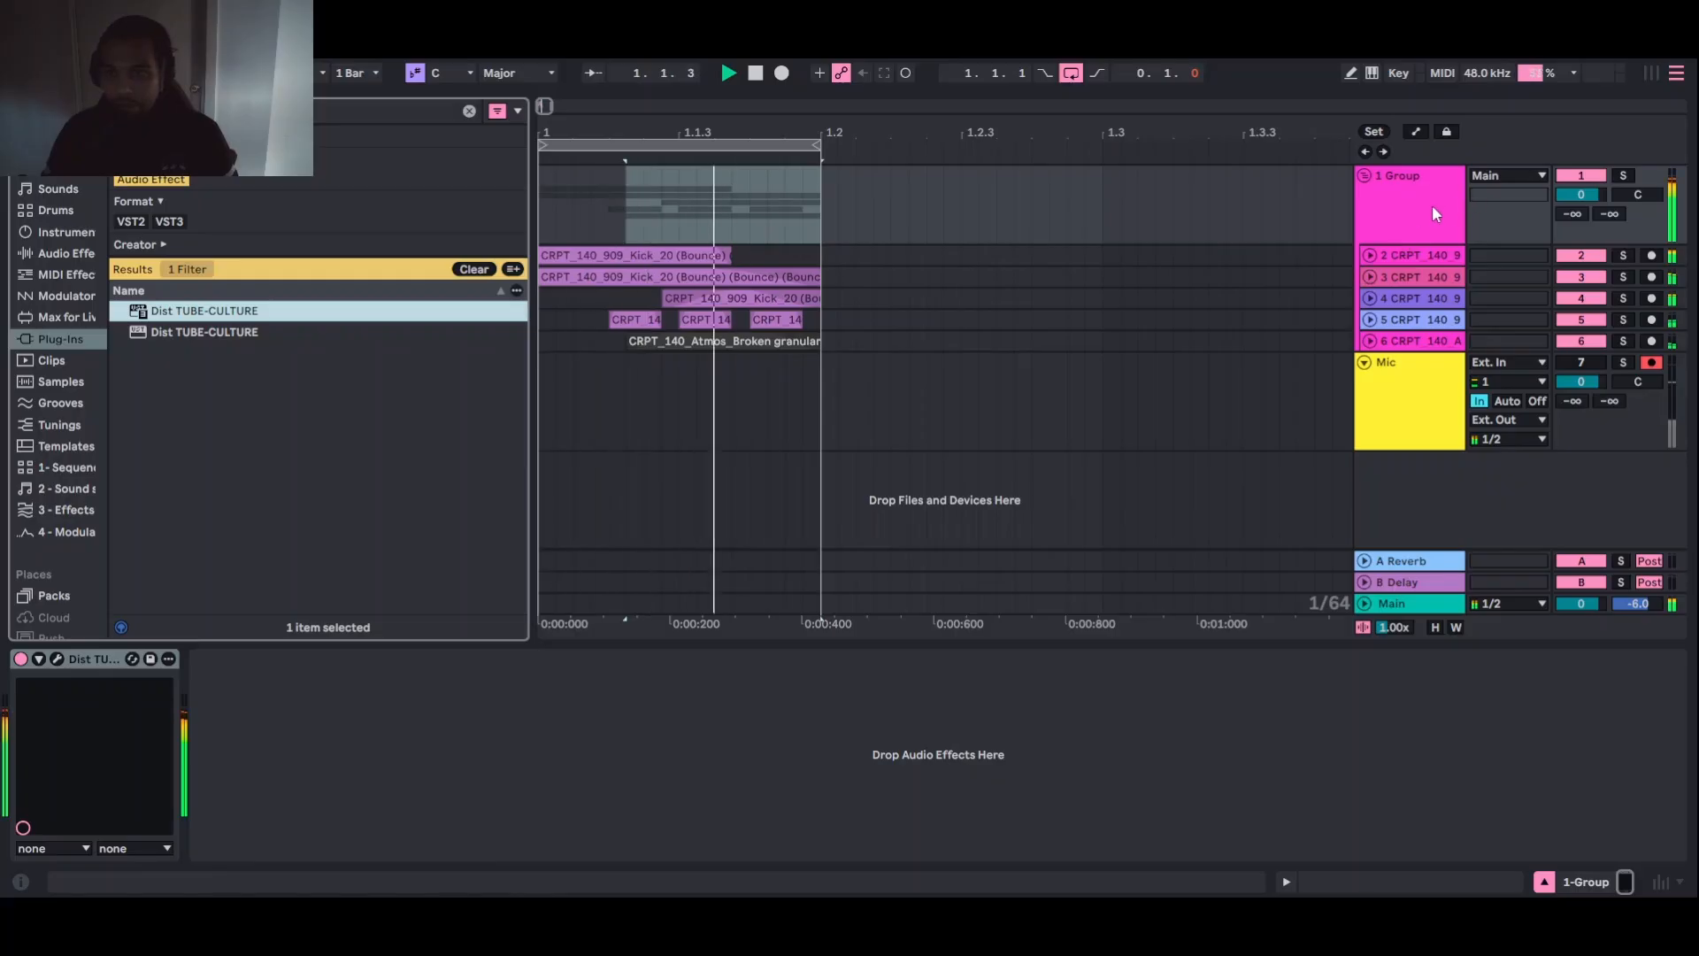
Show the Session mixer and lower the volumes of tracks 6 and 4, soloing track 4 briefly to judge its level
{"action": "left_click", "coordinate": [1375, 347]}
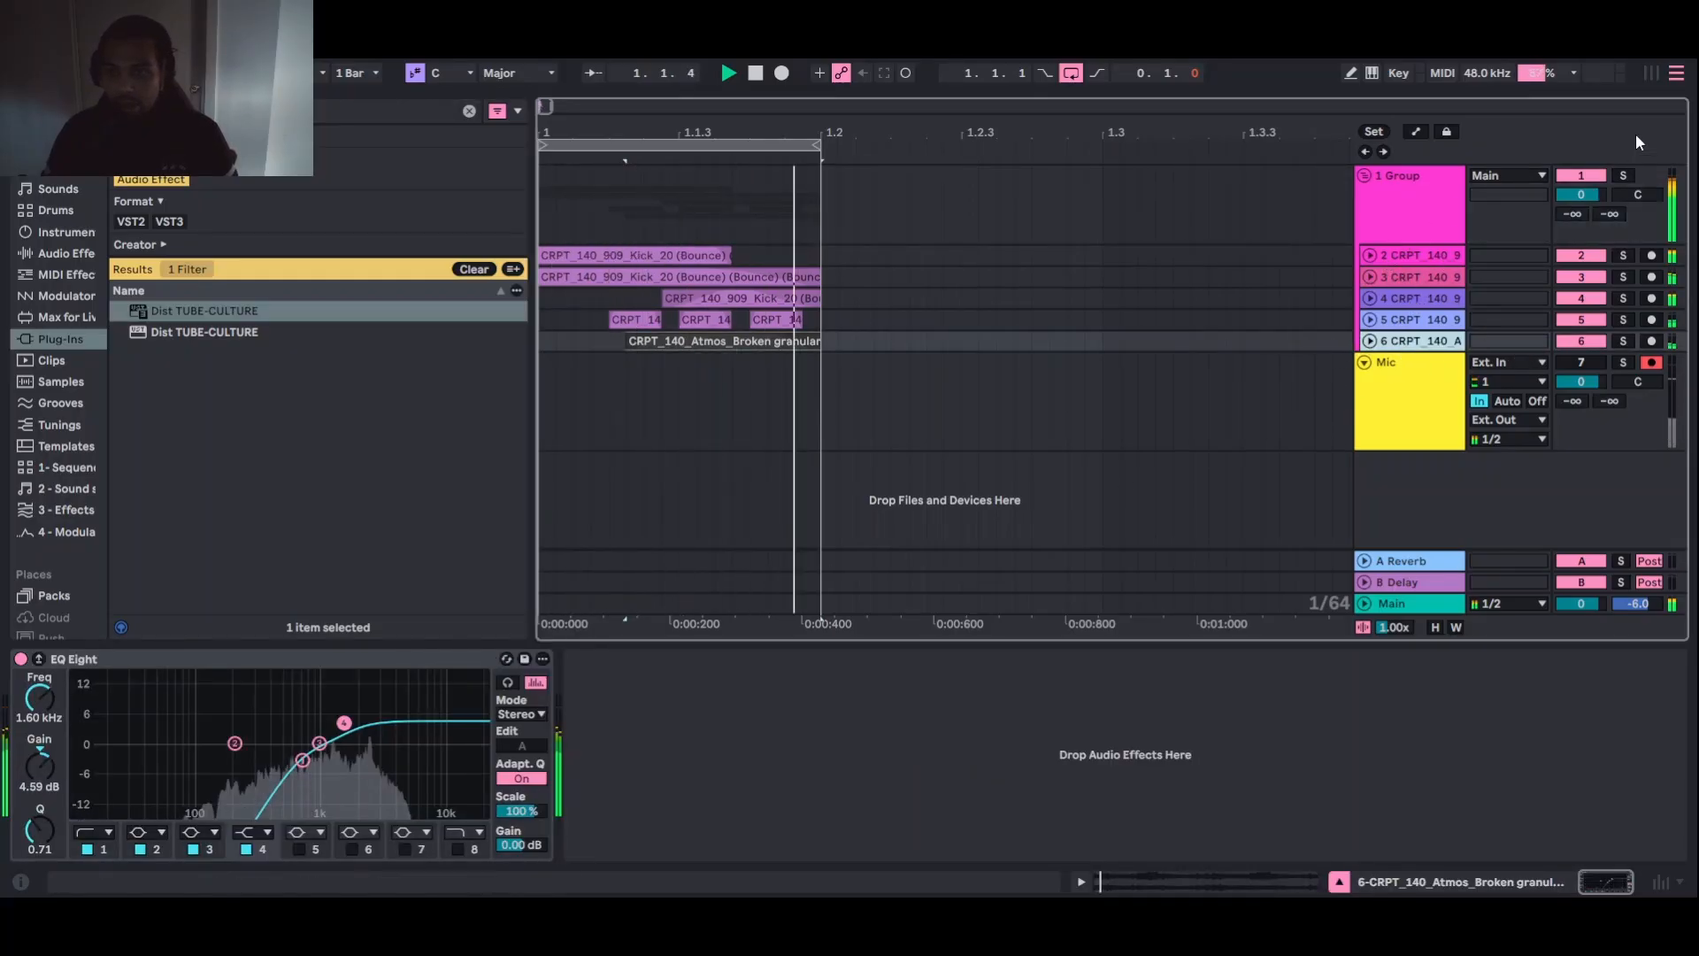
{"action": "left_click", "coordinate": [1652, 73]}
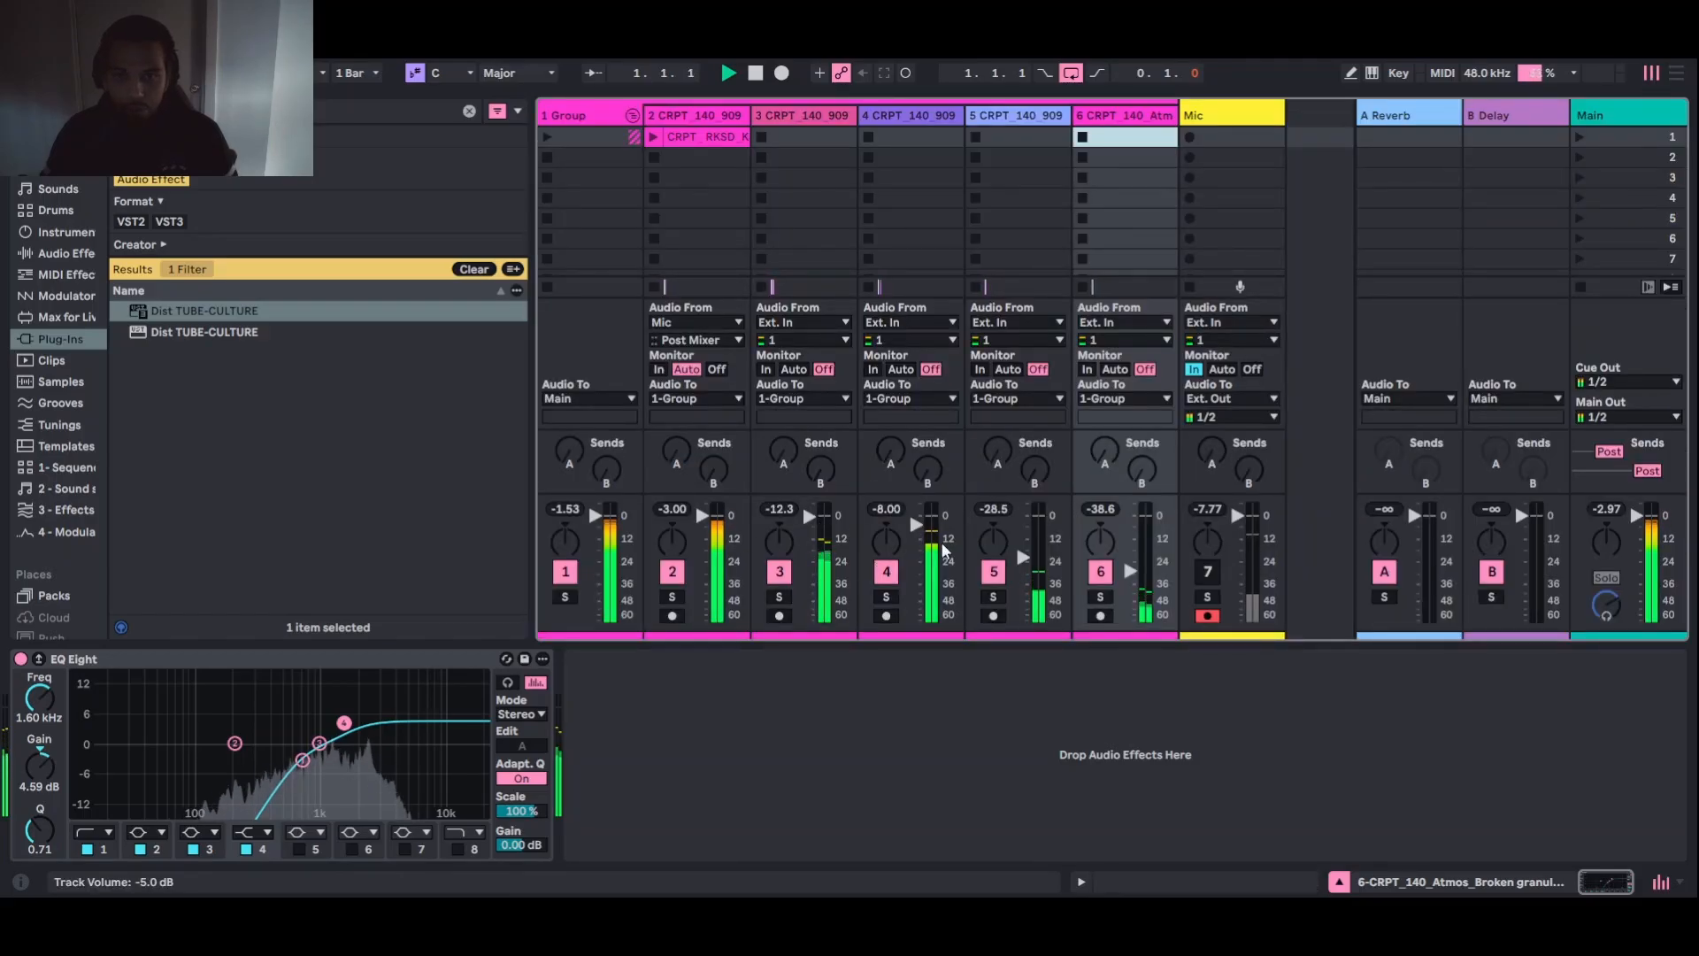
{"action": "left_click_drag", "start_coordinate": [1024, 557], "coordinate": [1119, 580]}
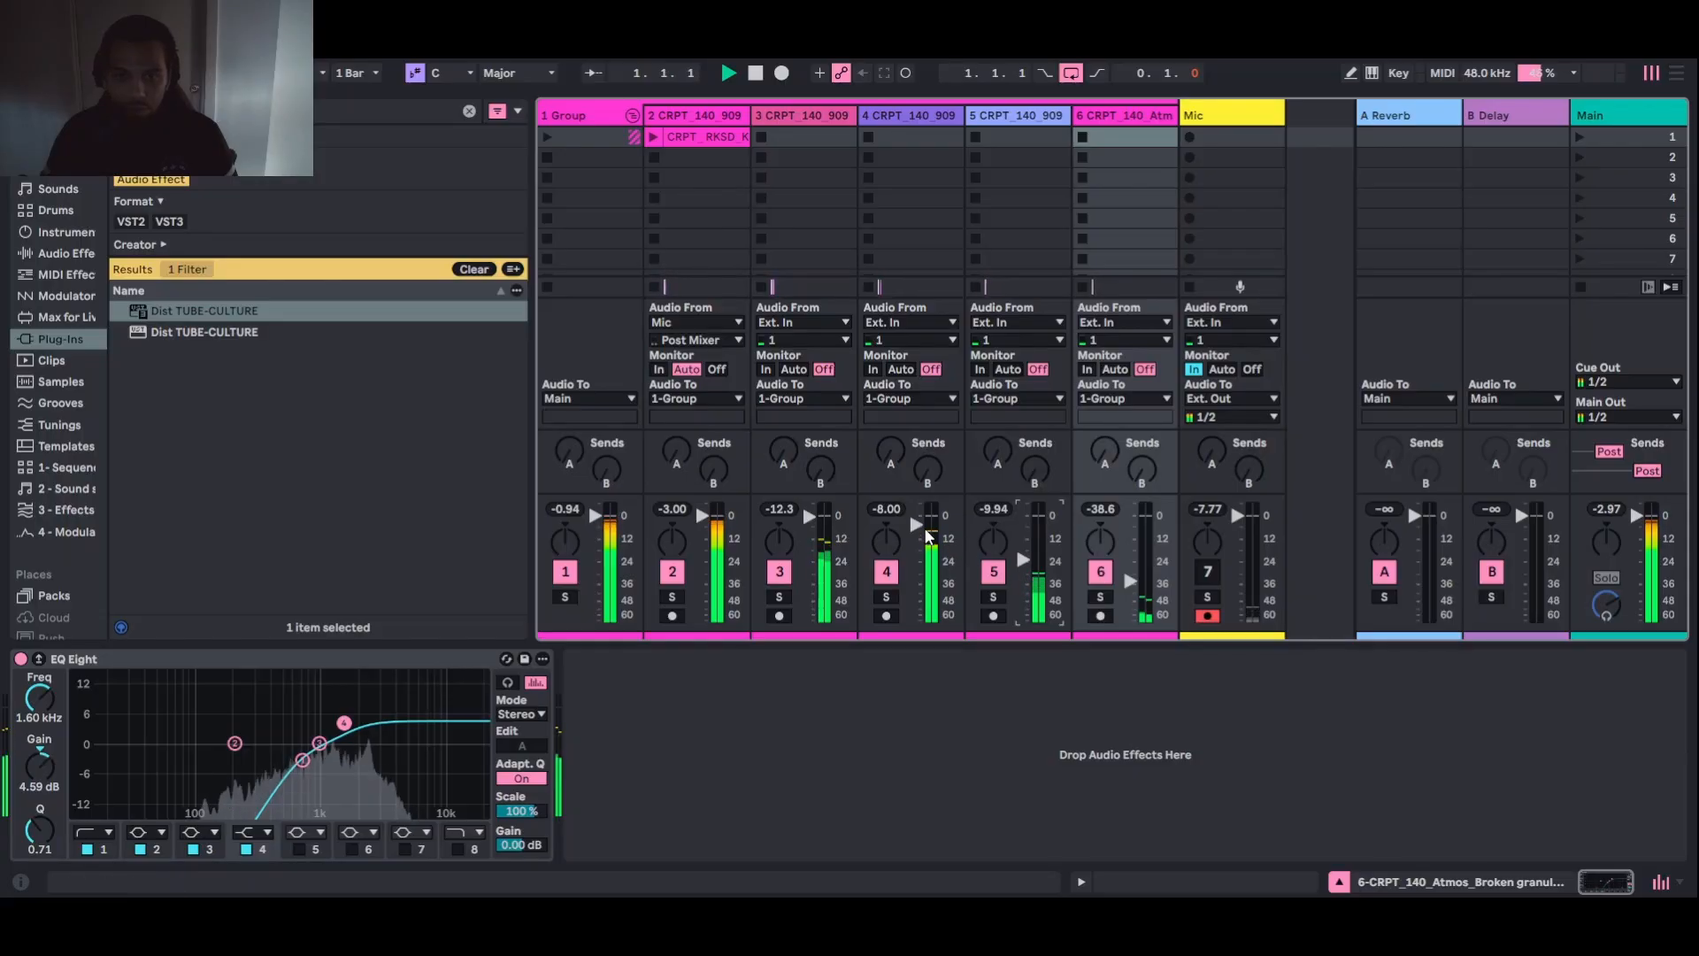
{"action": "left_click", "coordinate": [888, 599]}
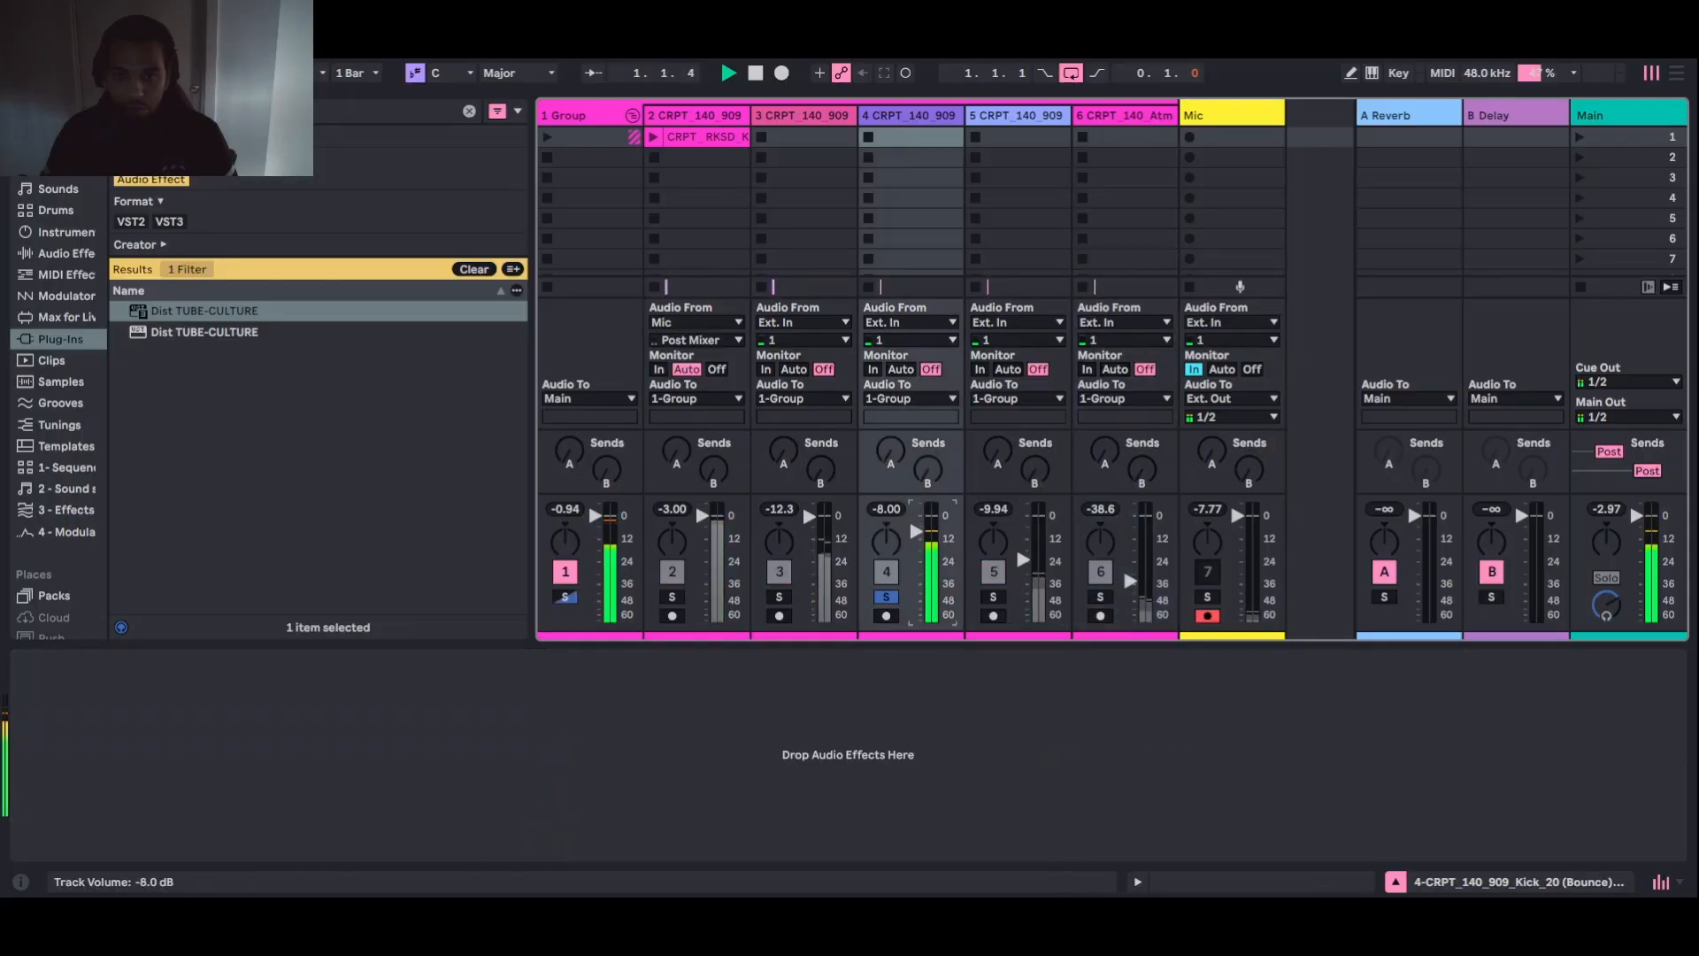
{"action": "left_click", "coordinate": [887, 600]}
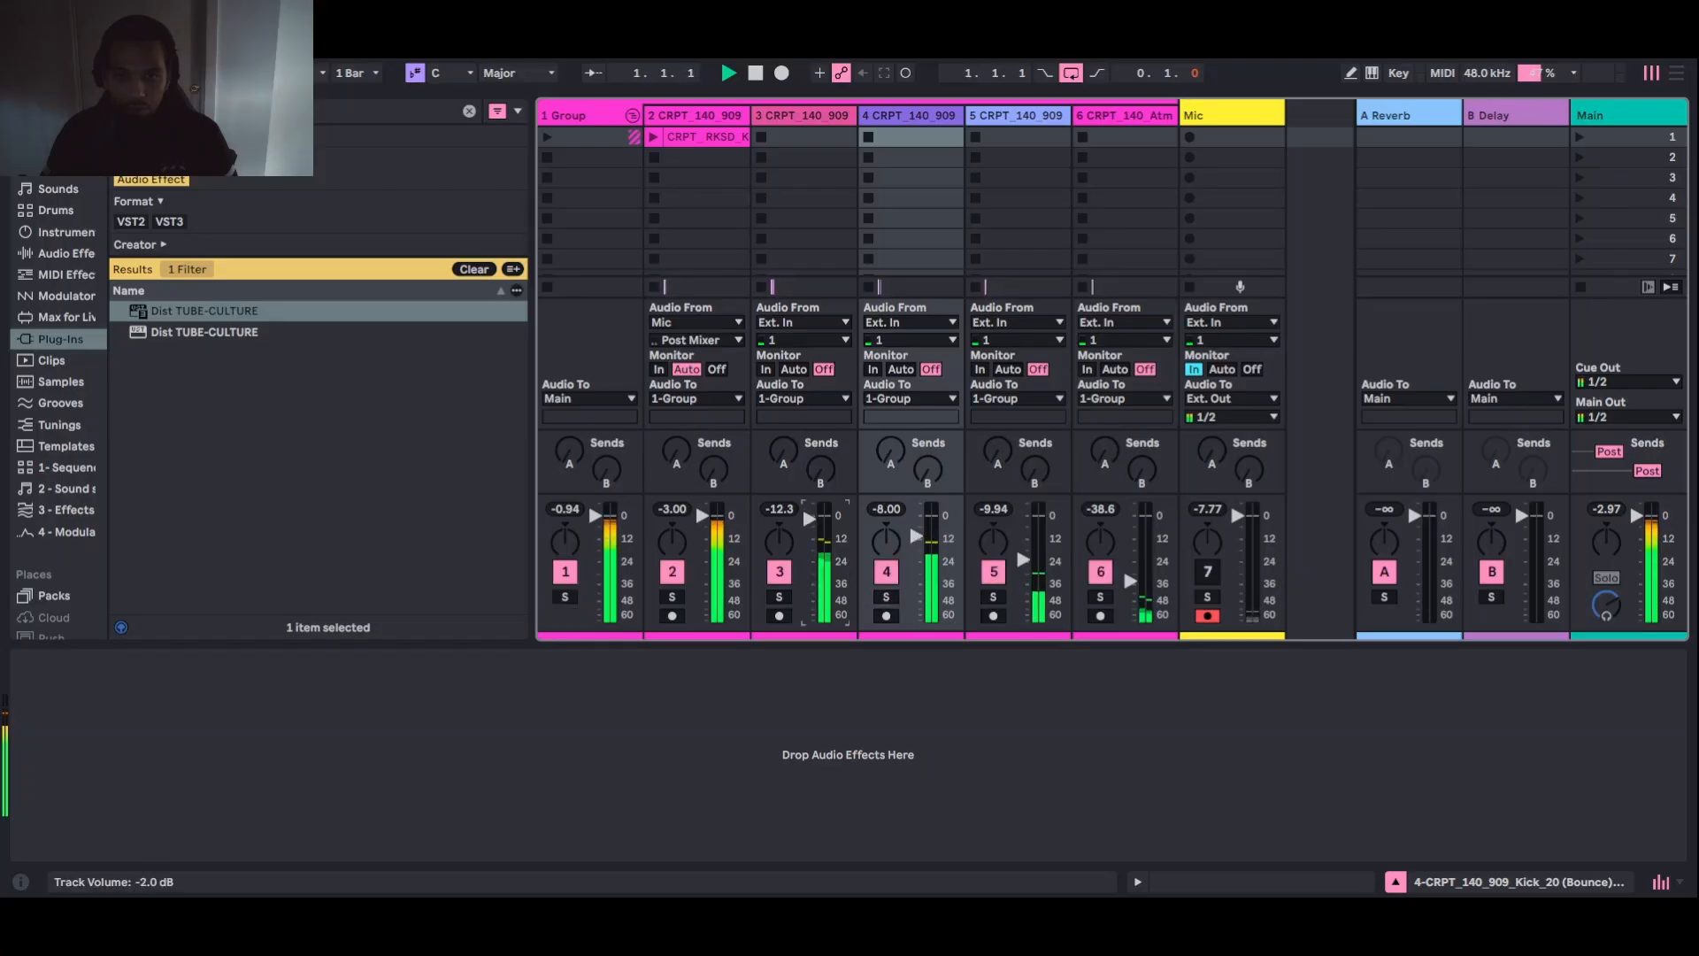
Solo track 3 and load EQ Eight onto it from the EQ audio effects
{"action": "left_click", "coordinate": [780, 598]}
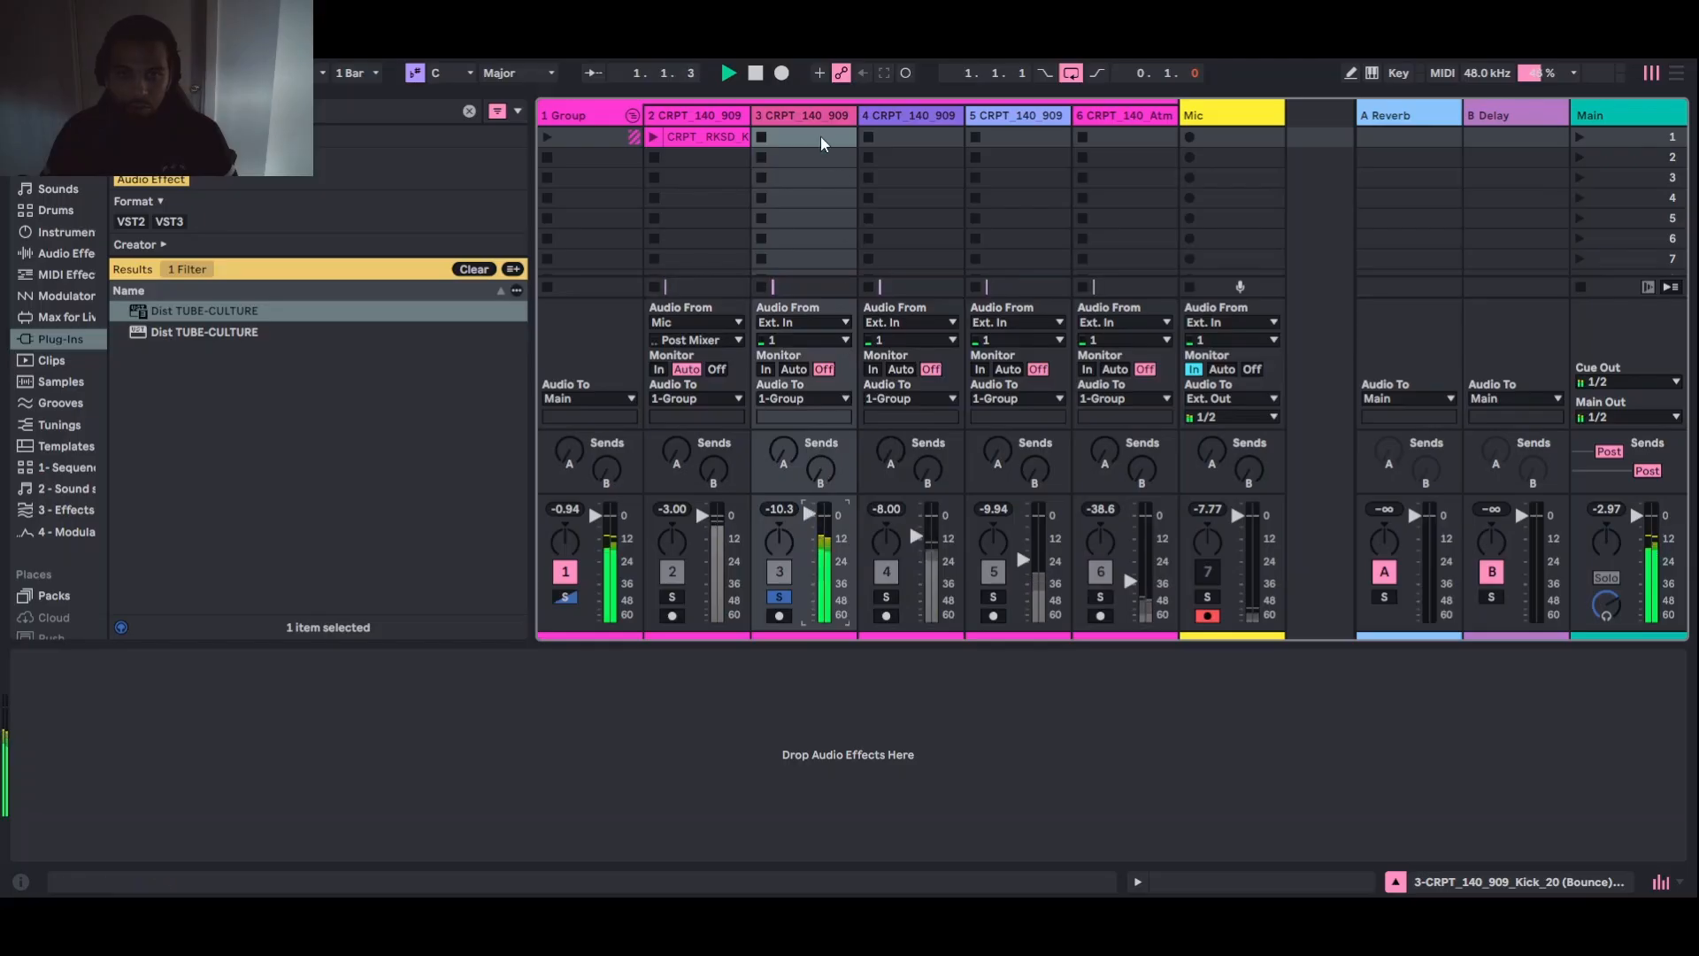
{"action": "left_click", "coordinate": [804, 117]}
{"action": "left_click", "coordinate": [469, 113]}
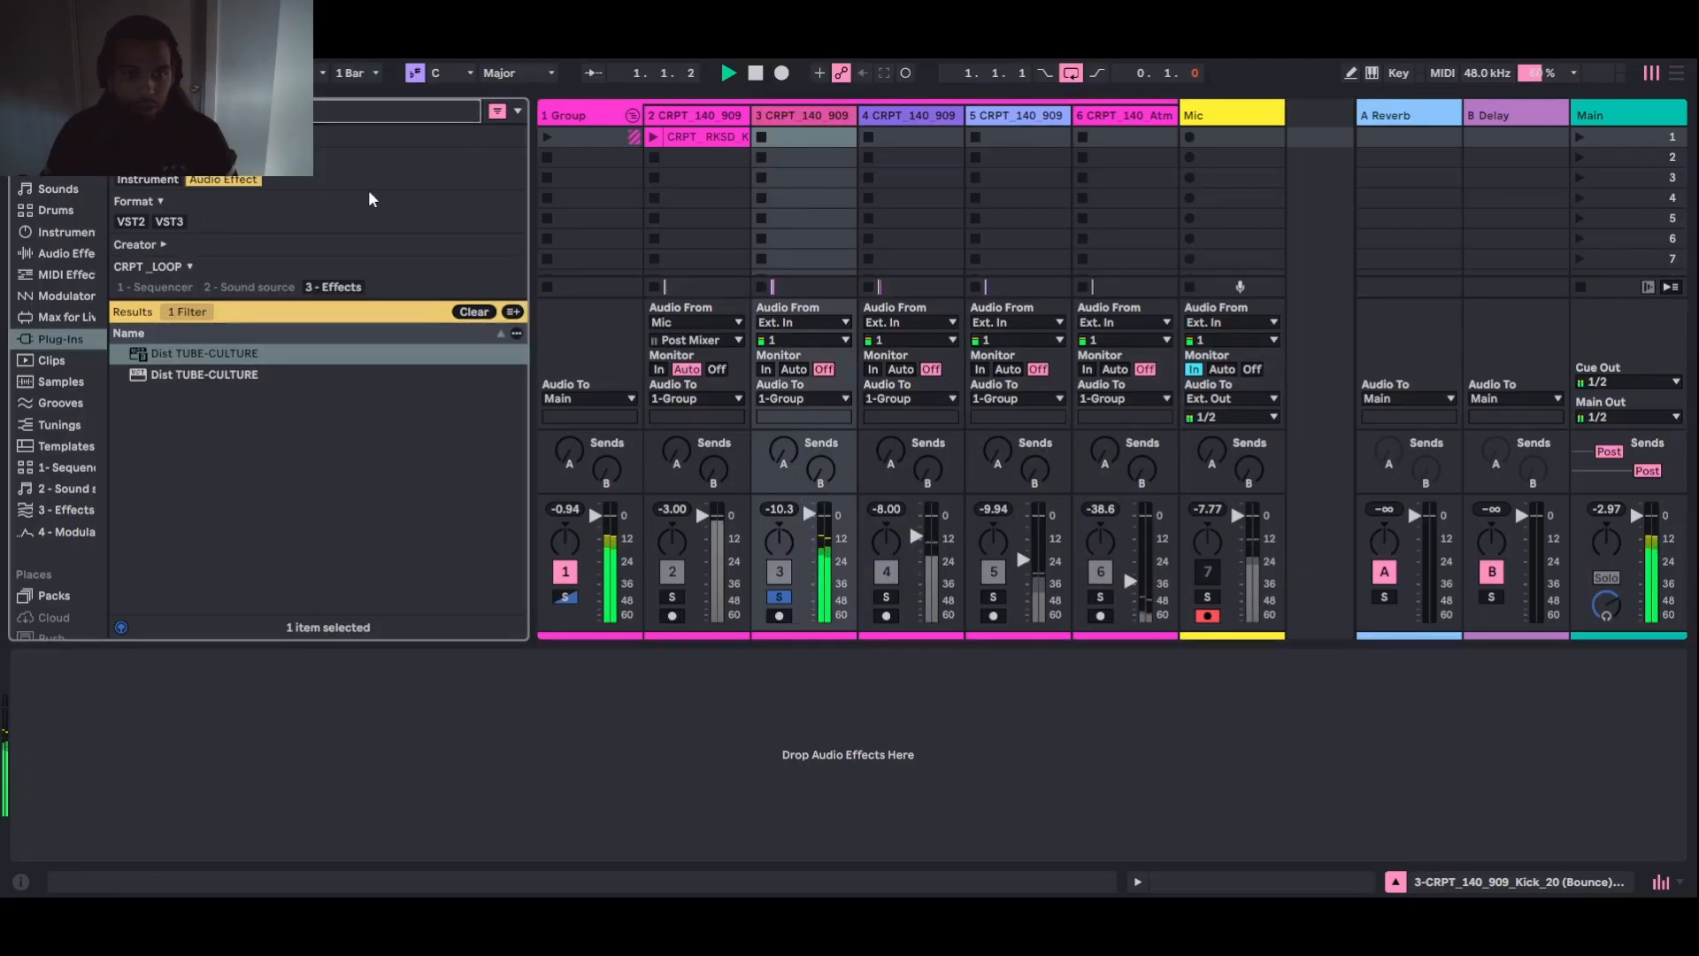
{"action": "left_click", "coordinate": [327, 670]}
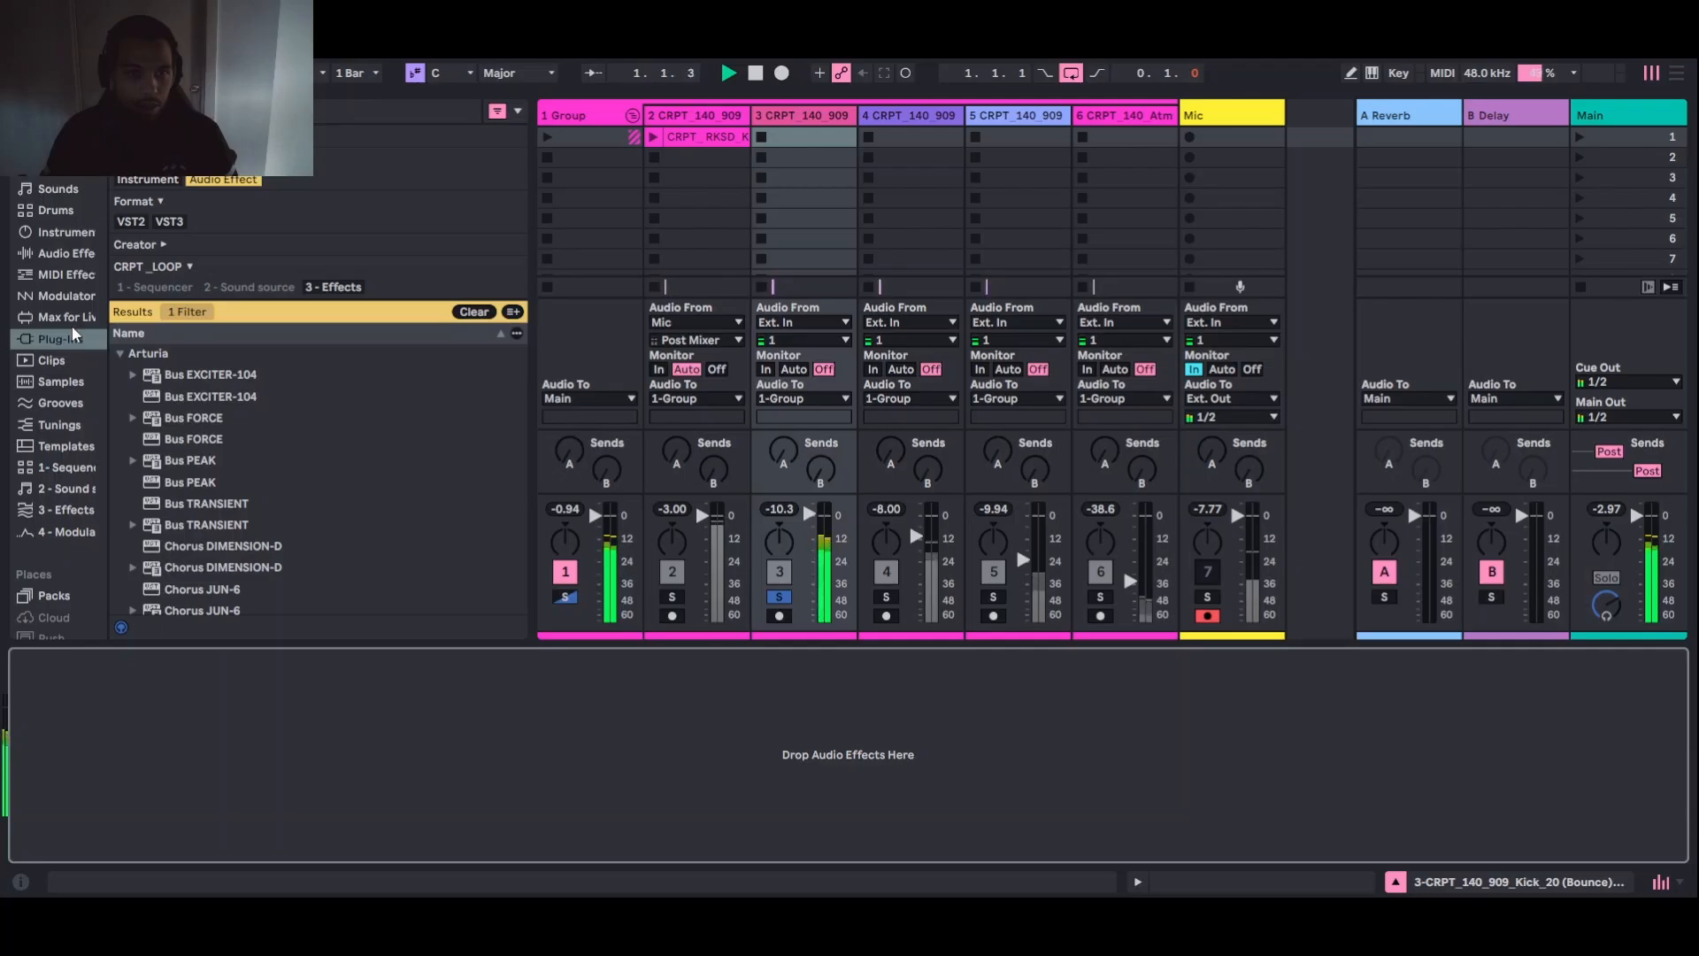
{"action": "left_click", "coordinate": [74, 254]}
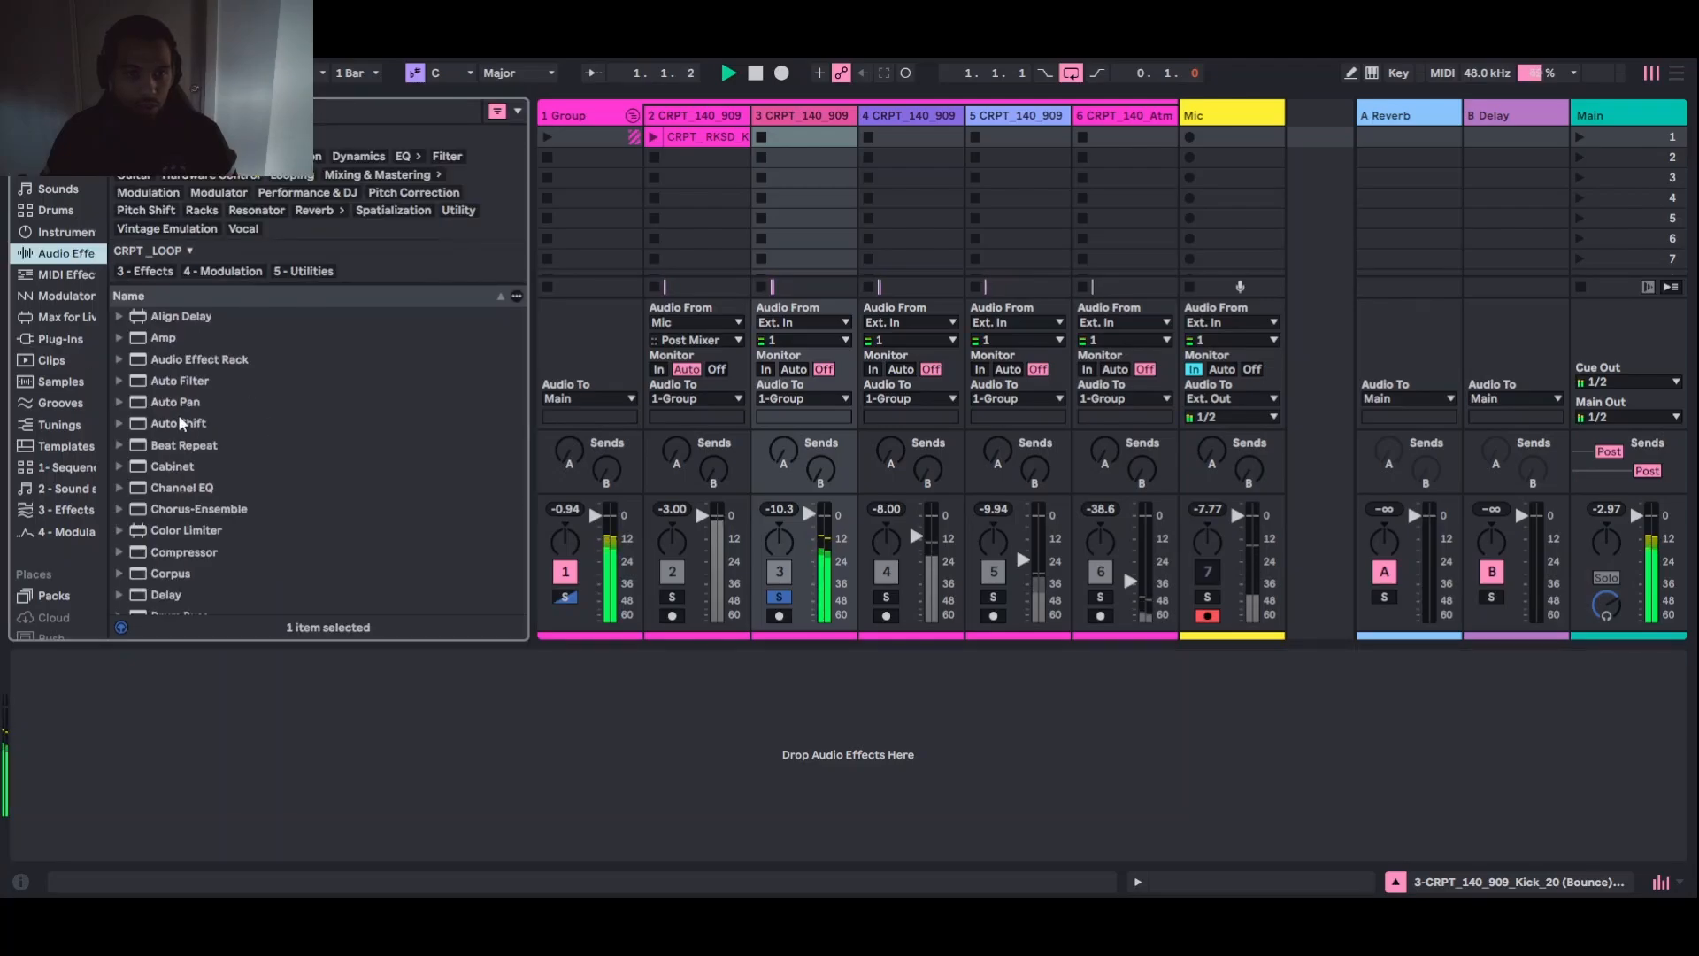
{"action": "left_click", "coordinate": [404, 157]}
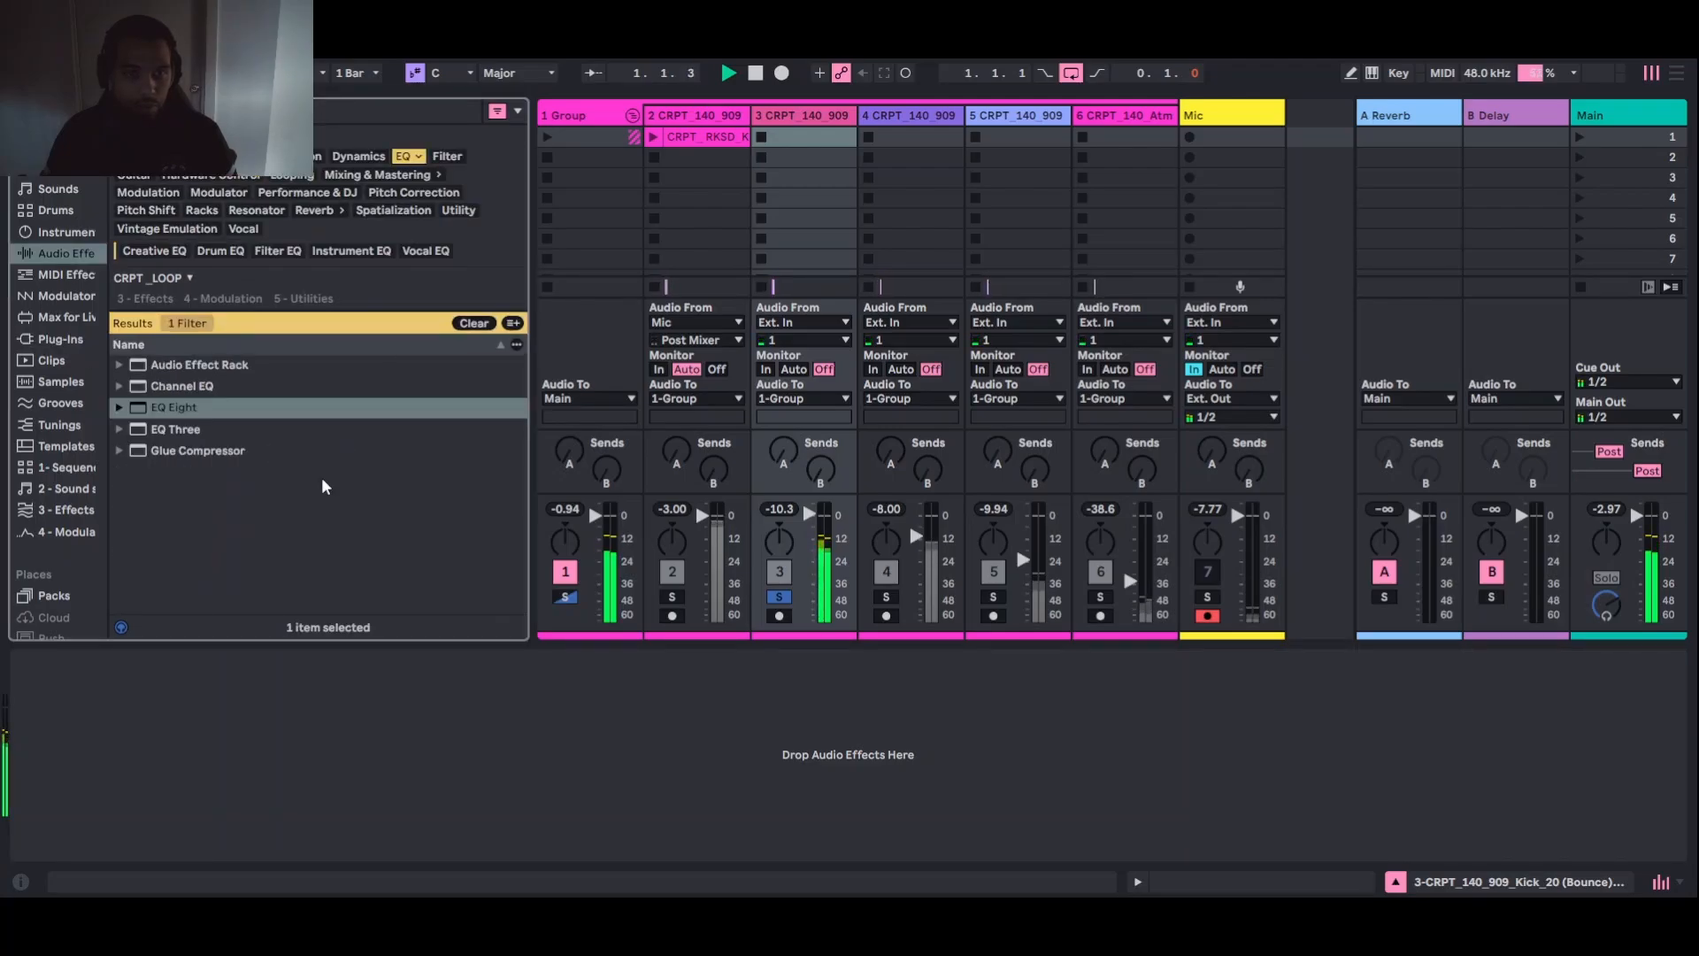
{"action": "double_click", "coordinate": [170, 412]}
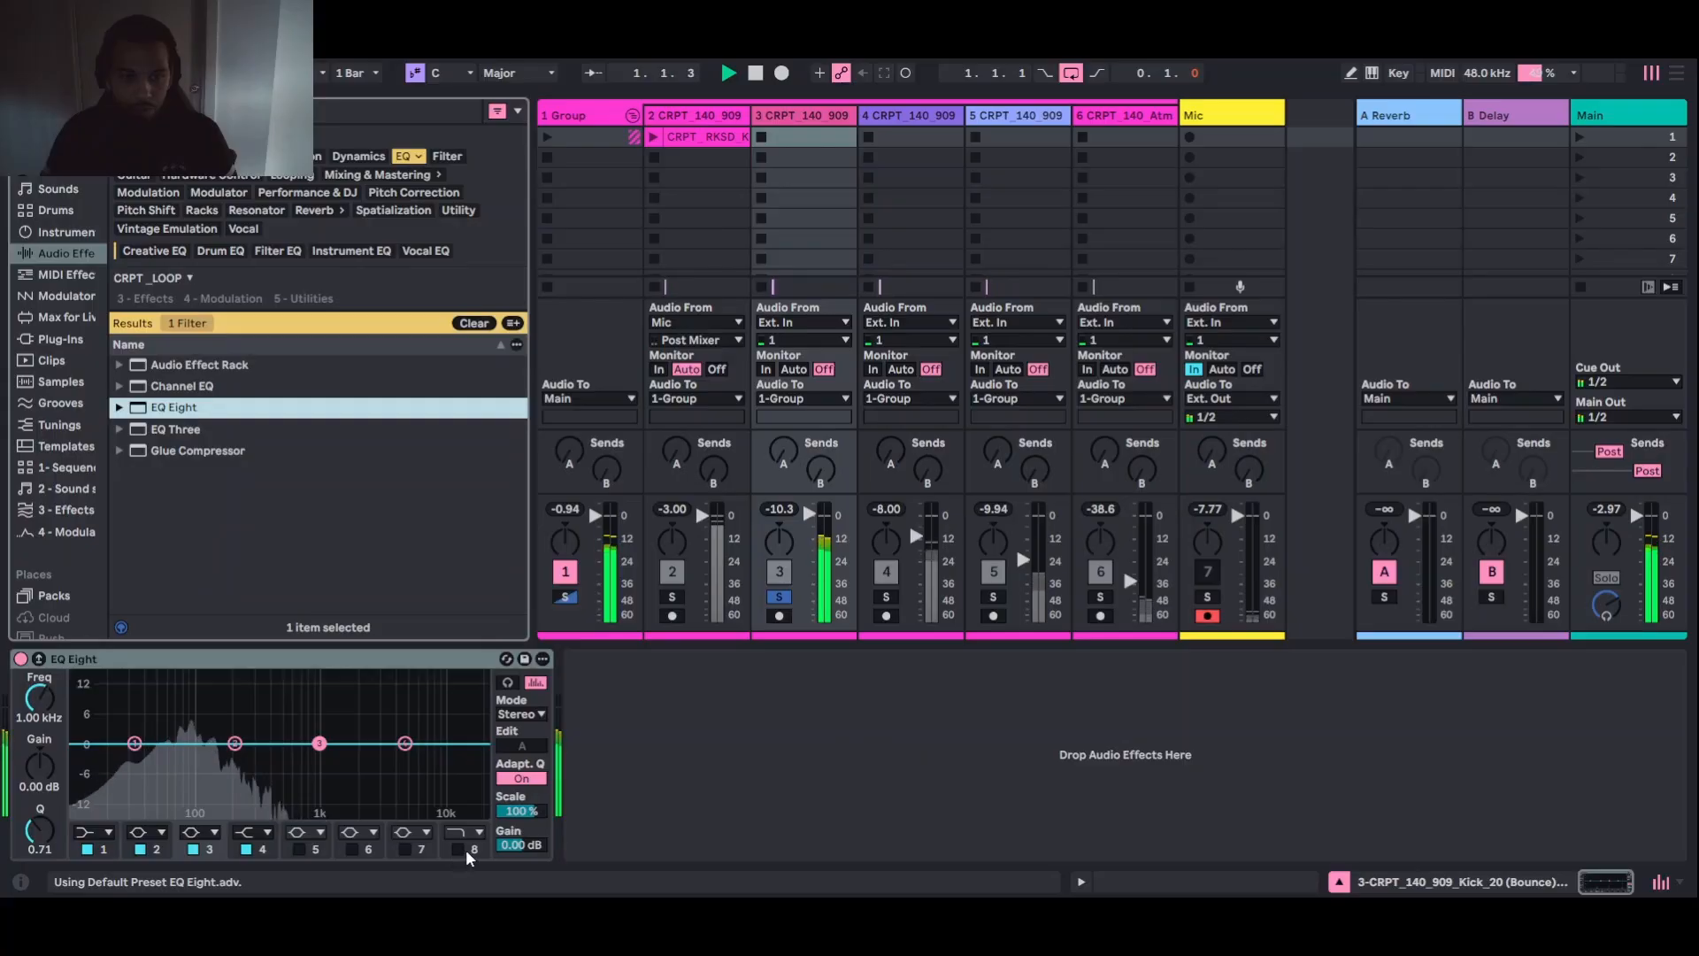
Enable EQ Eight's band 8 as a low-pass at 91.8 Hz, unsolo track 3, and set the EQ's output gain to 4.12 dB
{"action": "left_click", "coordinate": [459, 850]}
{"action": "left_click_drag", "start_coordinate": [472, 763], "coordinate": [291, 737]}
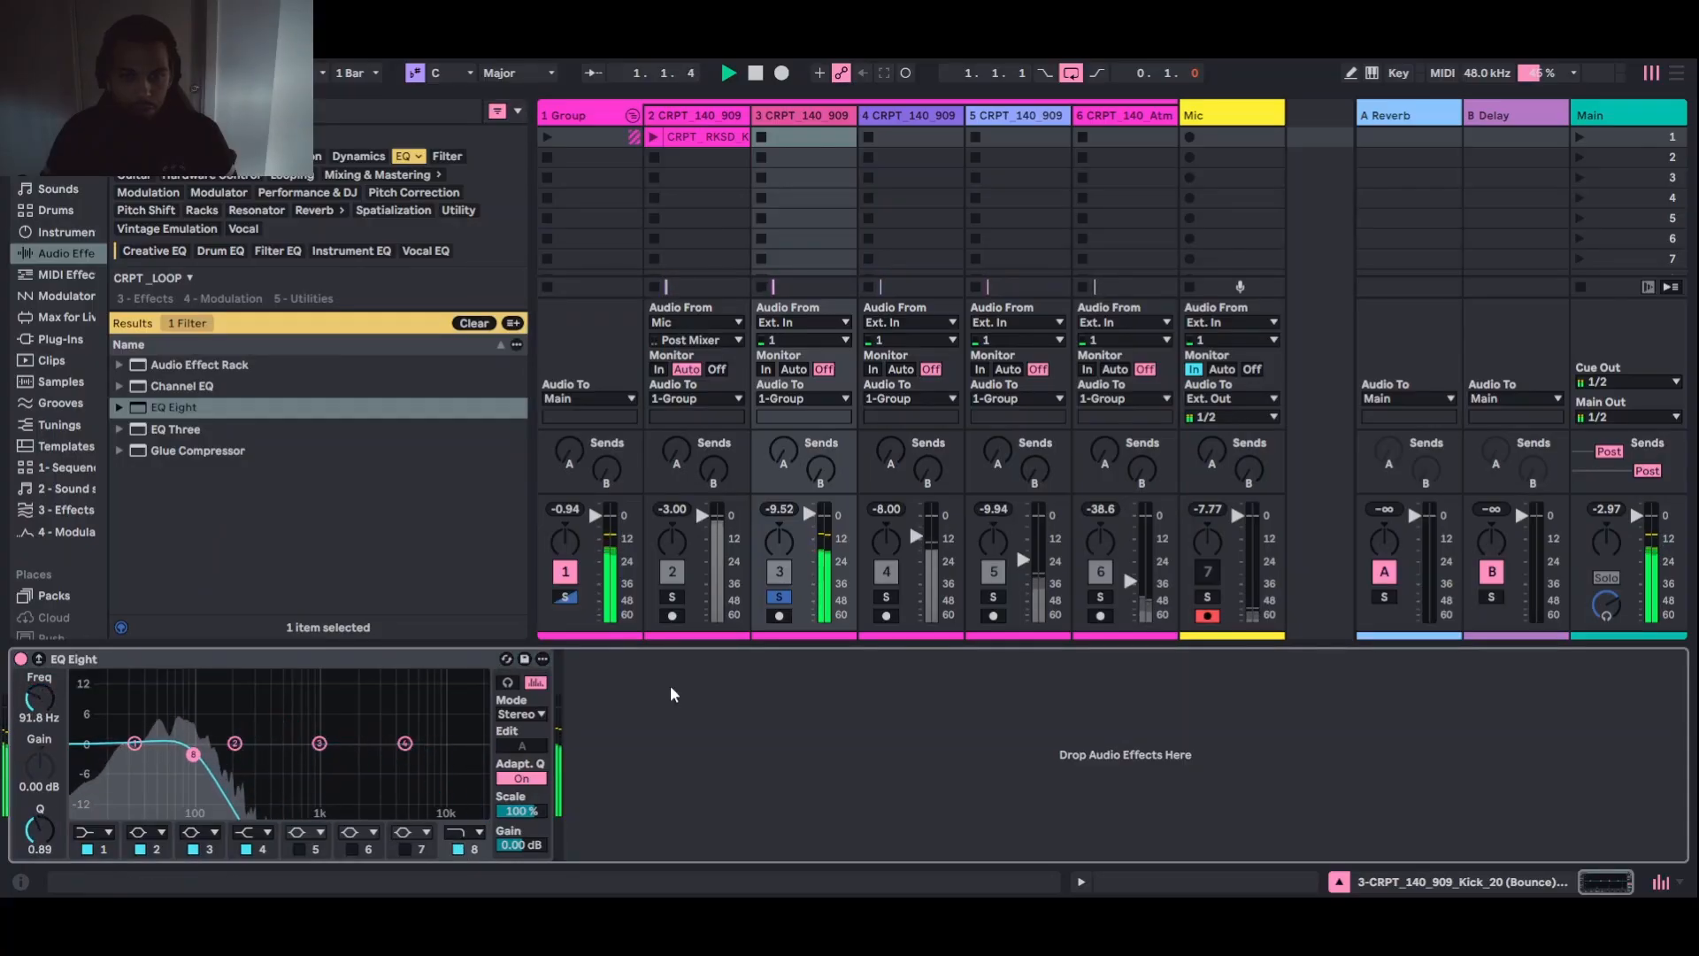
{"action": "left_click", "coordinate": [775, 600]}
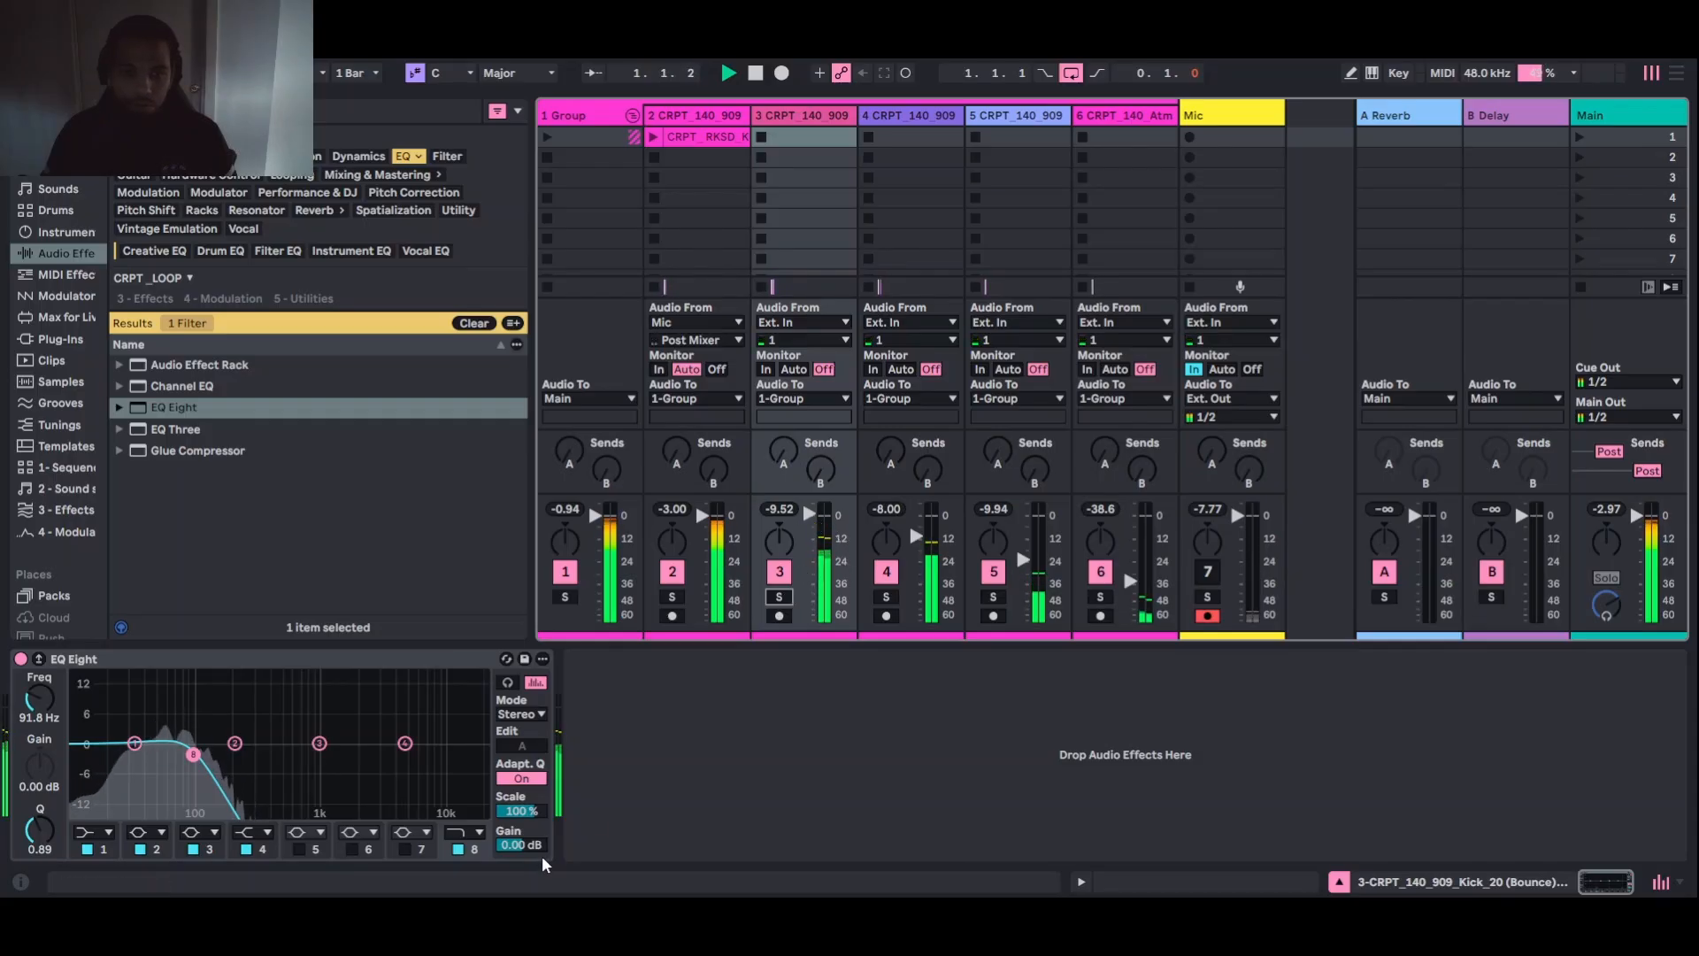
{"action": "left_click_drag", "start_coordinate": [549, 846], "coordinate": [550, 836]}
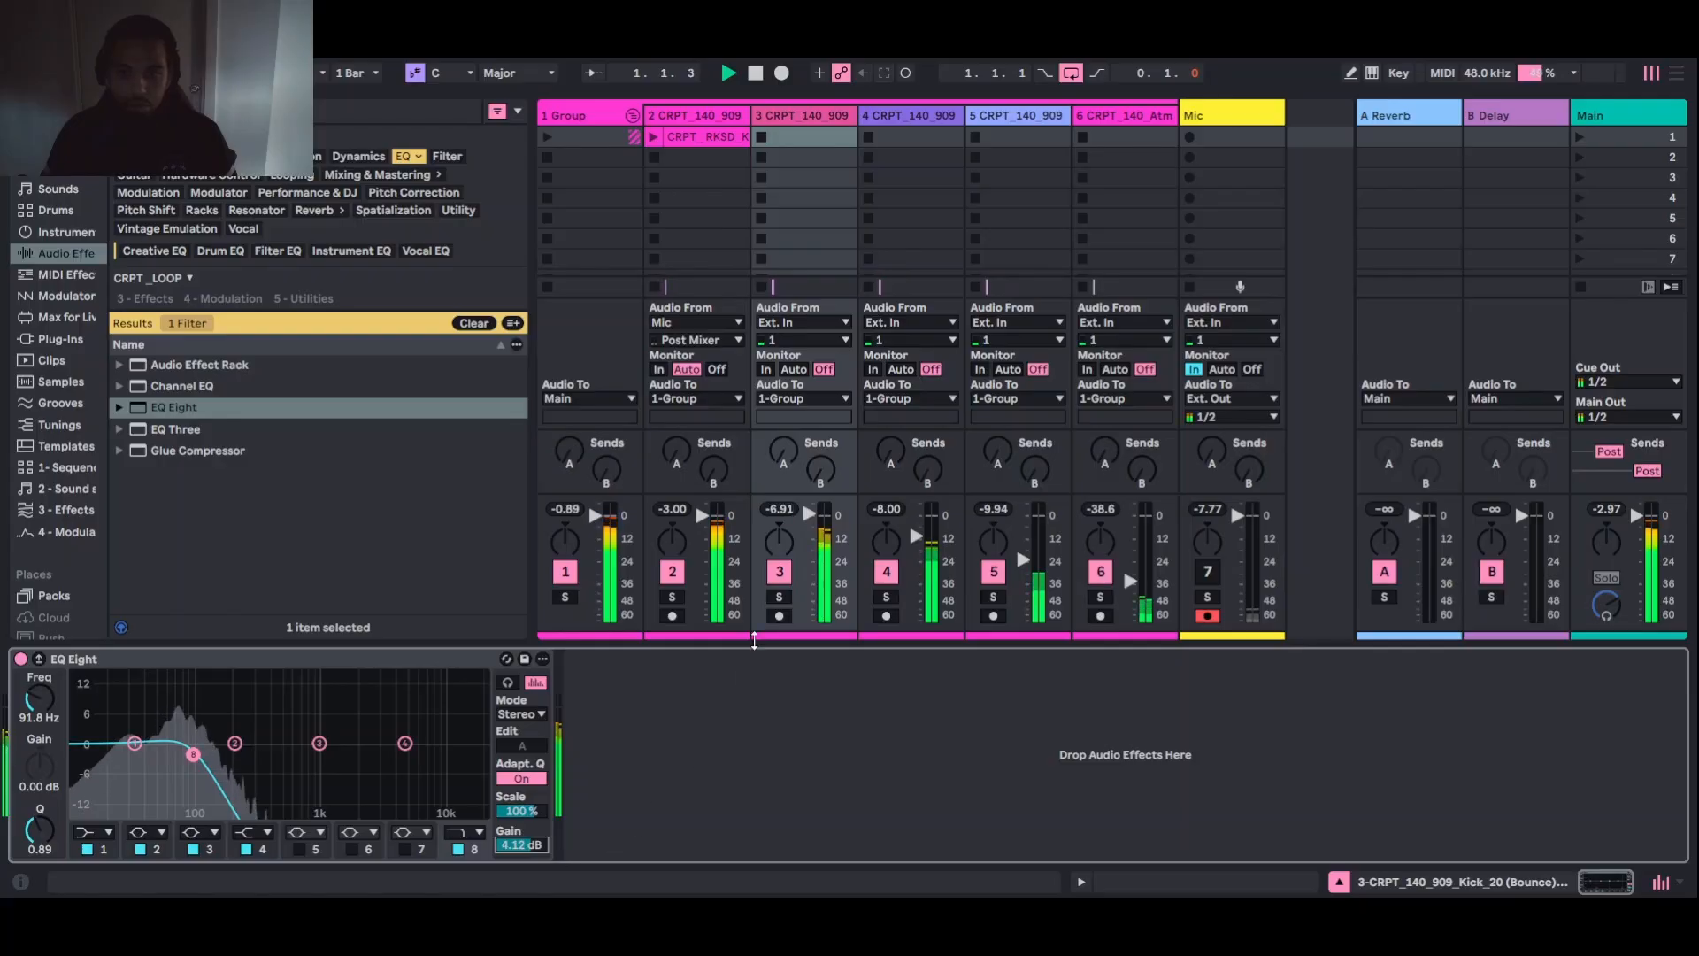
Slightly raise the volumes of tracks 5 and 6 while the full group plays
{"action": "left_click", "coordinate": [916, 535]}
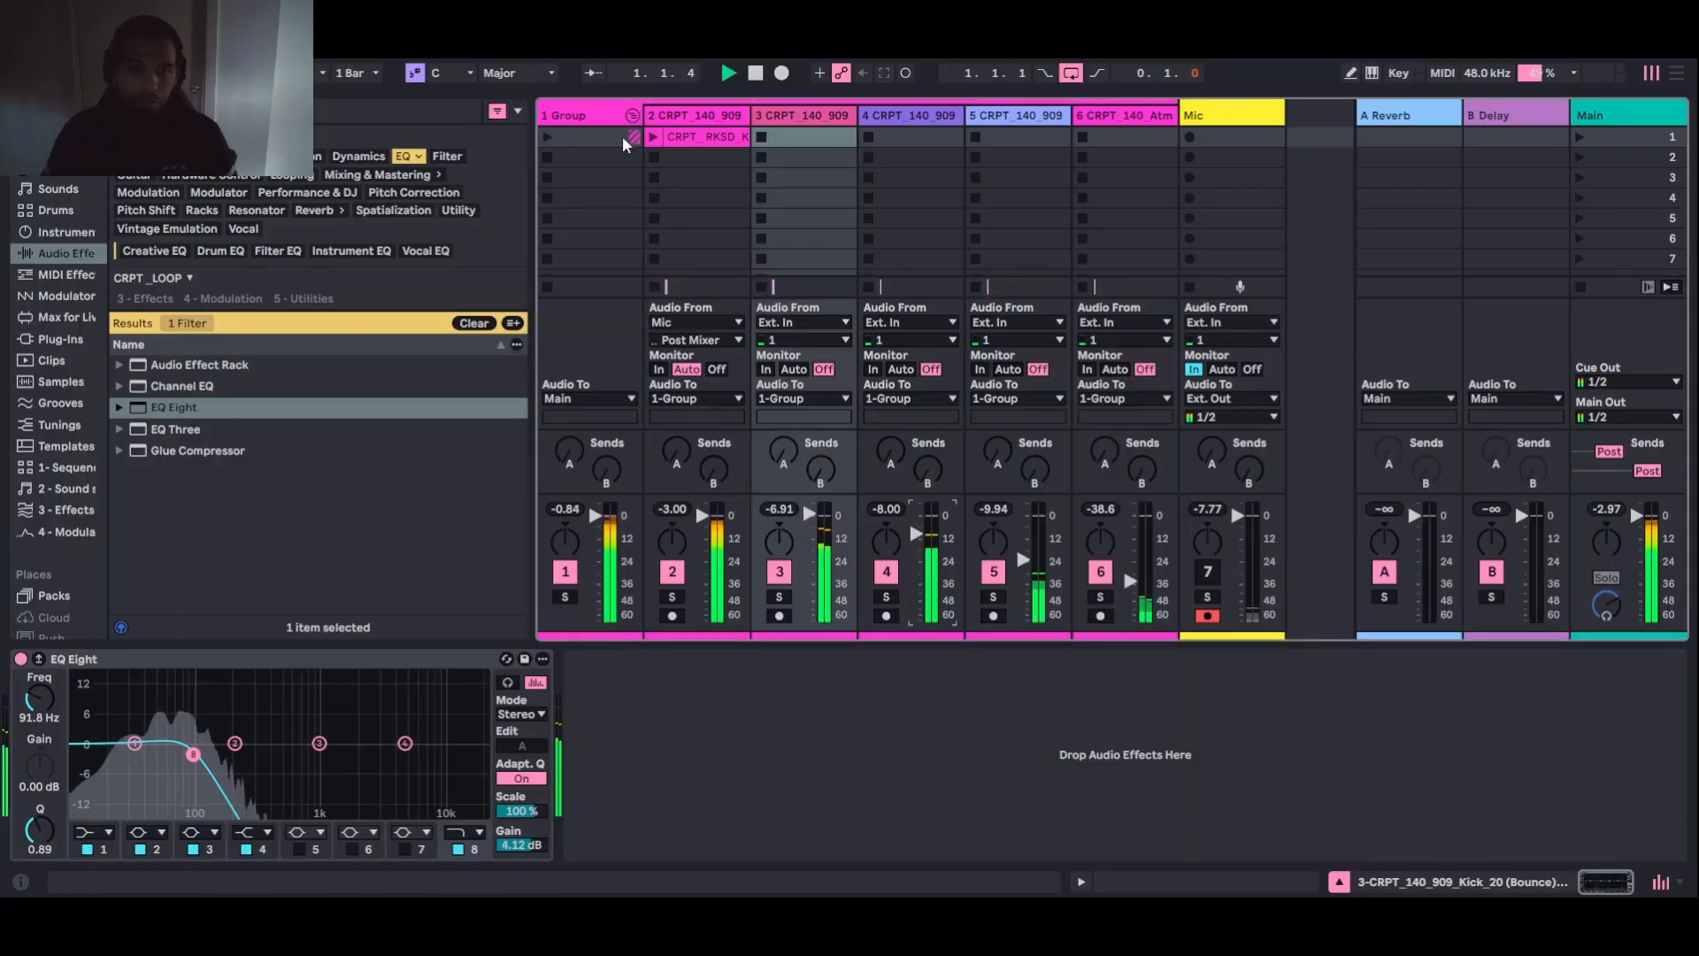
{"action": "left_click", "coordinate": [591, 117]}
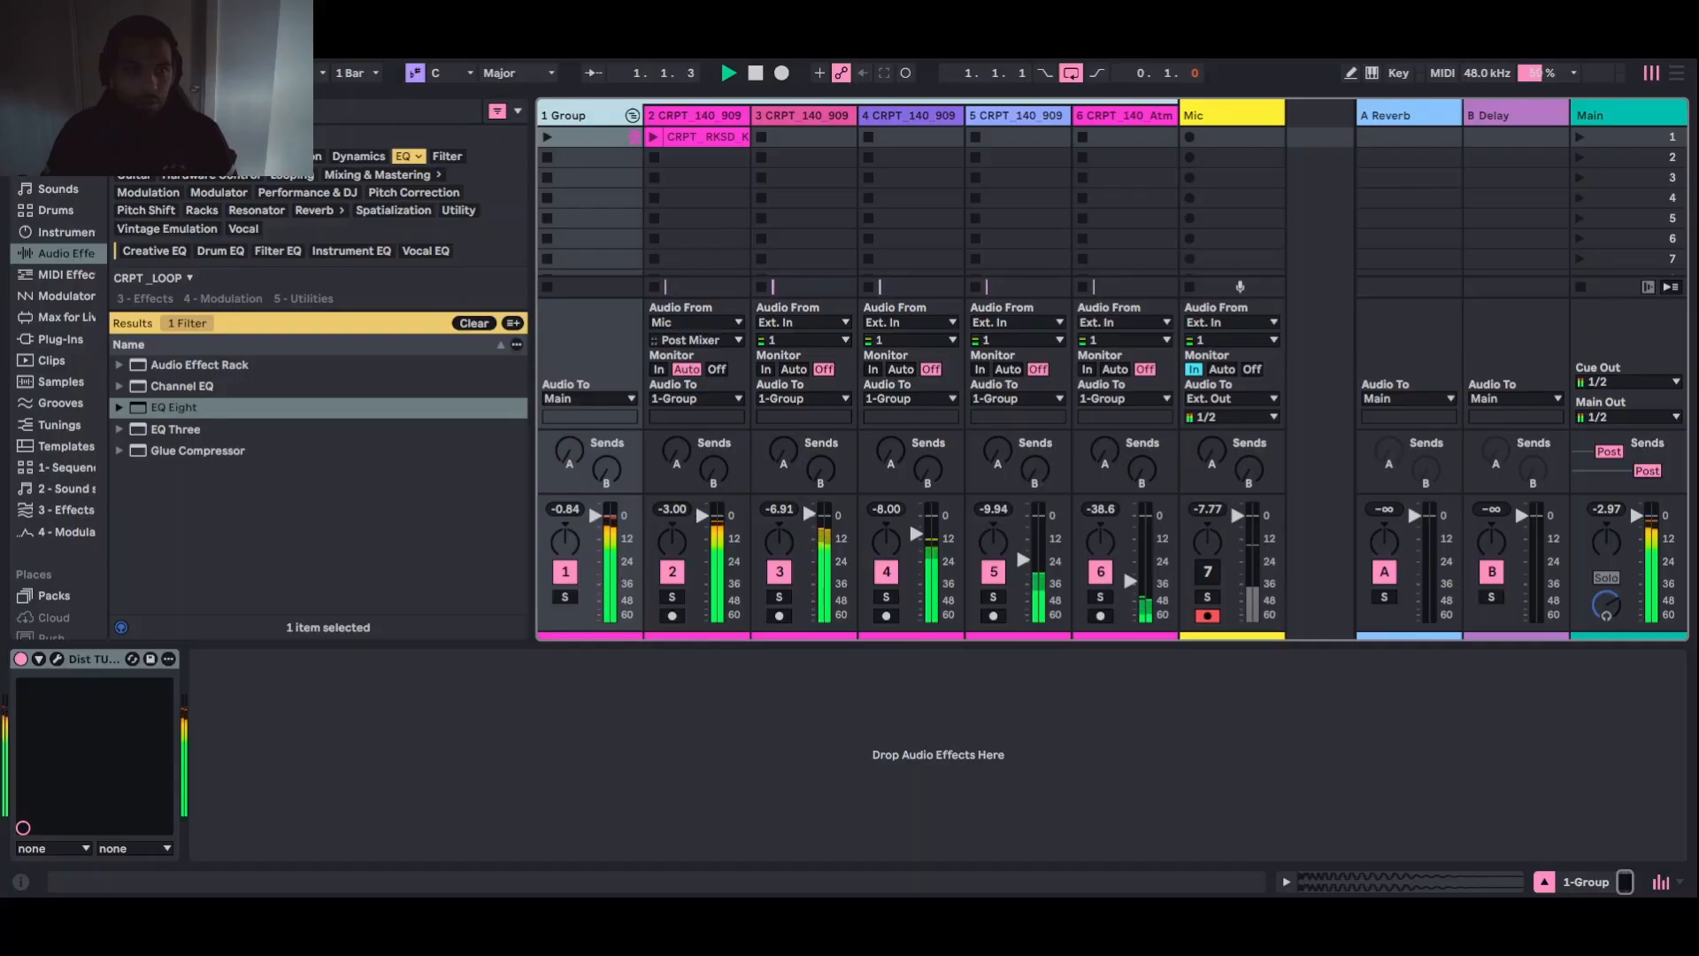
{"action": "left_click", "coordinate": [1031, 573]}
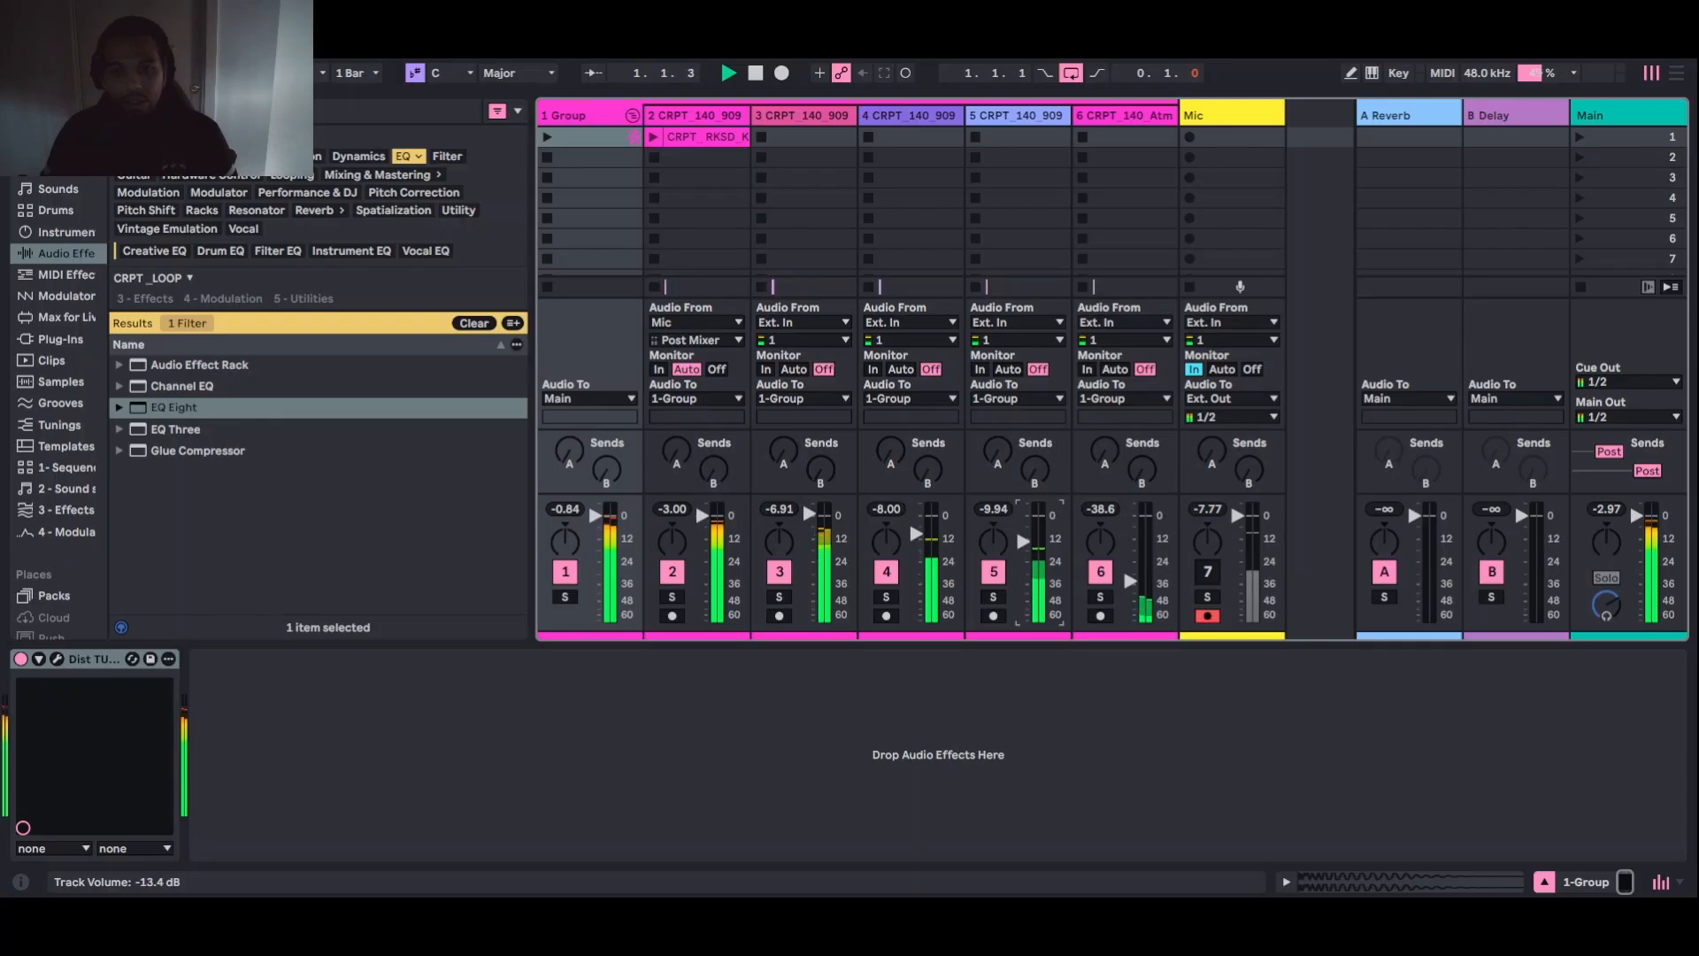
{"action": "left_click_drag", "start_coordinate": [1023, 541], "coordinate": [1023, 604]}
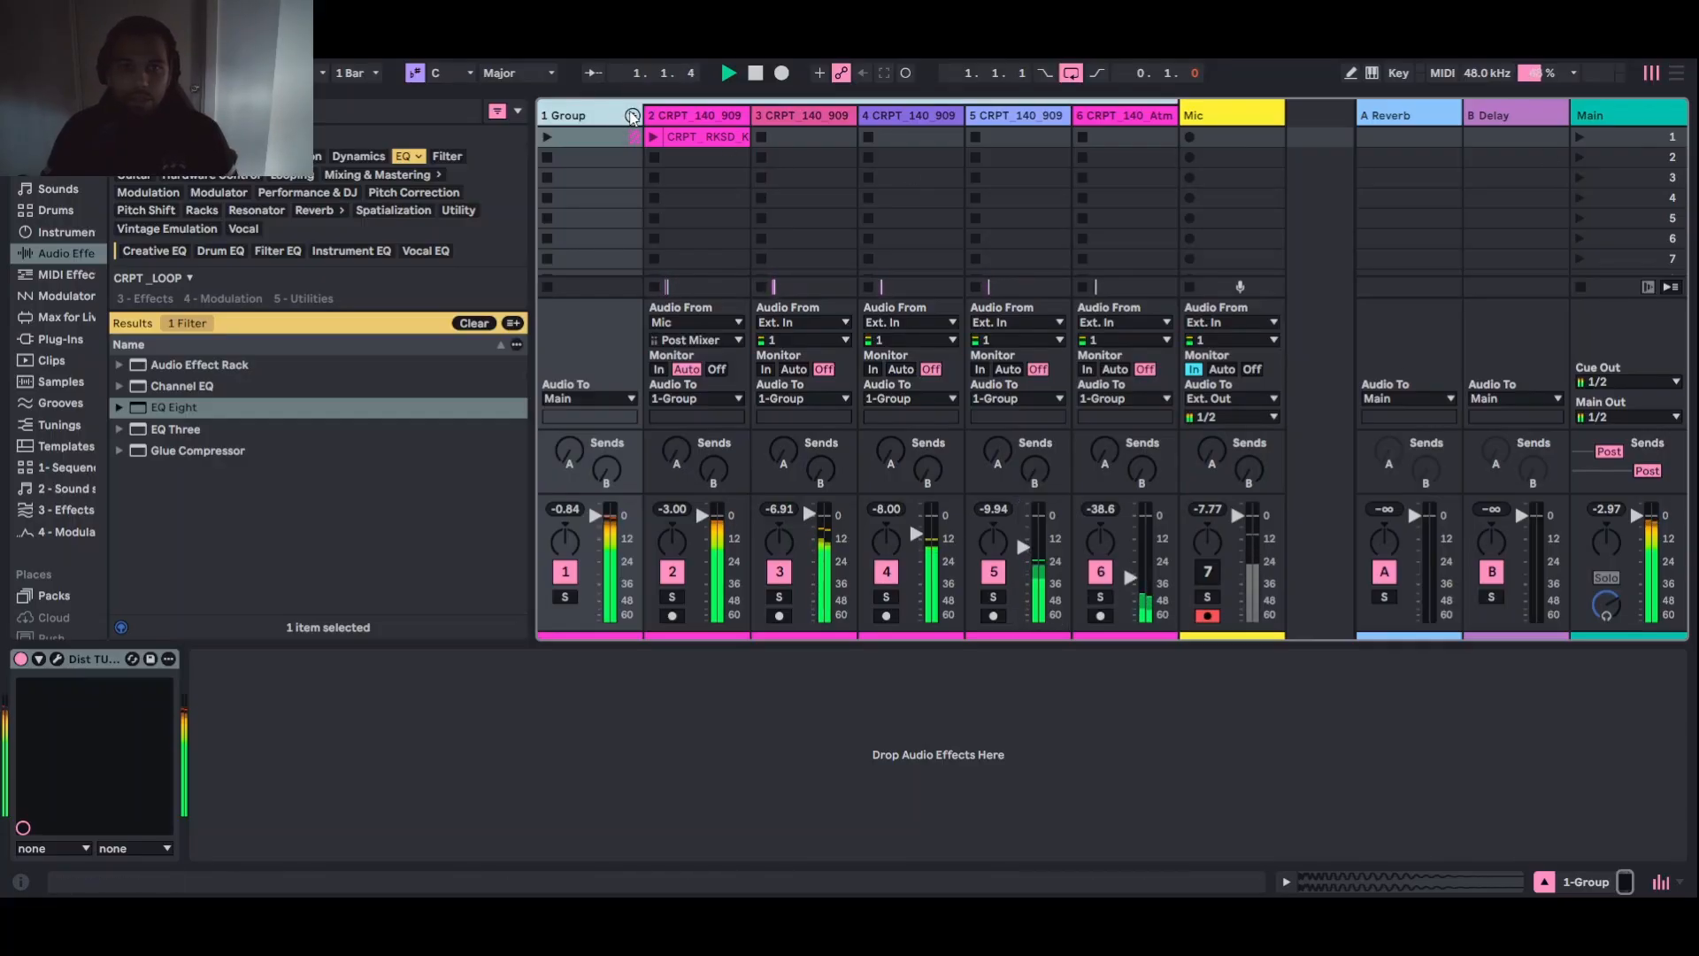
Fold the group track, insert a new audio track after it, arm it, and set its input to Resampling
{"action": "left_click", "coordinate": [632, 115]}
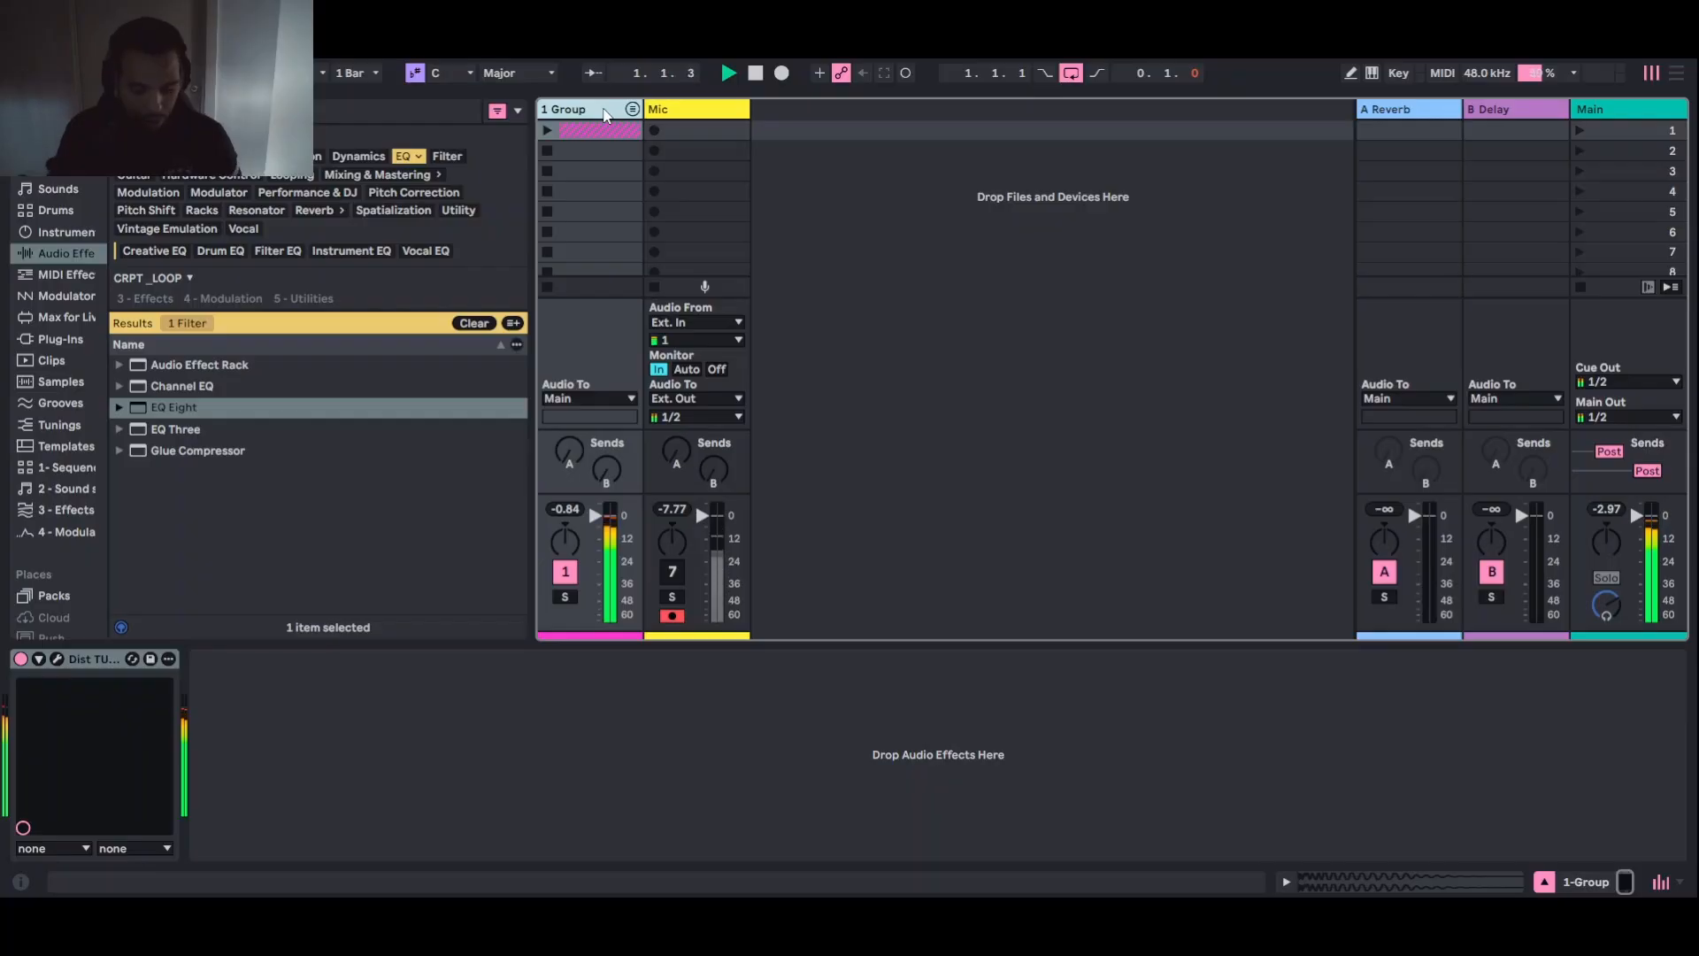
{"action": "key", "text": "ctrl+t"}
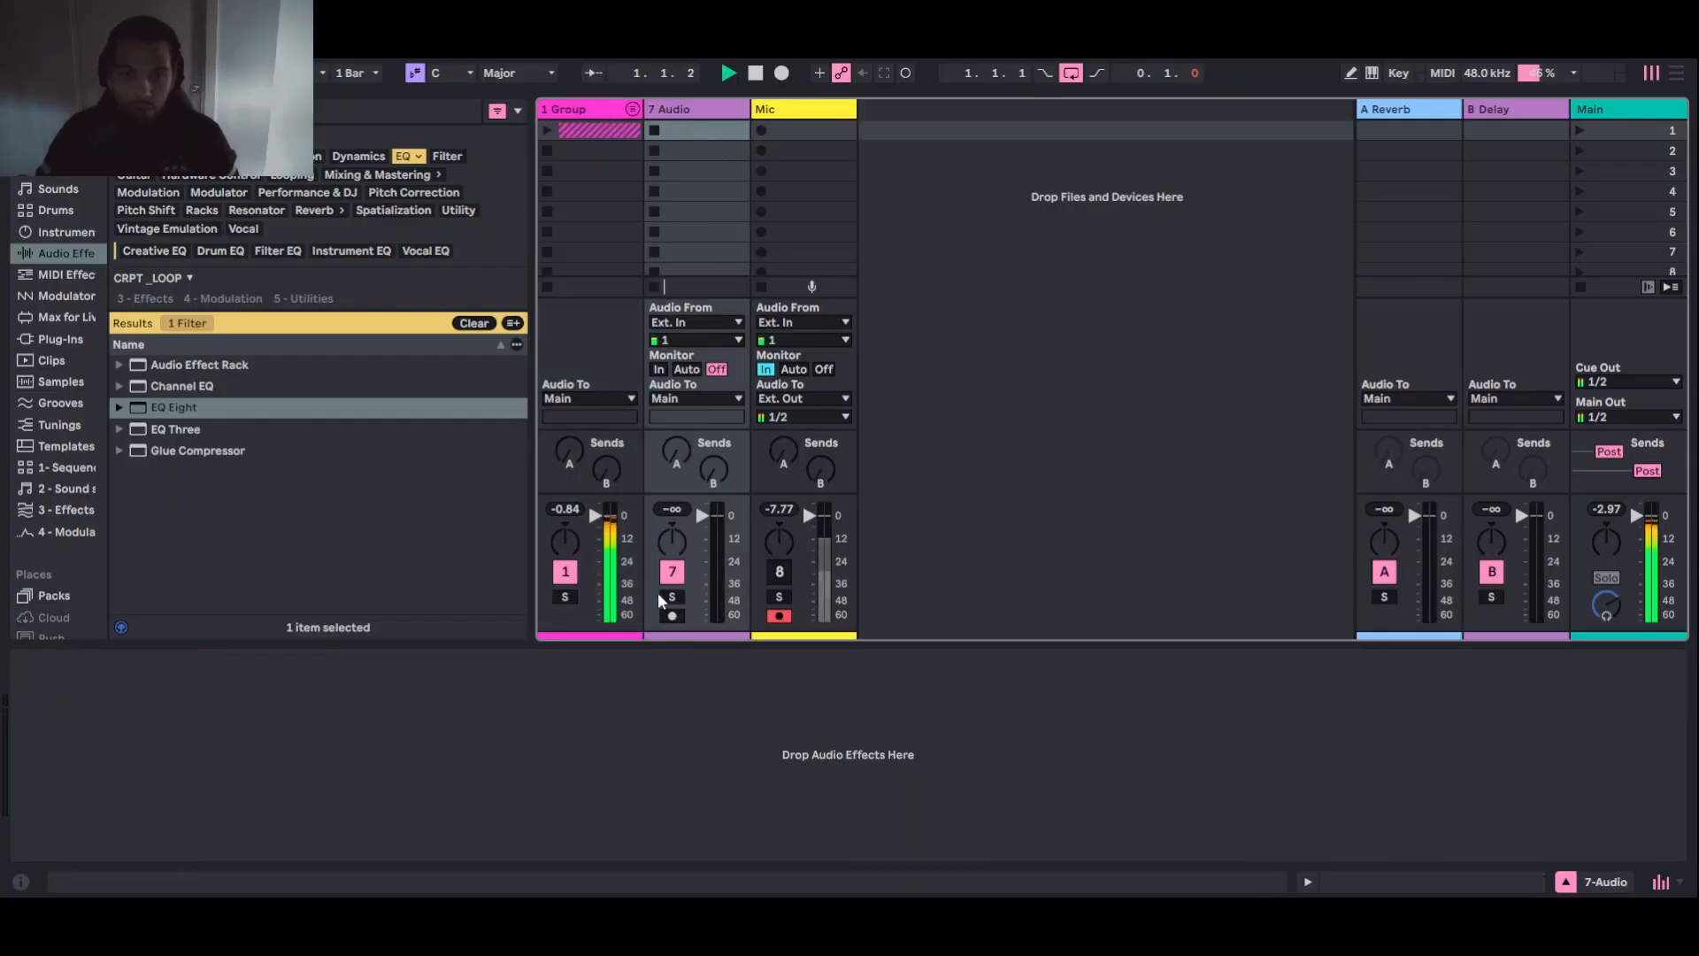
{"action": "left_click", "coordinate": [671, 616]}
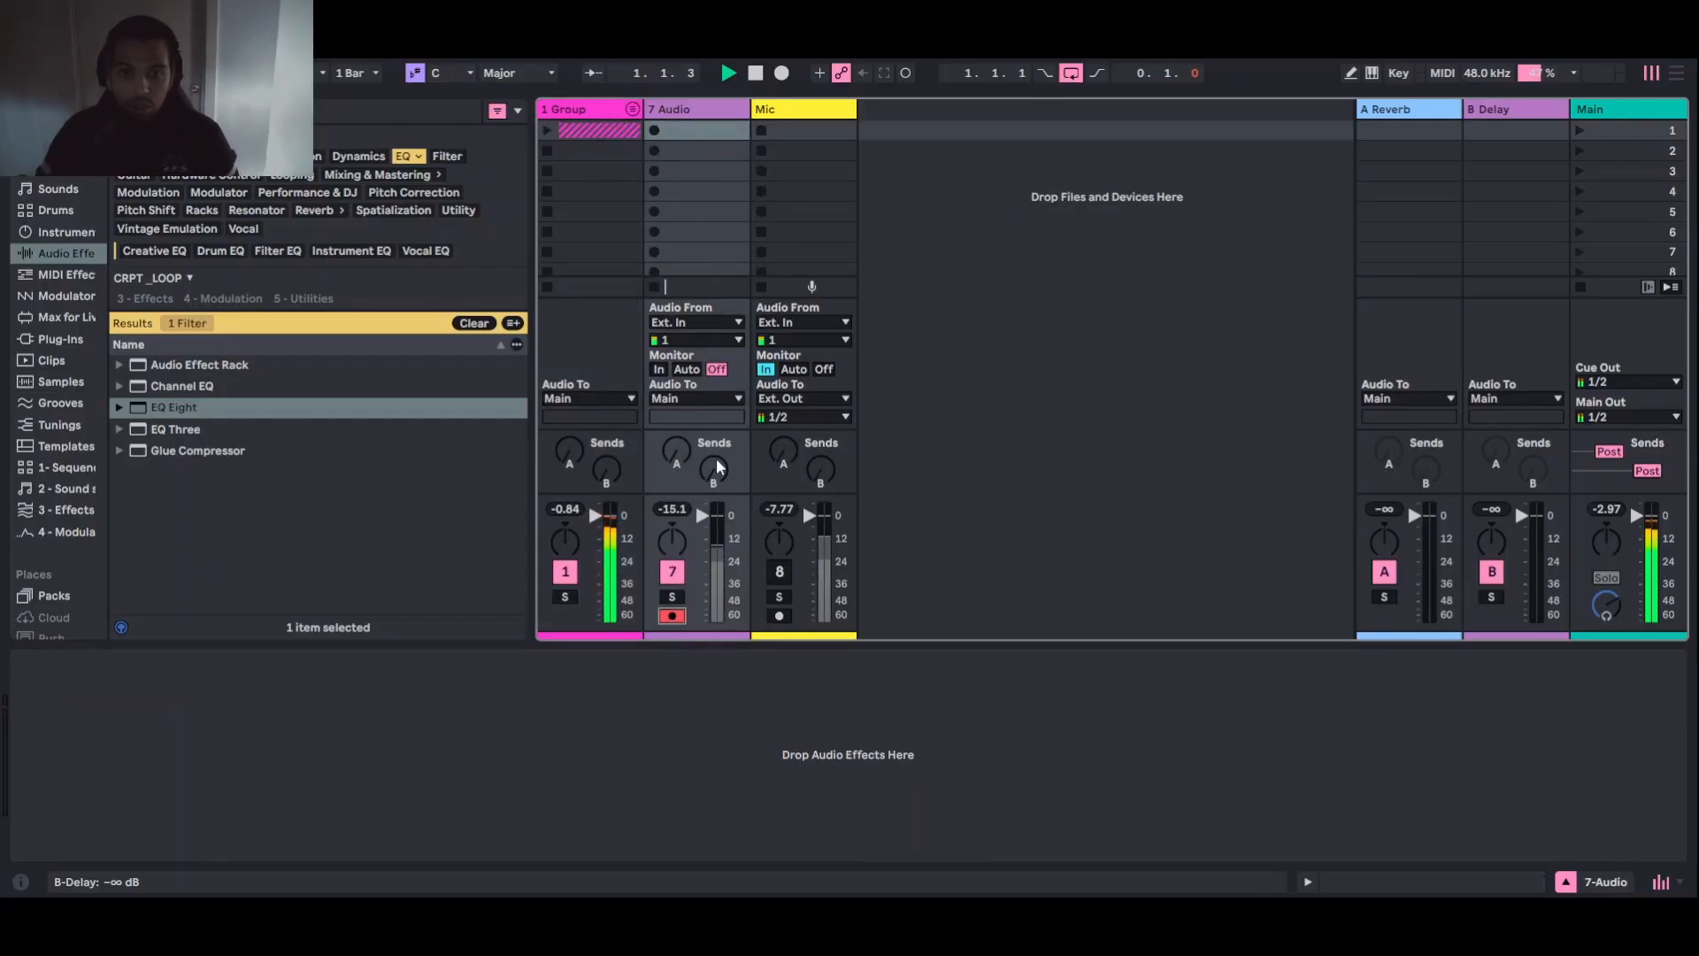
{"action": "left_click", "coordinate": [699, 324]}
{"action": "left_click", "coordinate": [713, 377]}
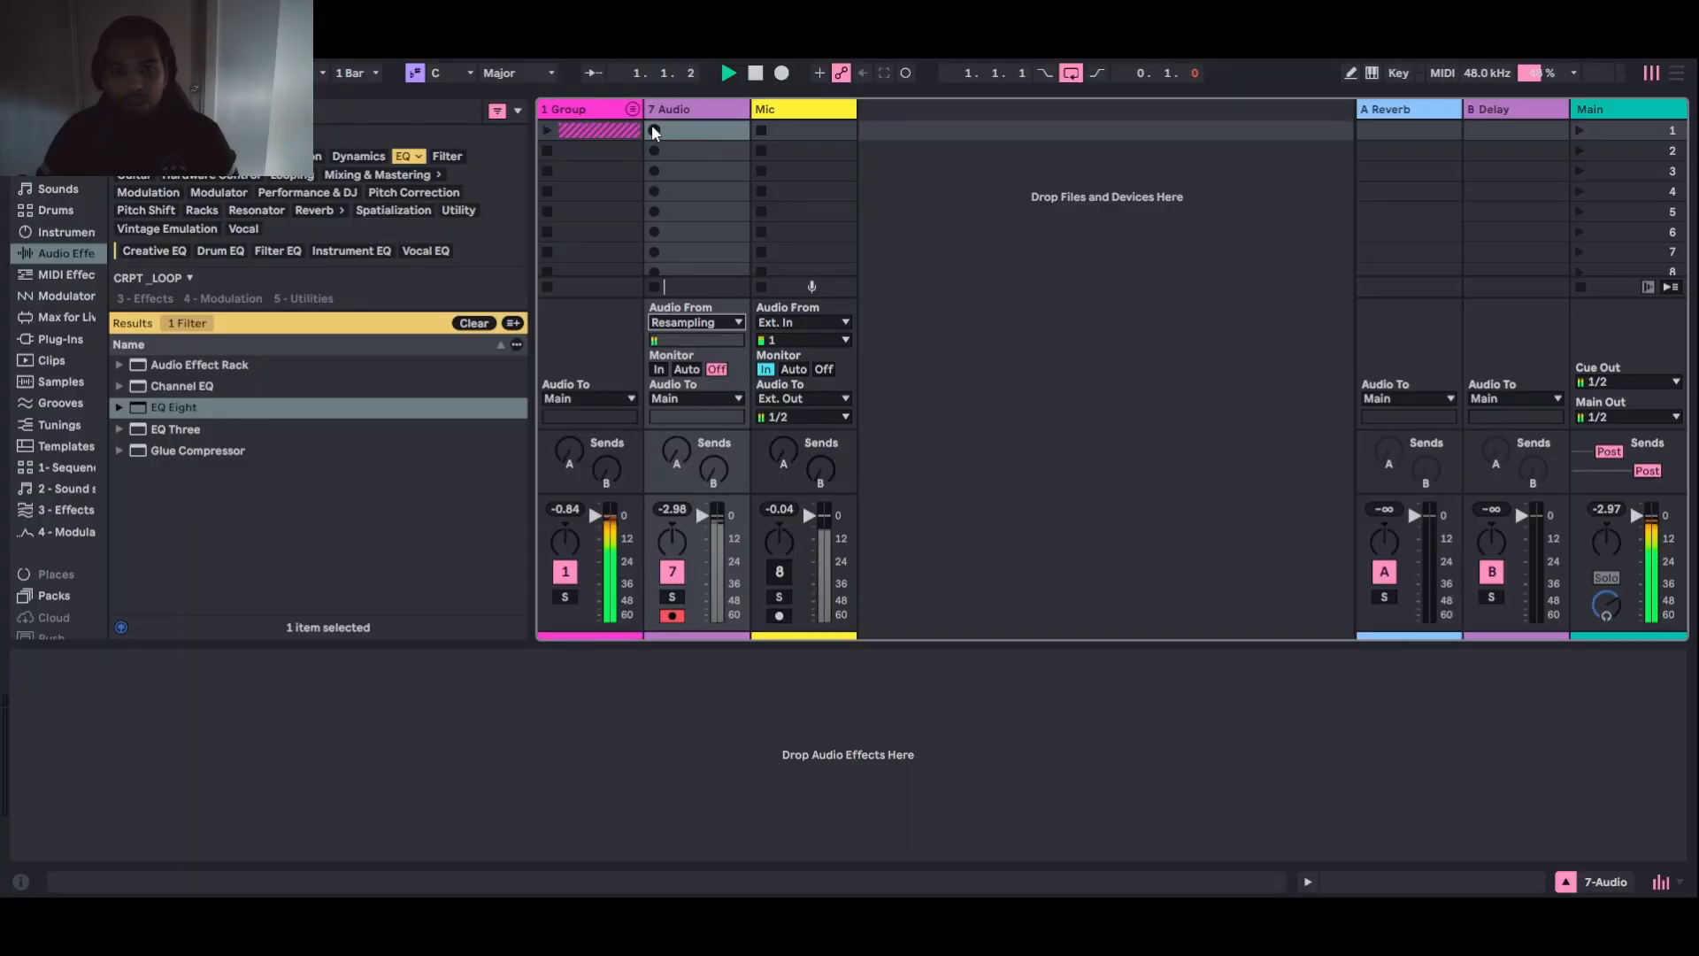
Stop playback in the Arrangement, set the start at bar 1, and record the group's output onto the 7 Audio track
{"action": "key", "text": "Tab"}
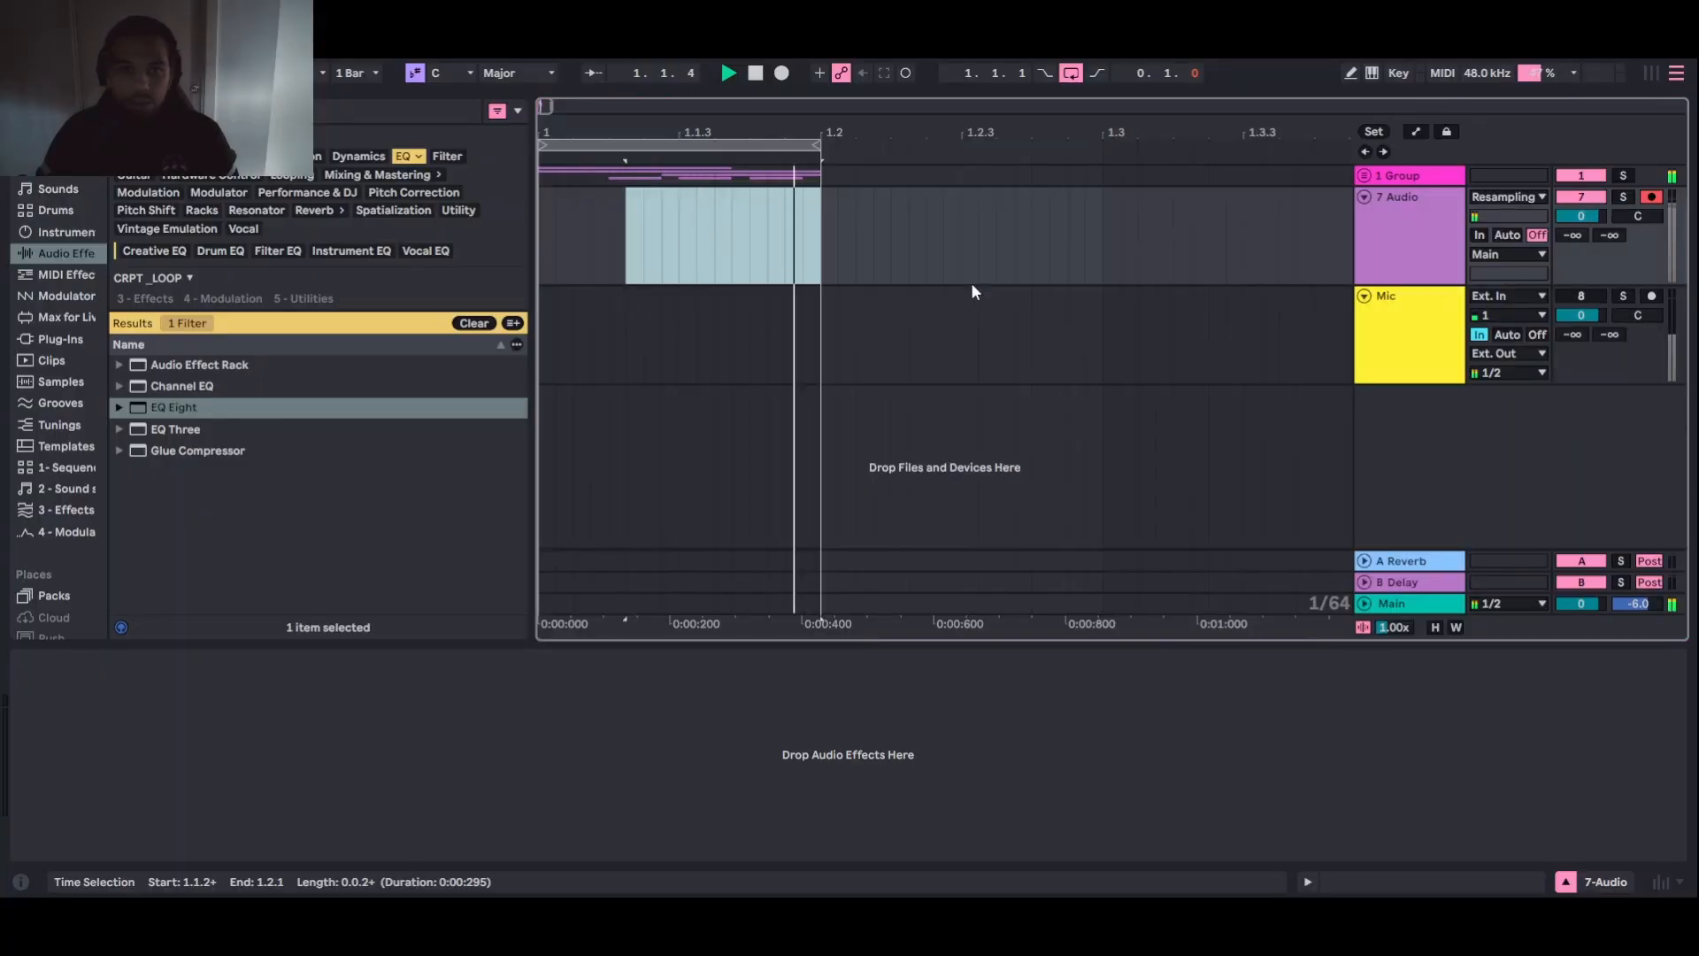
{"action": "left_click", "coordinate": [754, 78]}
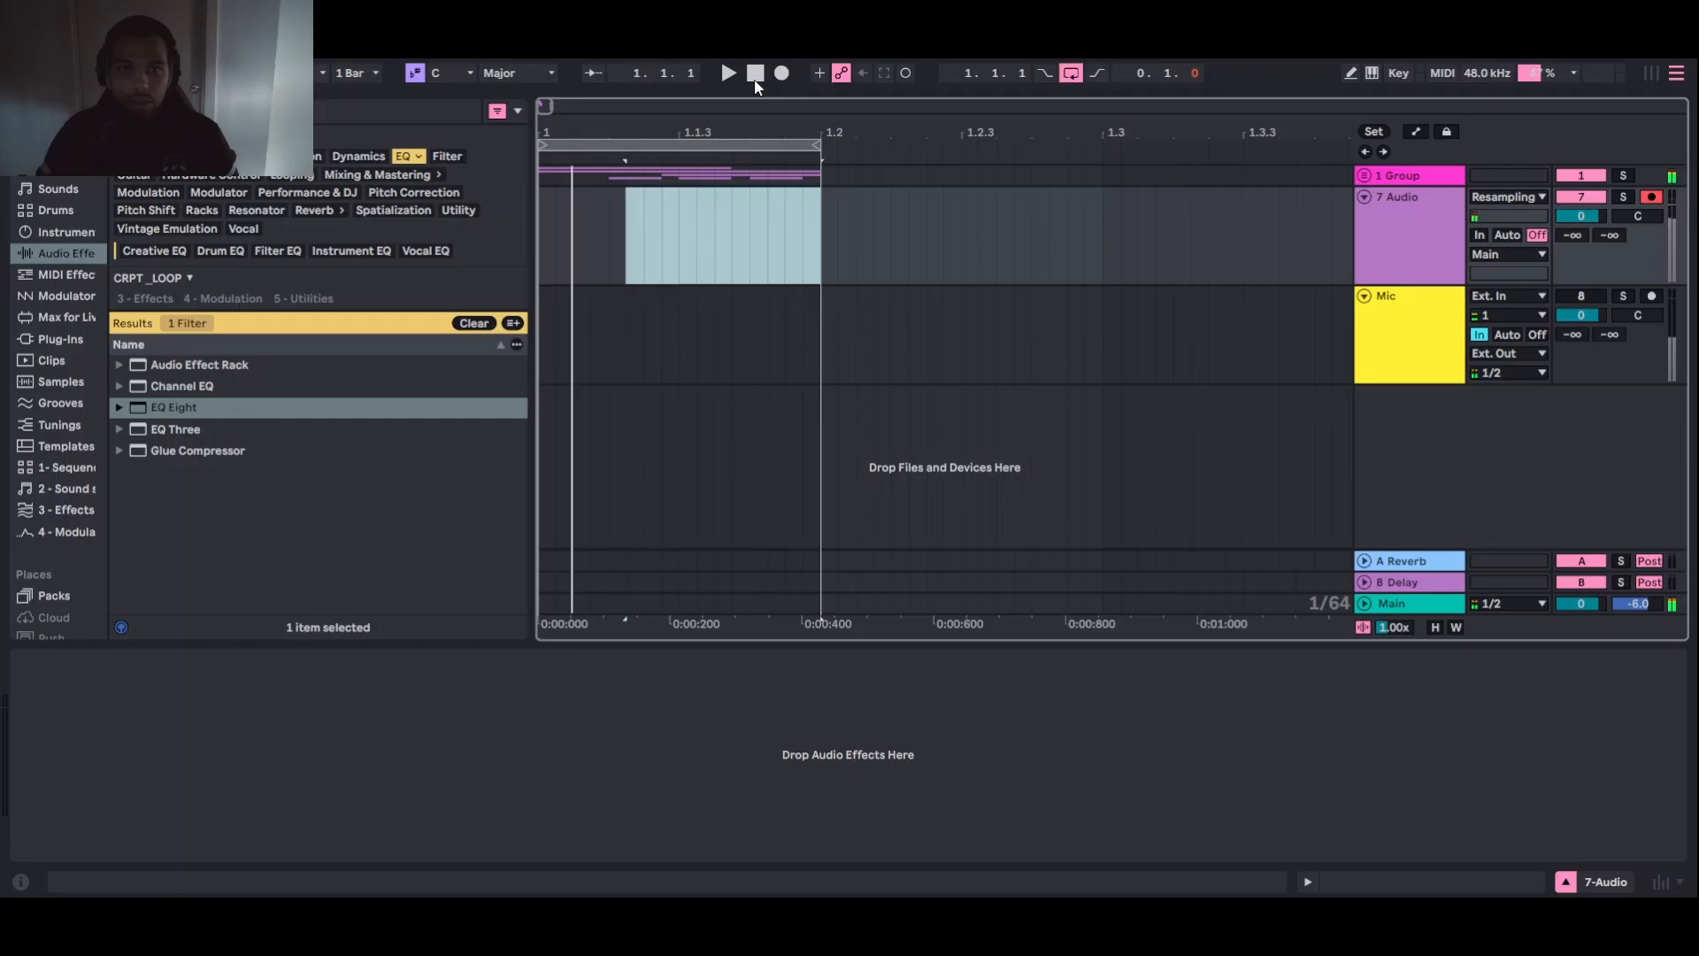
{"action": "left_click", "coordinate": [557, 237]}
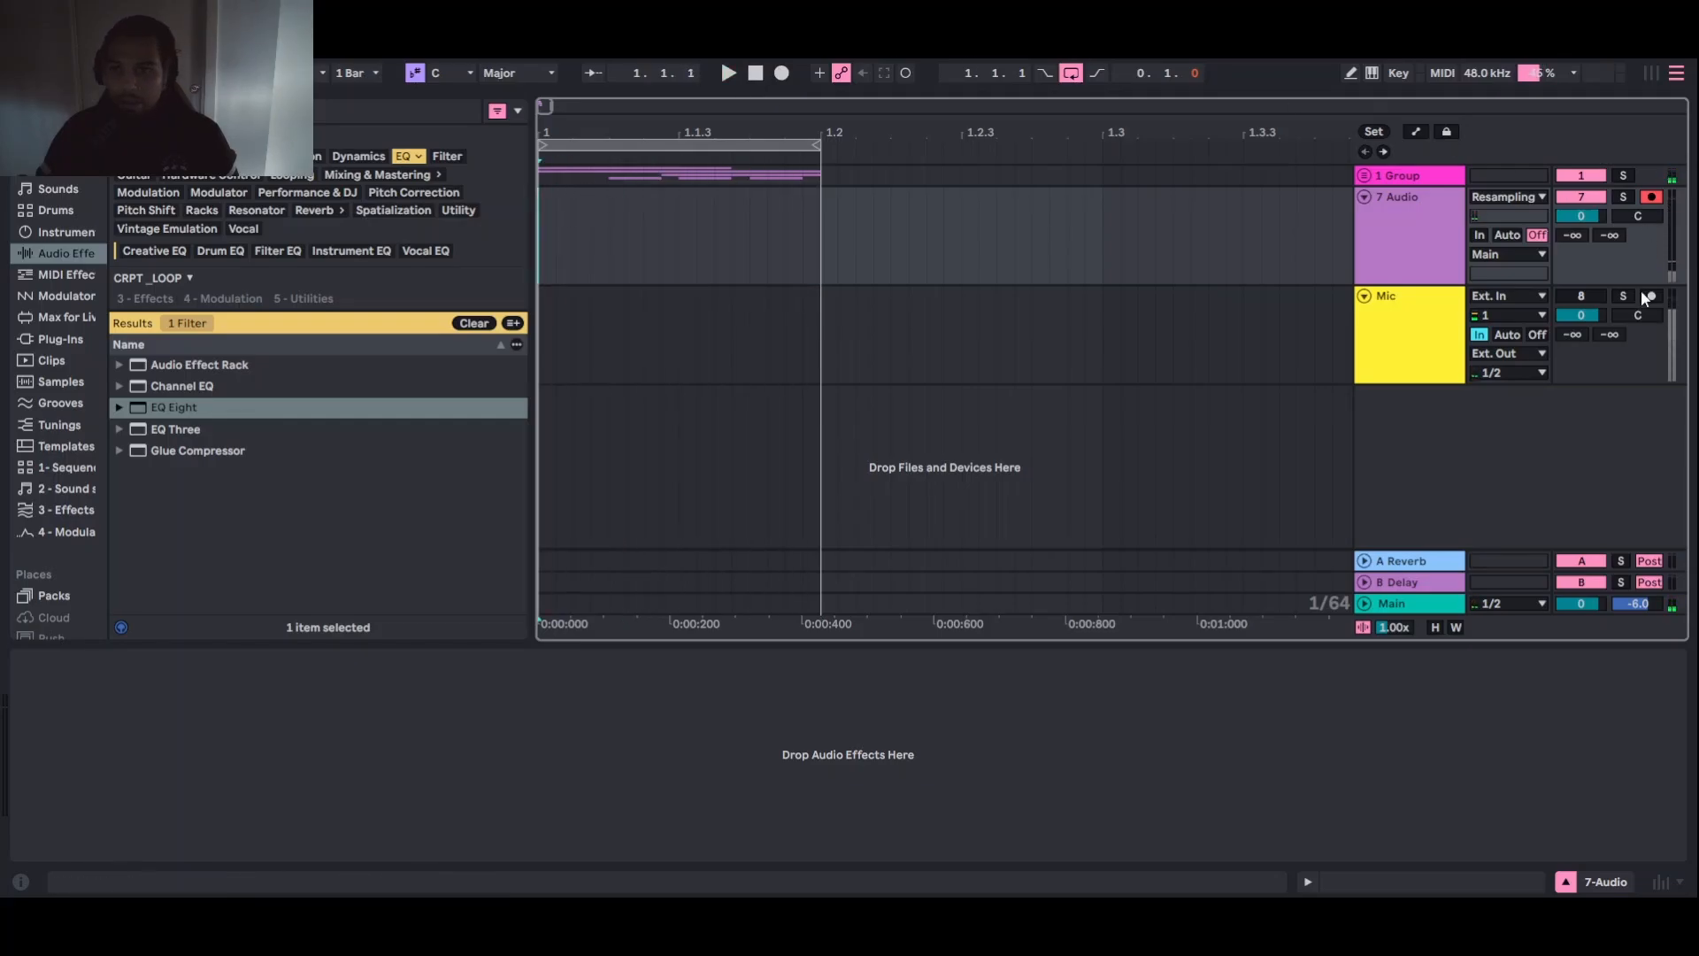
{"action": "left_click", "coordinate": [782, 74]}
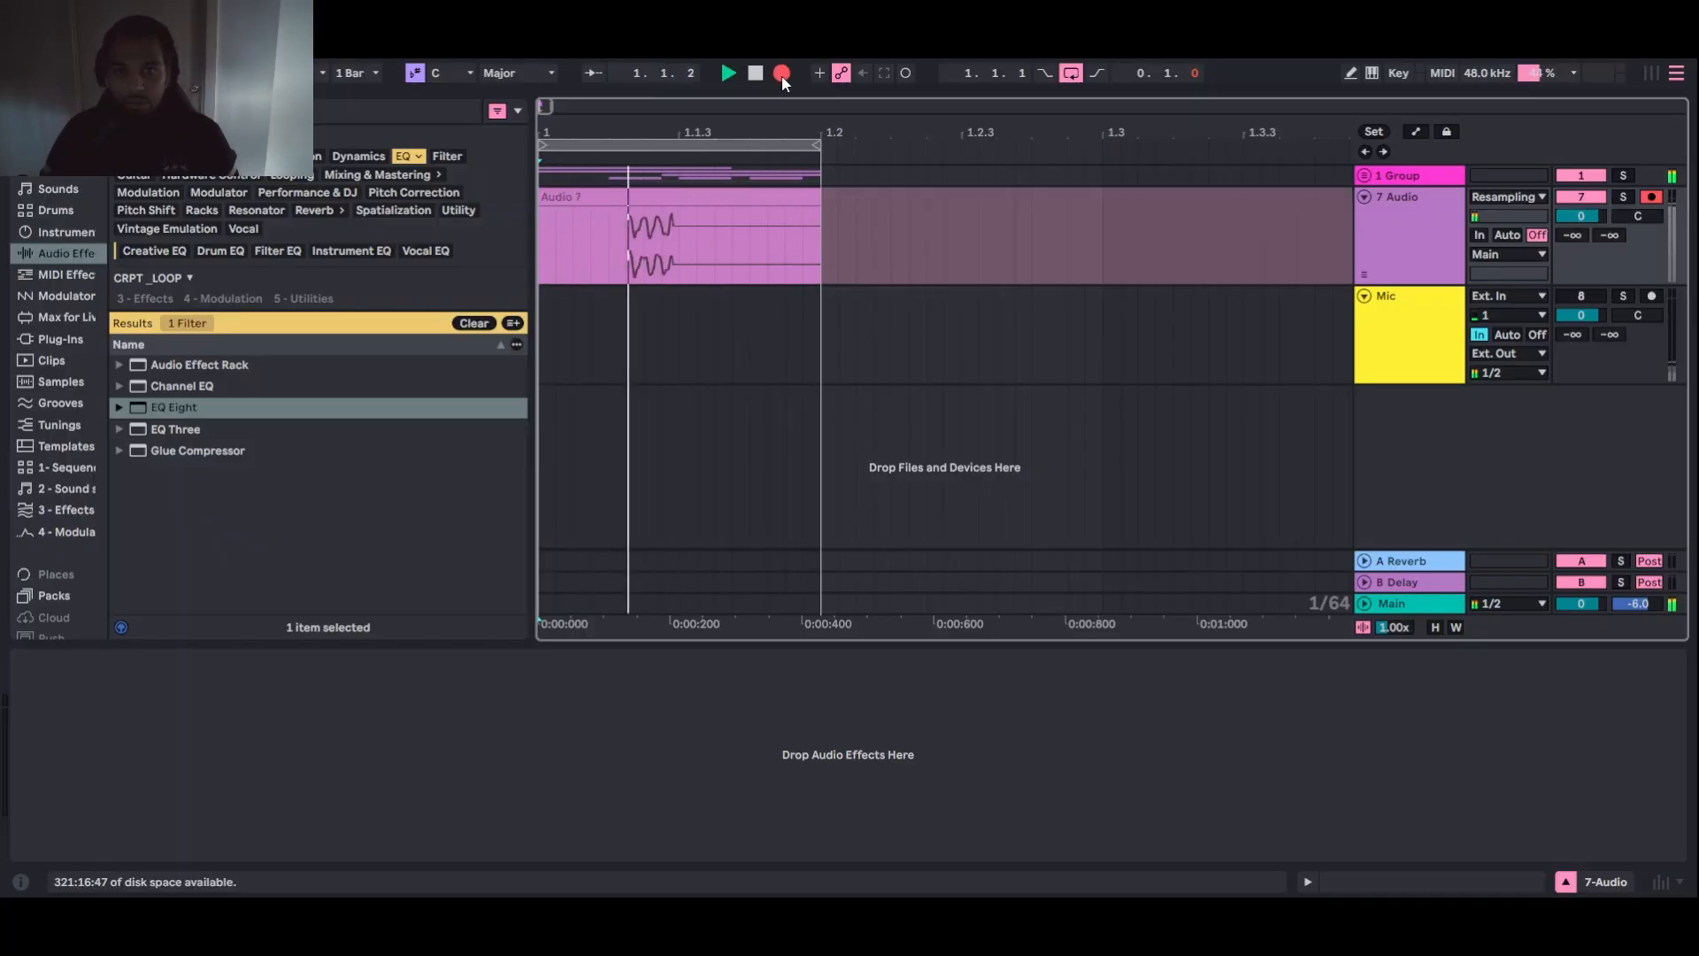
{"action": "key", "text": "space"}
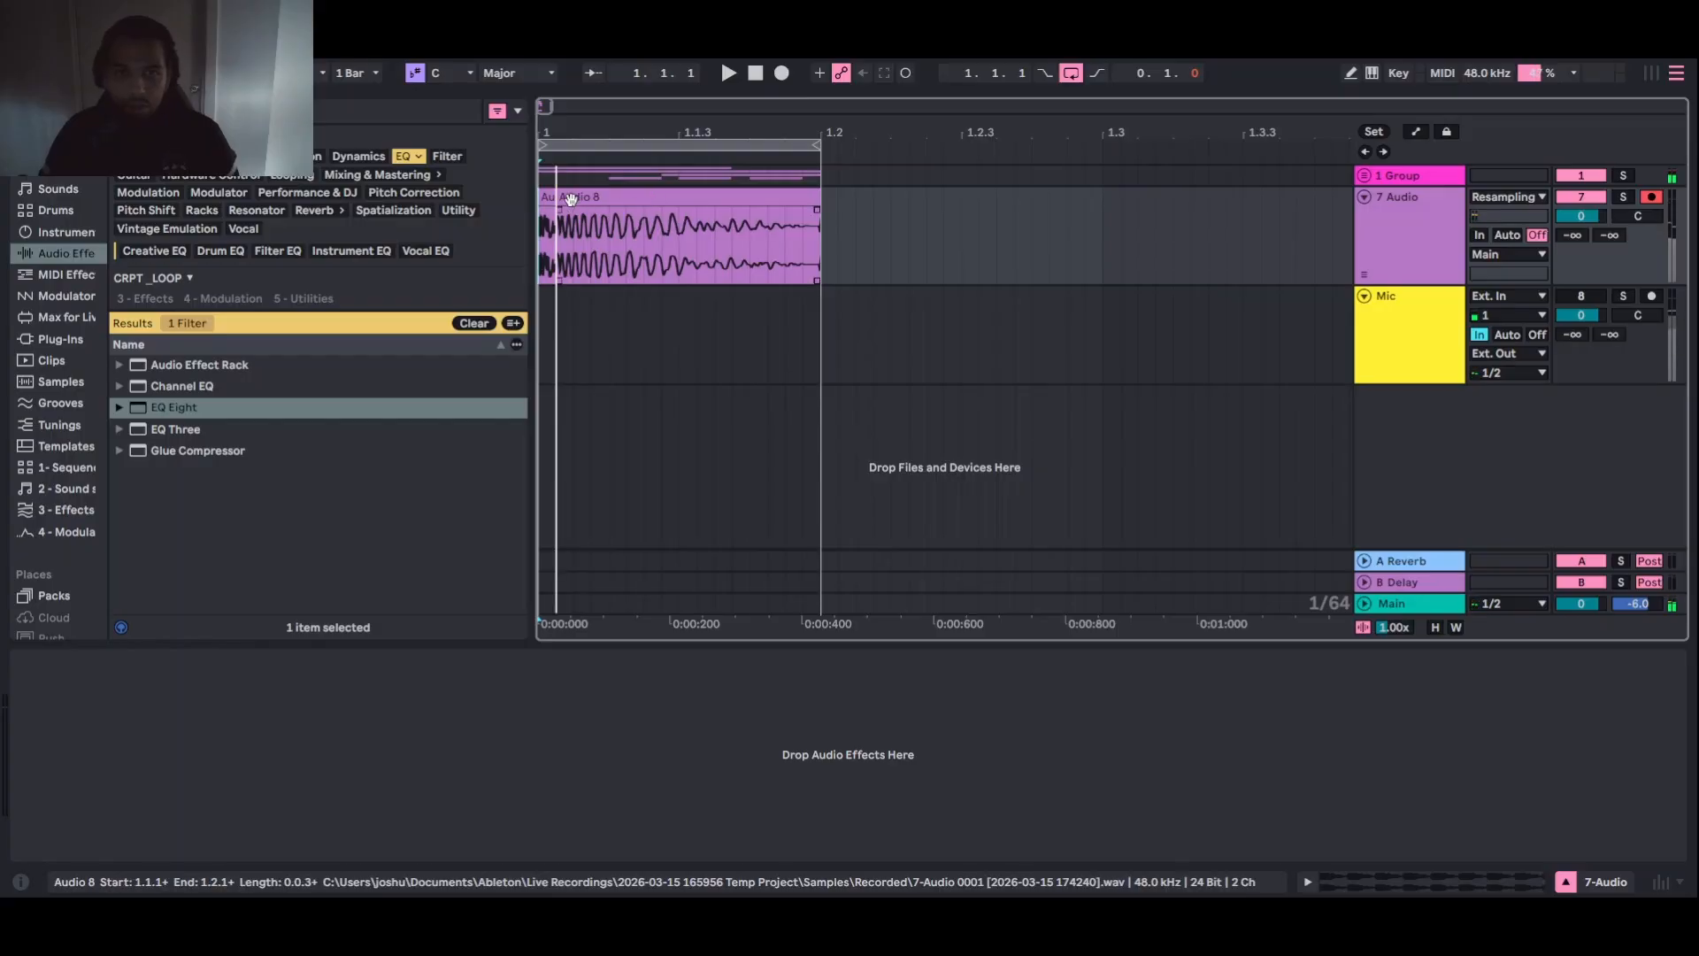
Solo the 7 Audio track and play back the recorded clip
{"action": "left_click", "coordinate": [653, 198]}
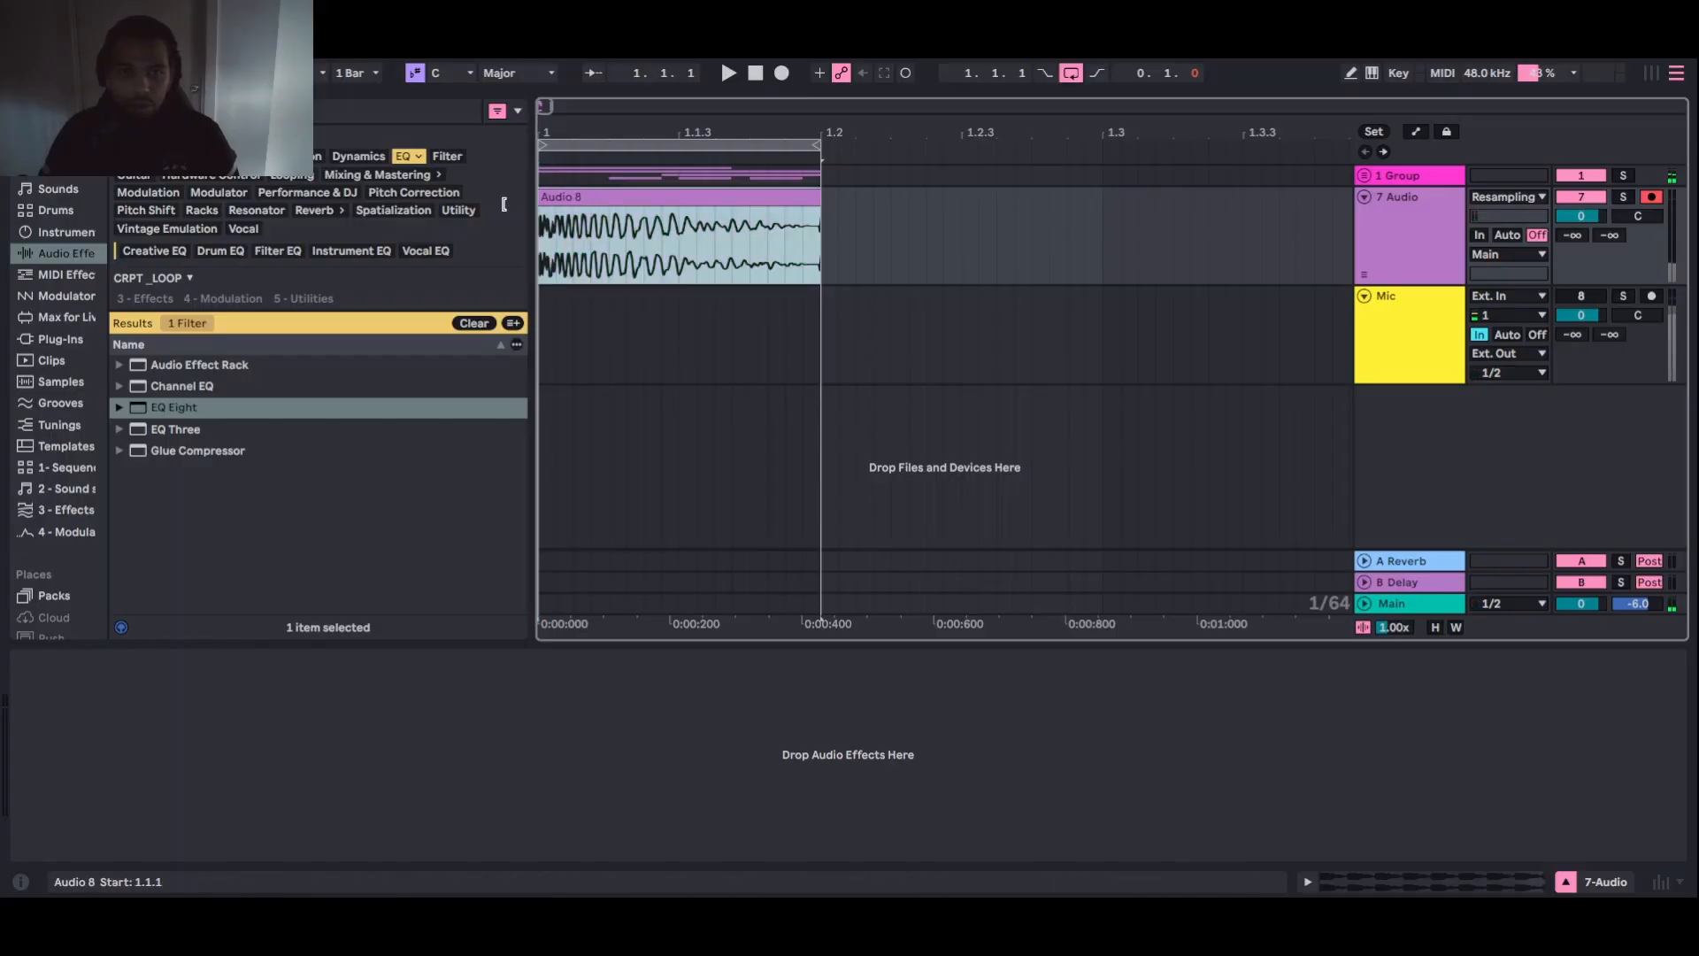
{"action": "left_click", "coordinate": [1623, 196]}
{"action": "left_click", "coordinate": [623, 202]}
{"action": "key", "text": "space"}
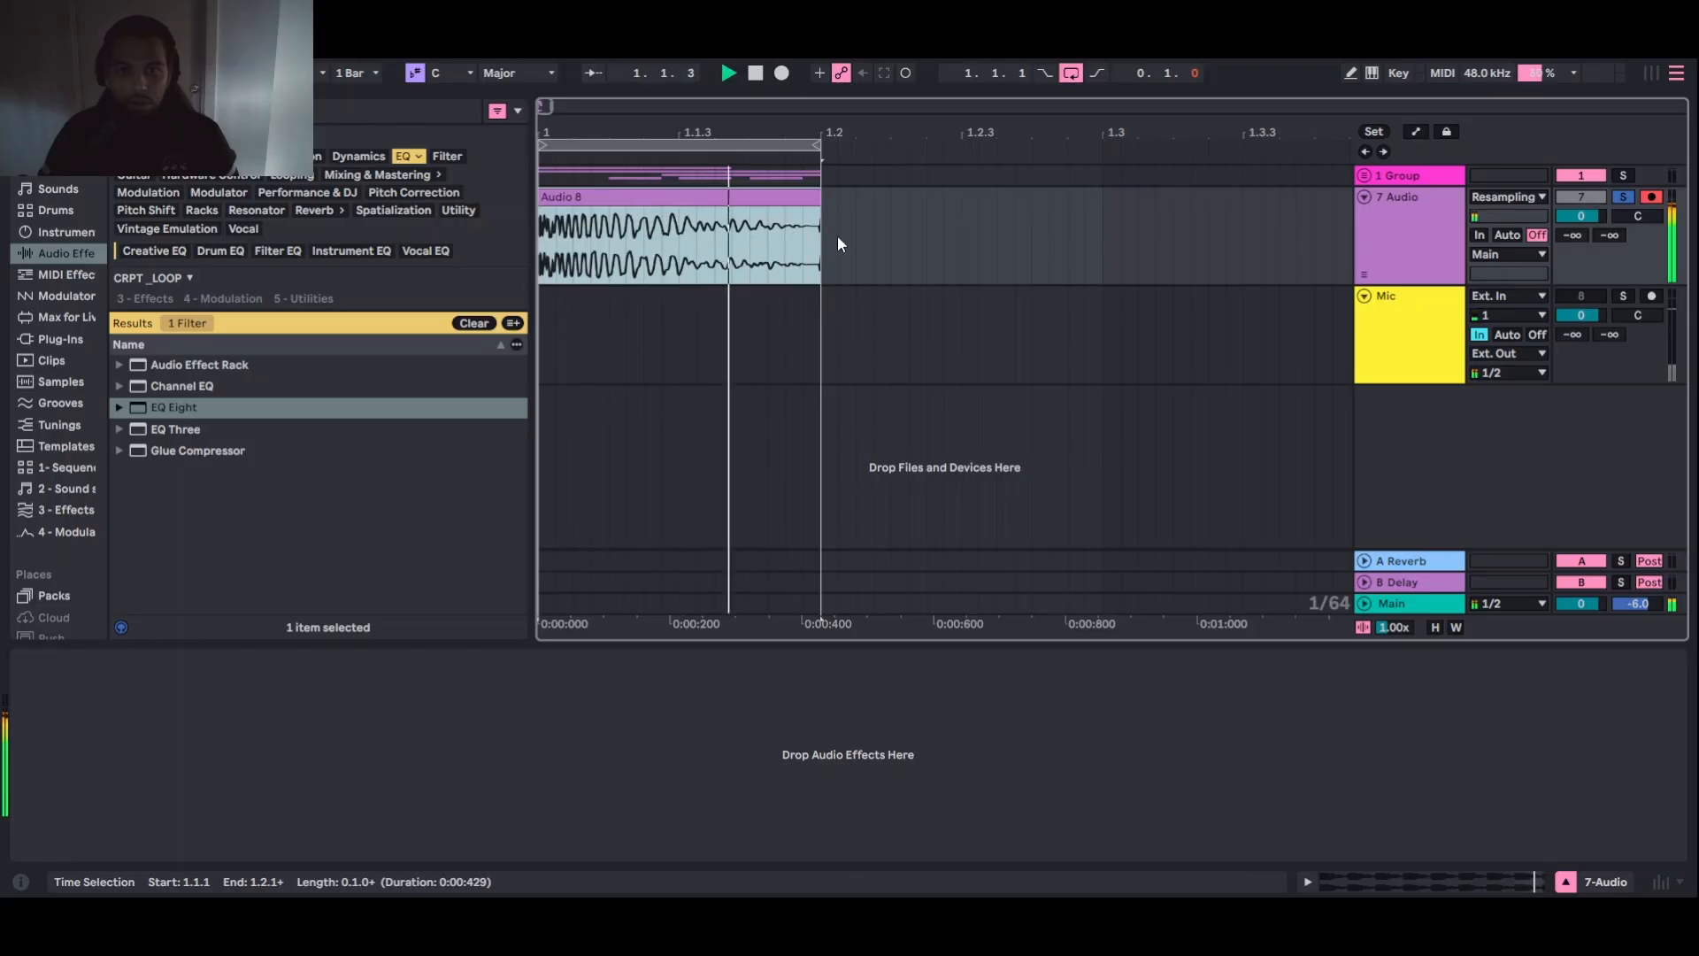
{"action": "key", "text": "space"}
Add a short fade-out at the end of the recorded clip and listen to it
{"action": "left_click_drag", "start_coordinate": [816, 210], "coordinate": [798, 210]}
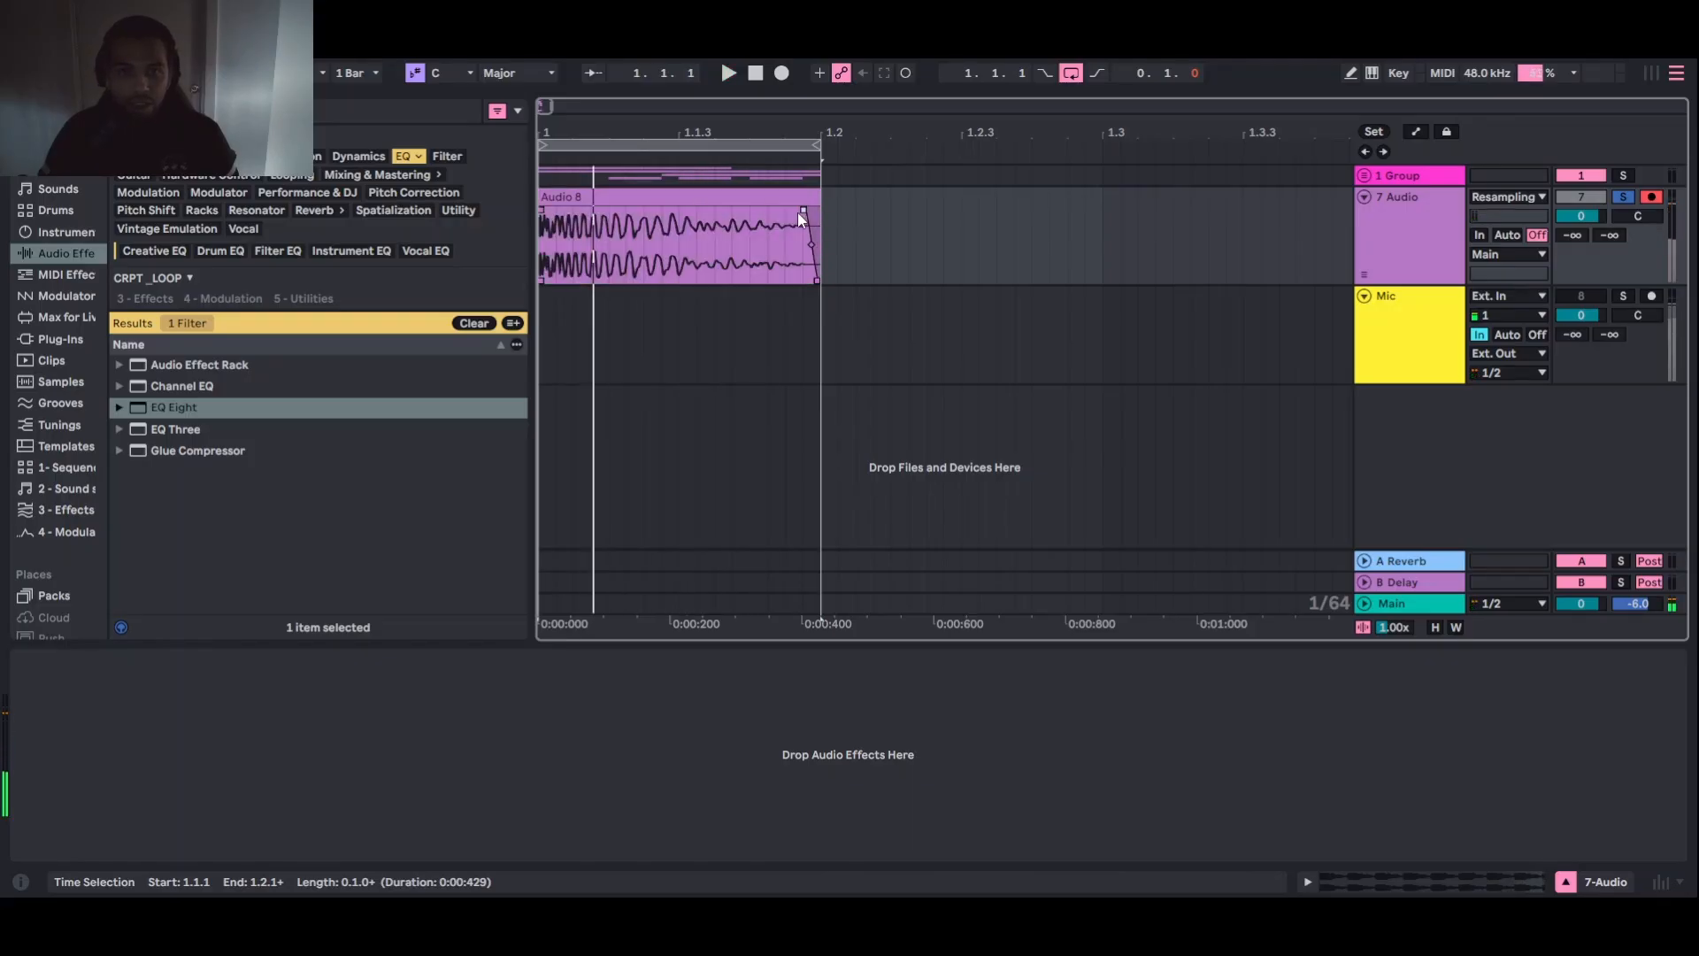
{"action": "key", "text": "space"}
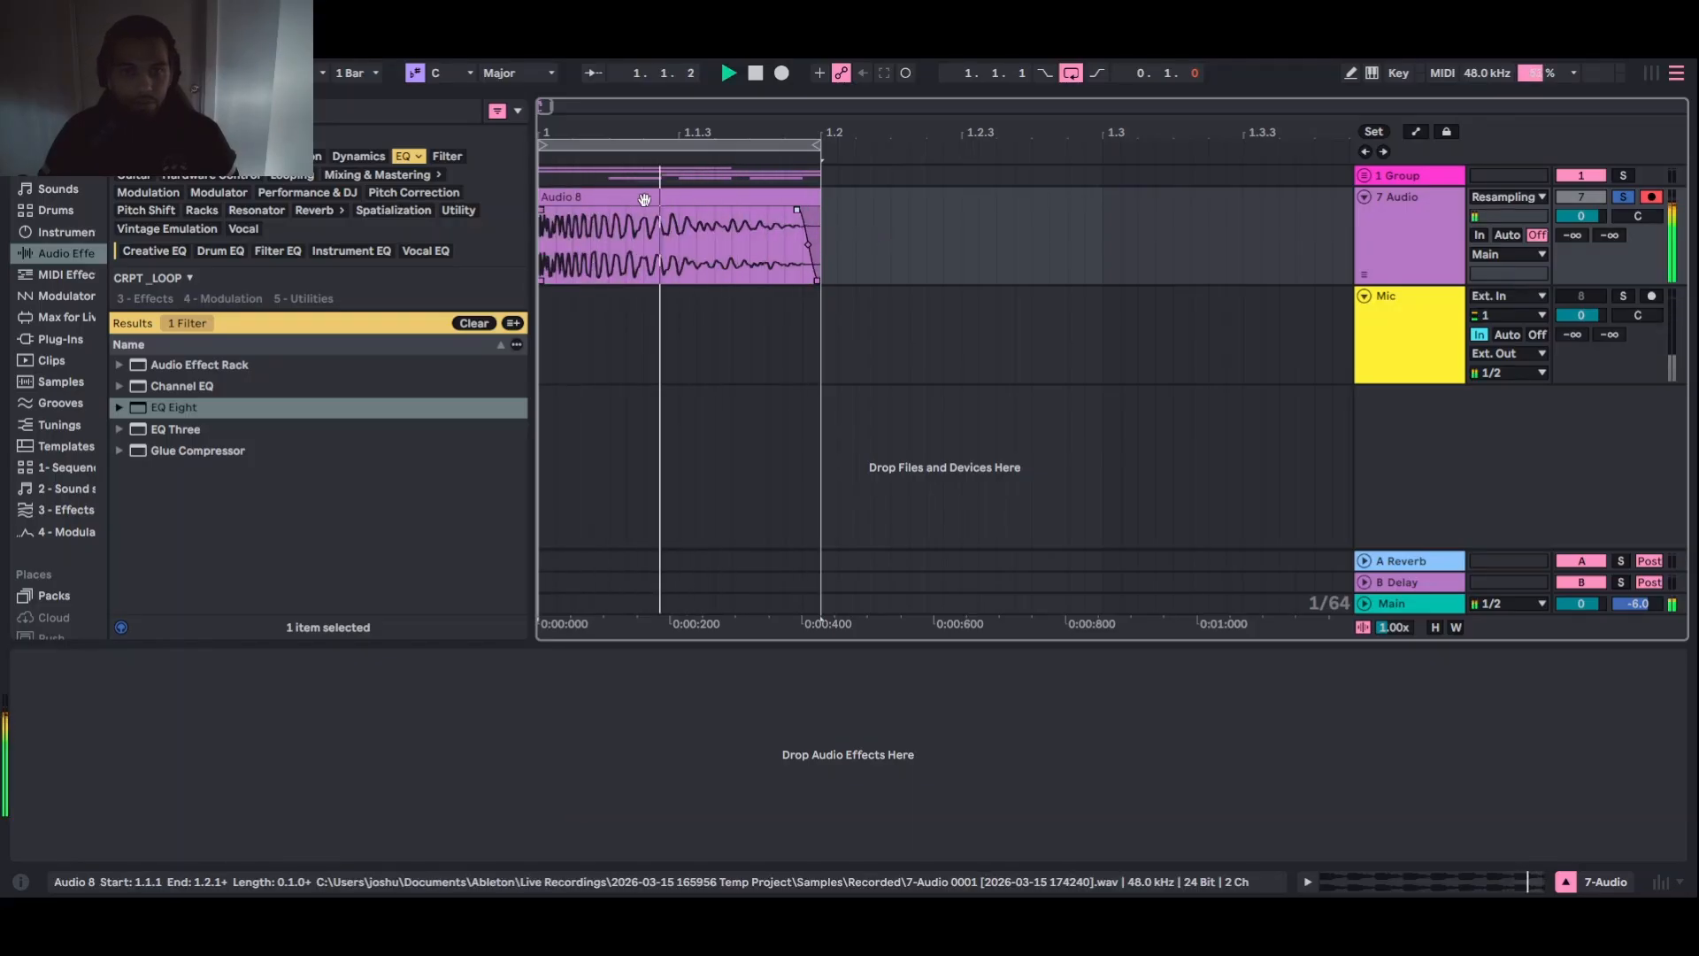
{"action": "key", "text": "space"}
Load the Arturia Mix DRUMS plug-in onto the 7 Audio track and reposition its window
{"action": "left_click", "coordinate": [1386, 243]}
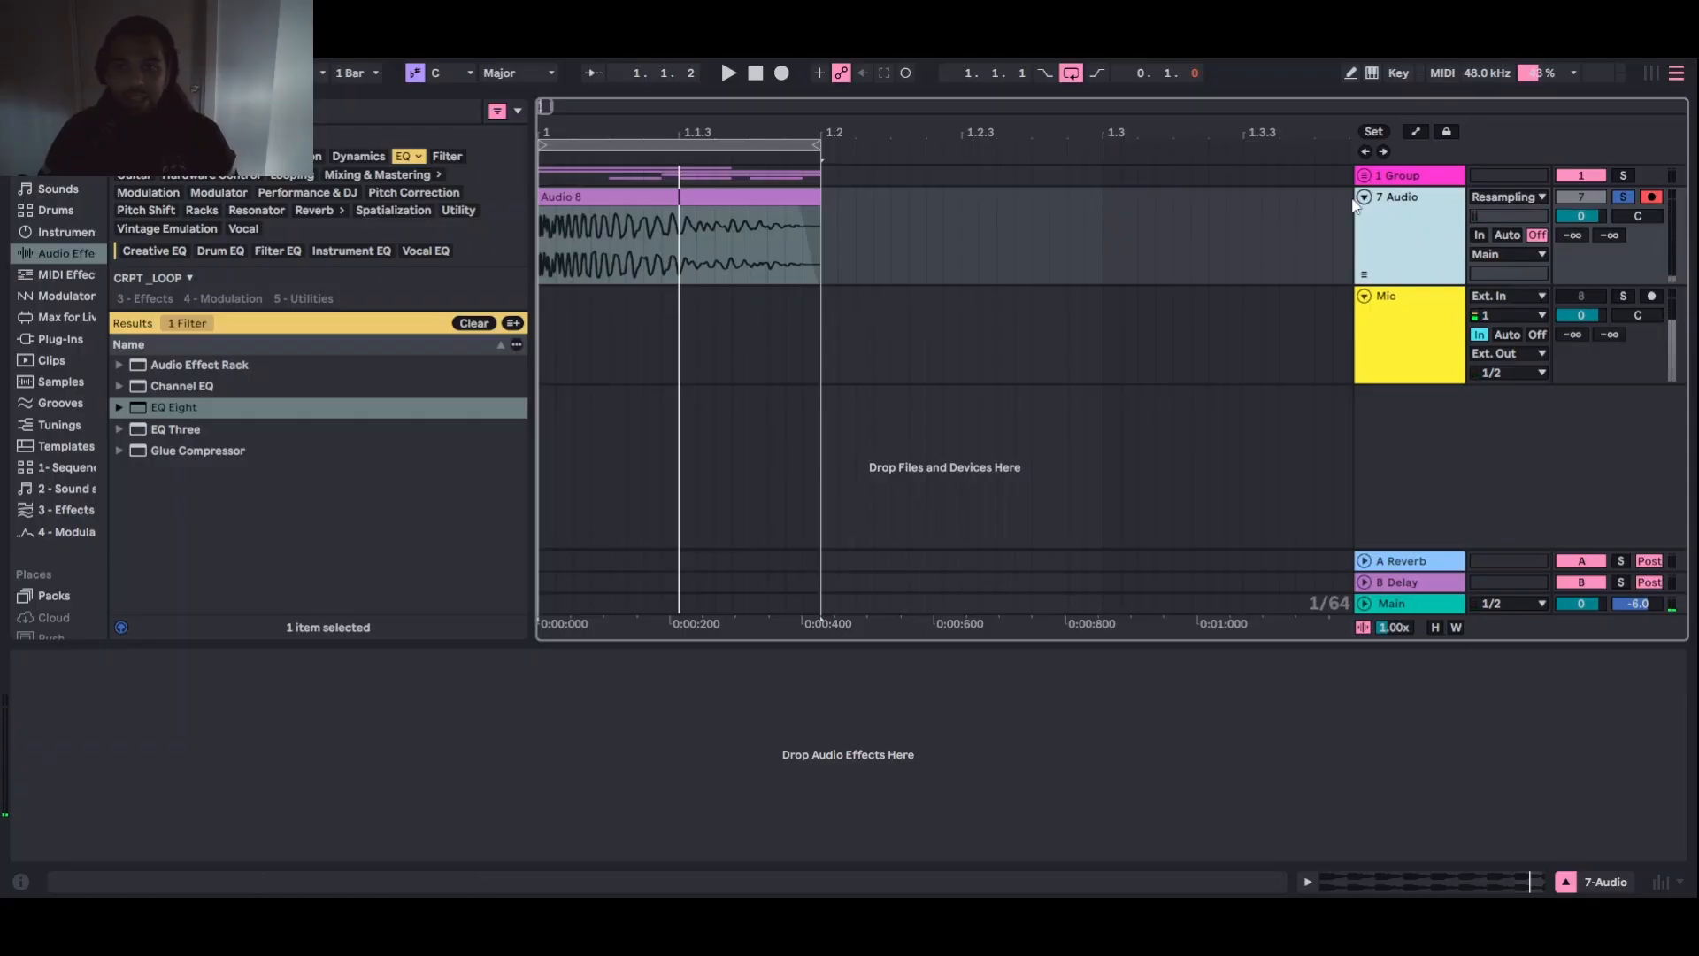
{"action": "left_click", "coordinate": [385, 119]}
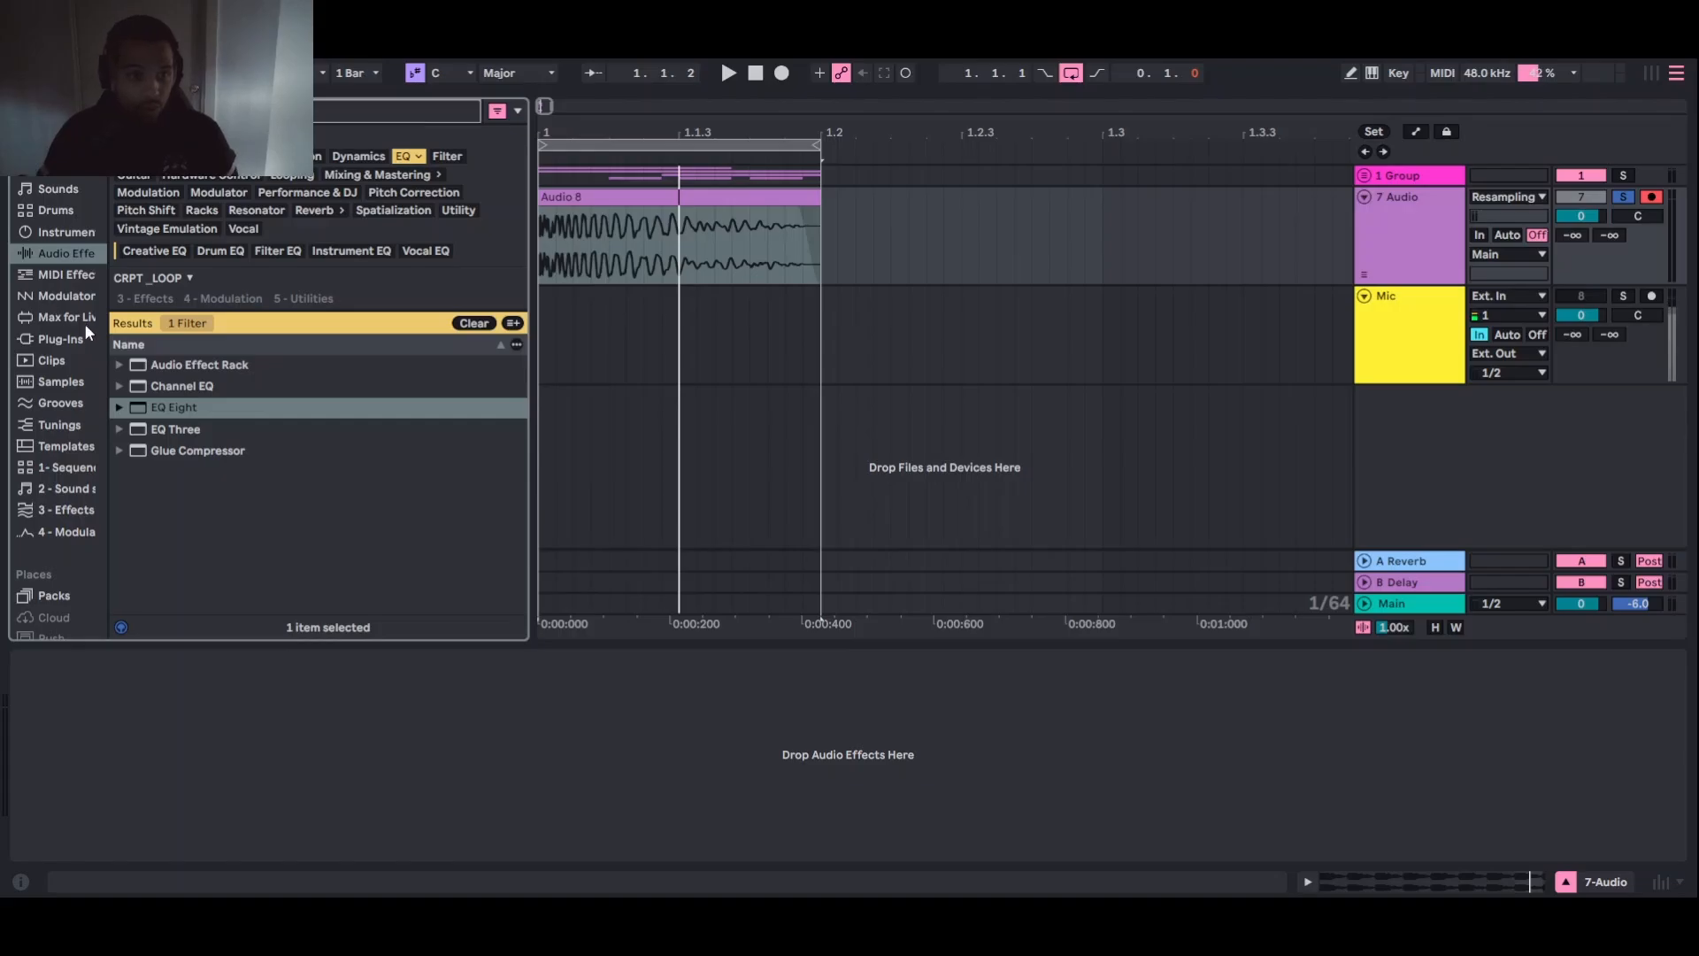
{"action": "left_click", "coordinate": [62, 339]}
{"action": "key", "text": "ctrl+f"}
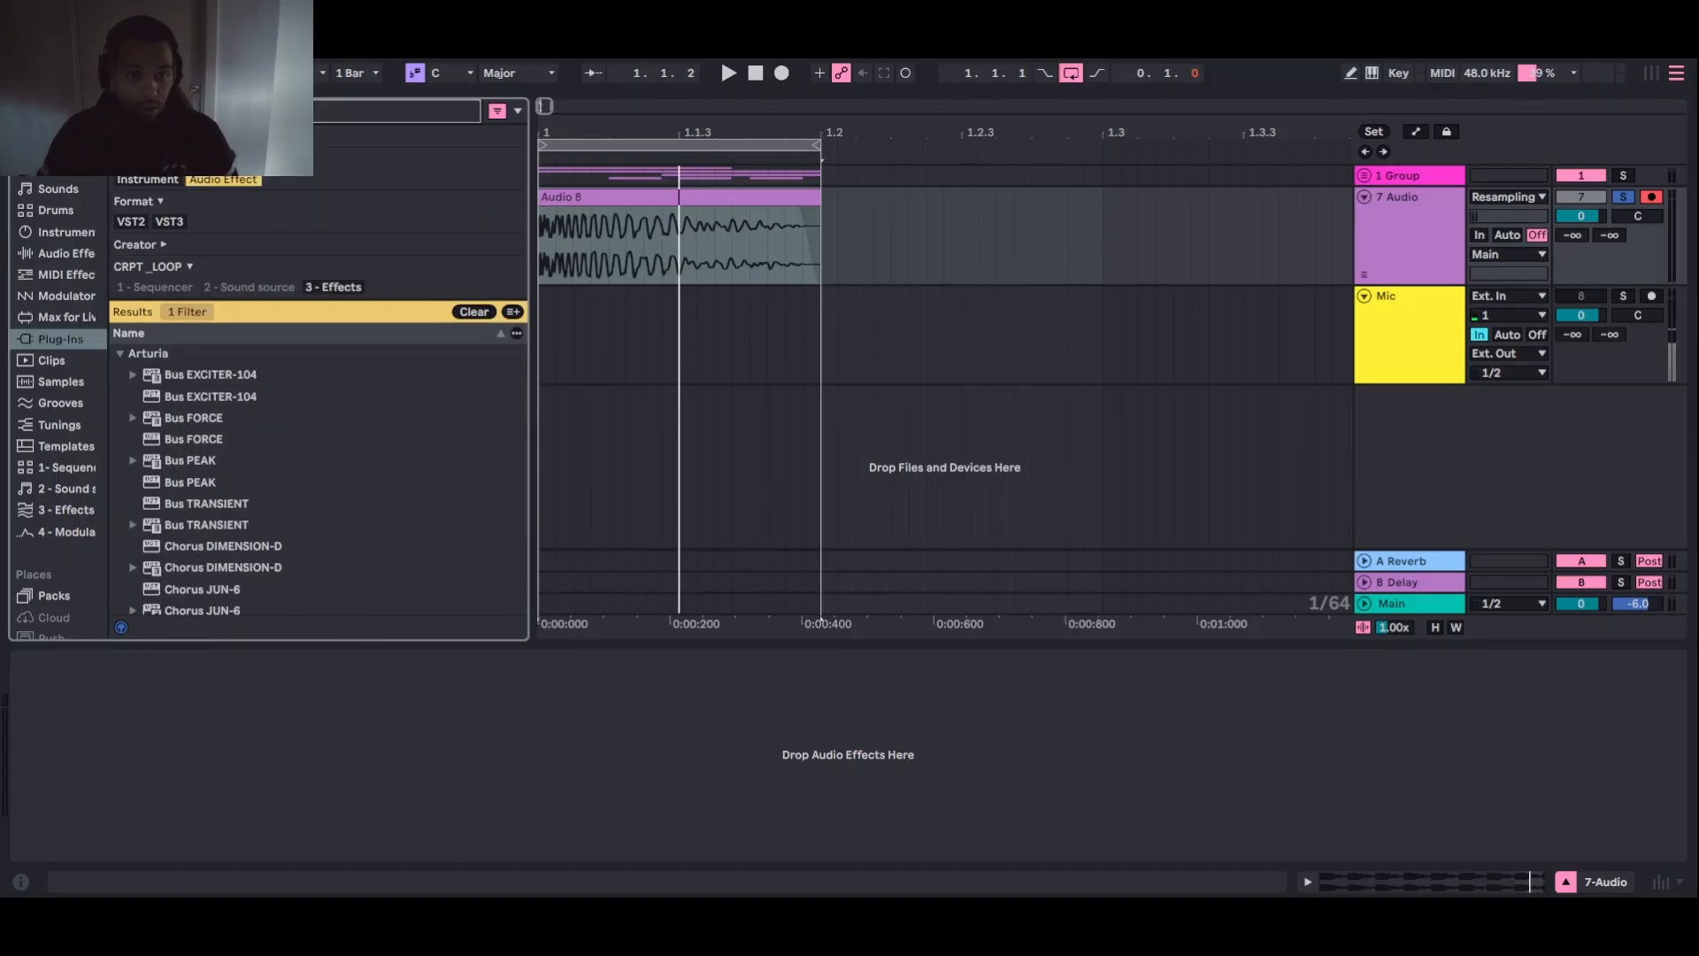
{"action": "scroll", "coordinate": [289, 486], "scroll_direction": "down", "scroll_amount": 15}
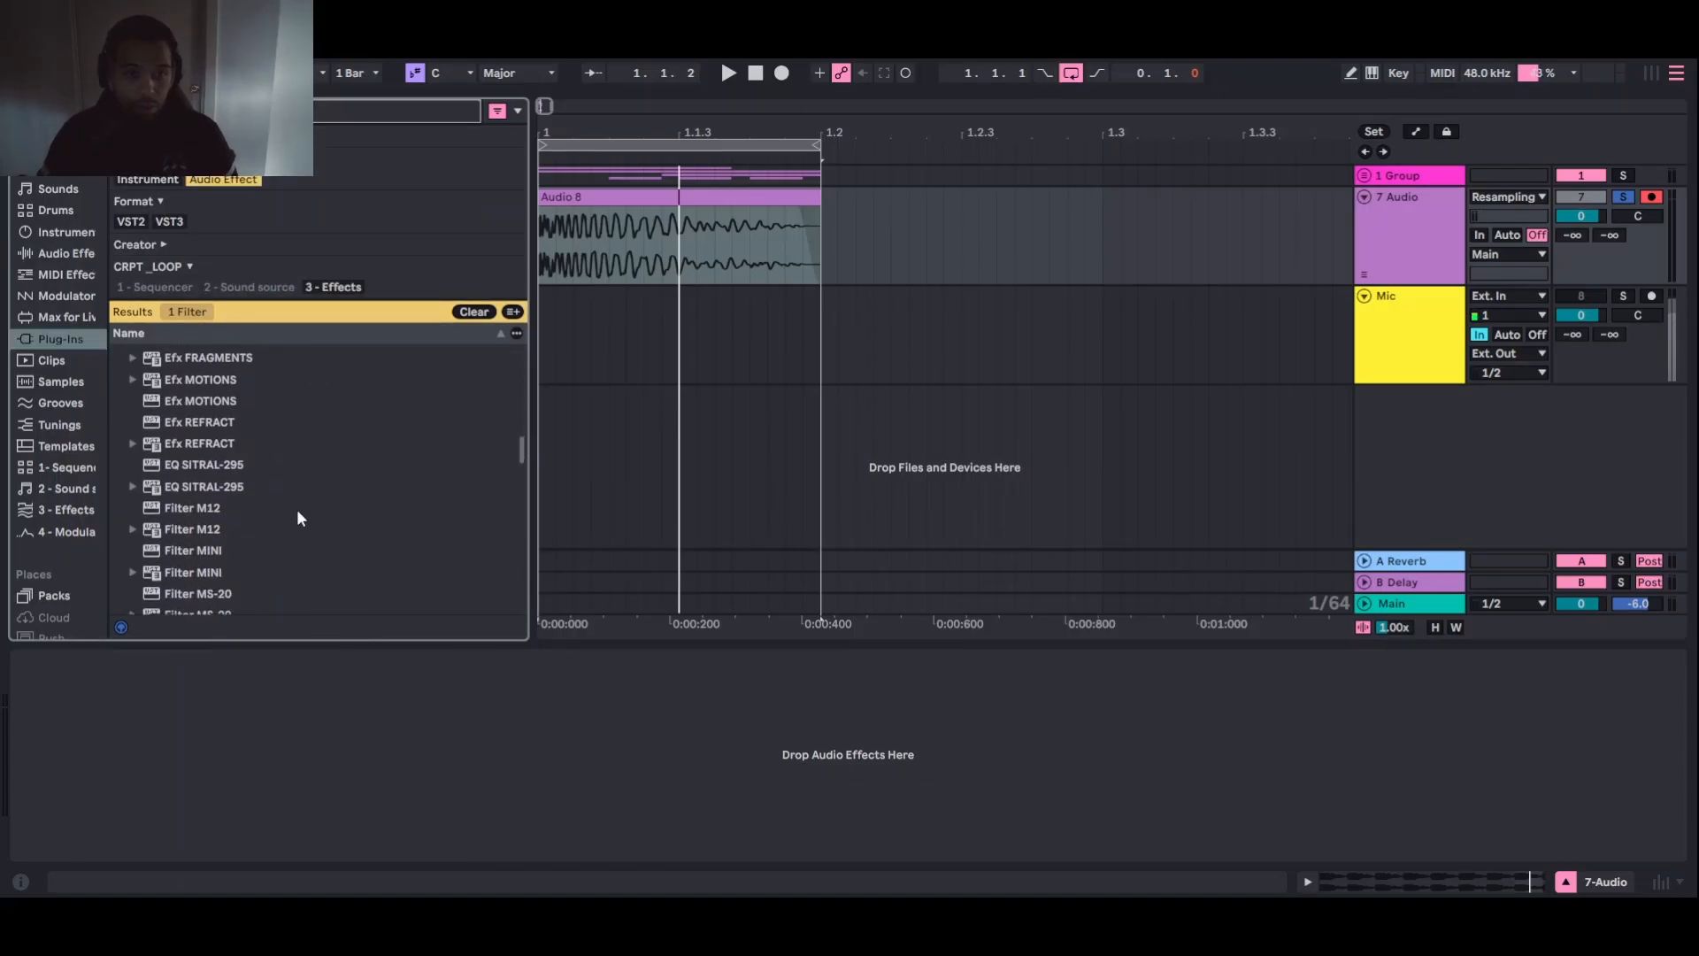
{"action": "scroll", "coordinate": [298, 517], "scroll_direction": "down", "scroll_amount": 10}
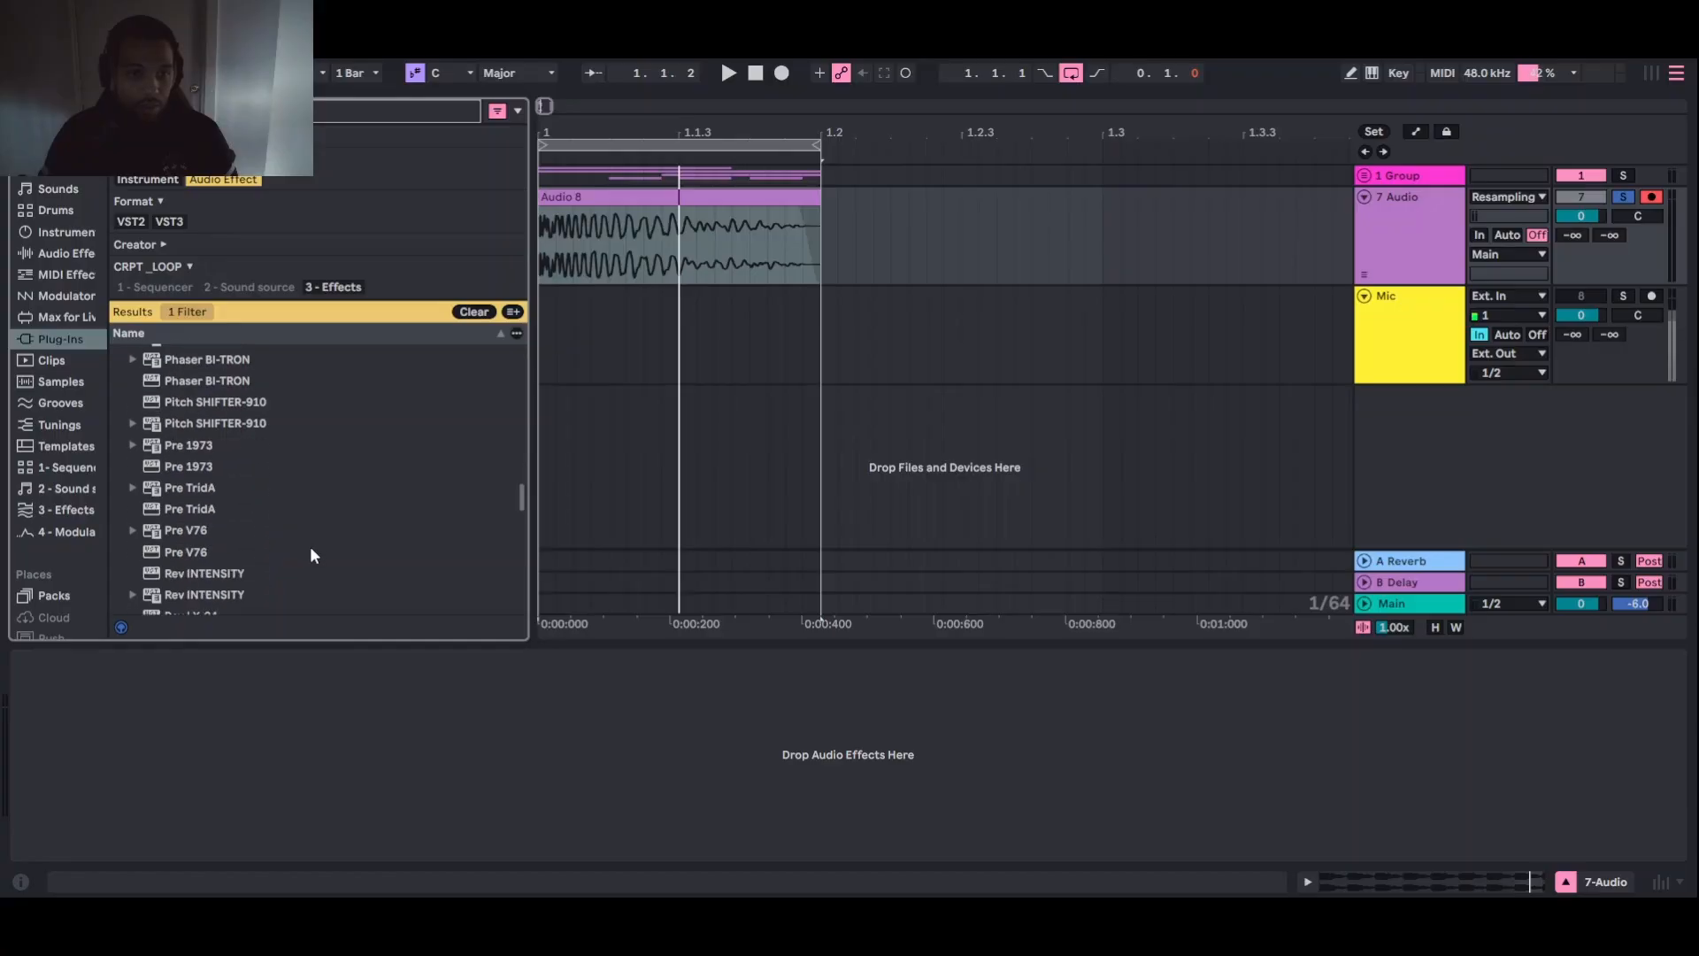
{"action": "scroll", "coordinate": [312, 550], "scroll_direction": "down", "scroll_amount": 3}
{"action": "scroll", "coordinate": [305, 540], "scroll_direction": "up", "scroll_amount": 9}
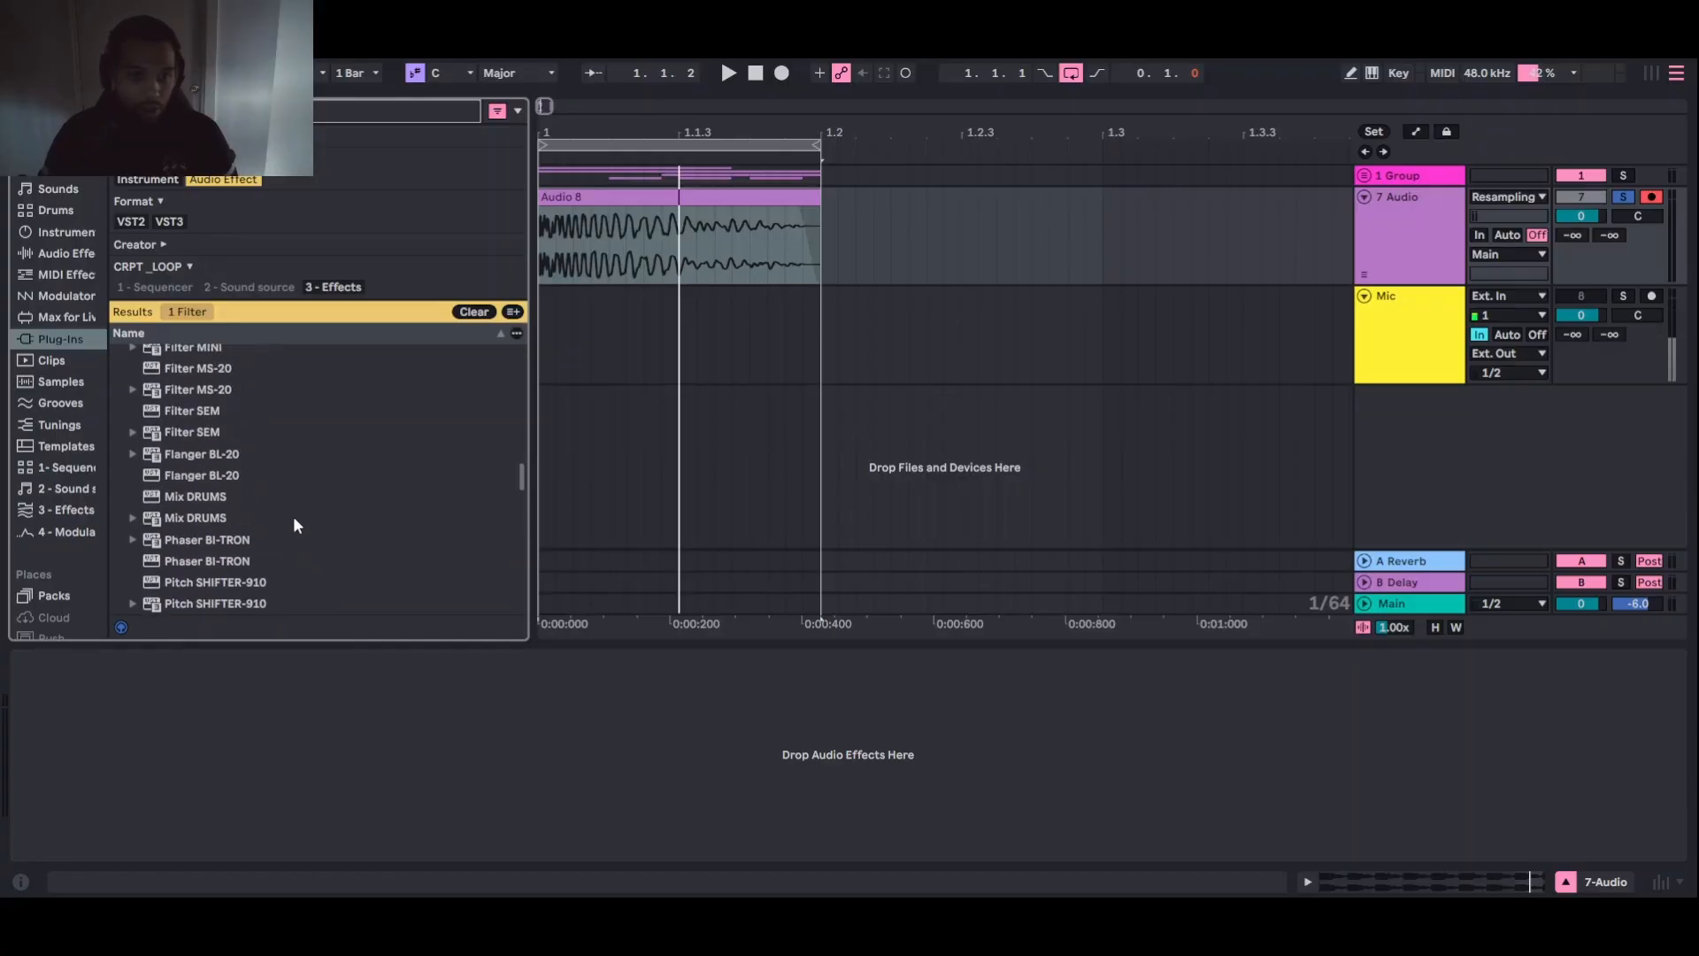
{"action": "left_click", "coordinate": [235, 513]}
{"action": "left_click", "coordinate": [238, 499]}
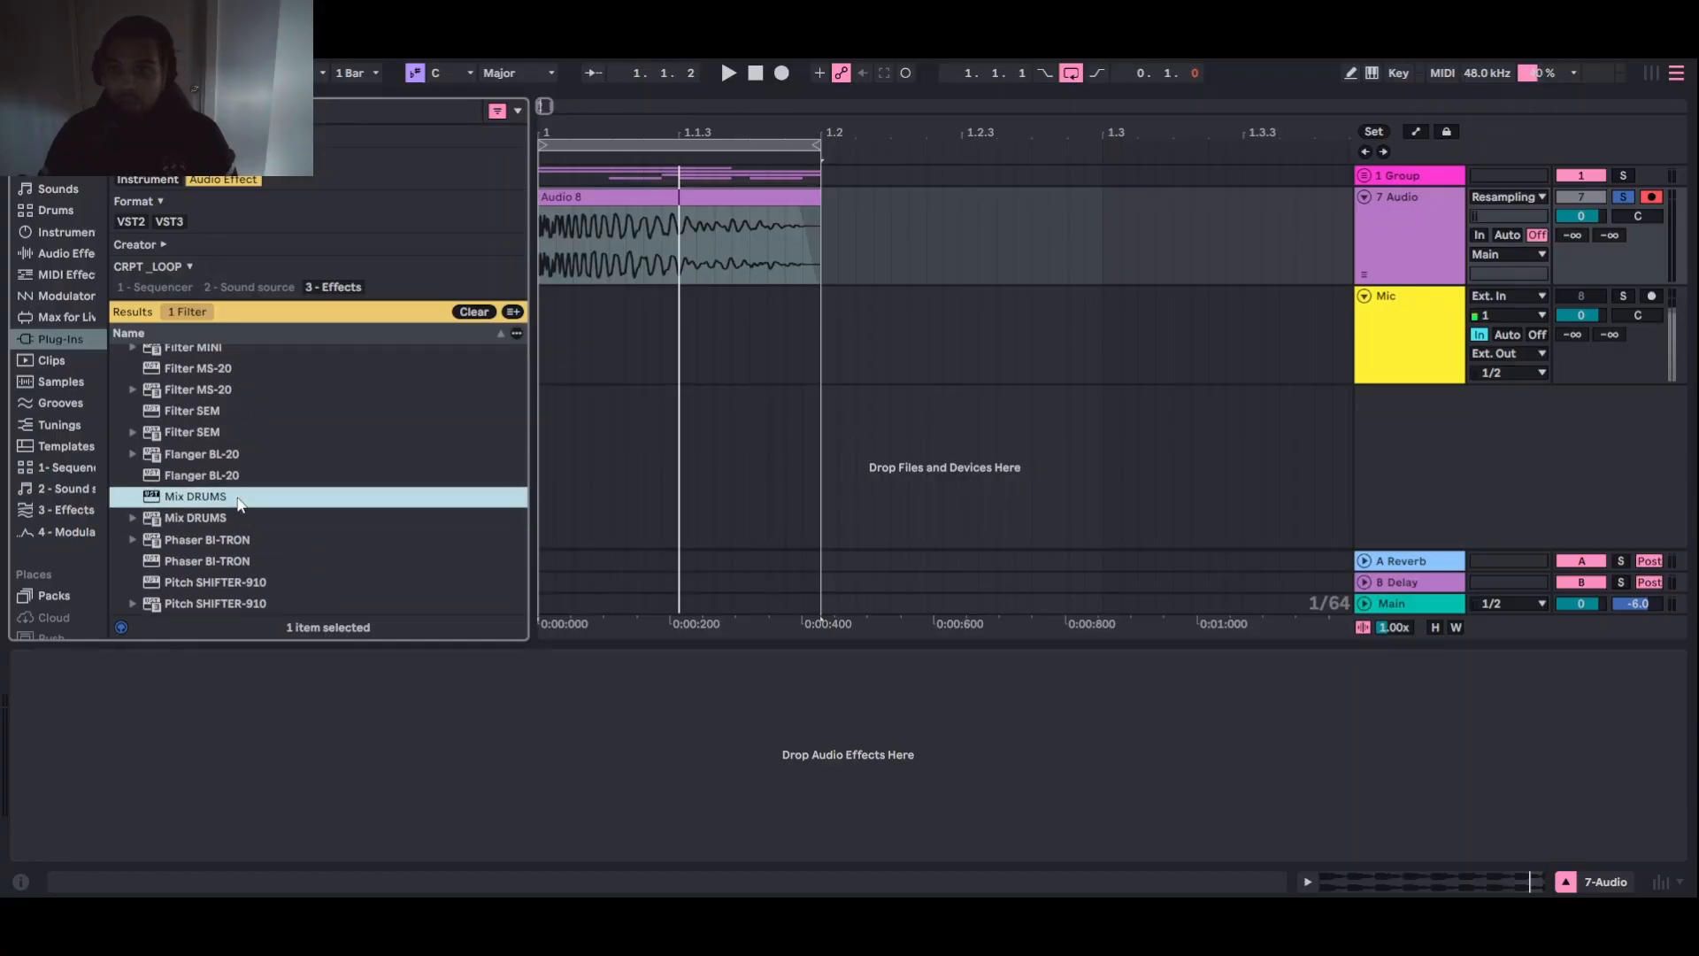
{"action": "double_click", "coordinate": [241, 495]}
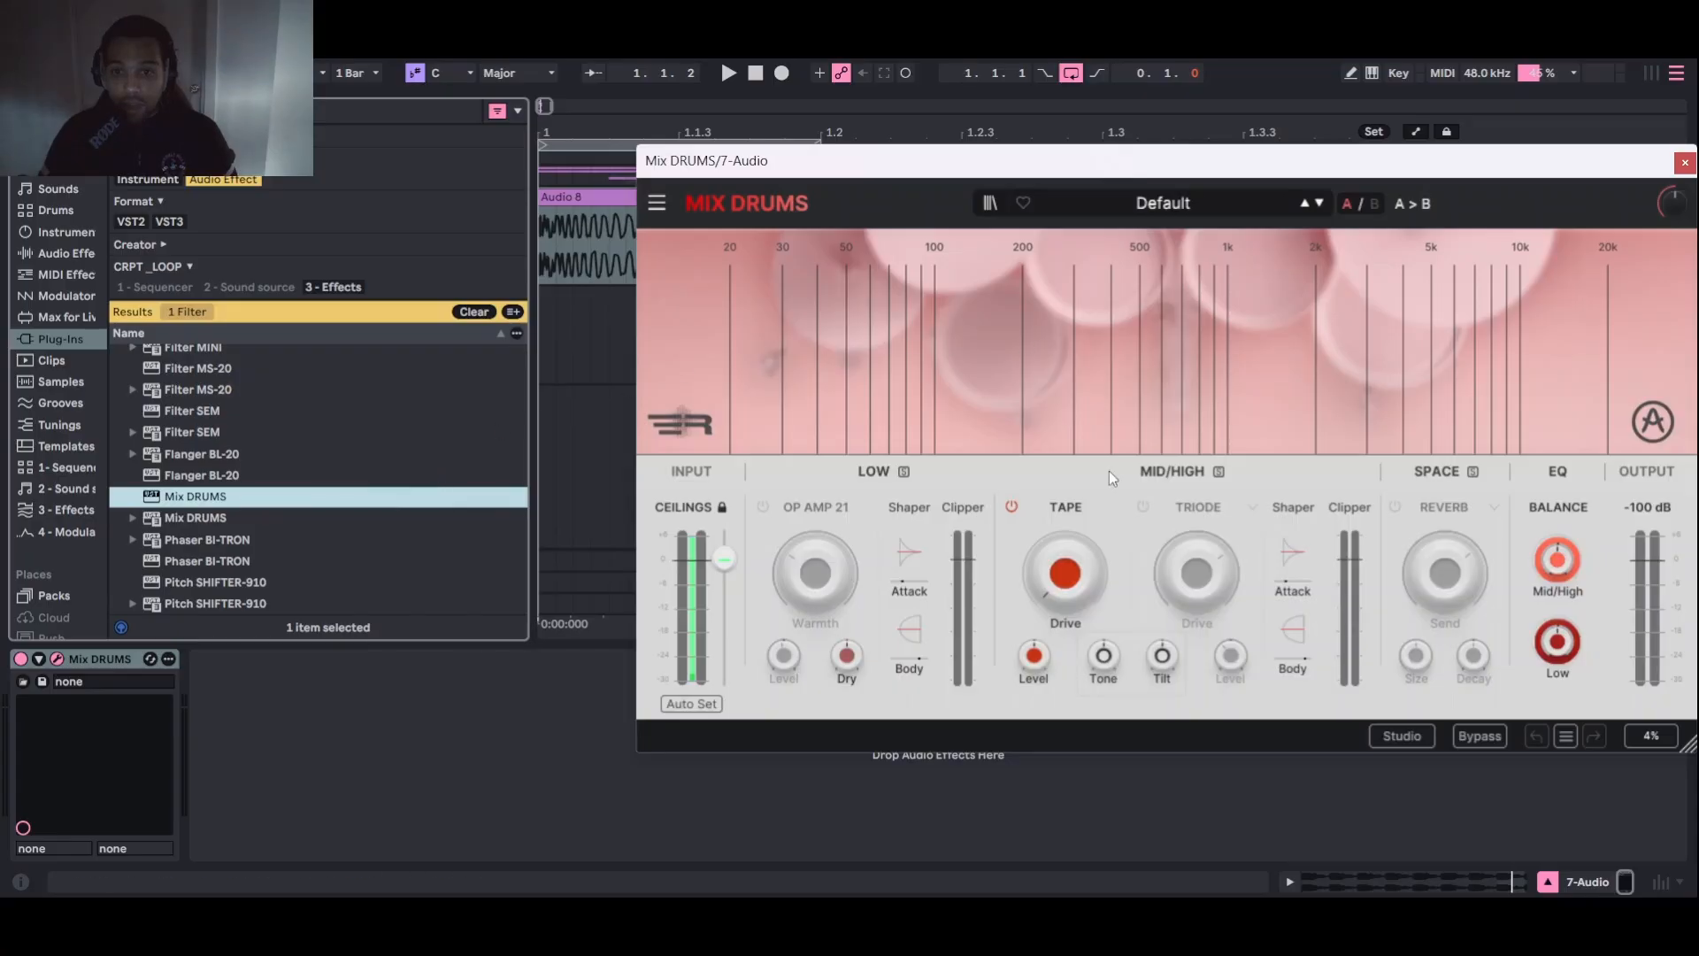
{"action": "left_click_drag", "start_coordinate": [1182, 162], "coordinate": [980, 165]}
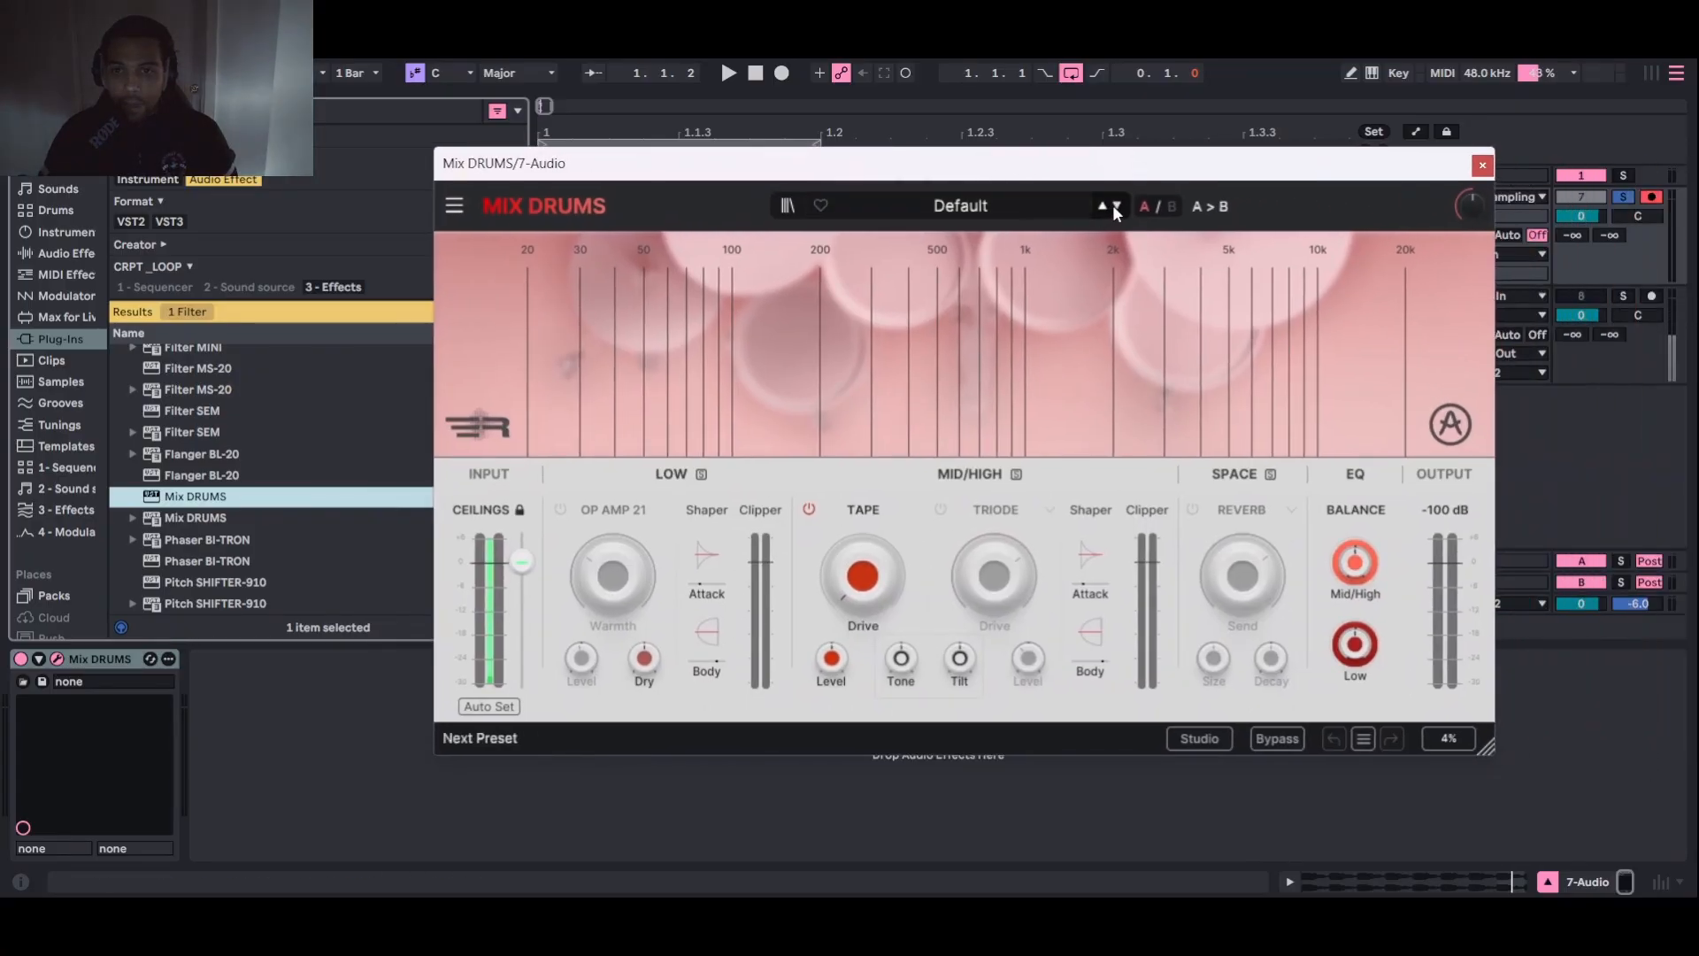
Load the Allergen preset from Creative Drums in Mix DRUMS and play the clip through it
{"action": "left_click", "coordinate": [1060, 210]}
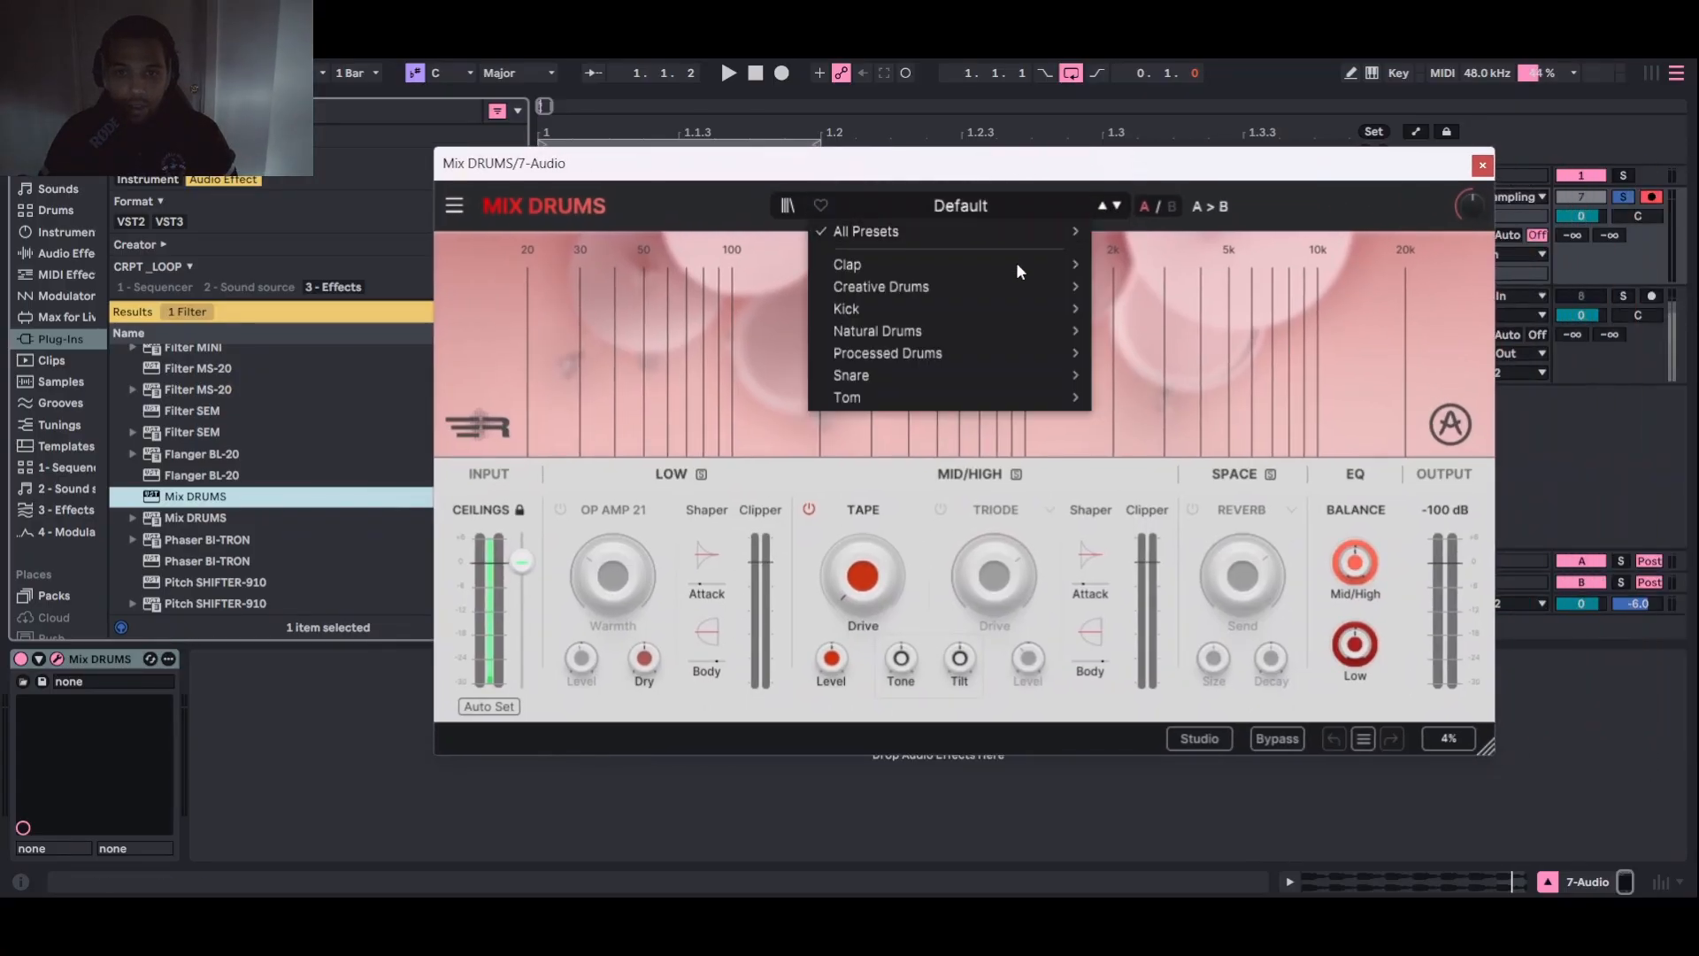
{"action": "mouse_move", "coordinate": [966, 351]}
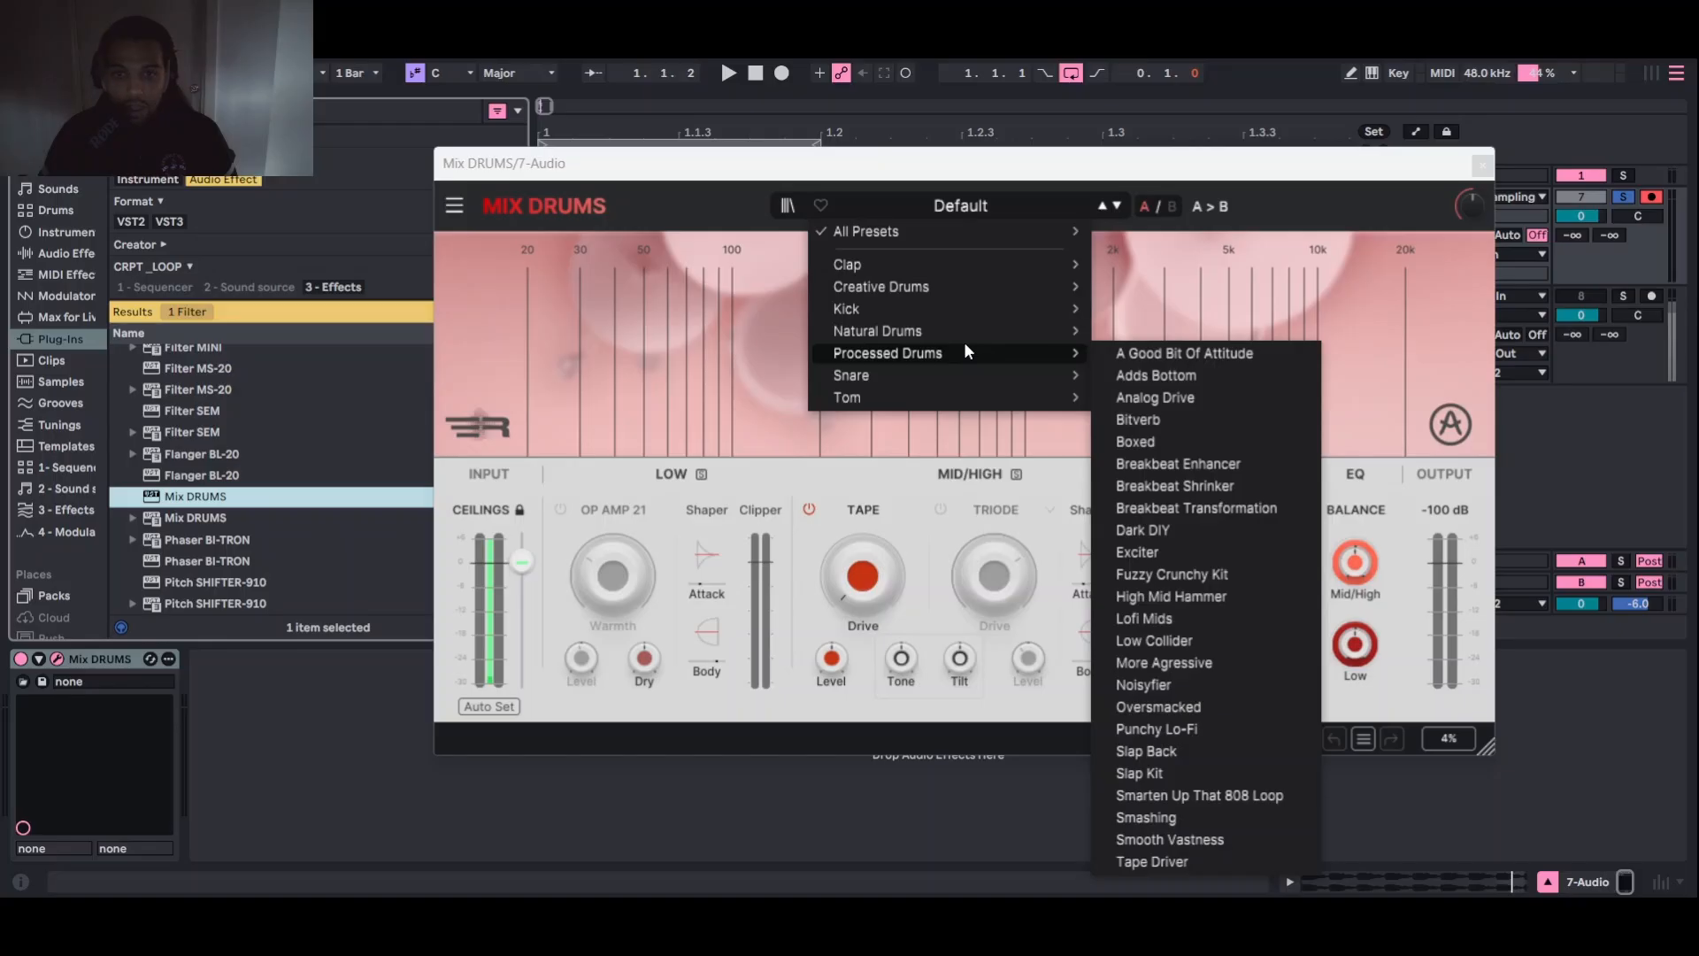
{"action": "mouse_move", "coordinate": [1048, 286]}
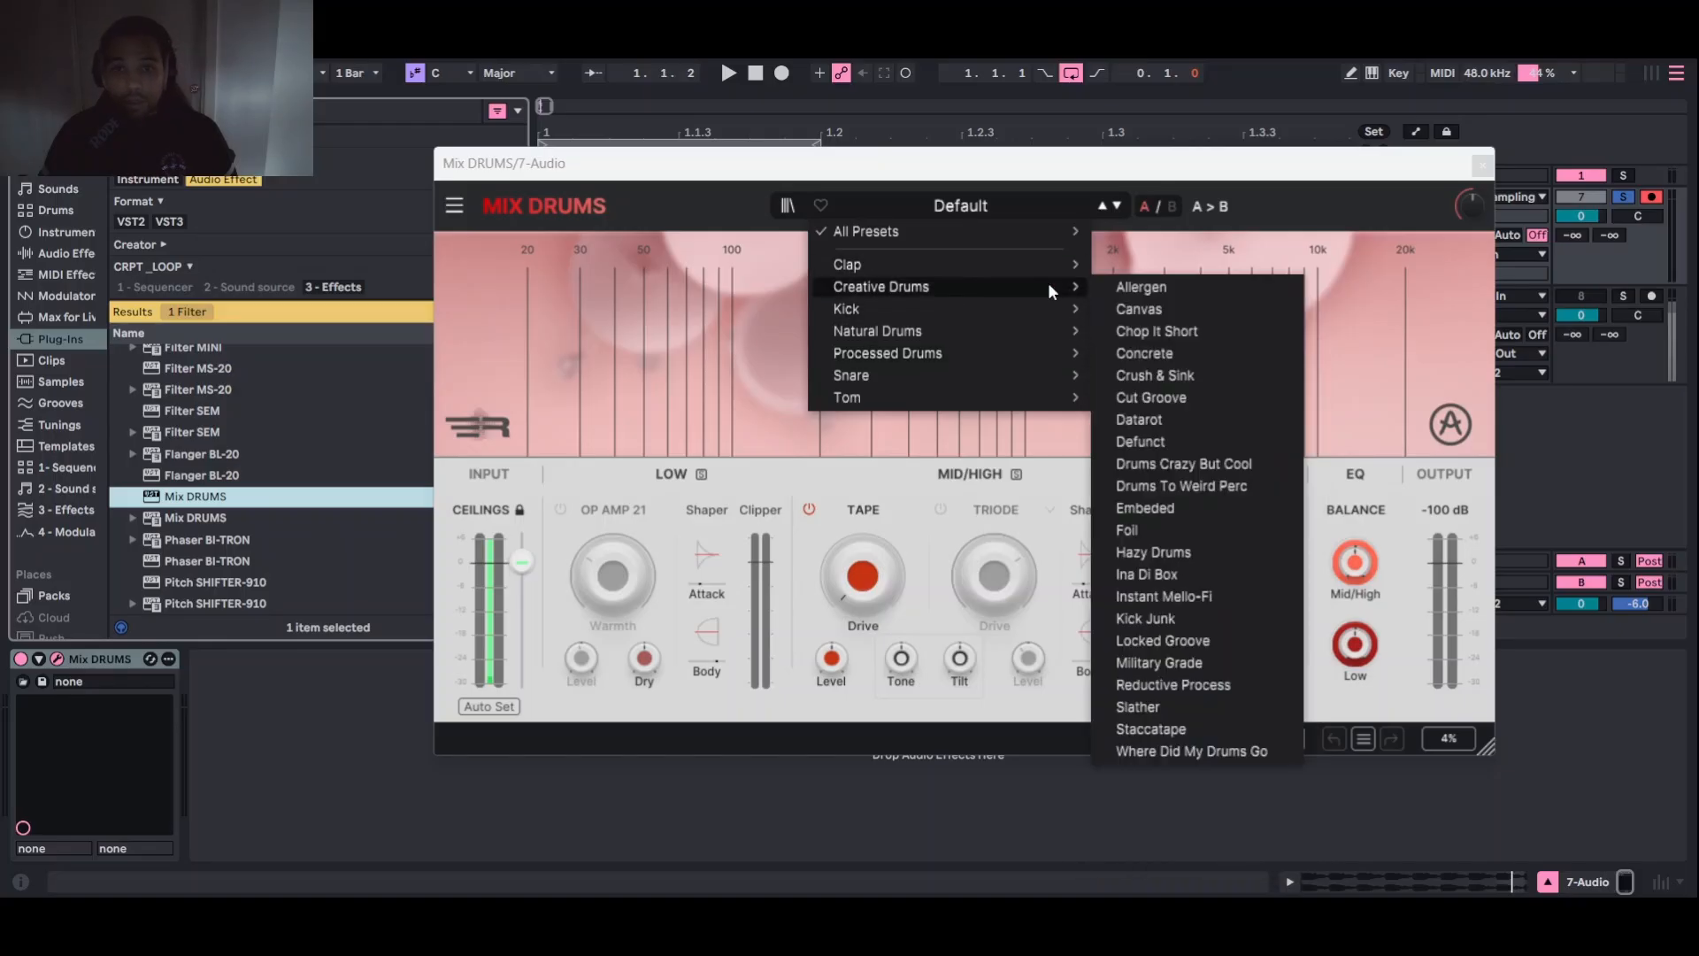
{"action": "left_click", "coordinate": [1161, 283]}
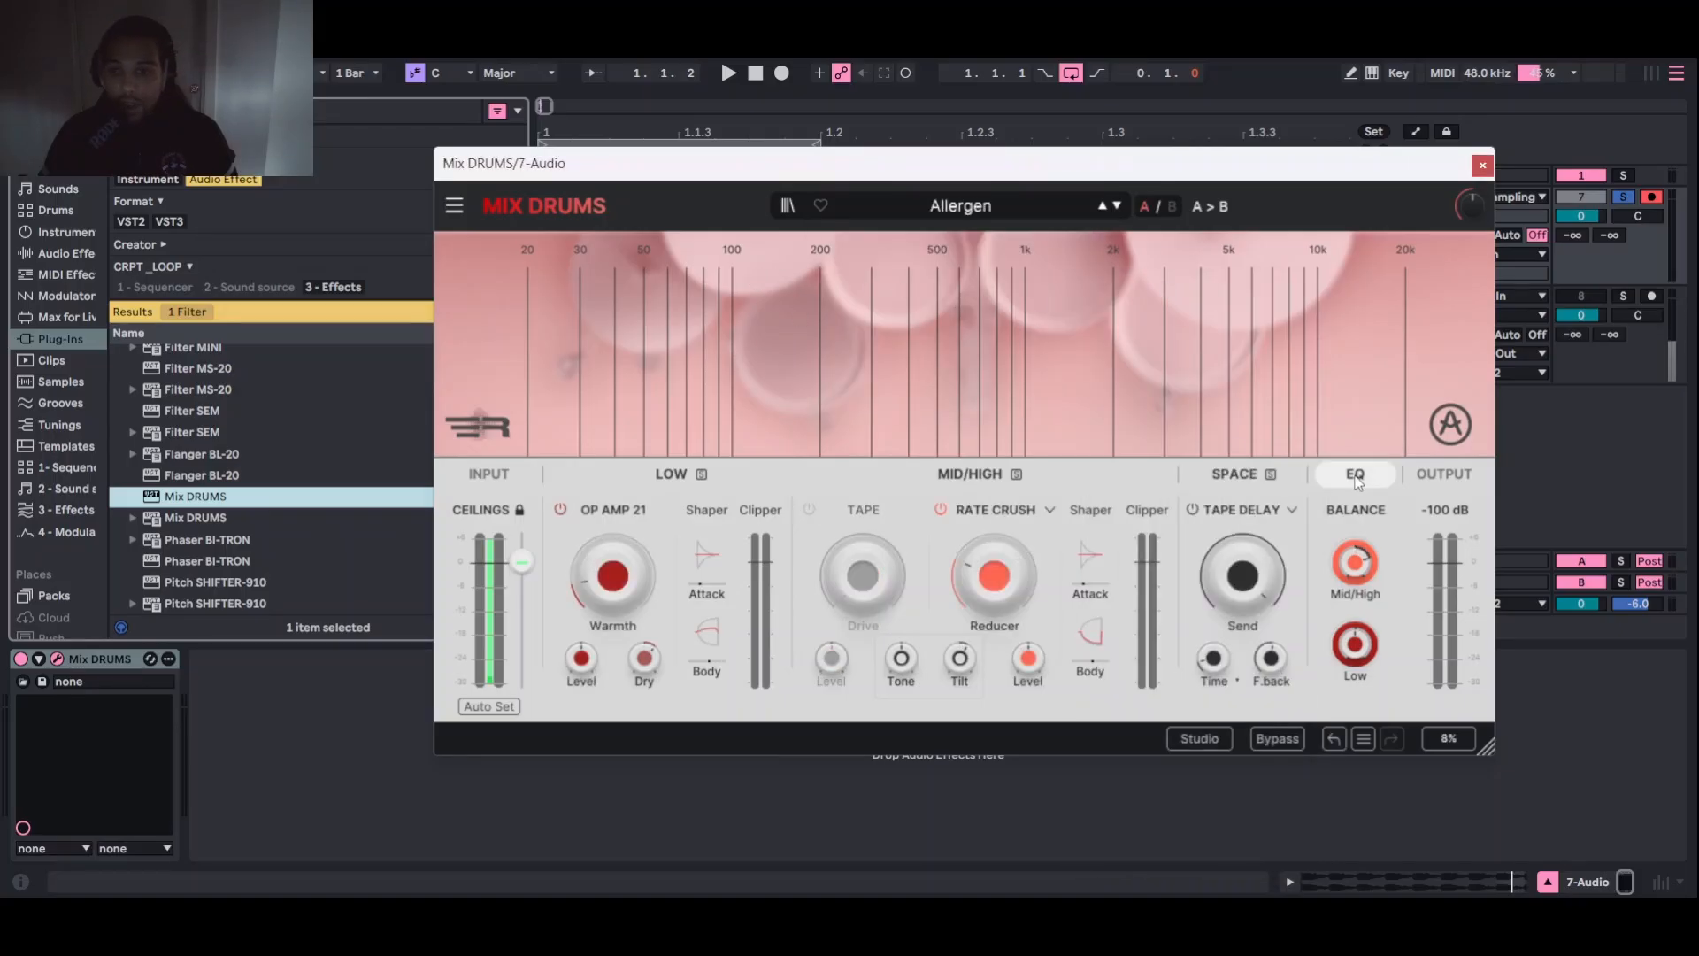
{"action": "key", "text": "space"}
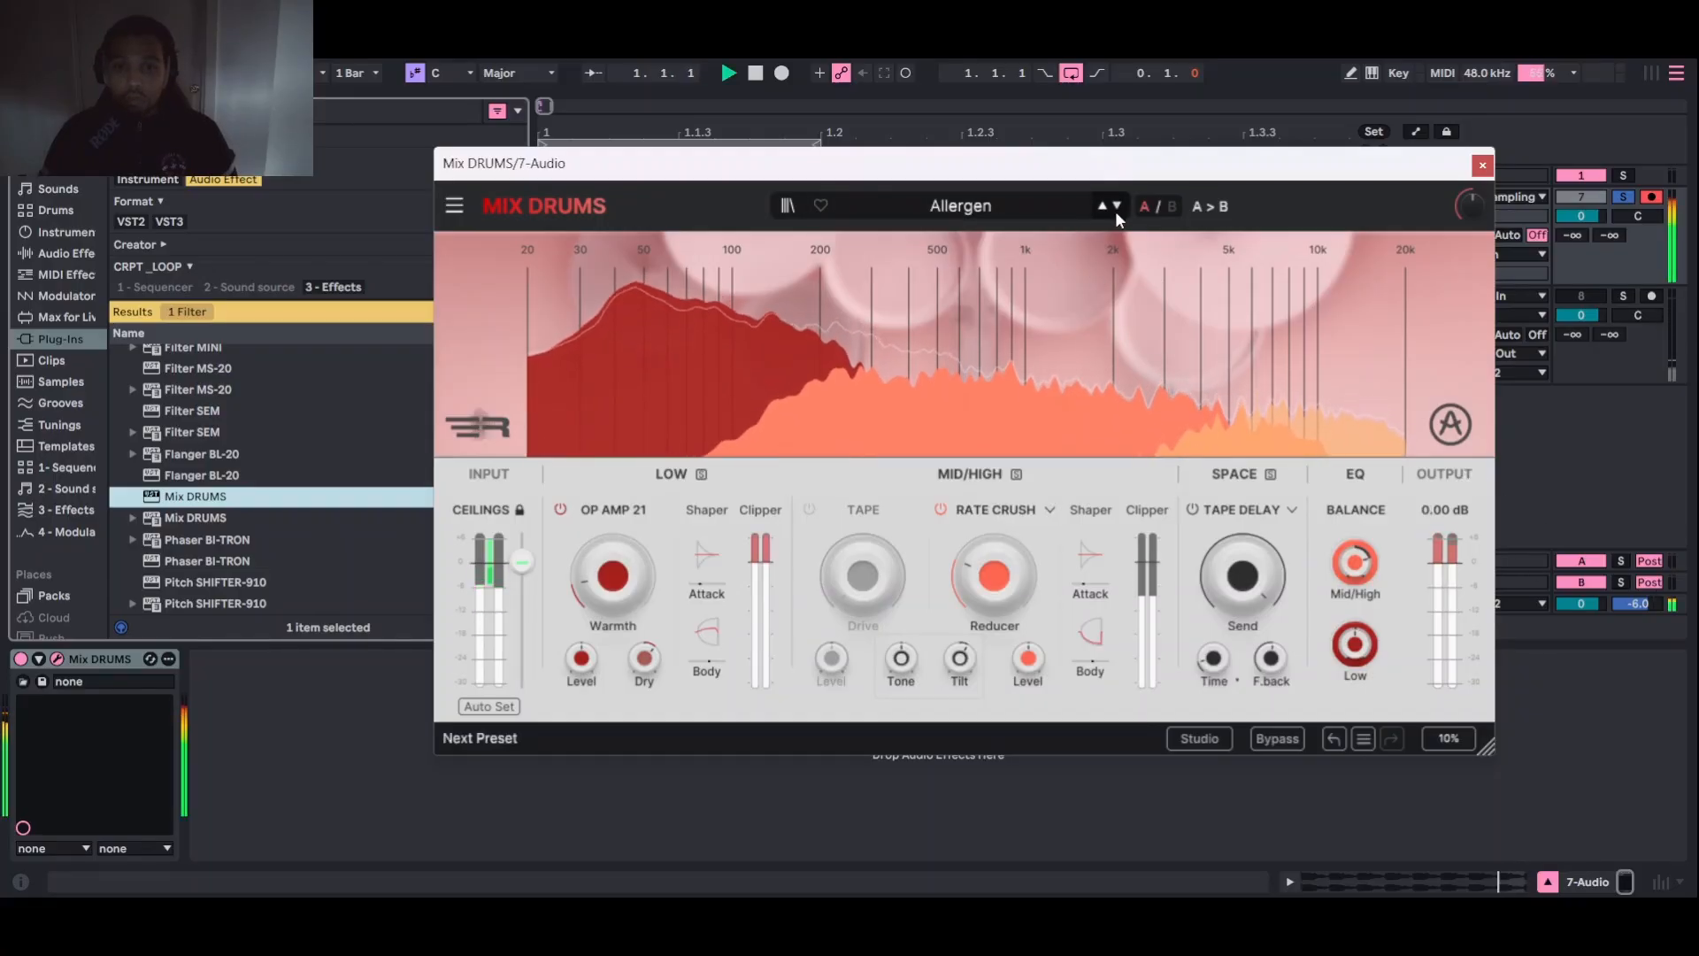
{"action": "key", "text": "space"}
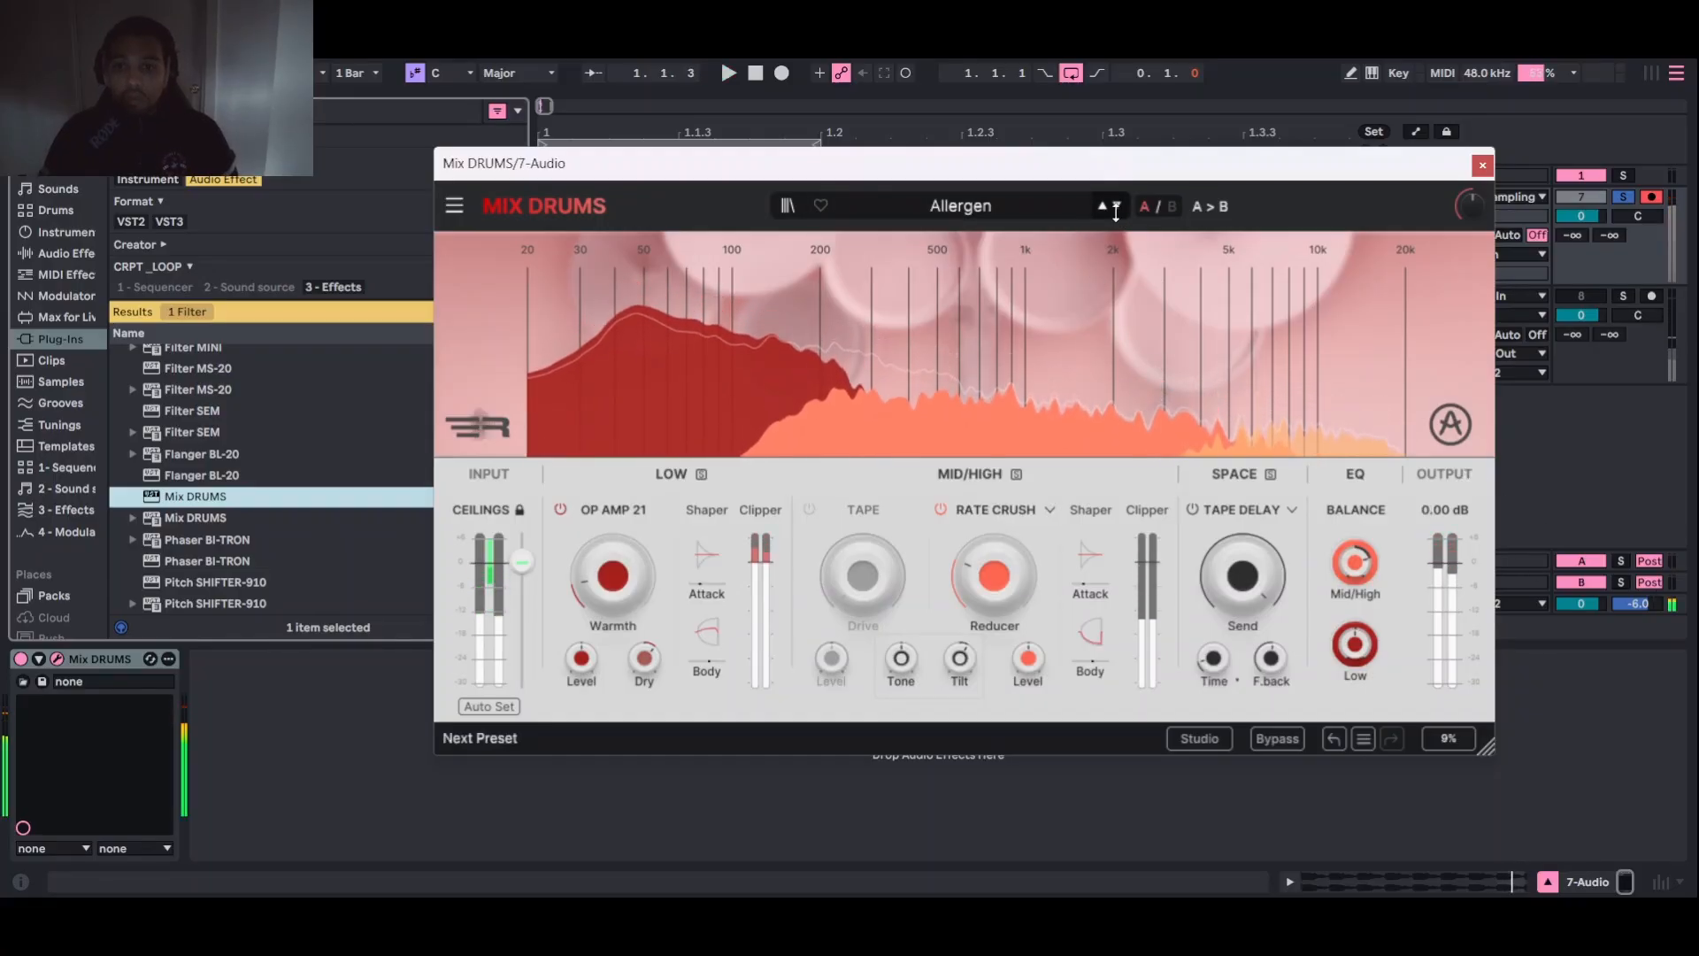
Audition the Canvas and Crush & Sink presets, playing the clip through each one
{"action": "left_click", "coordinate": [1117, 208]}
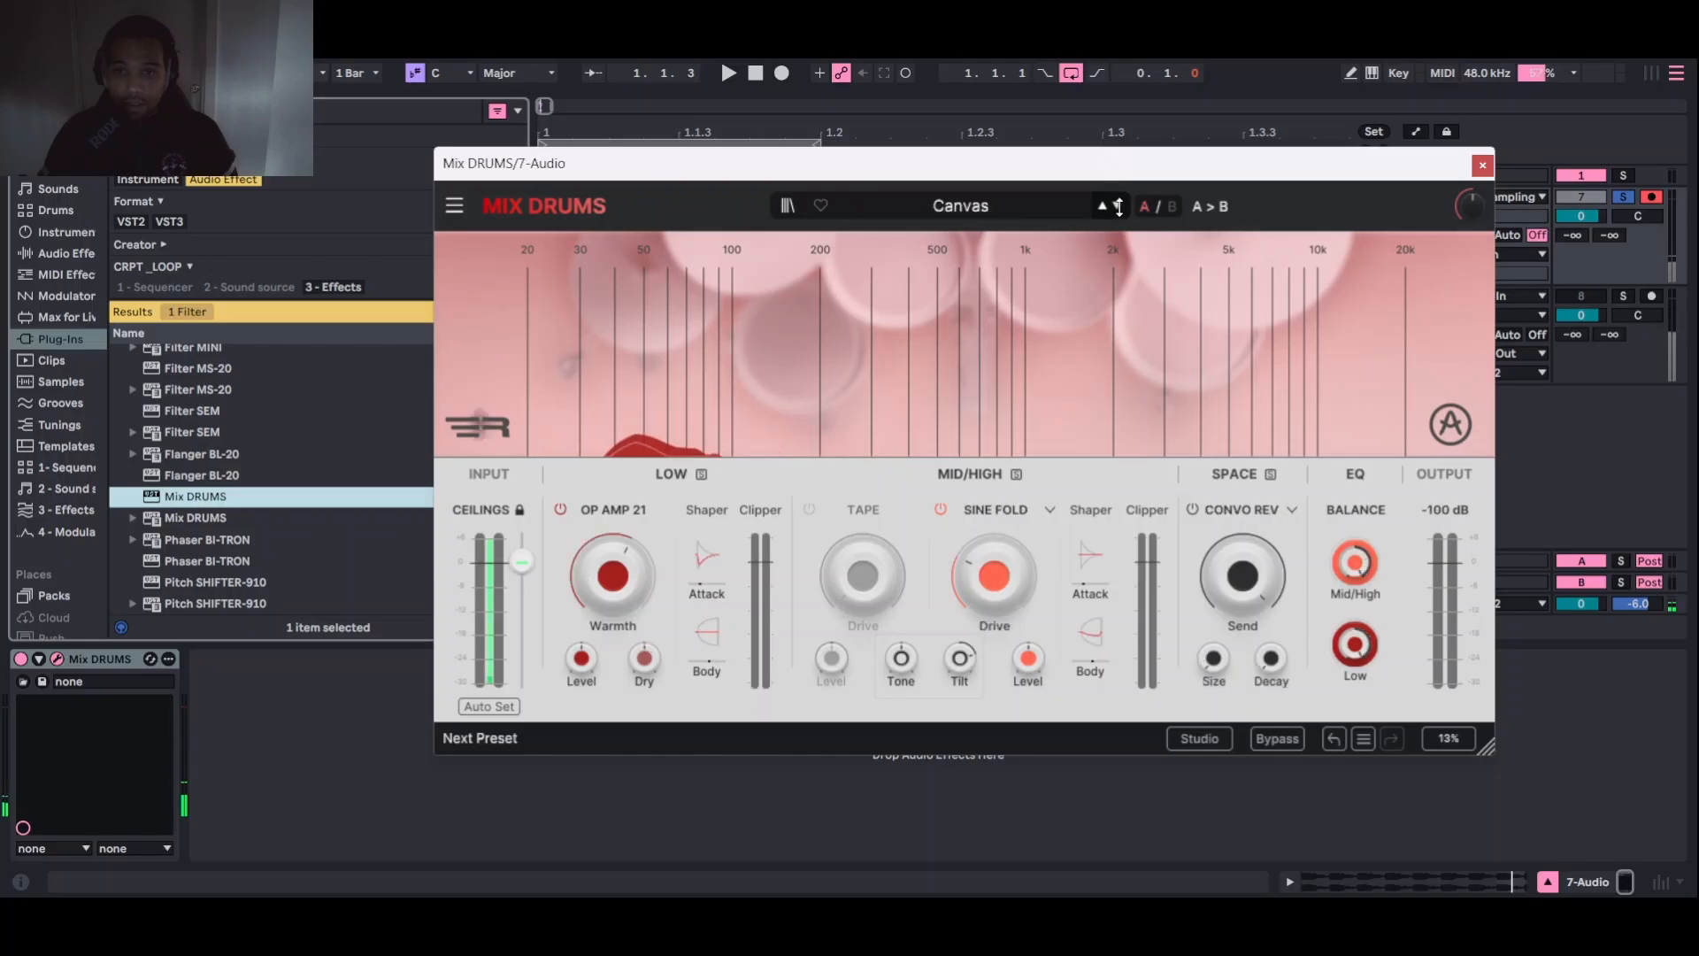
{"action": "key", "text": "space"}
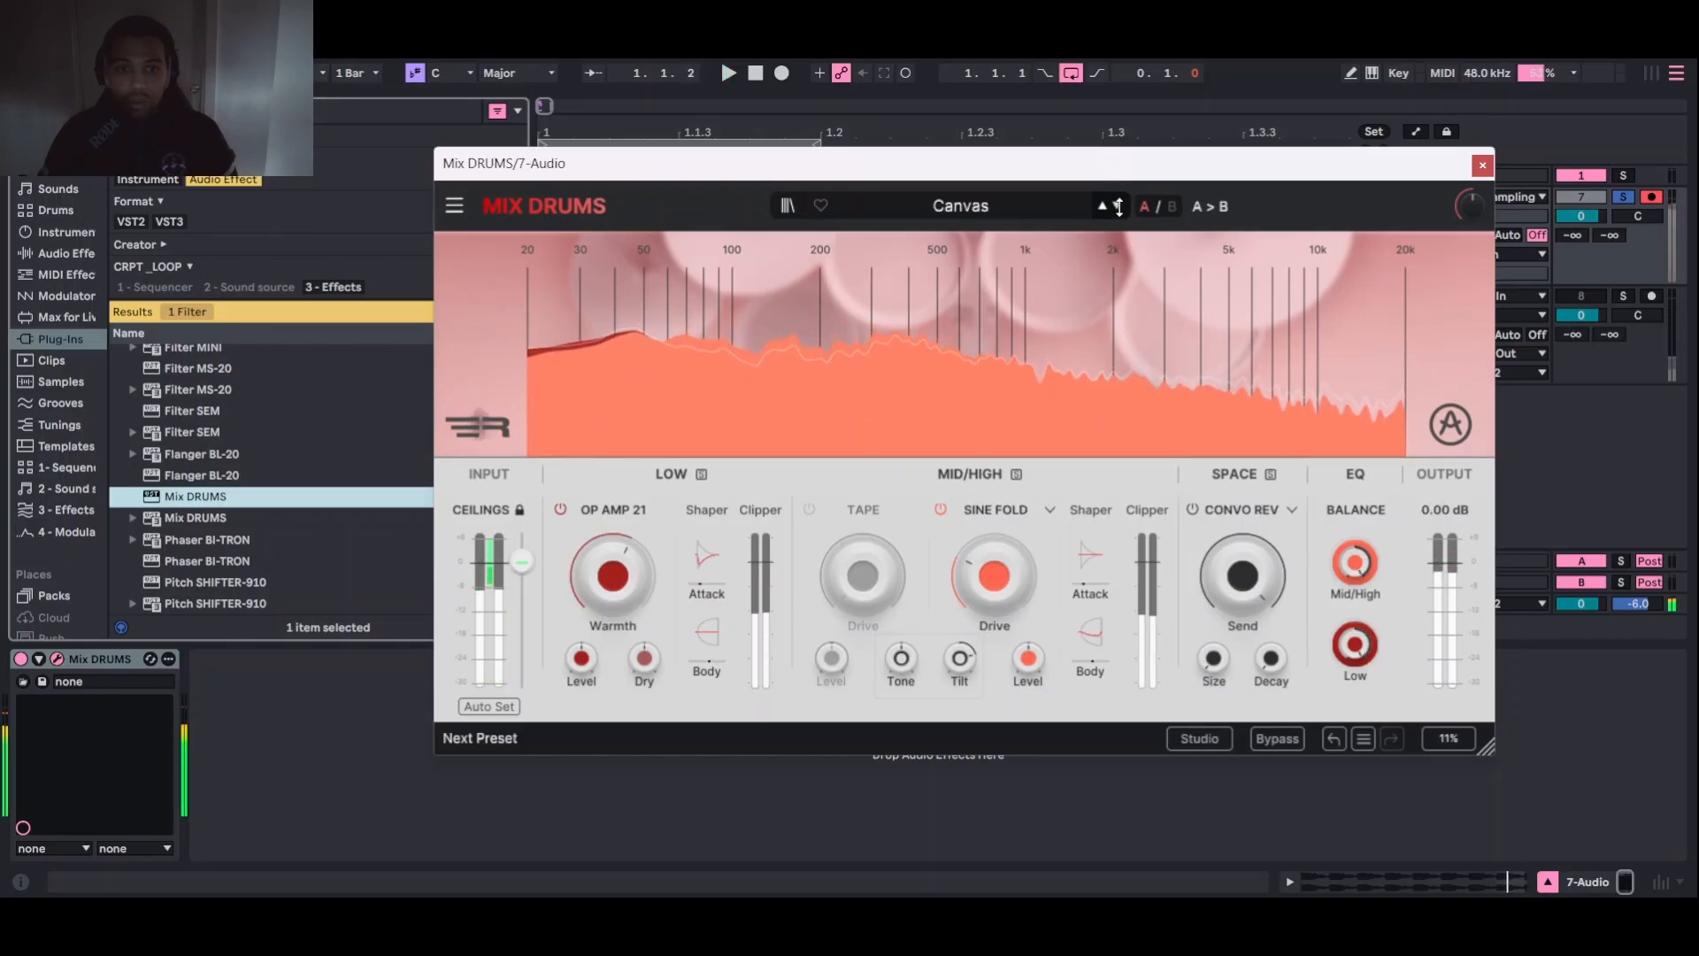
{"action": "key", "text": "space"}
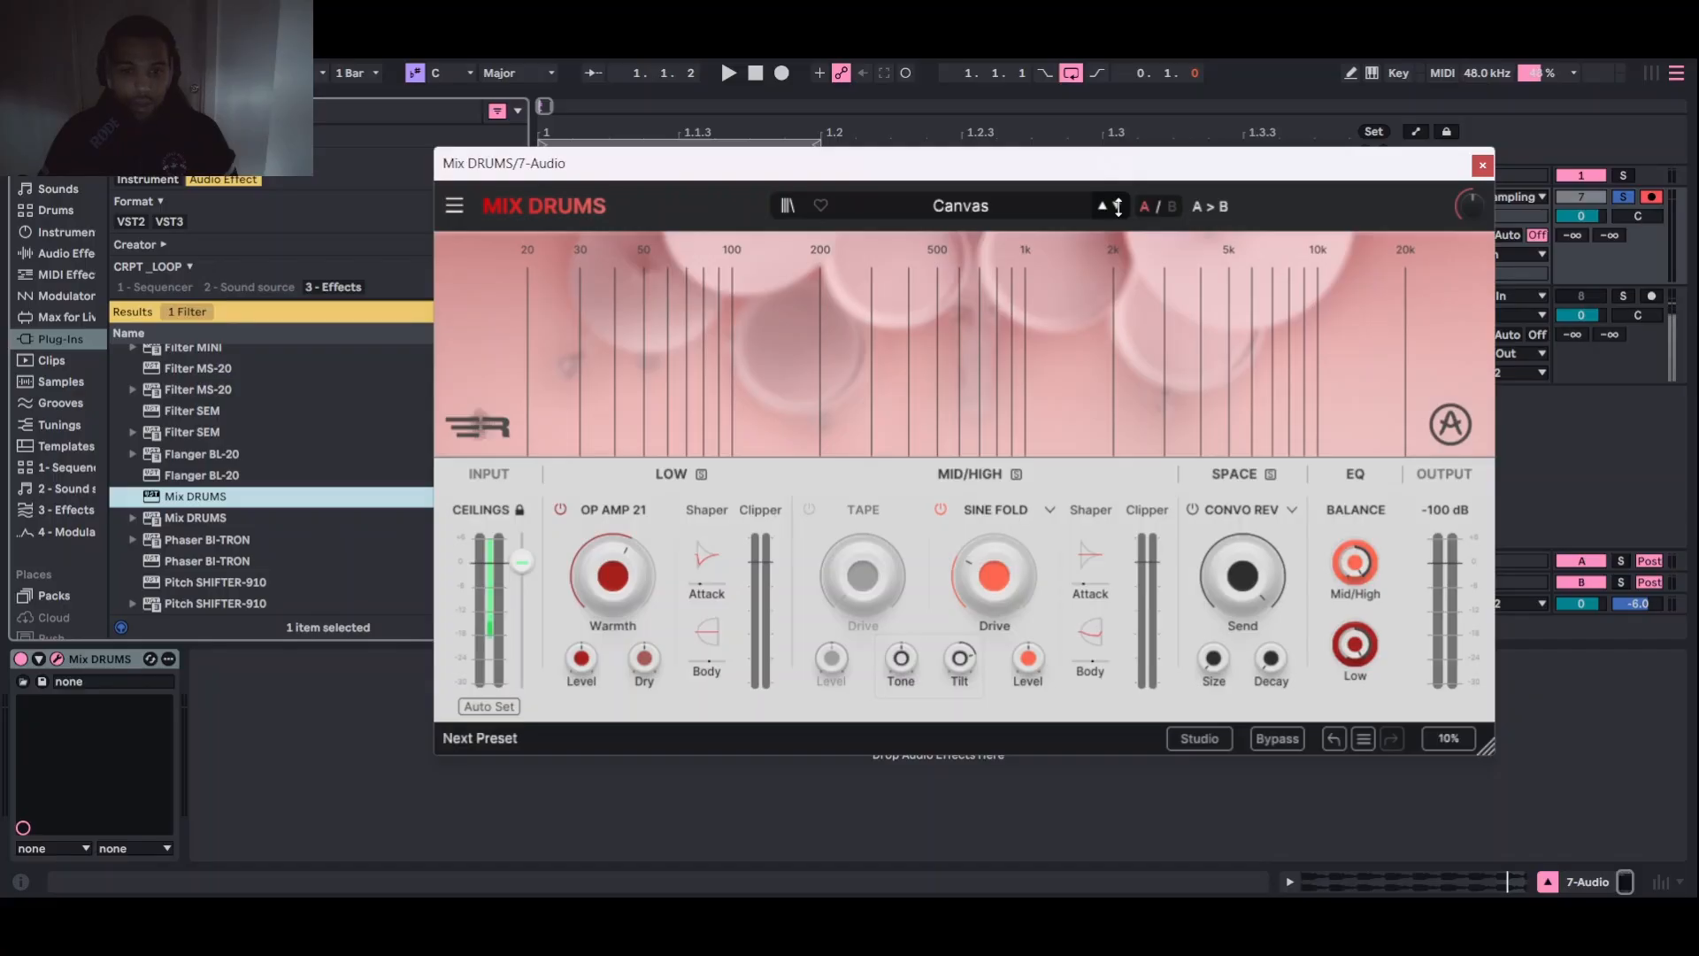
{"action": "left_click", "coordinate": [1117, 207]}
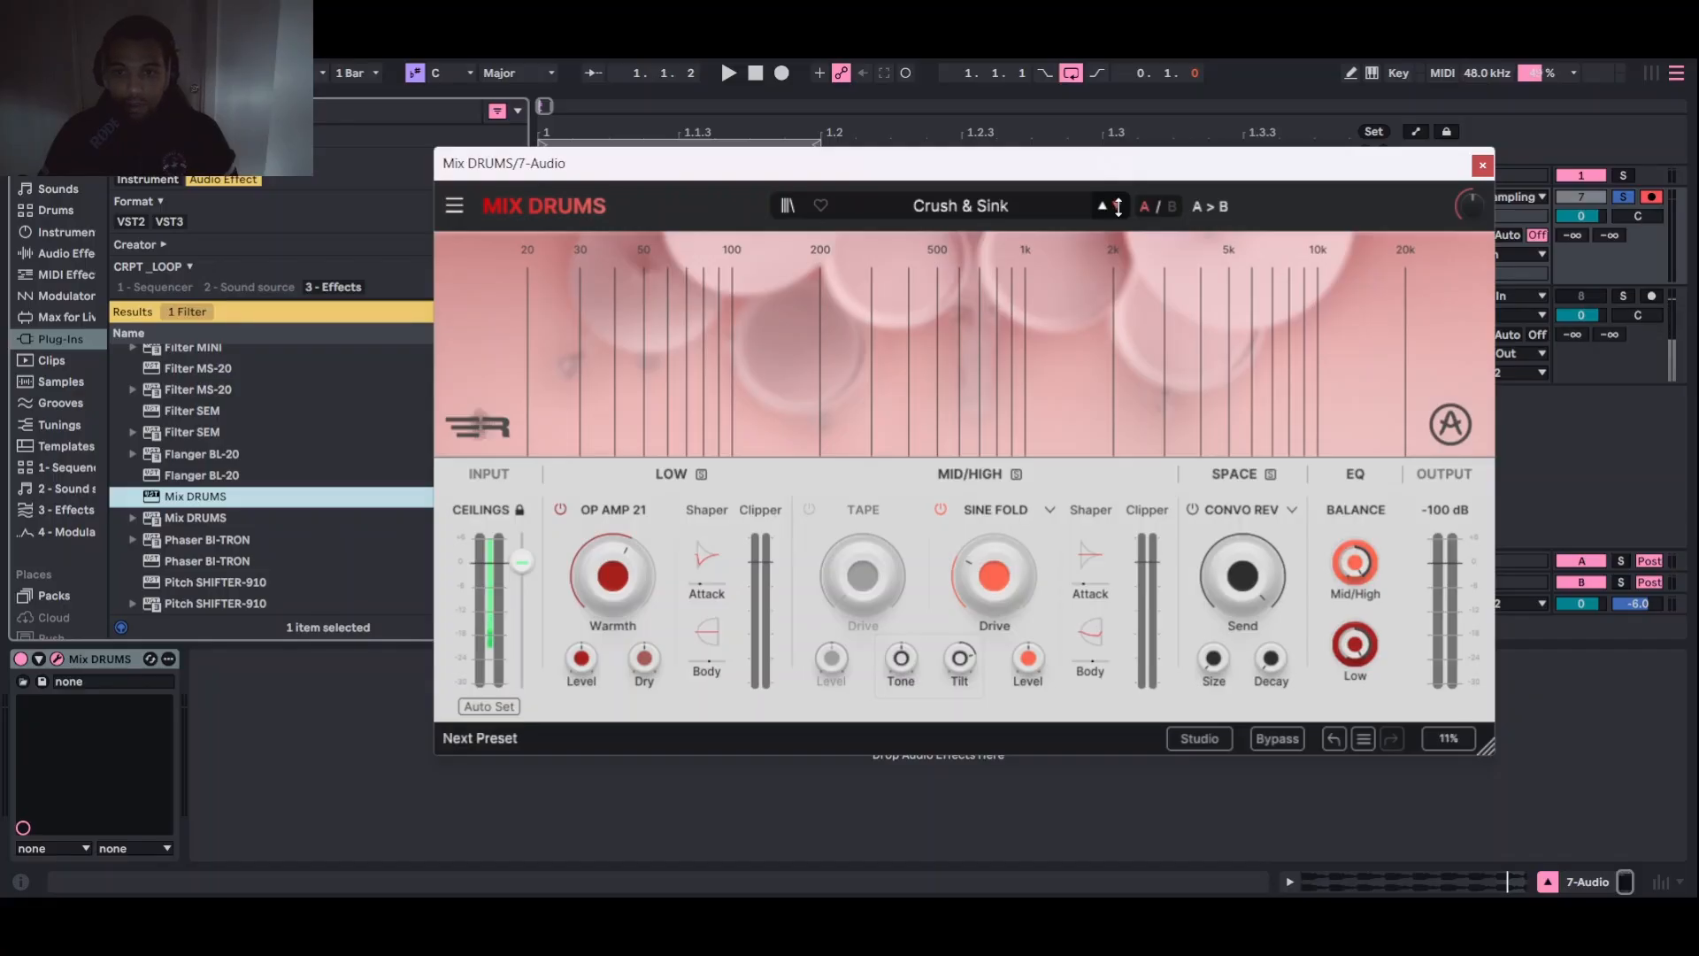
{"action": "key", "text": "space"}
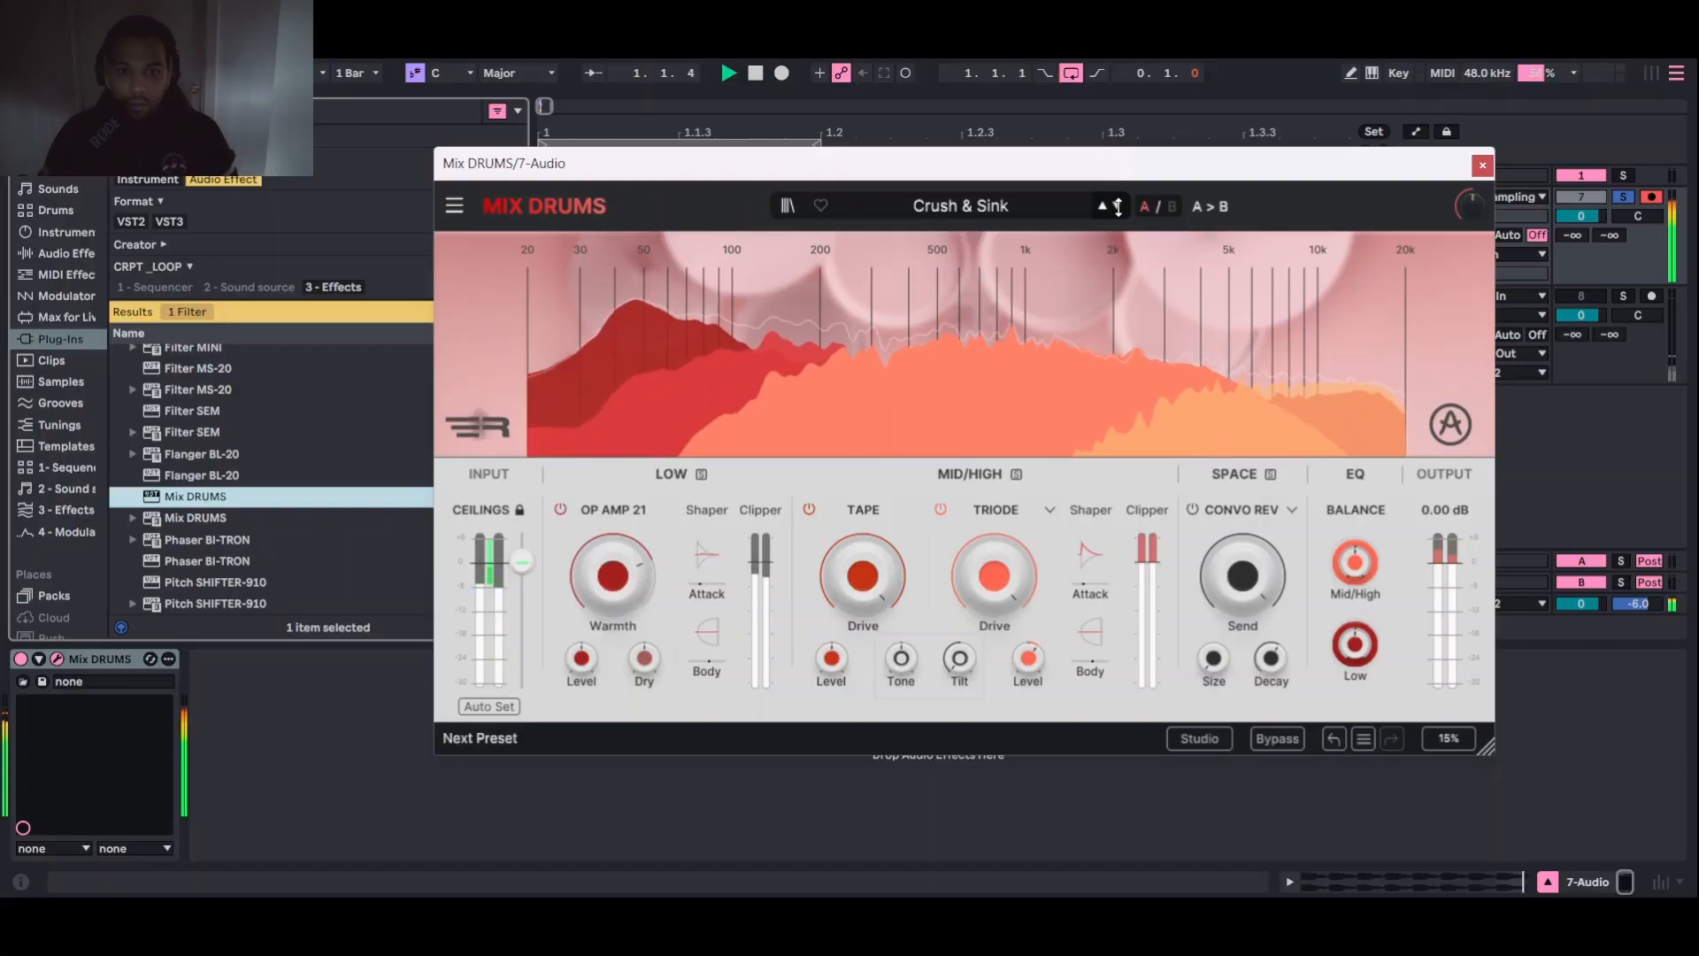
{"action": "key", "text": "space"}
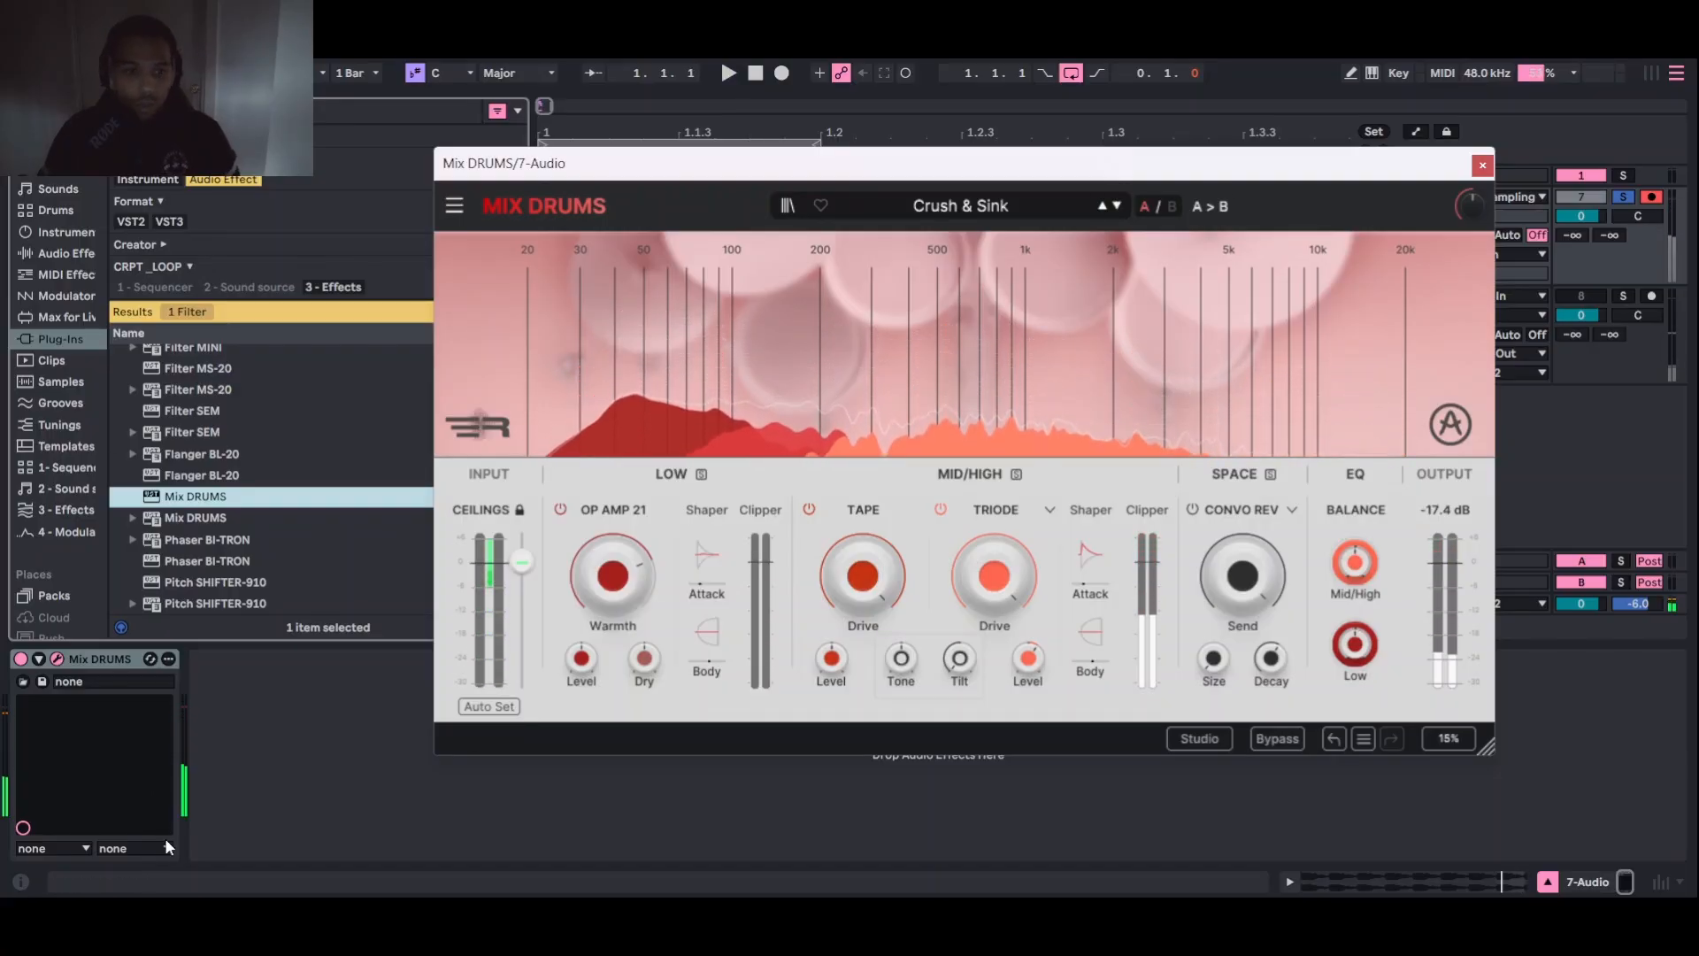
Group Mix DRUMS into an Audio Effect Rack and add an empty parallel chain beneath it
{"action": "left_click", "coordinate": [108, 653]}
{"action": "key", "text": "ctrl+g"}
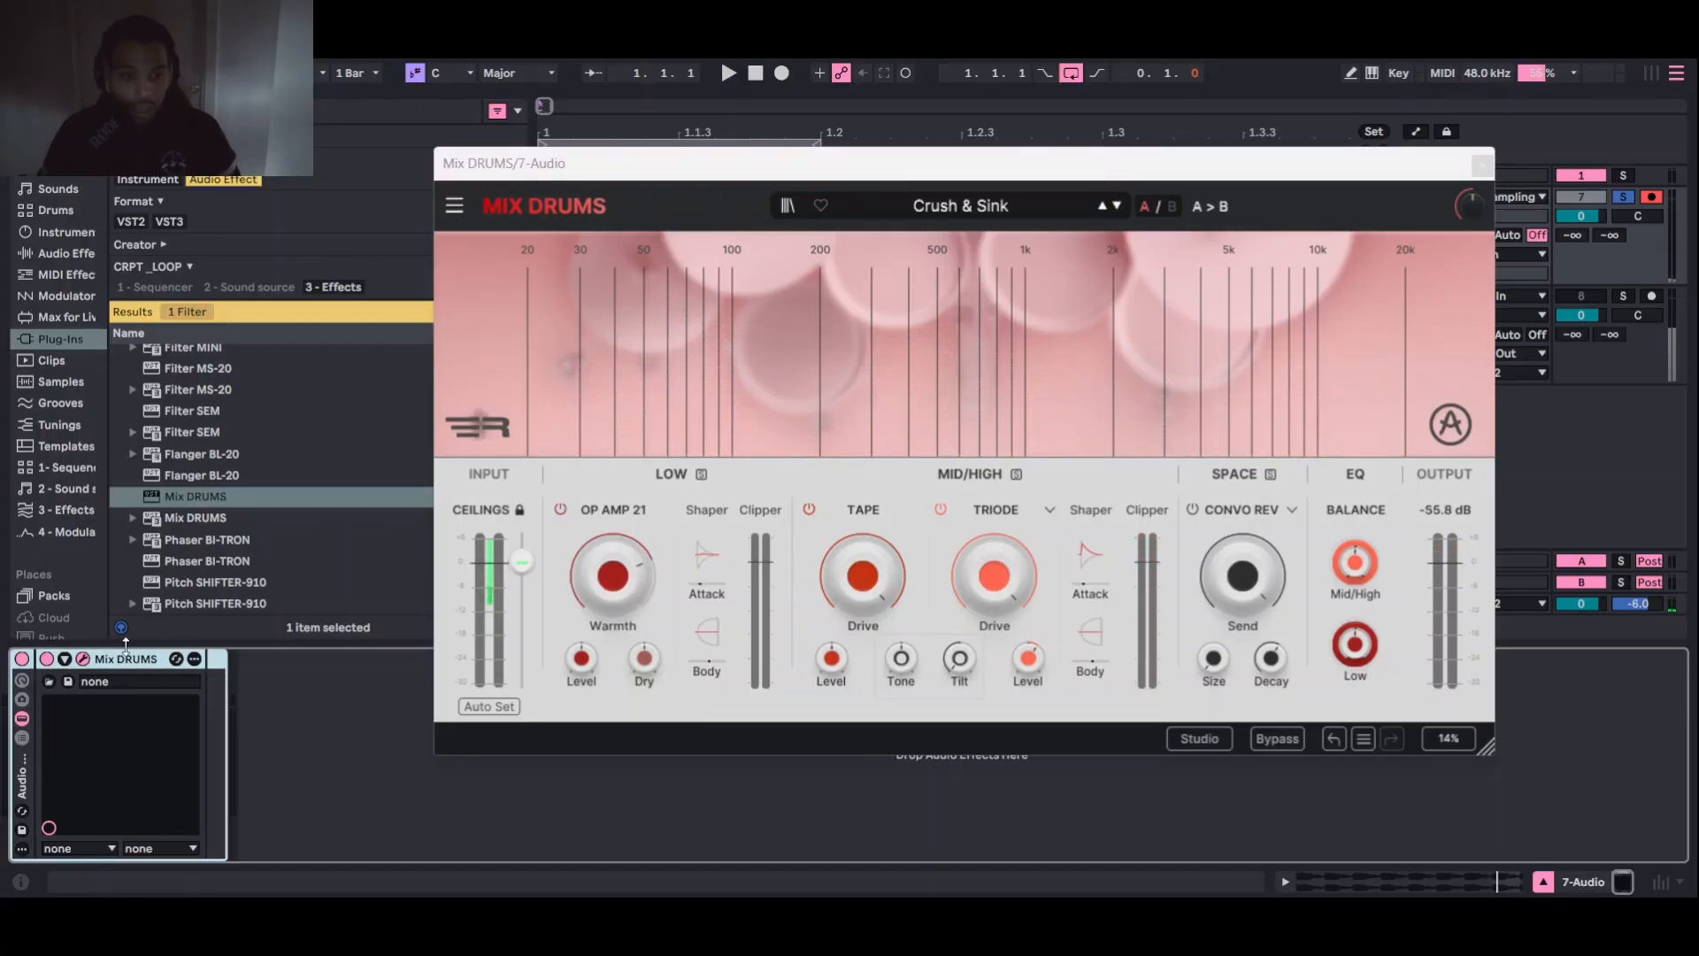
{"action": "left_click", "coordinate": [23, 738]}
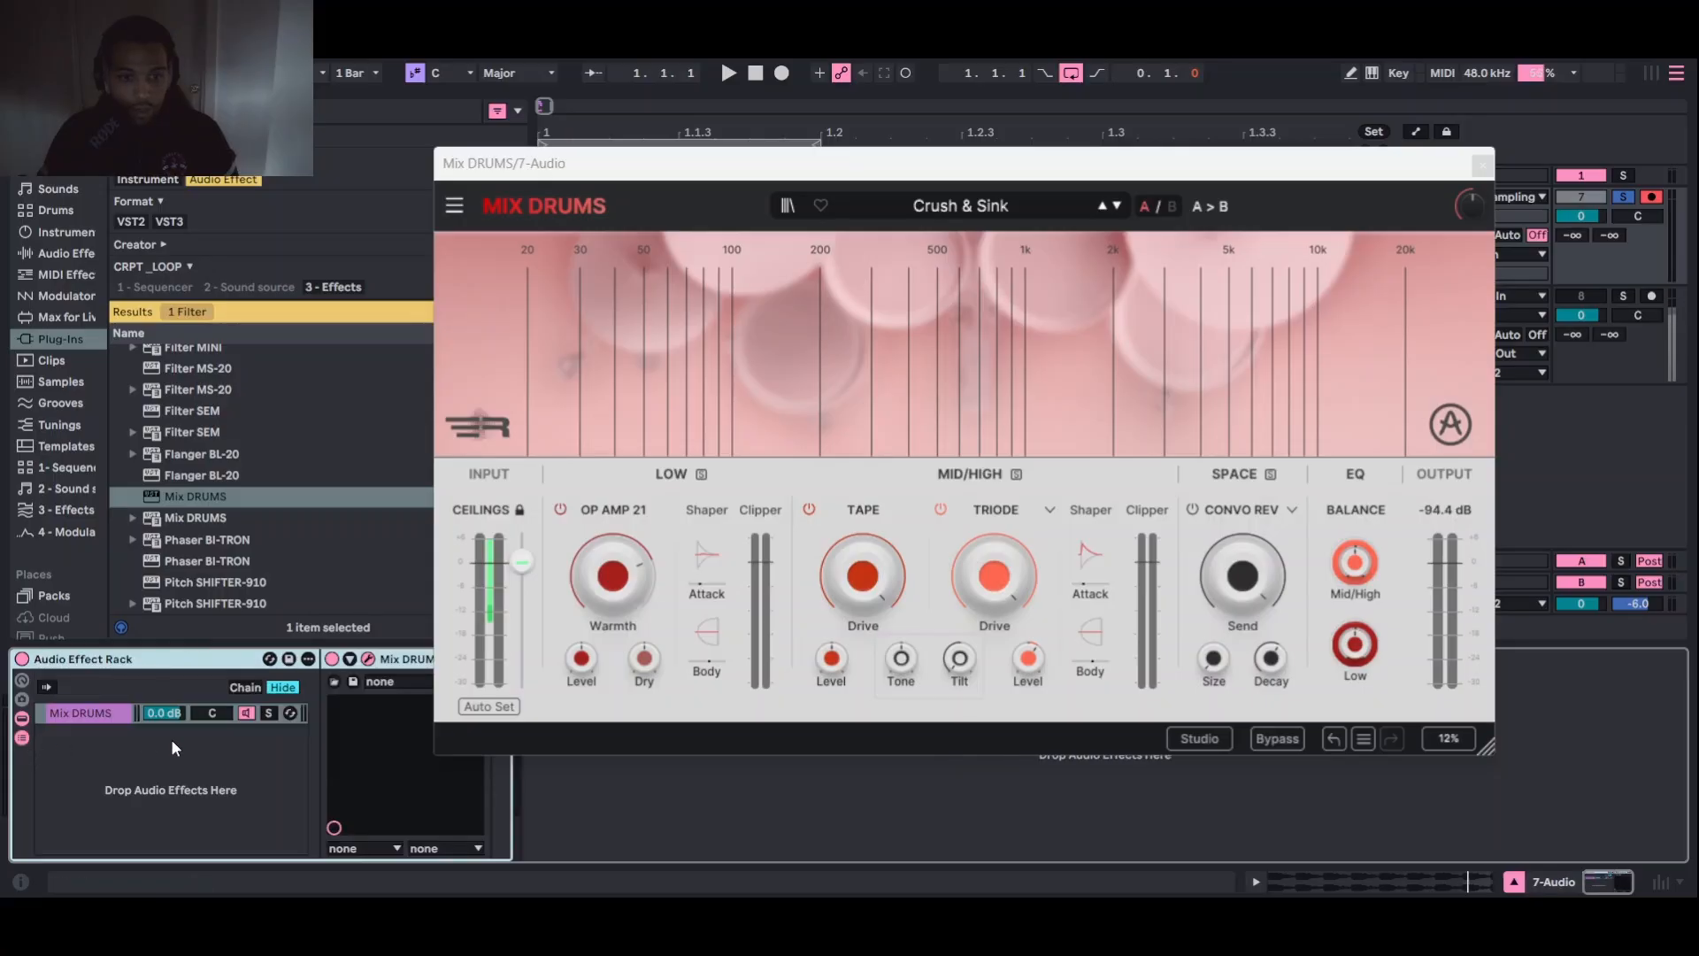
{"action": "left_click", "coordinate": [124, 752]}
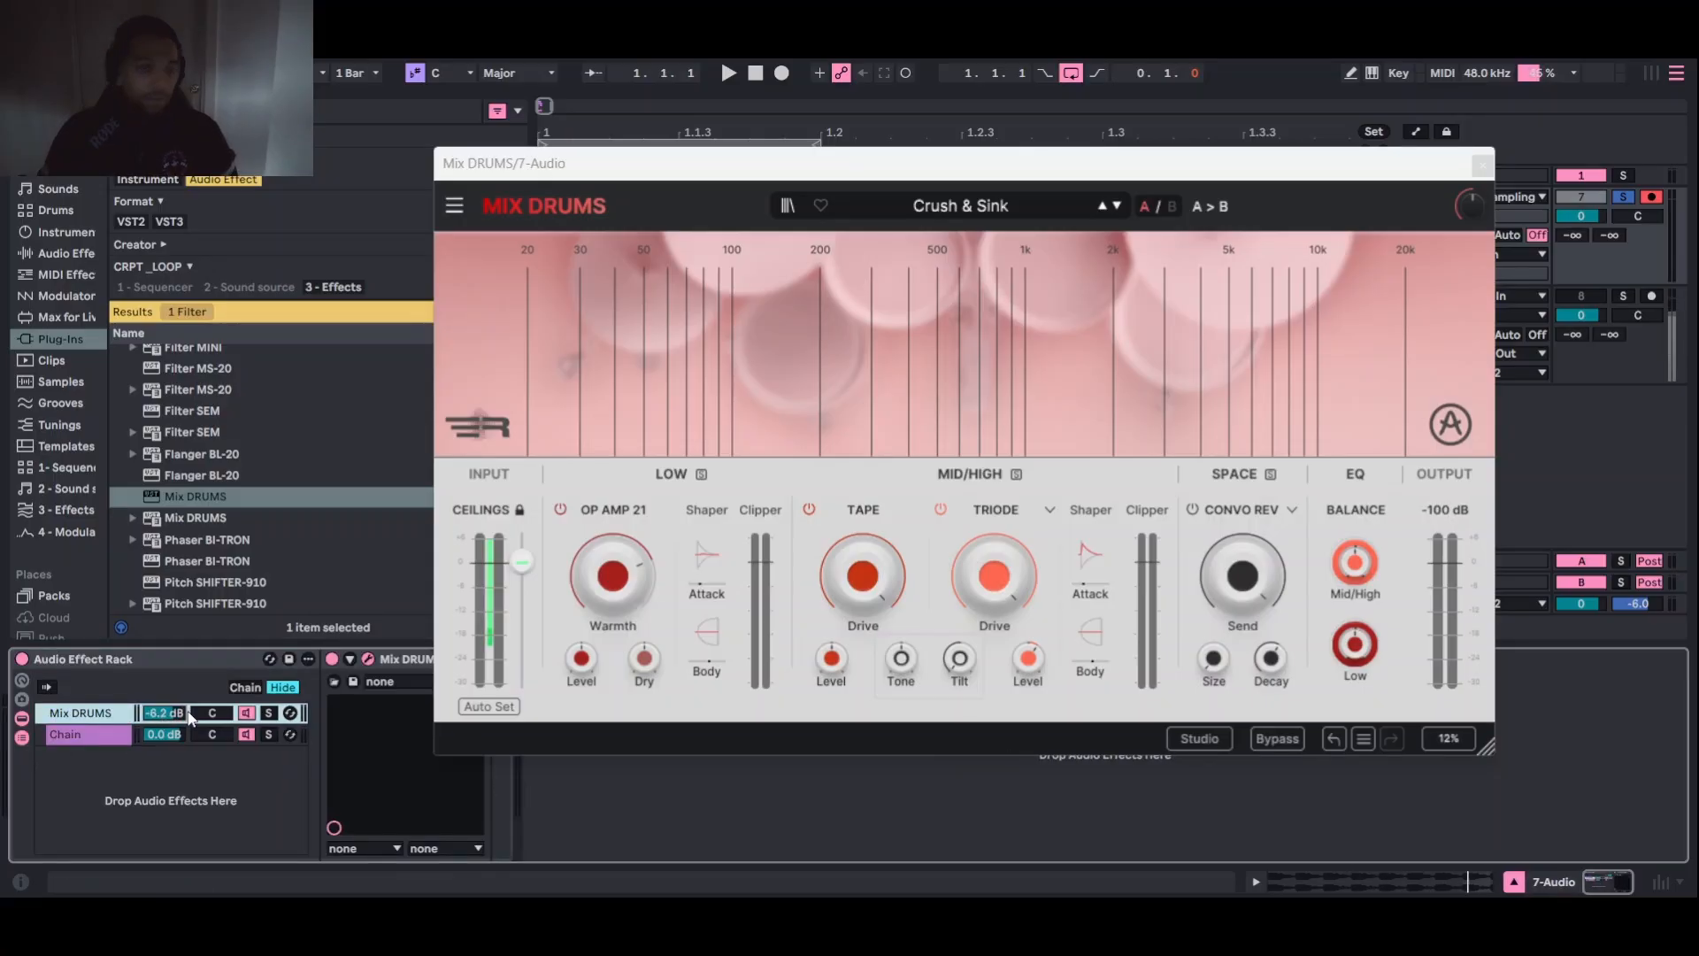
Compare the Canvas and Allergen presets during playback and lower the Mix DRUMS chain's volume to -9.0 dB
{"action": "key", "text": "space"}
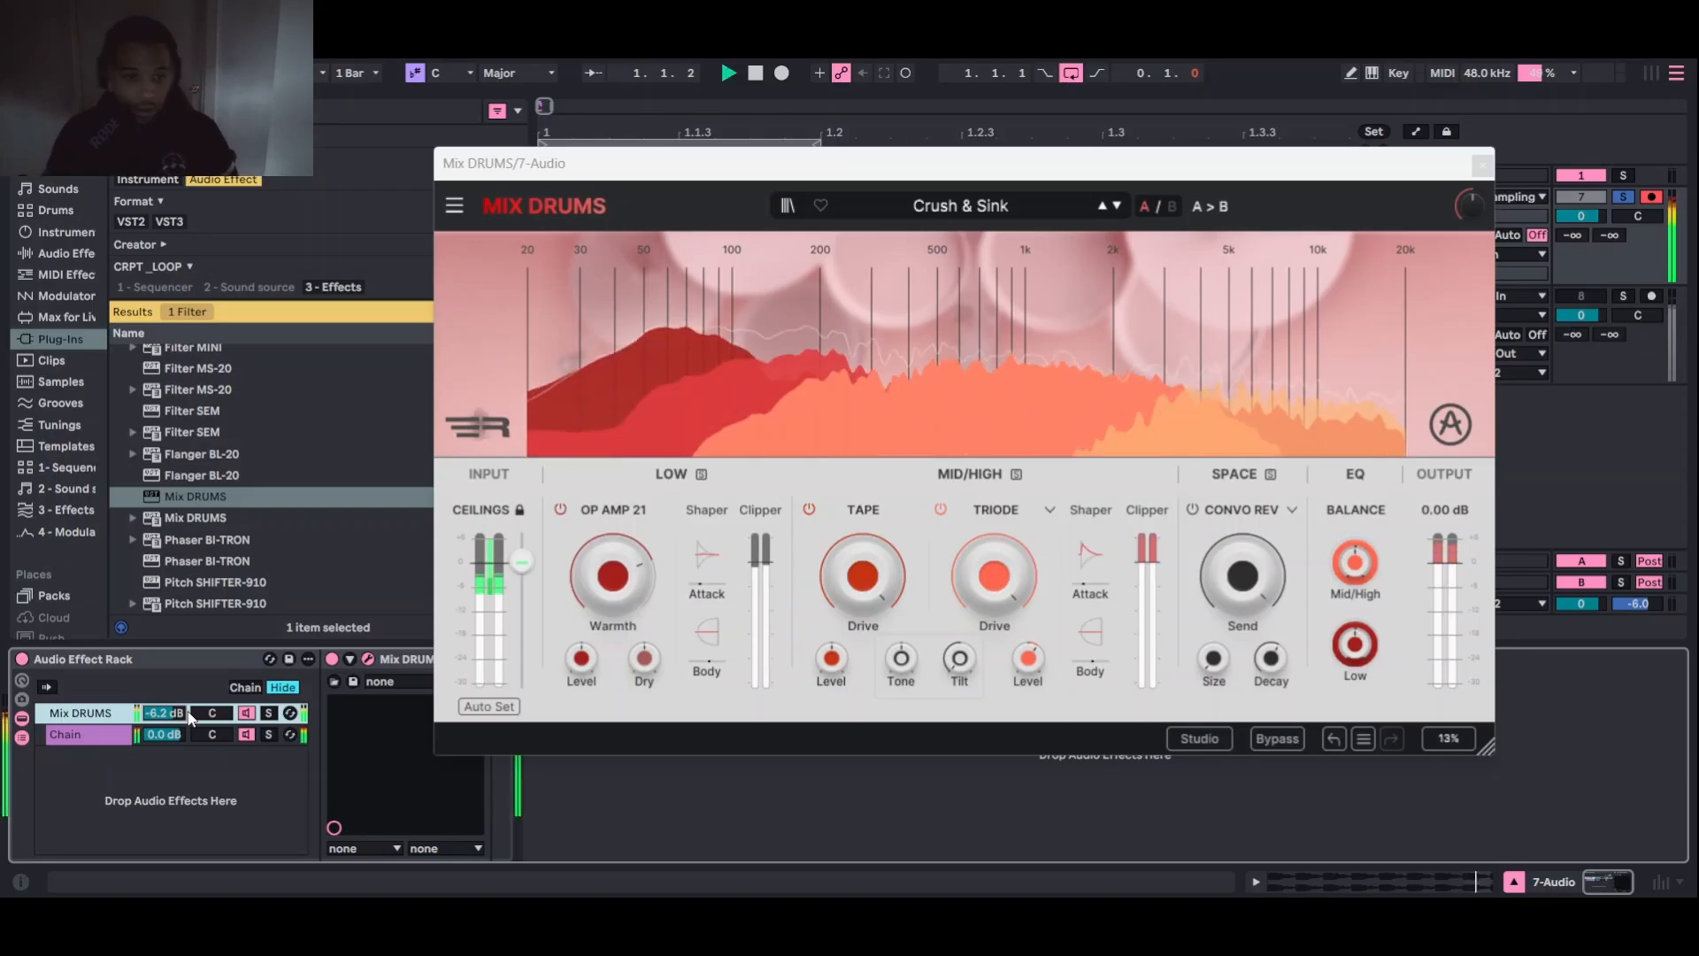
{"action": "left_click_drag", "start_coordinate": [160, 716], "coordinate": [160, 728]}
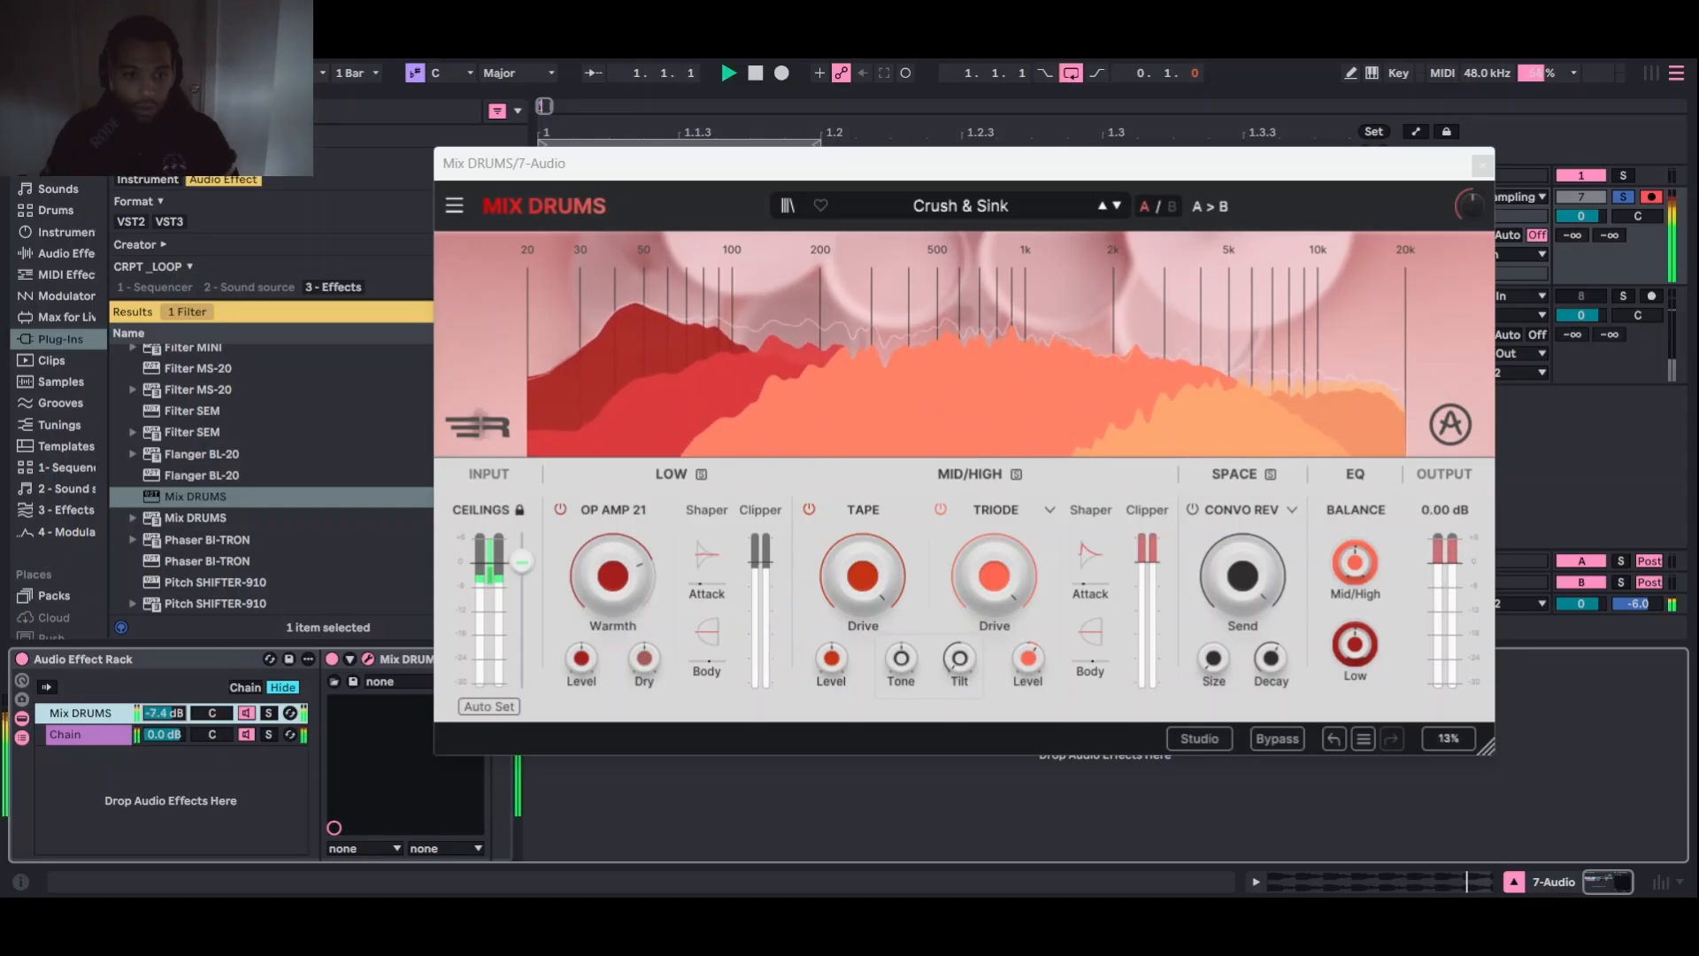
{"action": "left_click", "coordinate": [1103, 207]}
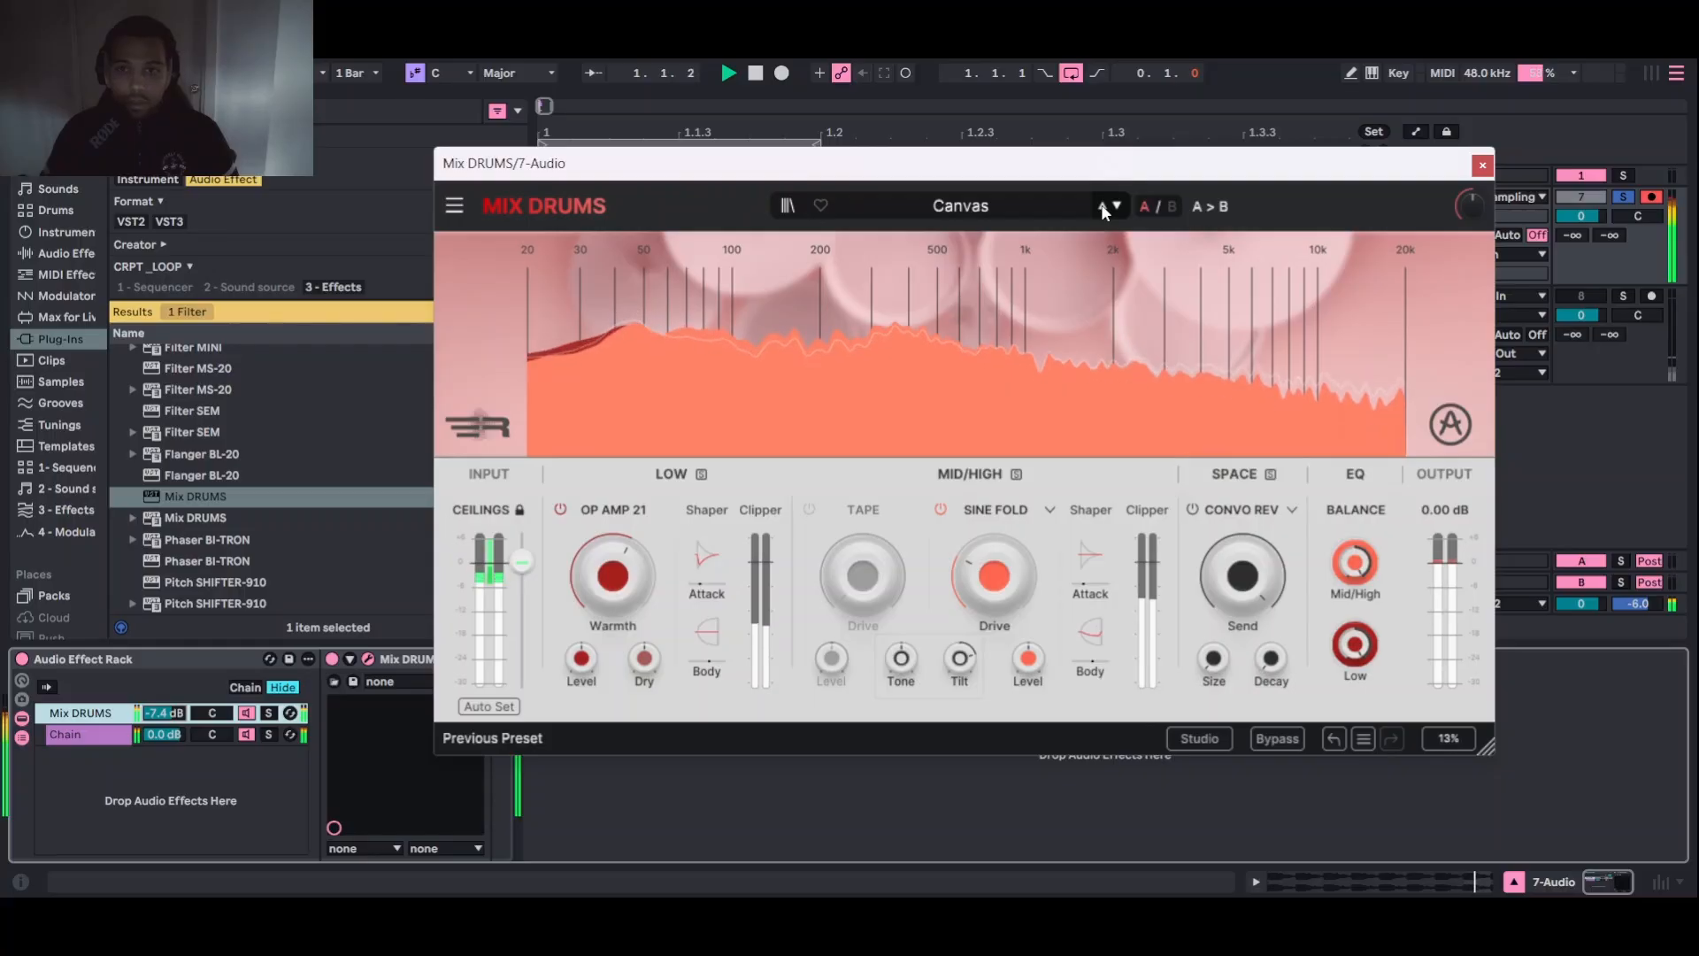
{"action": "left_click", "coordinate": [1105, 207]}
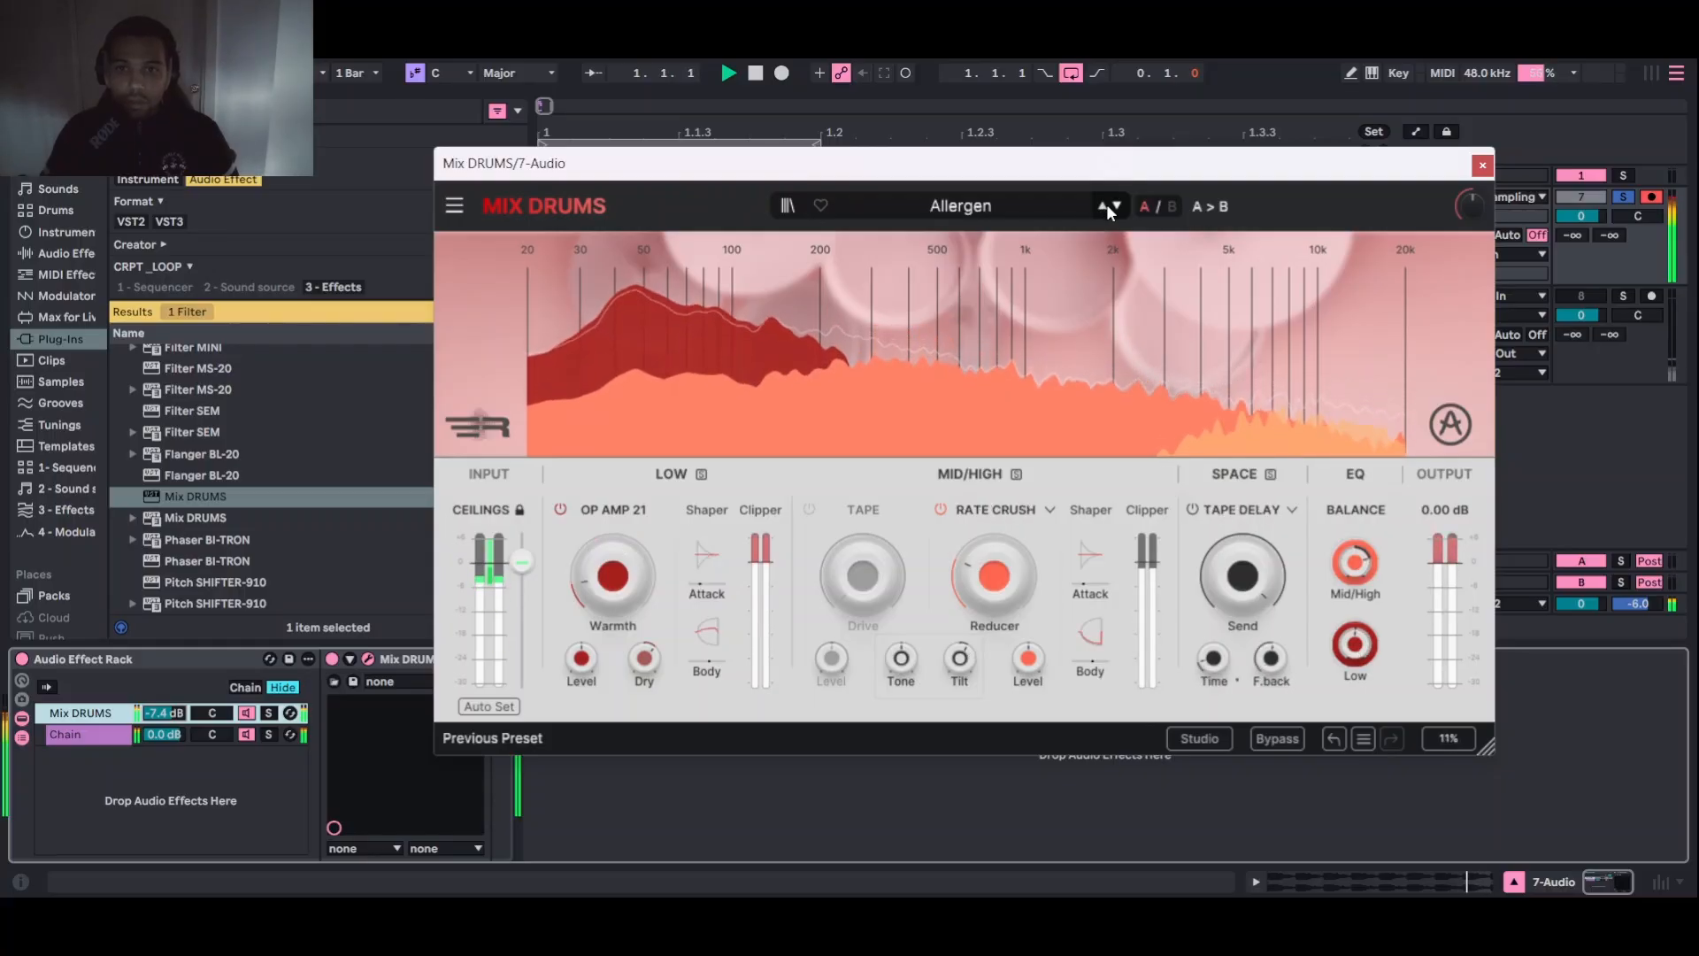
{"action": "left_click_drag", "start_coordinate": [163, 713], "coordinate": [162, 728]}
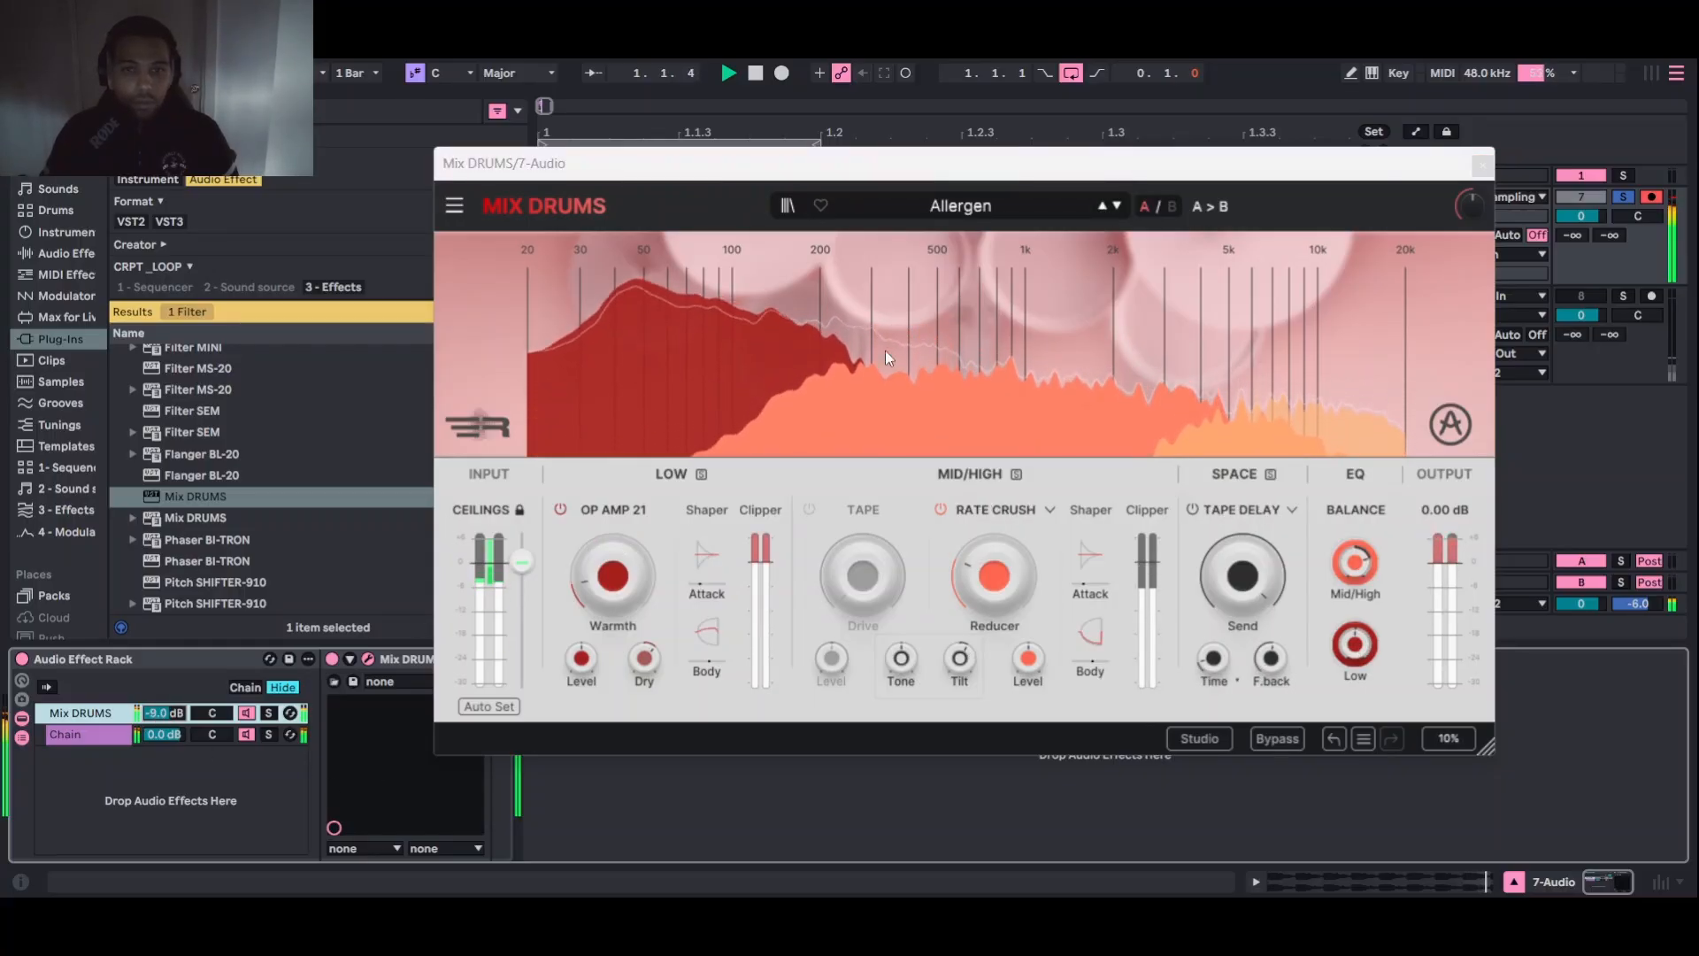
Audition the following Creative Drums presets up to Drums To Weird Perc, stop playback and close the plug-in window
{"action": "left_click", "coordinate": [1117, 207]}
{"action": "left_click", "coordinate": [1117, 207]}
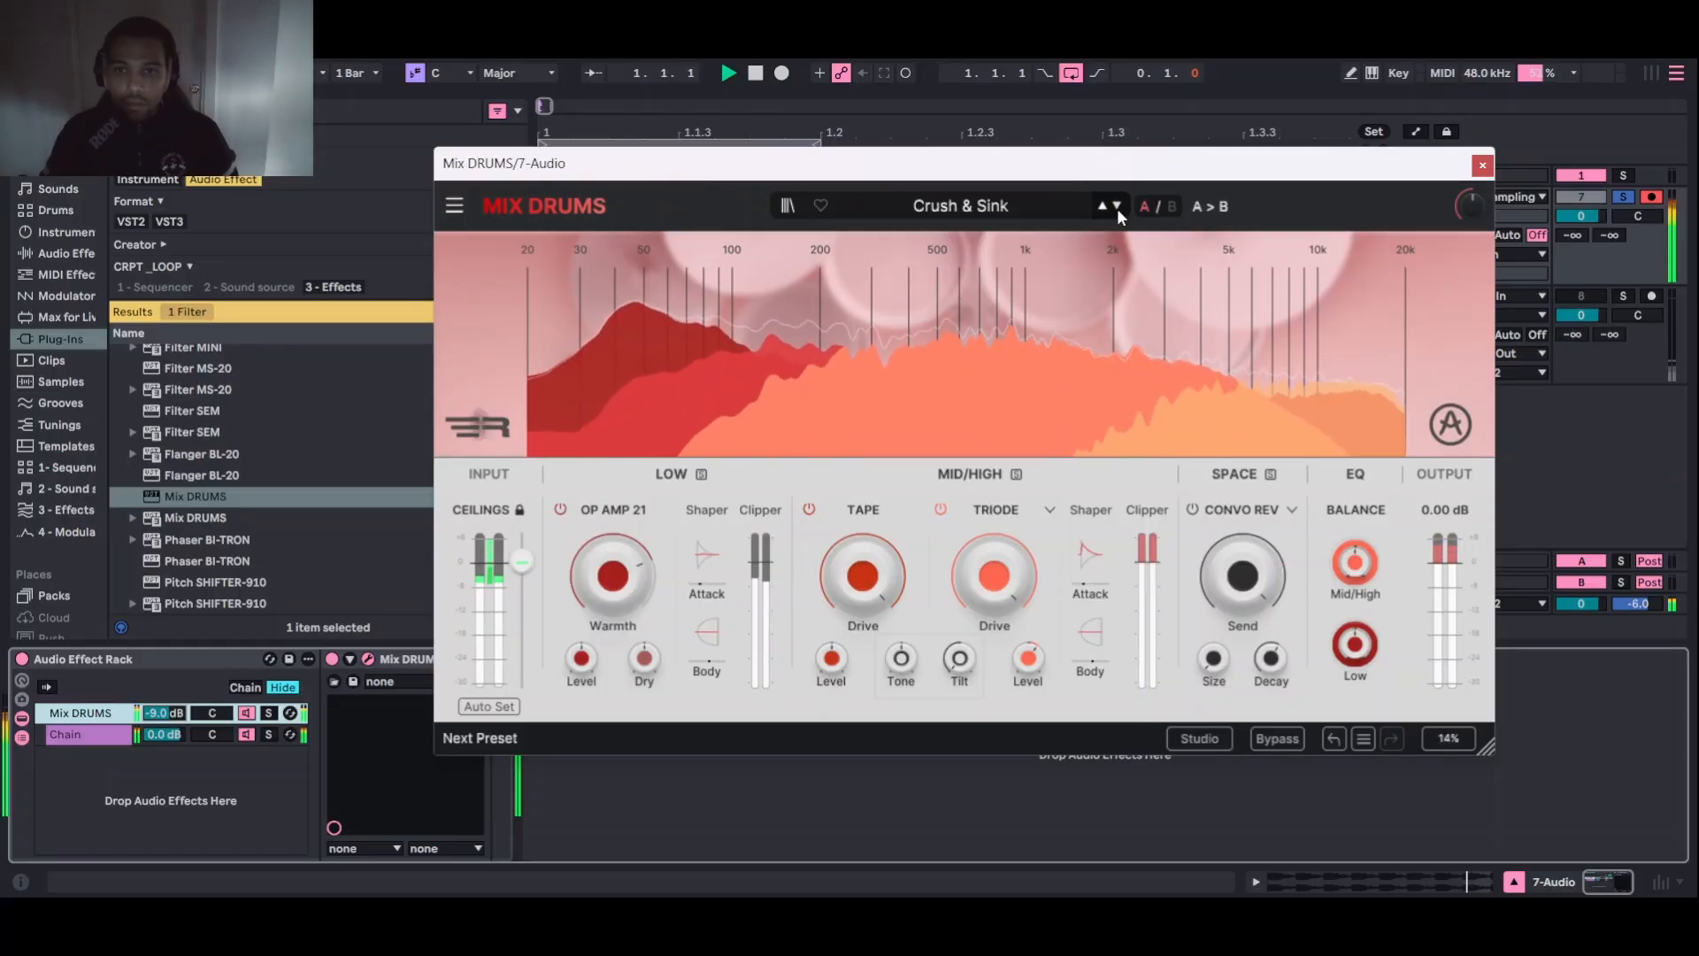
{"action": "left_click", "coordinate": [1117, 207]}
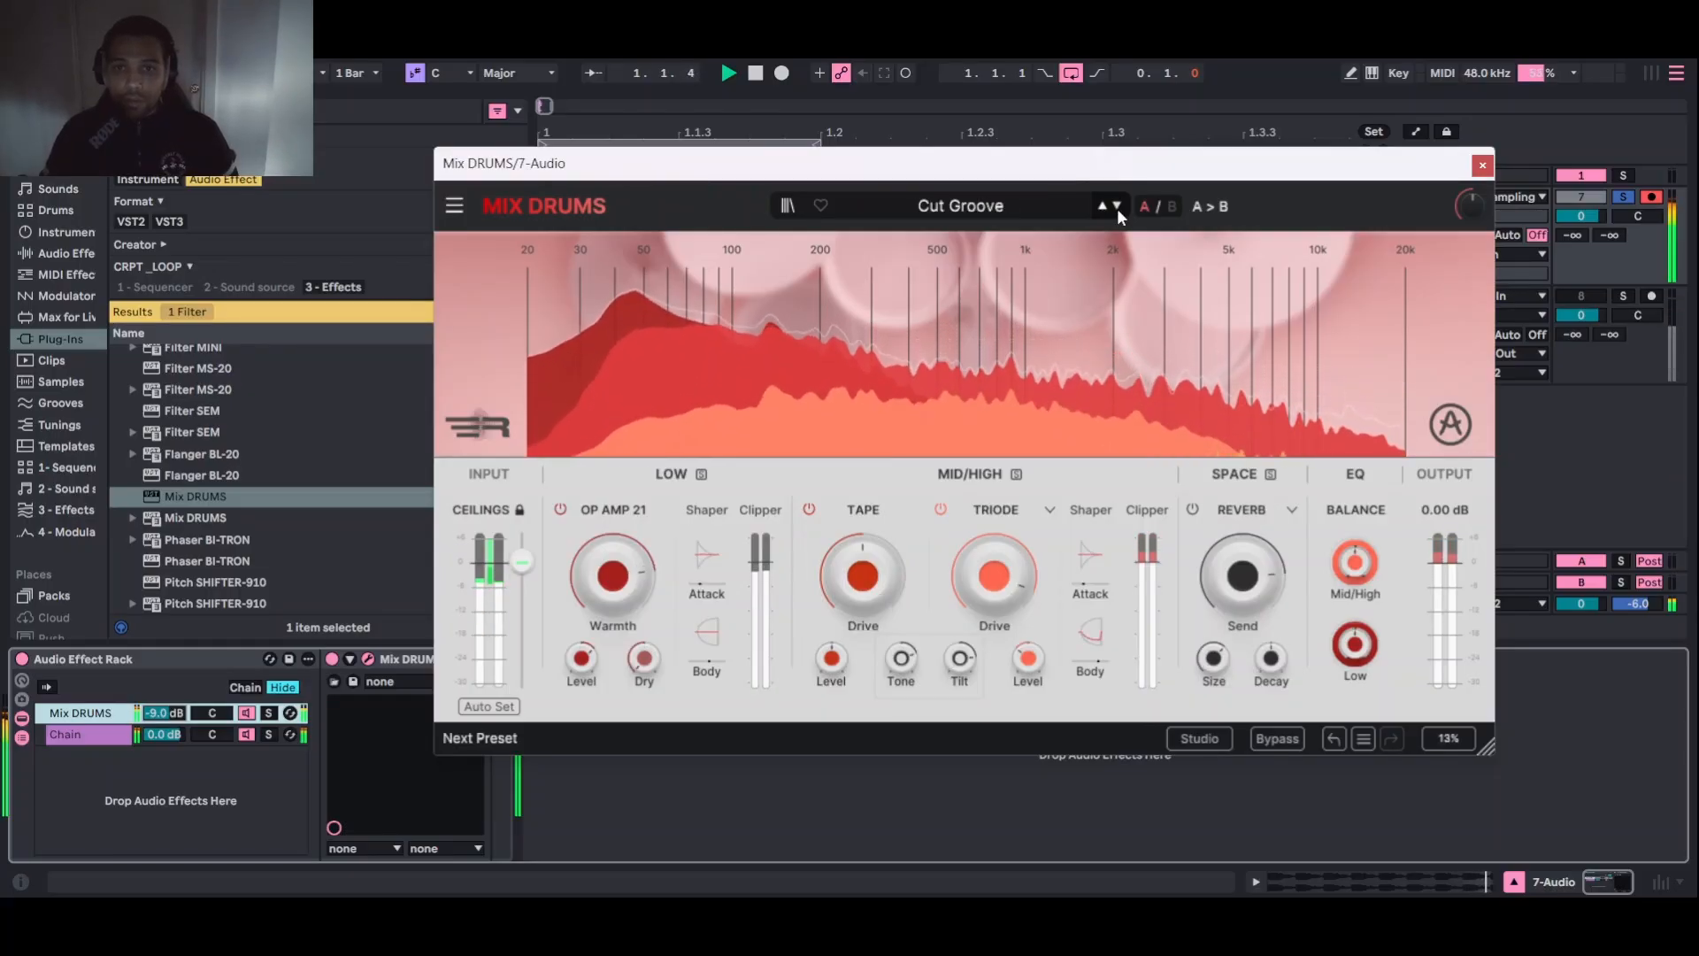
{"action": "left_click", "coordinate": [1117, 207]}
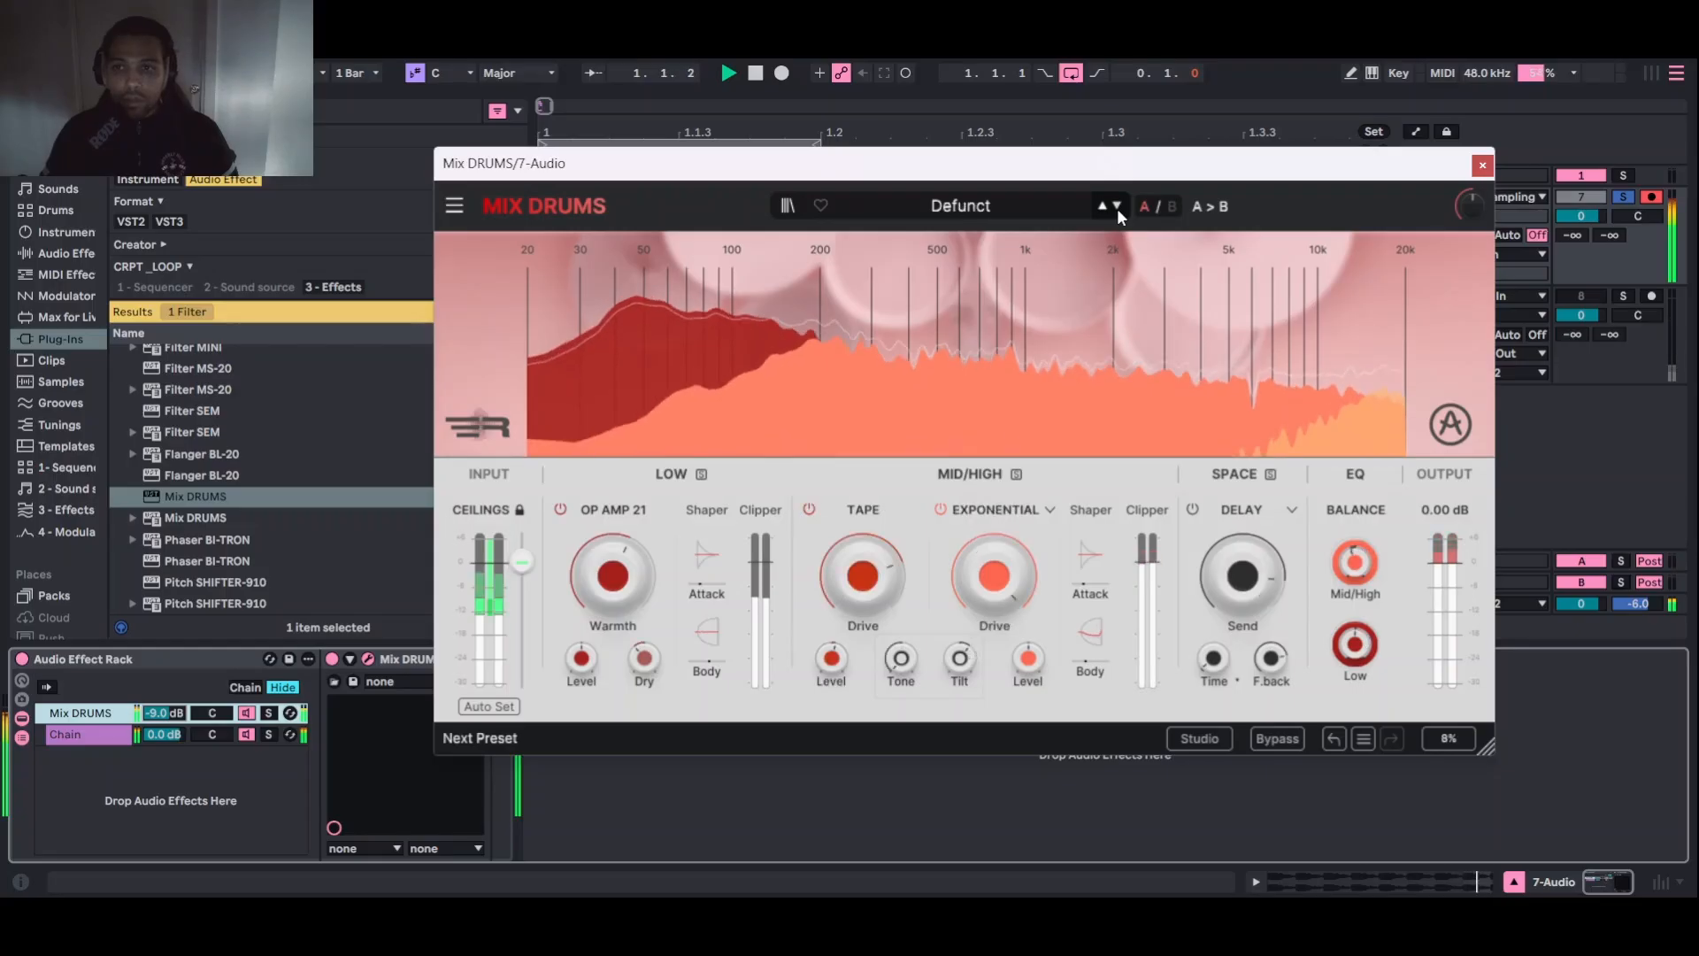
{"action": "left_click", "coordinate": [1116, 207]}
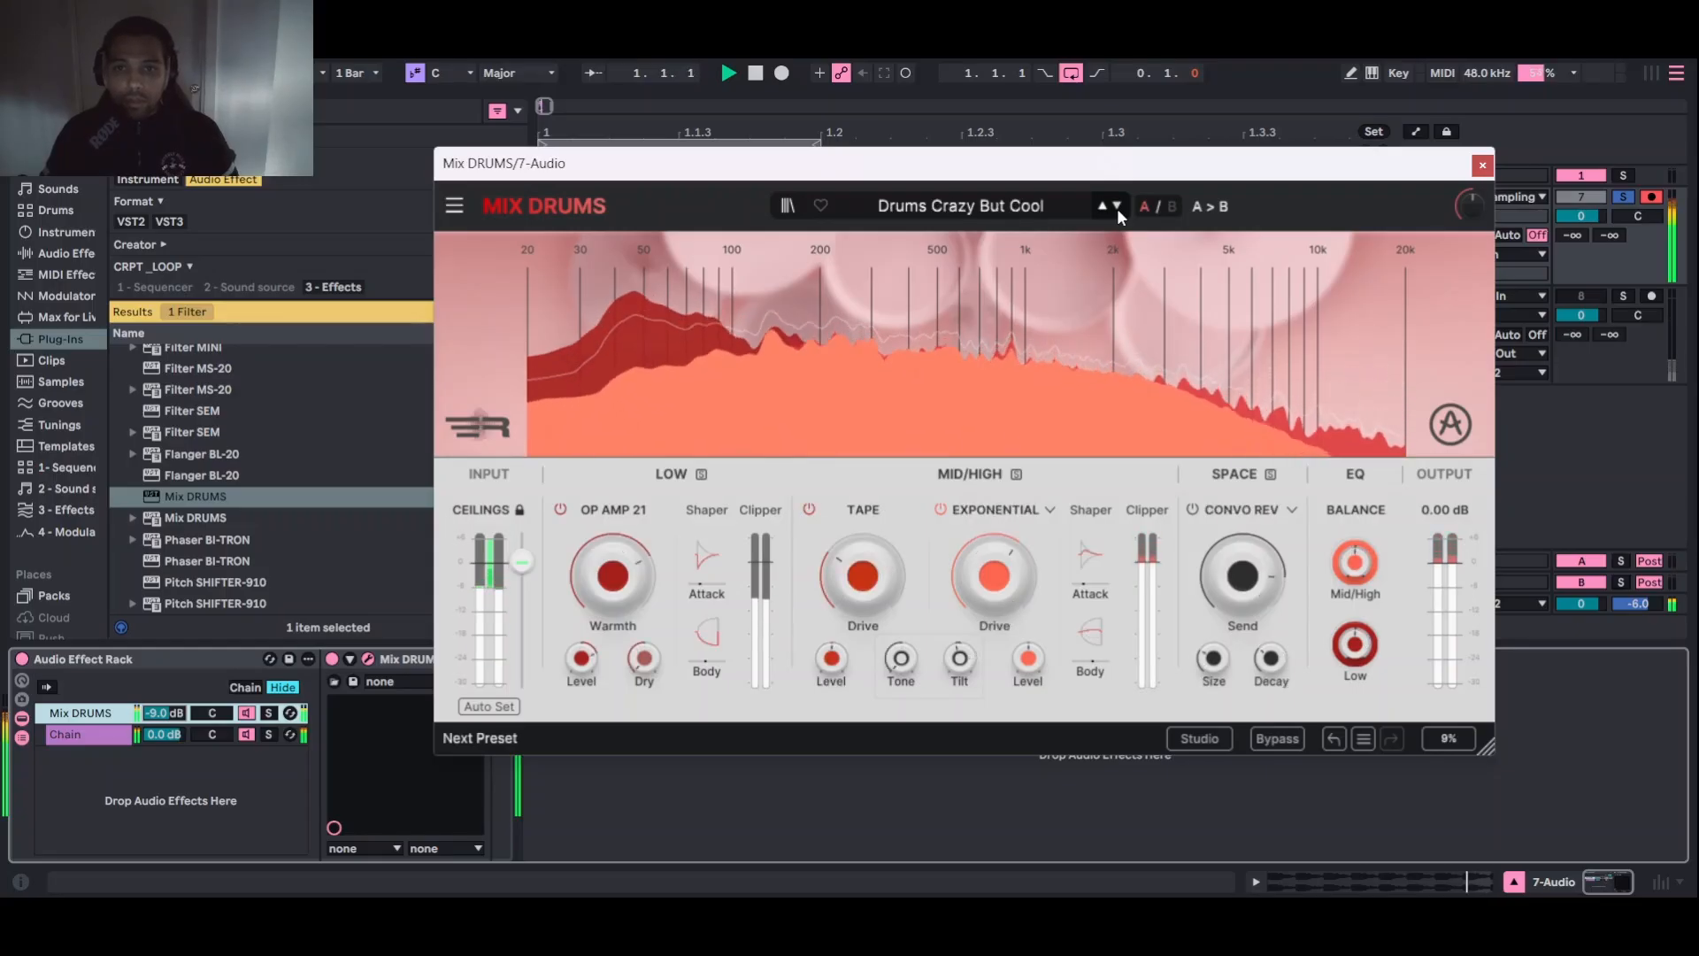
{"action": "left_click", "coordinate": [1117, 207]}
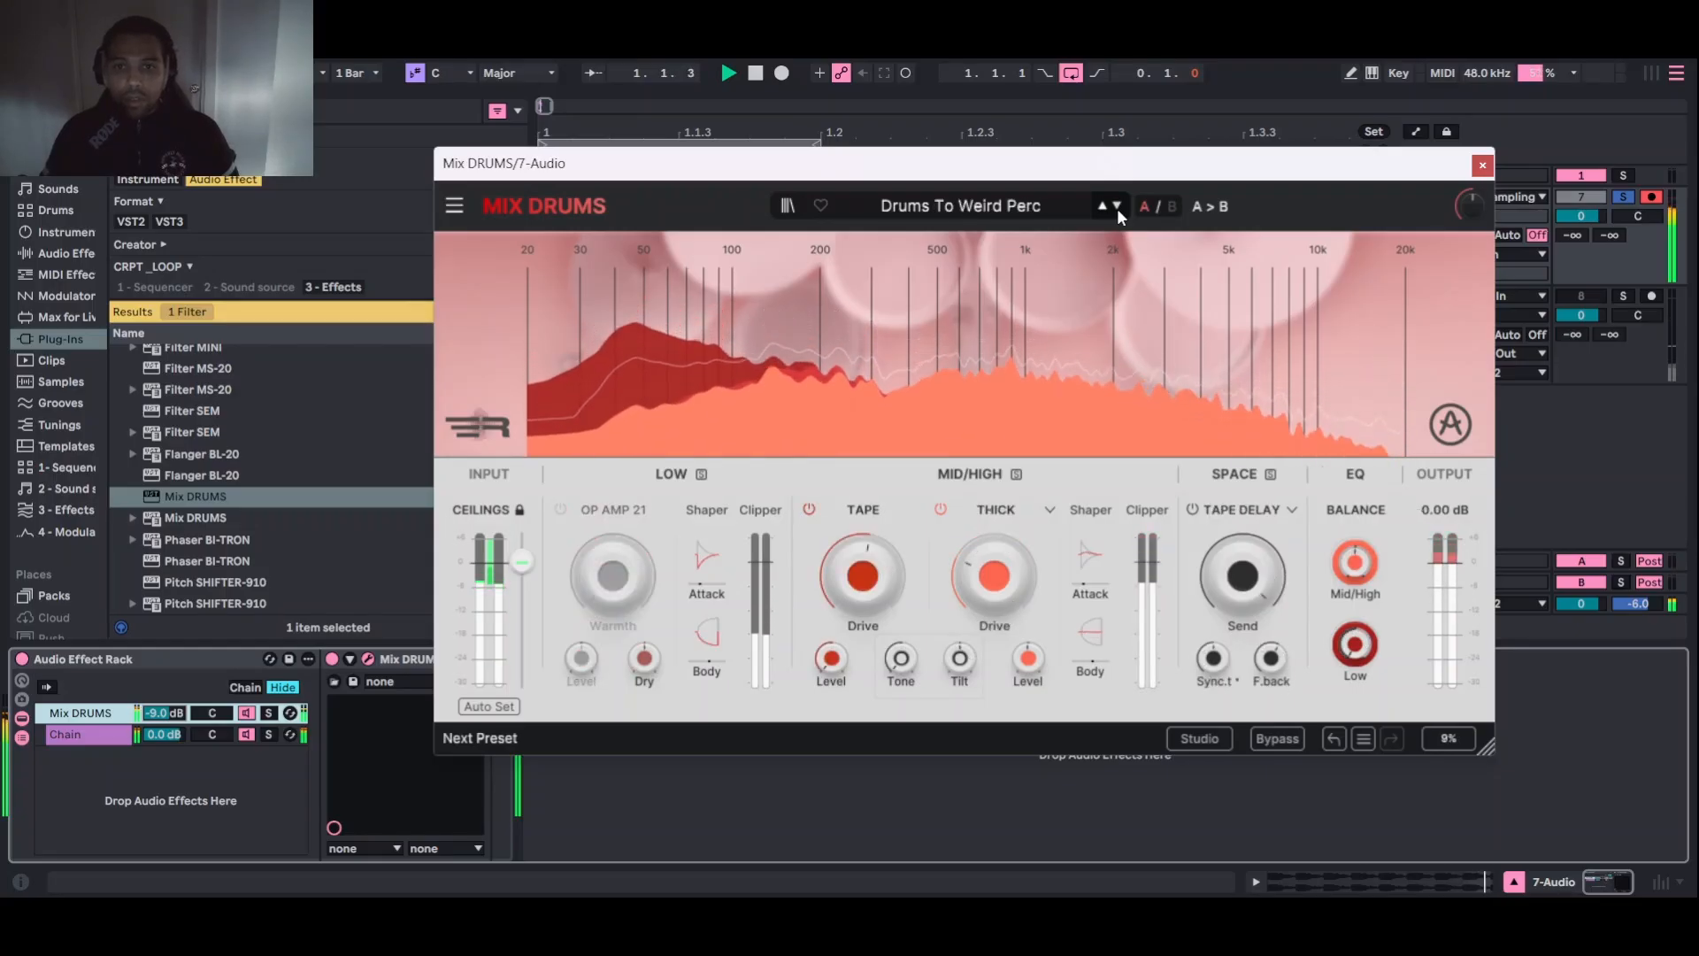
{"action": "key", "text": "space"}
{"action": "left_click", "coordinate": [1482, 165]}
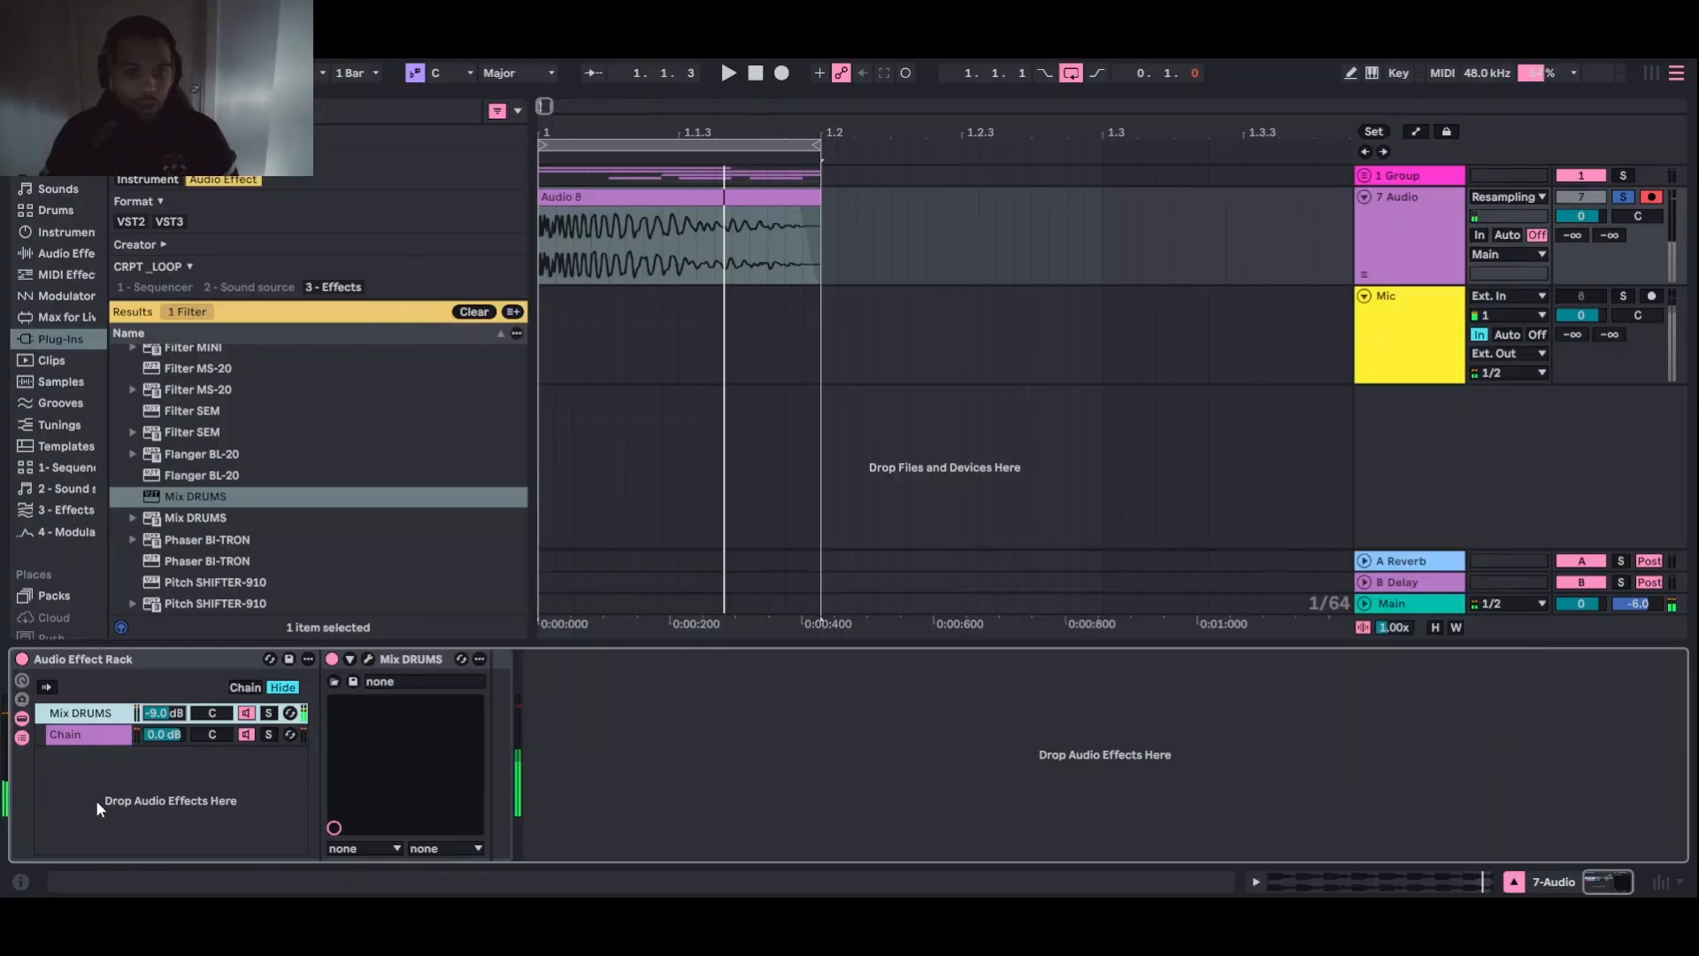
Add an EQ Eight from the audio effects to the Mix DRUMS chain of the rack
{"action": "left_click", "coordinate": [342, 122]}
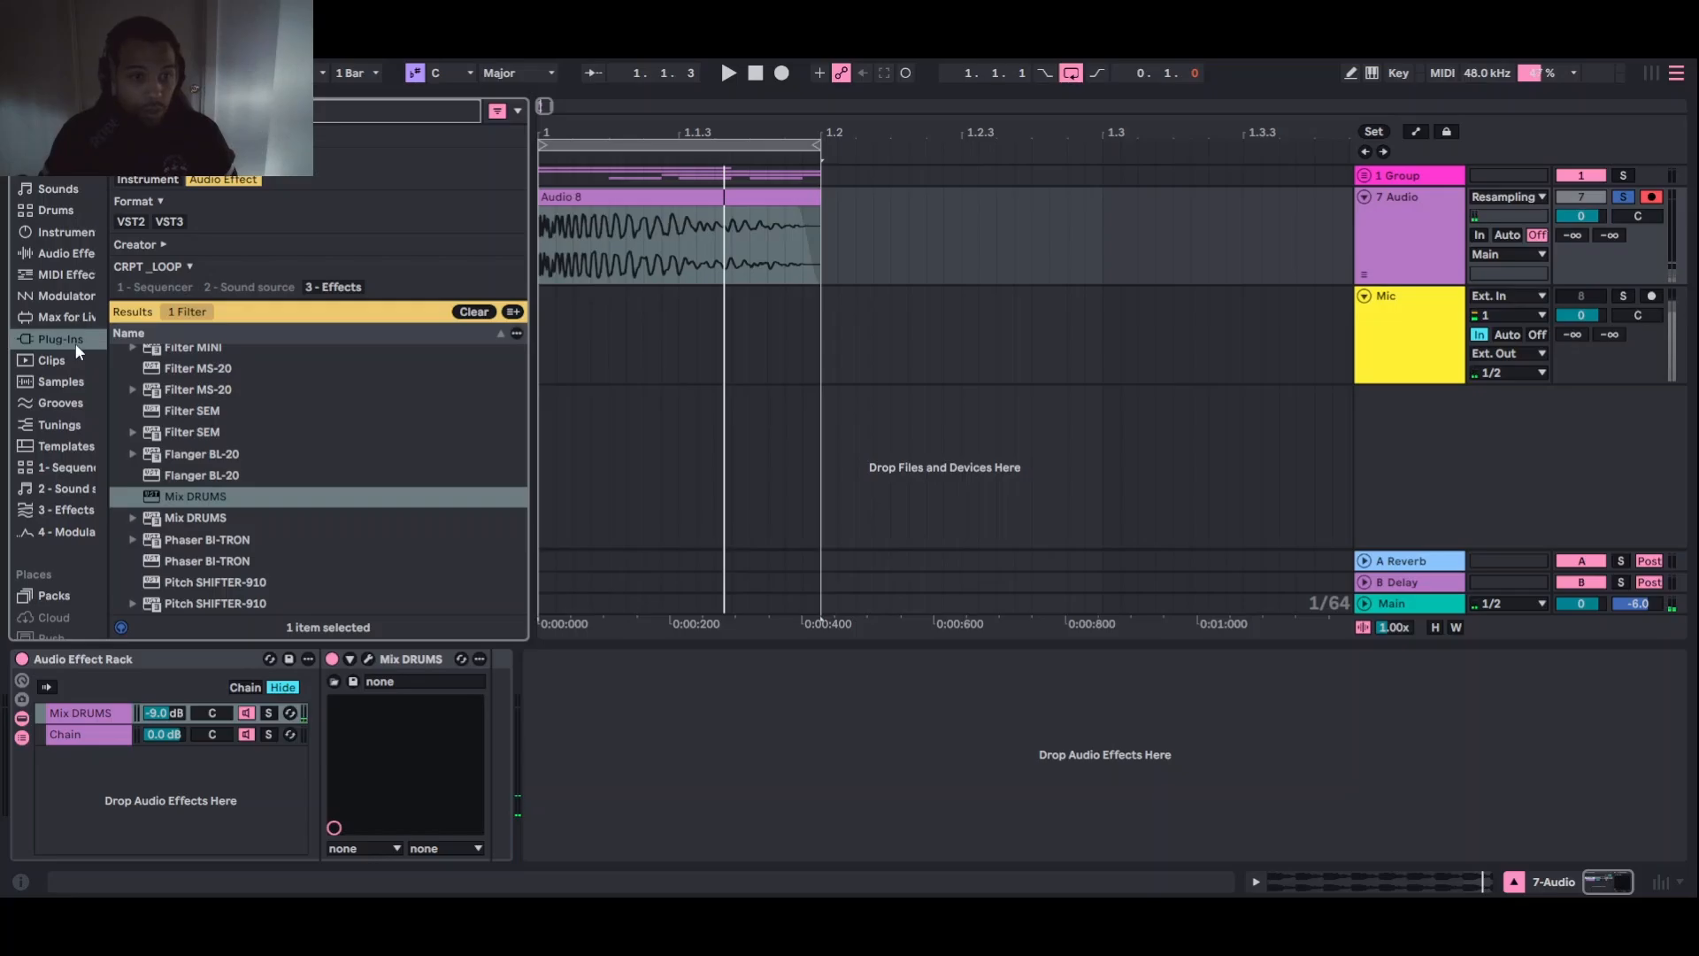
{"action": "scroll", "coordinate": [76, 425], "scroll_direction": "down", "scroll_amount": 2}
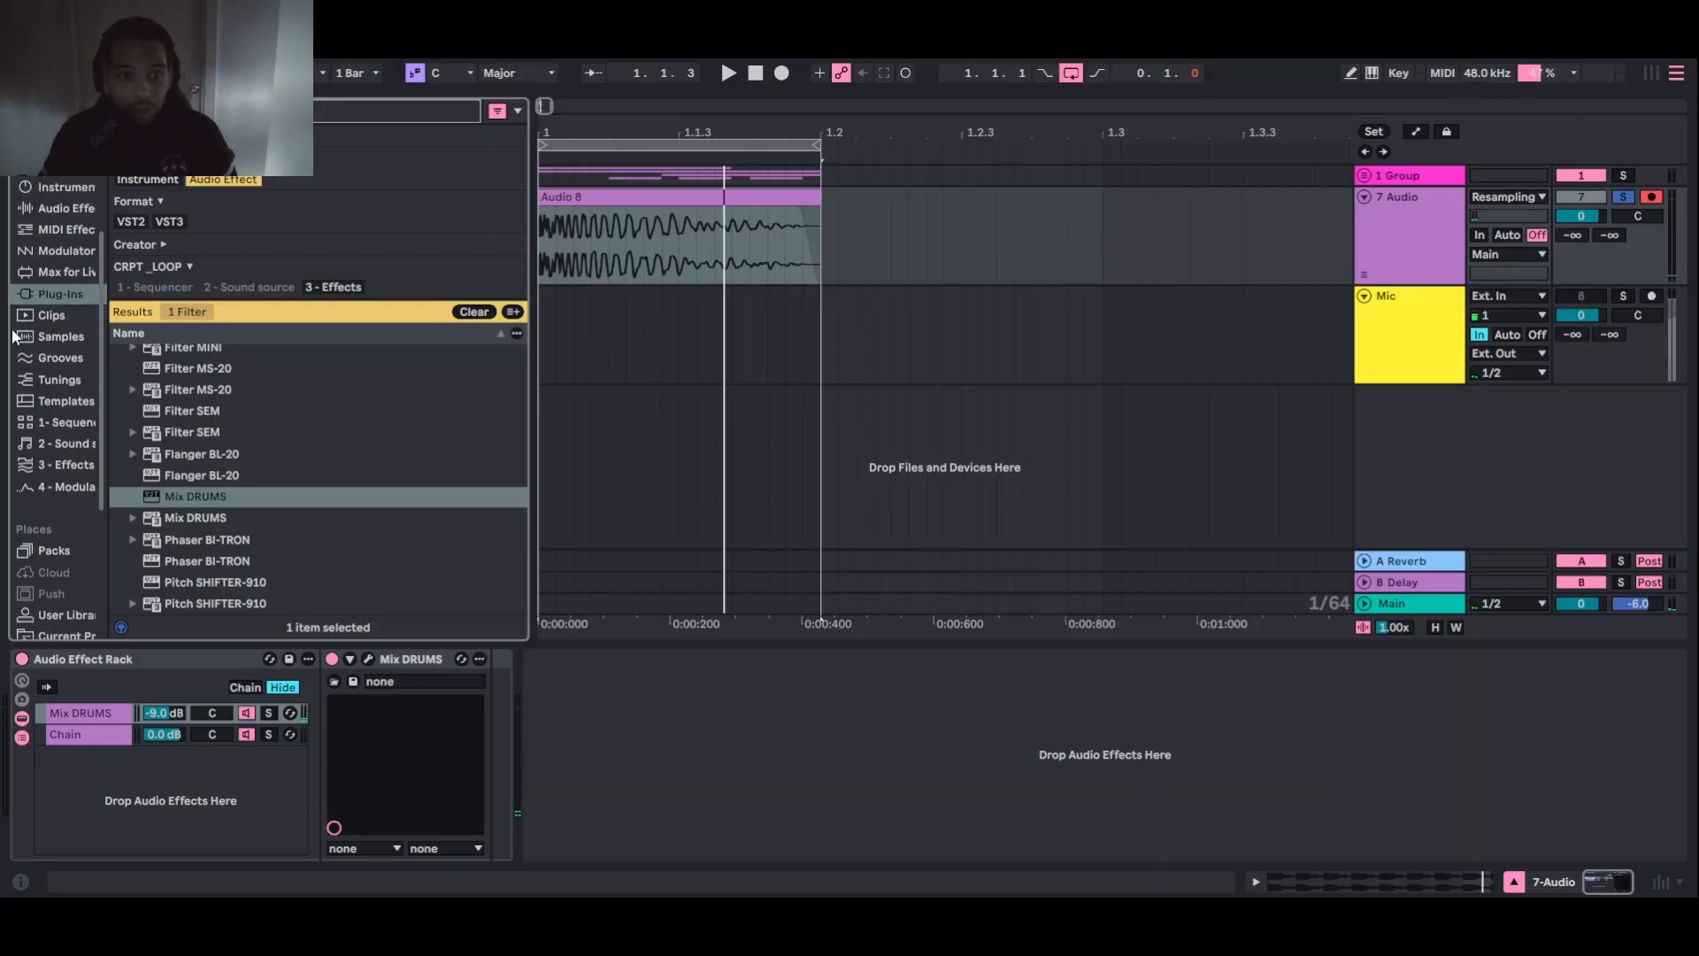
{"action": "left_click", "coordinate": [75, 212]}
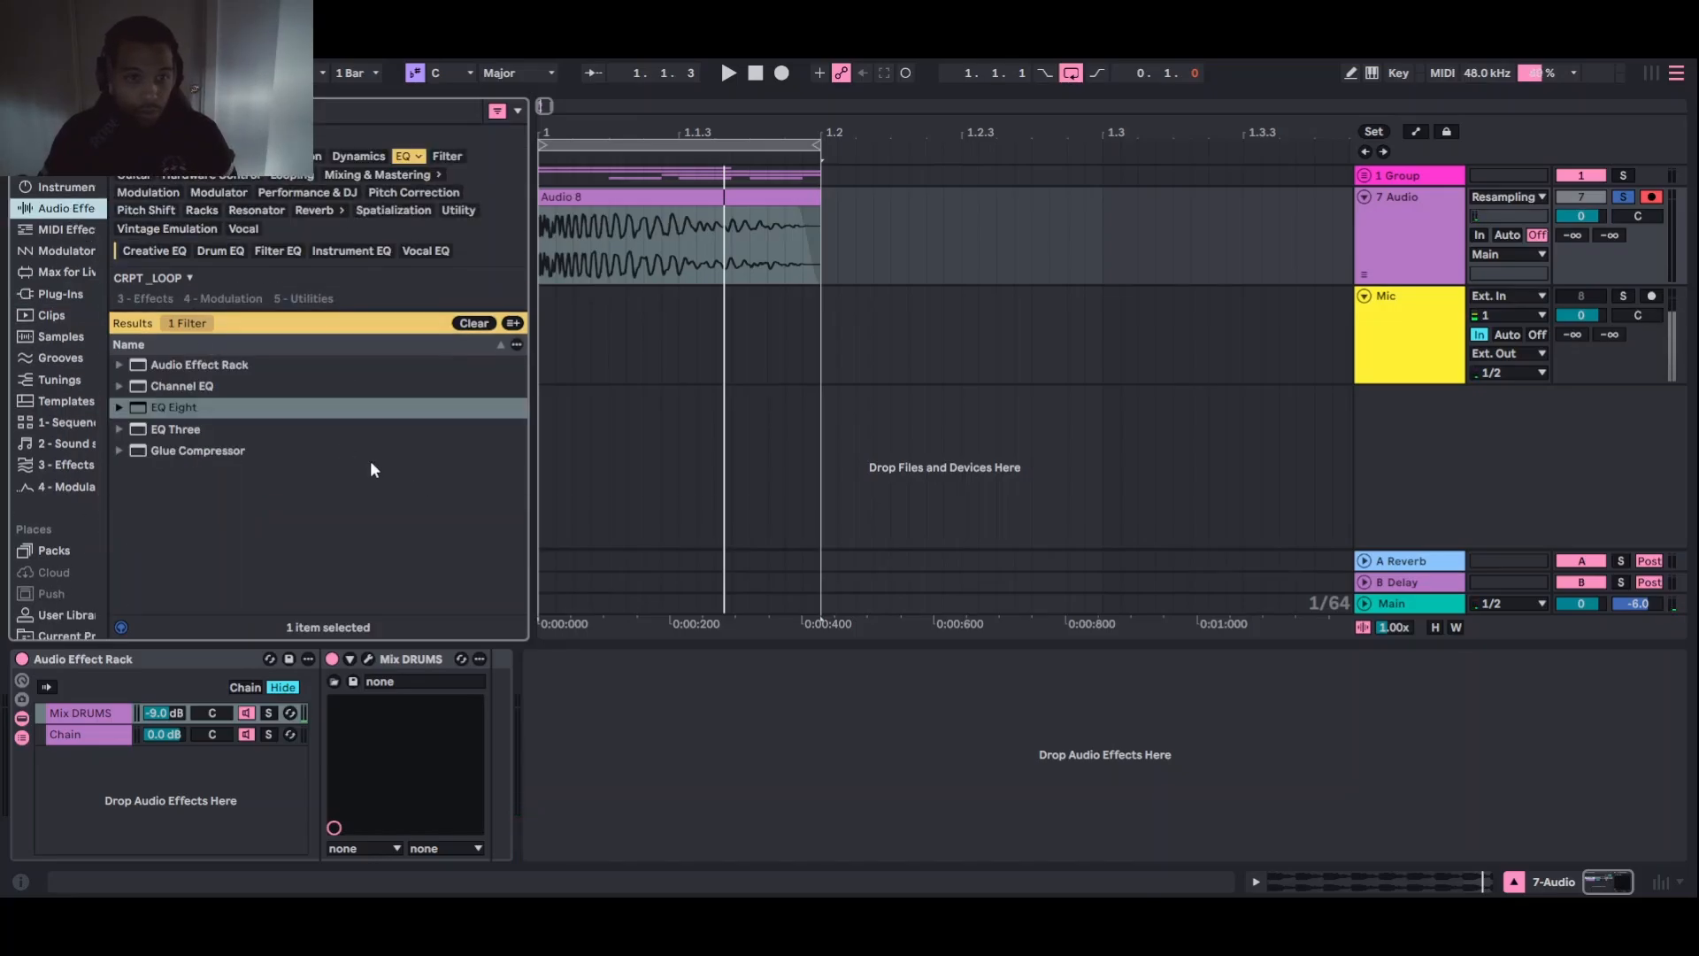
{"action": "left_click_drag", "start_coordinate": [288, 416], "coordinate": [117, 717]}
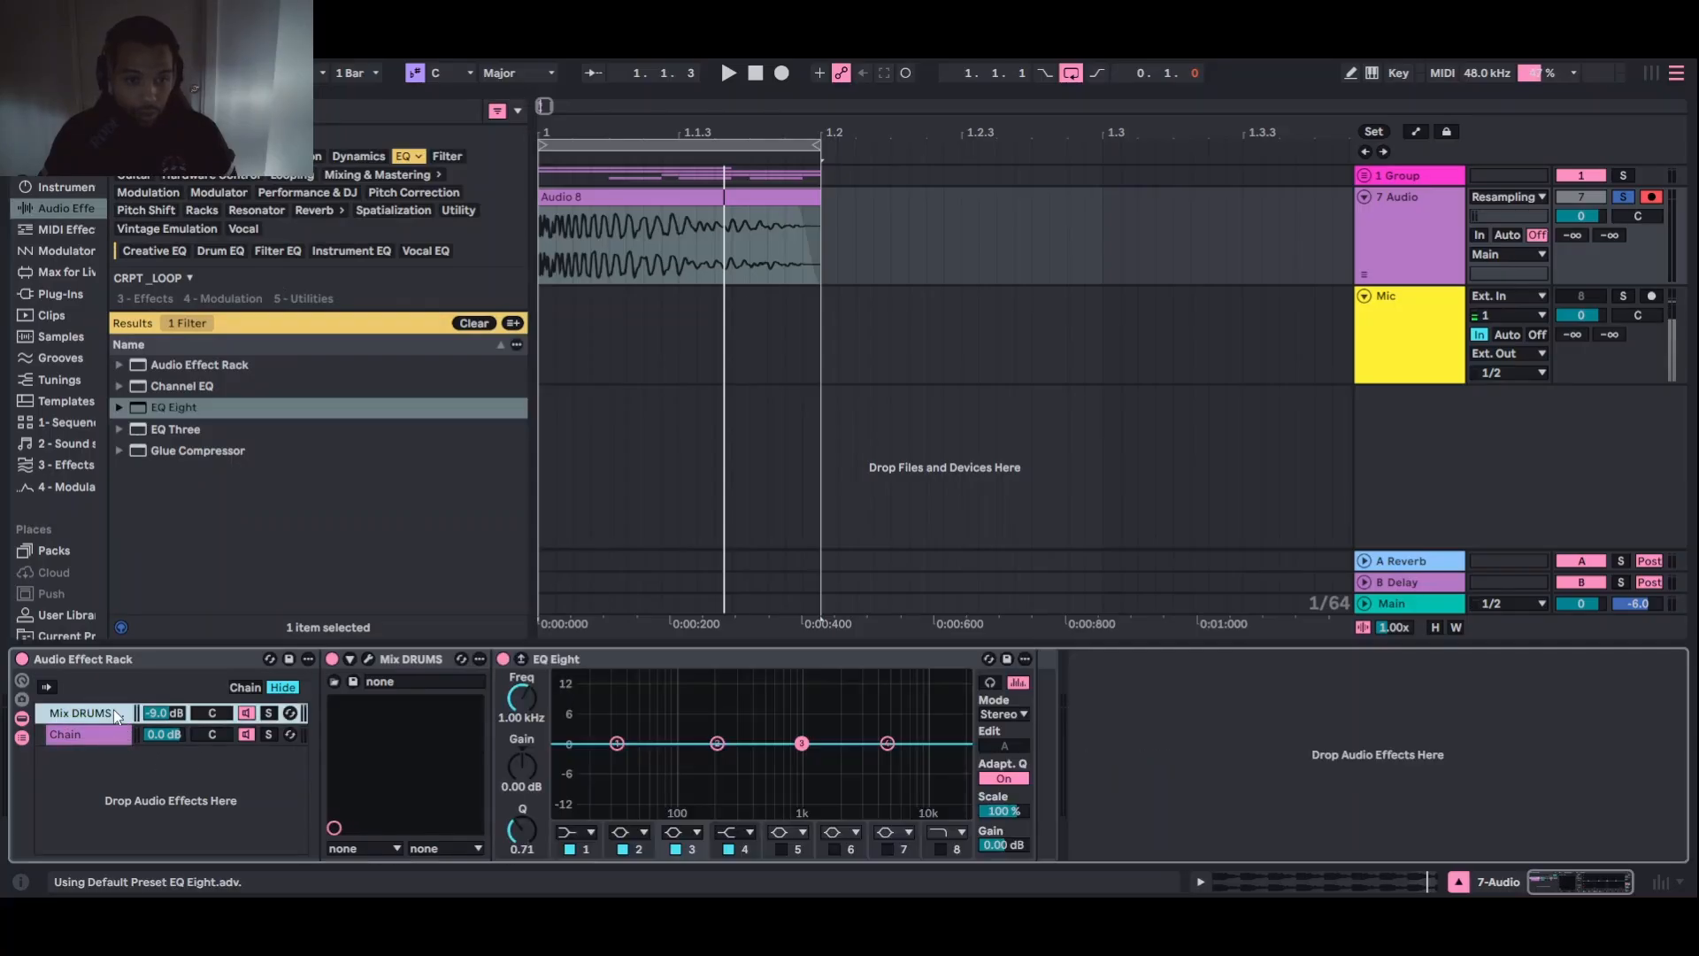
Make EQ Eight's band 1 a gentle 12 dB low cut at 55 Hz while listening to the clip
{"action": "left_click", "coordinate": [591, 834]}
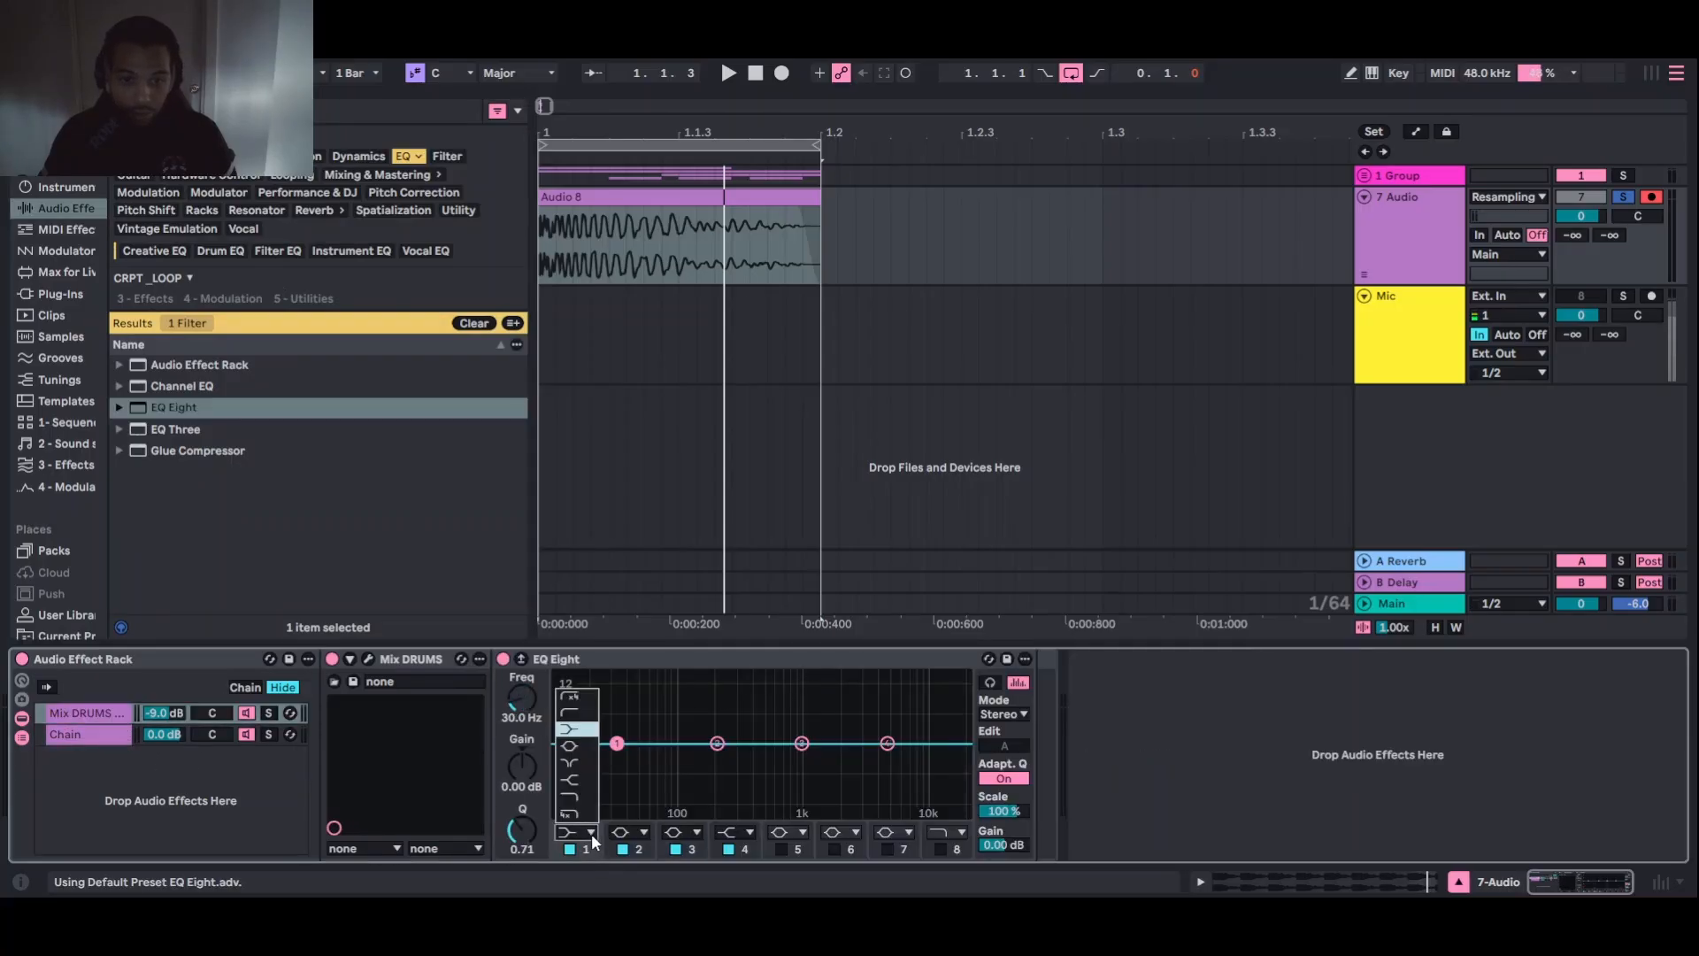
{"action": "left_click", "coordinate": [575, 698]}
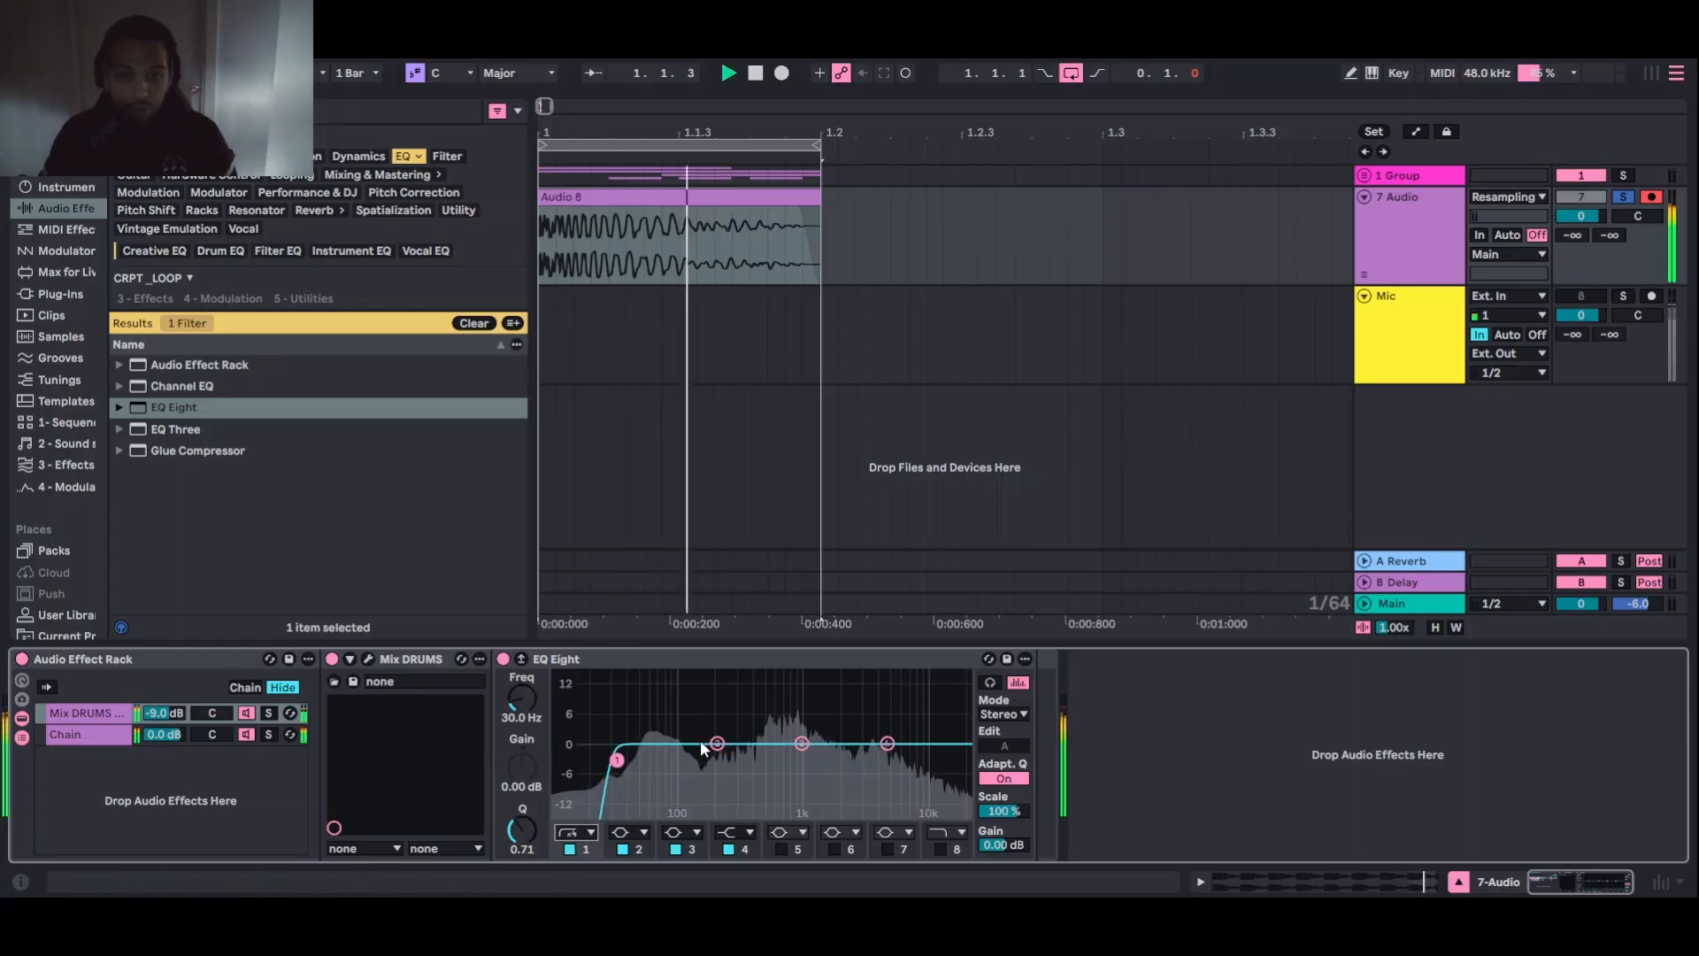
{"action": "key", "text": "space"}
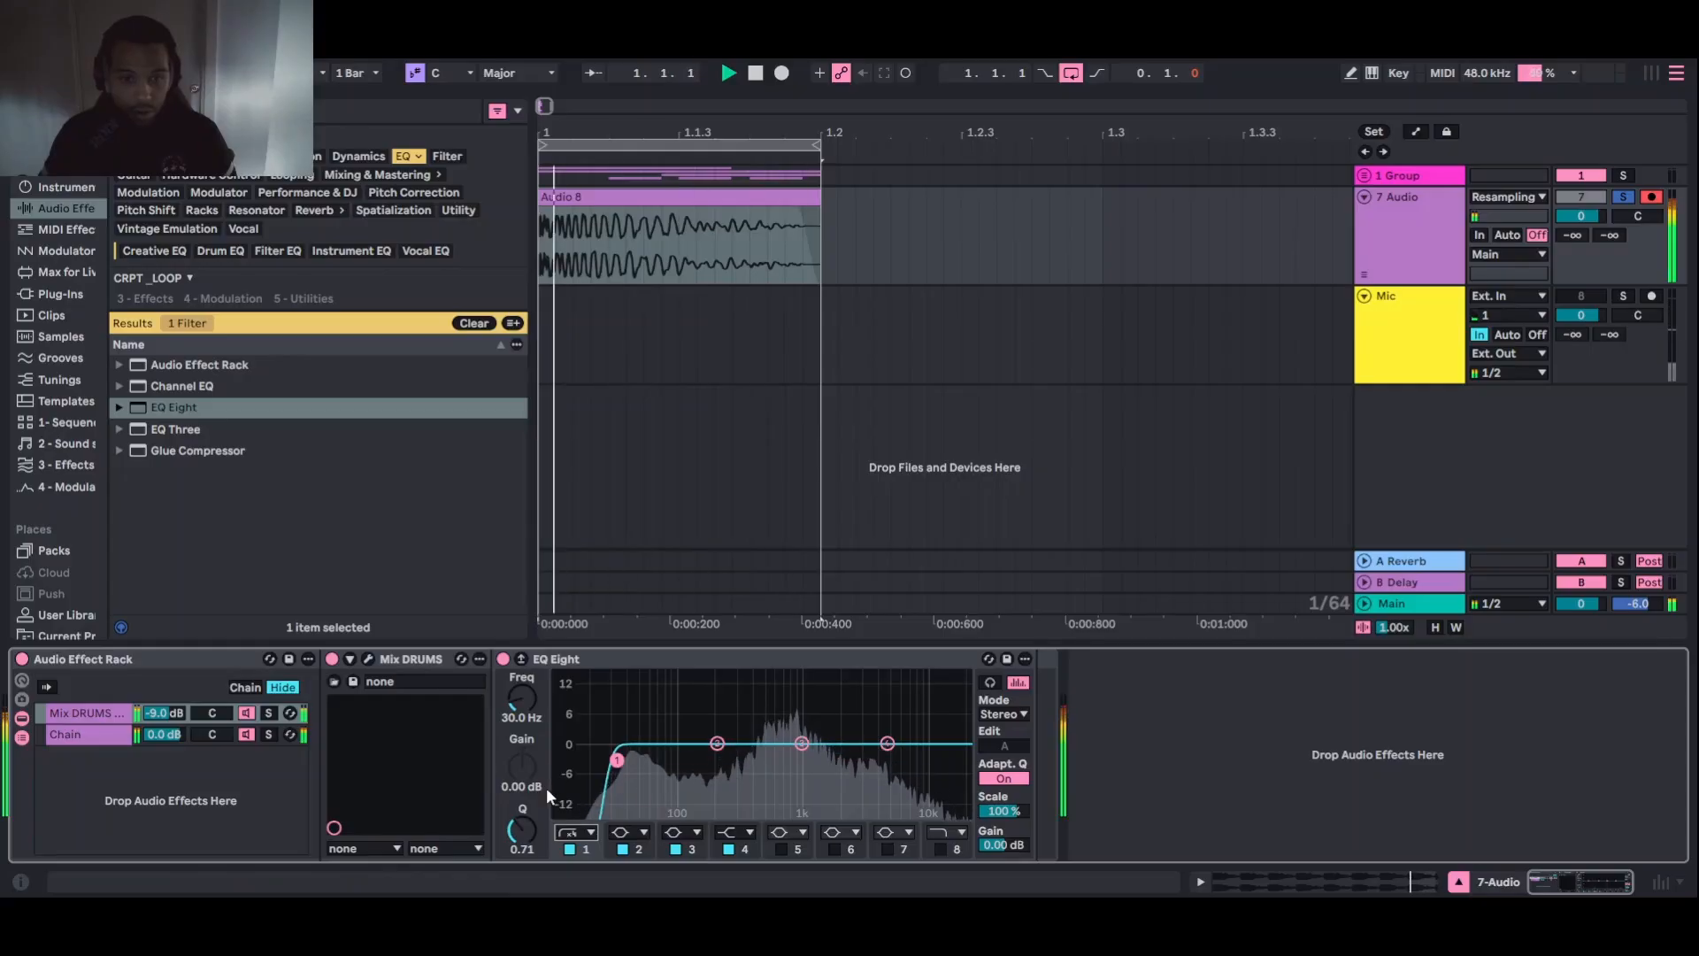
{"action": "left_click_drag", "start_coordinate": [617, 761], "coordinate": [649, 760]}
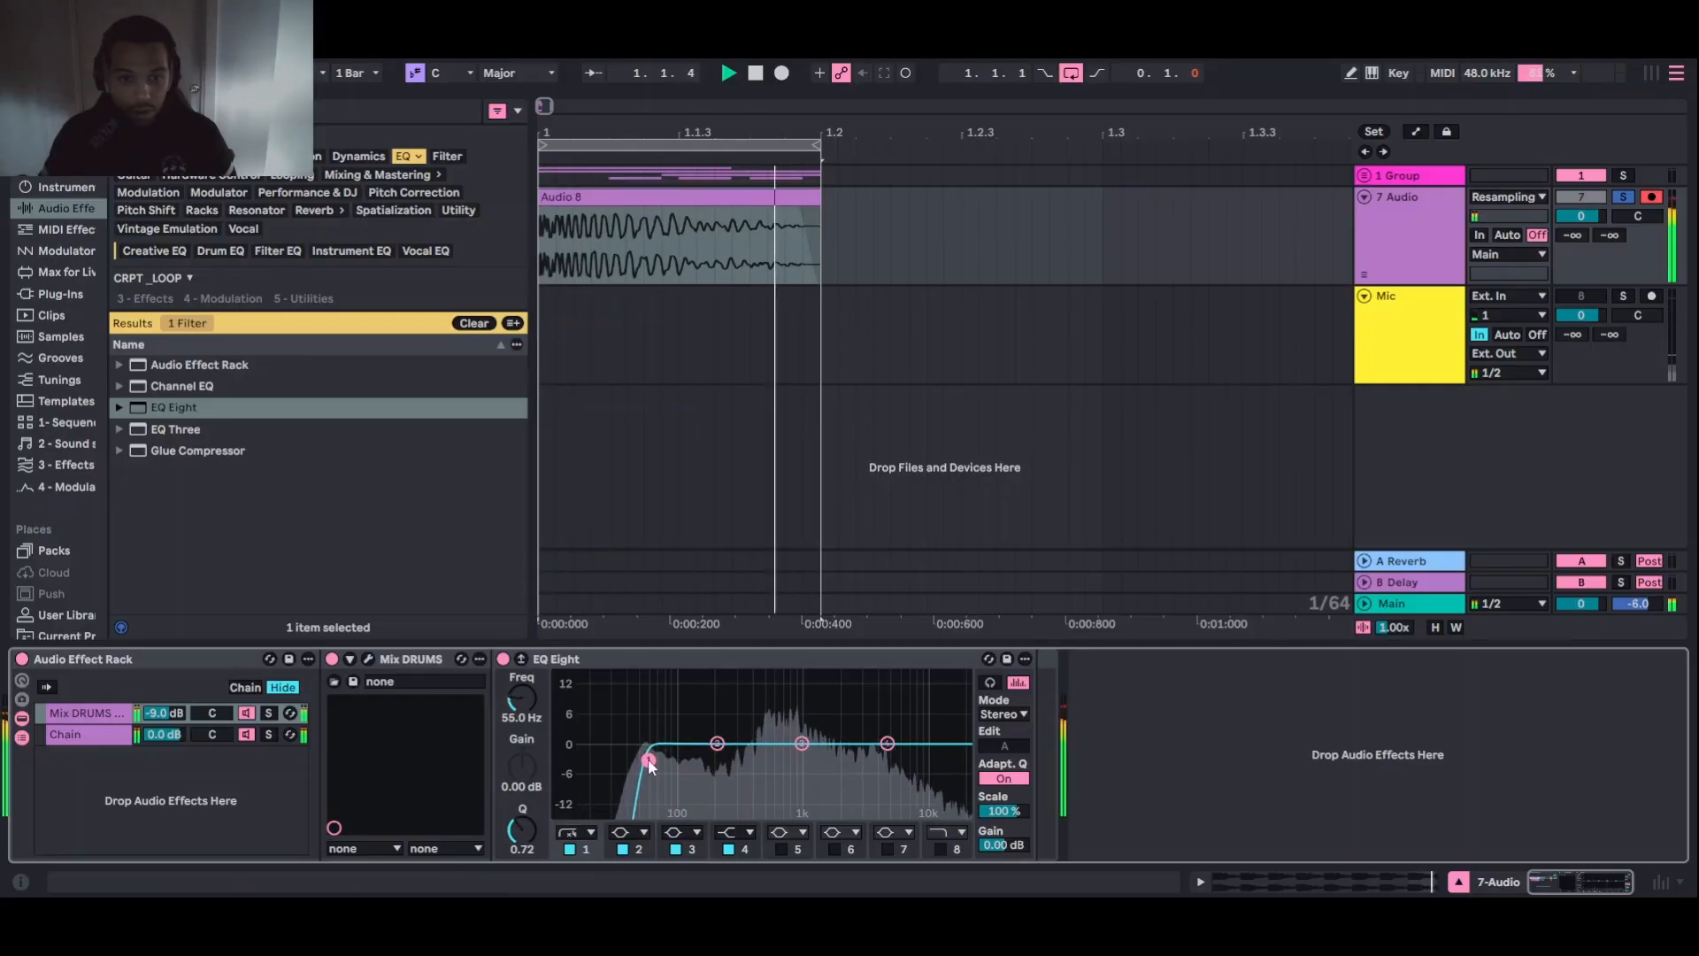
{"action": "left_click", "coordinate": [586, 832]}
{"action": "left_click", "coordinate": [569, 712]}
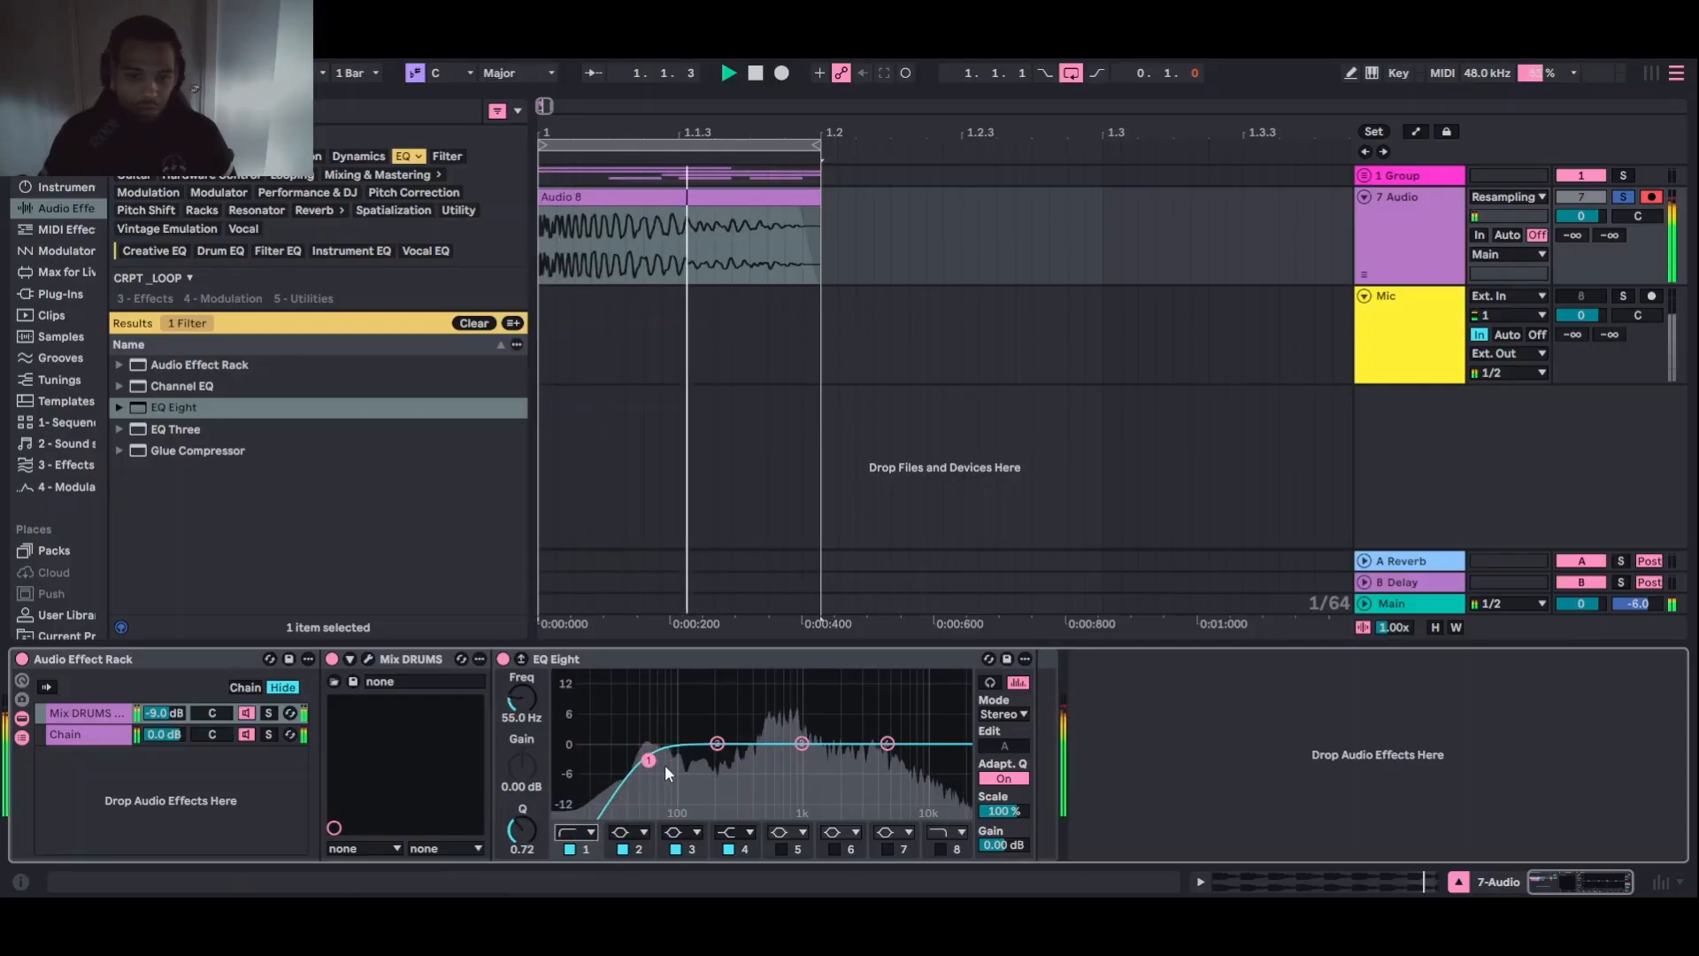
Raise EQ Eight's band 1 low cut to 182 Hz and lower the Mix DRUMS chain's volume to -12.4 dB
{"action": "left_click_drag", "start_coordinate": [651, 757], "coordinate": [711, 760]}
{"action": "left_click_drag", "start_coordinate": [165, 713], "coordinate": [164, 733]}
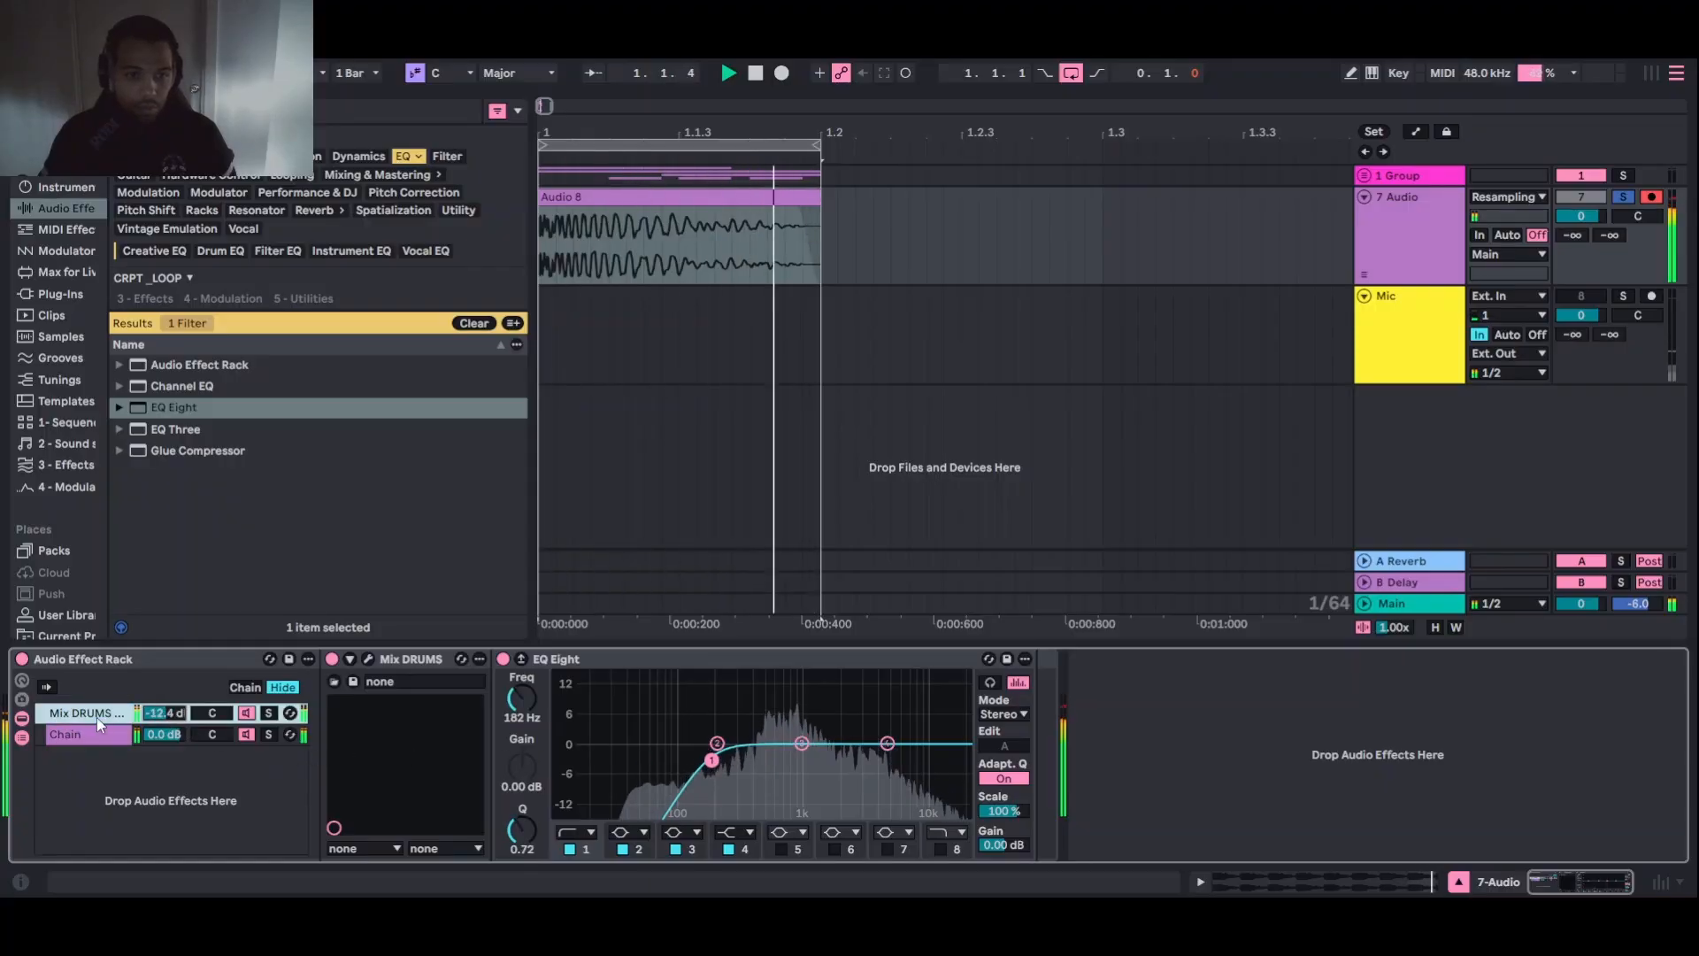
Load the Embeded preset in the Mix DRUMS plug-in and compare the sound with its chain off and on
{"action": "left_click", "coordinate": [368, 660]}
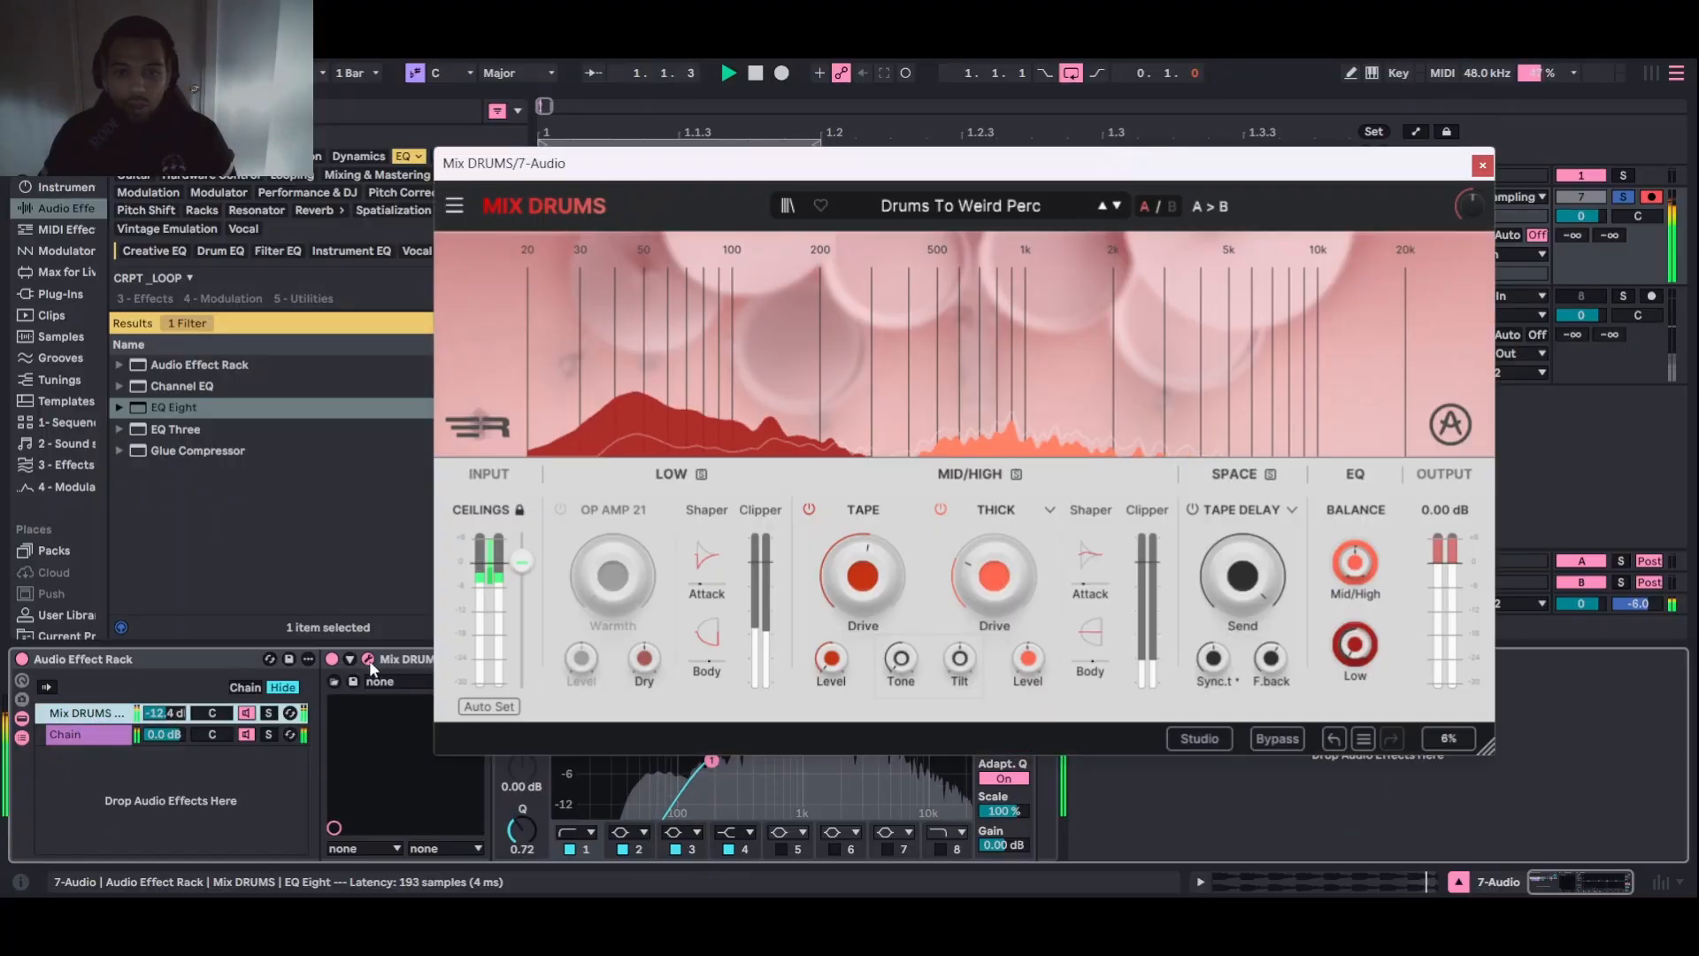
{"action": "left_click", "coordinate": [1116, 205]}
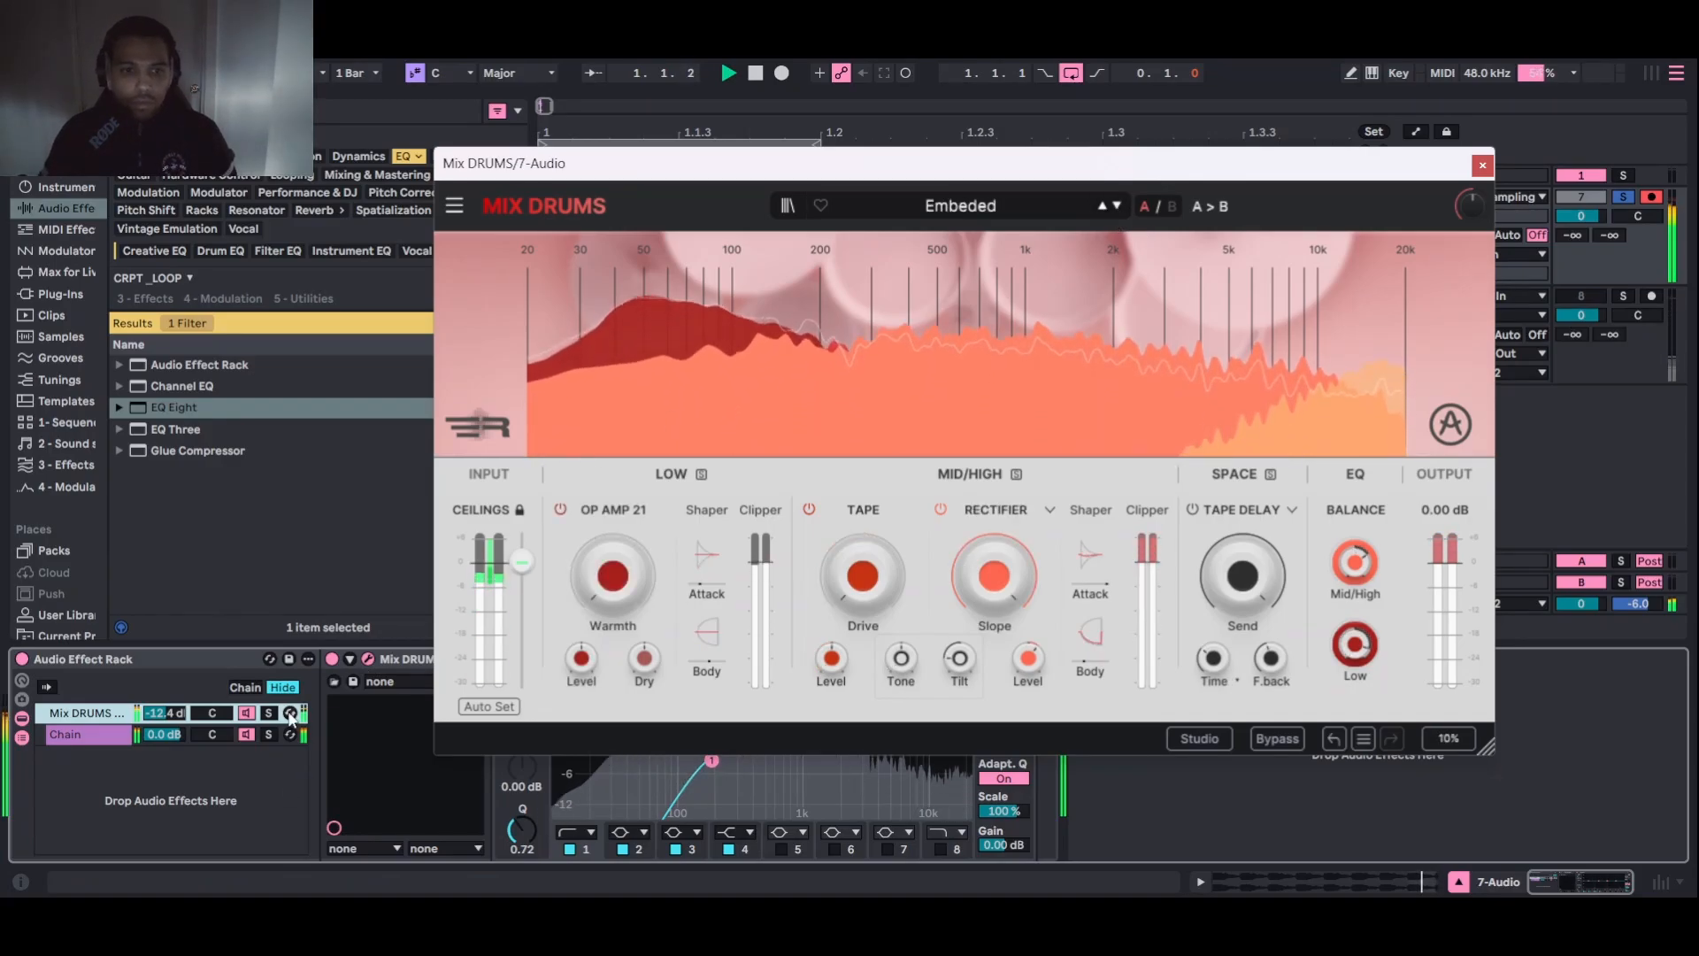
{"action": "left_click", "coordinate": [246, 715]}
{"action": "left_click", "coordinate": [246, 714]}
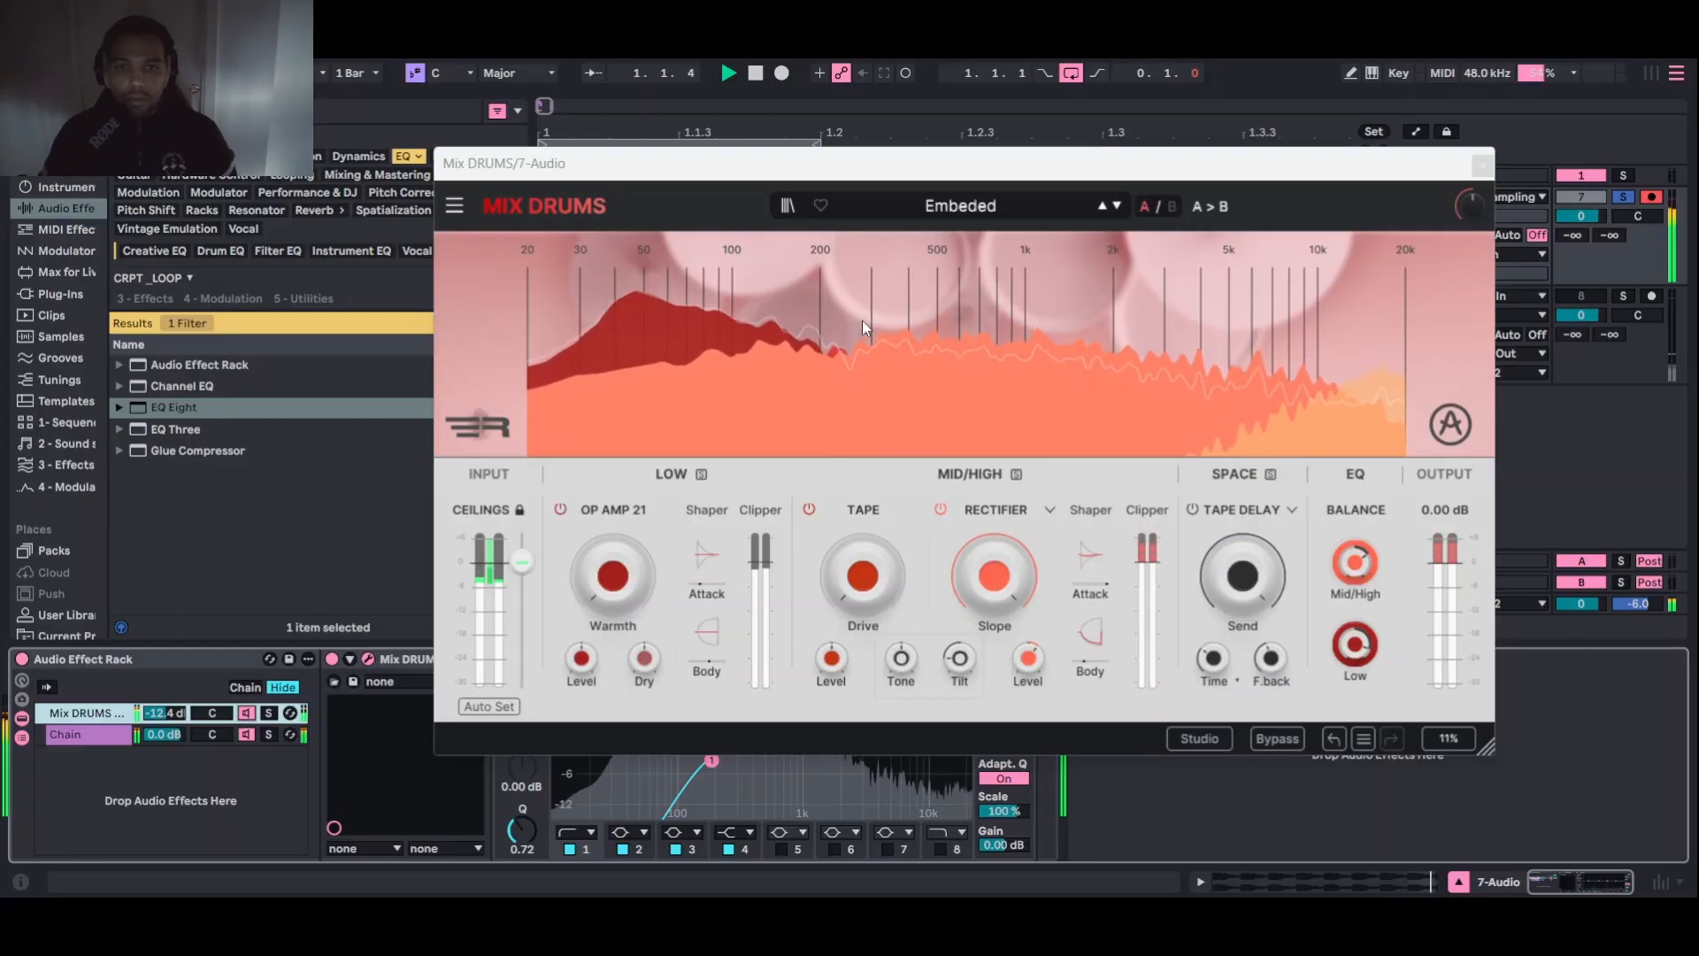
Audition the following Mix DRUMS presets up to Locked Groove, check the chain's contribution and close the plug-in window
{"action": "left_click", "coordinate": [1117, 205]}
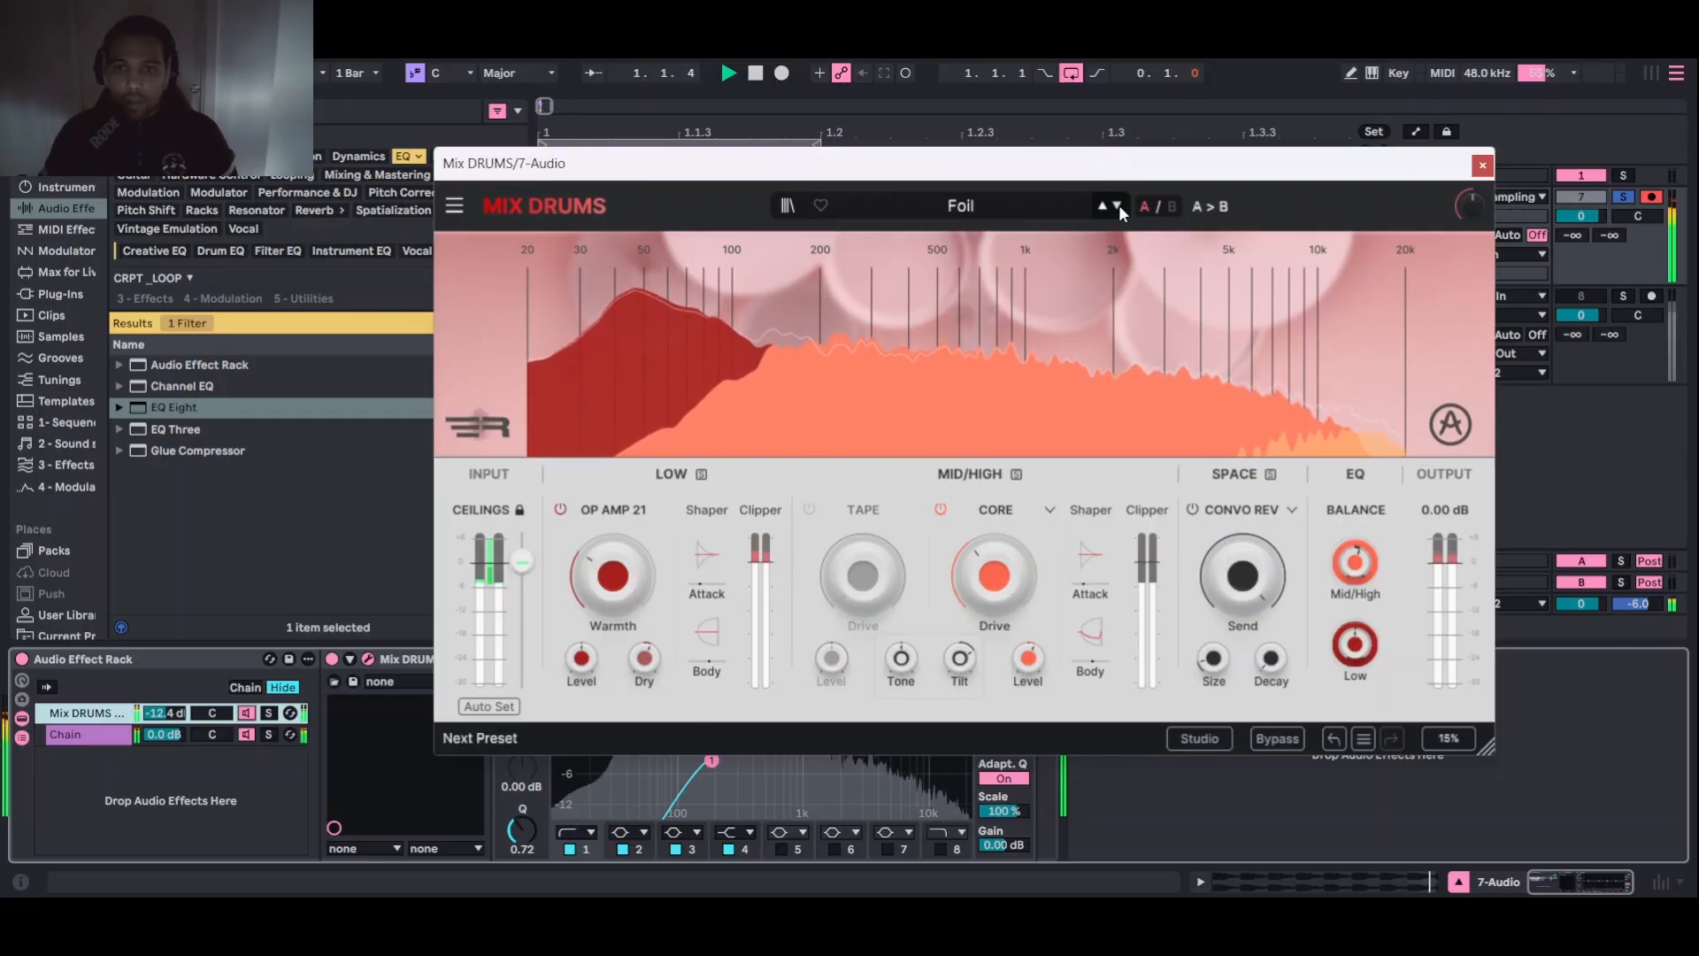
{"action": "left_click", "coordinate": [1117, 206]}
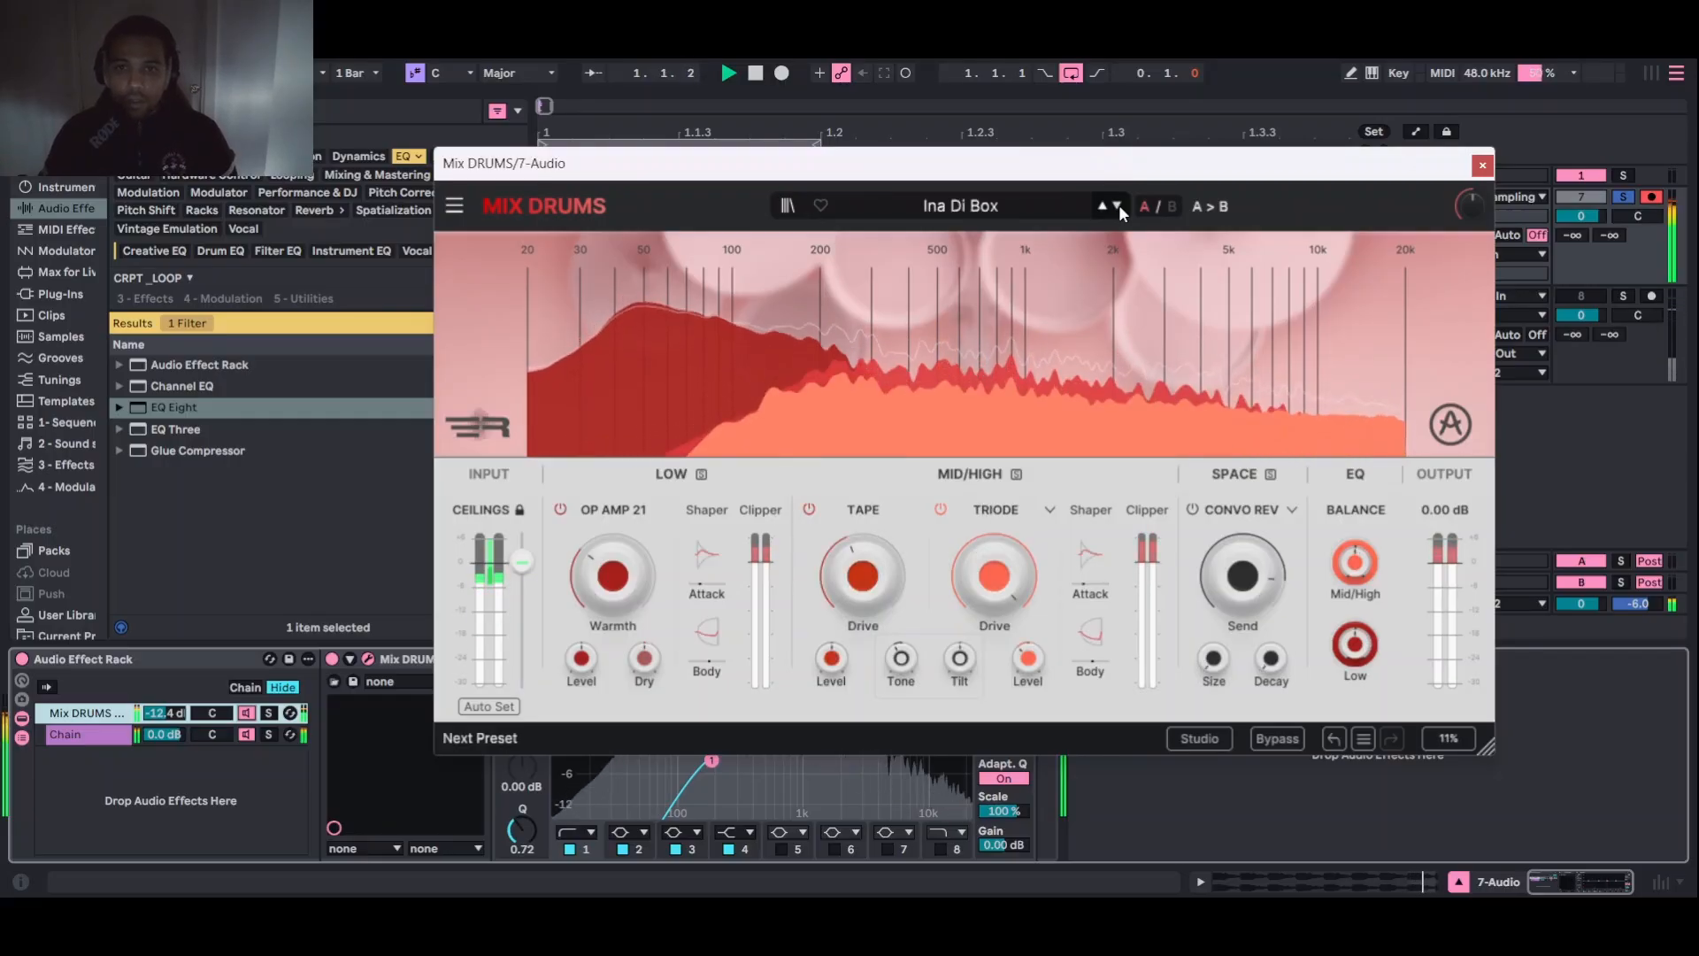
{"action": "left_click", "coordinate": [1117, 205]}
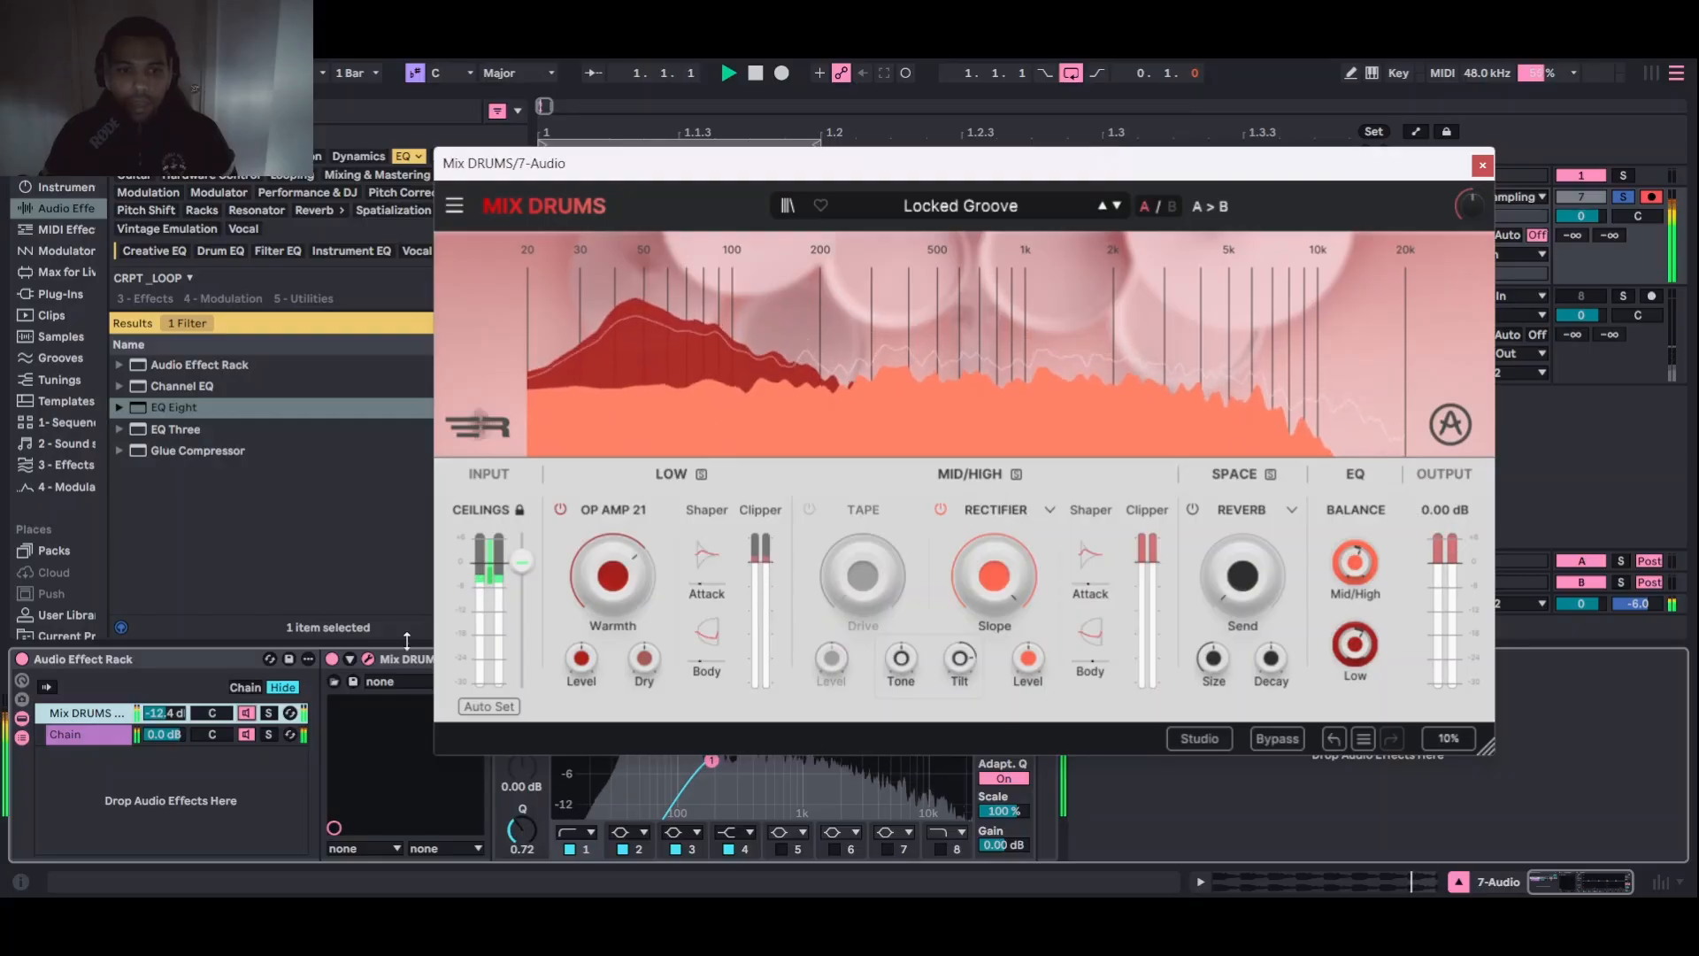
{"action": "left_click", "coordinate": [249, 714]}
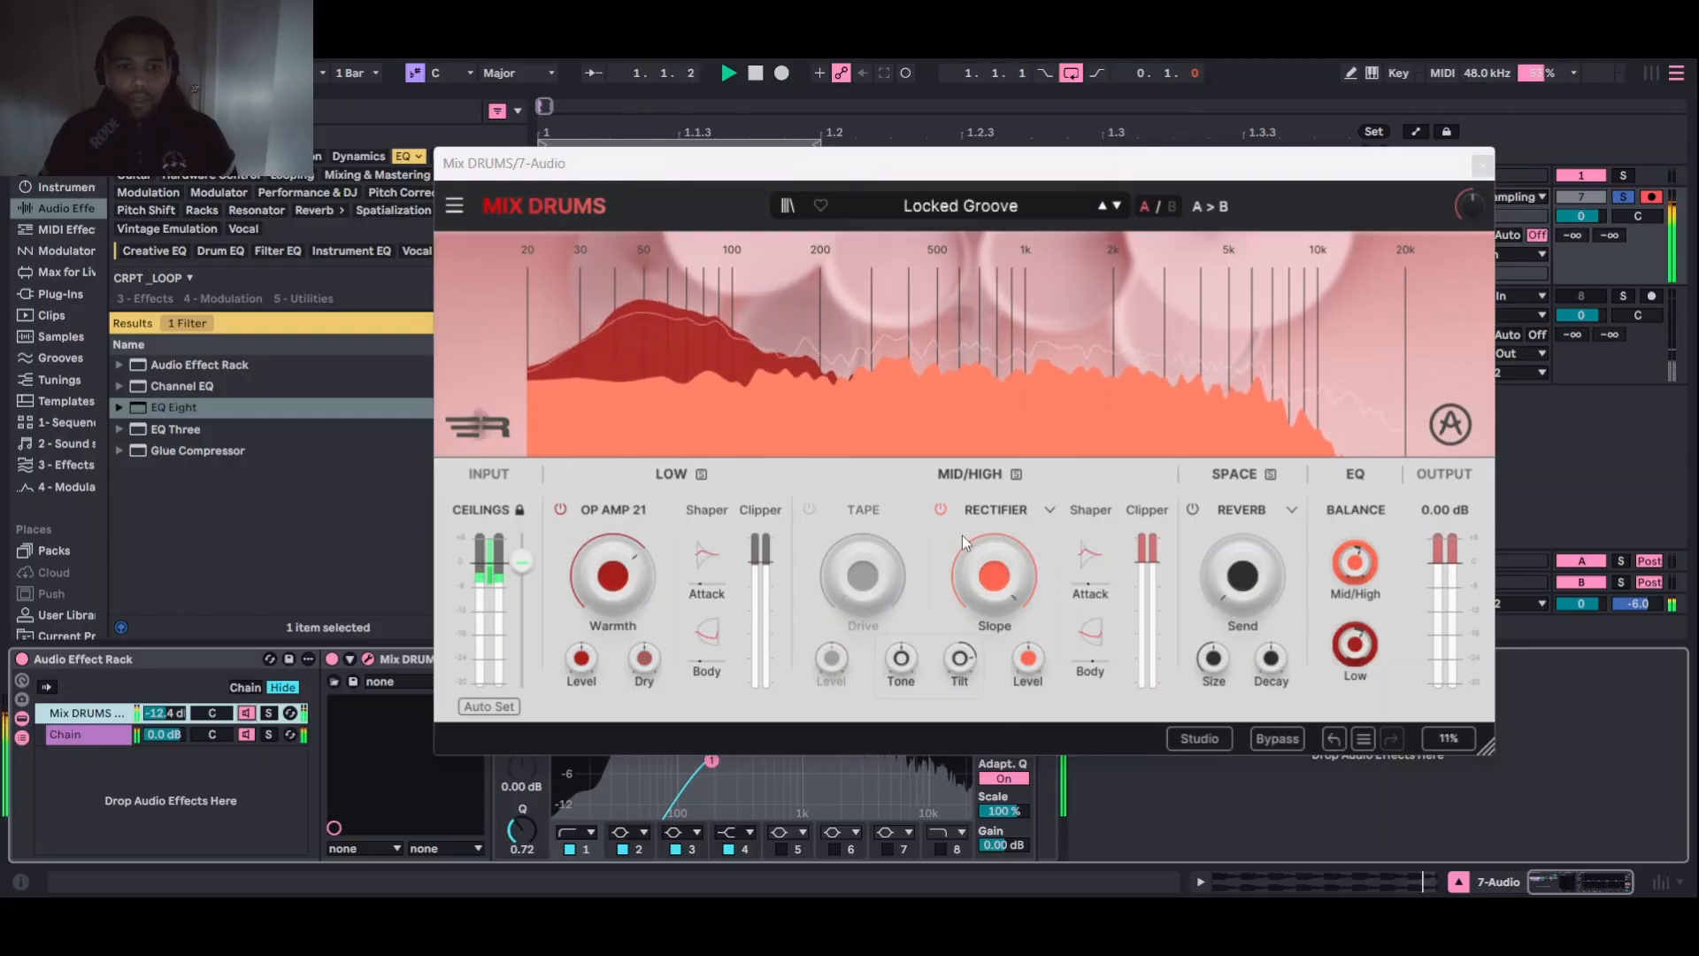
{"action": "left_click", "coordinate": [1480, 165]}
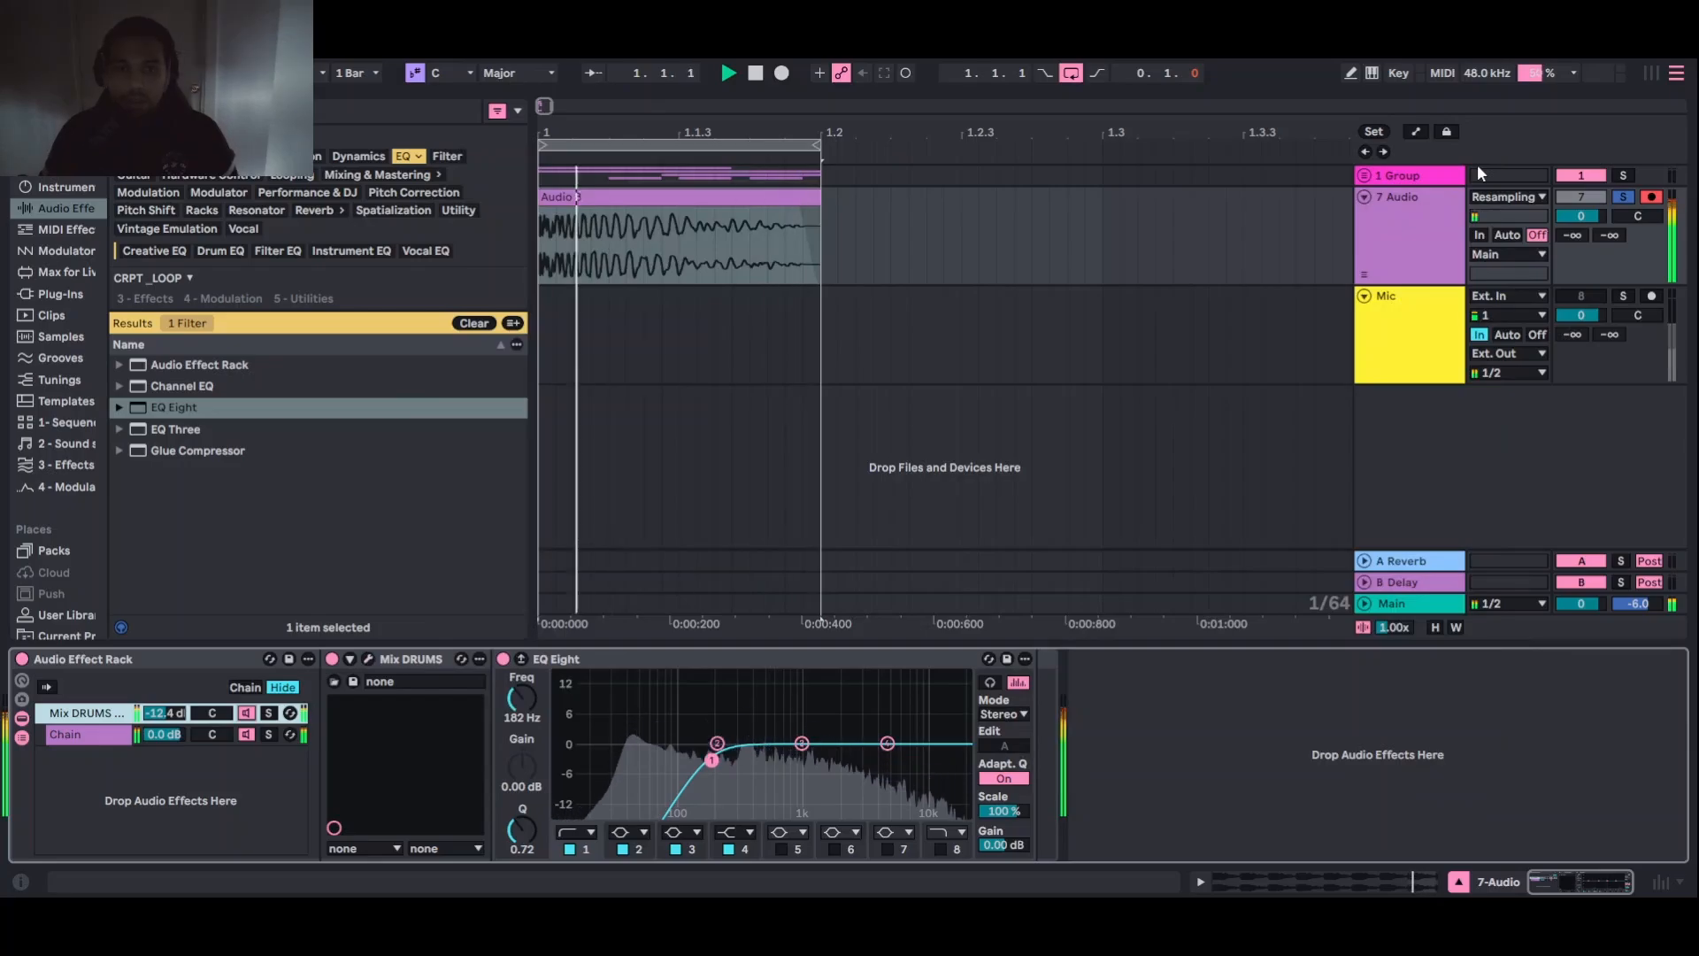
Resample the processed rumble onto a new armed audio track below 7 Audio, with its input set to Resampling
{"action": "left_click", "coordinate": [1403, 249]}
{"action": "key", "text": "space"}
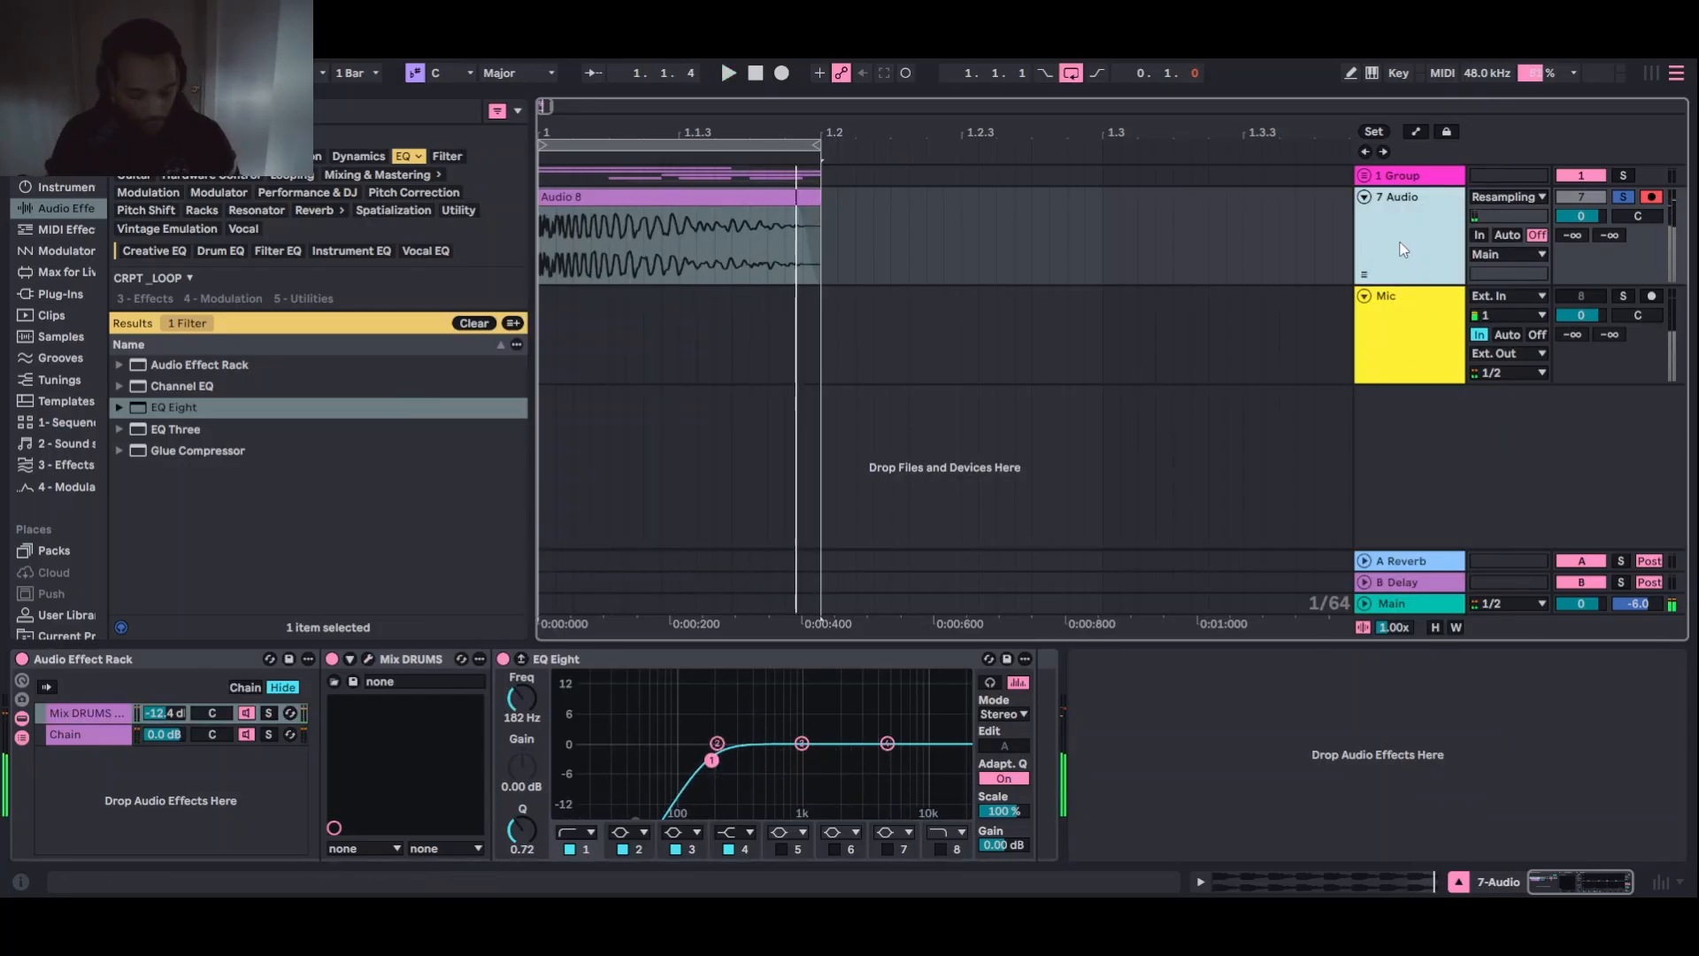
{"action": "key", "text": "ctrl+t"}
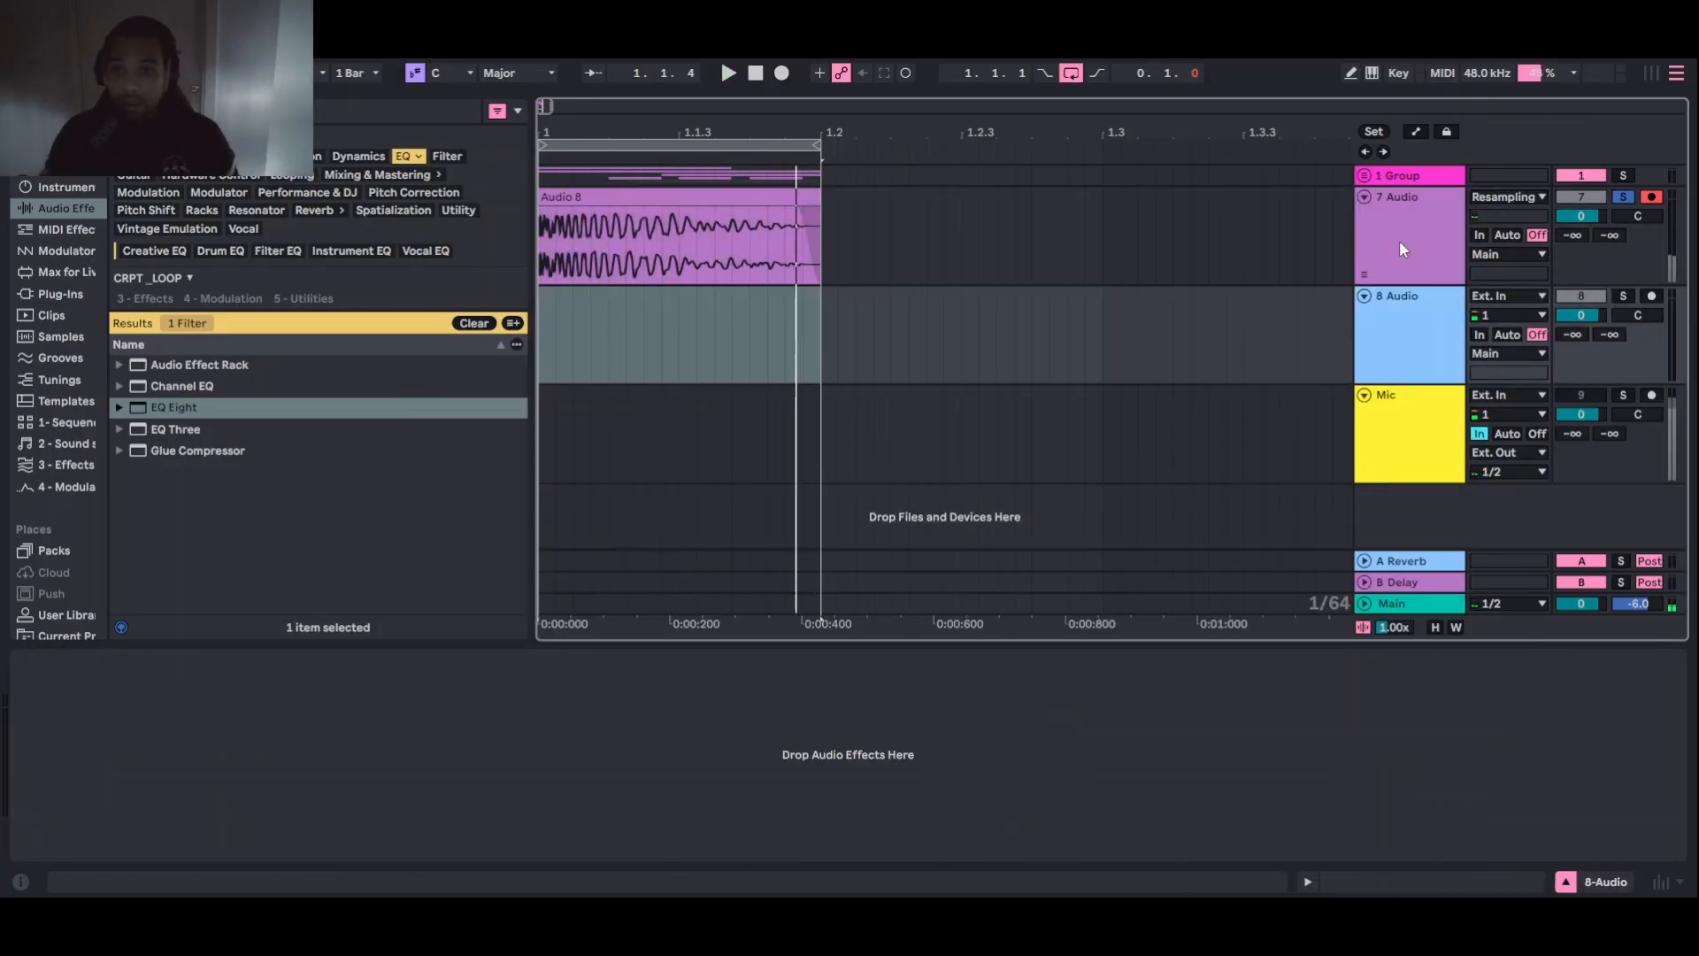
{"action": "left_click", "coordinate": [1502, 297]}
{"action": "left_click", "coordinate": [1494, 338]}
{"action": "left_click", "coordinate": [1652, 295]}
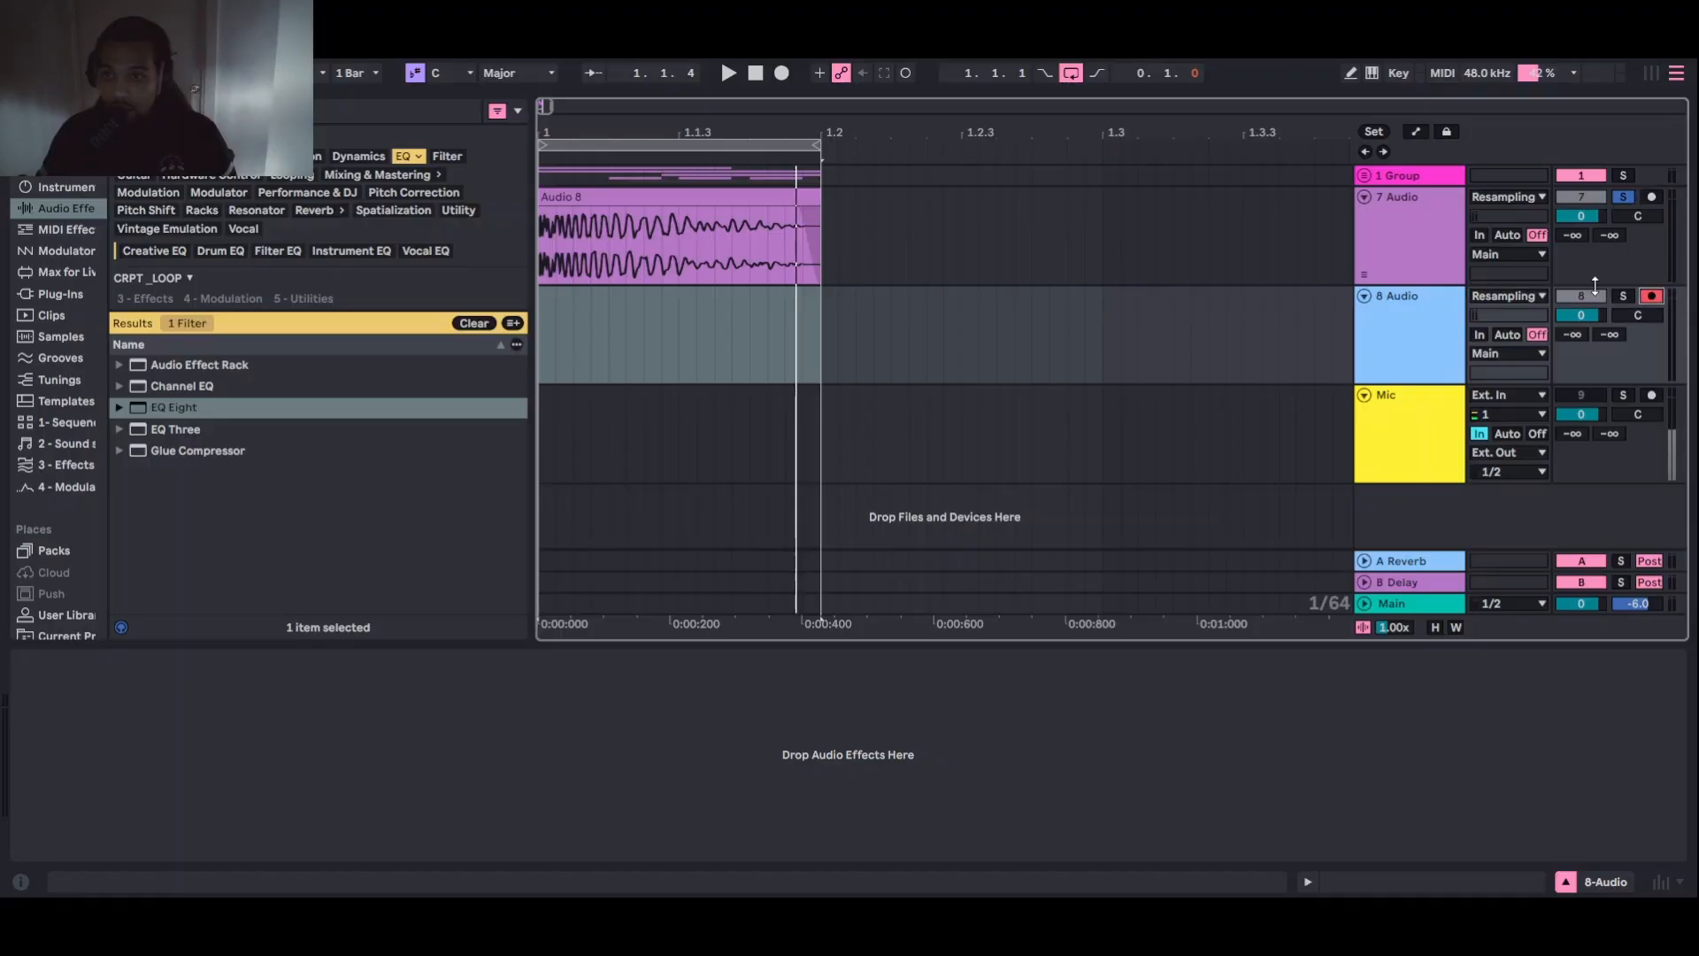
{"action": "left_click", "coordinate": [783, 74]}
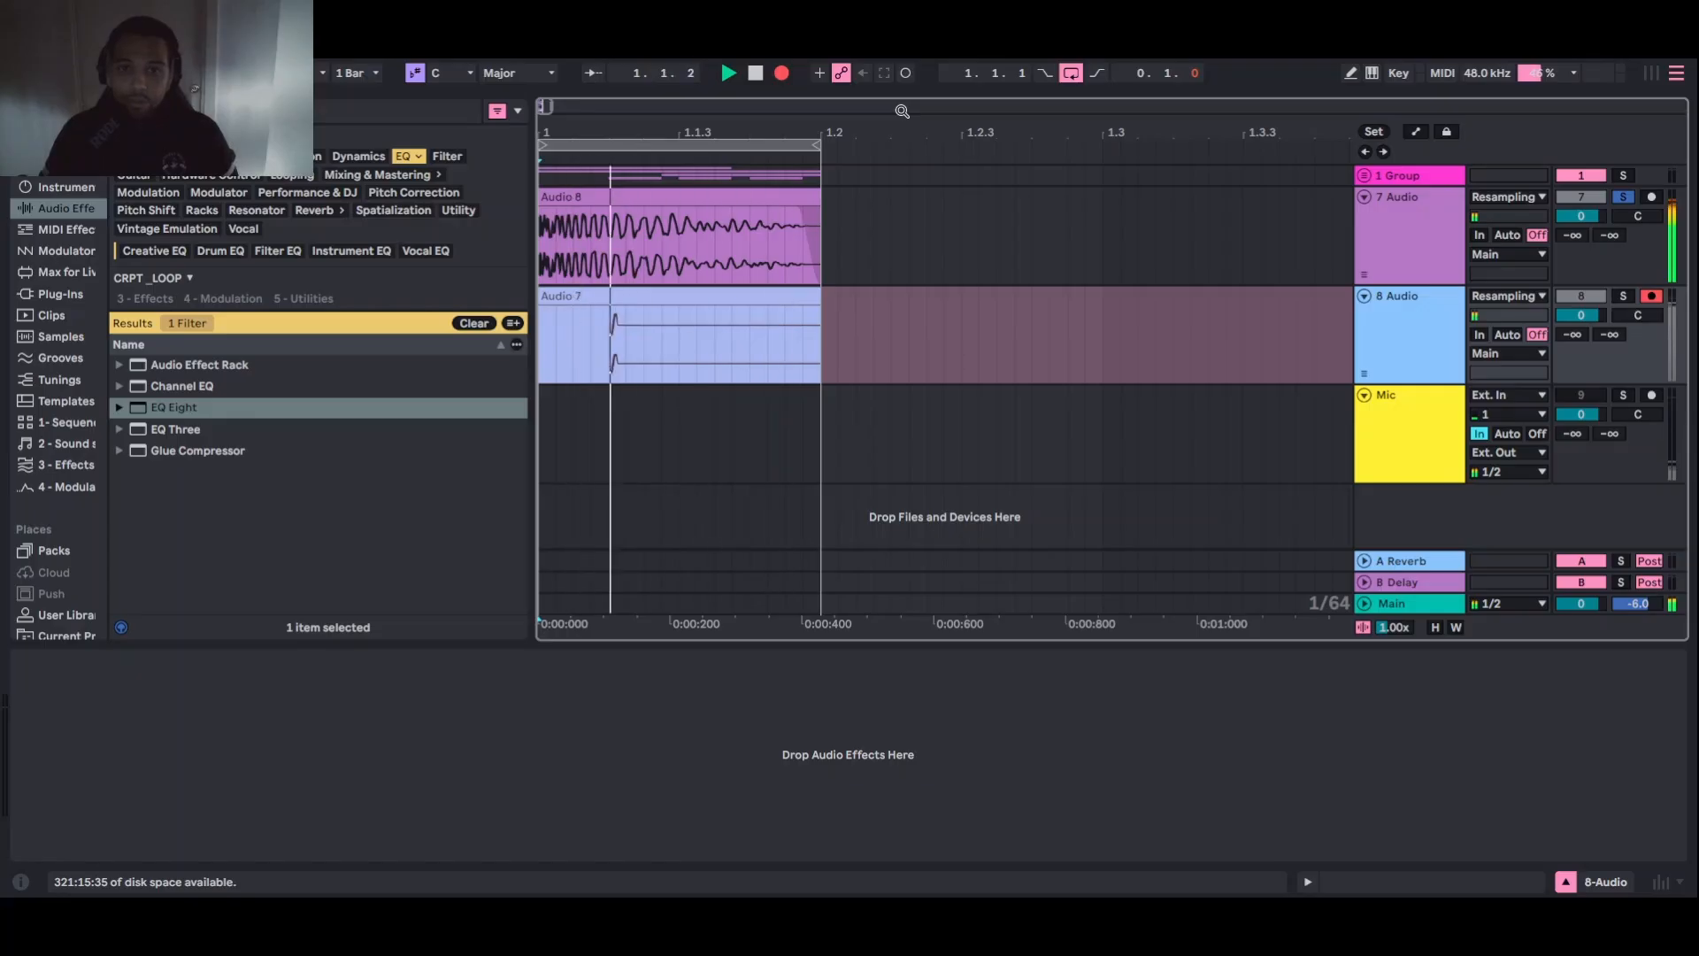
{"action": "key", "text": "space"}
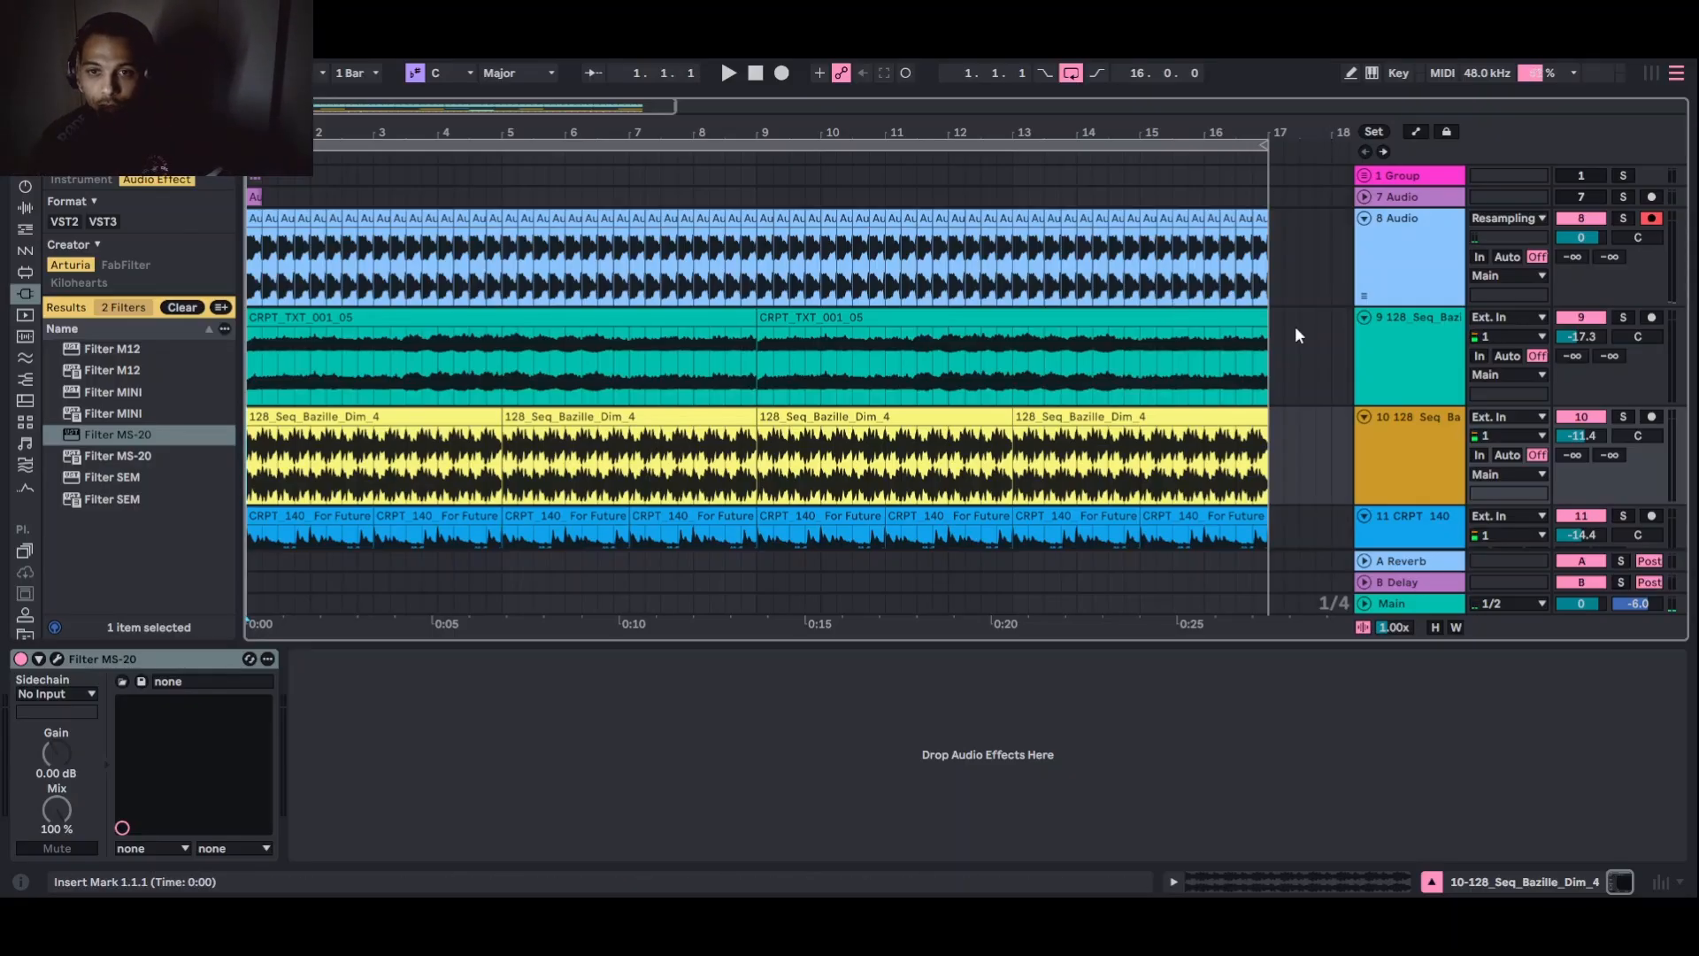
{"action": "scroll", "coordinate": [1022, 264], "scroll_direction": "down", "scroll_amount": 1}
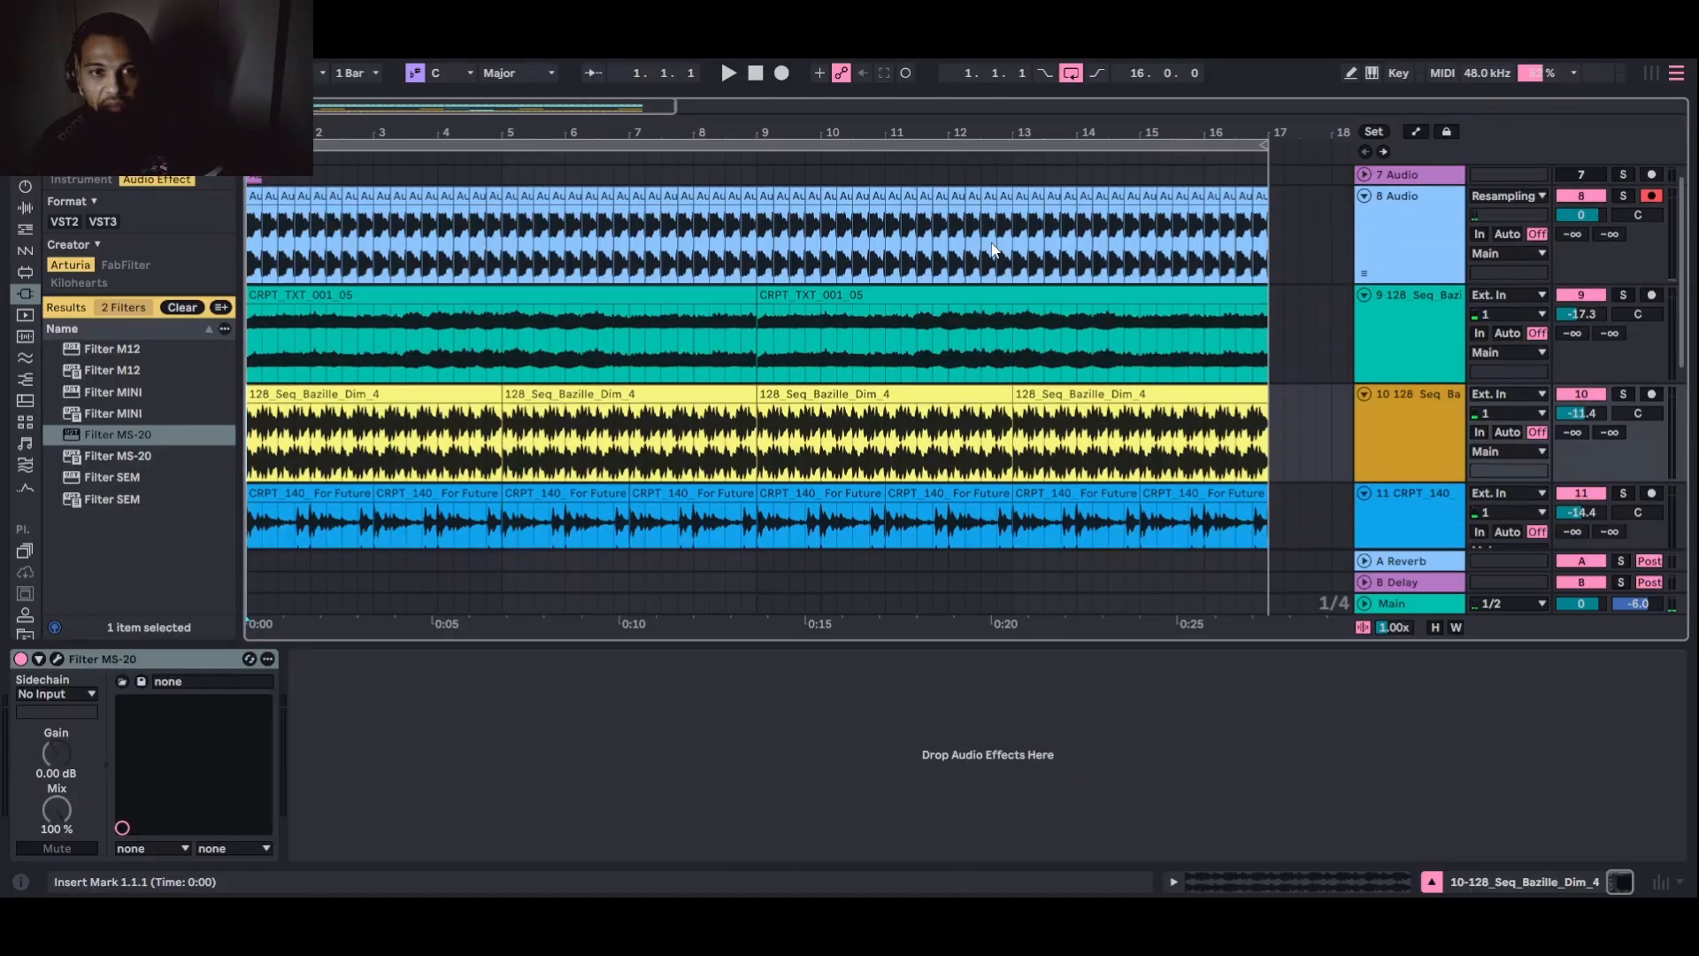
{"action": "scroll", "coordinate": [1101, 257], "scroll_direction": "down", "scroll_amount": 4}
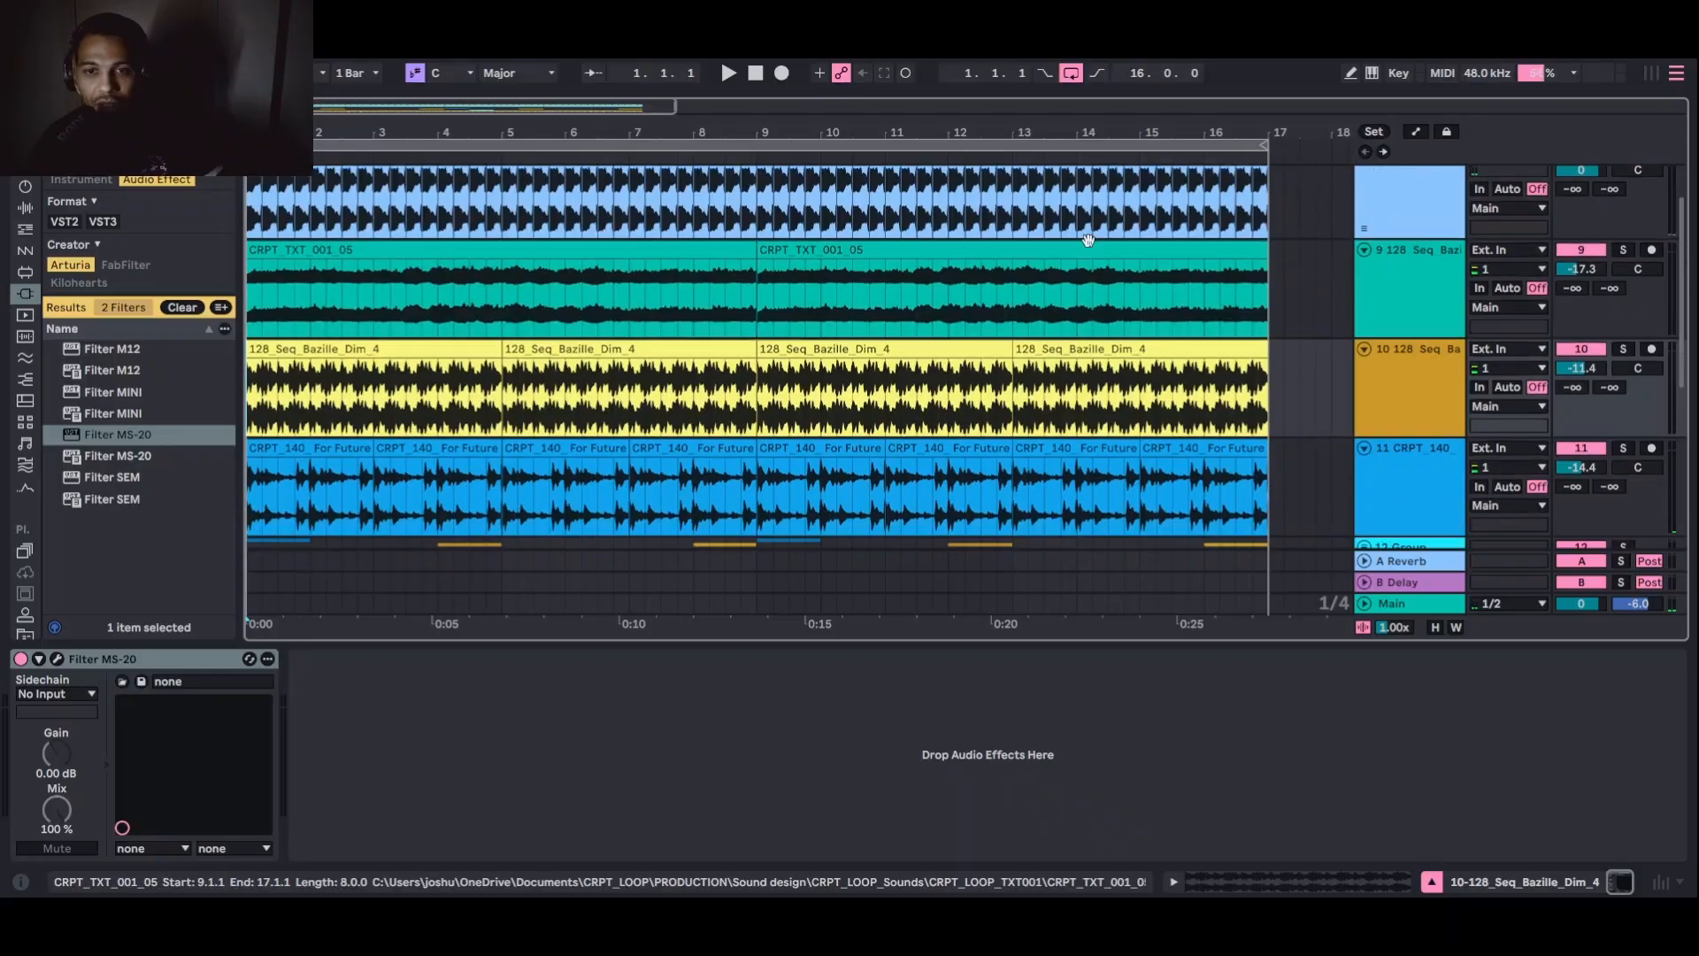
{"action": "scroll", "coordinate": [1085, 242], "scroll_direction": "down", "scroll_amount": 6}
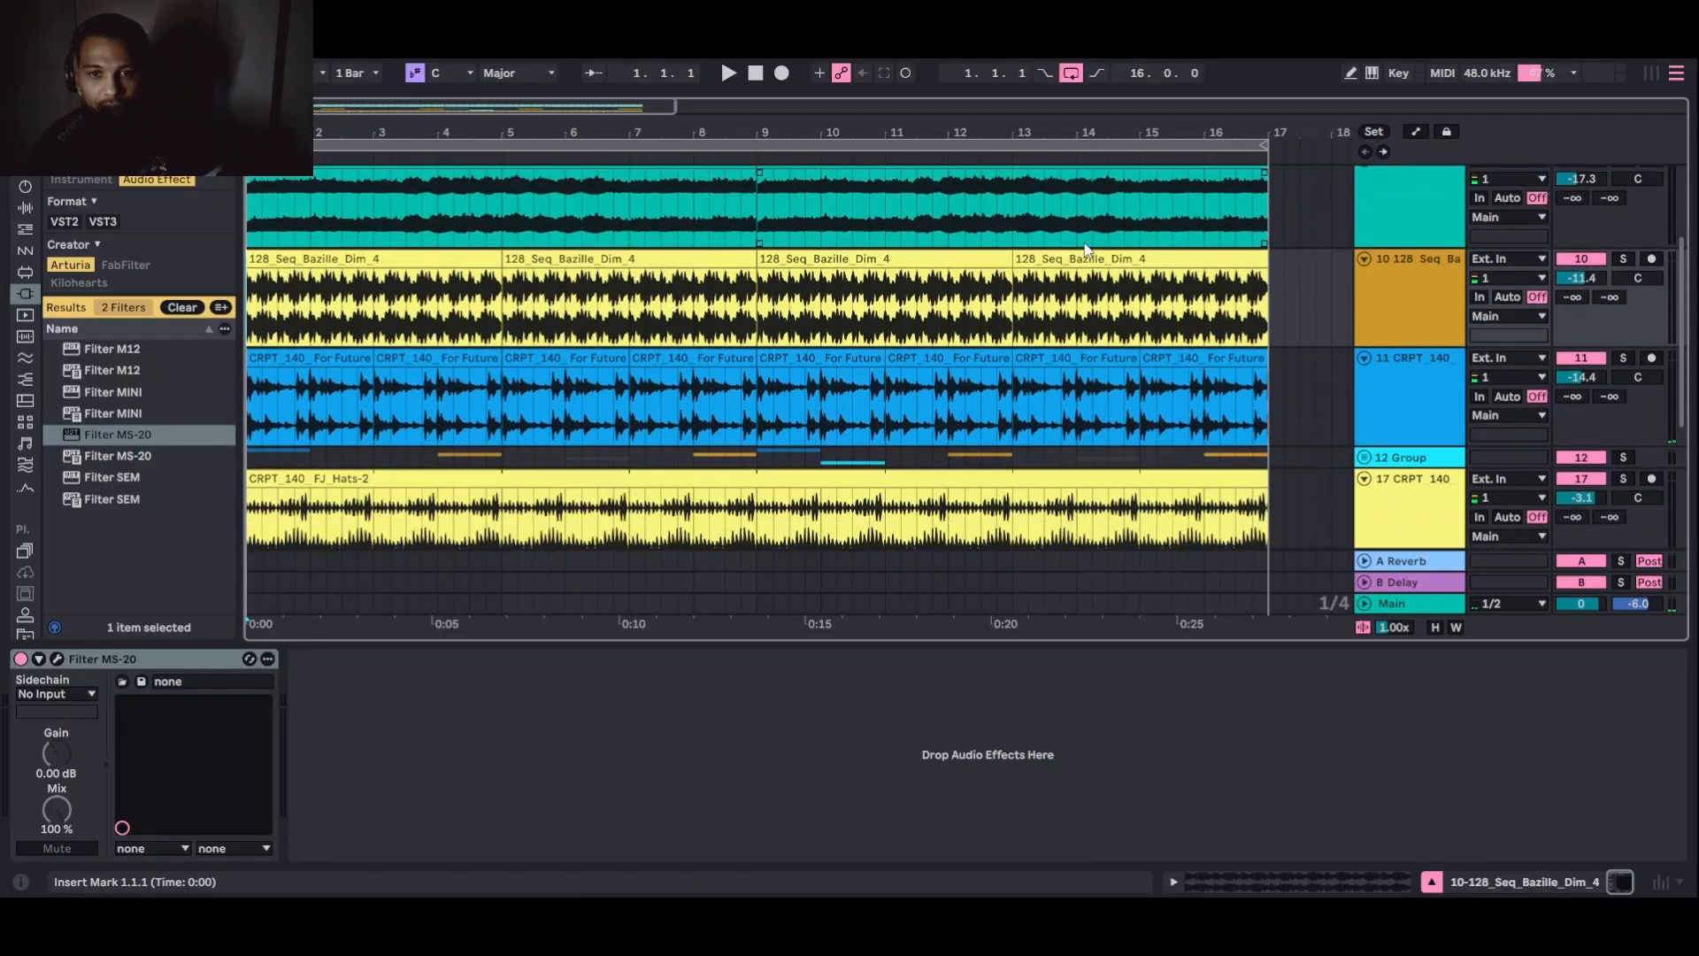
{"action": "scroll", "coordinate": [1089, 242], "scroll_direction": "up", "scroll_amount": 6}
{"action": "scroll", "coordinate": [1090, 248], "scroll_direction": "up", "scroll_amount": 5}
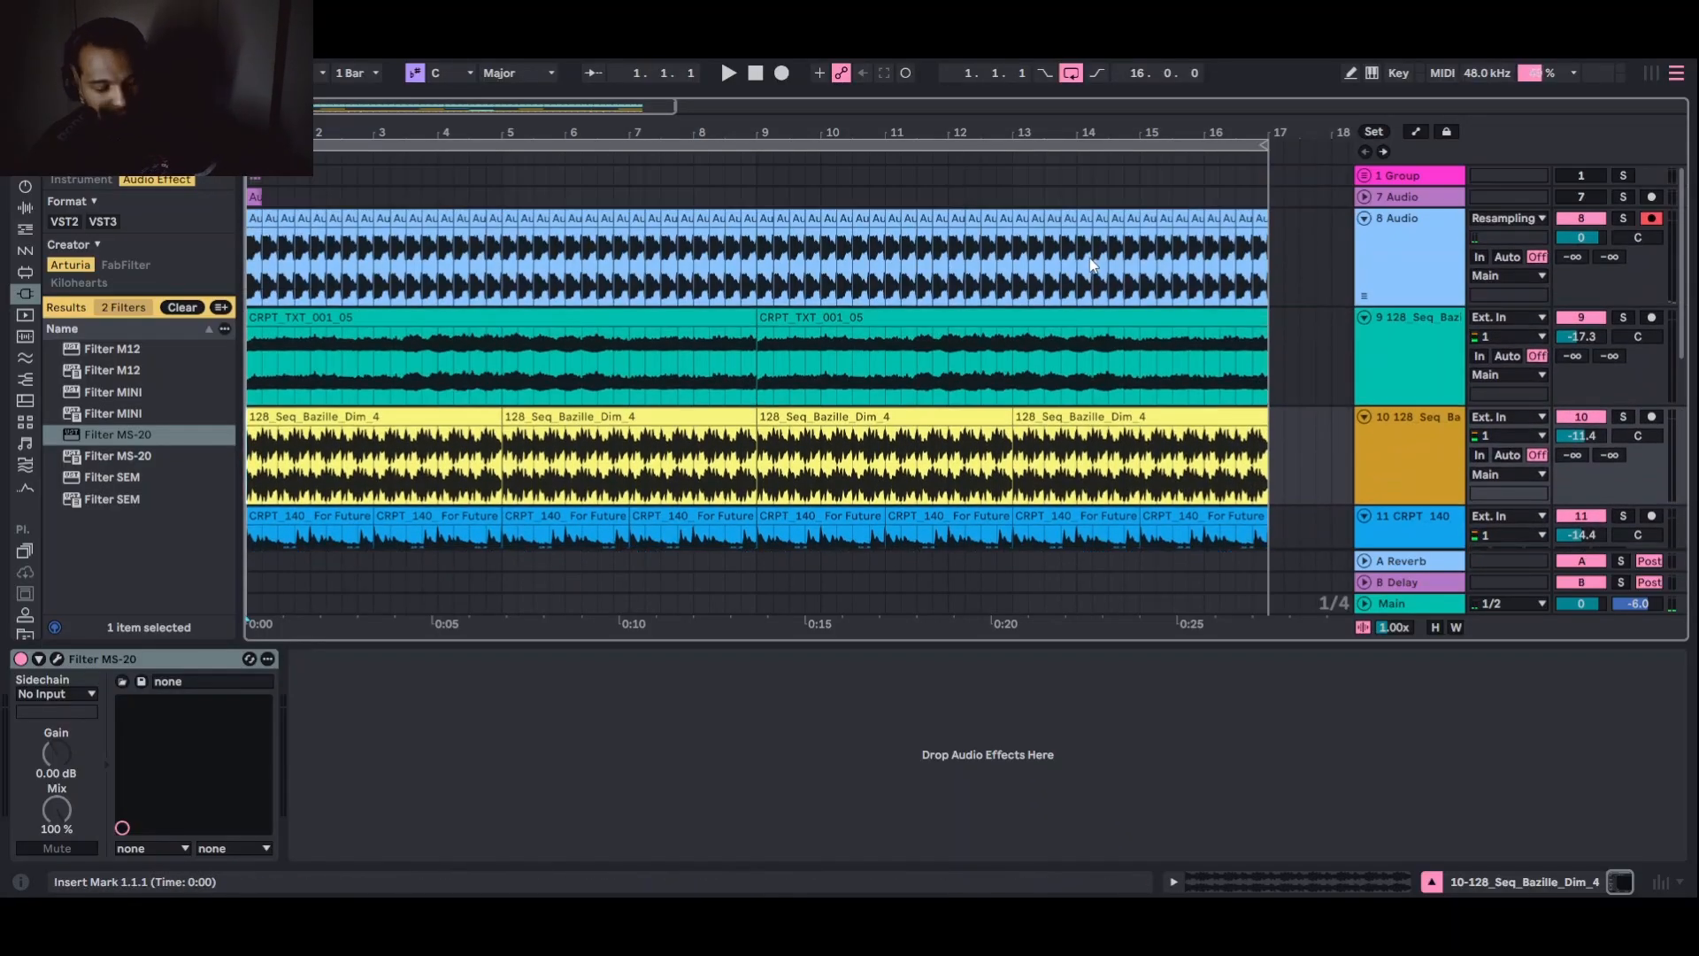
Play the arrangement and deactivate the last two clips before bar 9 on the 8 Audio track
{"action": "key", "text": "space"}
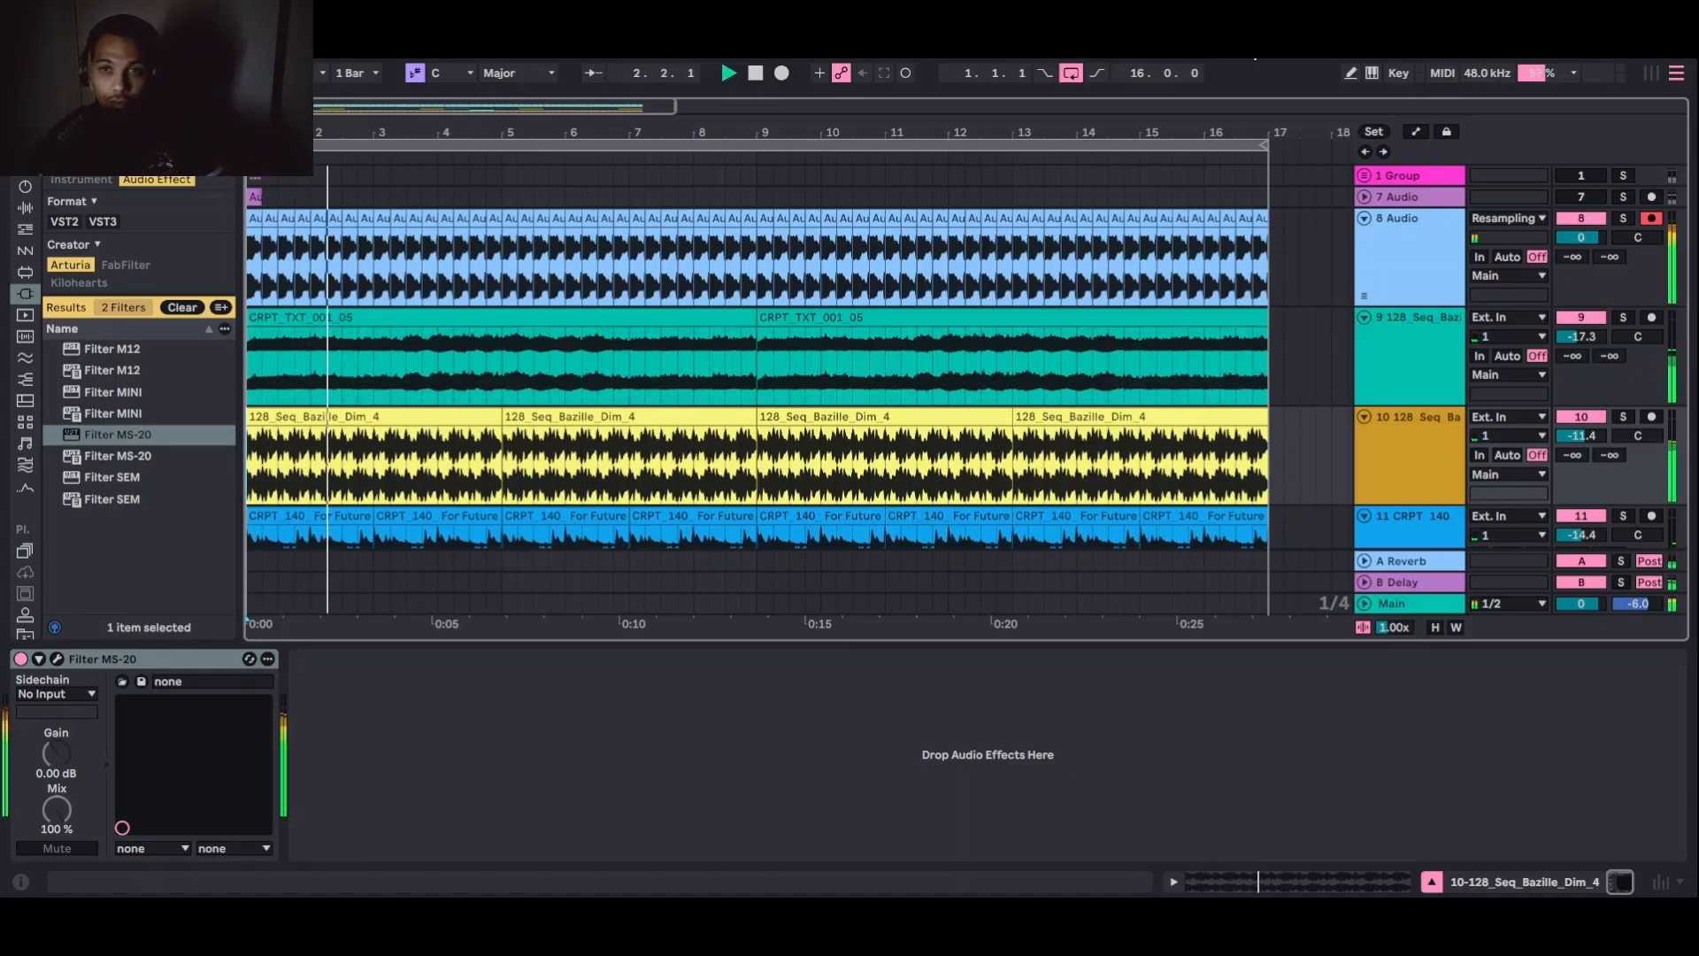
{"action": "left_click", "coordinate": [1259, 264]}
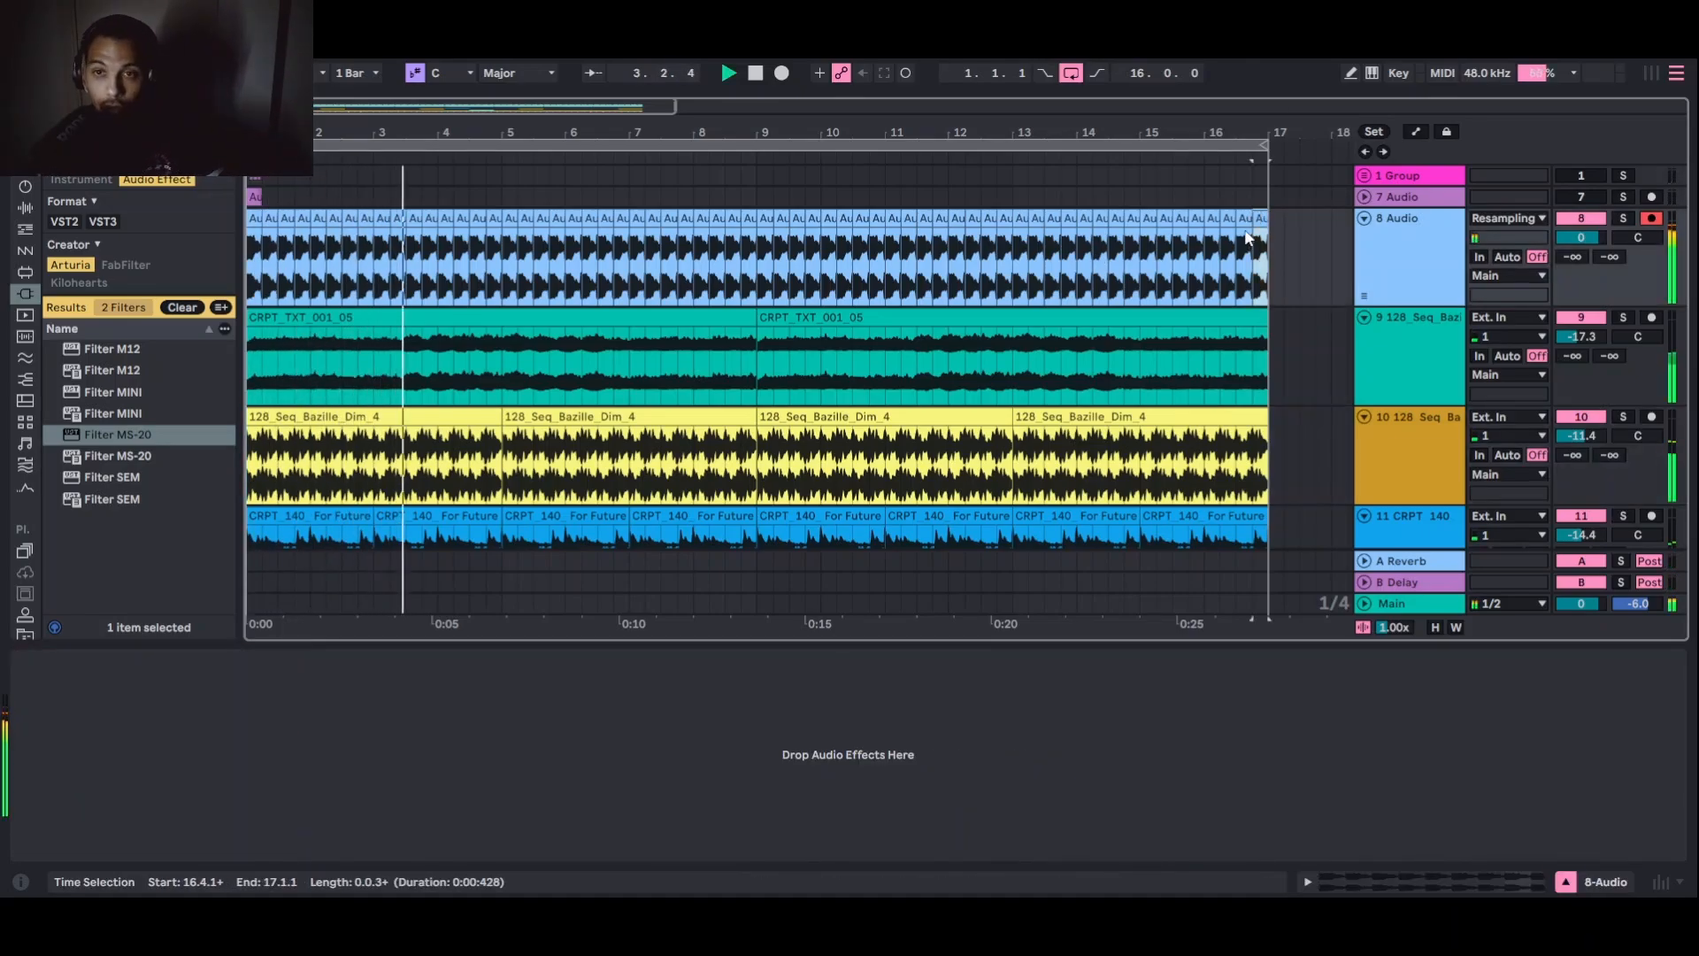
{"action": "left_click", "coordinate": [748, 223]}
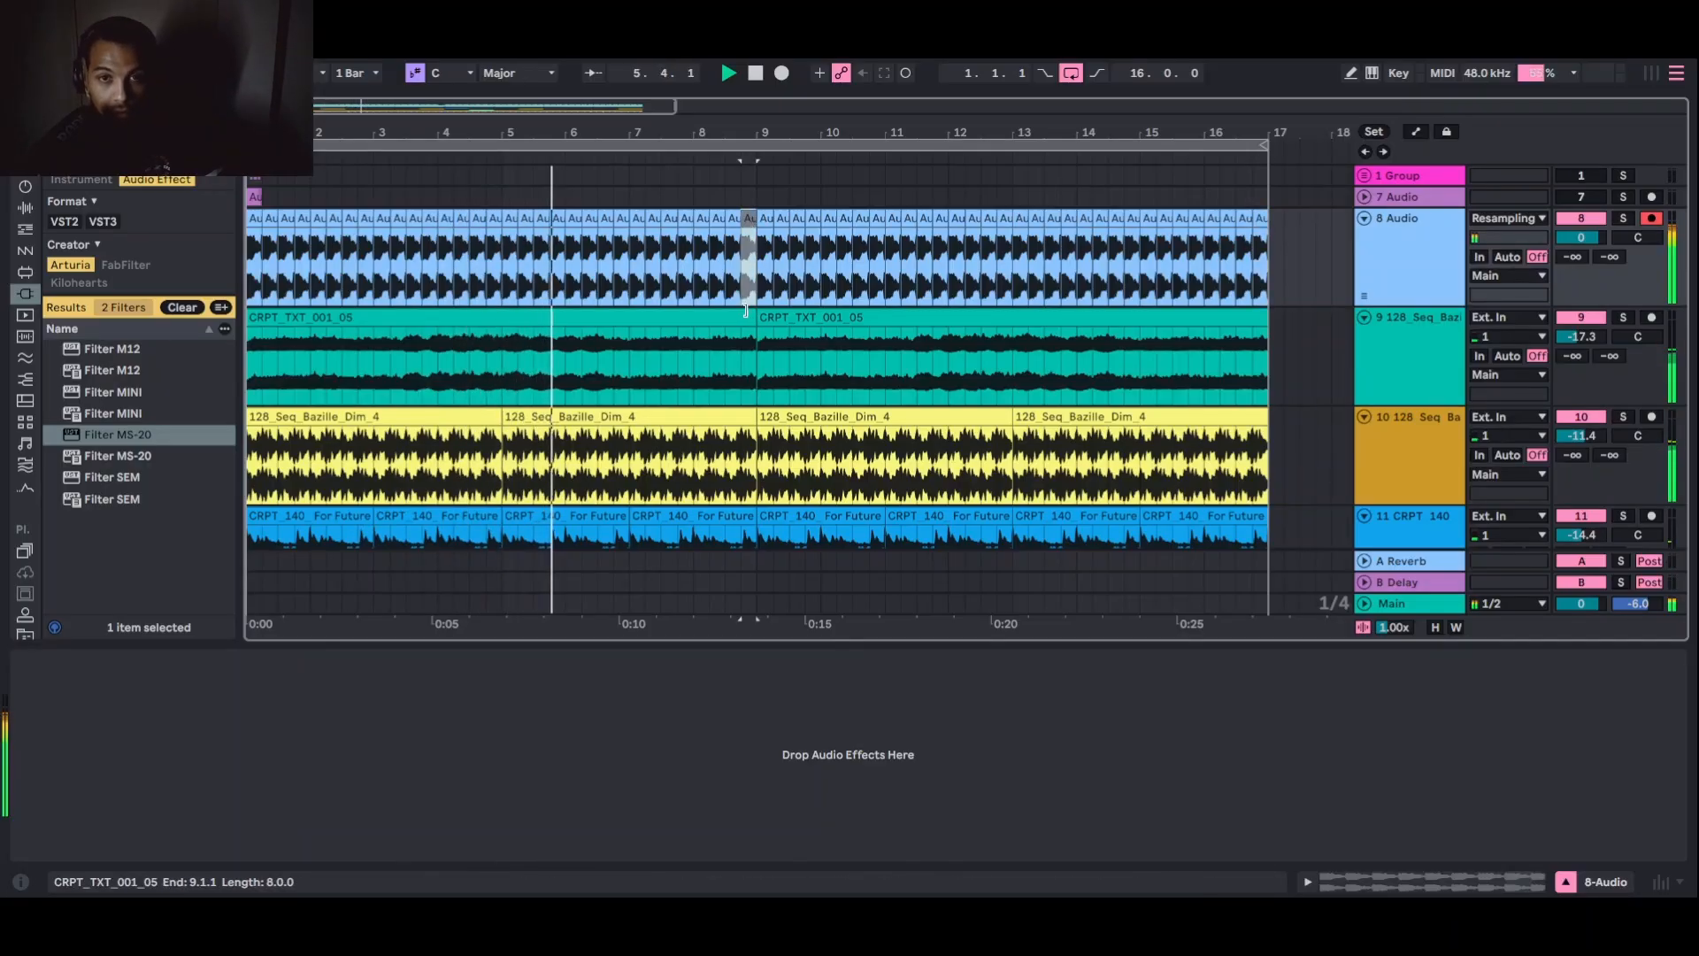
{"action": "left_click", "coordinate": [733, 235]}
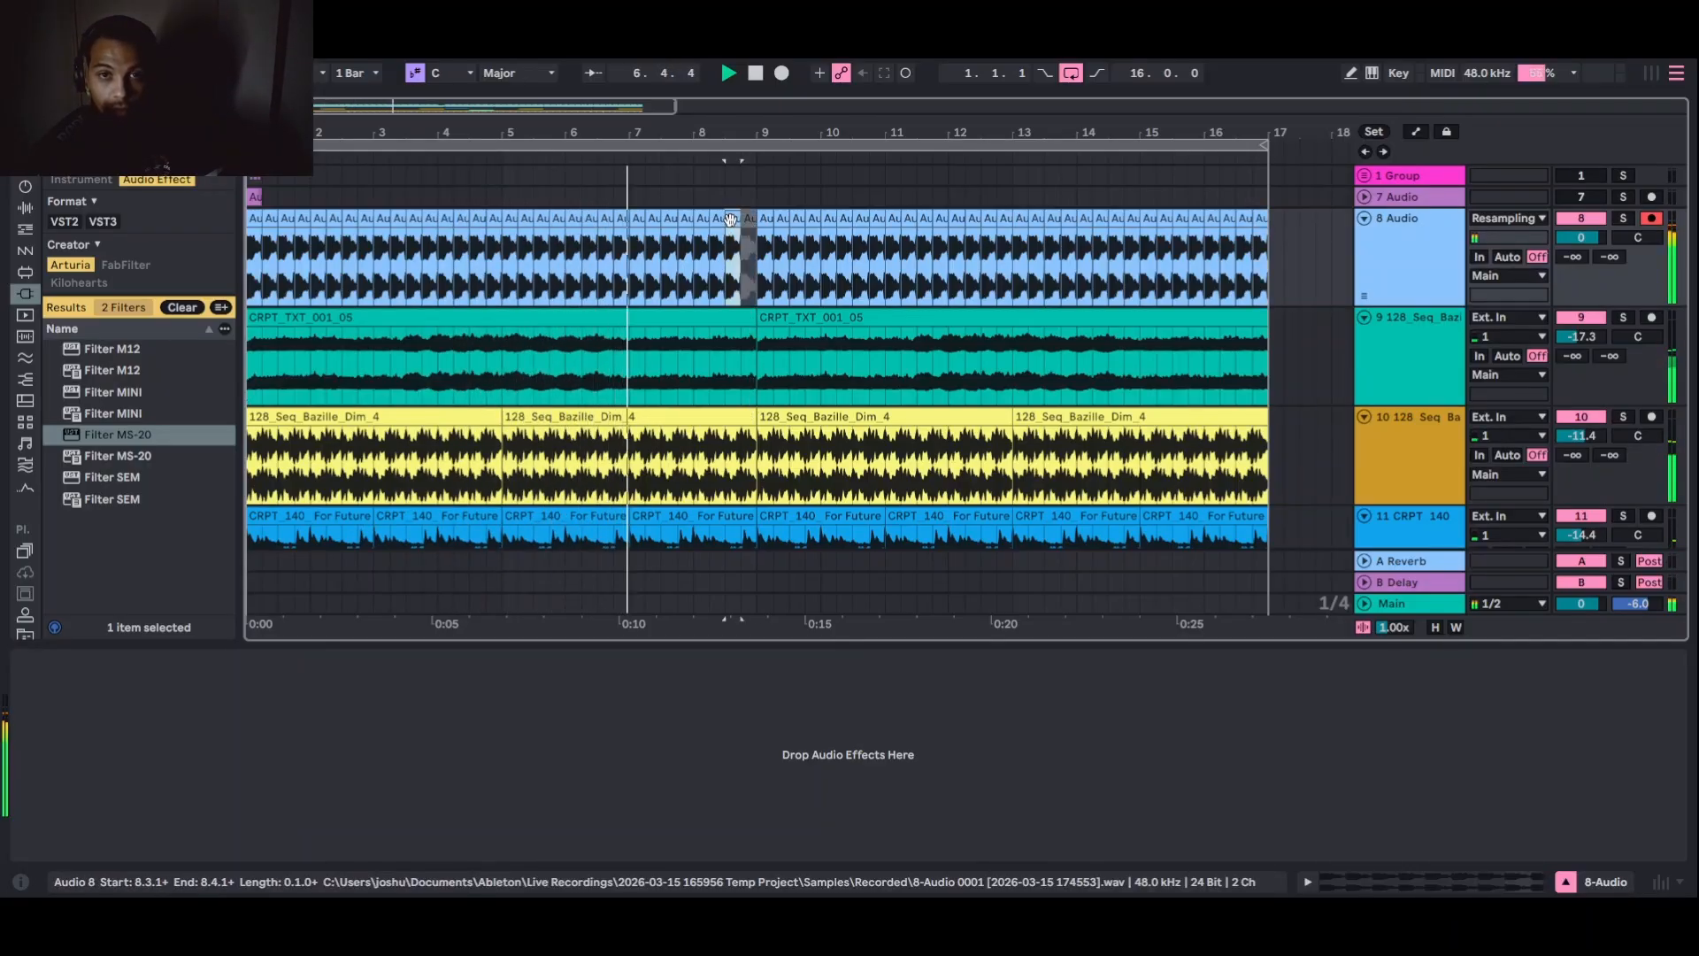
{"action": "left_click", "coordinate": [1258, 214]}
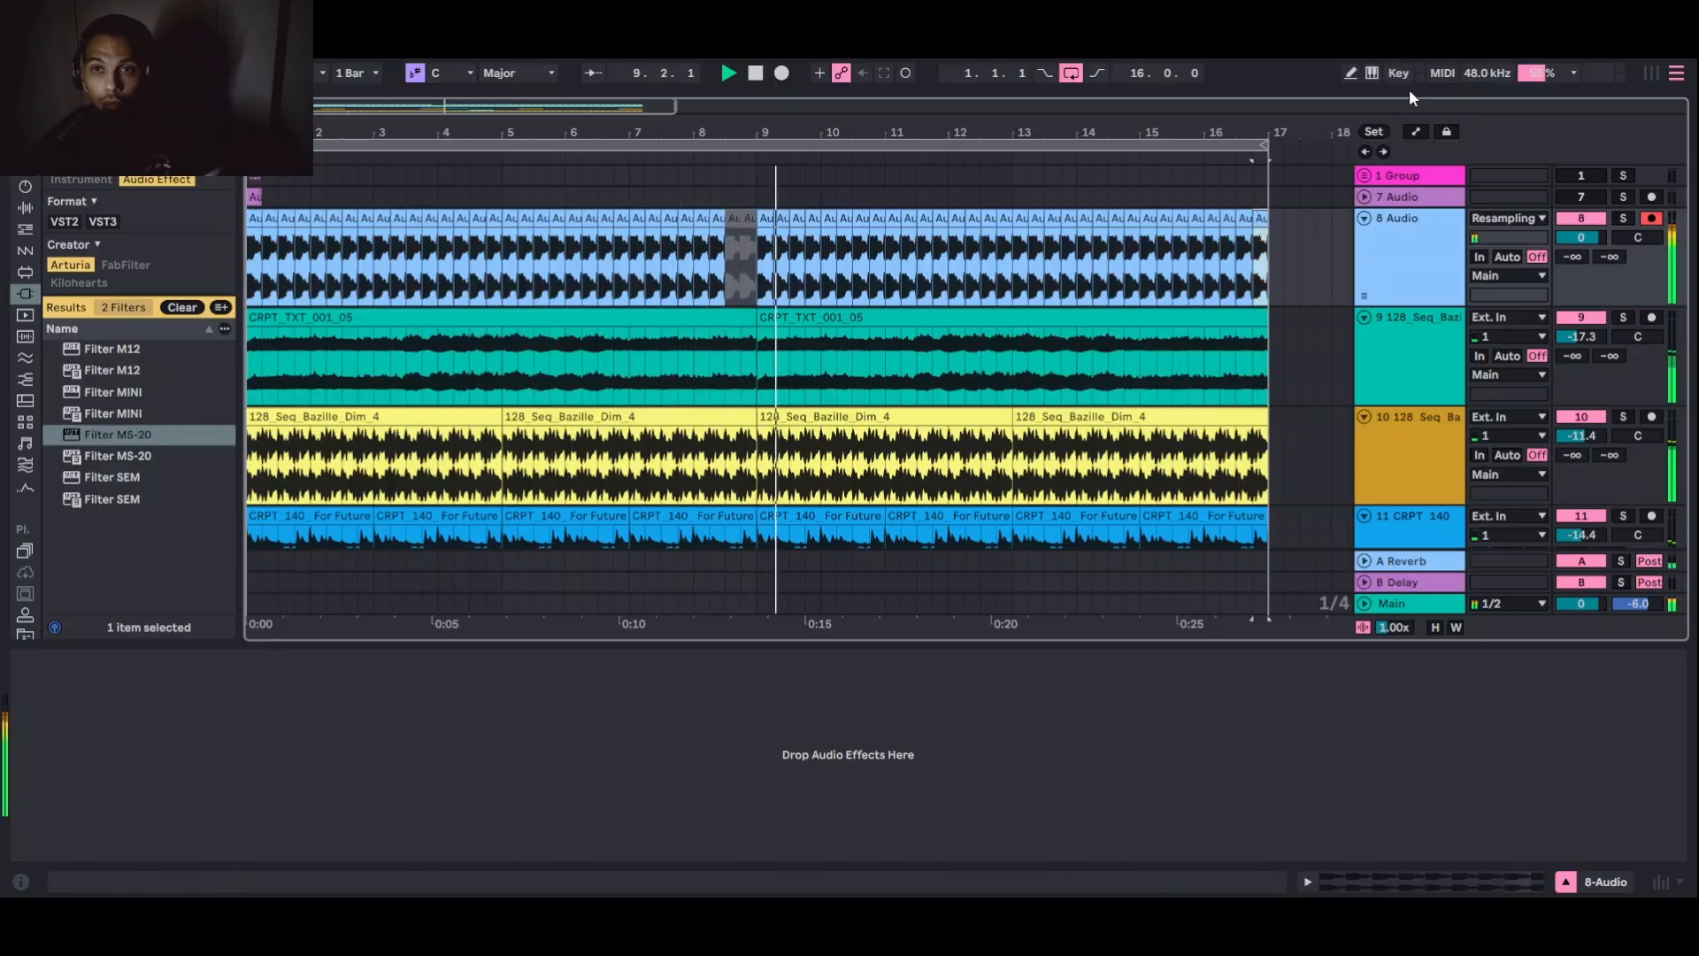
{"action": "key", "text": "r"}
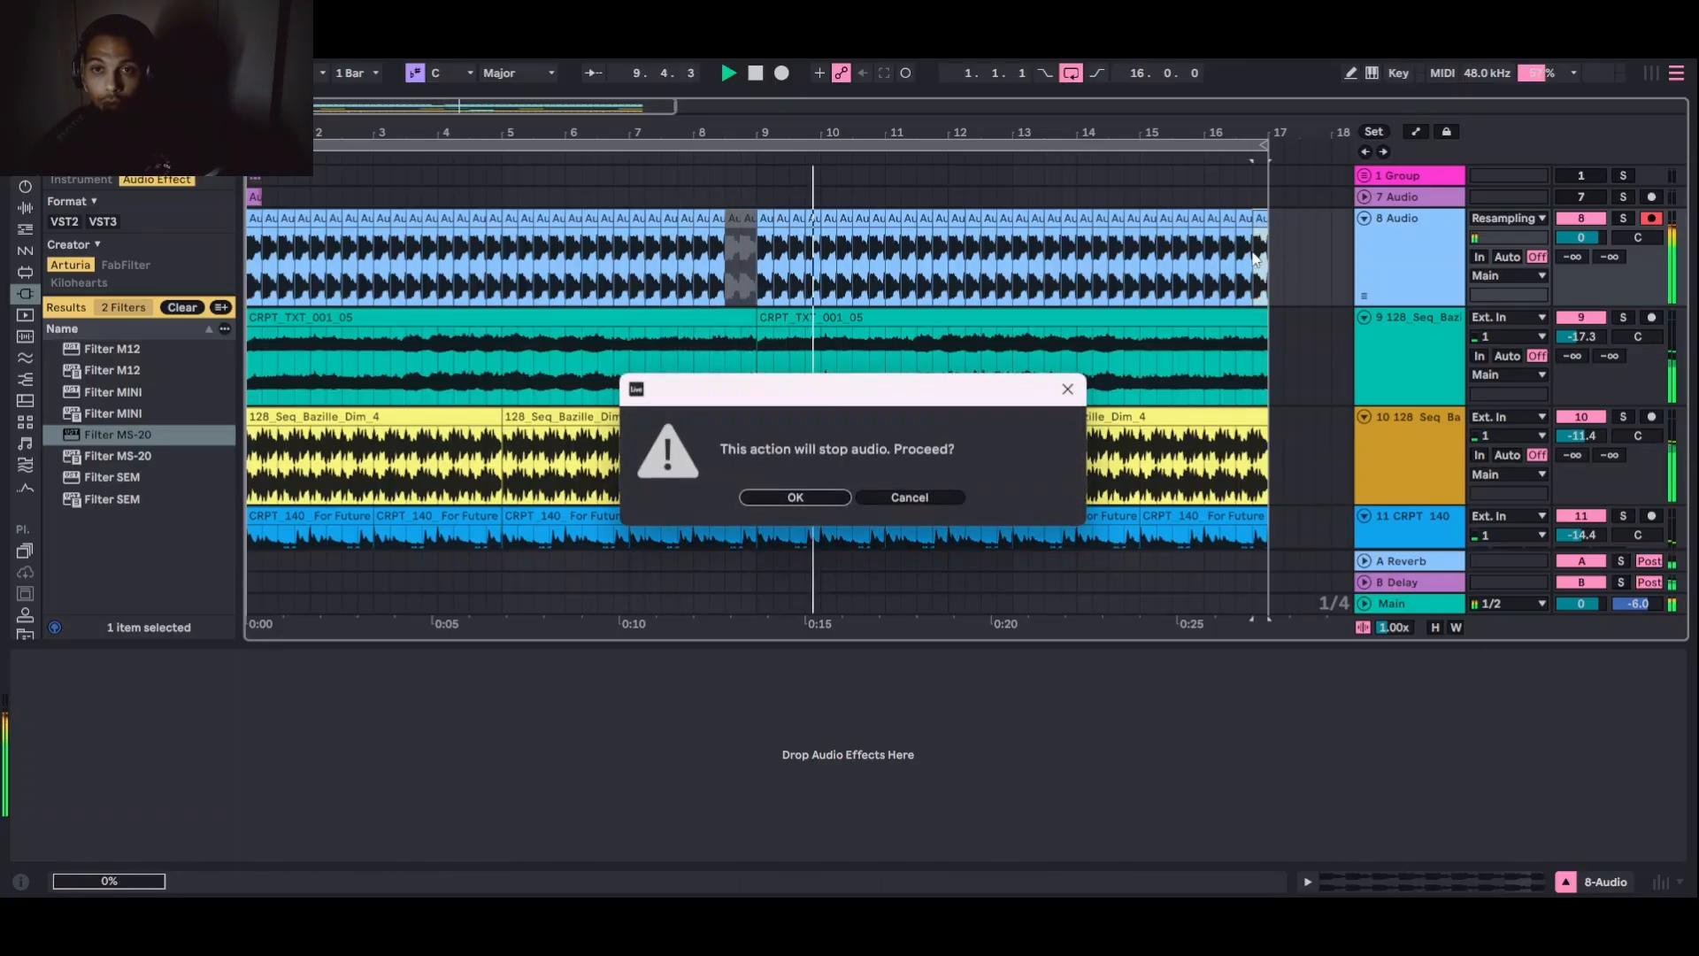
{"action": "left_click", "coordinate": [913, 495]}
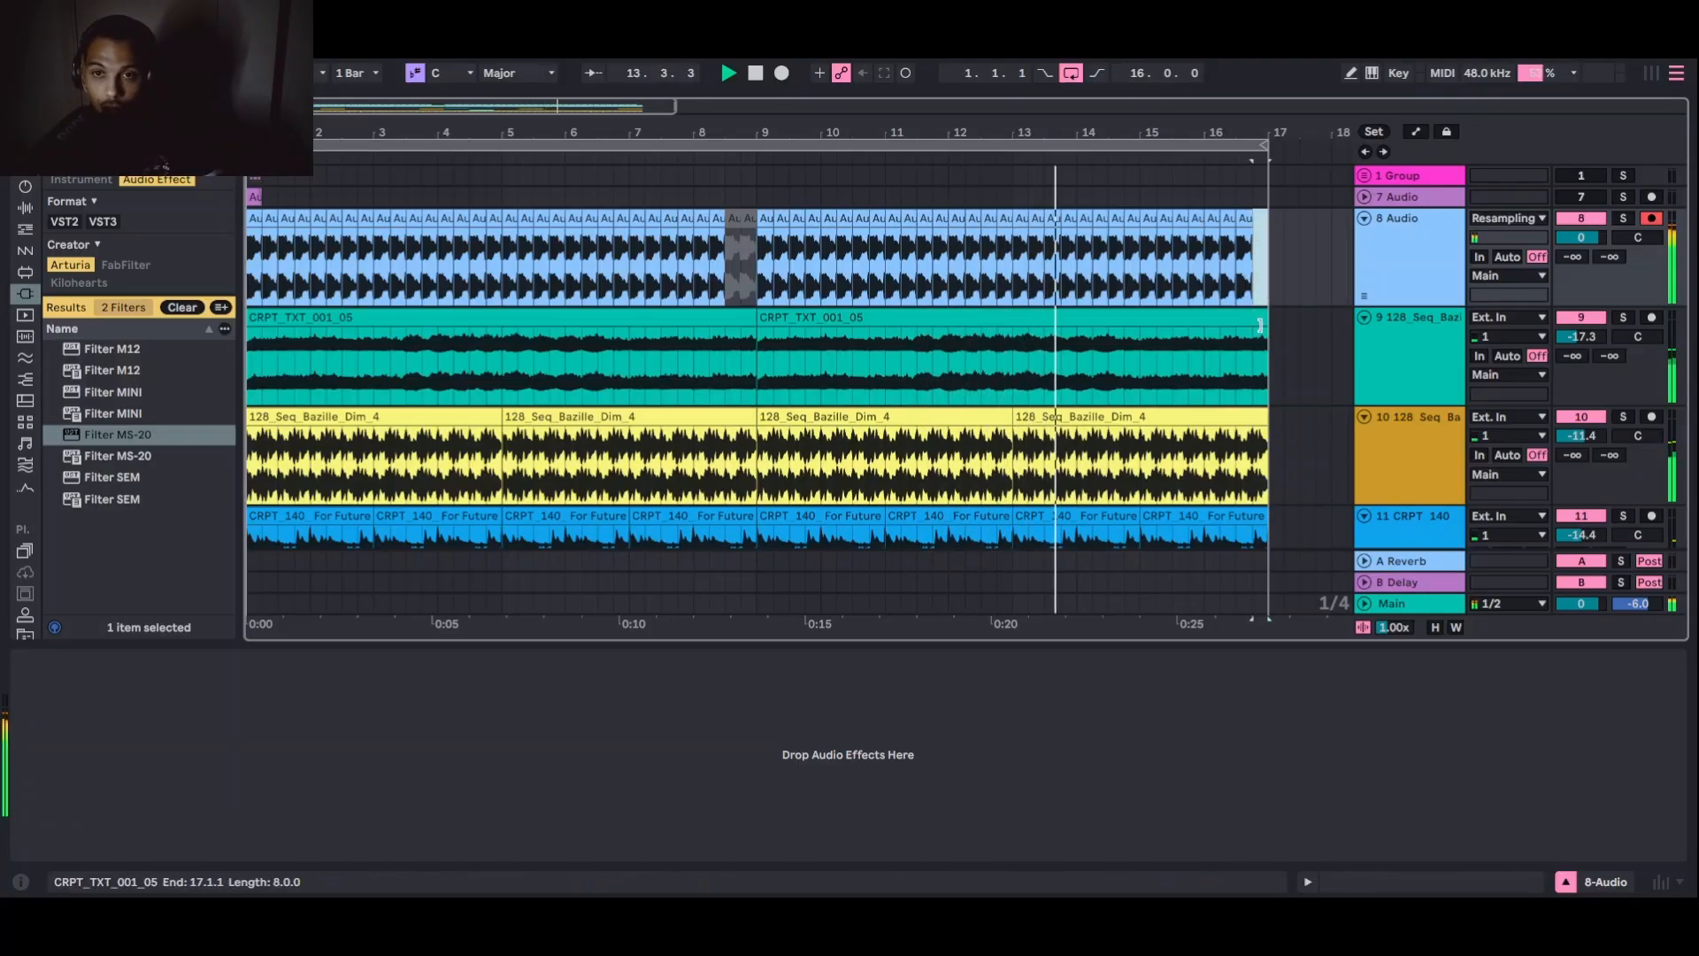
Delete the three remaining clips in bar 16 of the 8 Audio track during playback
{"action": "left_click", "coordinate": [1244, 220]}
{"action": "key", "text": "Delete"}
{"action": "left_click", "coordinate": [1226, 222]}
{"action": "key", "text": "Delete"}
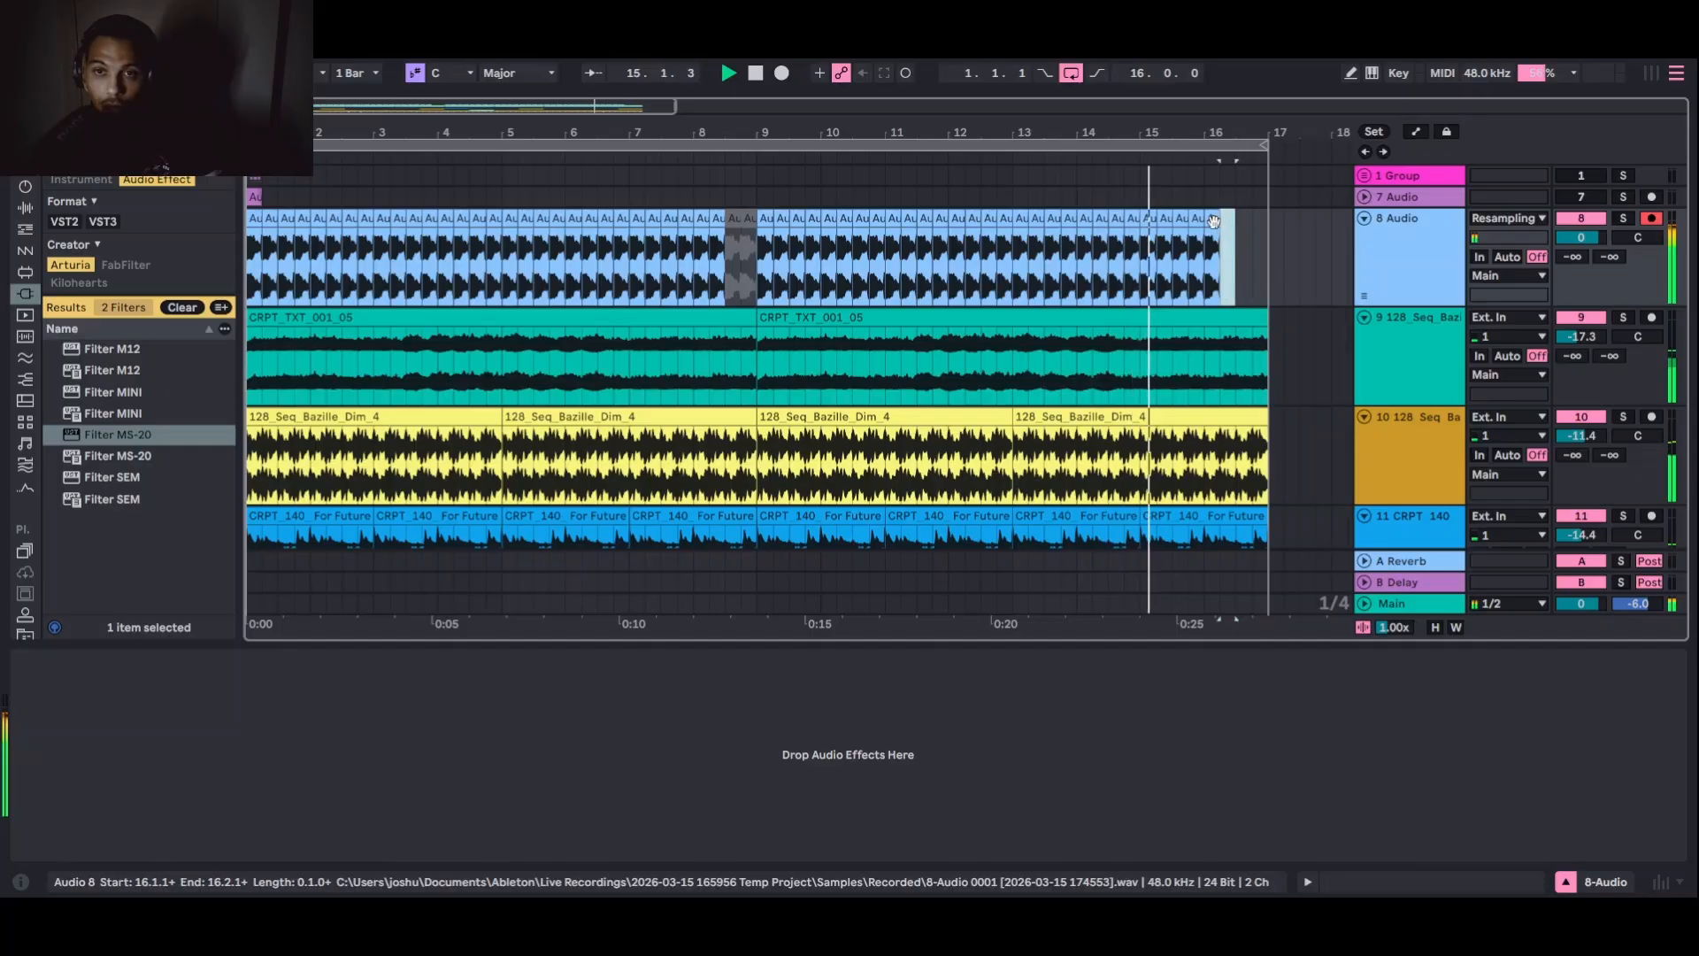
{"action": "left_click", "coordinate": [1214, 221]}
{"action": "key", "text": "Delete"}
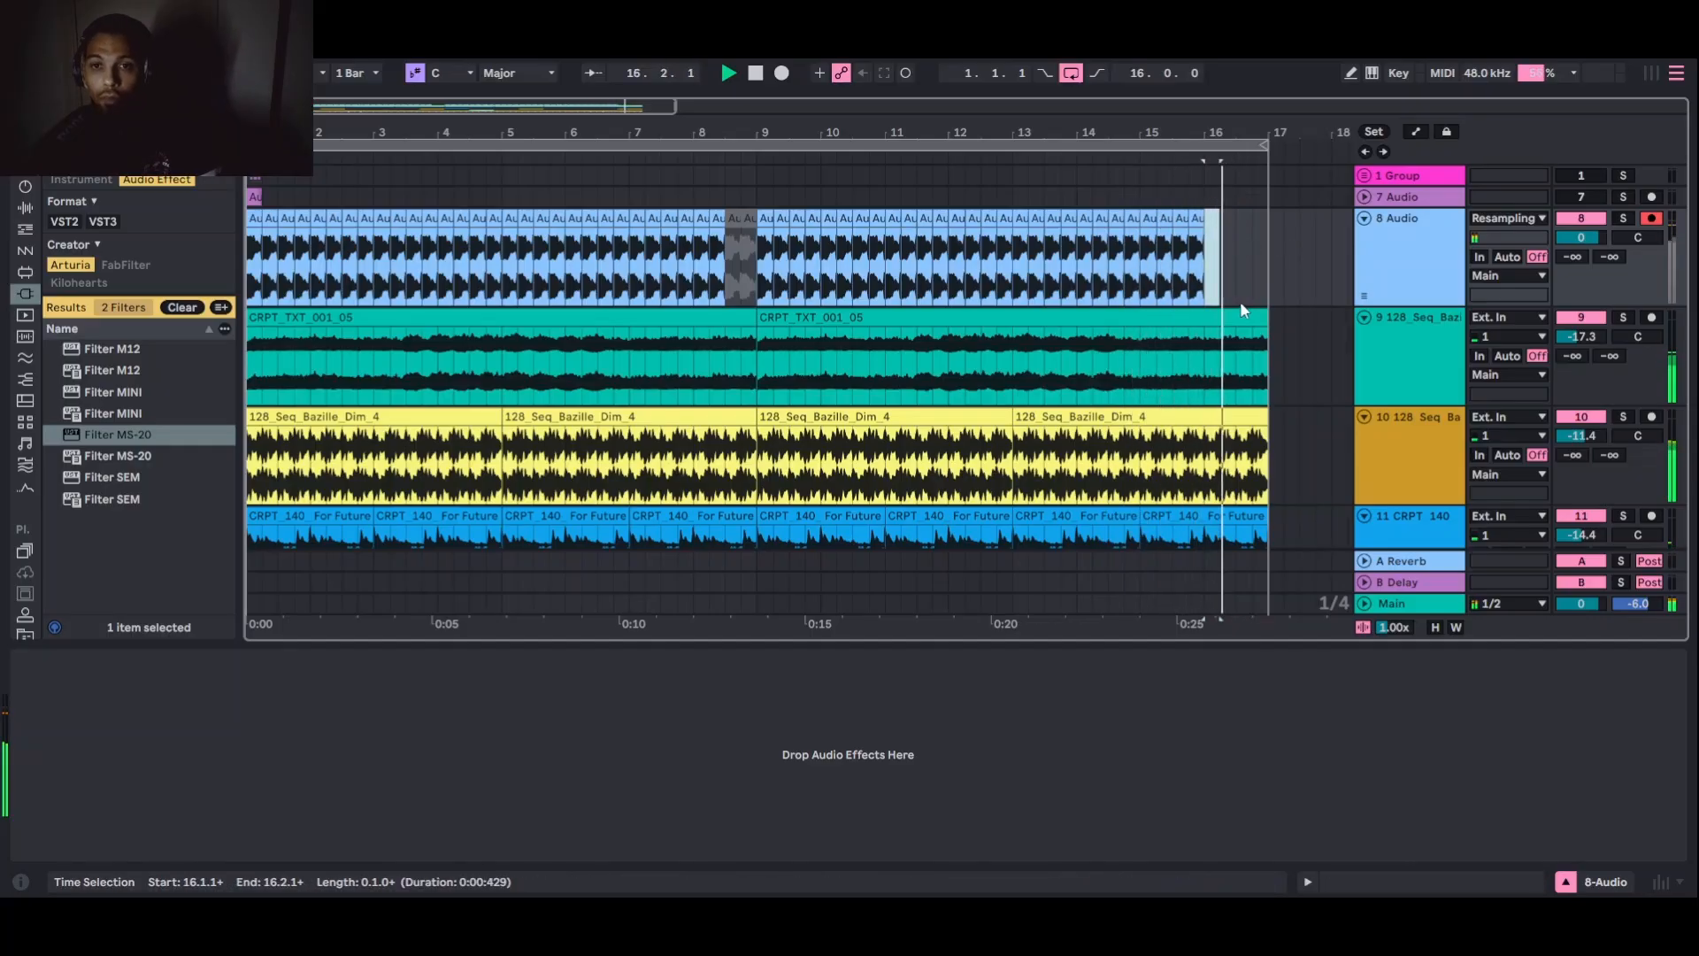
{"action": "scroll", "coordinate": [1235, 221], "scroll_direction": "down", "scroll_amount": 10}
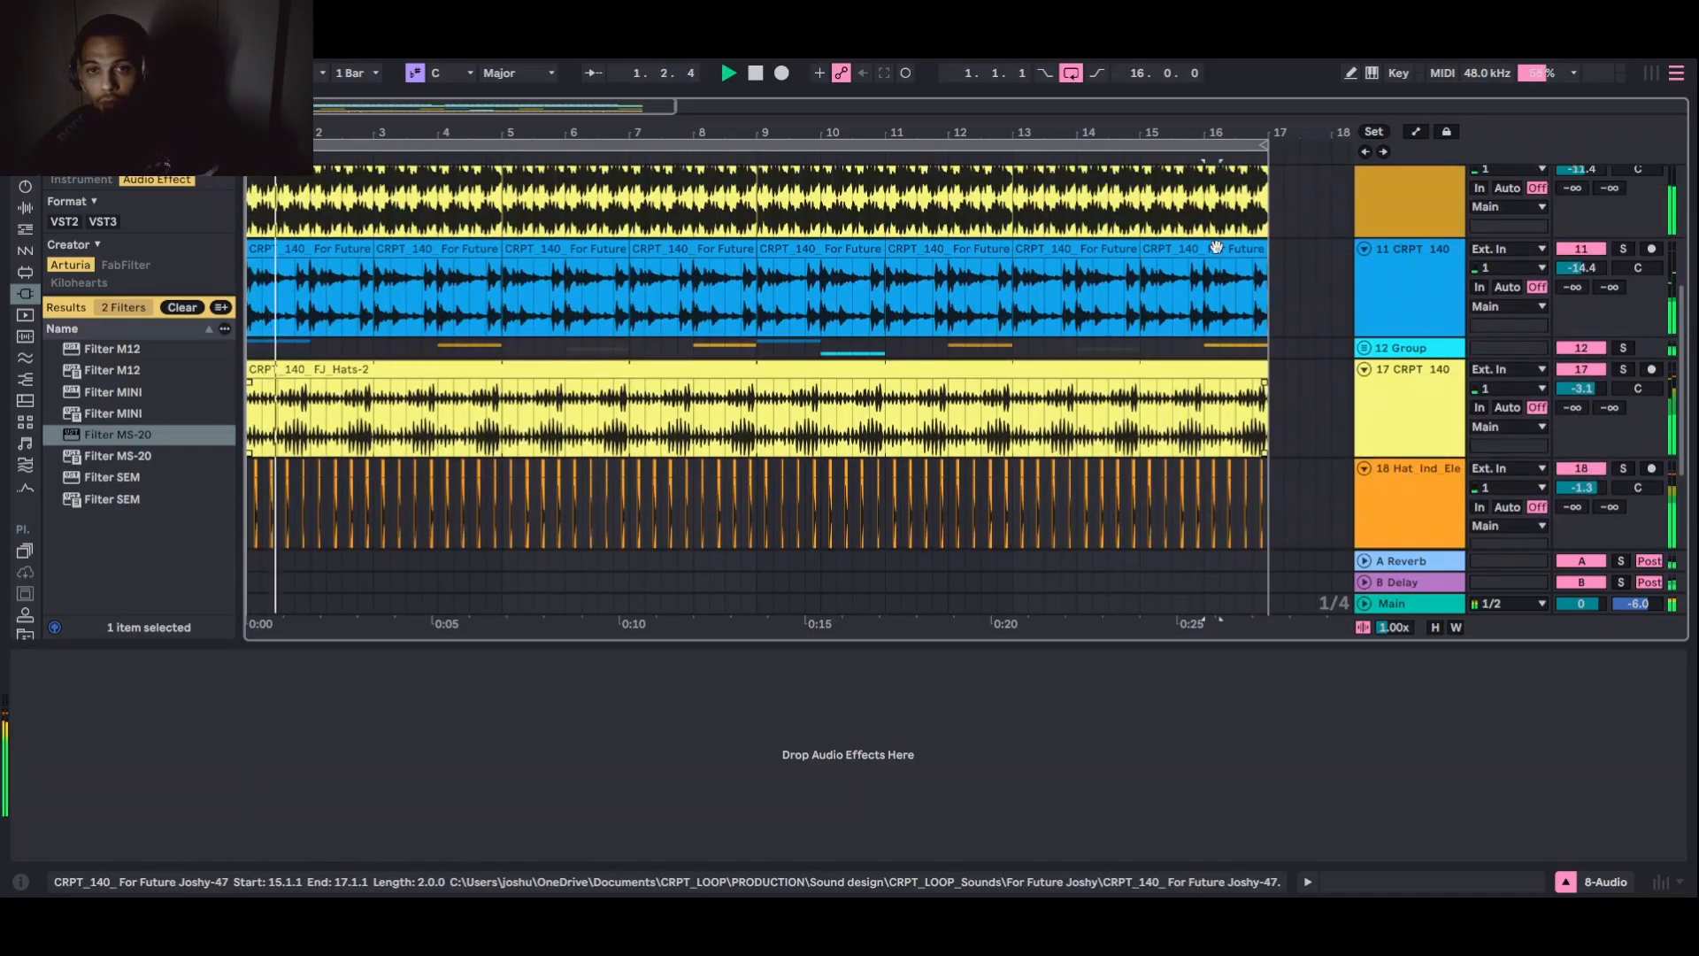
{"action": "scroll", "coordinate": [1218, 255], "scroll_direction": "up", "scroll_amount": 10}
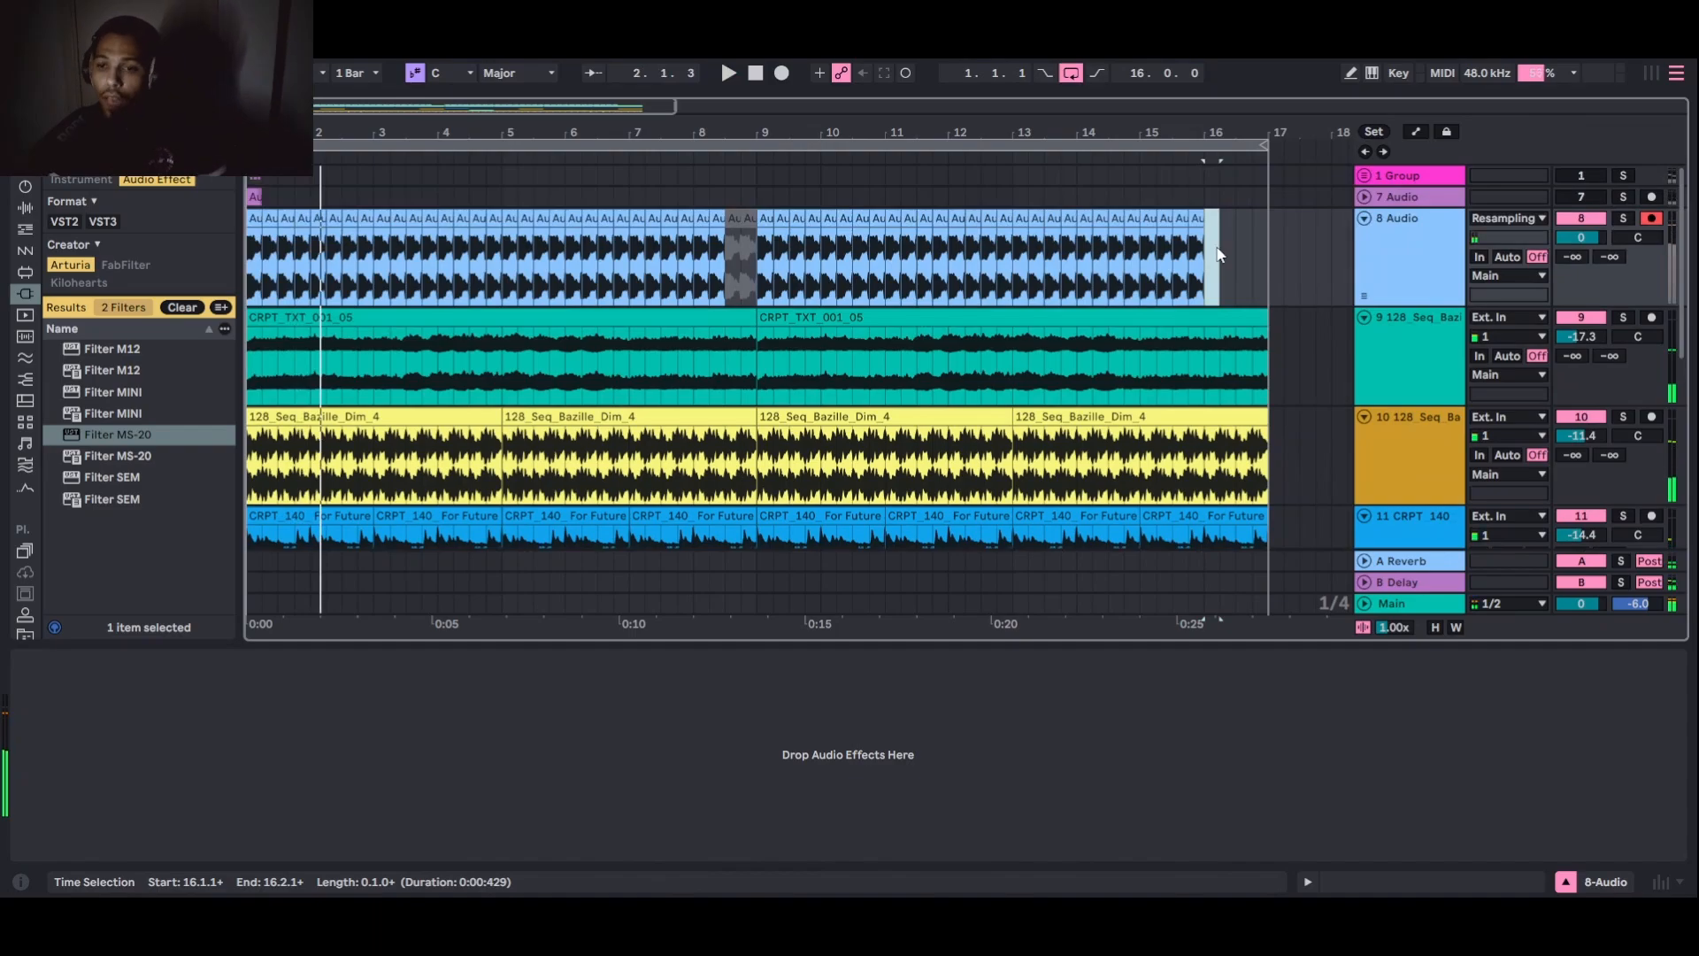